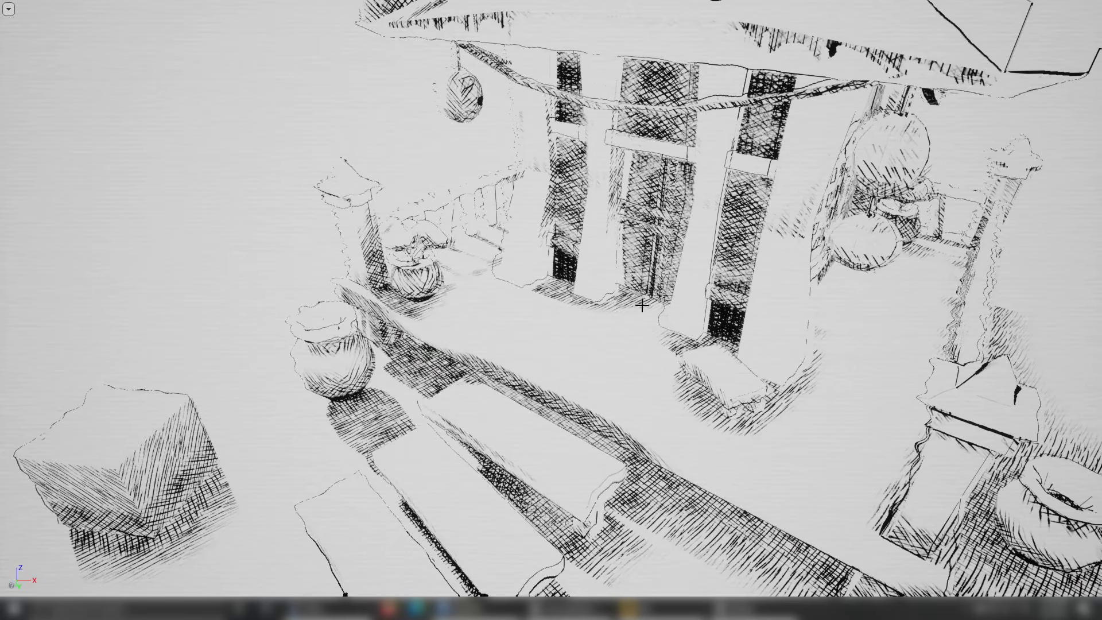
# Examine the hatched temple scene around the cube, steps and entrance from several viewpoints.
pyautogui.keyDown('alt'); pyautogui.moveTo(642, 305); pyautogui.dragTo(646, 323); pyautogui.keyUp('alt')
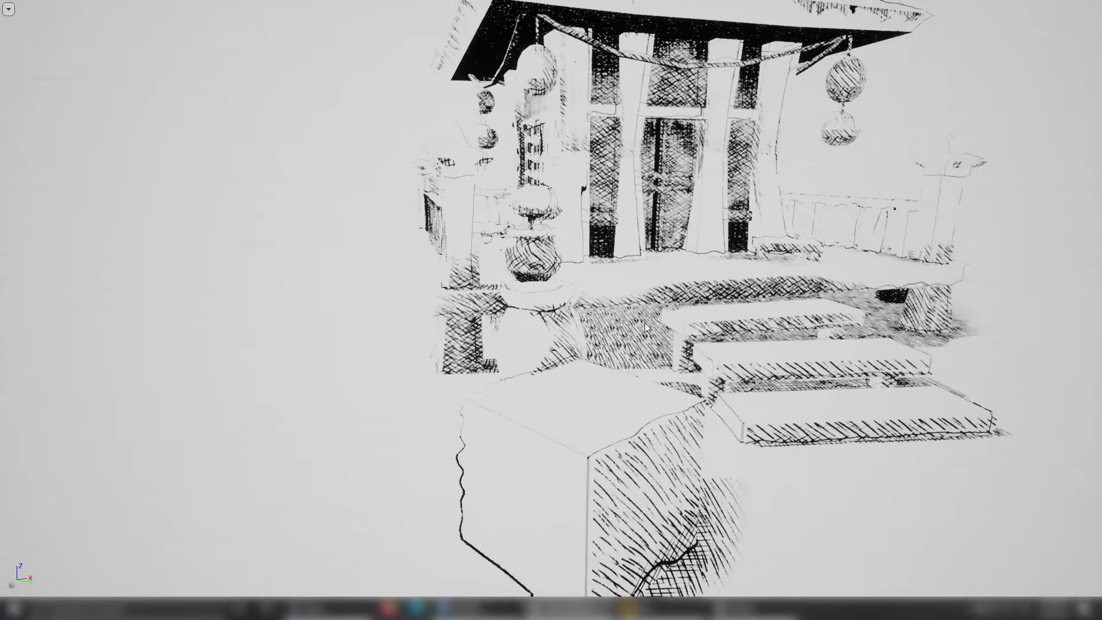
pyautogui.moveTo(646, 322); pyautogui.dragTo(646, 329, button='middle')
pyautogui.scroll(-1, 645, 330)
pyautogui.scroll(1, 652, 331)
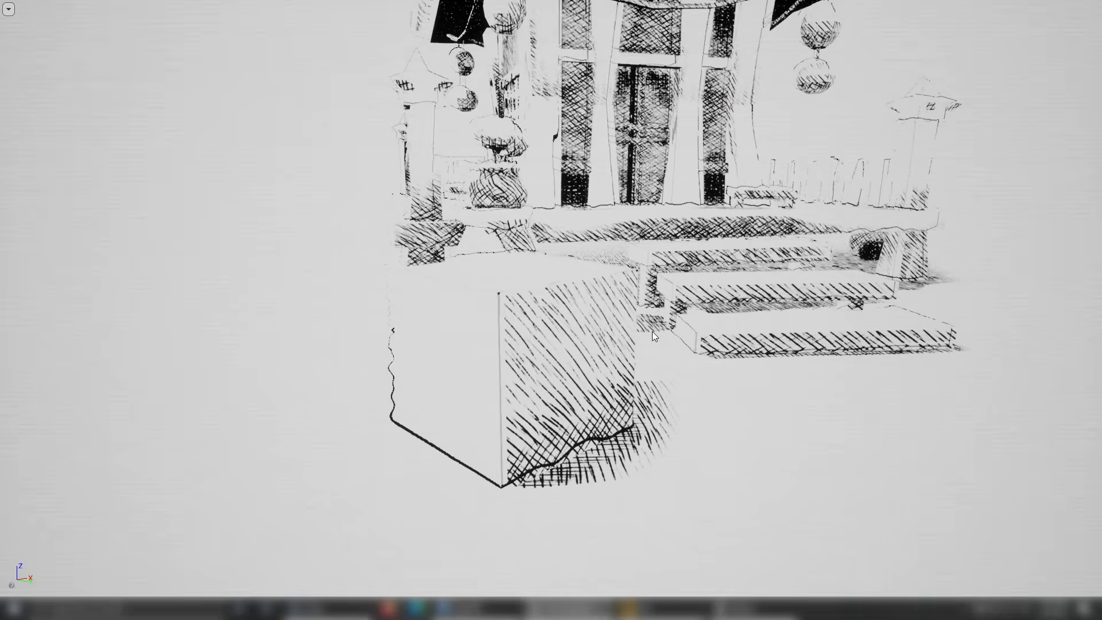
pyautogui.scroll(2, 652, 332)
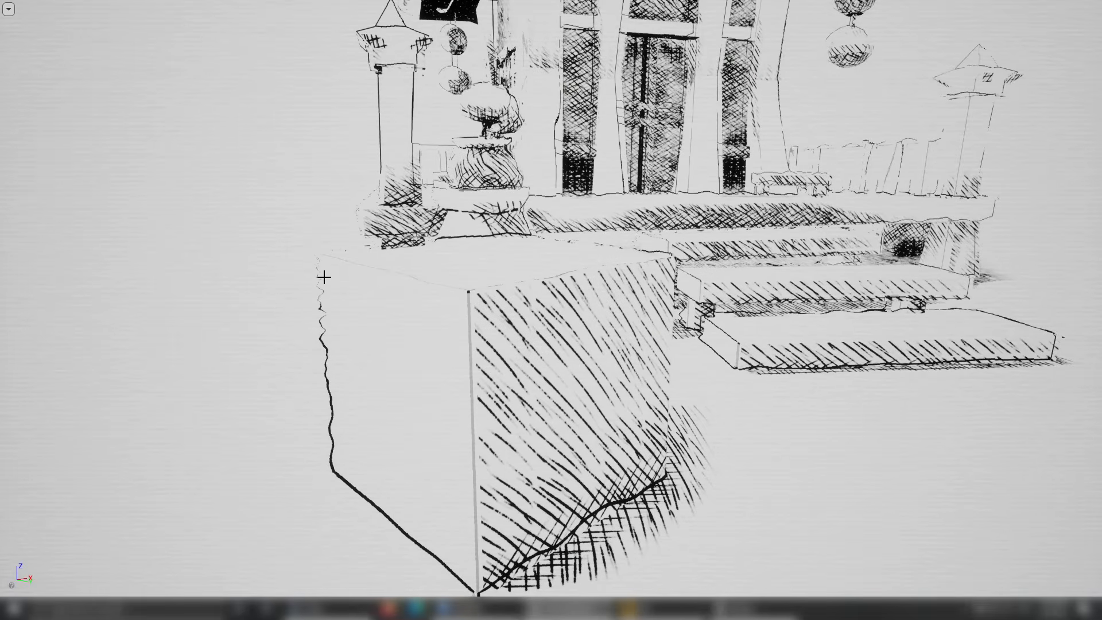
pyautogui.moveTo(781, 298)
pyautogui.mouseDown(button='right')
pyautogui.moveTo(772, 324)
pyautogui.moveTo(703, 348)
pyautogui.moveTo(766, 285)
pyautogui.mouseUp(button='right')
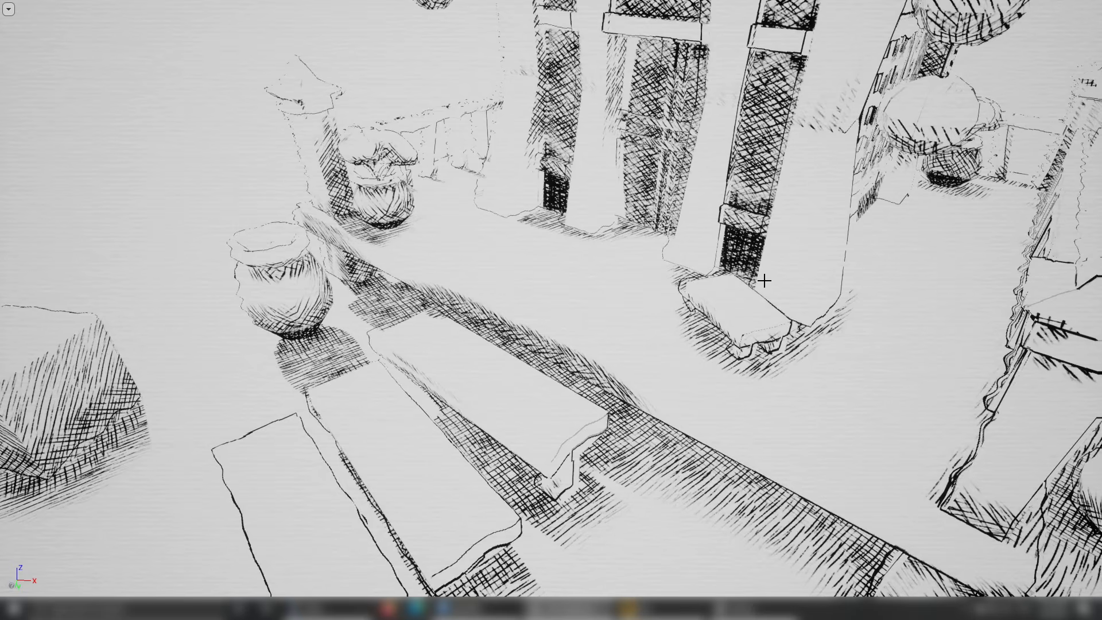
pyautogui.moveTo(767, 242)
pyautogui.mouseDown(button='right')
pyautogui.moveTo(752, 242)
pyautogui.moveTo(821, 247)
pyautogui.moveTo(748, 259)
pyautogui.moveTo(810, 241)
pyautogui.mouseUp(button='right')
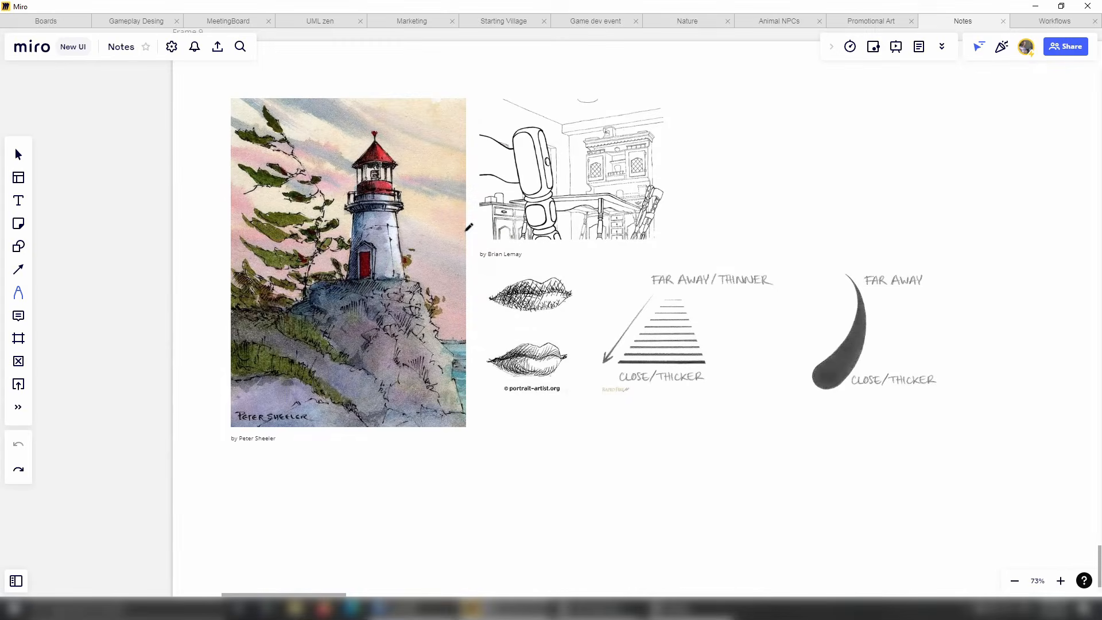
# On the Miro reference board, draw a pen check mark beside the interior line drawing of the cabinet and table.
pyautogui.moveTo(668, 228); pyautogui.dragTo(642, 230, button='middle')
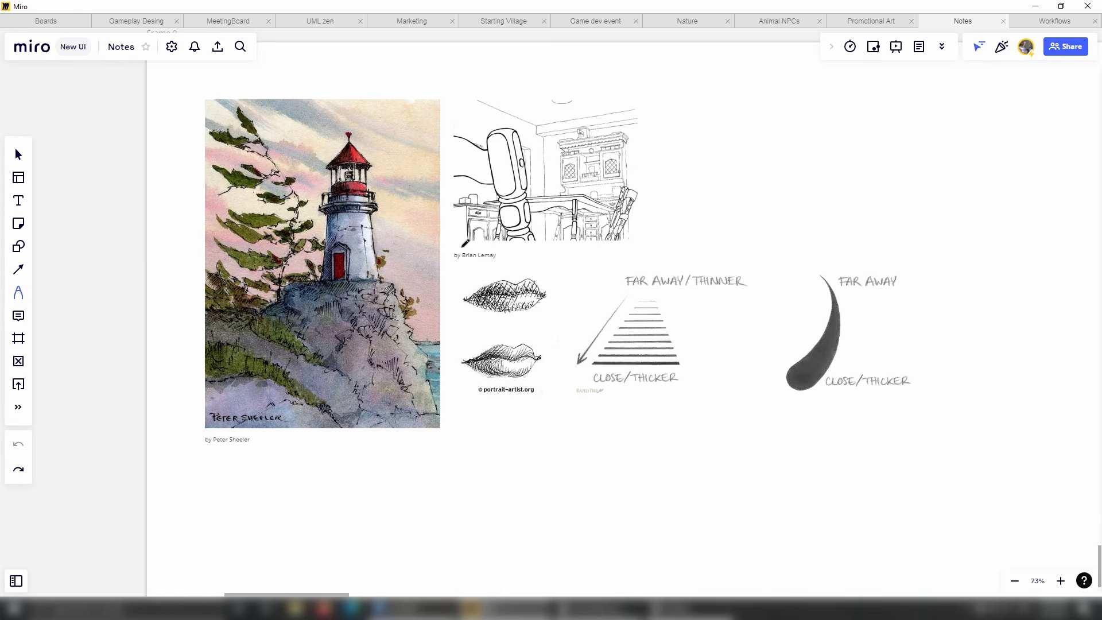
pyautogui.scroll(-2, 456, 253)
pyautogui.scroll(4, 438, 270)
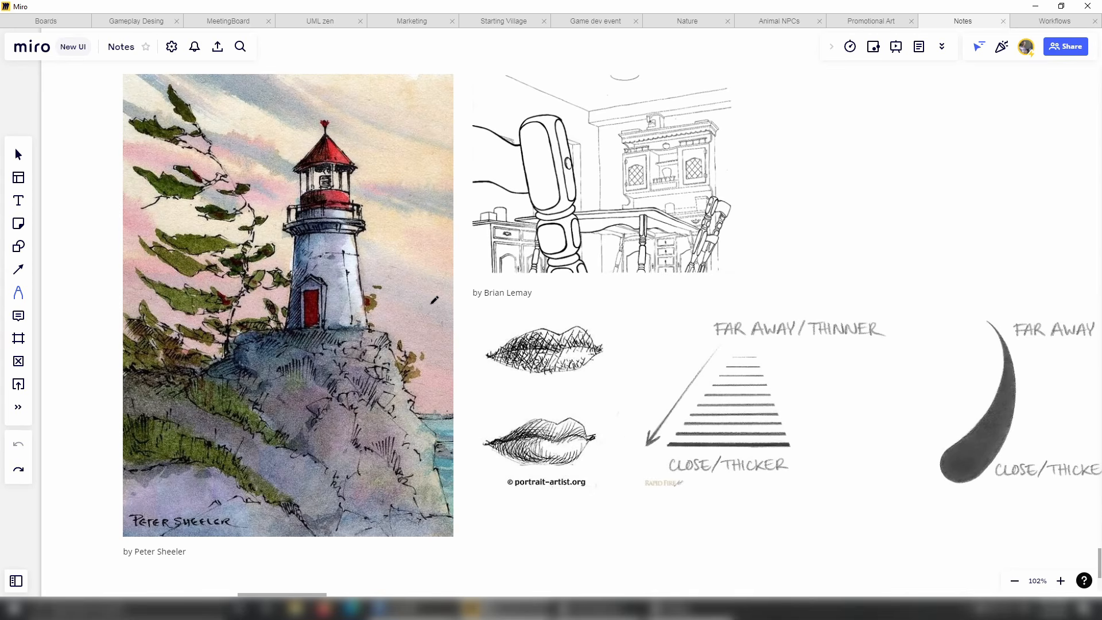
pyautogui.scroll(2, 434, 300)
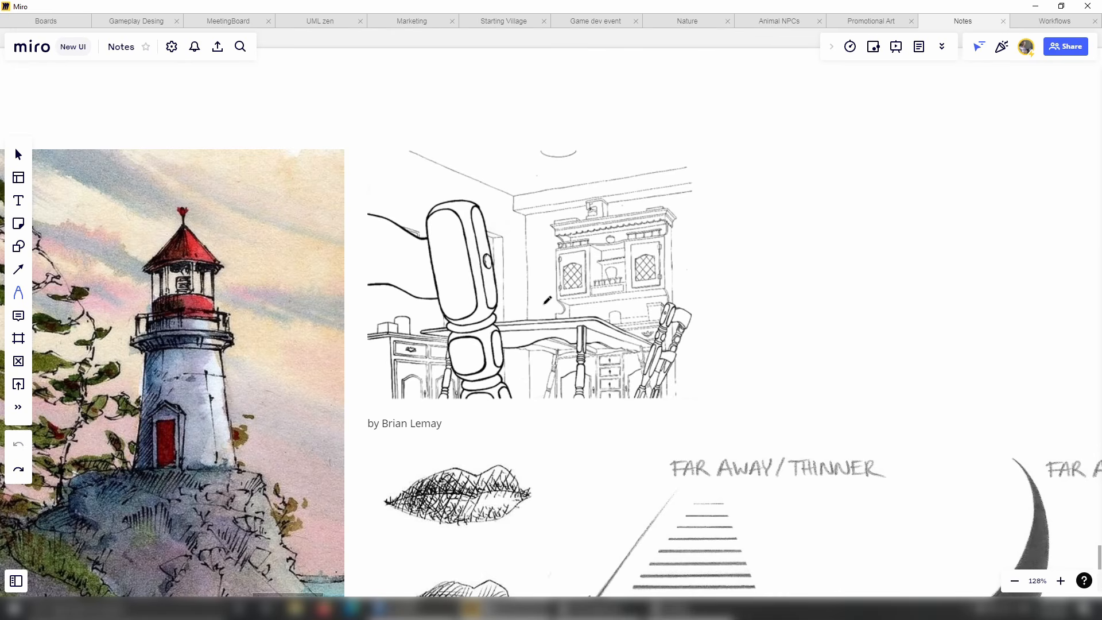
pyautogui.scroll(-2, 544, 302)
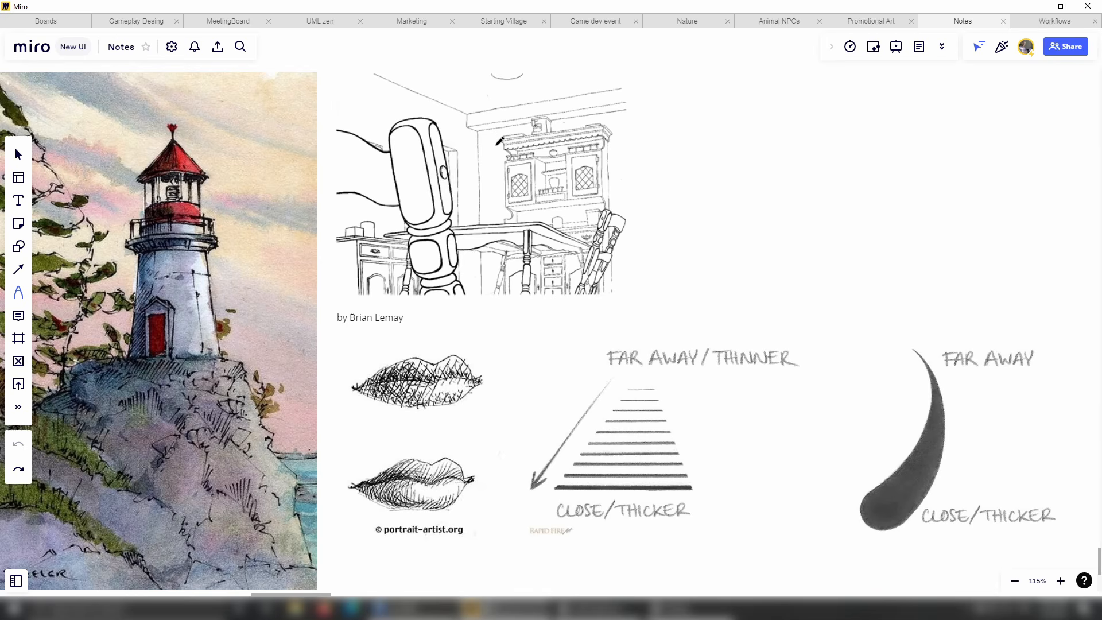
pyautogui.moveTo(639, 236); pyautogui.dragTo(652, 231)
pyautogui.scroll(-1, 875, 281)
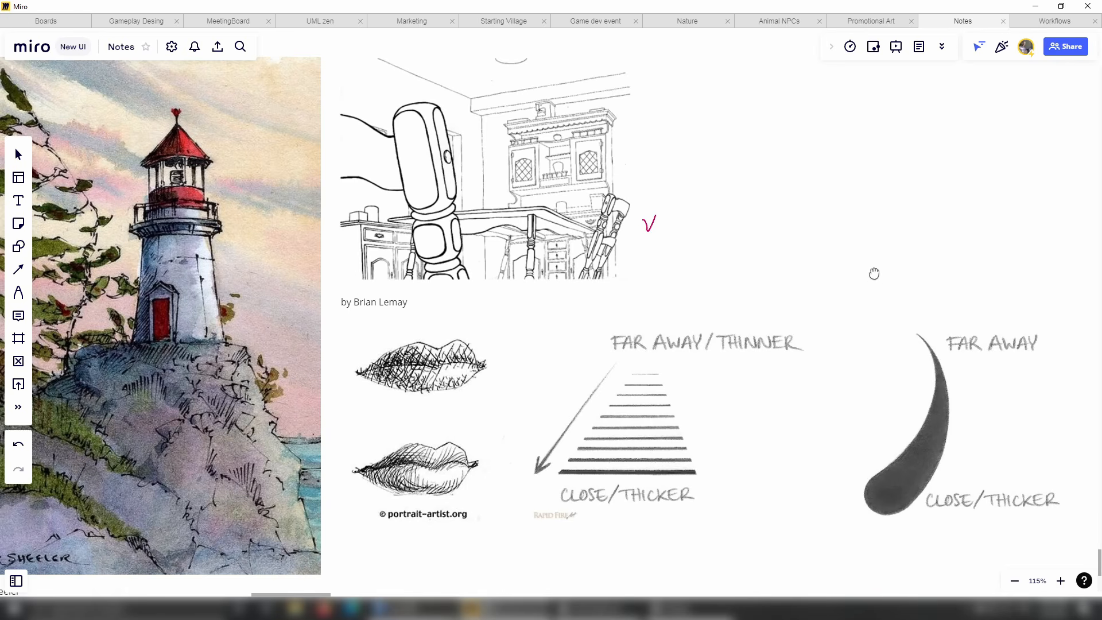
# Draw a pen check mark beside the upper lips sketch and a short stroke along the lower lips sketch's upper outline.
pyautogui.moveTo(445, 416); pyautogui.dragTo(578, 402, button='middle')
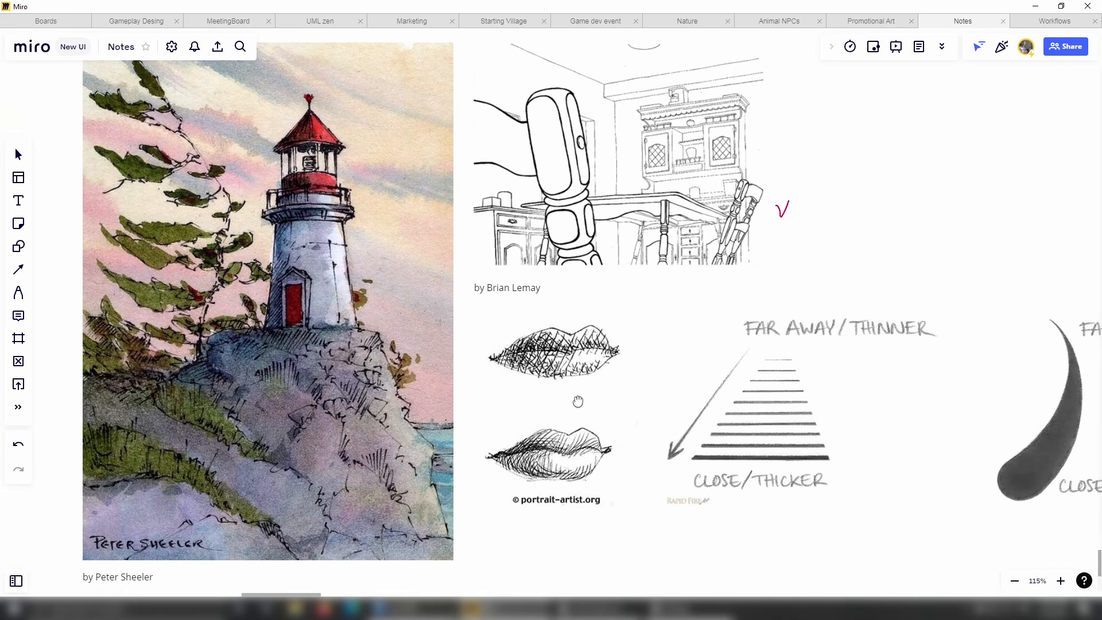
pyautogui.press('p')
pyautogui.moveTo(585, 447); pyautogui.dragTo(614, 429, button='right')
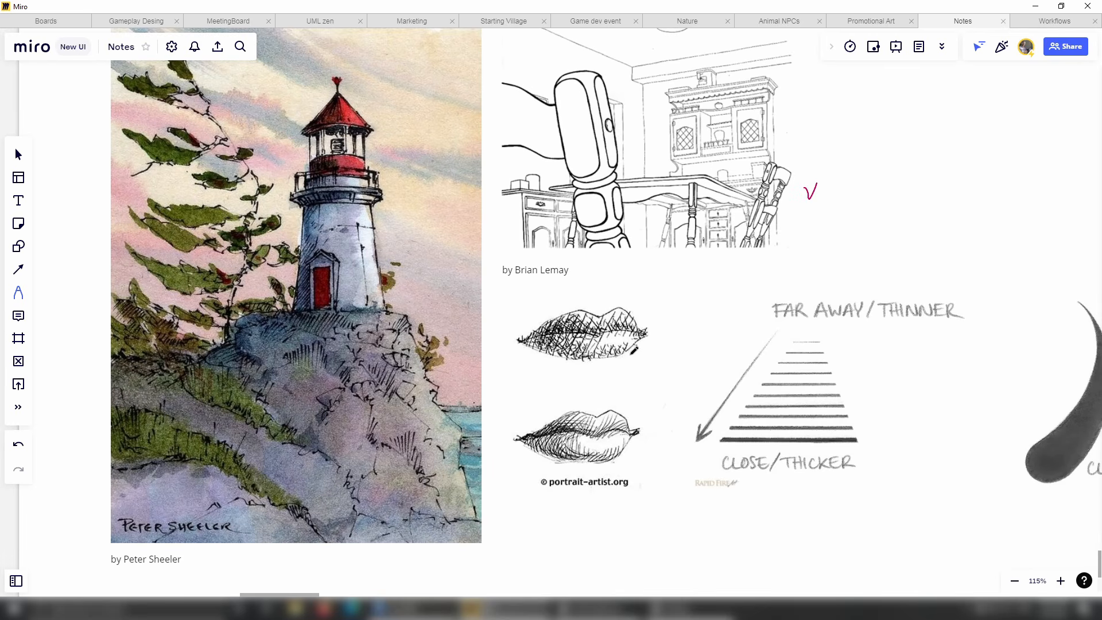
pyautogui.moveTo(631, 356); pyautogui.dragTo(645, 368)
pyautogui.scroll(5, 614, 409)
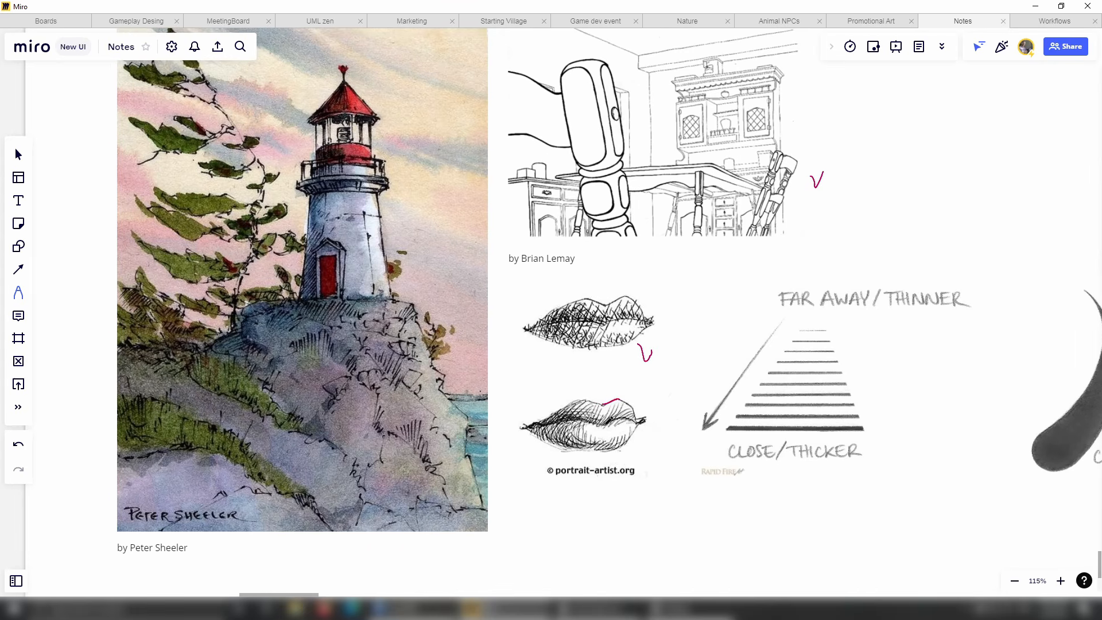
pyautogui.scroll(5, 612, 418)
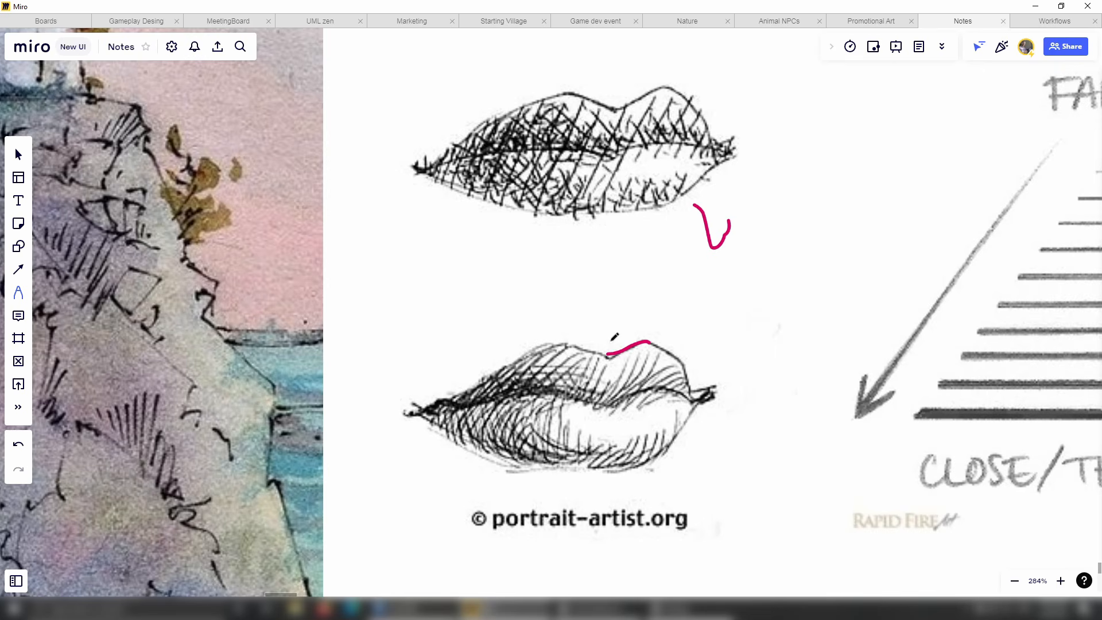
pyautogui.moveTo(582, 332); pyautogui.dragTo(797, 349, button='right')
pyautogui.scroll(-3, 627, 404)
# Draw a small pen mark at the left edge of the lighthouse tower in the painting.
pyautogui.moveTo(515, 413); pyautogui.dragTo(533, 428, button='right')
pyautogui.scroll(-2, 596, 383)
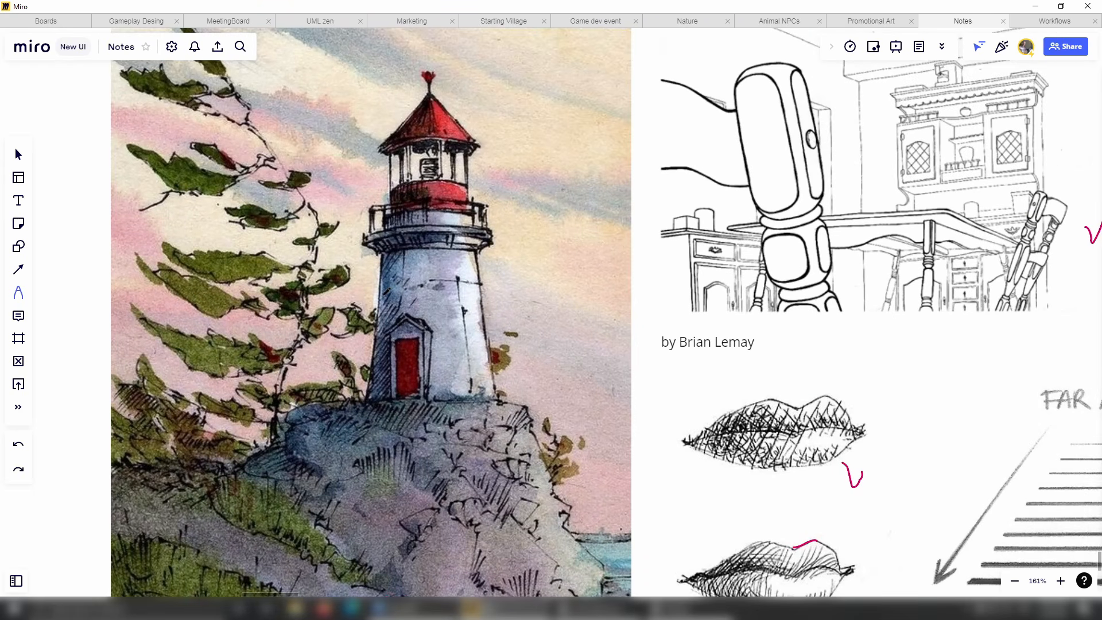
pyautogui.moveTo(384, 294); pyautogui.dragTo(368, 295)
pyautogui.scroll(1, 508, 303)
pyautogui.keyDown('ctrl'); pyautogui.scroll(-2, 534, 230); pyautogui.keyUp('ctrl')
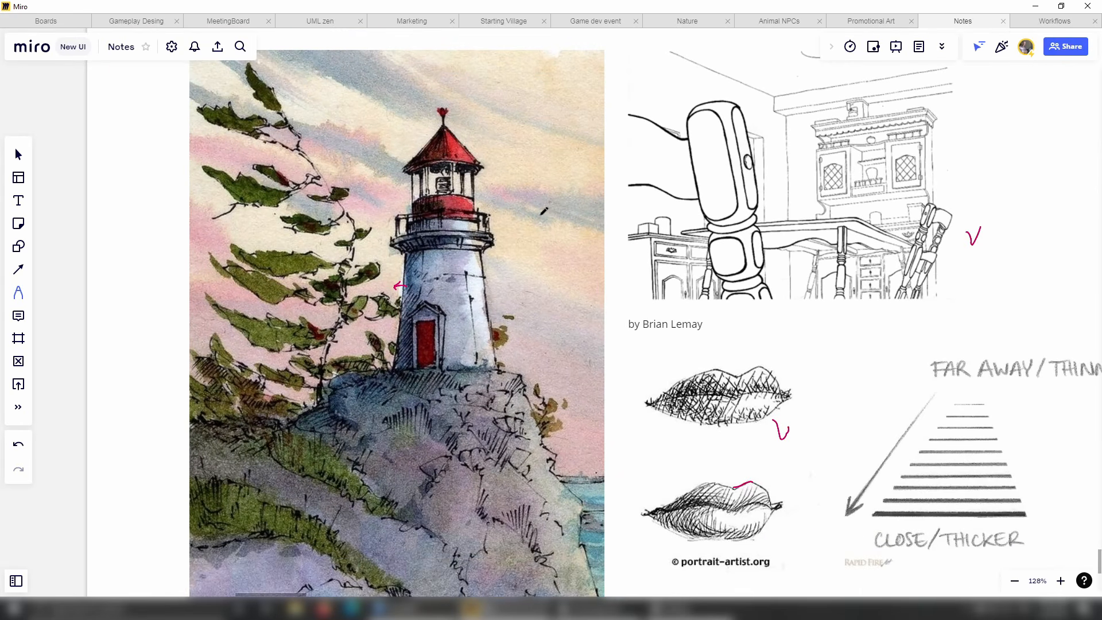
pyautogui.keyDown('ctrl'); pyautogui.scroll(-3, 544, 225); pyautogui.keyUp('ctrl')
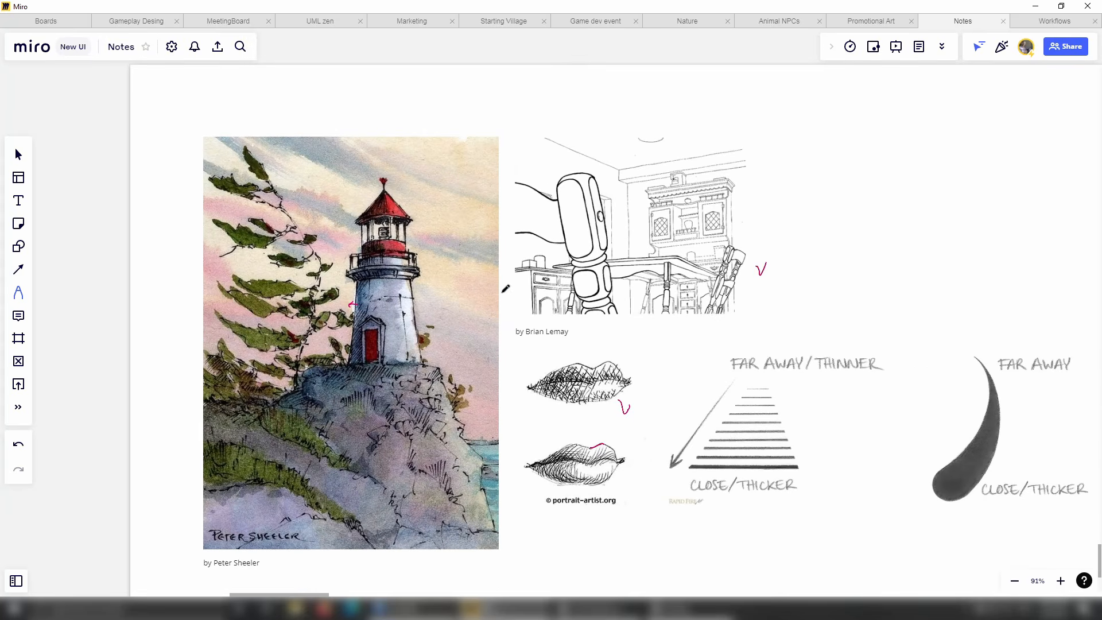
pyautogui.moveTo(541, 281); pyautogui.dragTo(473, 247, button='middle')
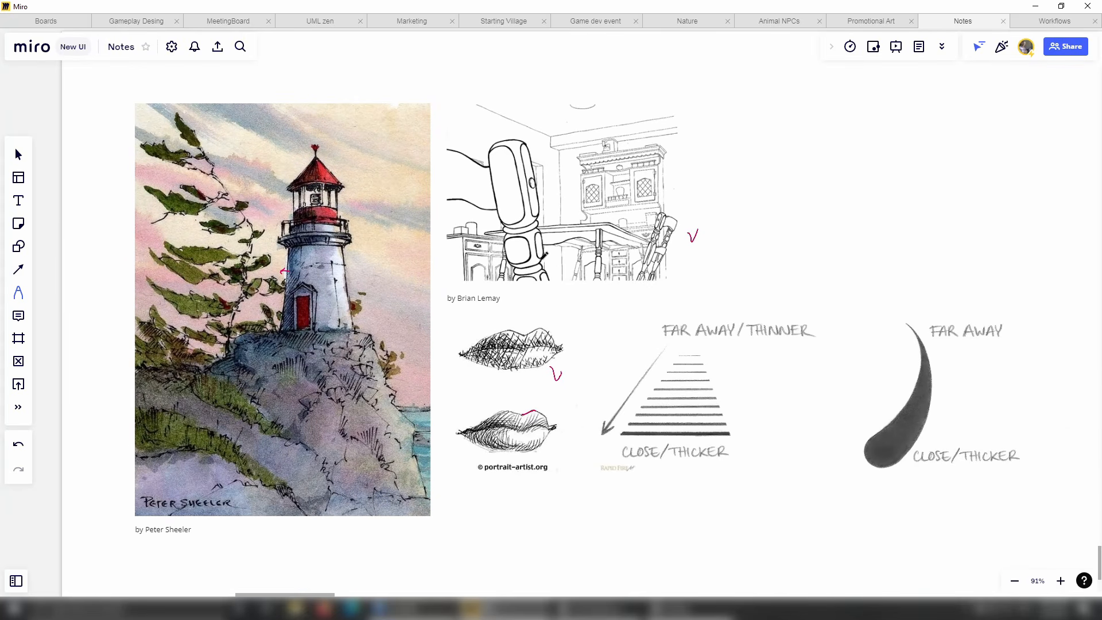
pyautogui.moveTo(538, 280); pyautogui.dragTo(539, 290)
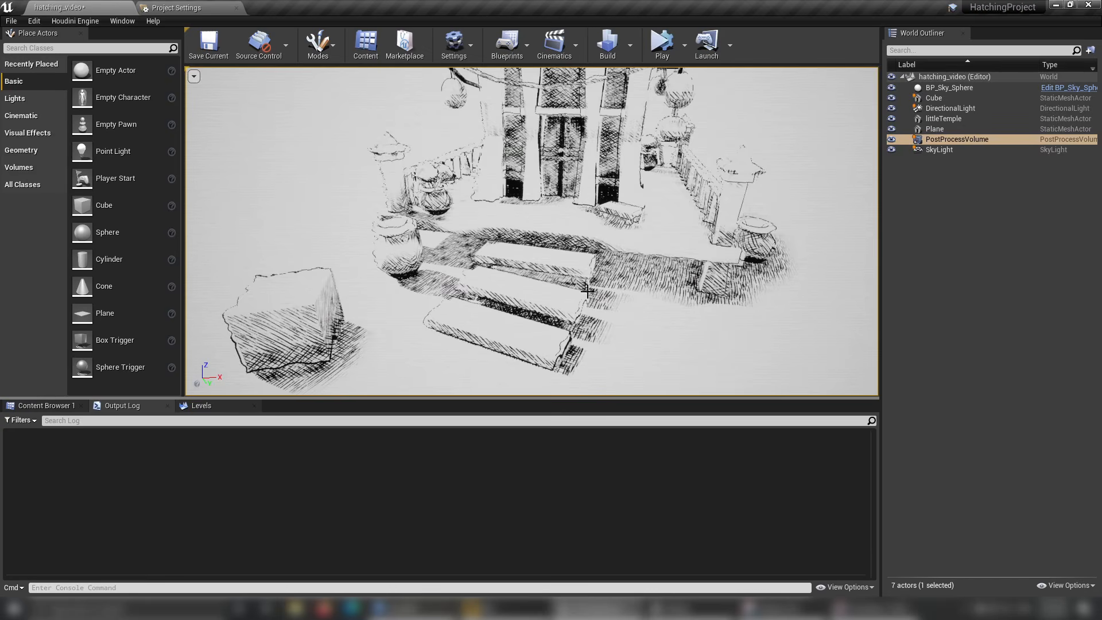
# Switch to Unreal Editor and examine the outlines and hatching on the steps, pots, railing and pillar from several viewpoints.
pyautogui.scroll(4, 583, 335)
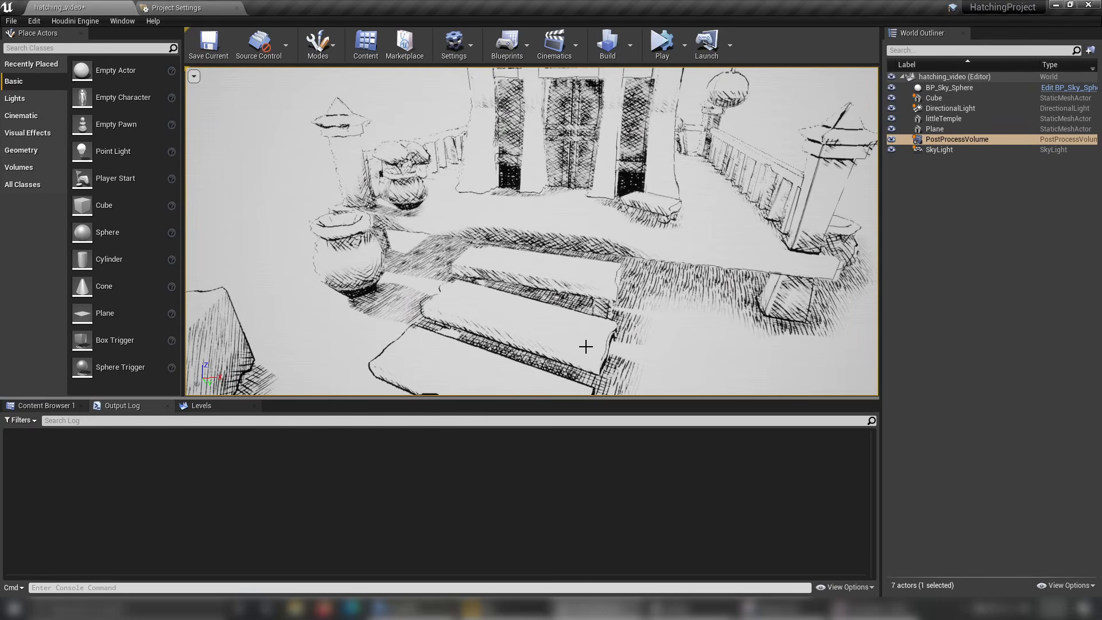
pyautogui.scroll(5, 632, 311)
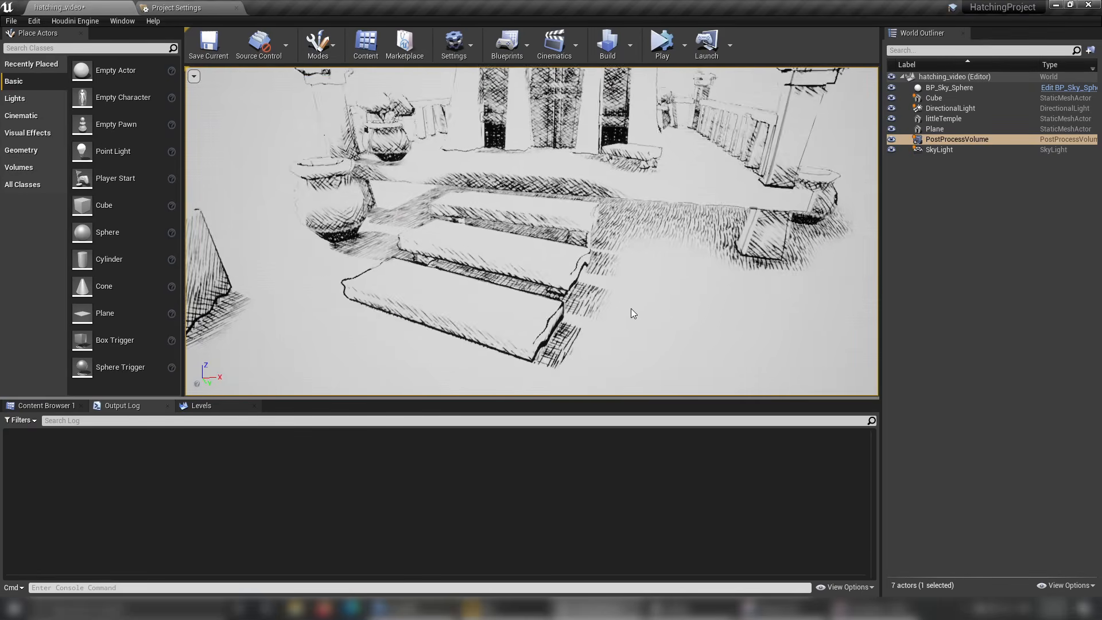
pyautogui.scroll(6, 615, 280)
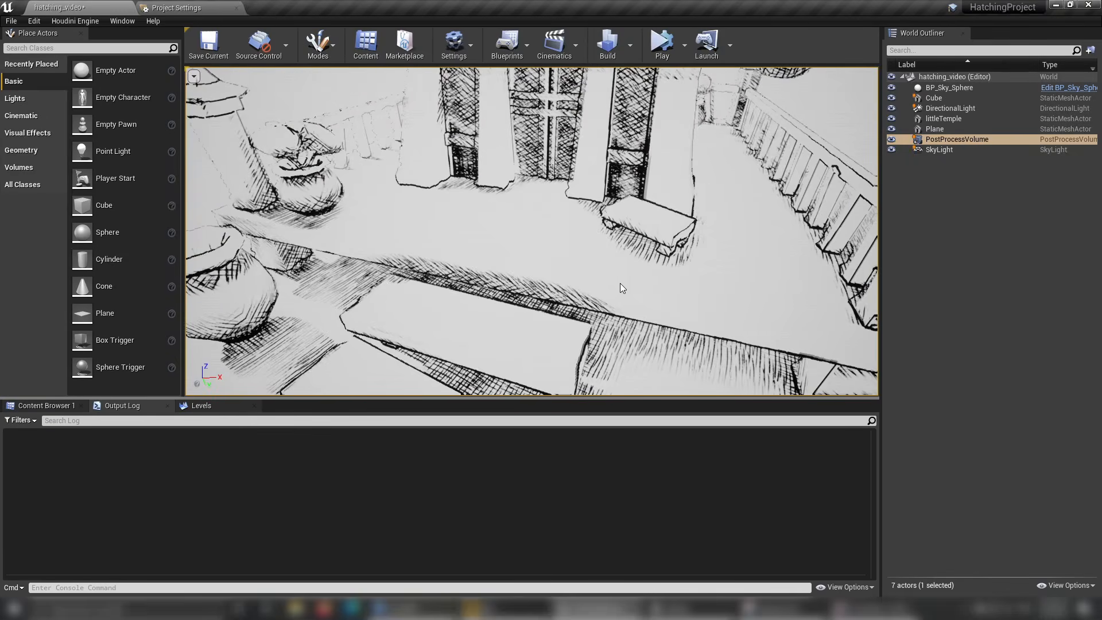
pyautogui.scroll(-6, 619, 284)
pyautogui.moveTo(625, 280); pyautogui.dragTo(599, 240, button='right')
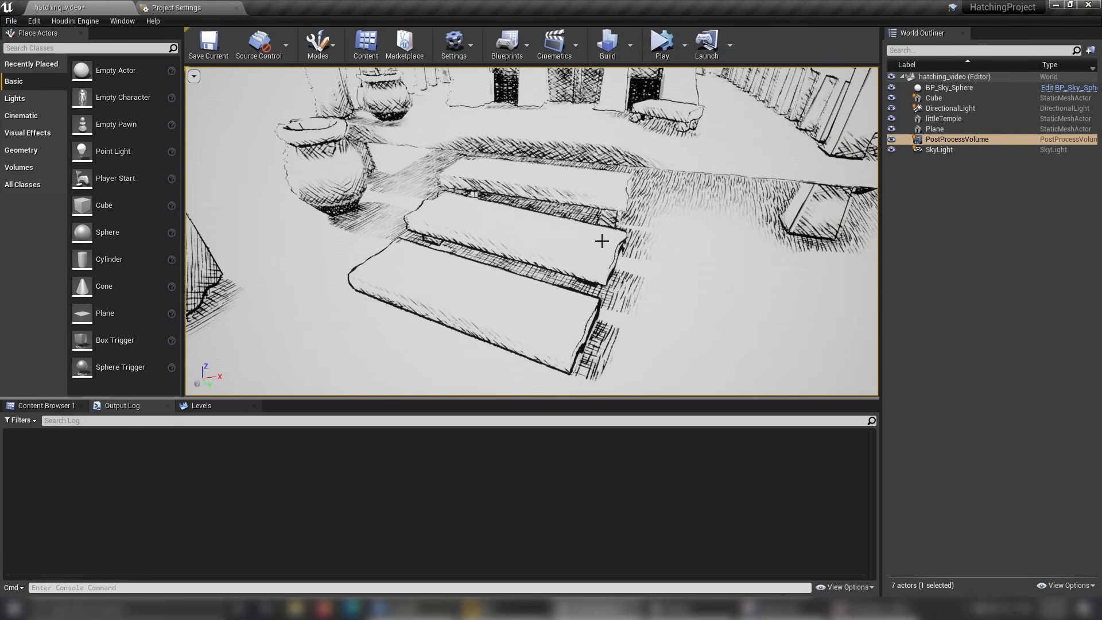
pyautogui.moveTo(597, 141)
pyautogui.mouseDown(button='right')
pyautogui.moveTo(597, 153)
pyautogui.moveTo(604, 135)
pyautogui.moveTo(597, 152)
pyautogui.mouseUp(button='right')
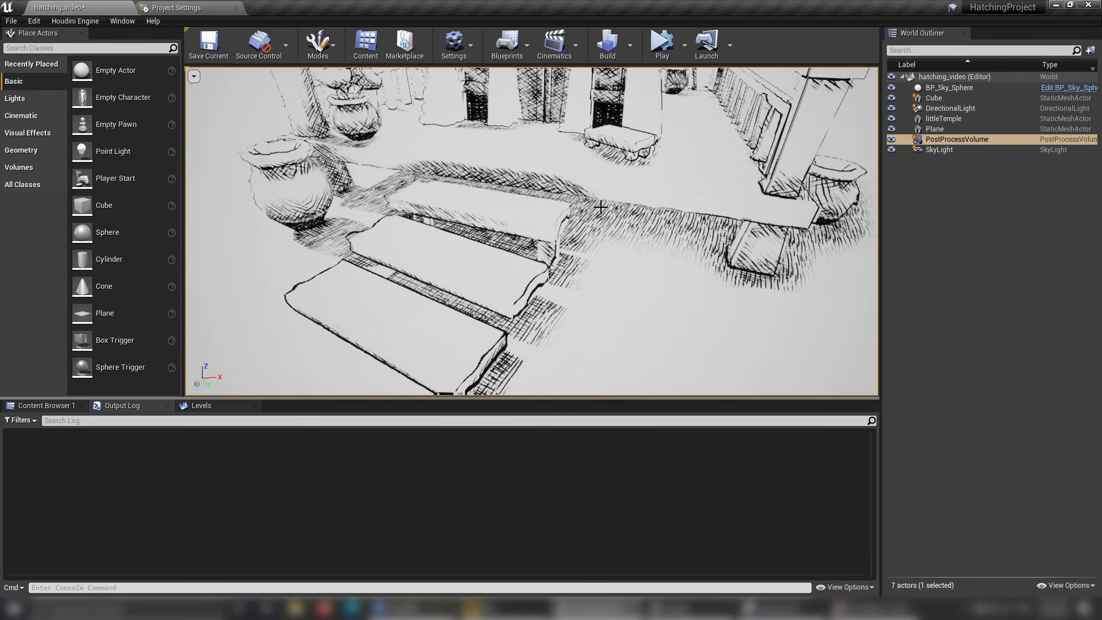
pyautogui.moveTo(586, 280); pyautogui.dragTo(574, 197, button='right')
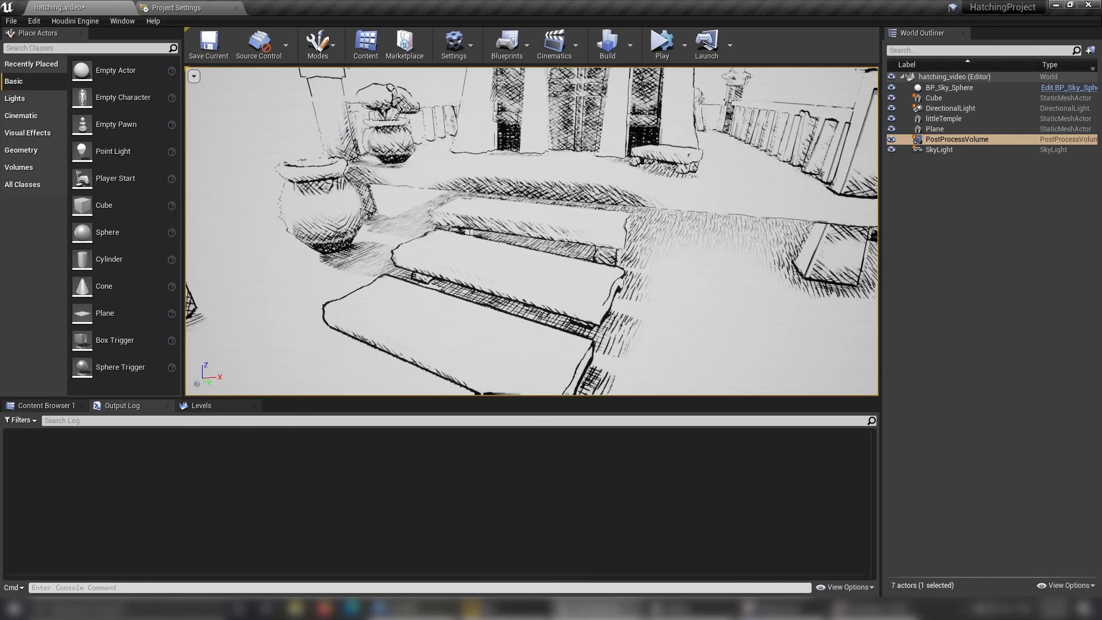
pyautogui.moveTo(668, 190); pyautogui.dragTo(611, 198, button='right')
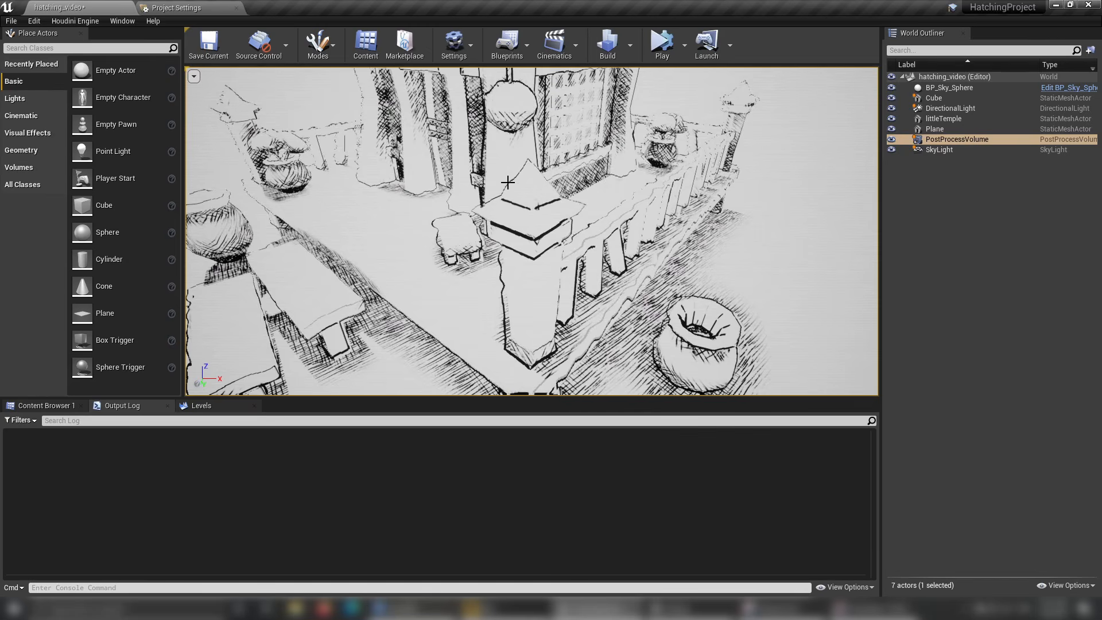
pyautogui.moveTo(508, 182); pyautogui.dragTo(482, 198, button='right')
pyautogui.moveTo(515, 151)
pyautogui.mouseDown(button='right')
pyautogui.moveTo(518, 161)
pyautogui.moveTo(515, 152)
pyautogui.mouseUp(button='right')
pyautogui.moveTo(455, 195); pyautogui.dragTo(455, 195, button='right')
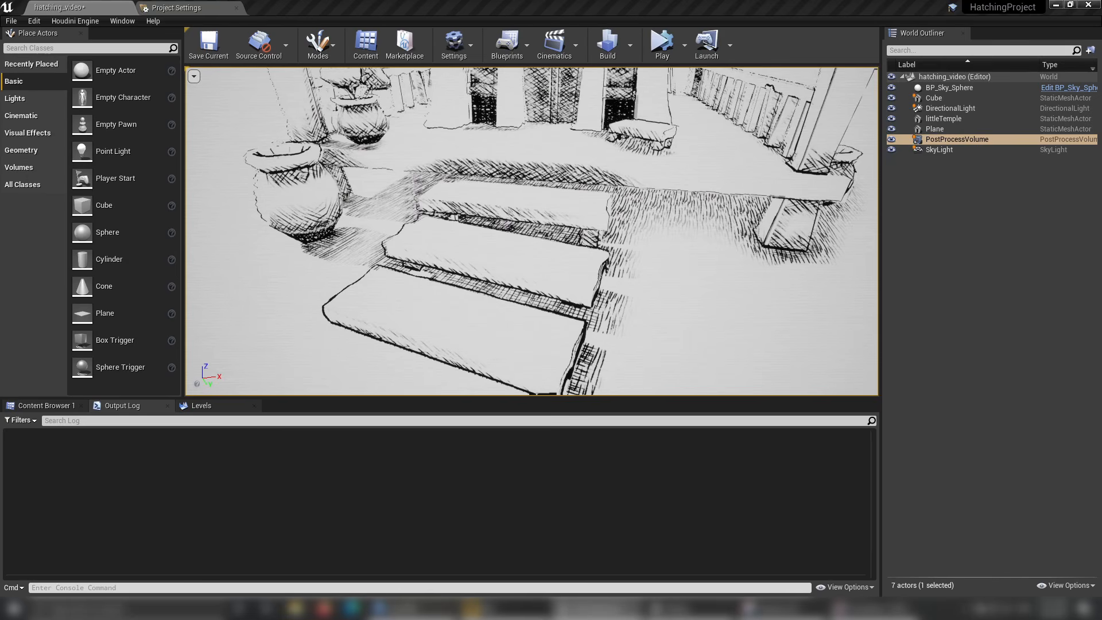
# Bring up the PostProcessVolume details and set the PP_paperVideo and PP_hatchingVideo material weights to 0.
pyautogui.moveTo(1101, 47); pyautogui.dragTo(953, 47)
pyautogui.doubleClick(792, 409)
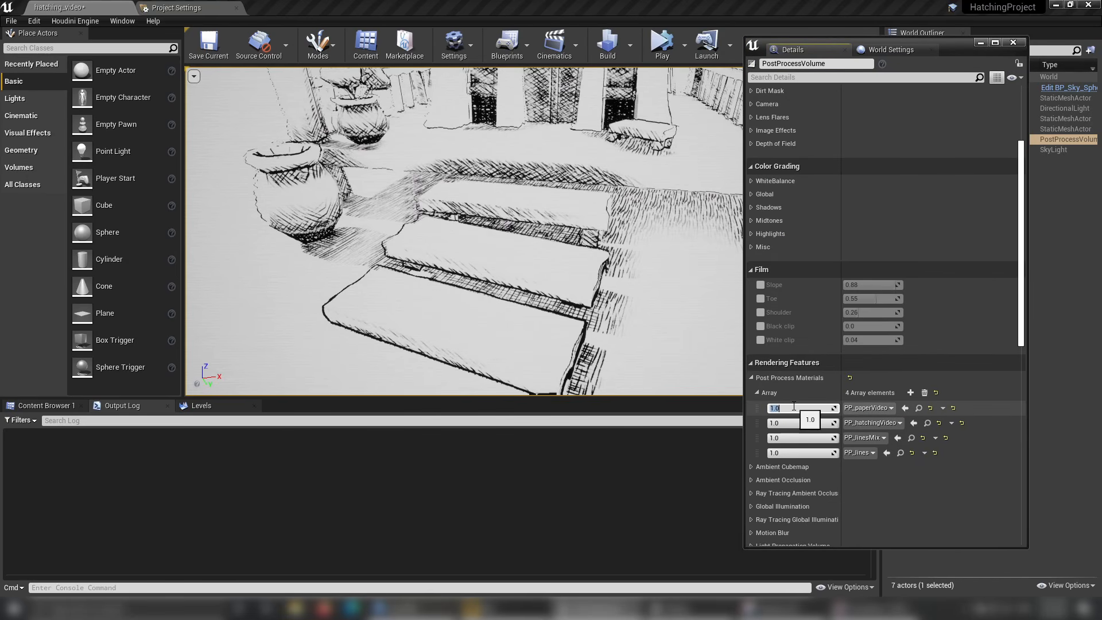
pyautogui.write('0')
pyautogui.press('Return')
pyautogui.doubleClick(796, 423)
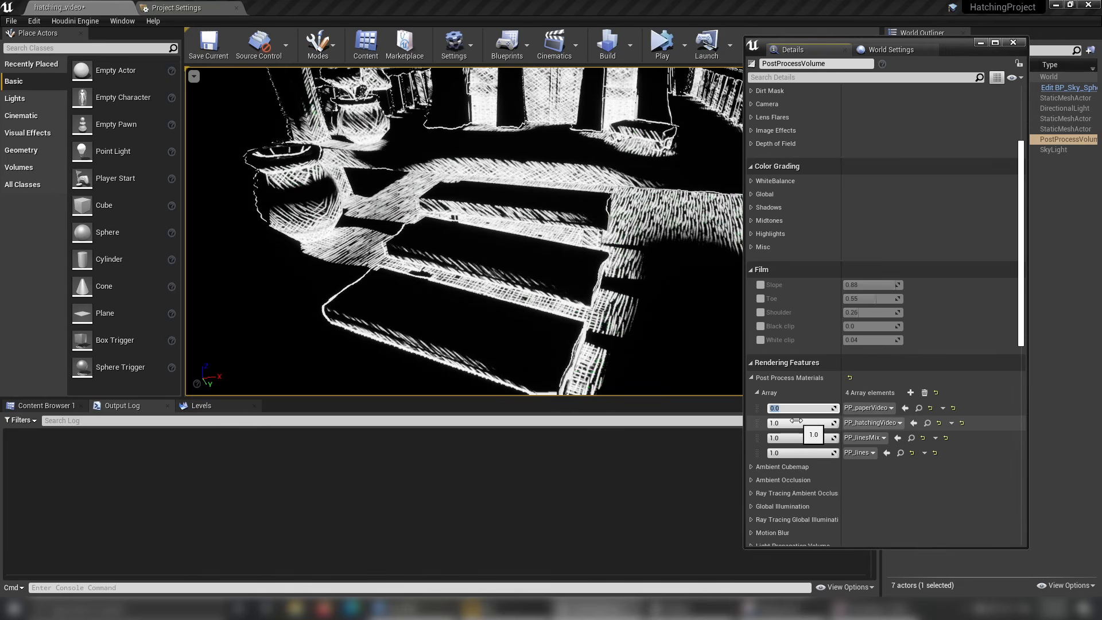
pyautogui.write('0')
pyautogui.press('Return')
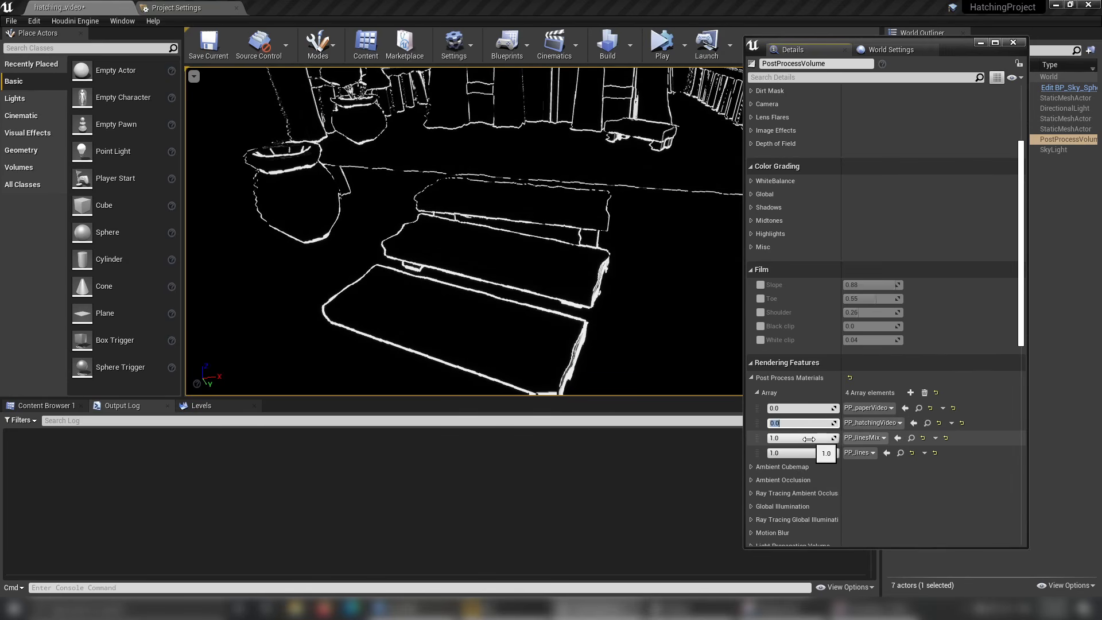
# Set the PP_linesMix post process material weight to 0, inspect the plain outlines and minimize the details window.
pyautogui.moveTo(574, 259); pyautogui.dragTo(499, 190, button='right')
pyautogui.click(787, 438)
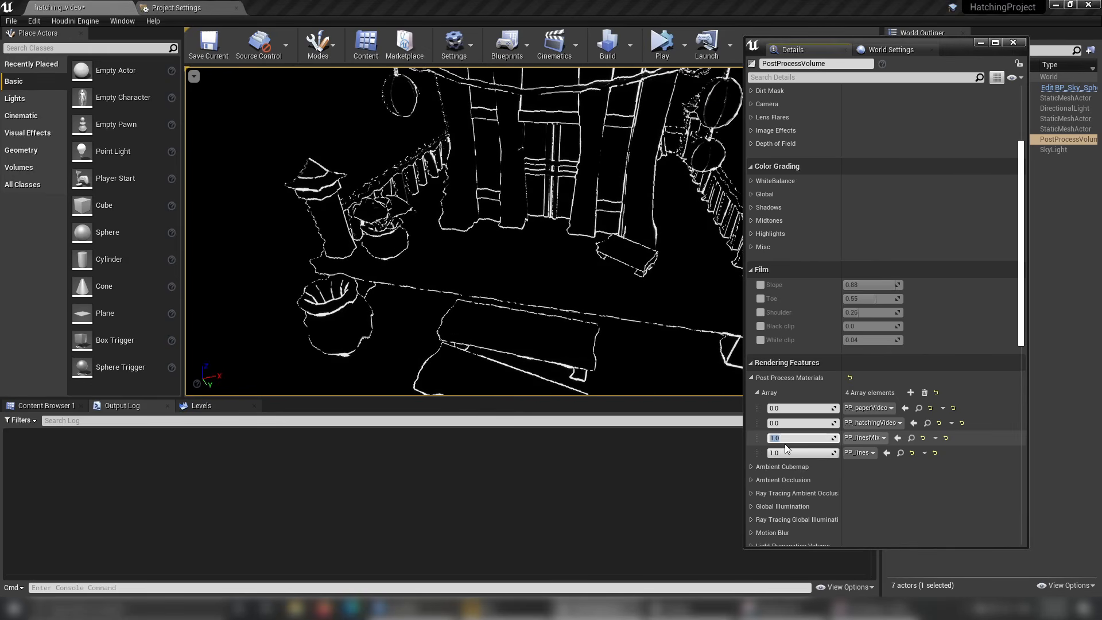
pyautogui.write('0')
pyautogui.press('Return')
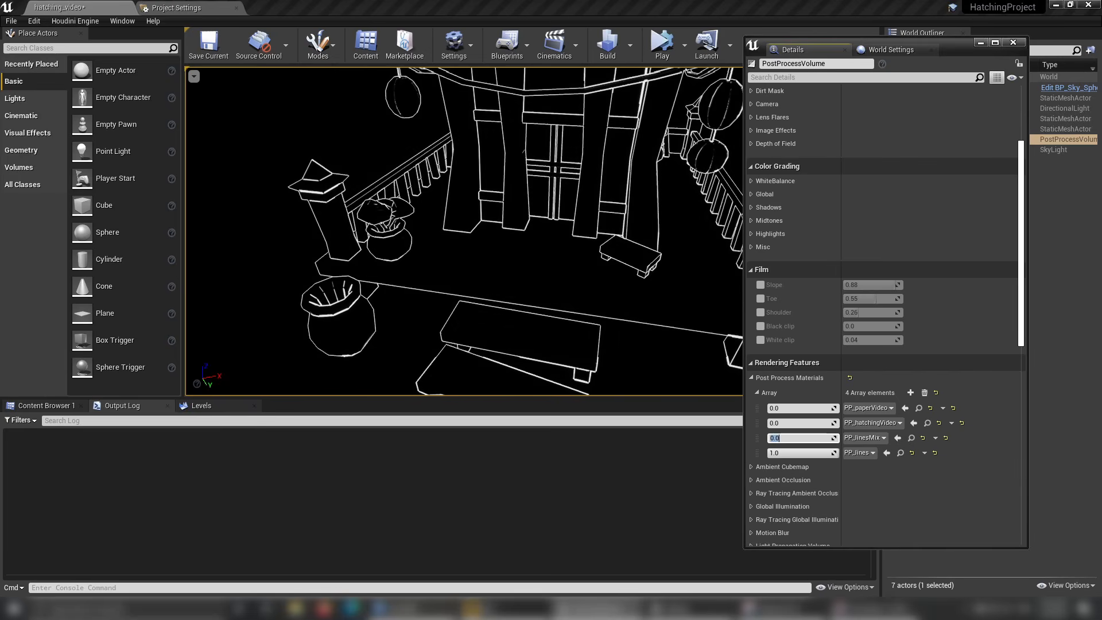
pyautogui.moveTo(514, 288); pyautogui.dragTo(570, 356, button='right')
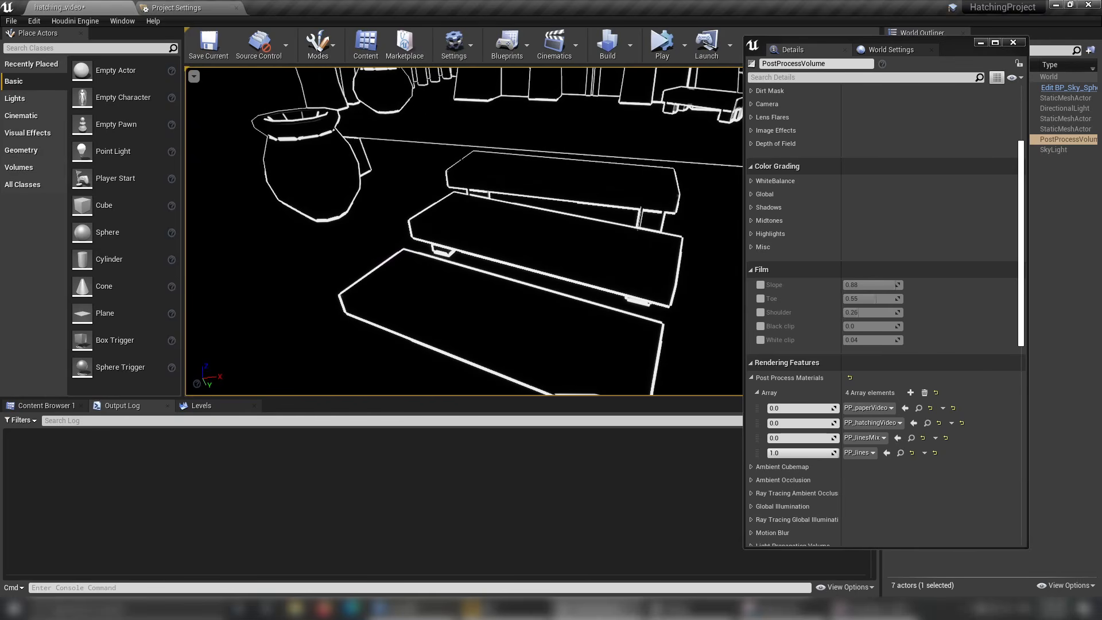
pyautogui.click(980, 42)
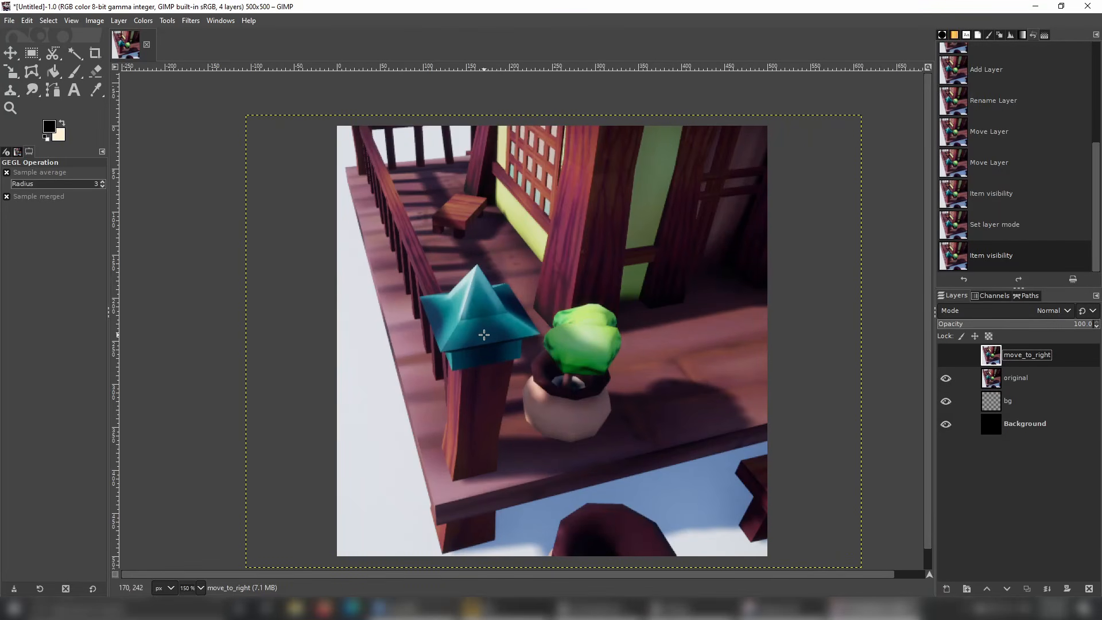
# Examine the pillar's teal cap up close in the original layer, hiding and re-showing that layer once.
pyautogui.keyDown('ctrl'); pyautogui.scroll(3, 468, 359); pyautogui.keyUp('ctrl')
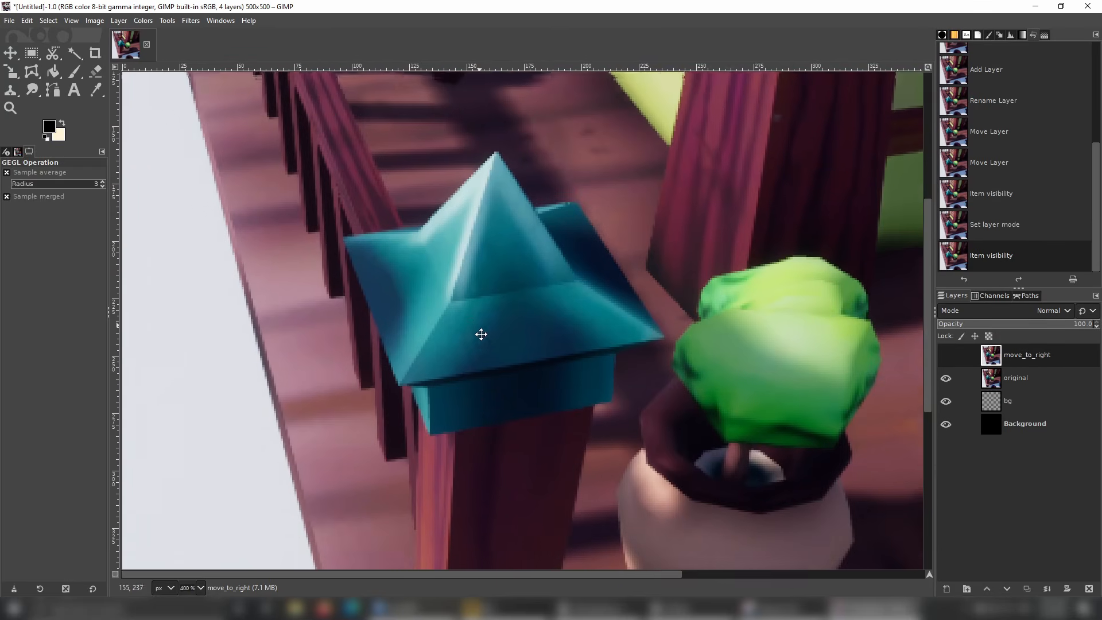
pyautogui.keyDown('ctrl'); pyautogui.scroll(2, 490, 399); pyautogui.keyUp('ctrl')
pyautogui.keyDown('ctrl'); pyautogui.scroll(-6, 492, 401); pyautogui.keyUp('ctrl')
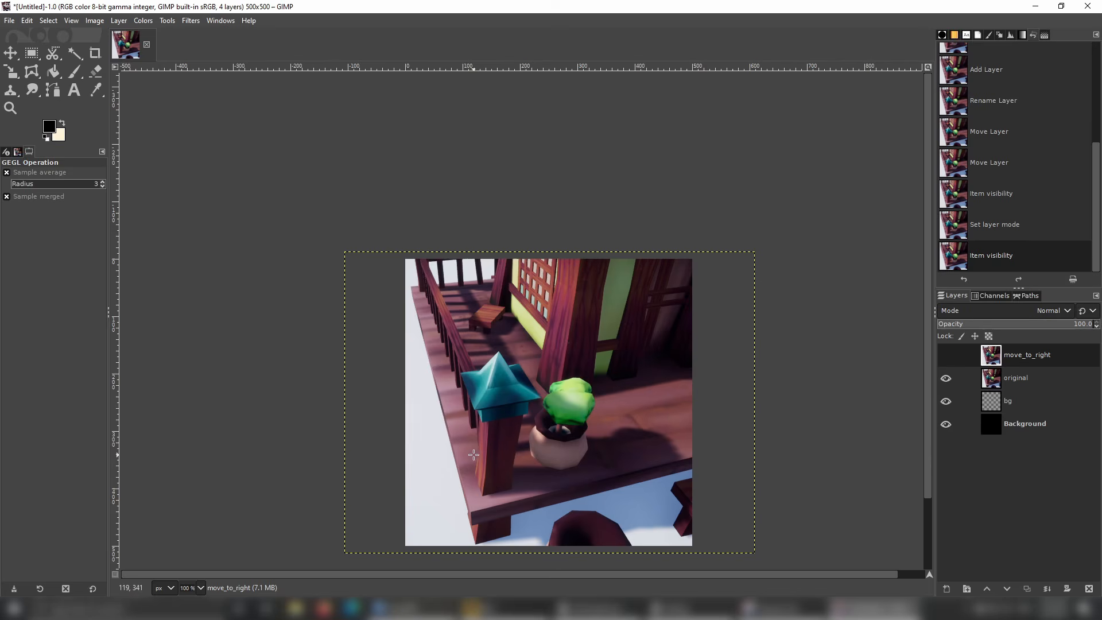
pyautogui.keyDown('ctrl'); pyautogui.scroll(5, 607, 391); pyautogui.keyUp('ctrl')
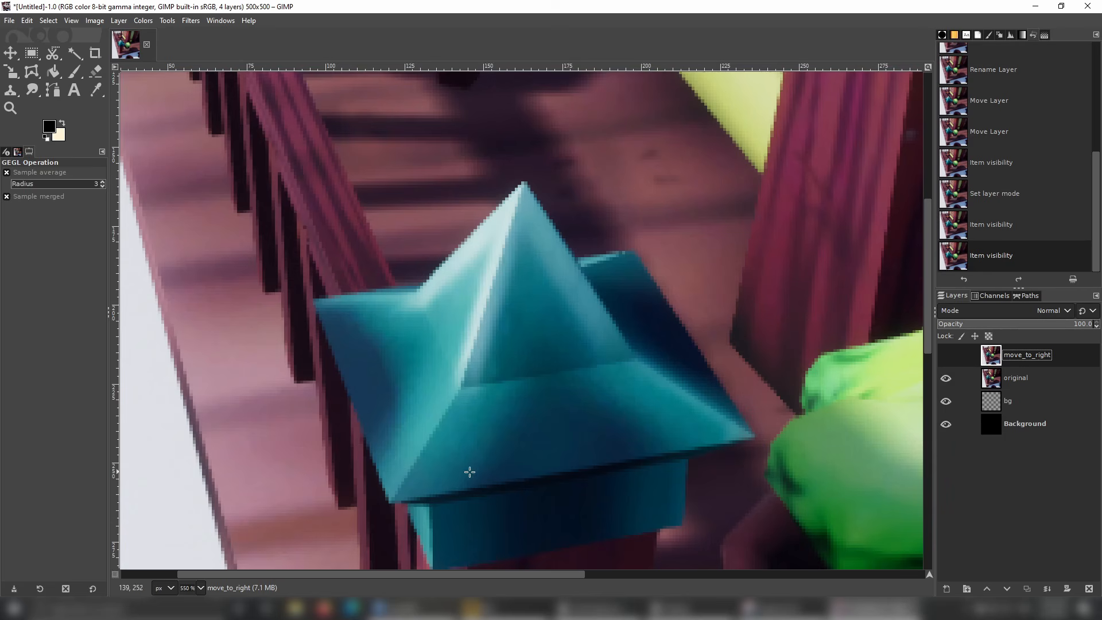
pyautogui.click(945, 378)
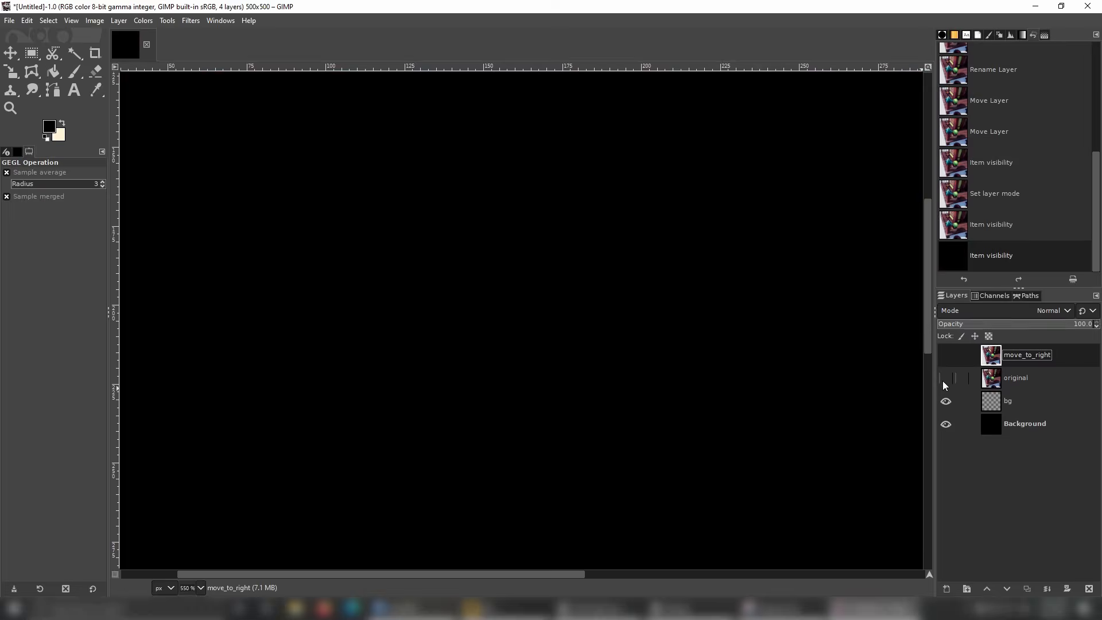
pyautogui.click(944, 379)
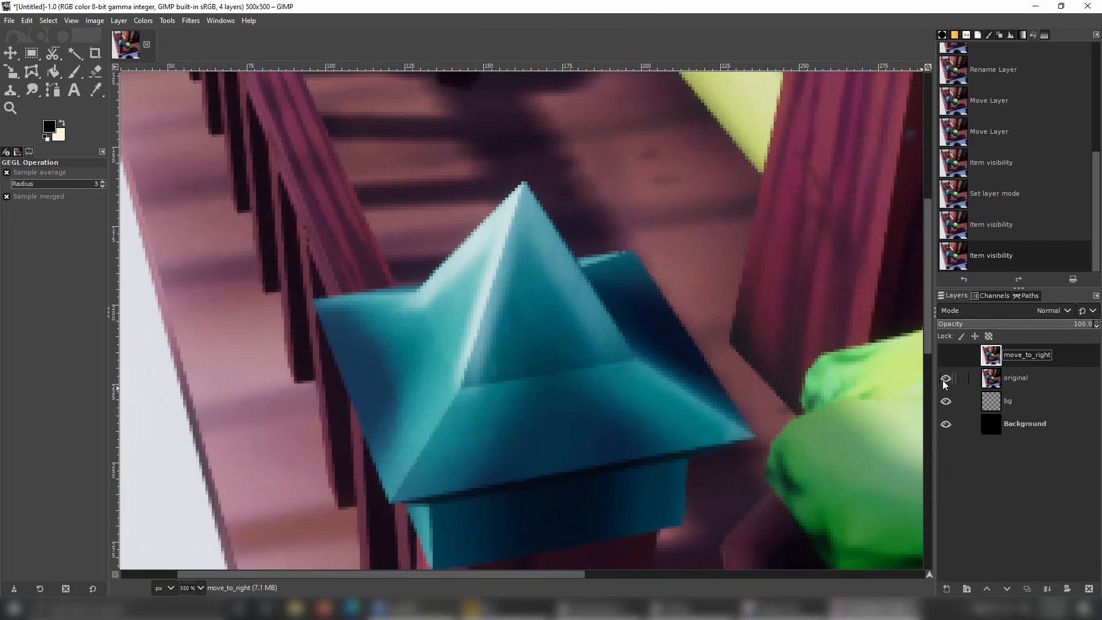
# Show the move_to_right layer, toggling its visibility repeatedly to compare its offset with the original layer, and leave it visible.
pyautogui.click(945, 354)
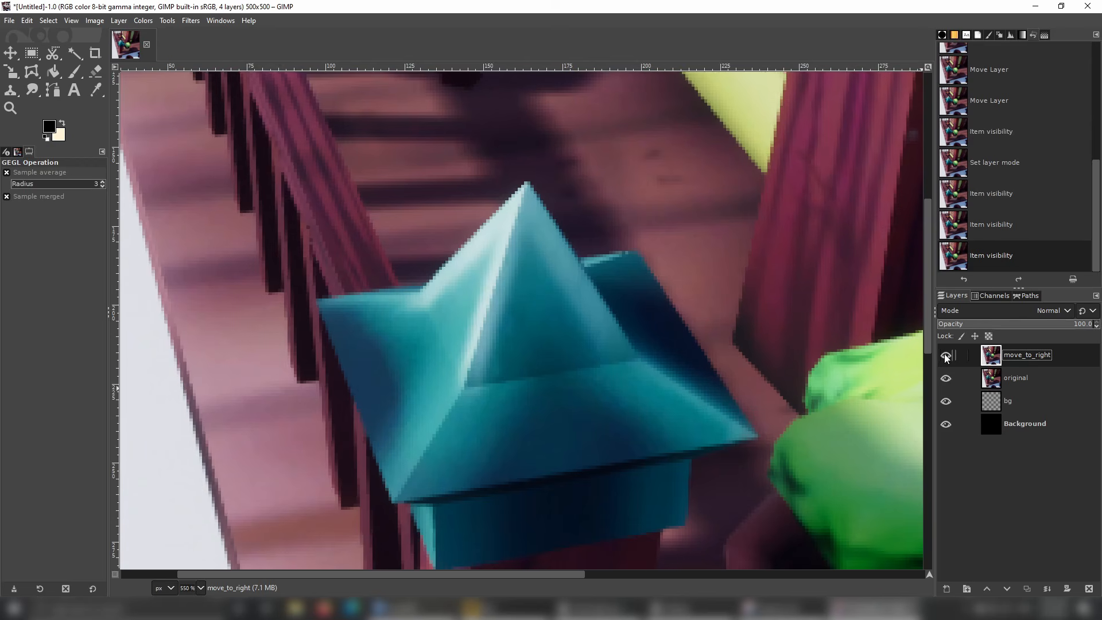
pyautogui.click(945, 354)
pyautogui.click(945, 355)
pyautogui.click(945, 355)
pyautogui.click(946, 354)
pyautogui.click(946, 355)
pyautogui.click(946, 356)
pyautogui.click(945, 356)
pyautogui.click(945, 355)
pyautogui.click(946, 355)
pyautogui.click(946, 355)
pyautogui.click(946, 355)
pyautogui.click(946, 356)
pyautogui.click(946, 355)
pyautogui.click(946, 355)
pyautogui.click(946, 355)
pyautogui.click(945, 356)
# Try a lower opacity on the move_to_right layer, restore it to 100, and set the layer's blend mode to Subtract.
pyautogui.click(1001, 325)
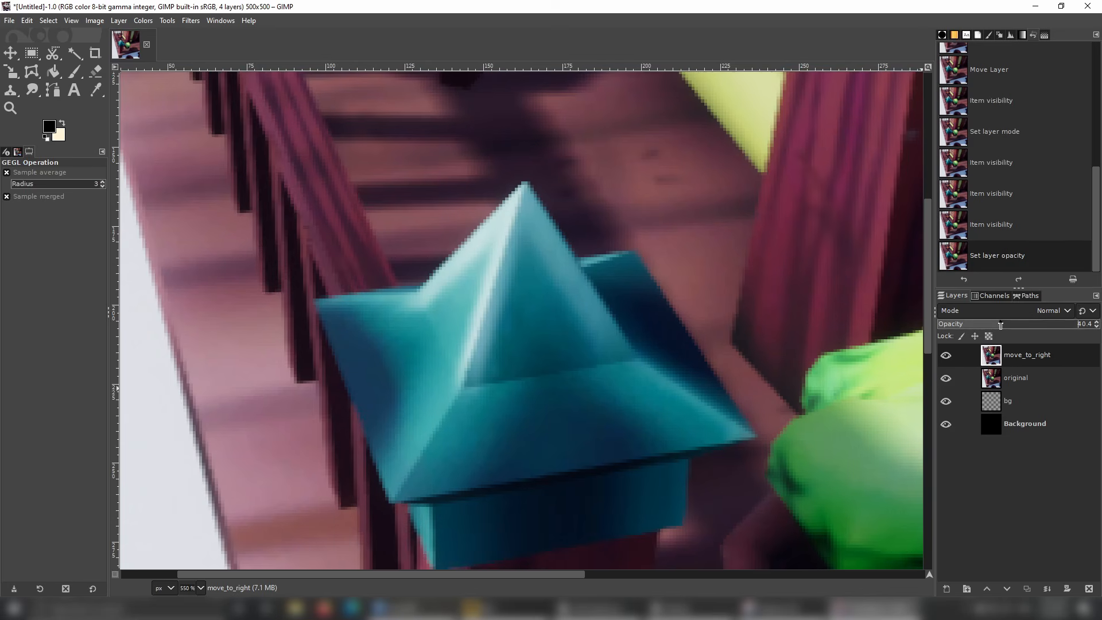
pyautogui.hotkey('ctrl', 'z')
pyautogui.click(1038, 312)
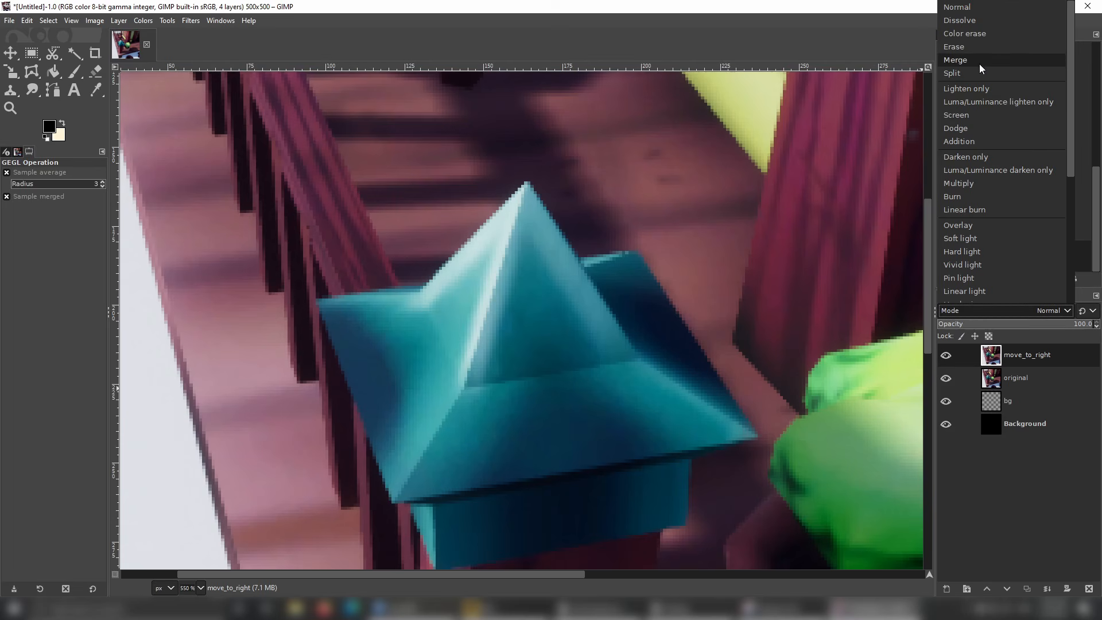
pyautogui.scroll(-5, 980, 63)
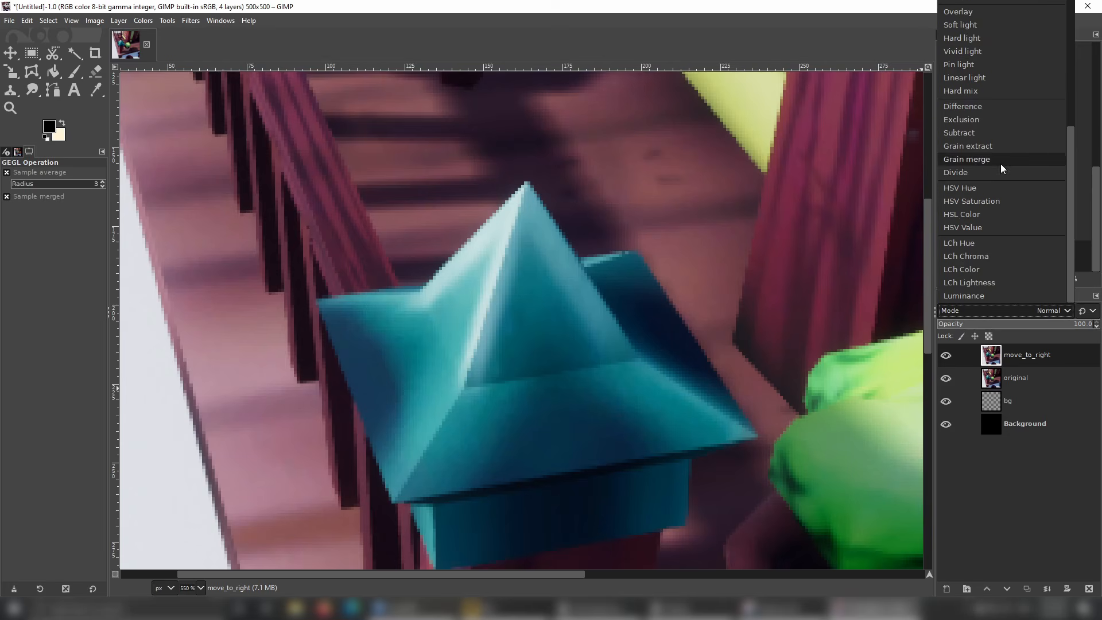
pyautogui.click(999, 135)
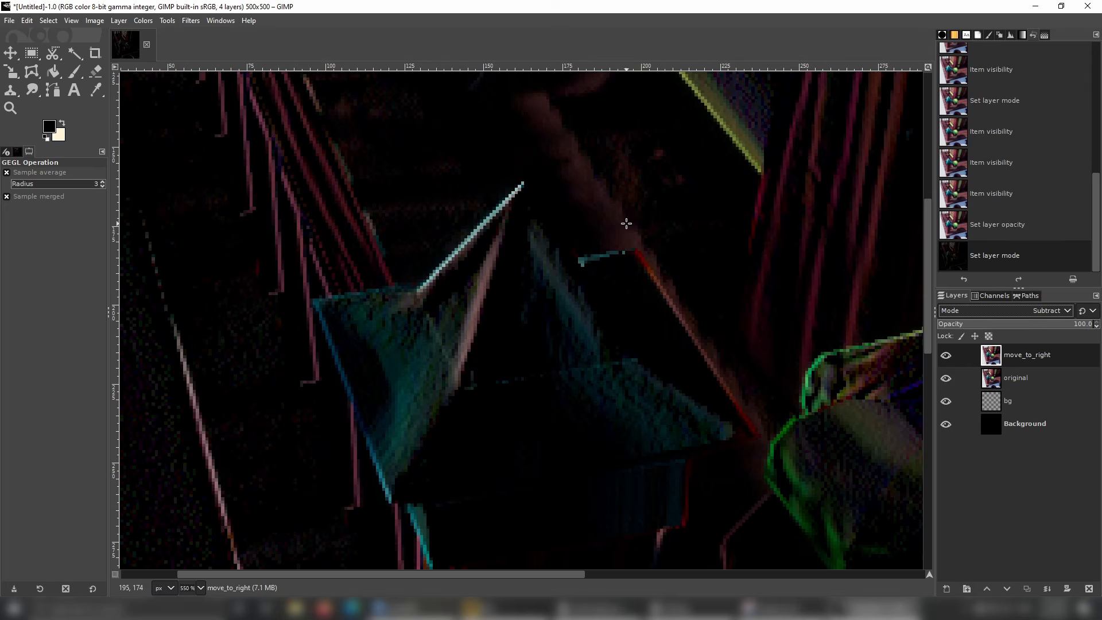
# Examine the subtracted image's colored edge lines around the pillar cap, railing, lattice and potted plant.
pyautogui.keyDown('ctrl'); pyautogui.scroll(-4, 625, 223); pyautogui.keyUp('ctrl')
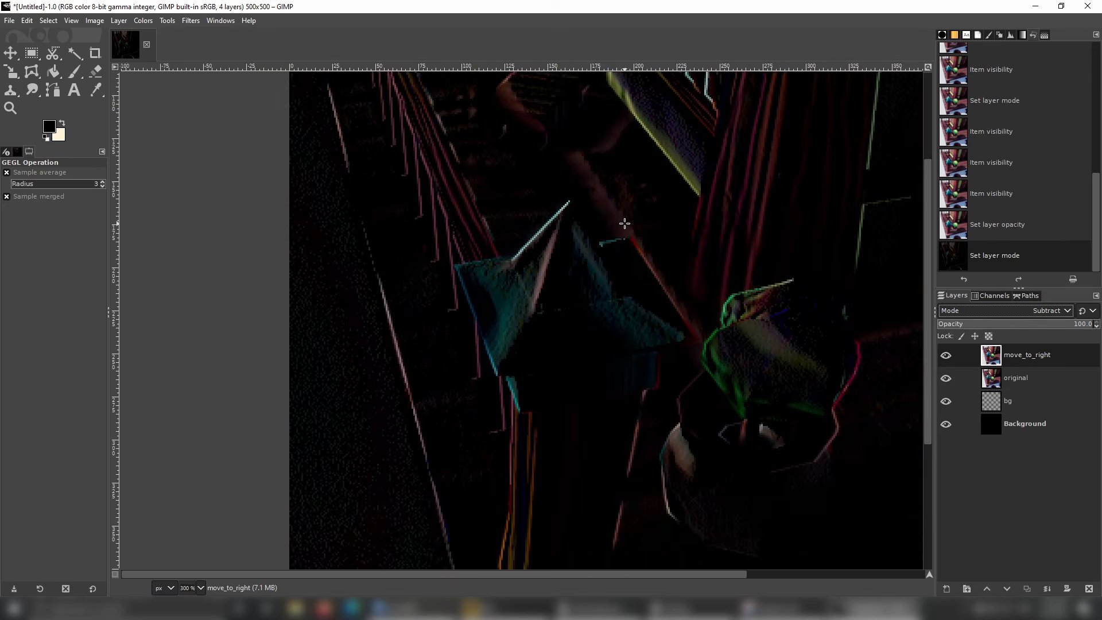
pyautogui.keyDown('ctrl'); pyautogui.scroll(3, 507, 327); pyautogui.keyUp('ctrl')
pyautogui.keyDown('ctrl'); pyautogui.scroll(1, 556, 305); pyautogui.keyUp('ctrl')
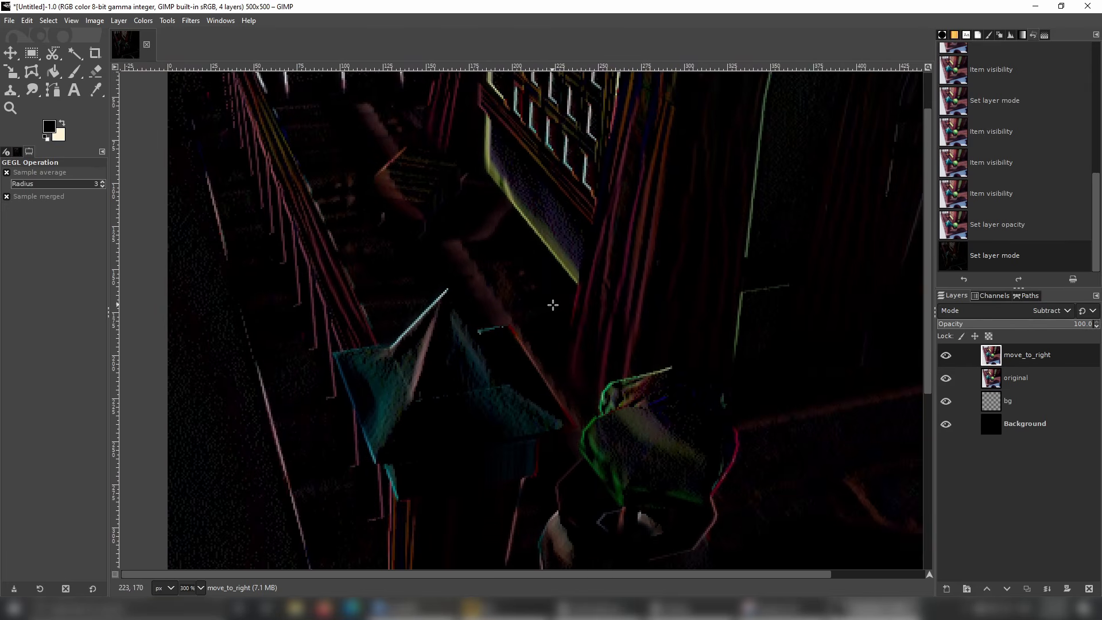
pyautogui.keyDown('ctrl'); pyautogui.scroll(-4, 556, 306); pyautogui.keyUp('ctrl')
pyautogui.keyDown('ctrl'); pyautogui.scroll(3, 560, 306); pyautogui.keyUp('ctrl')
pyautogui.keyDown('ctrl'); pyautogui.scroll(1, 557, 310); pyautogui.keyUp('ctrl')
pyautogui.keyDown('ctrl'); pyautogui.scroll(-2, 556, 310); pyautogui.keyUp('ctrl')
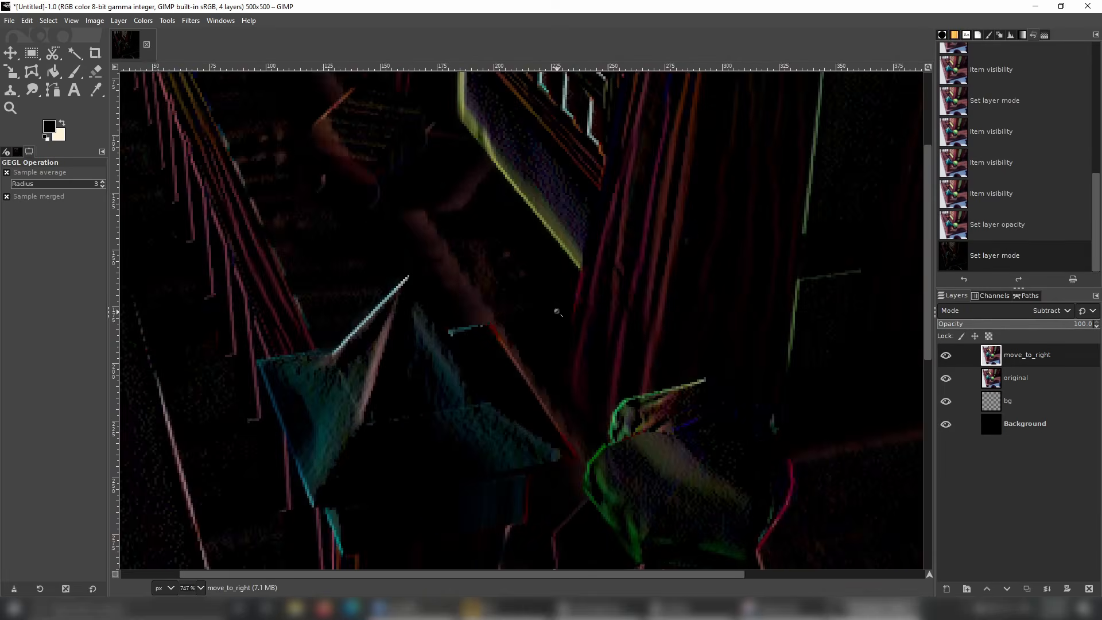
pyautogui.keyDown('ctrl'); pyautogui.scroll(2, 575, 311); pyautogui.keyUp('ctrl')
pyautogui.keyDown('ctrl'); pyautogui.scroll(5, 551, 308); pyautogui.keyUp('ctrl')
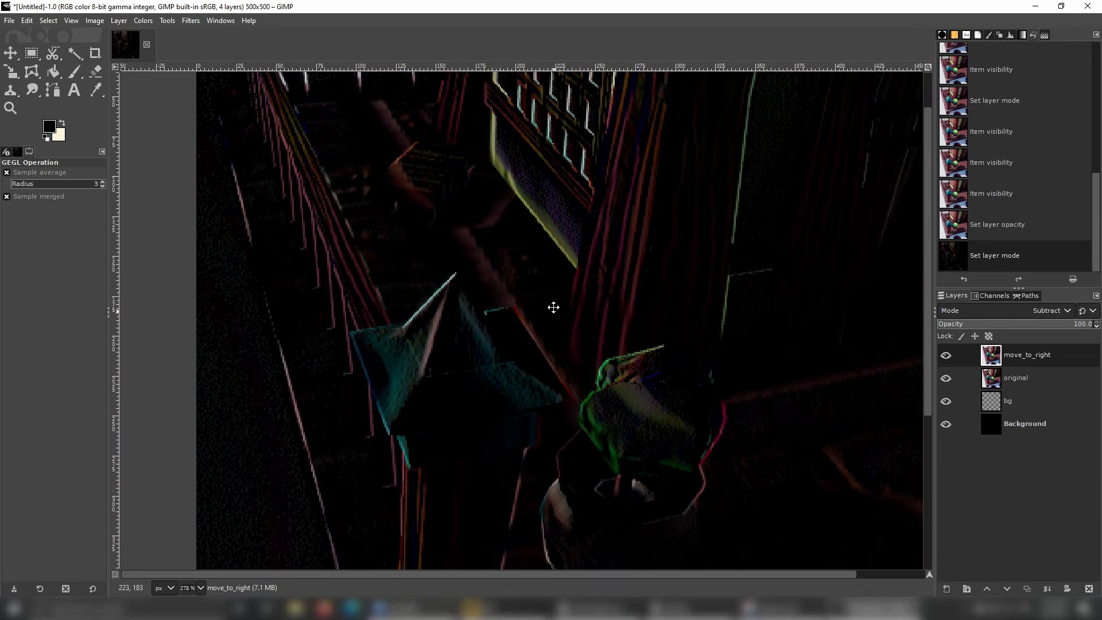
pyautogui.moveTo(545, 271); pyautogui.dragTo(595, 340, button='middle')
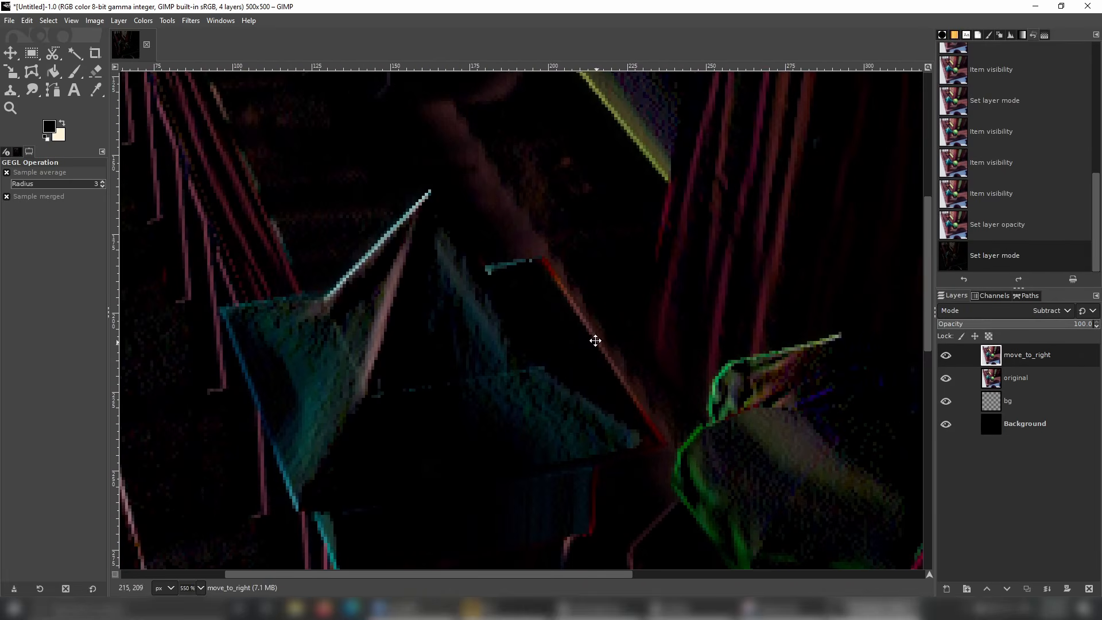
# Desaturate the original layer using the Luminance mode.
pyautogui.click(1045, 381)
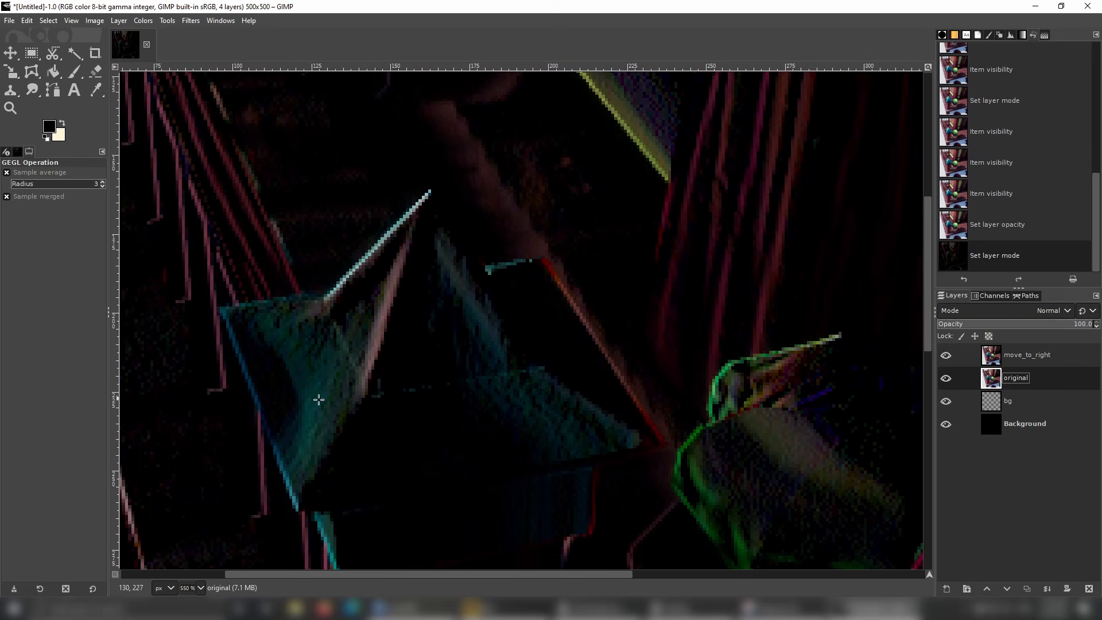
pyautogui.click(142, 21)
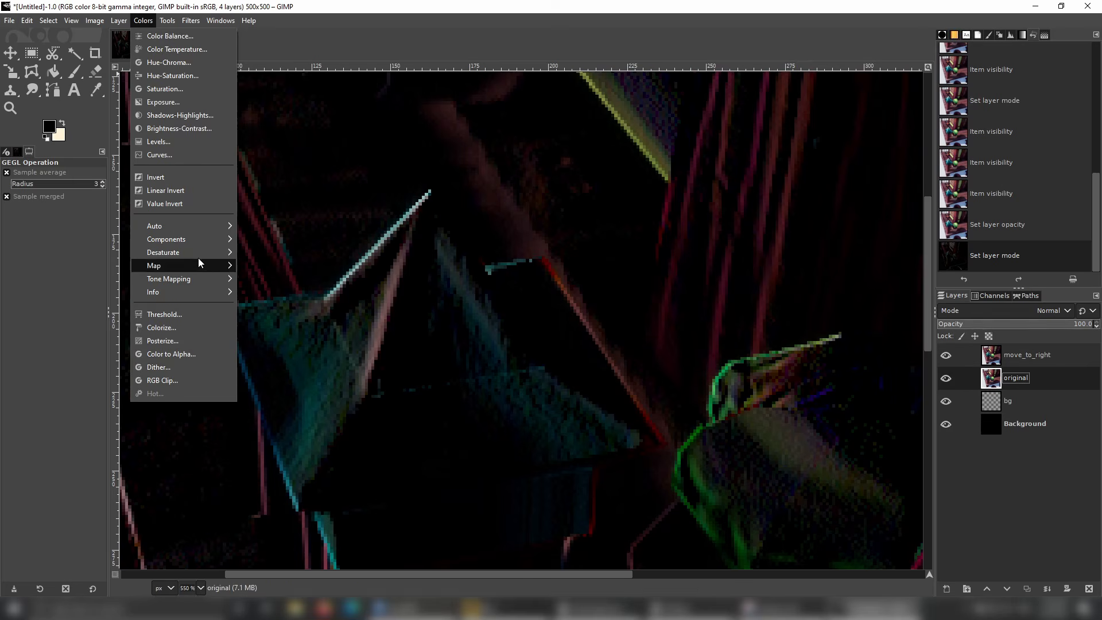
pyautogui.moveTo(198, 253)
pyautogui.click(268, 265)
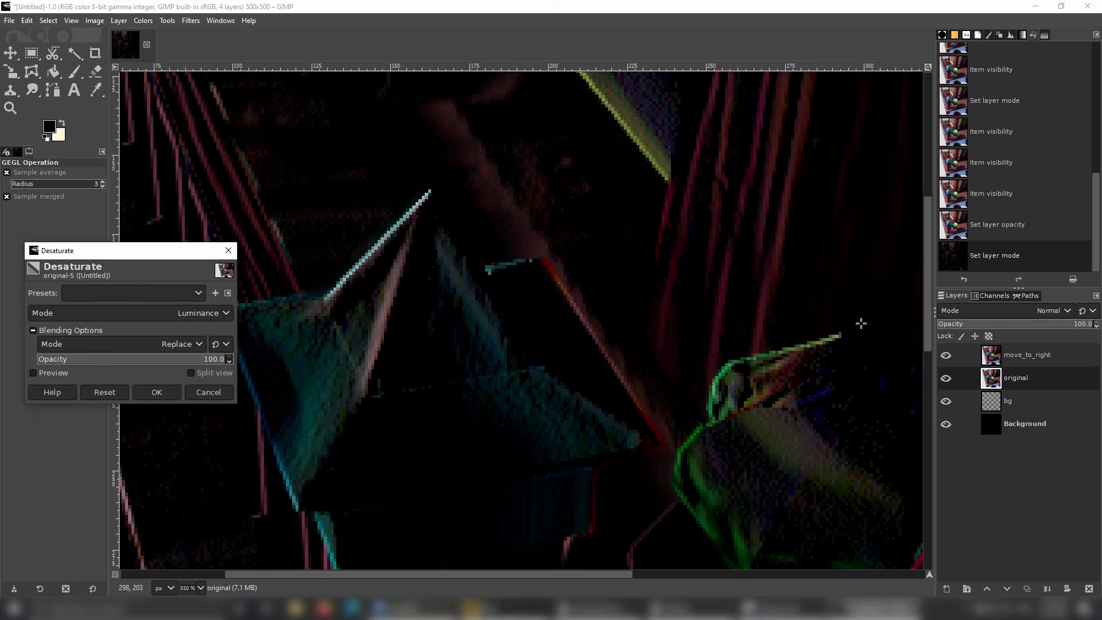
pyautogui.click(154, 395)
# Desaturate the move_to_right layer and inspect the grayscale edge lines around the pillar cap and plant.
pyautogui.click(1028, 356)
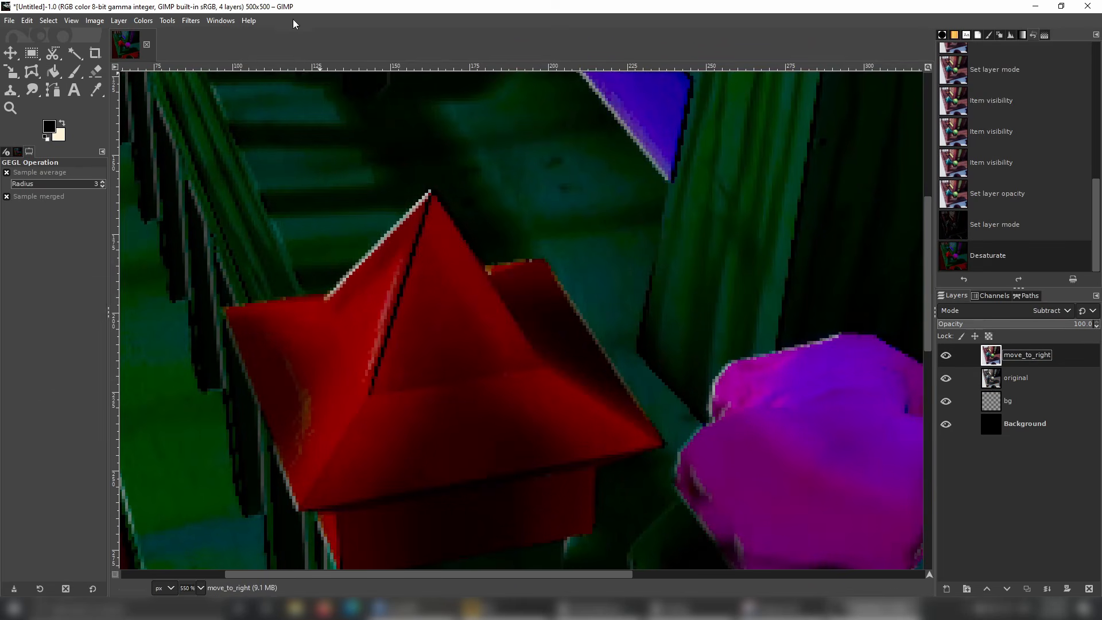
pyautogui.click(152, 22)
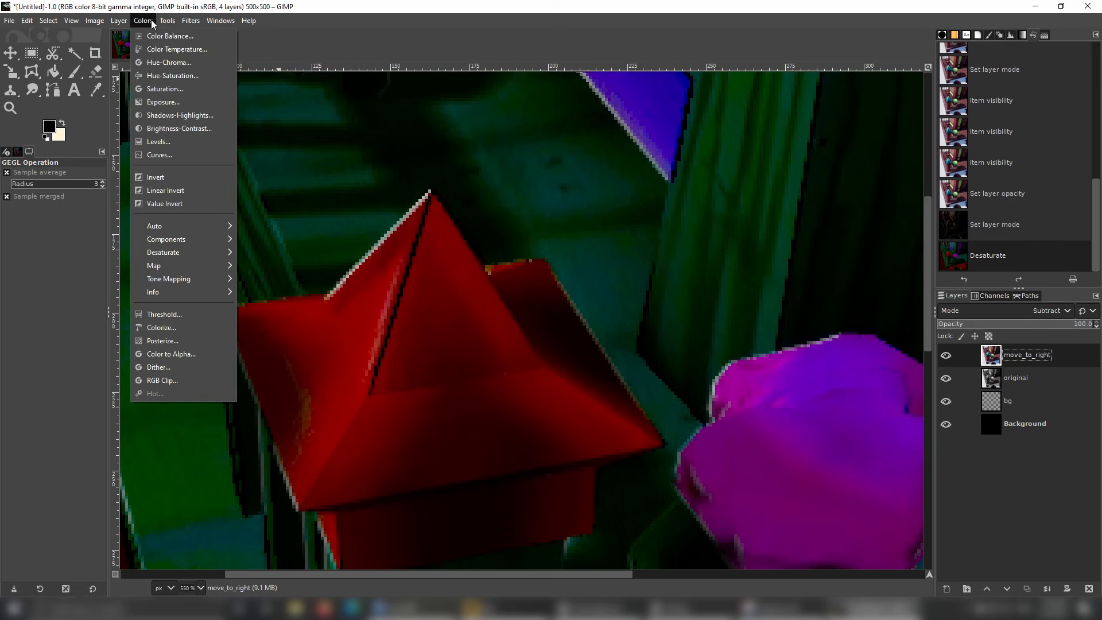
pyautogui.moveTo(193, 253)
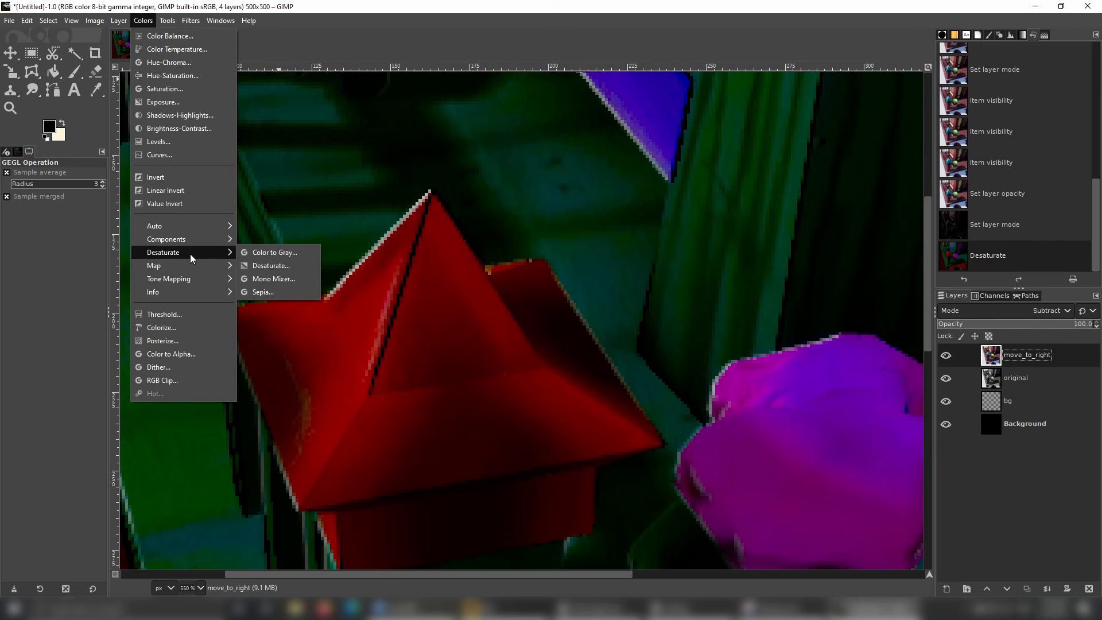
pyautogui.click(283, 272)
pyautogui.click(150, 390)
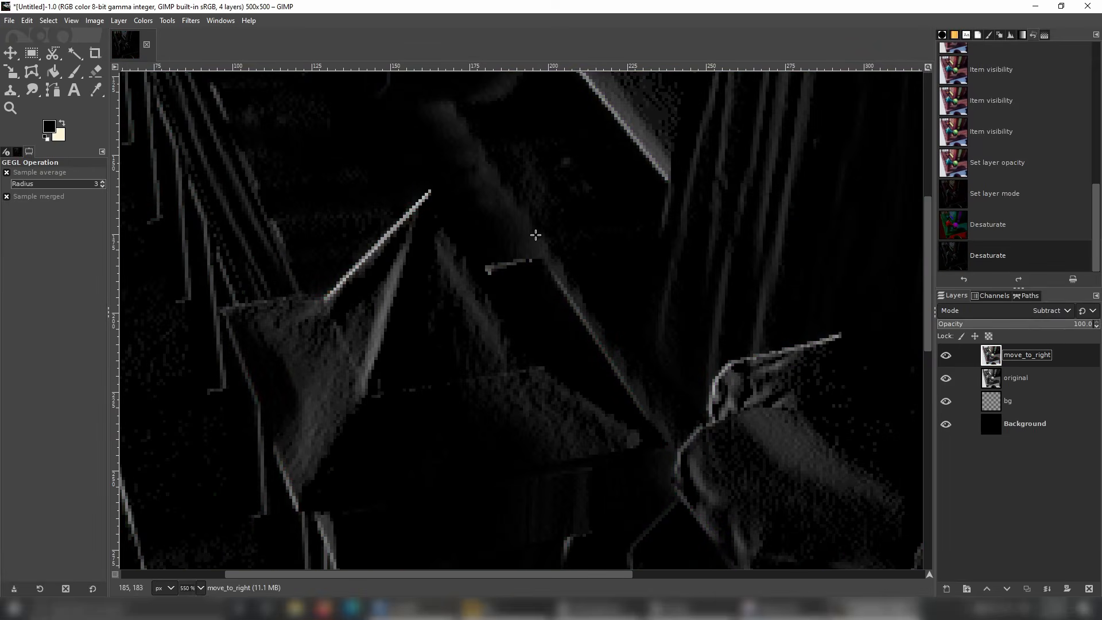
pyautogui.keyDown('ctrl'); pyautogui.scroll(-5, 547, 217); pyautogui.keyUp('ctrl')
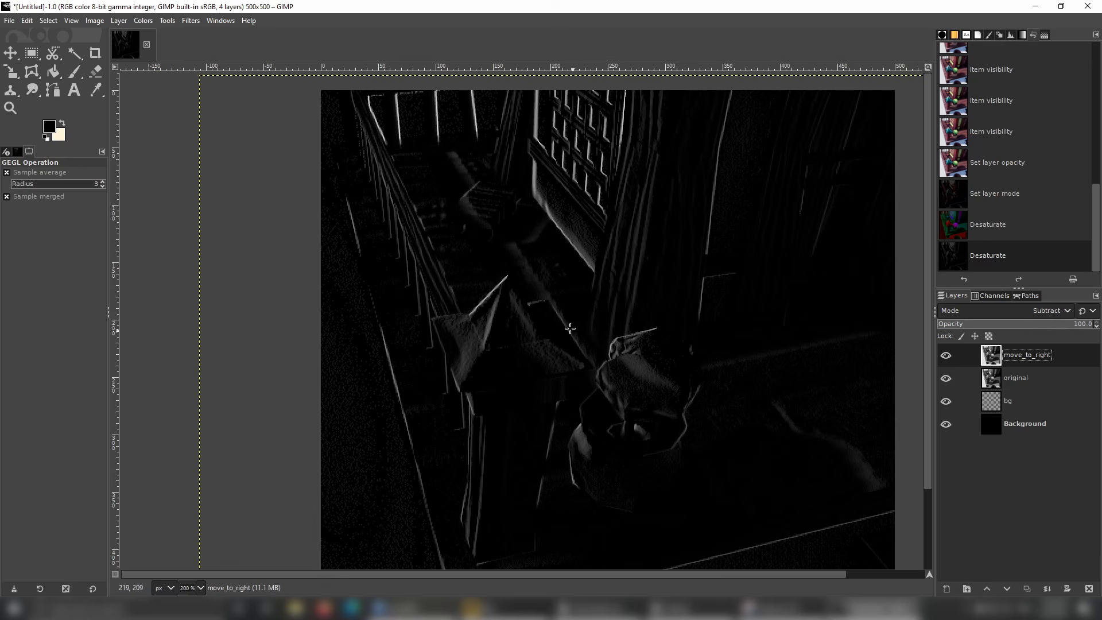
pyautogui.keyDown('ctrl'); pyautogui.scroll(1, 434, 269); pyautogui.keyUp('ctrl')
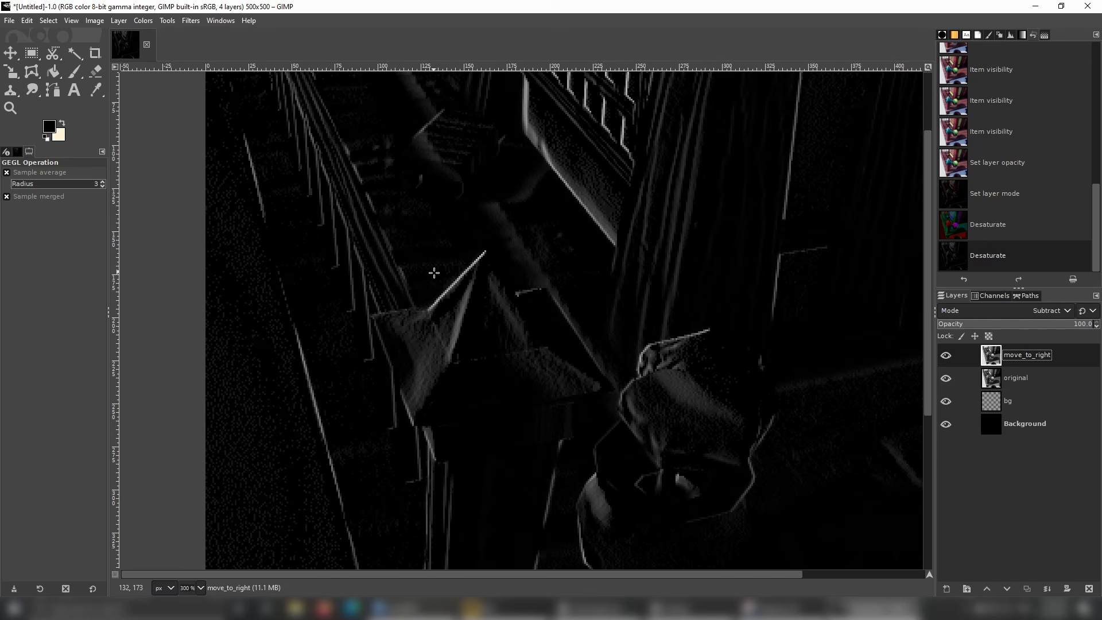
pyautogui.keyDown('ctrl'); pyautogui.scroll(1, 434, 271); pyautogui.keyUp('ctrl')
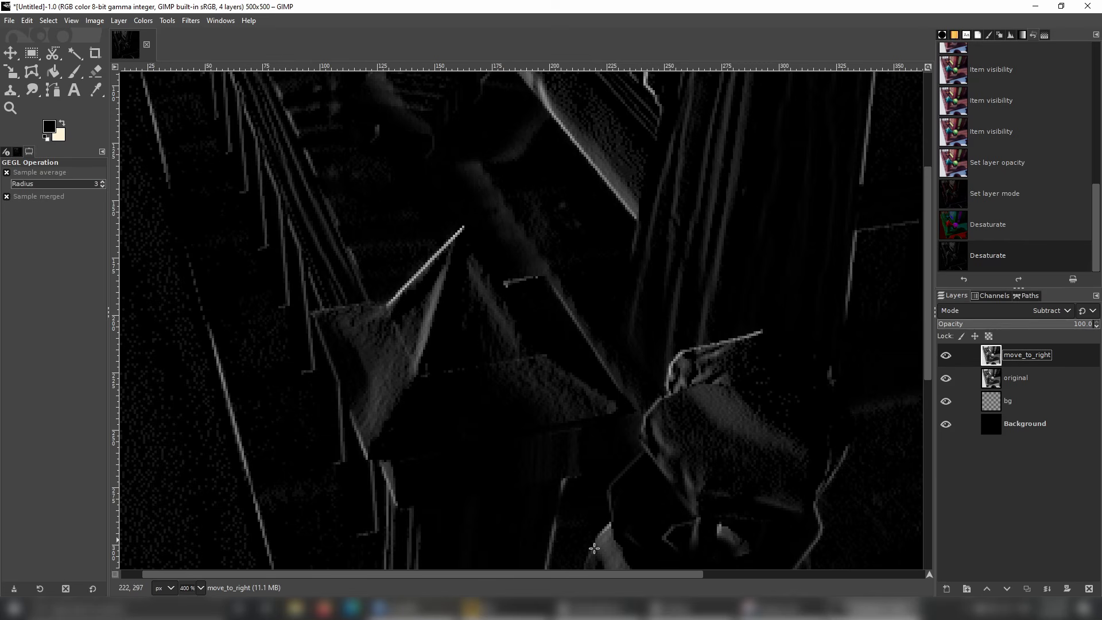
# Switch to Unreal Editor and examine the temple's corner pillar, railing and pot in the Scene Depth view from closer viewpoints.
pyautogui.click(592, 609)
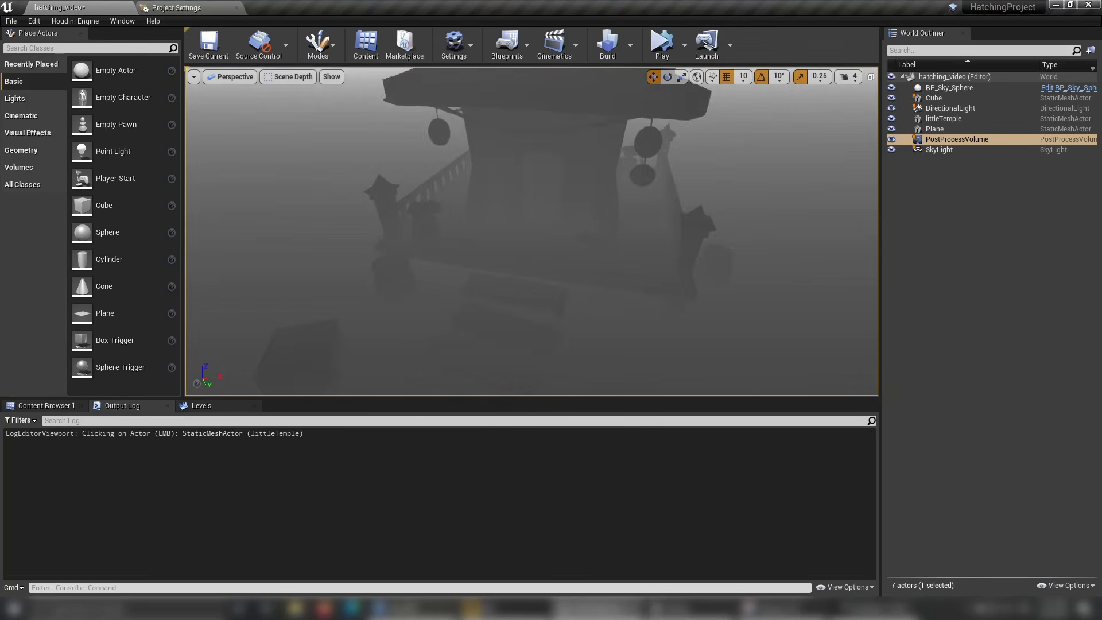
pyautogui.scroll(2, 528, 156)
pyautogui.keyDown('alt'); pyautogui.moveTo(430, 244); pyautogui.dragTo(545, 243); pyautogui.keyUp('alt')
pyautogui.scroll(3, 430, 243)
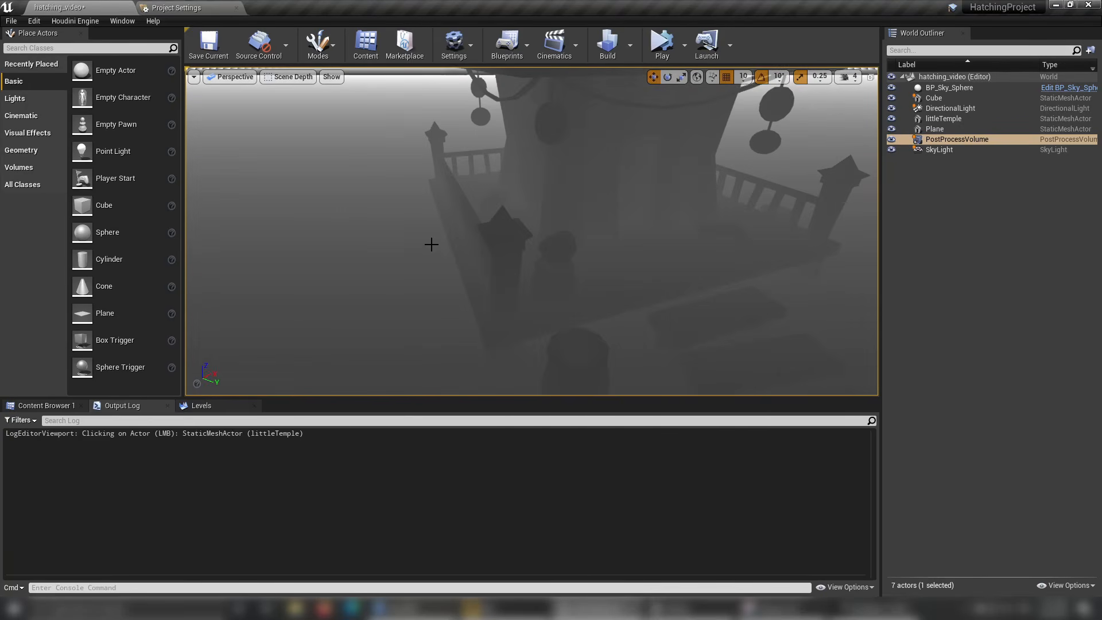
pyautogui.scroll(3, 489, 265)
pyautogui.keyDown('alt'); pyautogui.moveTo(489, 265); pyautogui.dragTo(491, 264); pyautogui.keyUp('alt')
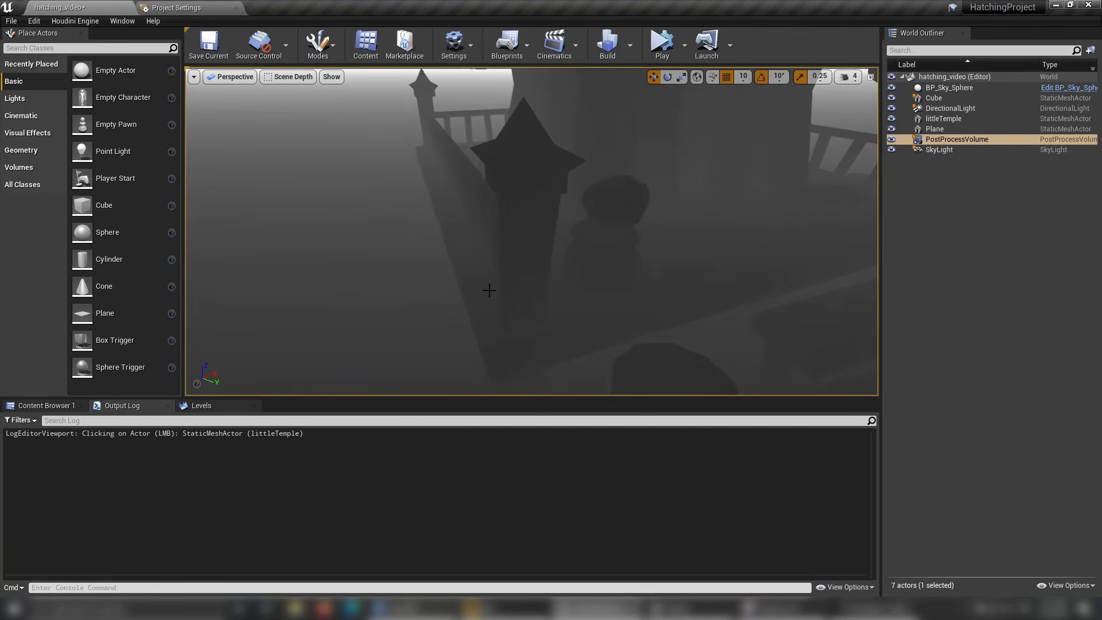
pyautogui.scroll(-3, 489, 291)
pyautogui.moveTo(534, 271); pyautogui.dragTo(545, 289, button='middle')
# Switch to GIMP, duplicate the orig_depth layer and nudge the copy one pixel to the right.
pyautogui.click(786, 608)
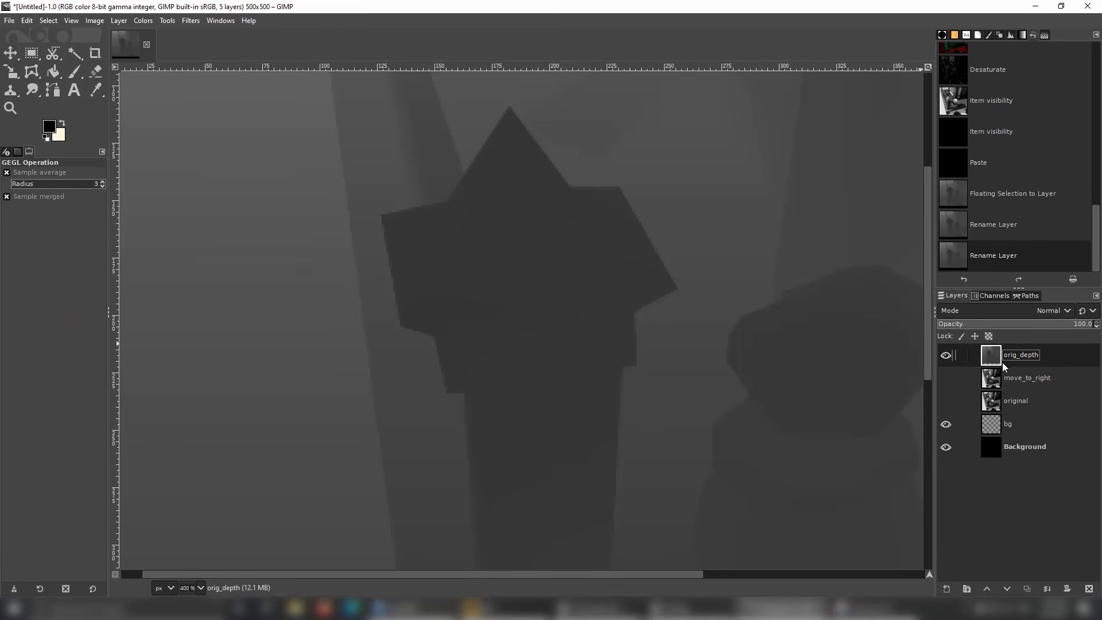
pyautogui.rightClick(1038, 361)
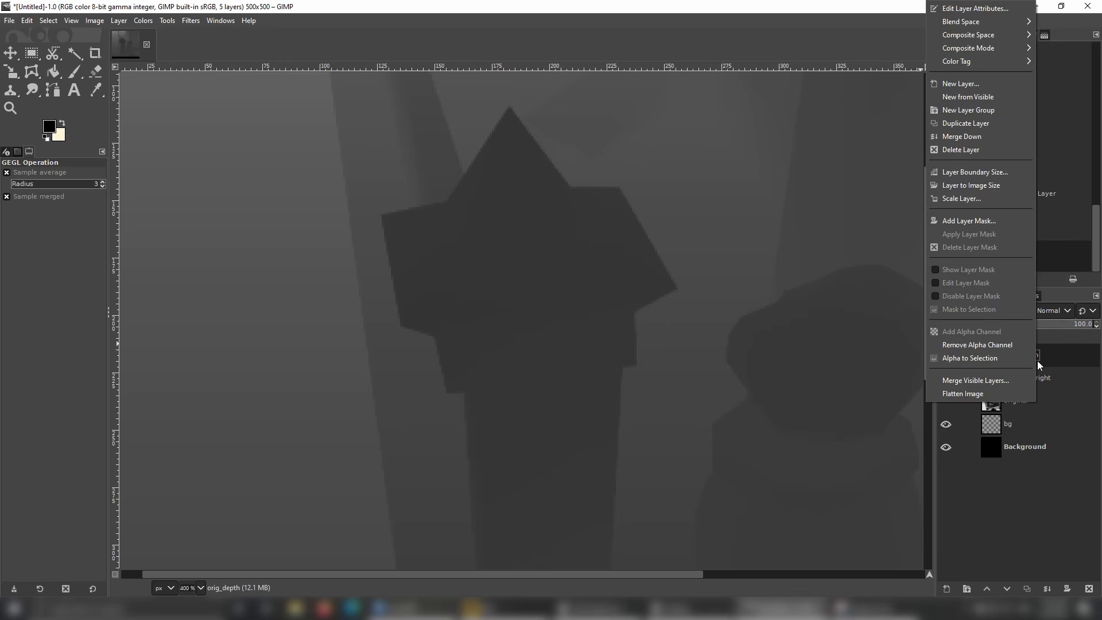
pyautogui.click(992, 125)
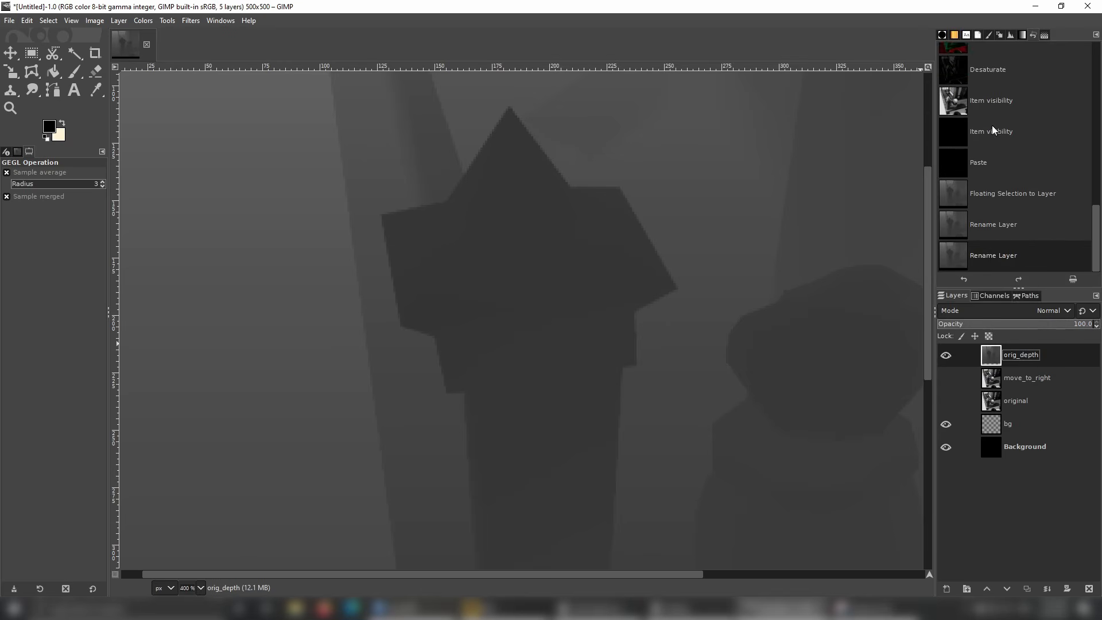
pyautogui.press('m')
pyautogui.click(352, 209)
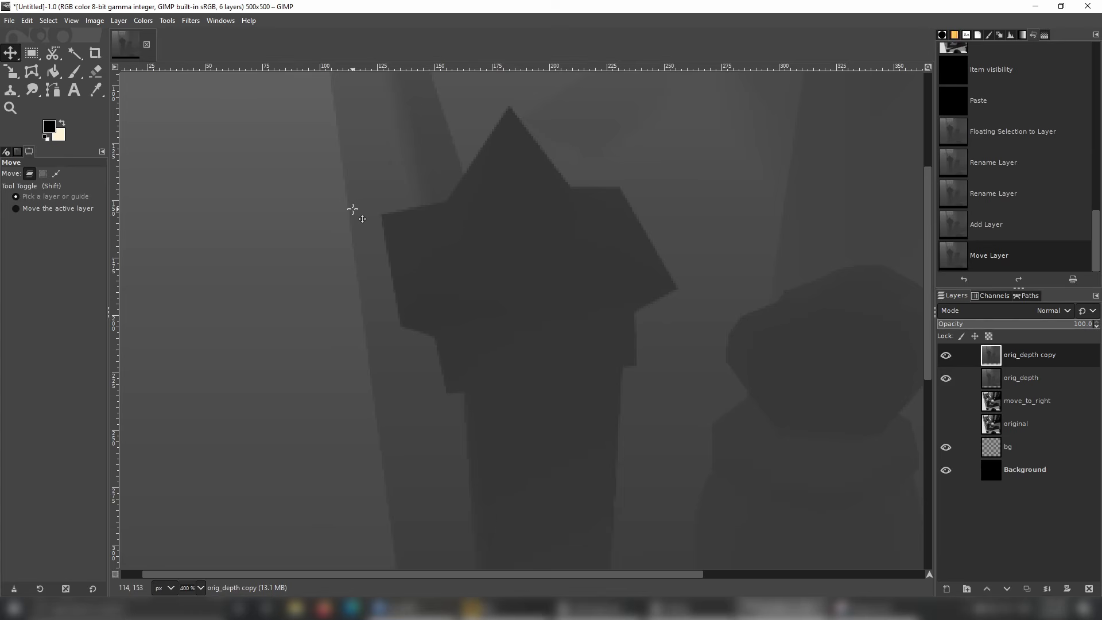
pyautogui.press('Right')
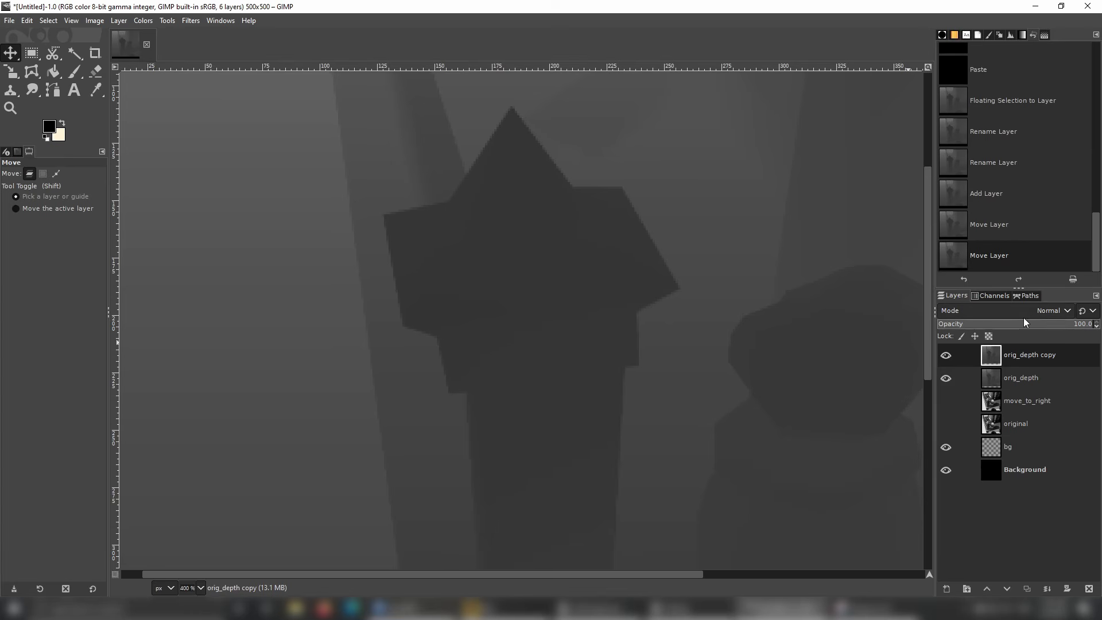
# Set the orig_depth copy layer's blend mode to Subtract.
pyautogui.click(1054, 311)
pyautogui.scroll(-3, 1022, 172)
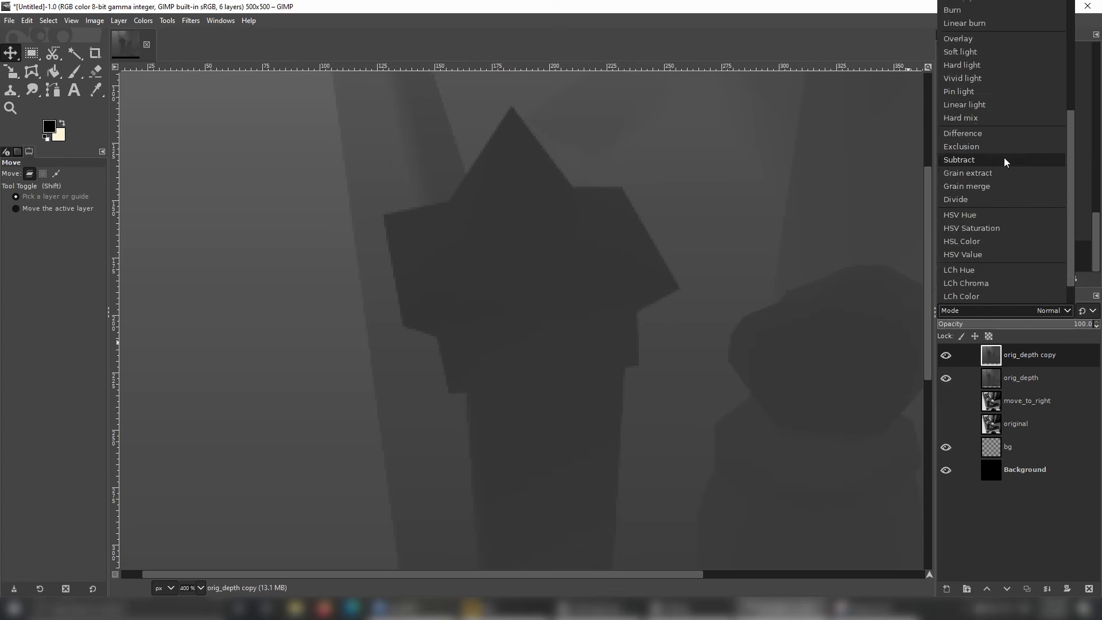
pyautogui.click(1022, 161)
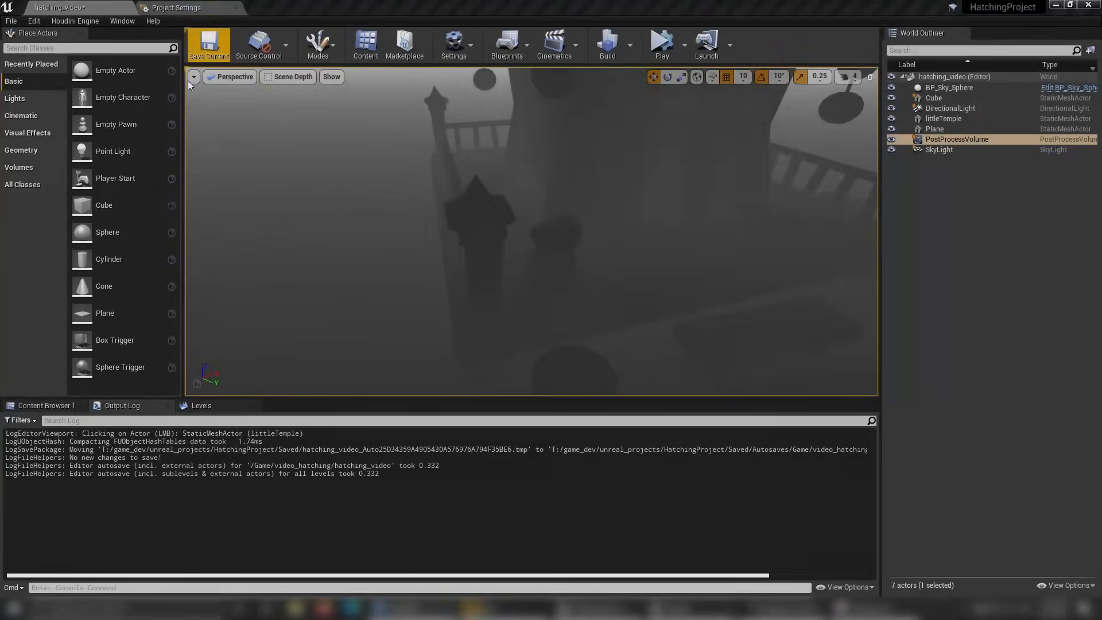
# Switch to Unreal Editor and set the viewport to Lit shading, facing the temple's front corner.
pyautogui.click(284, 78)
pyautogui.moveTo(332, 229)
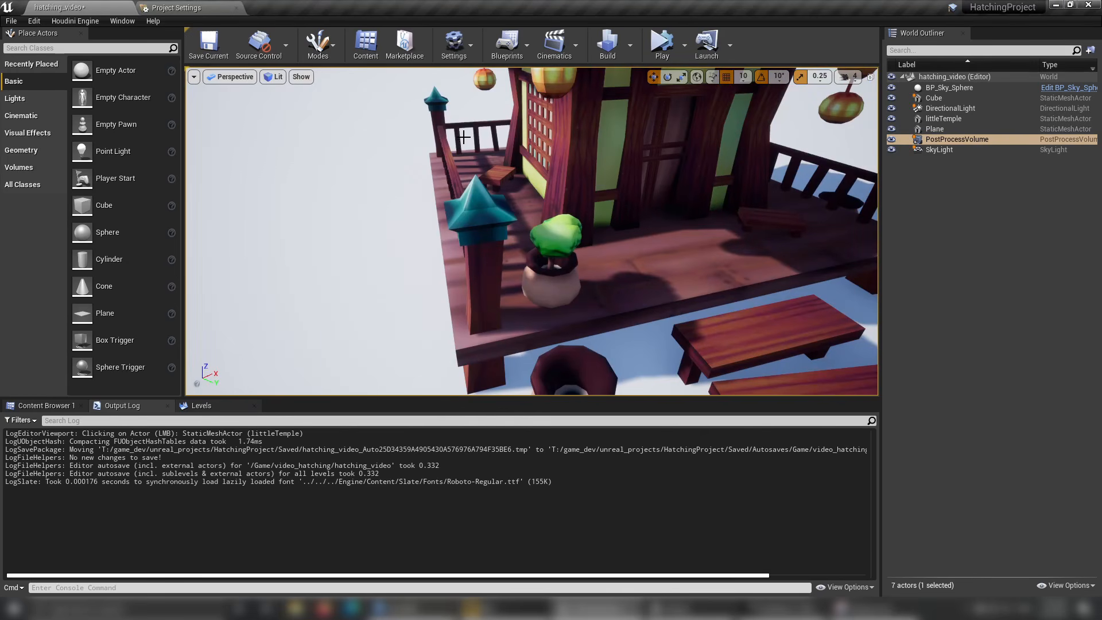
pyautogui.moveTo(467, 153); pyautogui.dragTo(467, 198)
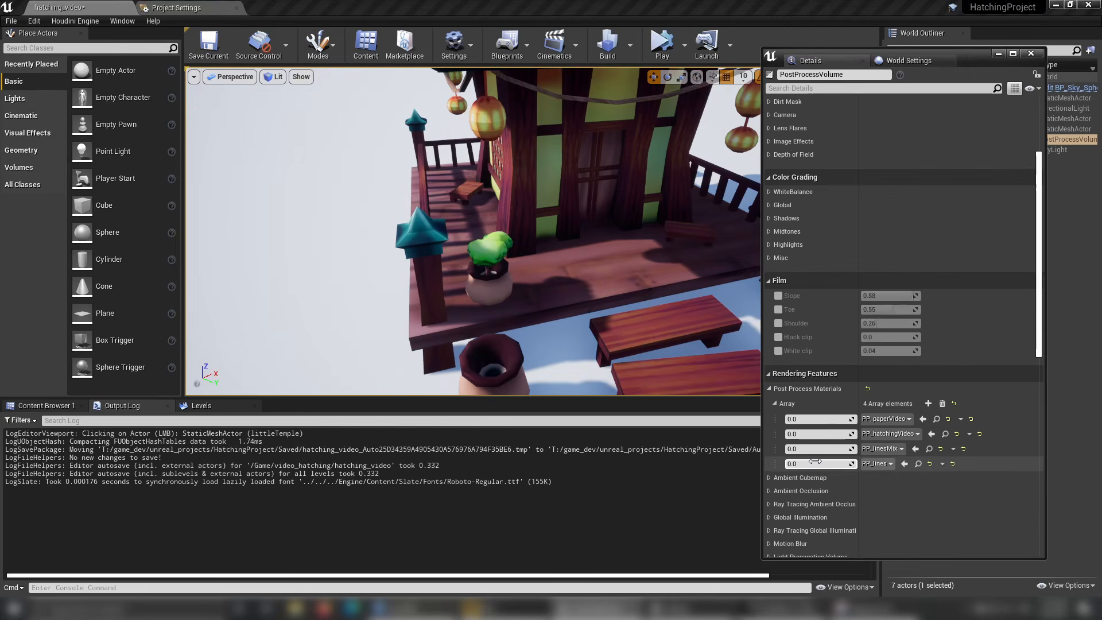
# Set the weights of PP_lines, PP_linesMix, PP_hatchingVideo and PP_paperVideo to 1 in the PostProcessVolume's material array.
pyautogui.click(816, 462)
pyautogui.write('1')
pyautogui.click(816, 452)
pyautogui.write('1')
pyautogui.click(820, 436)
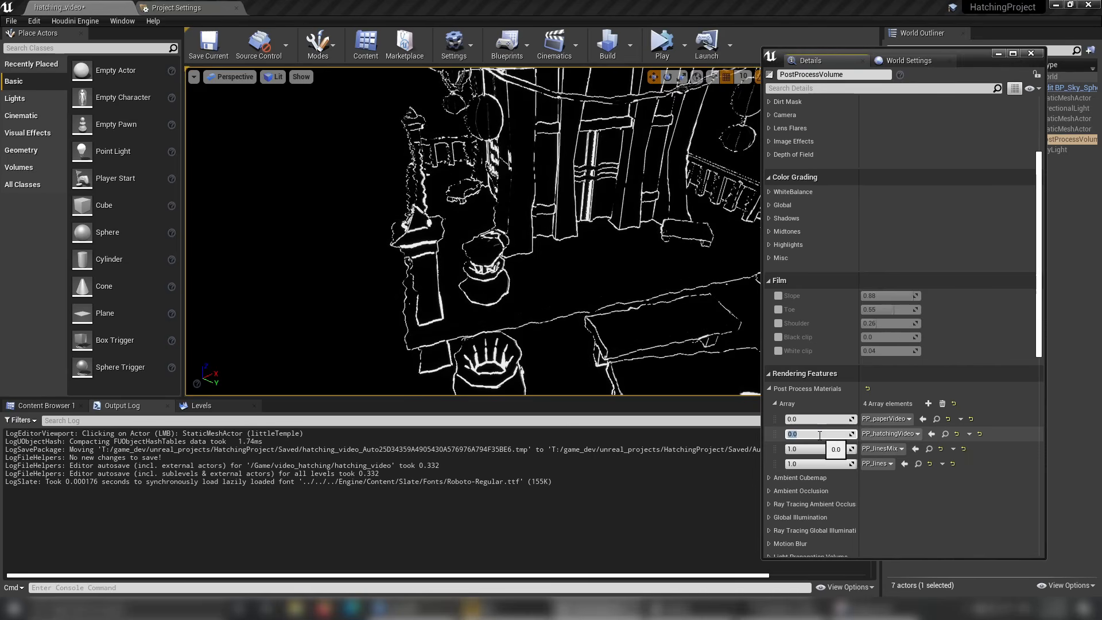
pyautogui.write('1')
pyautogui.click(817, 419)
pyautogui.write('1')
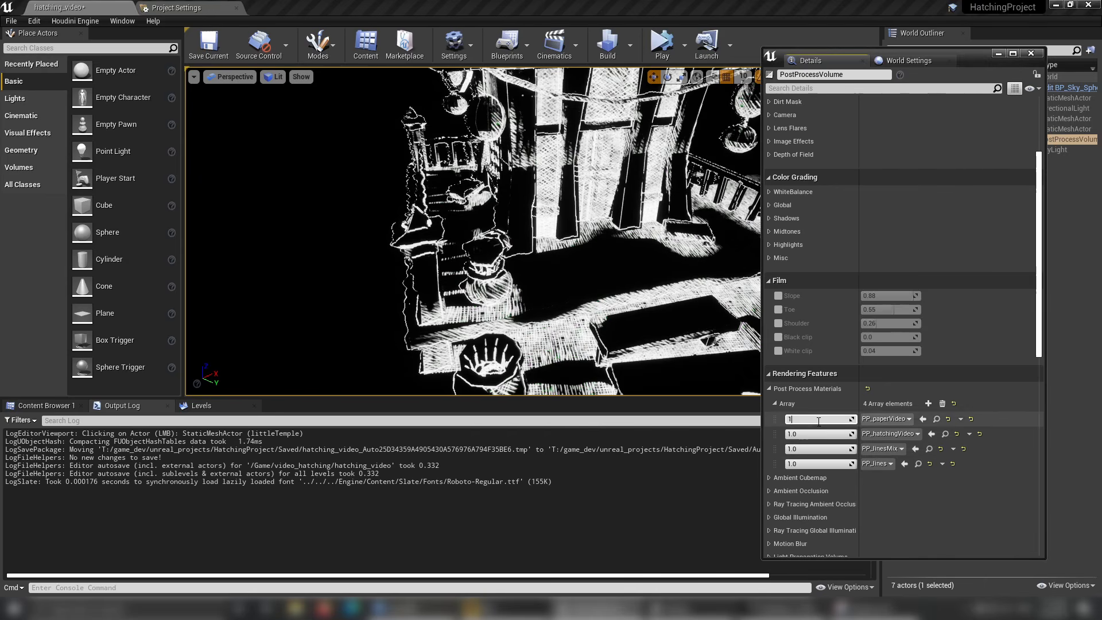
pyautogui.press('Return')
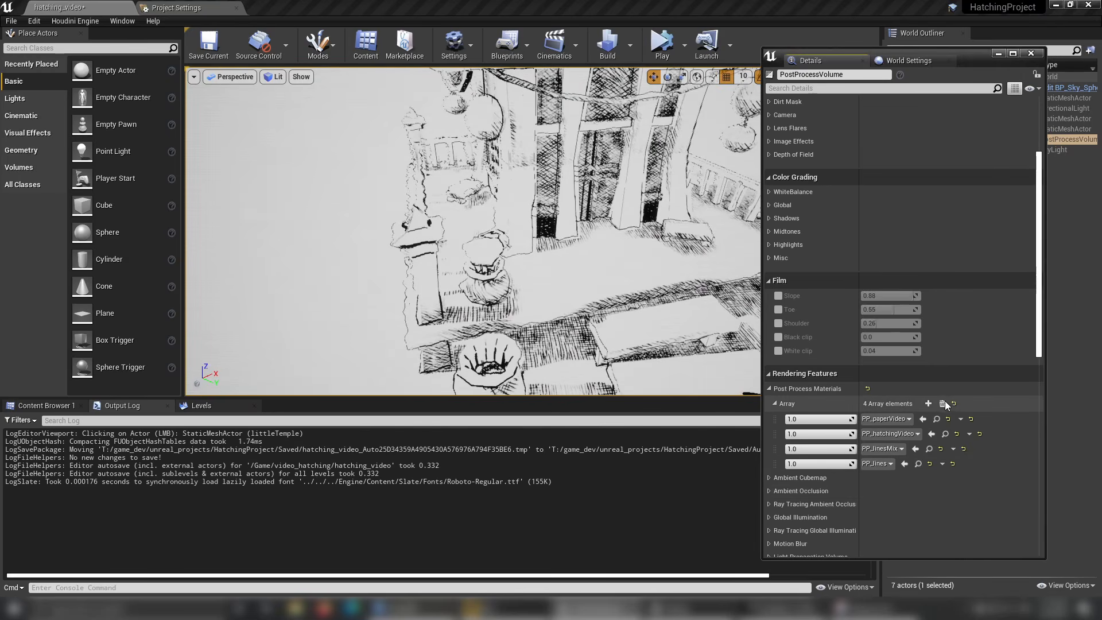
# Remove all post process materials from the PostProcessVolume's array, minimise its details window and show the video_hatching assets.
pyautogui.click(942, 404)
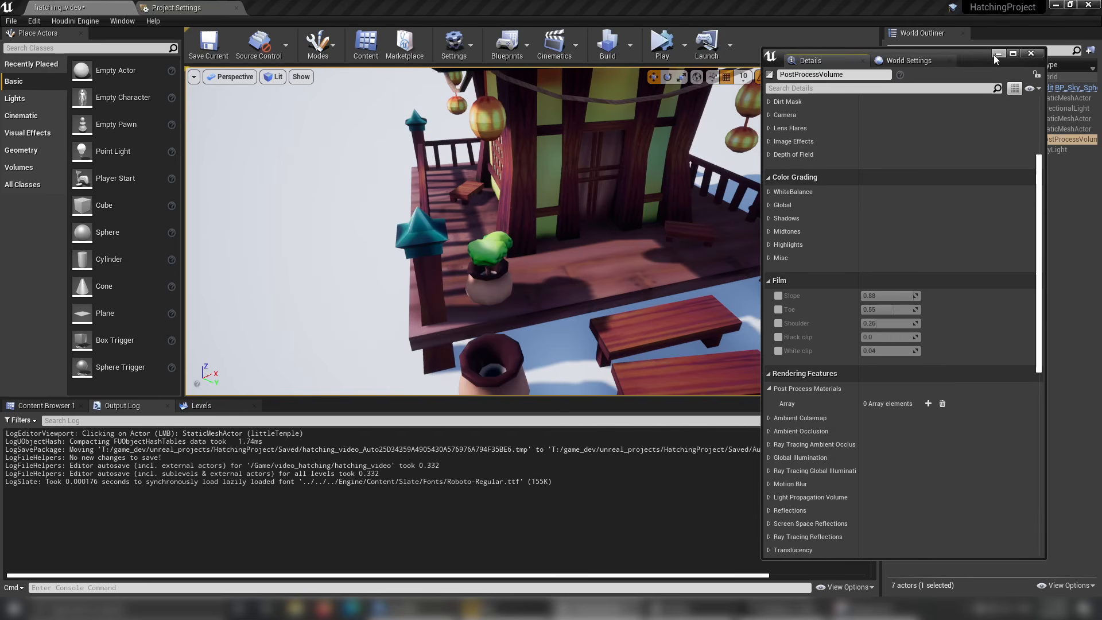
pyautogui.click(61, 410)
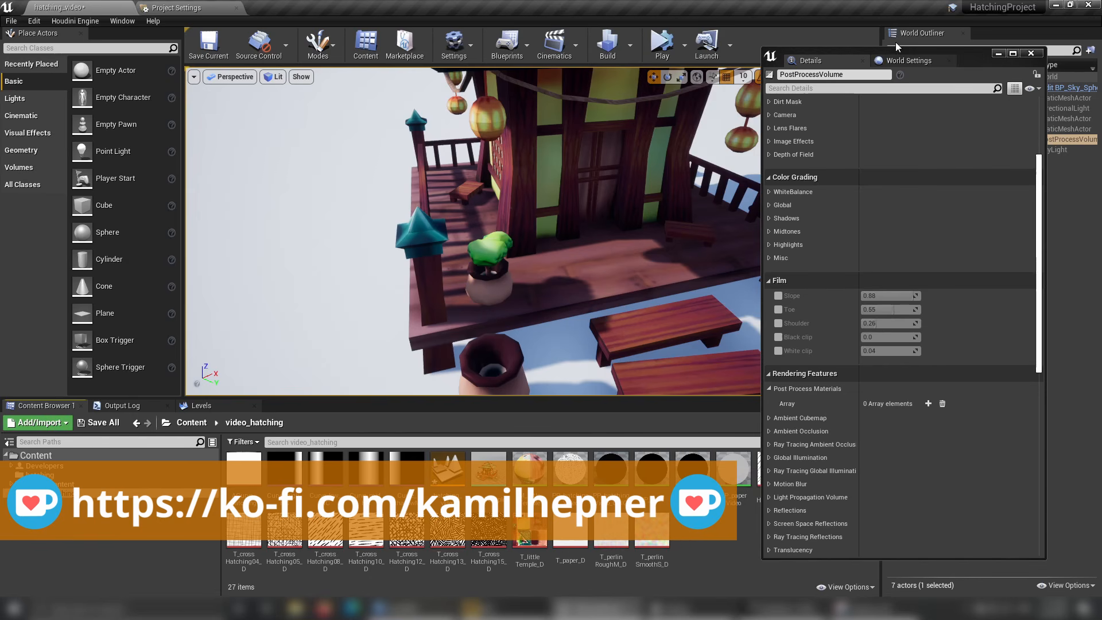
pyautogui.click(999, 54)
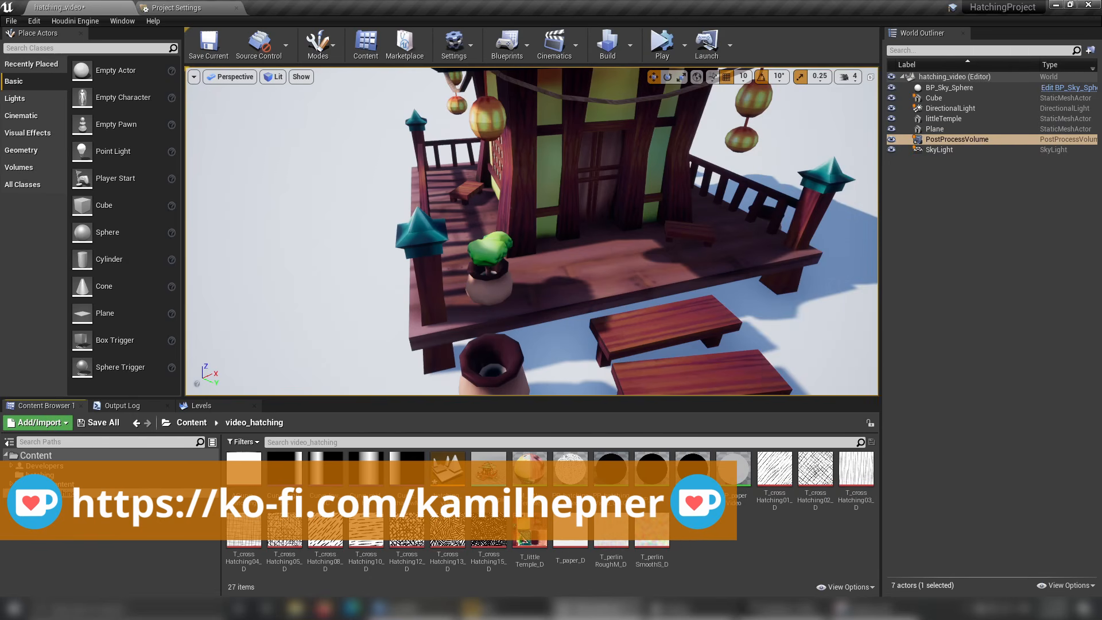
# Create a new material named PP_linesVideo in the video_hatching folder.
pyautogui.rightClick(736, 563)
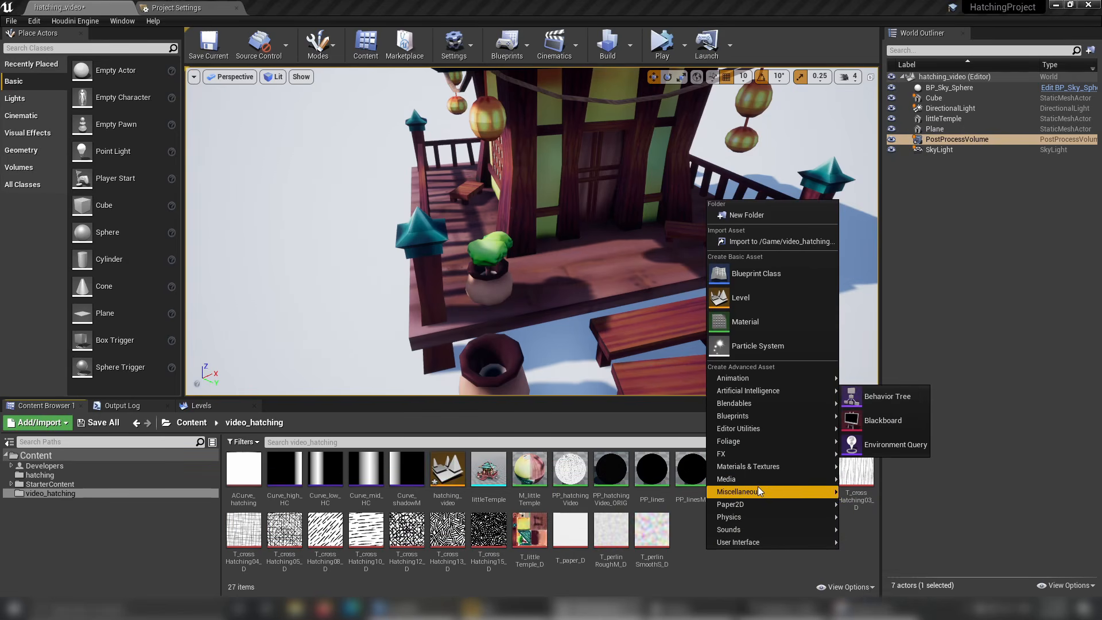
pyautogui.click(745, 322)
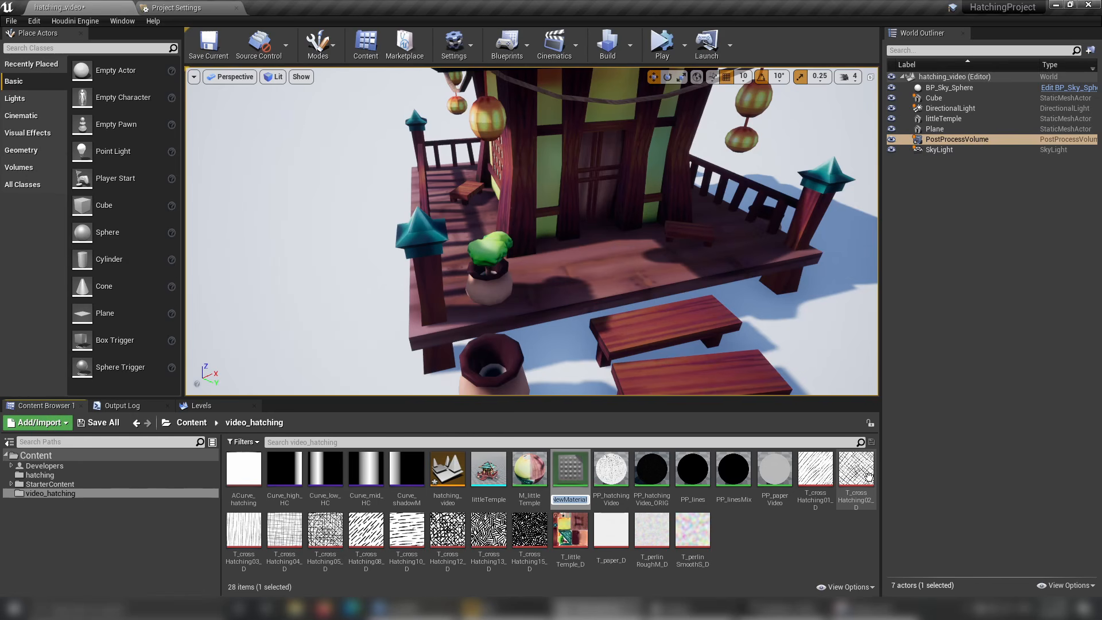
pyautogui.write('P')
pyautogui.write('P_linesVideo')
pyautogui.press('Return')
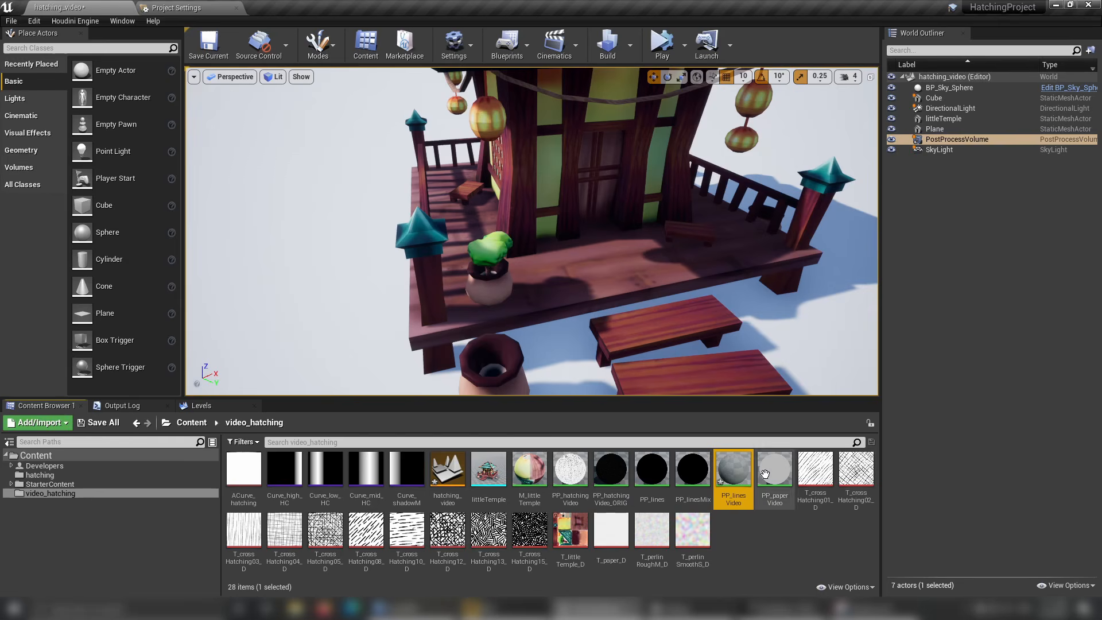
# Open PP_linesVideo and set its Material Domain to Post Process and Blendable Location to Before Tonemapping.
pyautogui.doubleClick(734, 470)
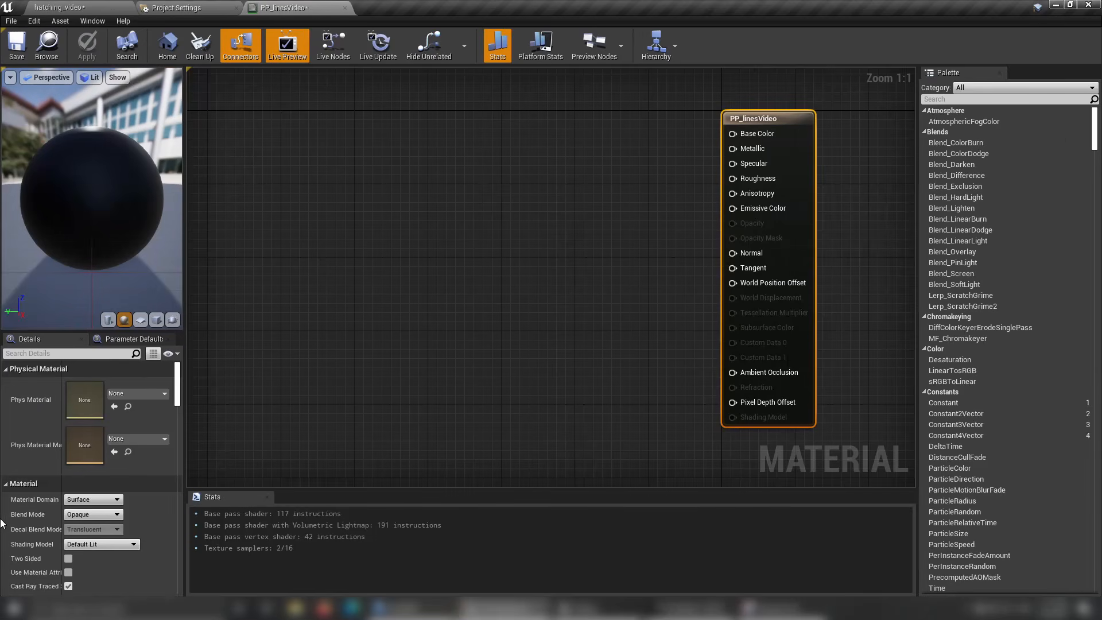
pyautogui.click(87, 500)
pyautogui.click(91, 539)
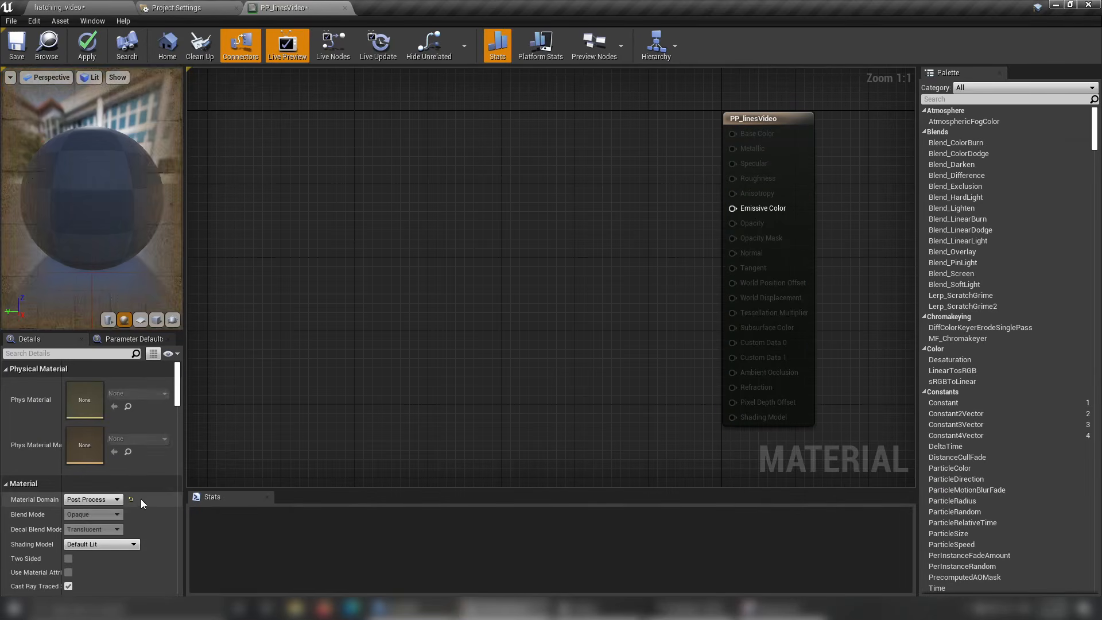
pyautogui.scroll(-10, 144, 505)
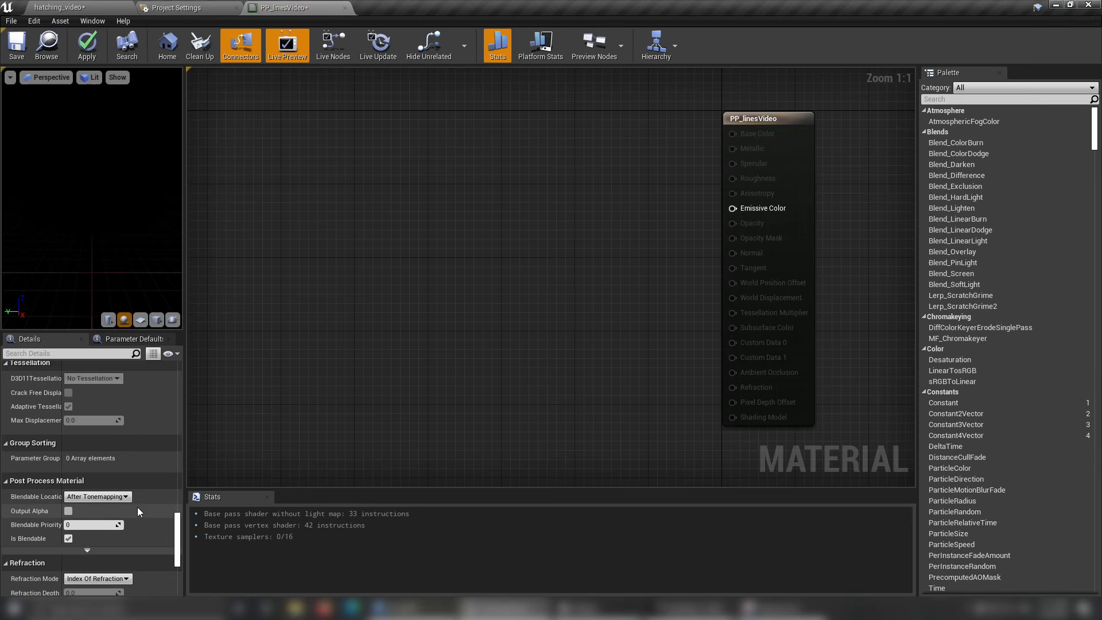
pyautogui.click(96, 497)
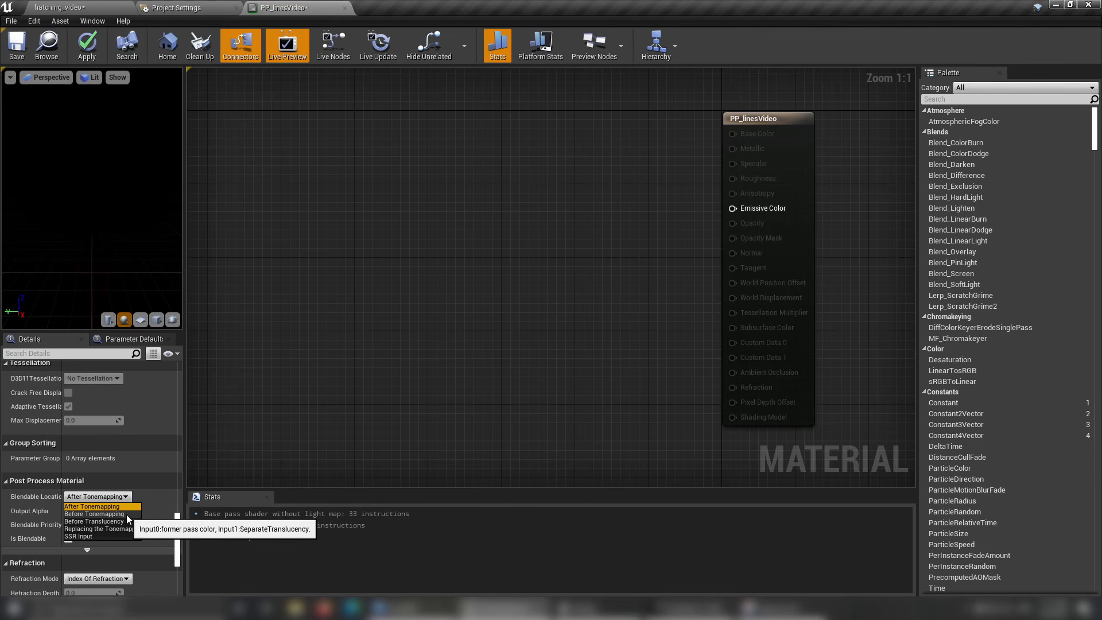
pyautogui.click(127, 514)
# Add a SceneTexture node to the material graph and set its Scene Texture Id to SceneDepth.
pyautogui.scroll(-5, 381, 320)
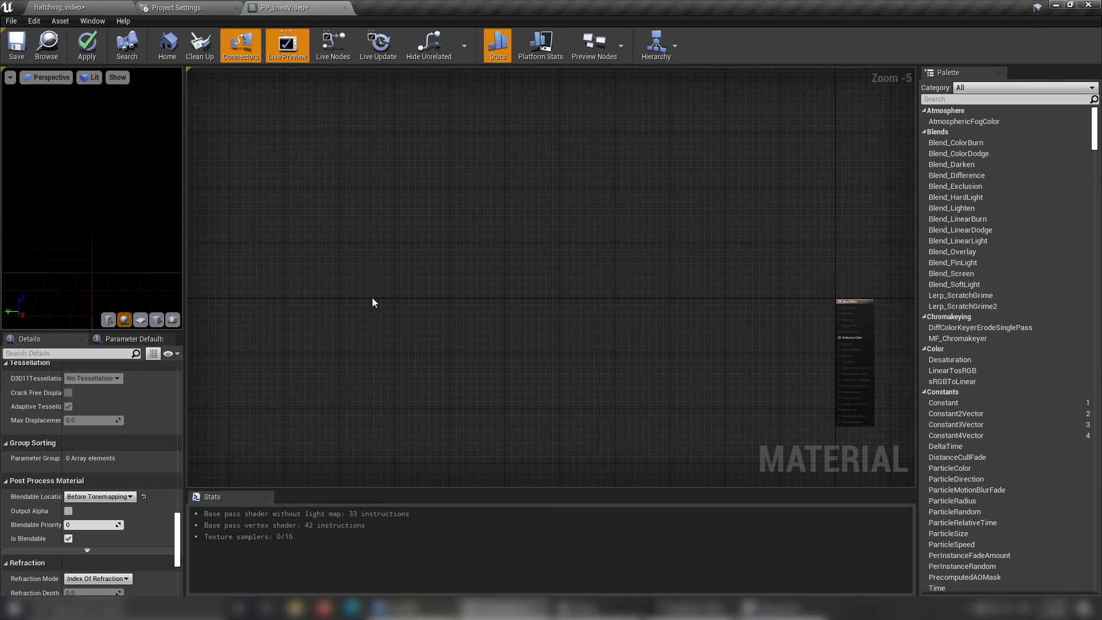
pyautogui.rightClick(345, 248)
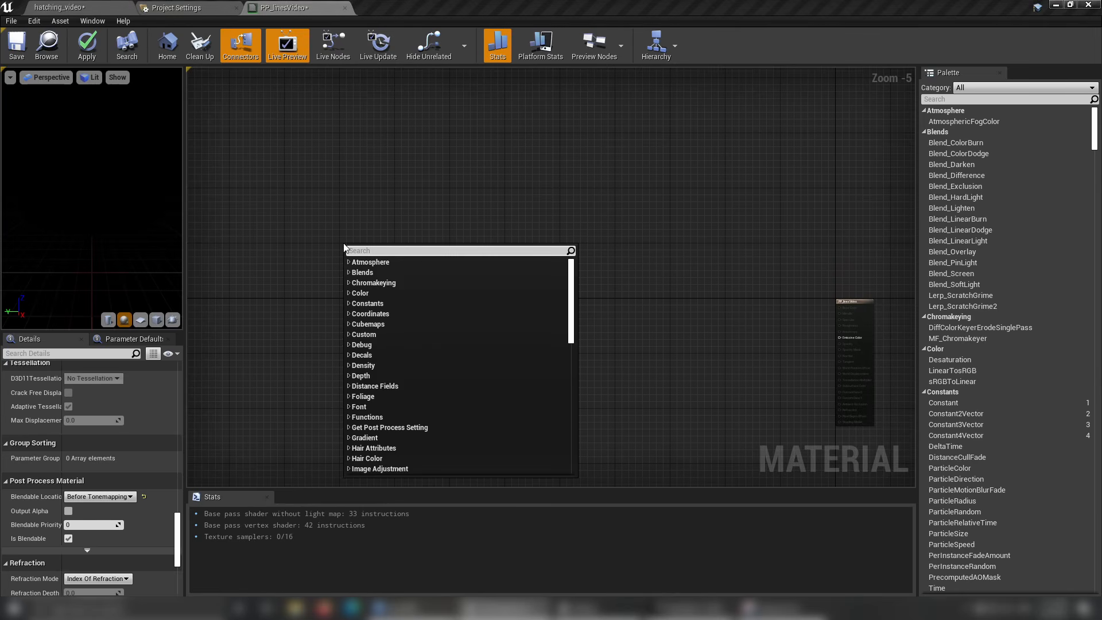
pyautogui.write('scene')
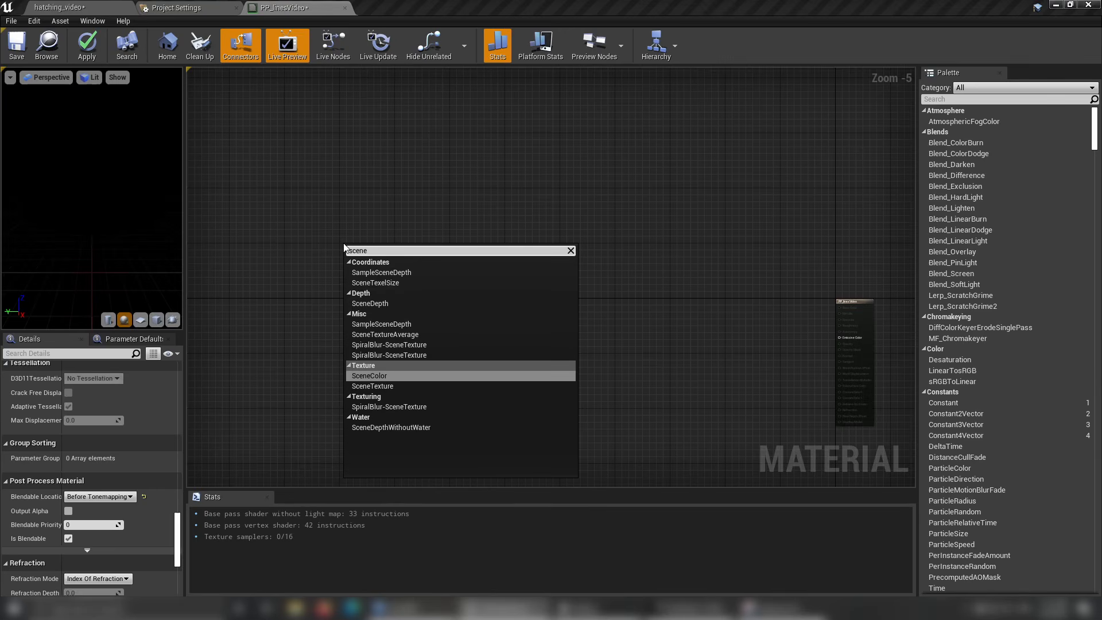
pyautogui.press('Down')
pyautogui.press('Return')
pyautogui.scroll(5, 351, 252)
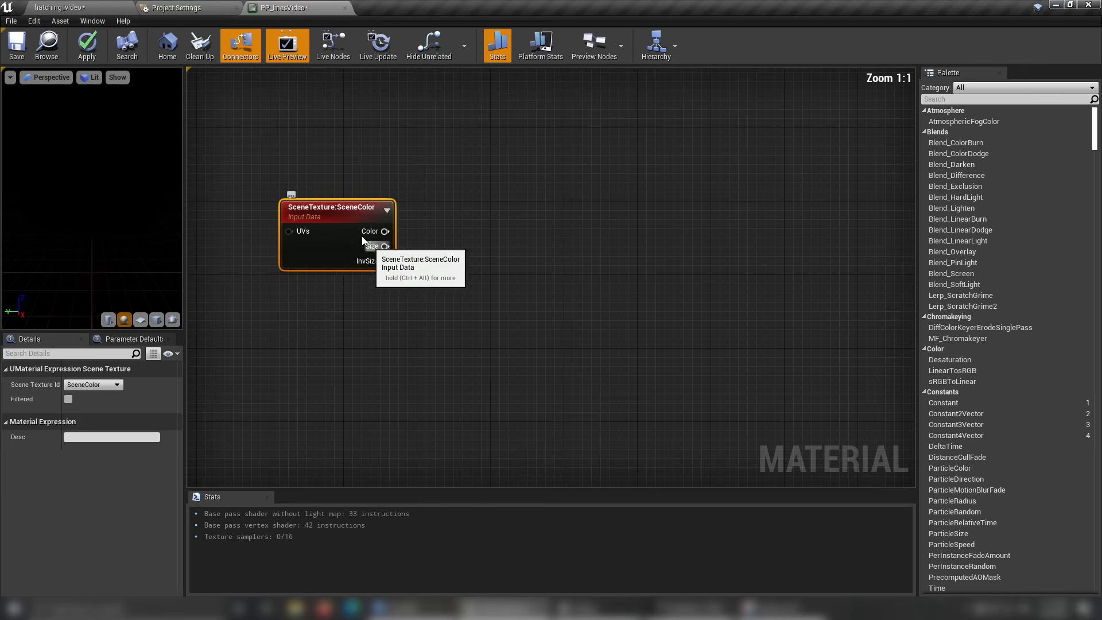
pyautogui.click(103, 385)
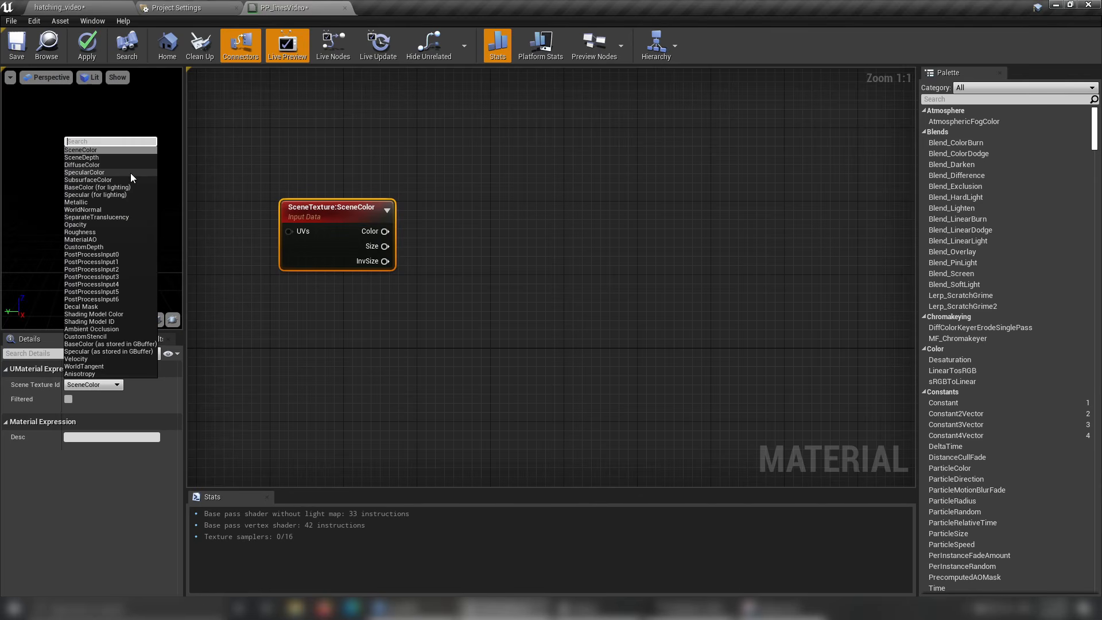
pyautogui.click(130, 158)
pyautogui.click(386, 301)
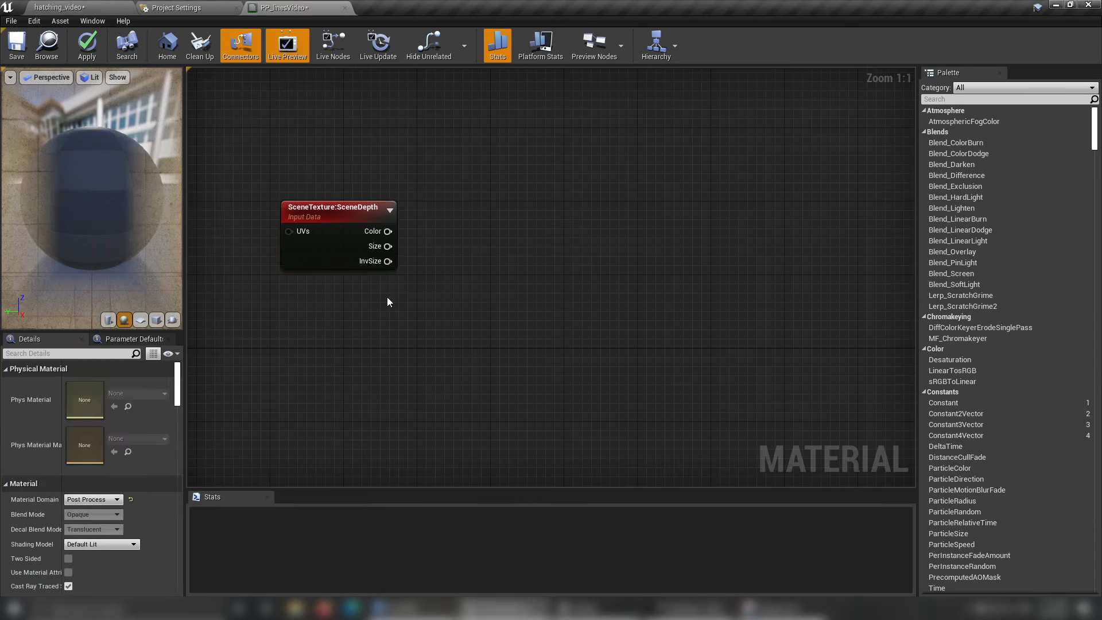
# Connect the SceneDepth node's Color output directly to the material's Emissive Color.
pyautogui.scroll(-2, 460, 284)
pyautogui.moveTo(461, 284); pyautogui.dragTo(447, 286, button='right')
pyautogui.rightClick(380, 255)
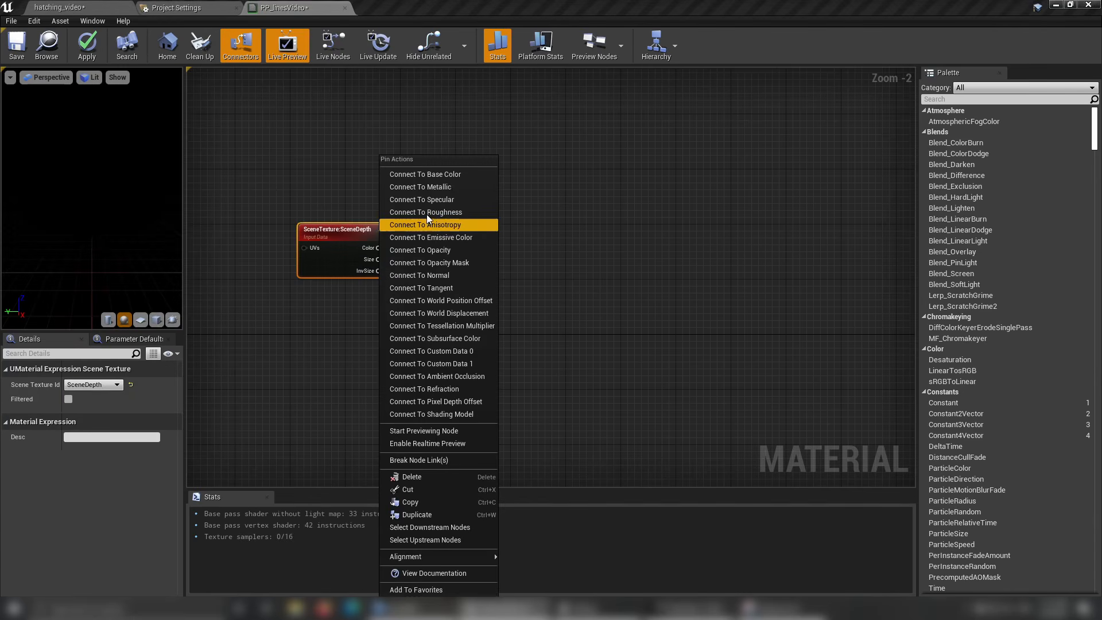
pyautogui.click(467, 246)
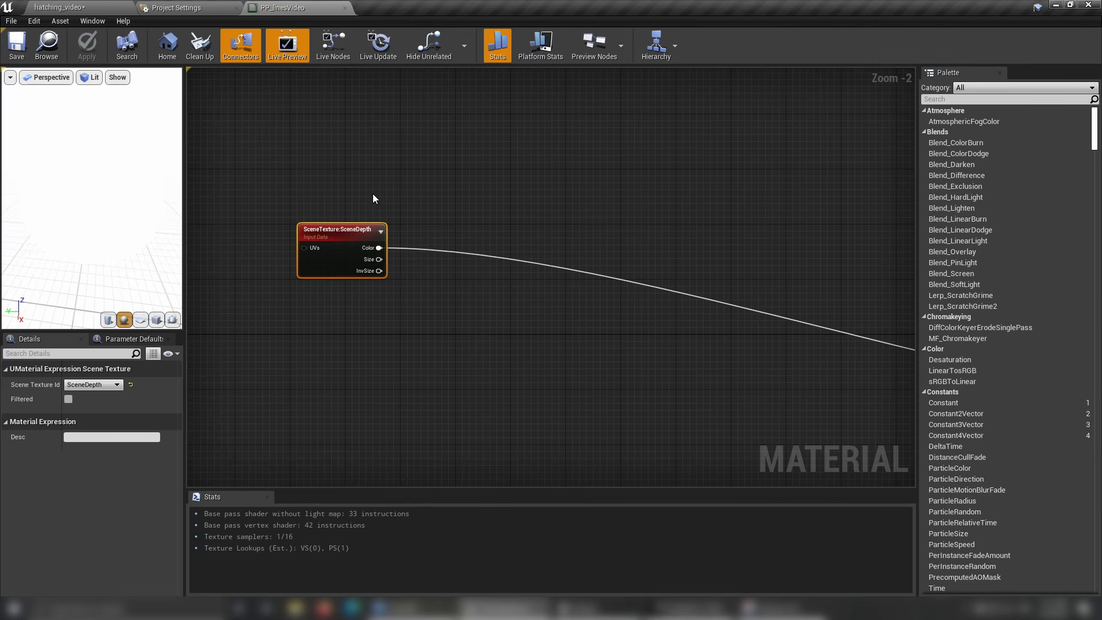
pyautogui.click(113, 8)
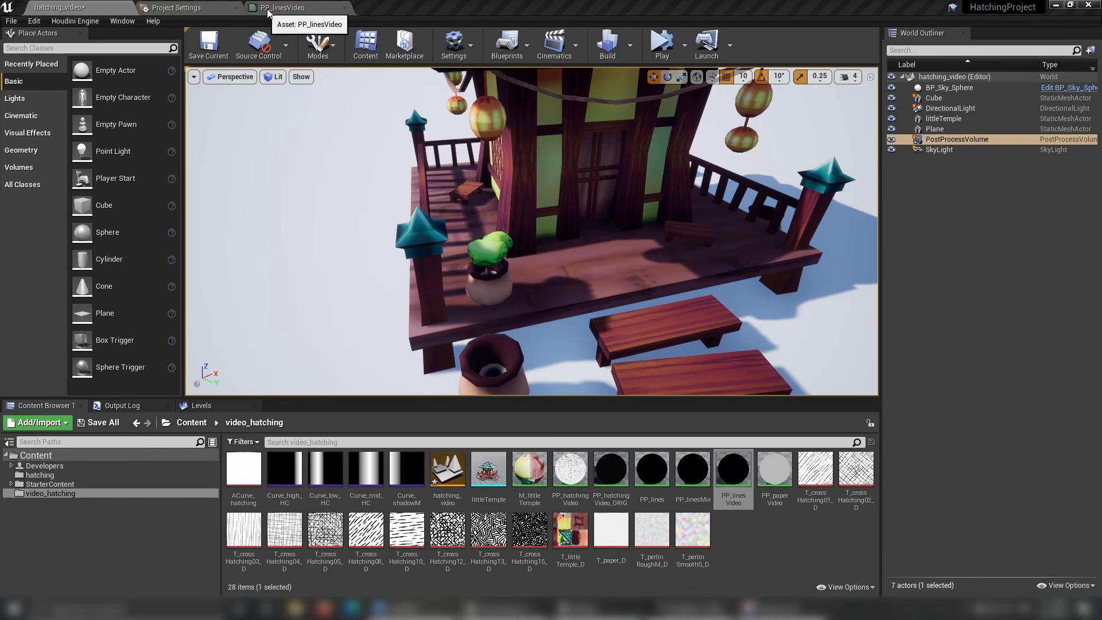
pyautogui.scroll(1, 414, 241)
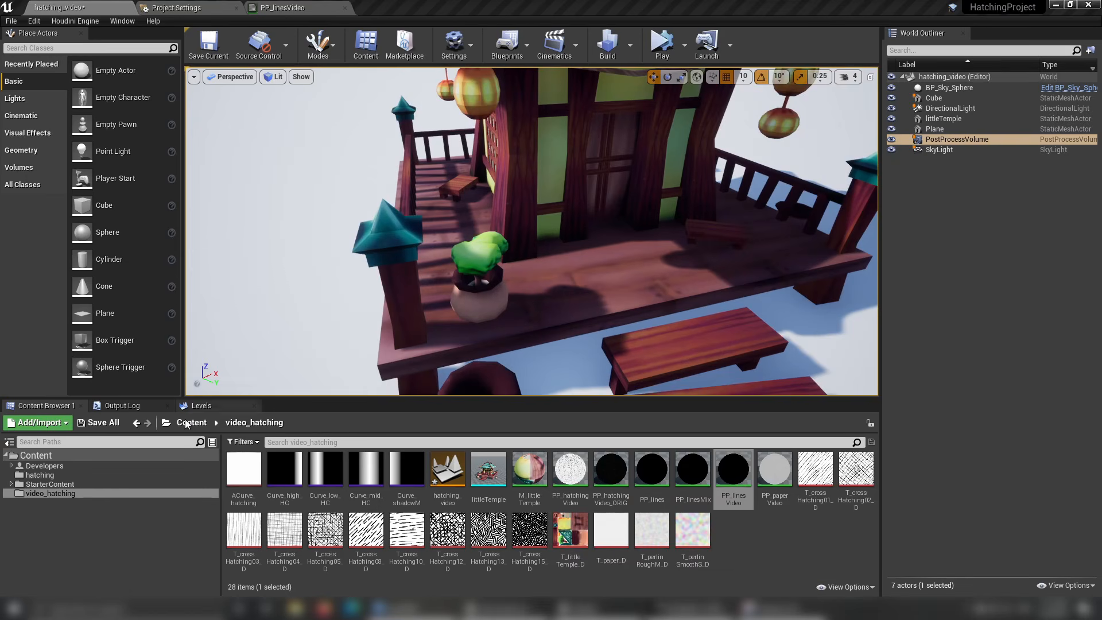
pyautogui.click(213, 8)
pyautogui.click(272, 11)
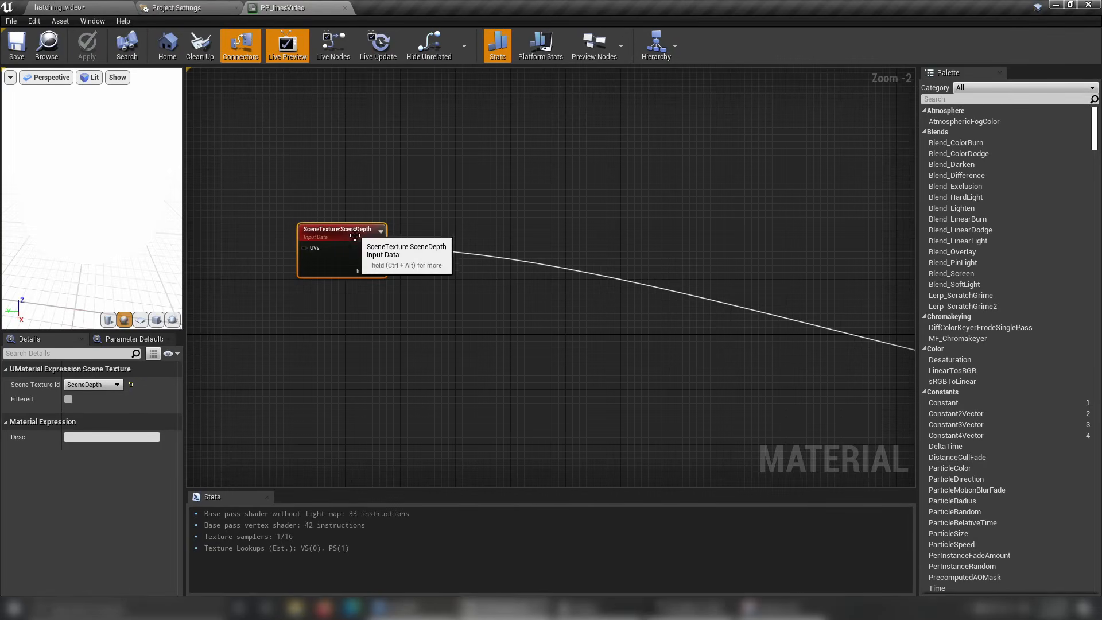
# Reposition the SceneDepth node lower in the graph and add a Multiply node fed by its Color output.
pyautogui.moveTo(362, 231); pyautogui.dragTo(403, 349)
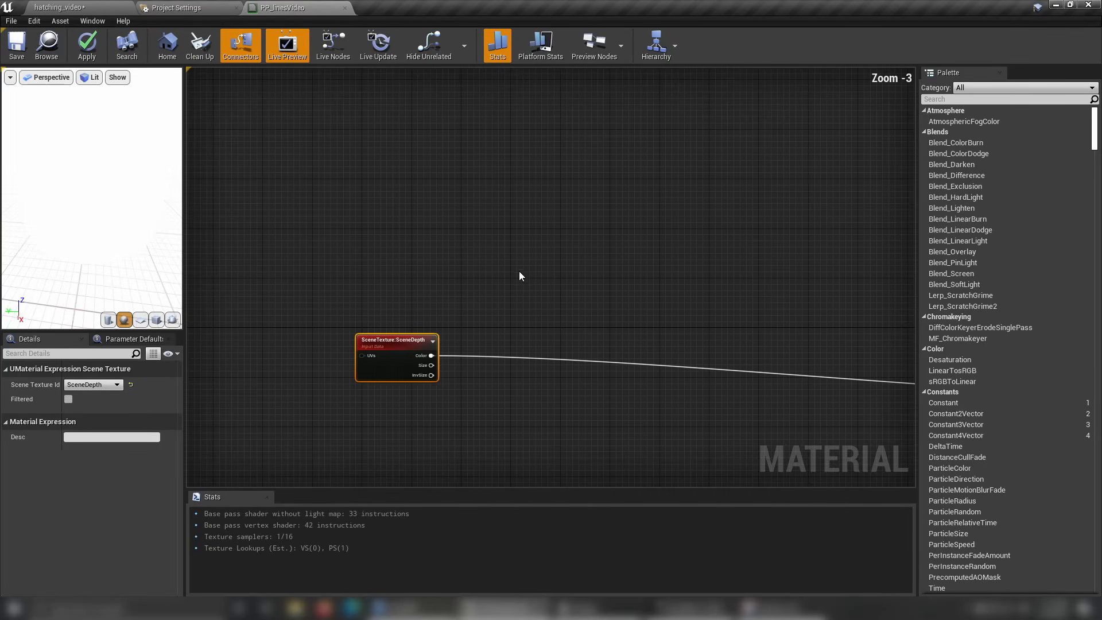
pyautogui.scroll(1, 507, 385)
pyautogui.scroll(1, 506, 381)
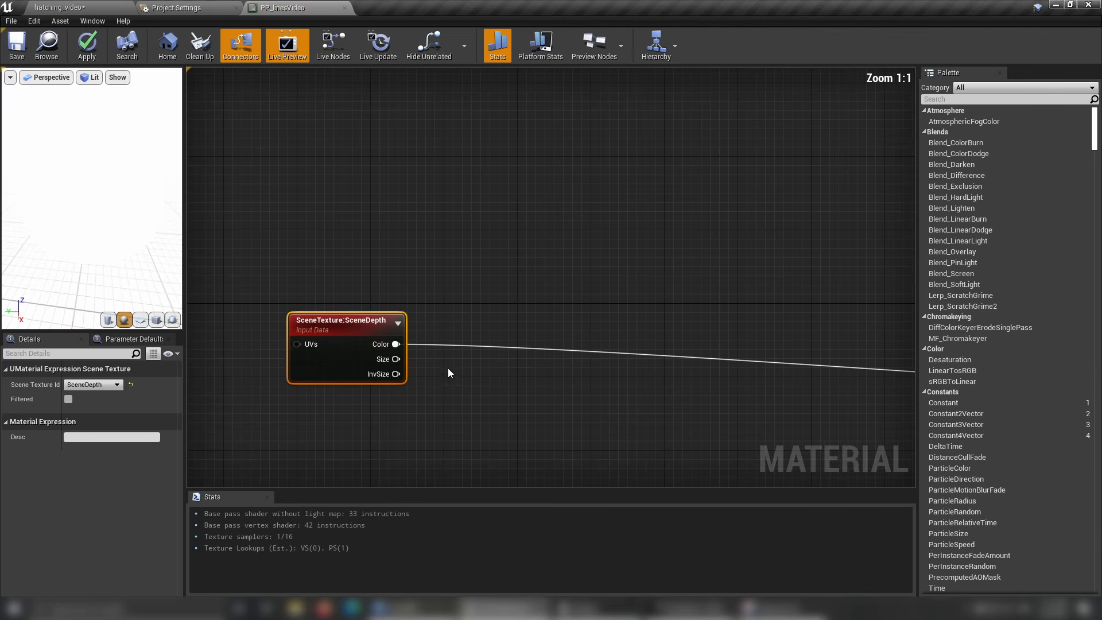
pyautogui.moveTo(396, 344); pyautogui.dragTo(466, 304)
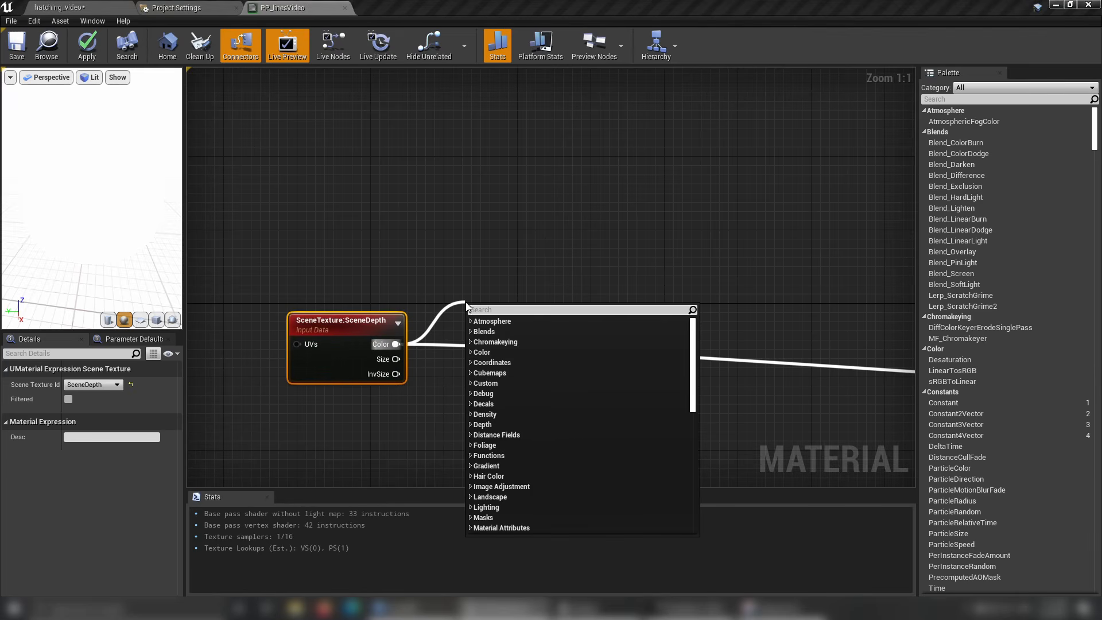
pyautogui.write('multiply')
pyautogui.press('Return')
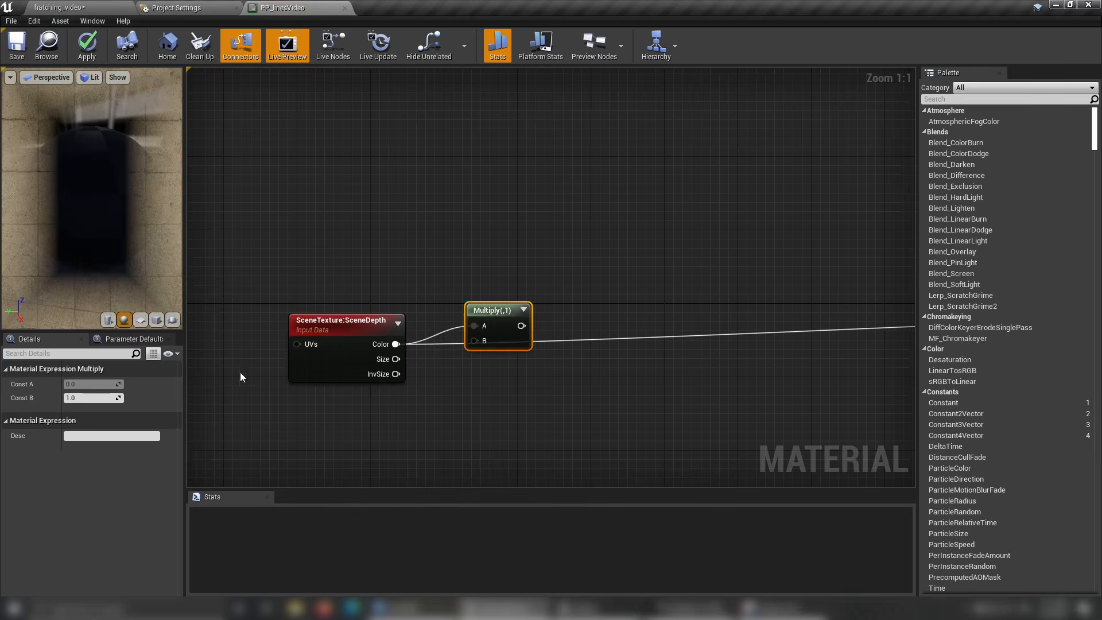
# Set the Multiply node's Const B to 0.001.
pyautogui.click(106, 397)
pyautogui.write('00')
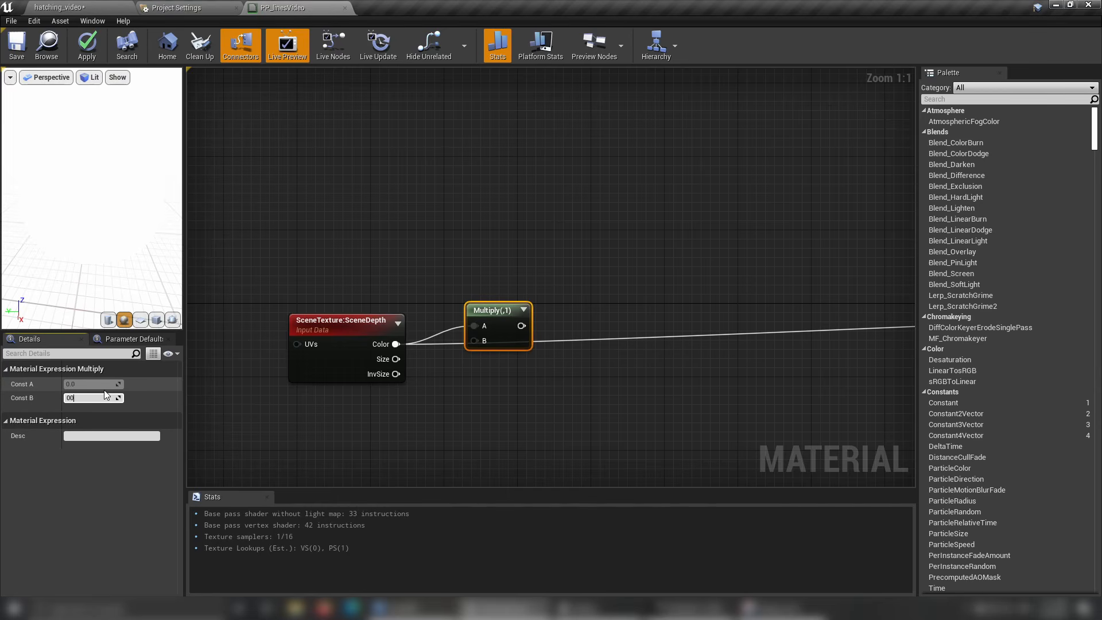
pyautogui.write('.001')
pyautogui.press('Return')
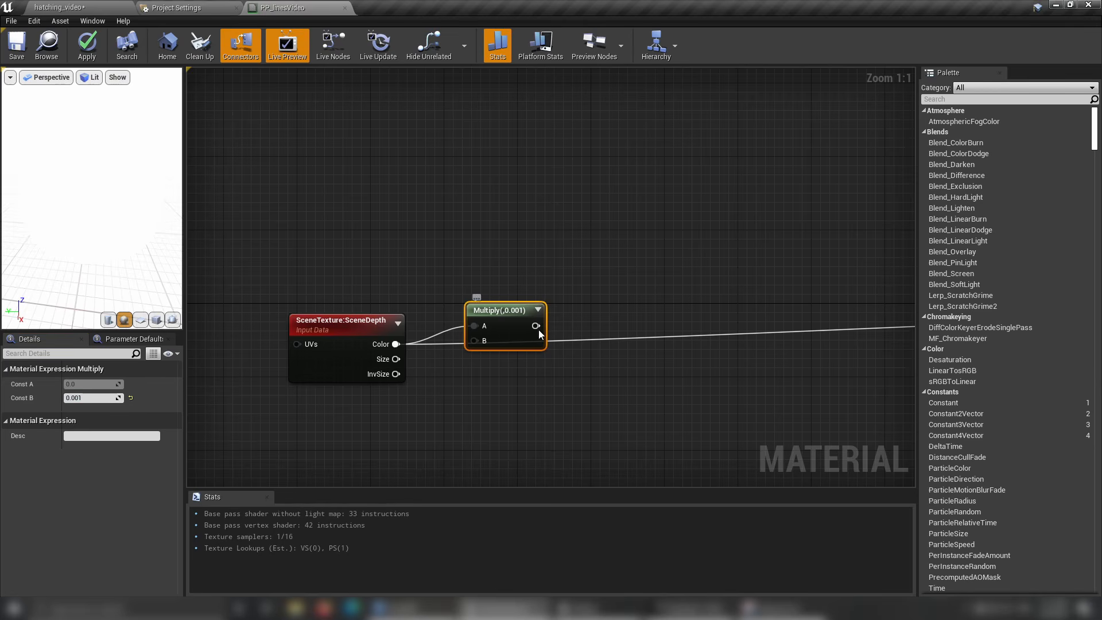
# Connect the Multiply node's output to Emissive Color and check the depth shading on the preview sphere.
pyautogui.rightClick(538, 330)
pyautogui.click(637, 247)
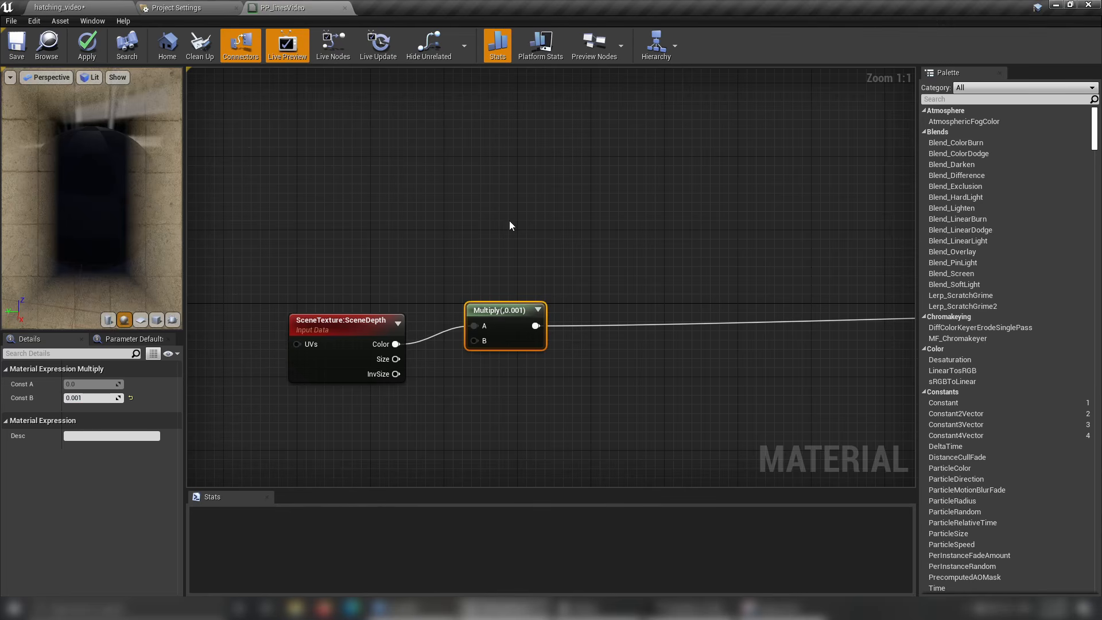
pyautogui.moveTo(165, 208); pyautogui.dragTo(115, 239)
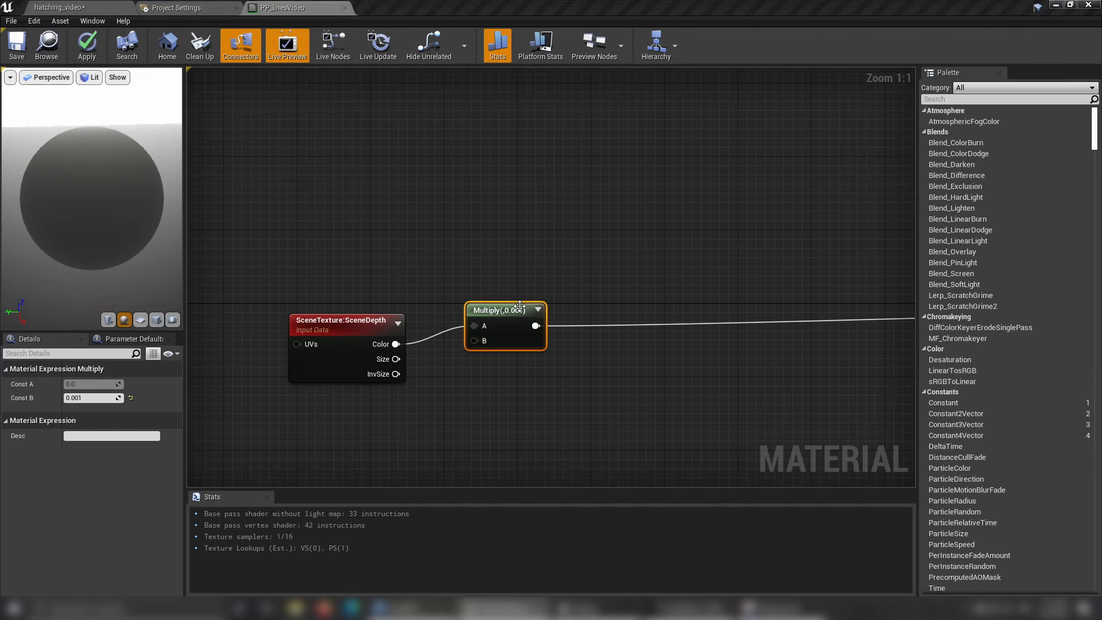
# Move the Multiply node up and add a Component Mask fed by the SceneDepth Color output, keeping only the R channel.
pyautogui.moveTo(514, 310); pyautogui.dragTo(493, 201)
pyautogui.moveTo(396, 344); pyautogui.dragTo(514, 336)
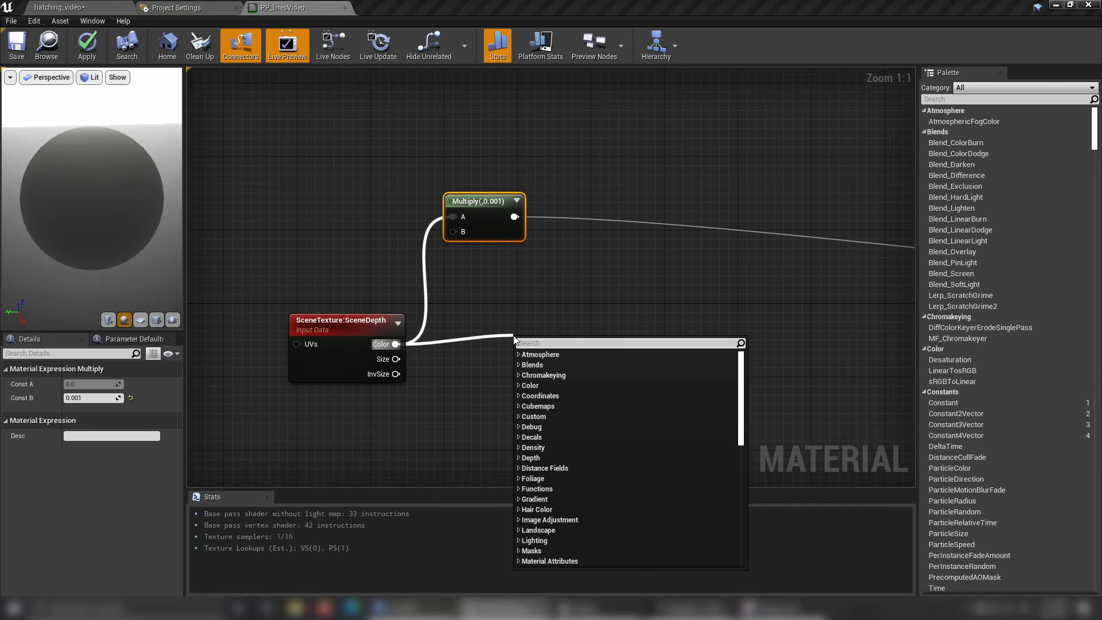
pyautogui.write('mask')
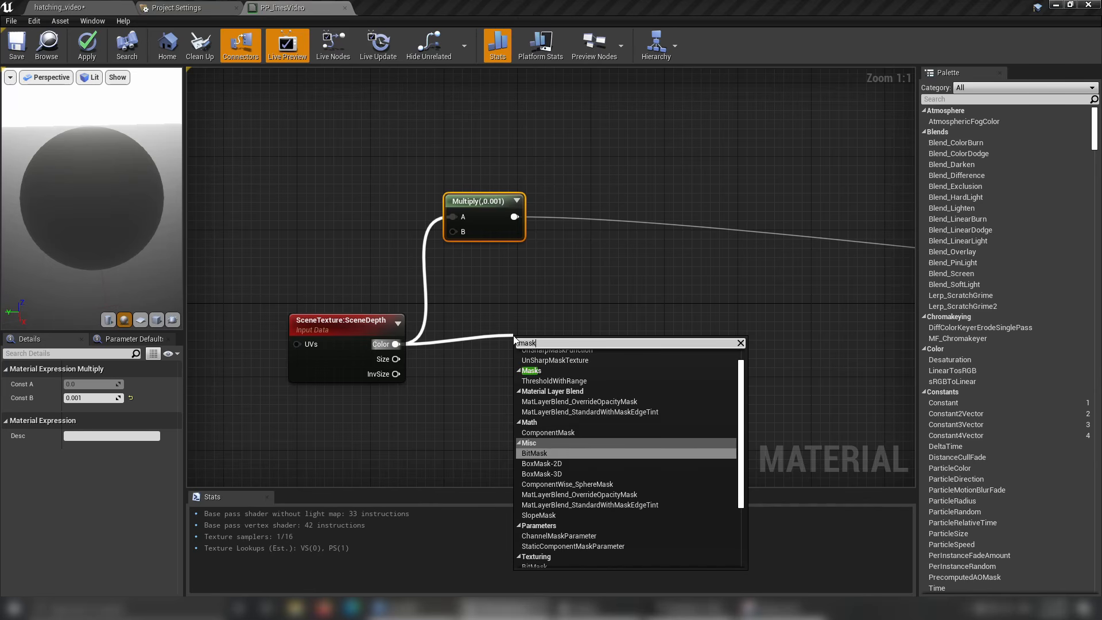
pyautogui.click(597, 432)
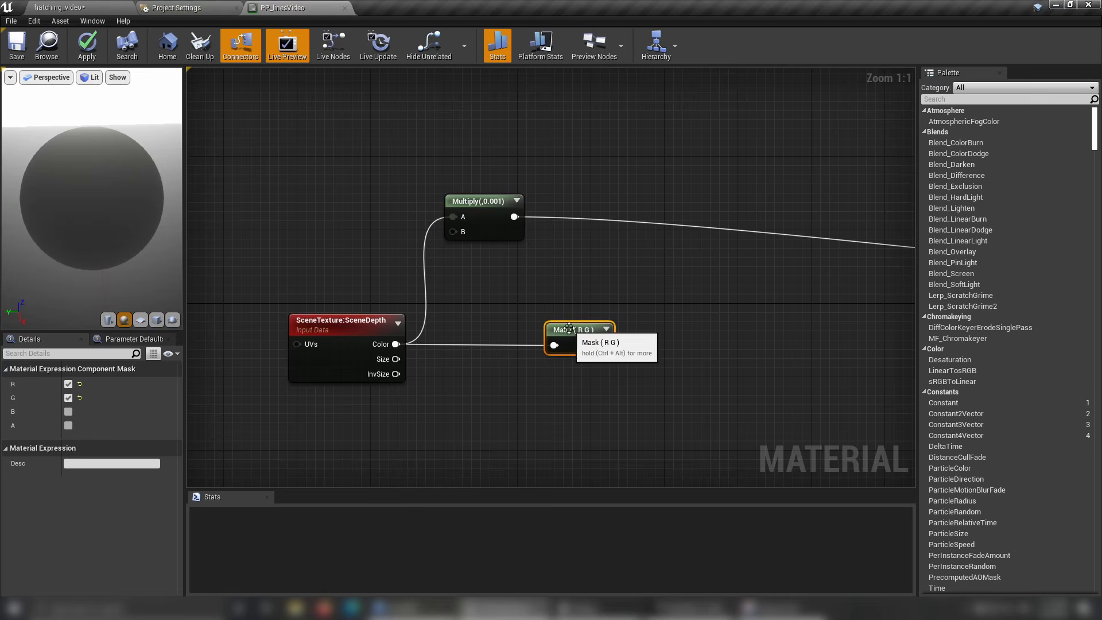
pyautogui.click(68, 398)
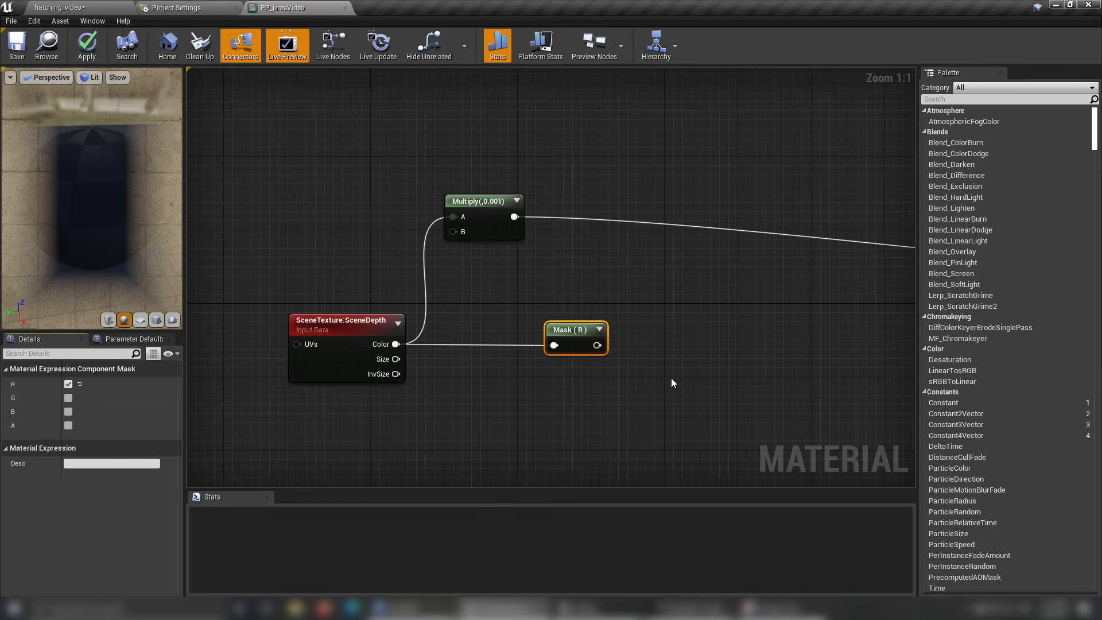
# Duplicate the SceneDepth node and align the copy directly beneath the original.
pyautogui.moveTo(655, 386); pyautogui.dragTo(568, 328, button='right')
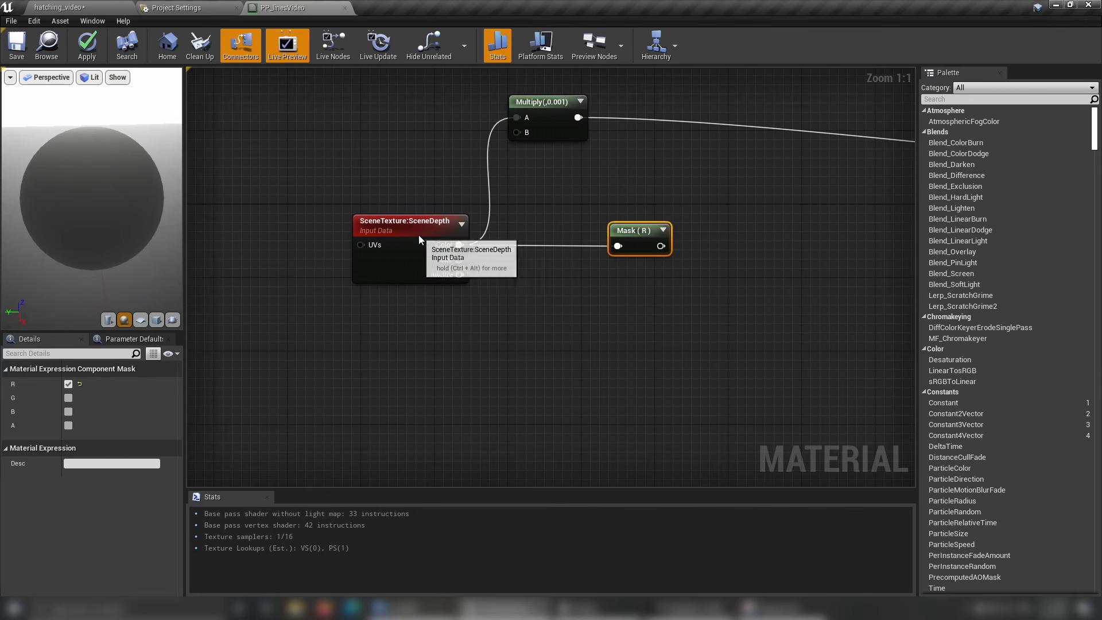
pyautogui.click(425, 250)
pyautogui.hotkey('ctrl', 'c')
pyautogui.click(408, 301)
pyautogui.hotkey('ctrl', 'v')
pyautogui.moveTo(415, 352); pyautogui.dragTo(361, 335)
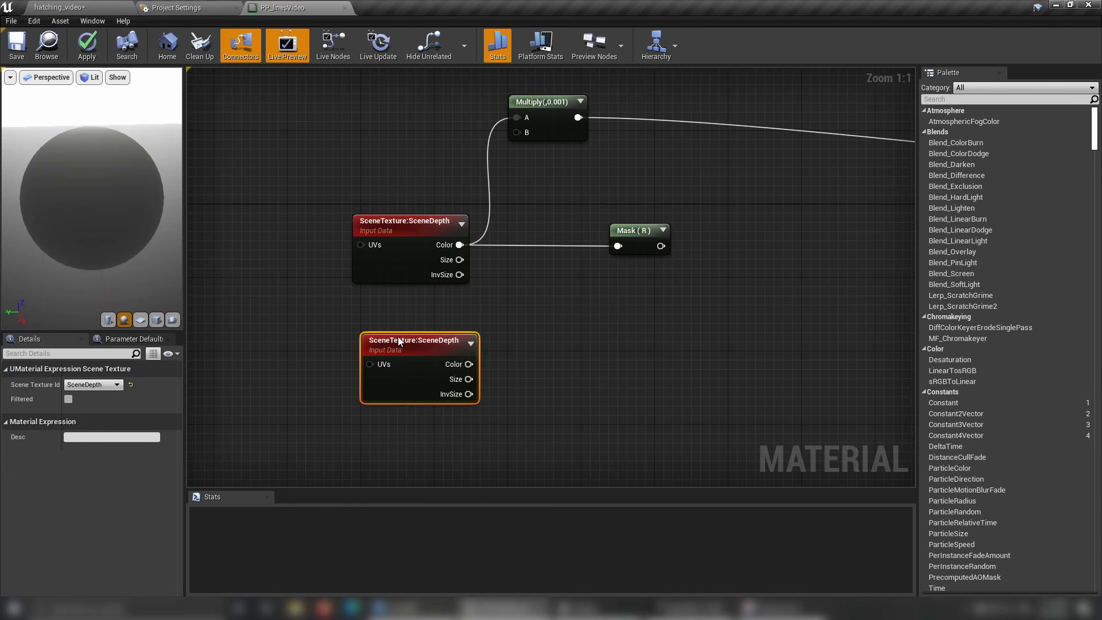
pyautogui.click(585, 313)
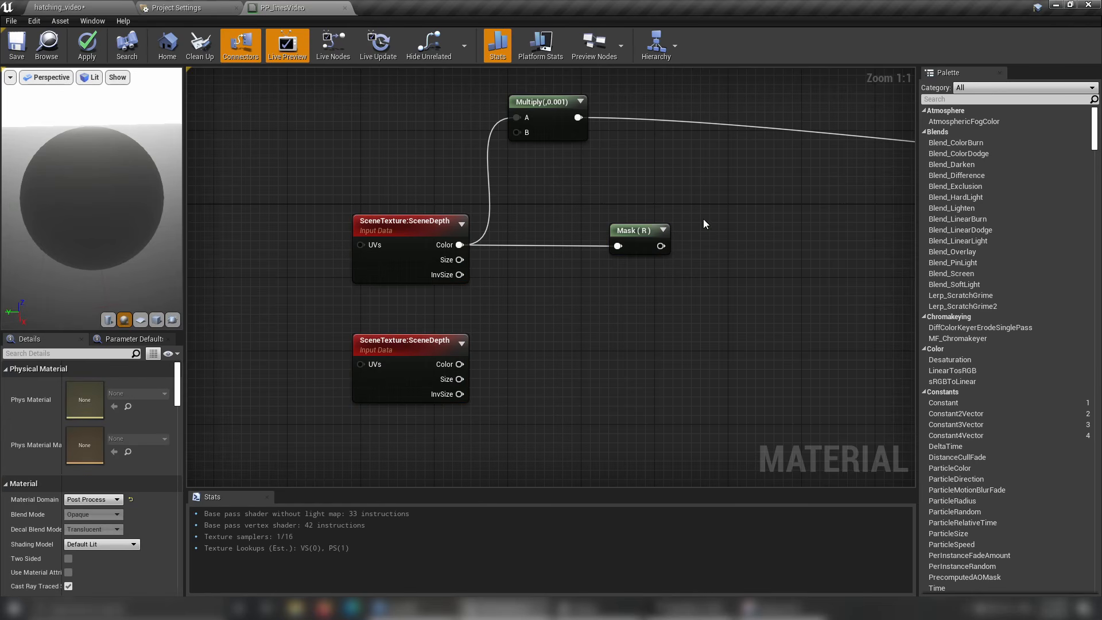
# Duplicate the R mask below the first one and feed it from the second SceneDepth node's Color output.
pyautogui.click(646, 246)
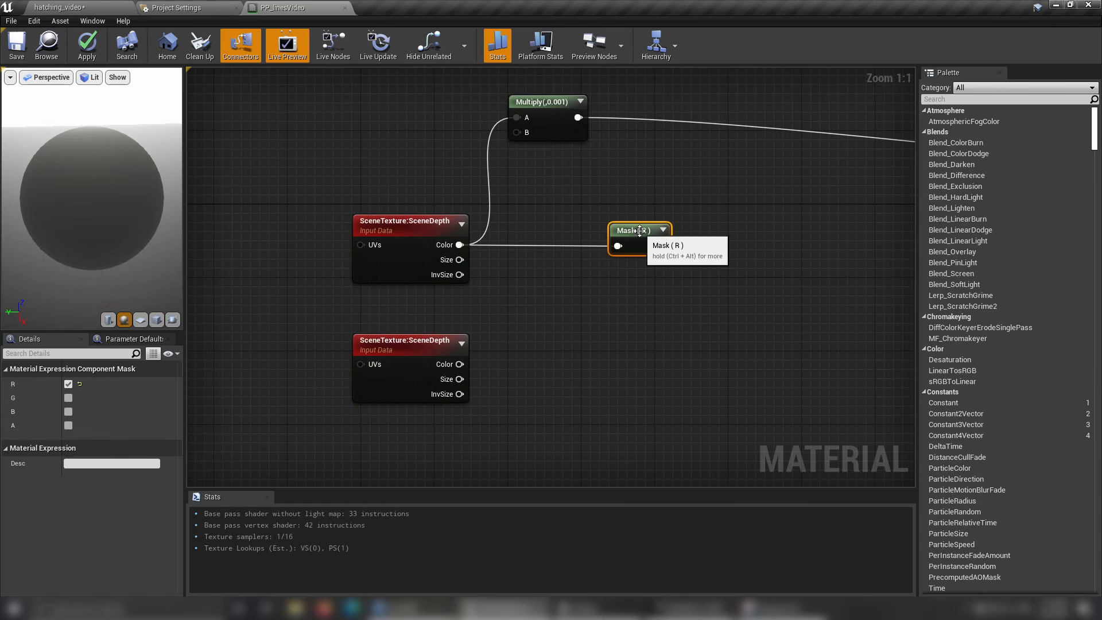
pyautogui.hotkey('ctrl', 'c')
pyautogui.hotkey('ctrl', 'v')
pyautogui.moveTo(615, 340); pyautogui.dragTo(624, 349)
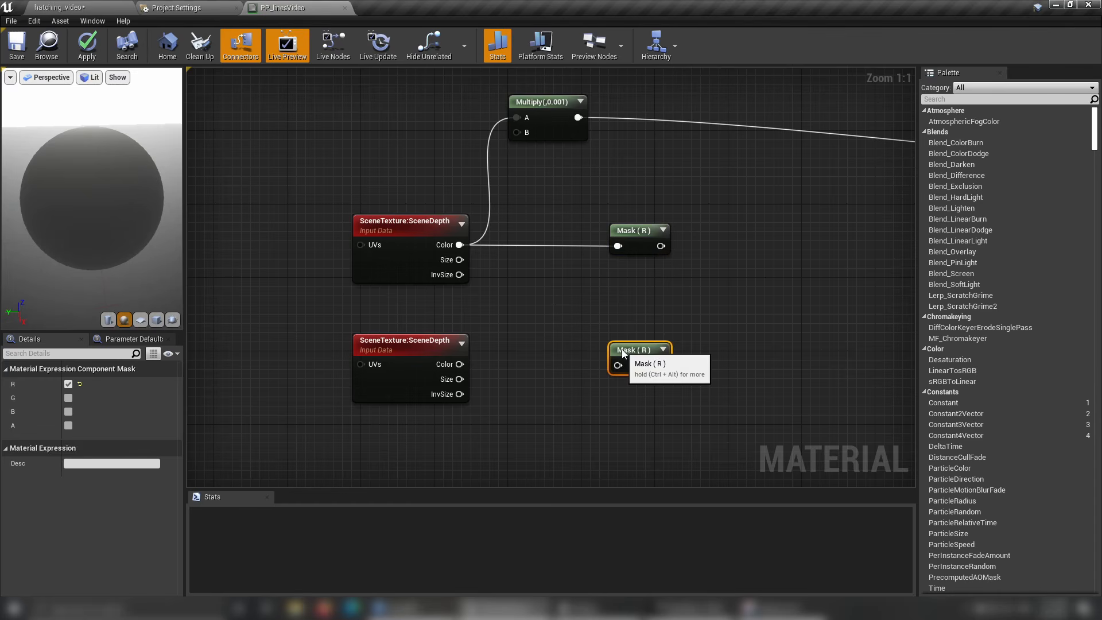
pyautogui.moveTo(459, 364); pyautogui.dragTo(618, 365)
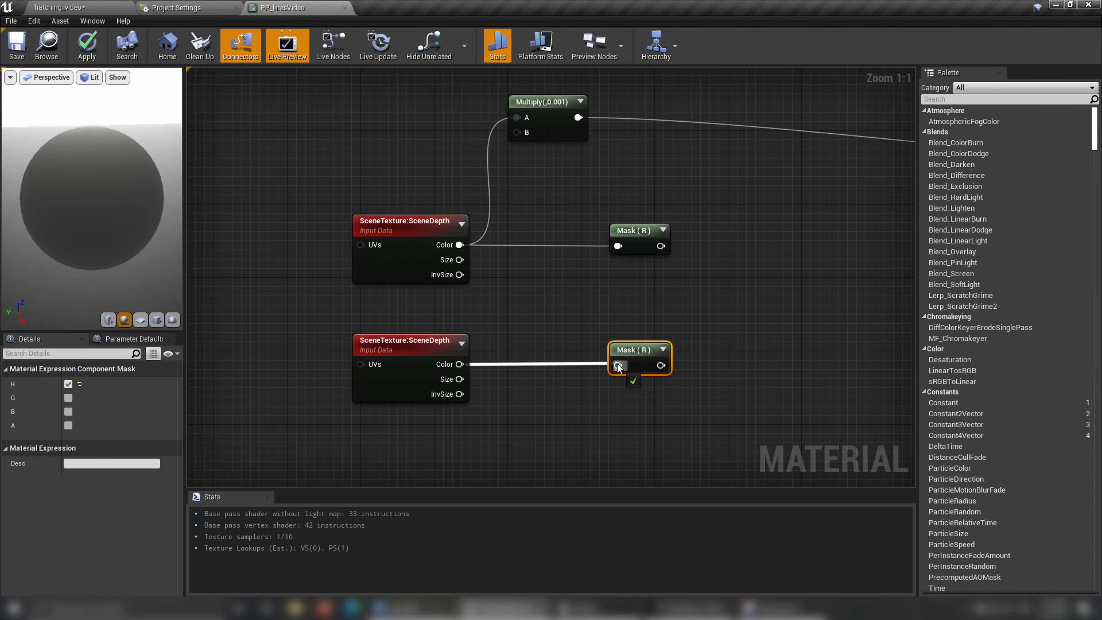
# Add a Subtract node with the upper mask's output in A and the lower mask's output in B.
pyautogui.moveTo(742, 264); pyautogui.dragTo(645, 266, button='right')
pyautogui.moveTo(552, 251); pyautogui.dragTo(616, 287)
pyautogui.write('su')
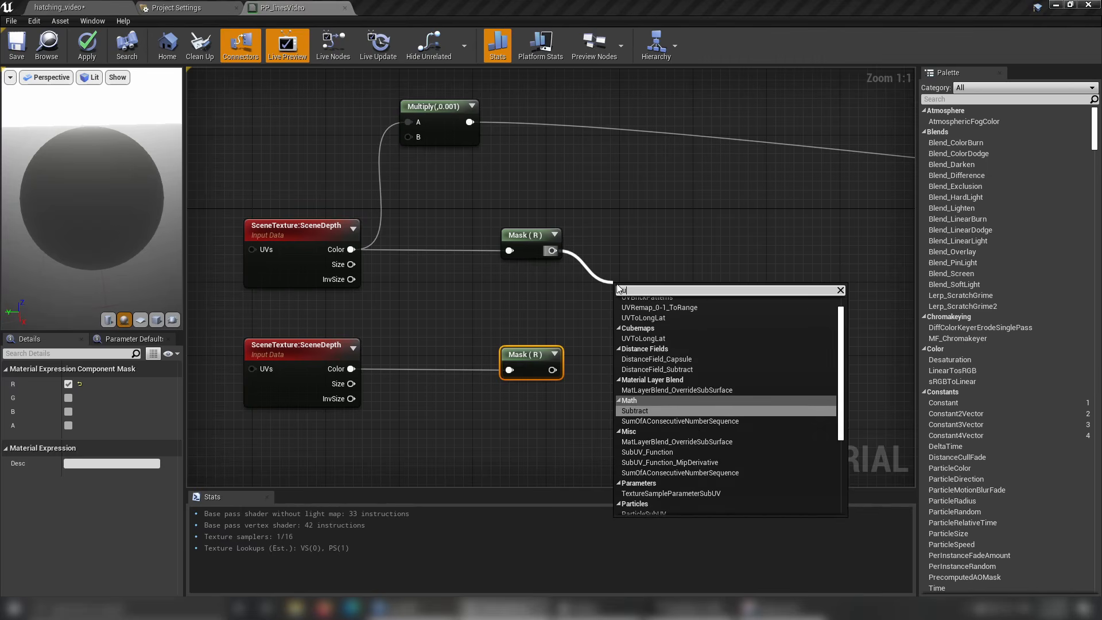
pyautogui.press('Return')
pyautogui.moveTo(553, 370); pyautogui.dragTo(622, 320)
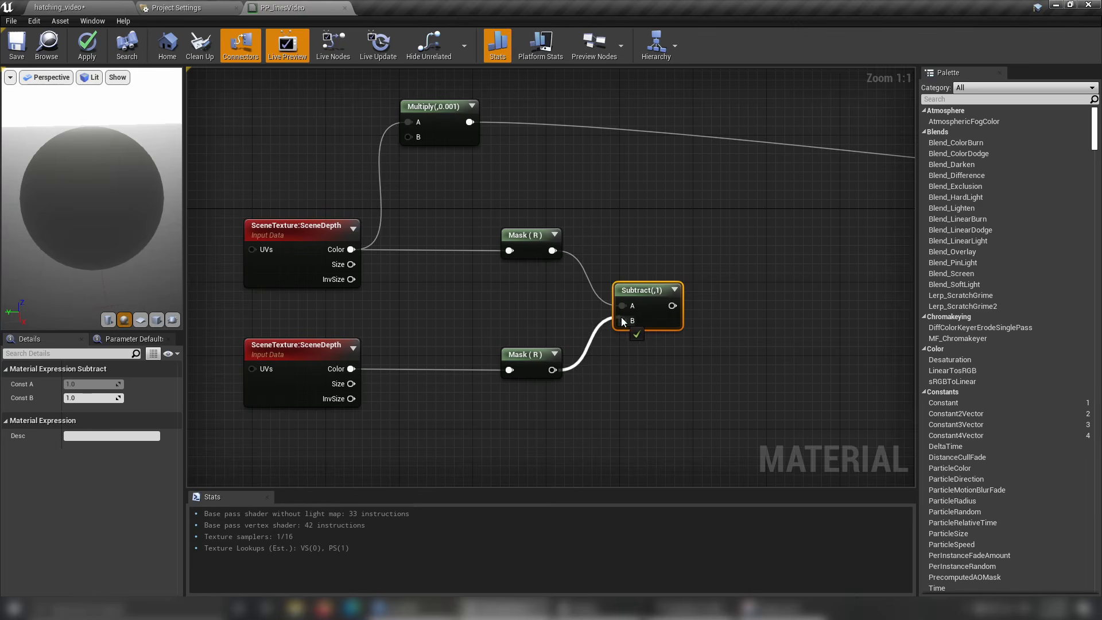
# Connect the Subtract node's output to Emissive Color and save the material.
pyautogui.moveTo(388, 322); pyautogui.dragTo(410, 319, button='right')
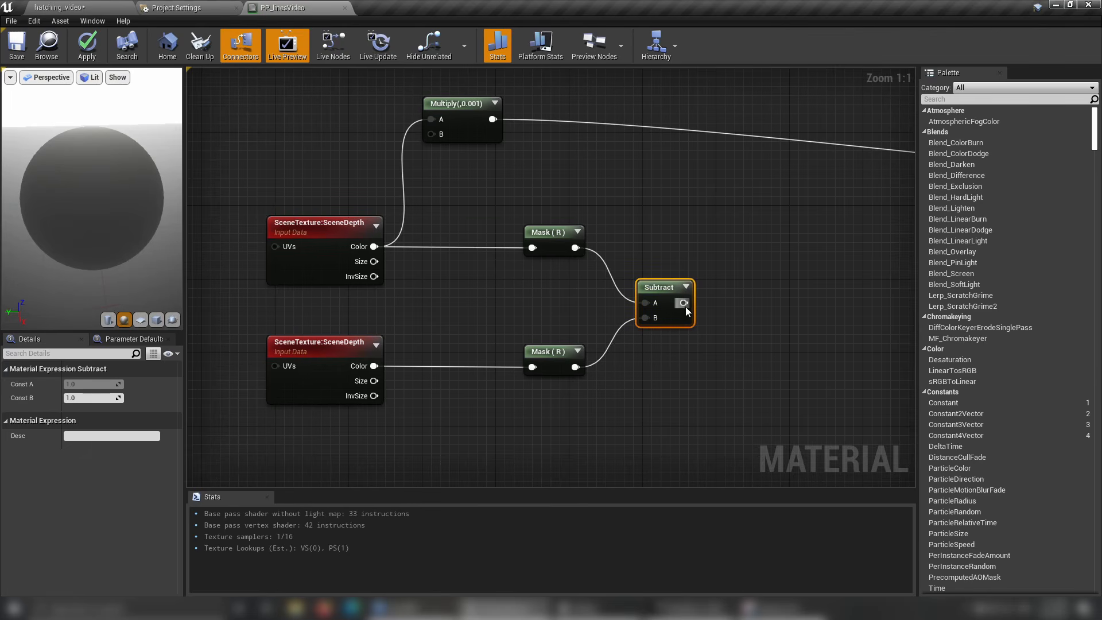
pyautogui.rightClick(683, 302)
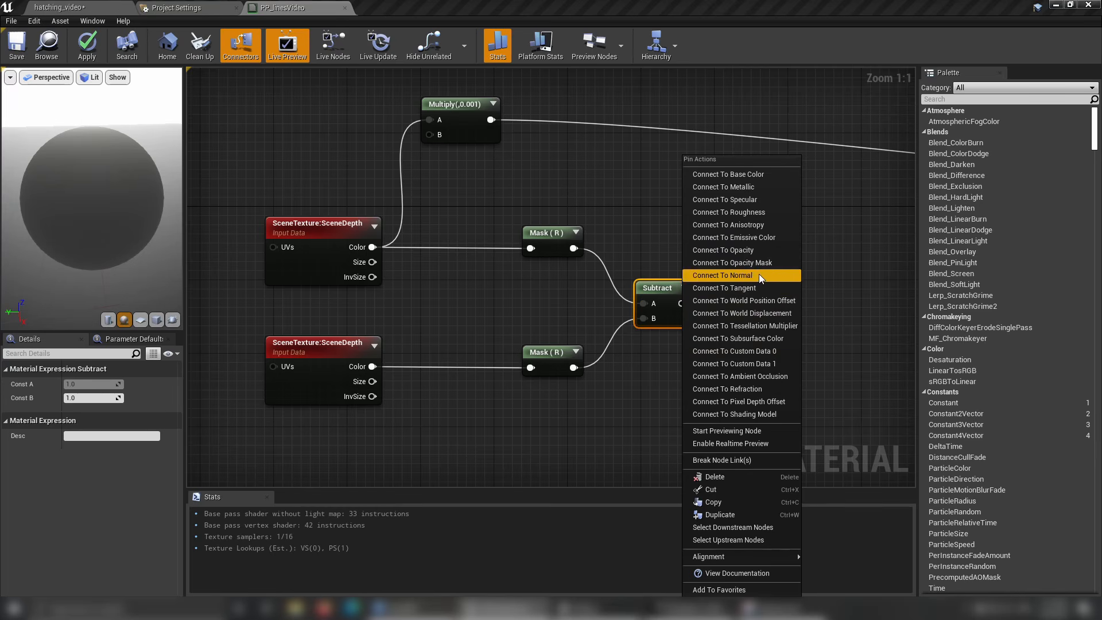
pyautogui.click(770, 238)
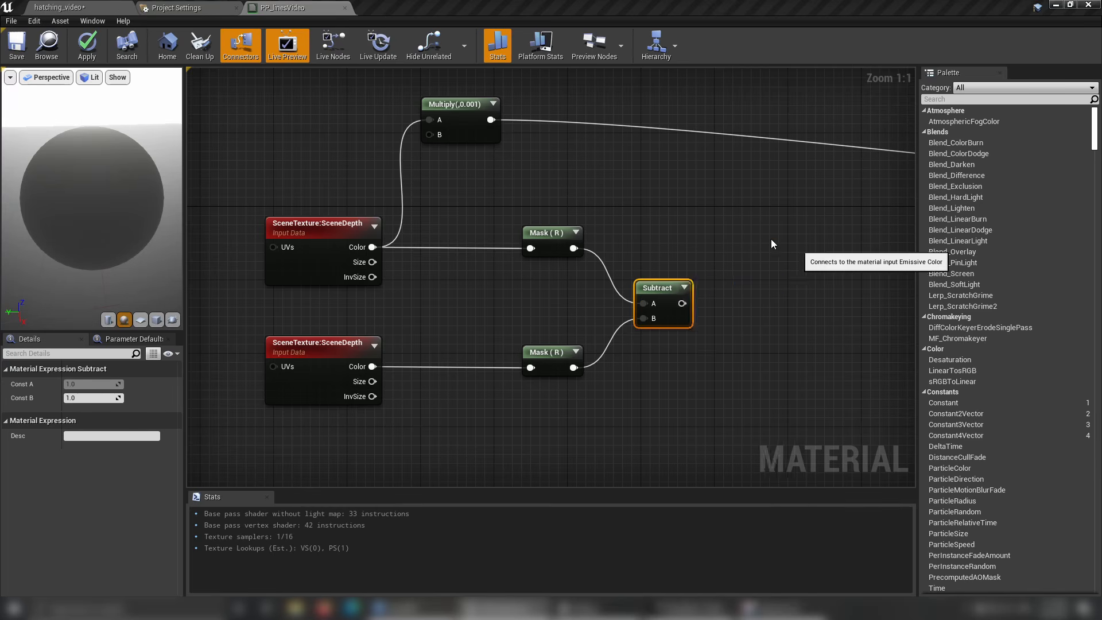
pyautogui.click(16, 45)
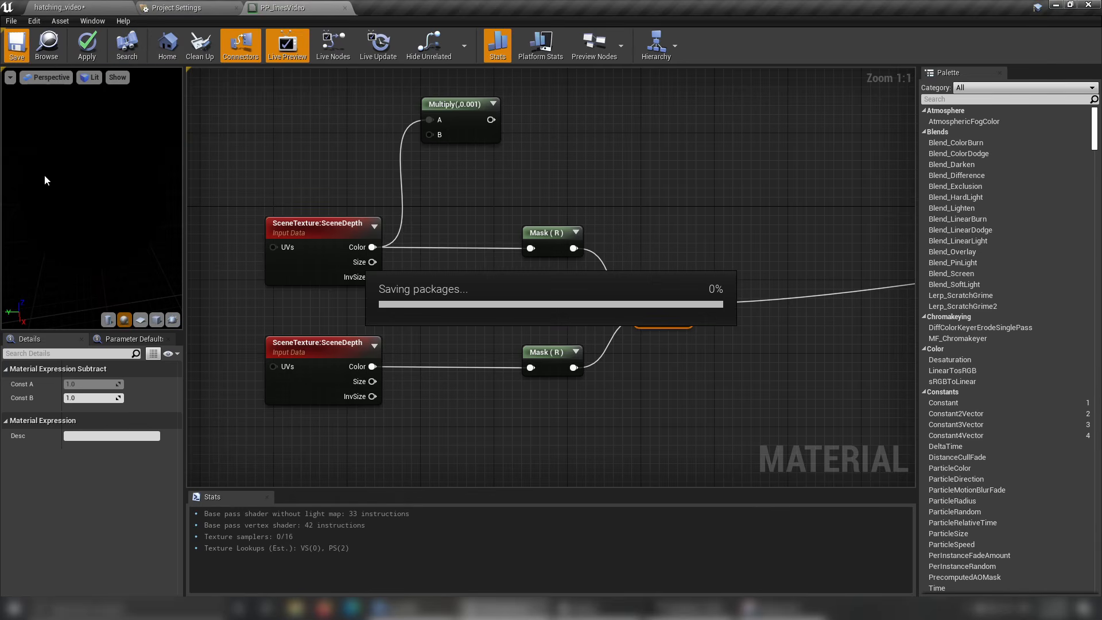
pyautogui.moveTo(388, 379); pyautogui.dragTo(531, 336, button='right')
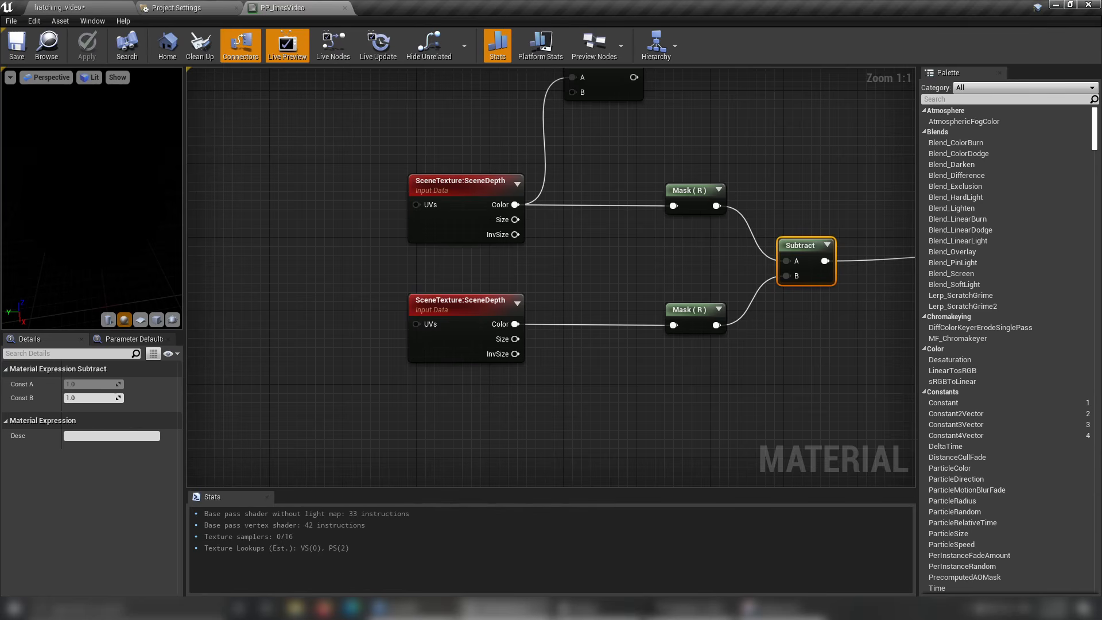
pyautogui.moveTo(489, 410); pyautogui.dragTo(713, 413, button='right')
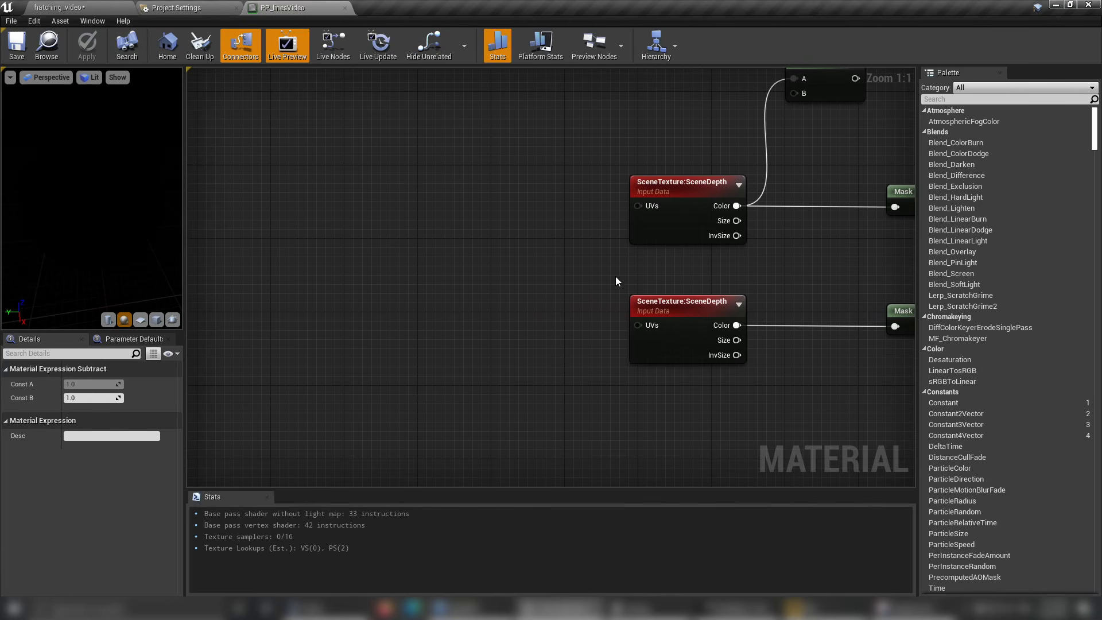
pyautogui.moveTo(391, 282); pyautogui.dragTo(402, 293, button='right')
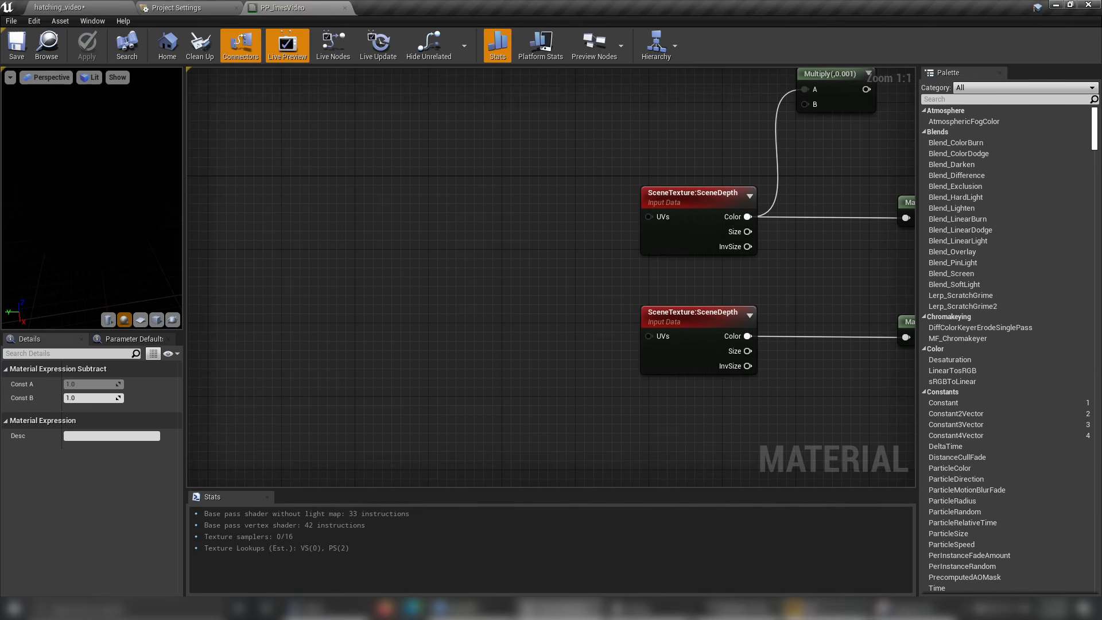
# Switch to the Miro board and handwrite the UV coordinates 0,0, 10, 11 and 01 clockwise from the screenshot's upper-left corner.
pyautogui.click(832, 608)
pyautogui.scroll(1, 412, 468)
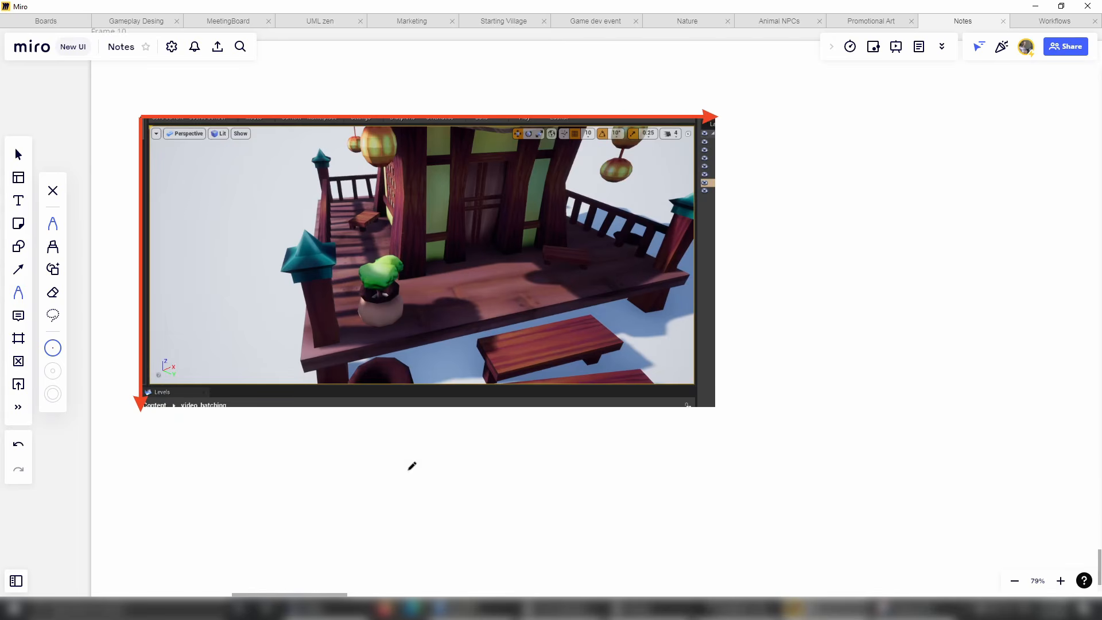
pyautogui.moveTo(412, 465); pyautogui.dragTo(482, 511, button='right')
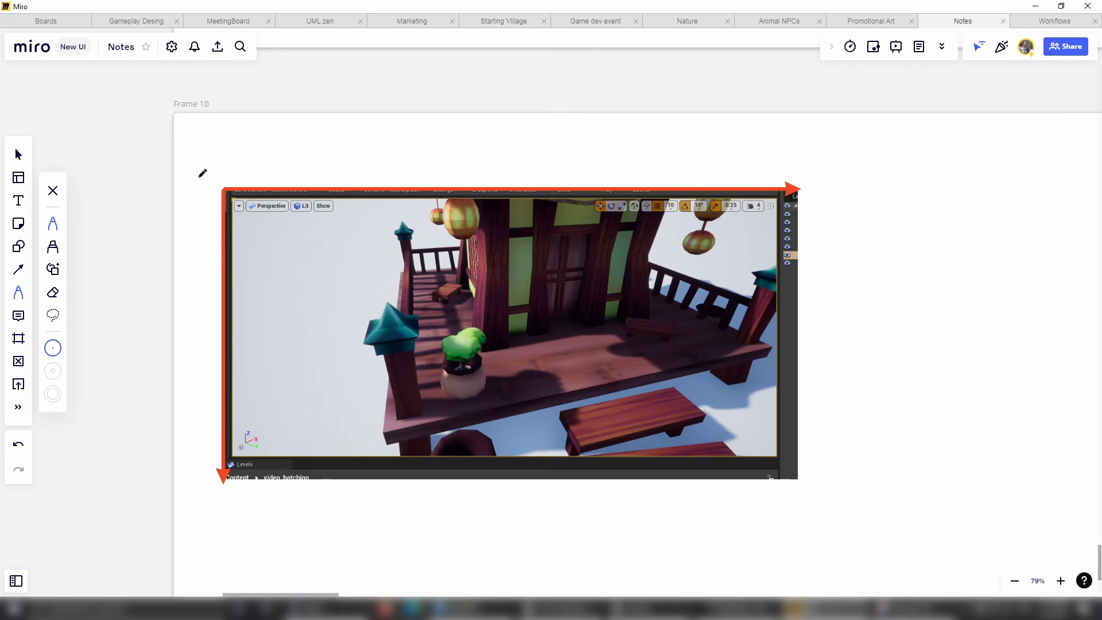
pyautogui.moveTo(194, 176)
pyautogui.mouseDown()
pyautogui.moveTo(218, 163)
pyautogui.moveTo(188, 186)
pyautogui.mouseUp()
pyautogui.moveTo(775, 155)
pyautogui.mouseDown()
pyautogui.moveTo(776, 166)
pyautogui.moveTo(793, 155)
pyautogui.mouseUp()
pyautogui.moveTo(792, 496); pyautogui.dragTo(798, 502)
pyautogui.moveTo(201, 492)
pyautogui.mouseDown()
pyautogui.moveTo(197, 503)
pyautogui.moveTo(212, 508)
pyautogui.mouseUp()
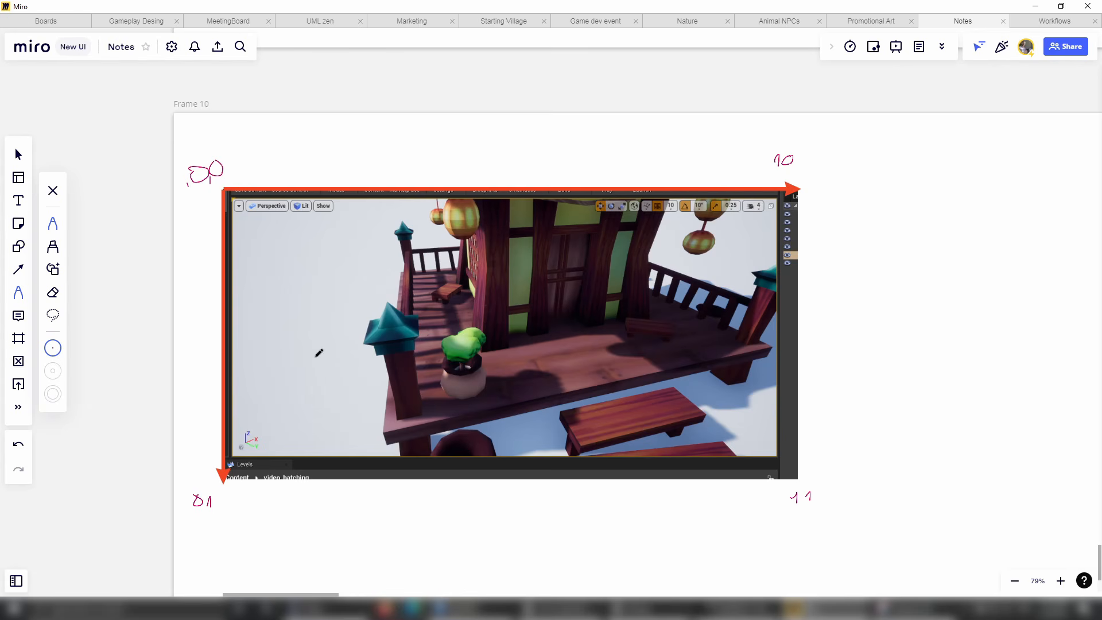
# Return to Unreal Engine's material graph and paste a third SceneDepth node well to the left of the existing two.
pyautogui.click(561, 609)
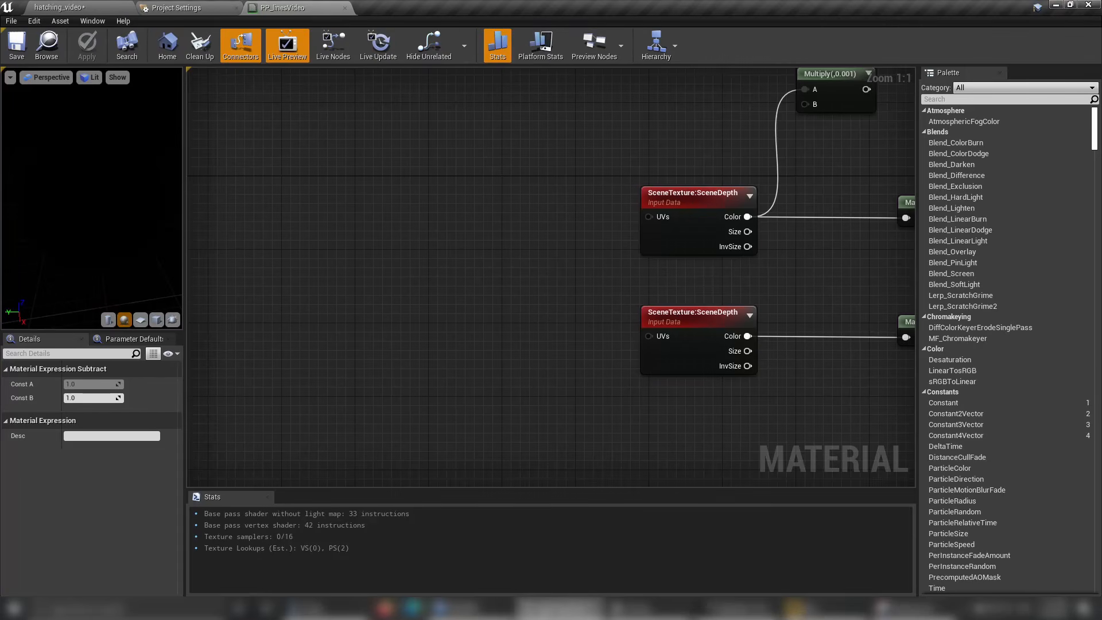
pyautogui.click(659, 197)
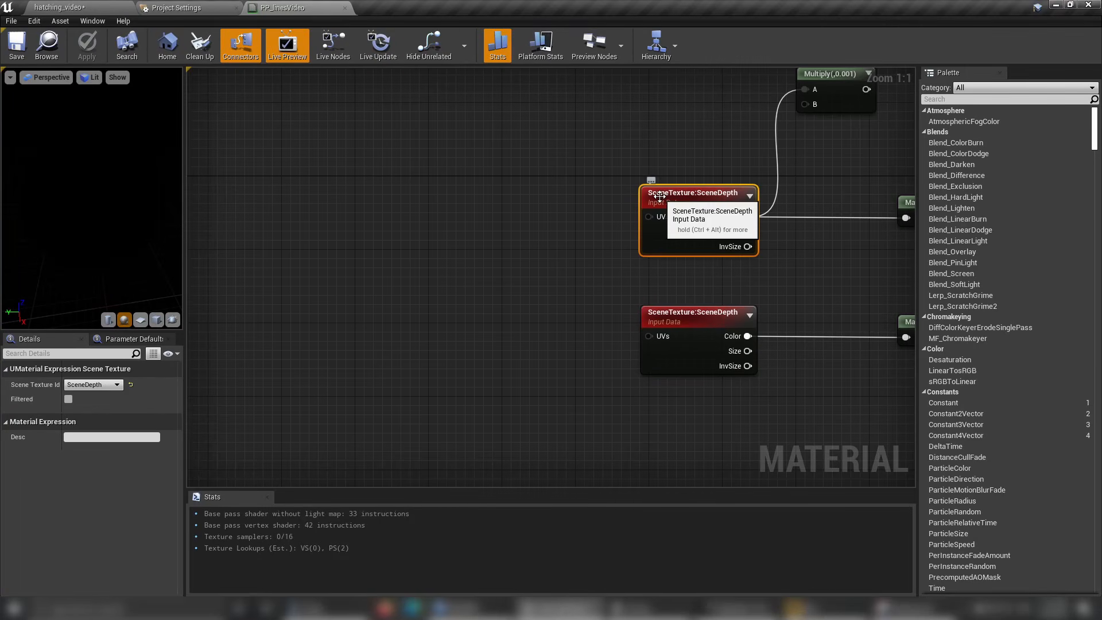
pyautogui.click(463, 200)
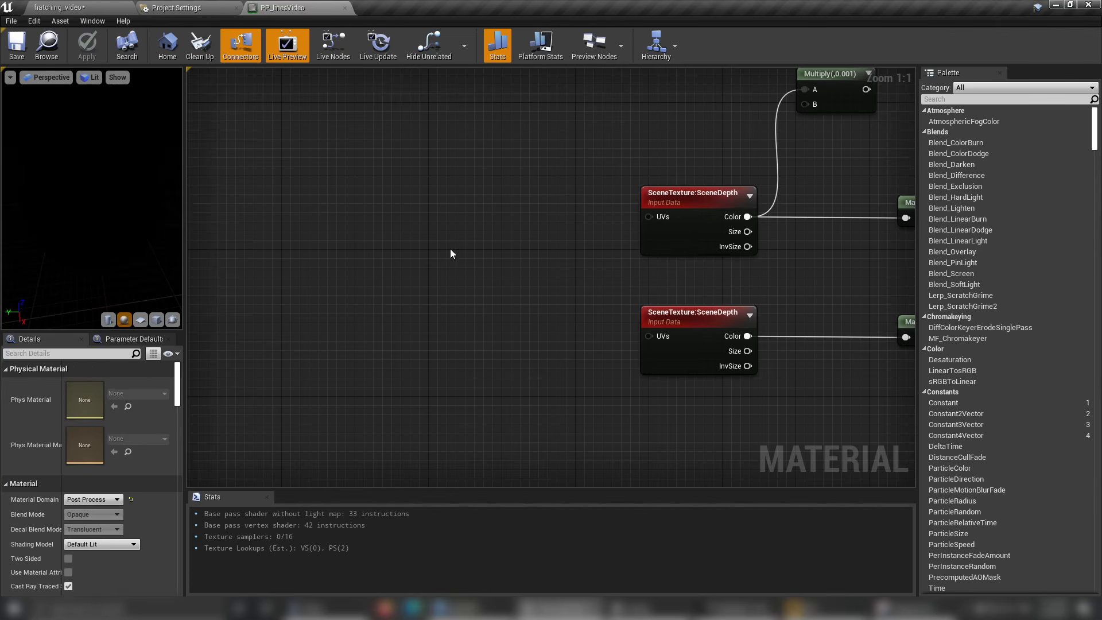
pyautogui.moveTo(443, 234); pyautogui.dragTo(522, 285, button='right')
pyautogui.hotkey('ctrl', 'v')
pyautogui.moveTo(480, 246); pyautogui.dragTo(348, 204)
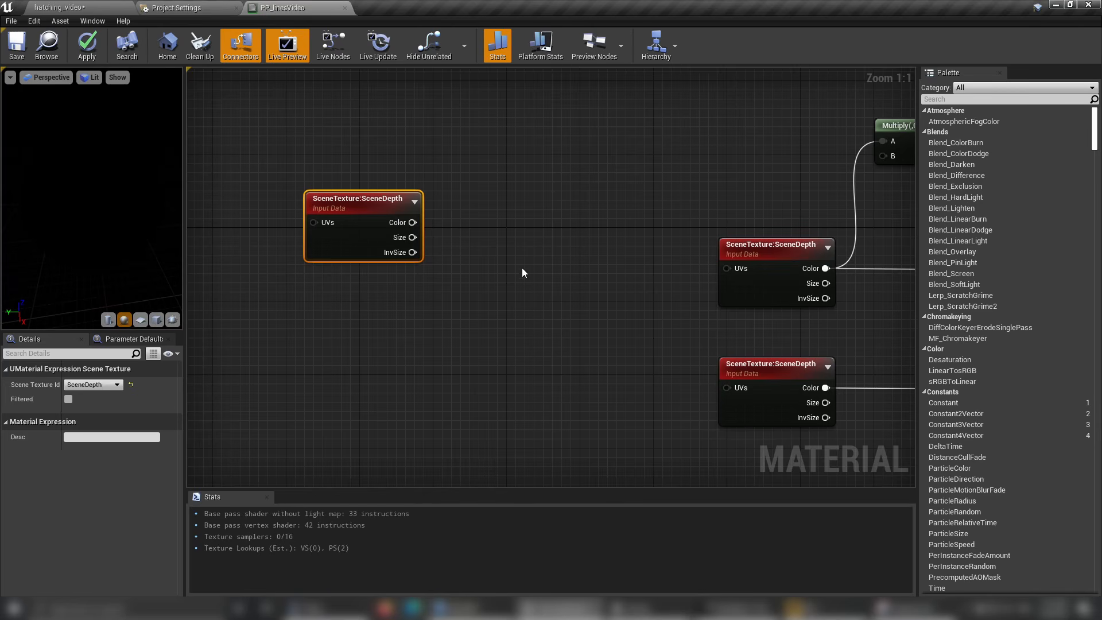
pyautogui.moveTo(367, 210); pyautogui.dragTo(313, 210)
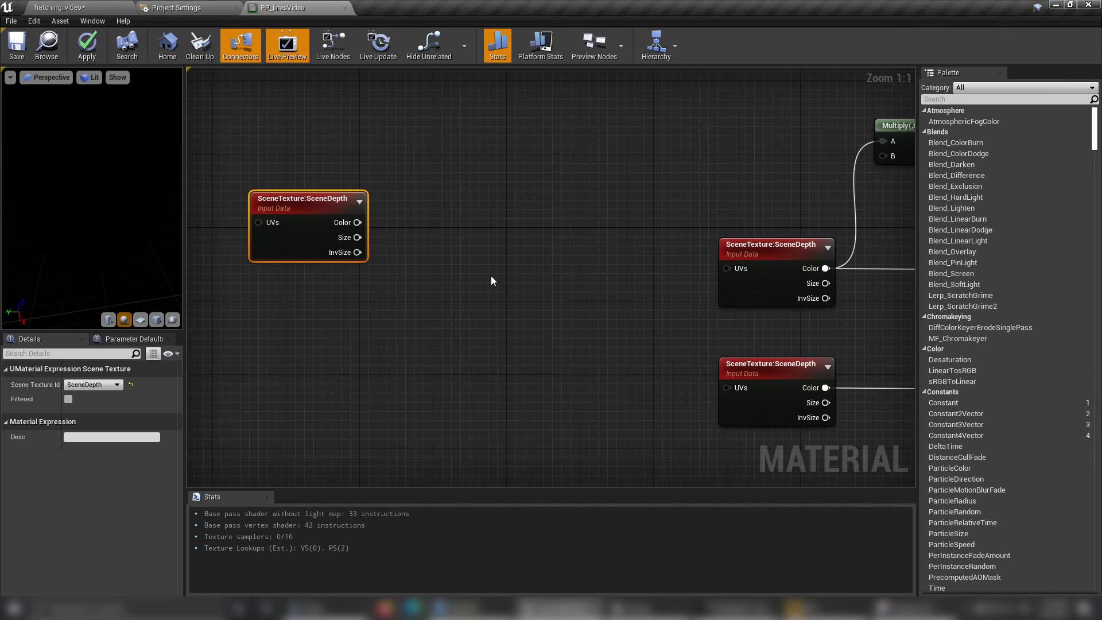
# Add a Constant2Vector below the new SceneDepth node and set its G value to 1.
pyautogui.moveTo(480, 300)
pyautogui.mouseDown(button='right')
pyautogui.moveTo(502, 297)
pyautogui.moveTo(488, 310)
pyautogui.mouseUp(button='right')
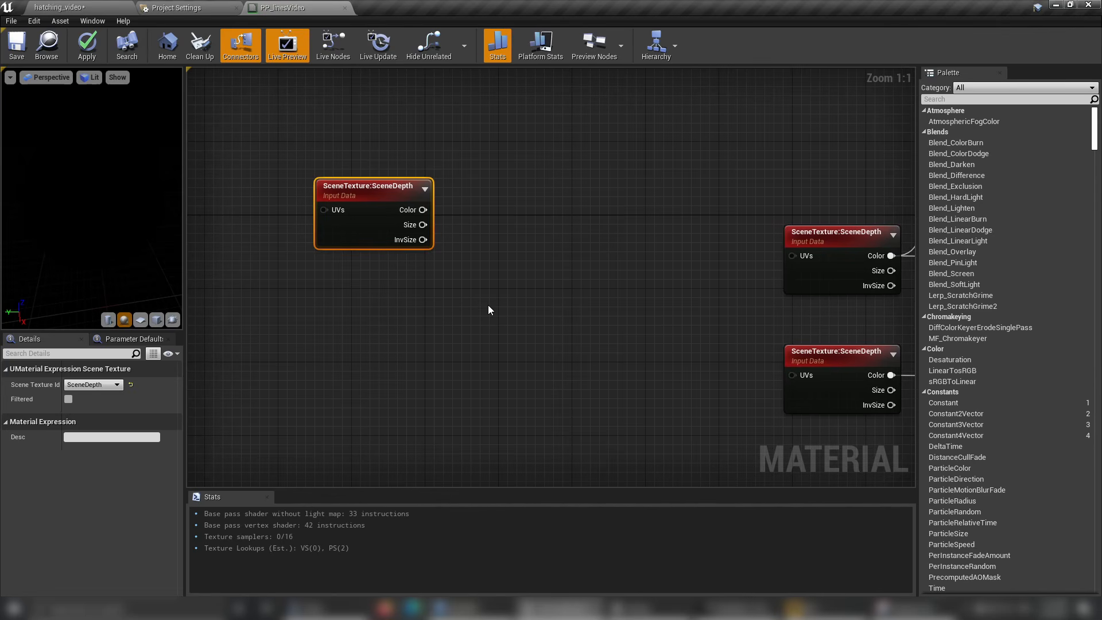
pyautogui.scroll(-2, 473, 310)
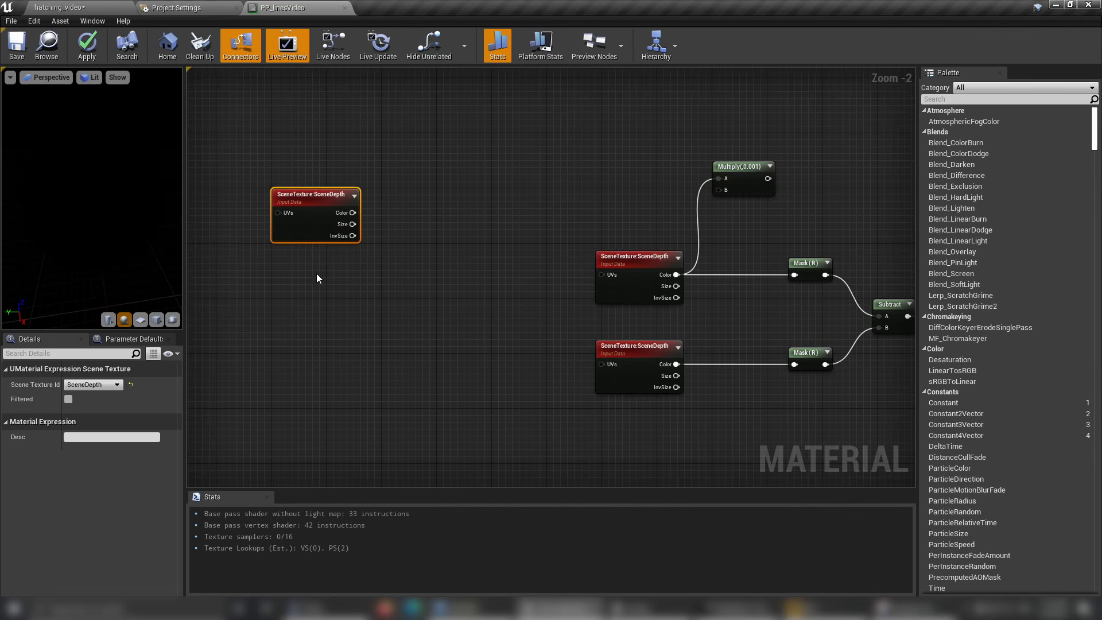
pyautogui.click(328, 150)
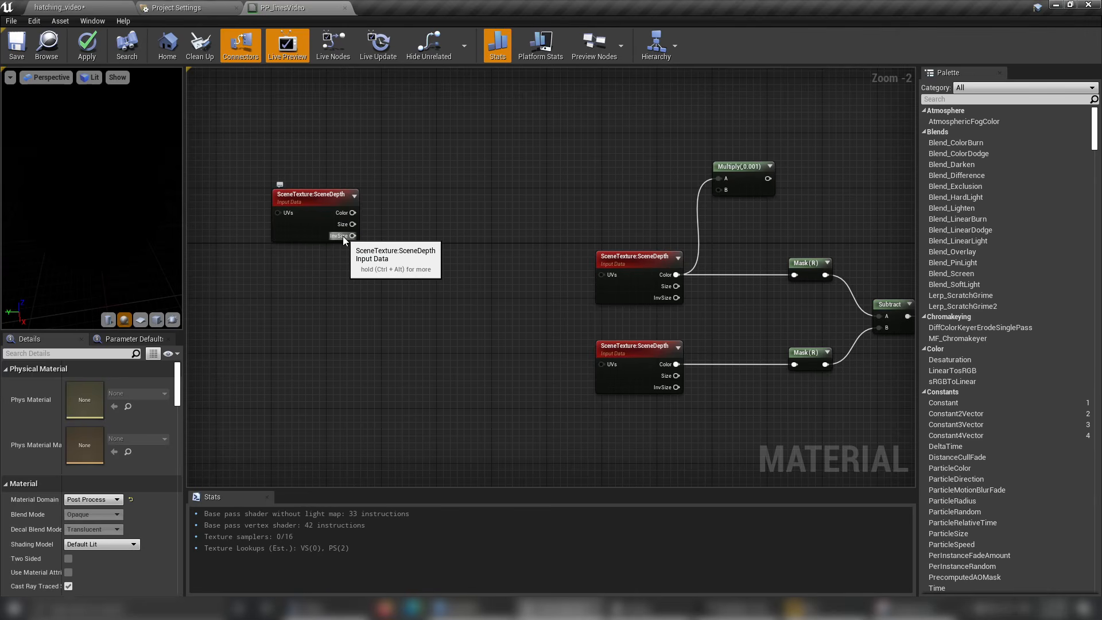
pyautogui.scroll(2, 340, 257)
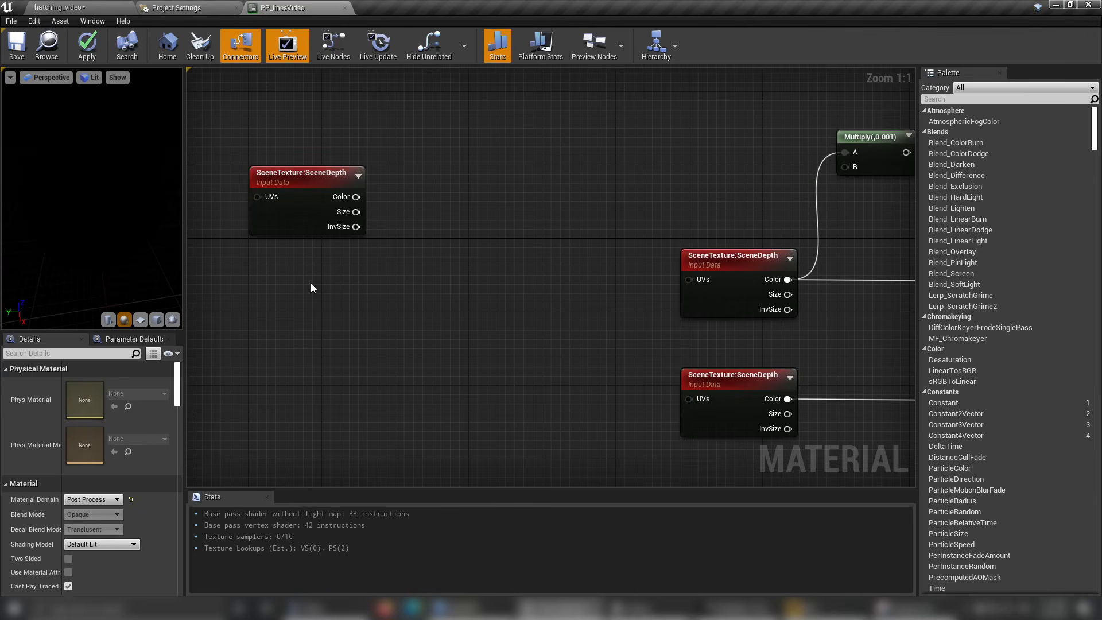
pyautogui.press('2')
pyautogui.click(330, 268)
pyautogui.click(86, 397)
pyautogui.write('1')
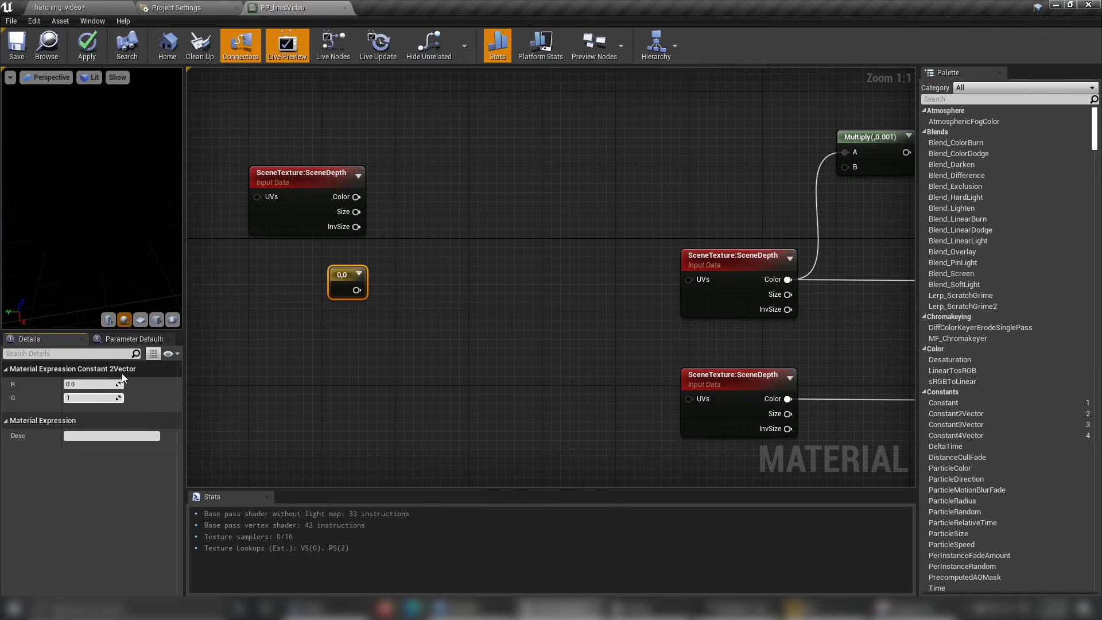
pyautogui.press('Return')
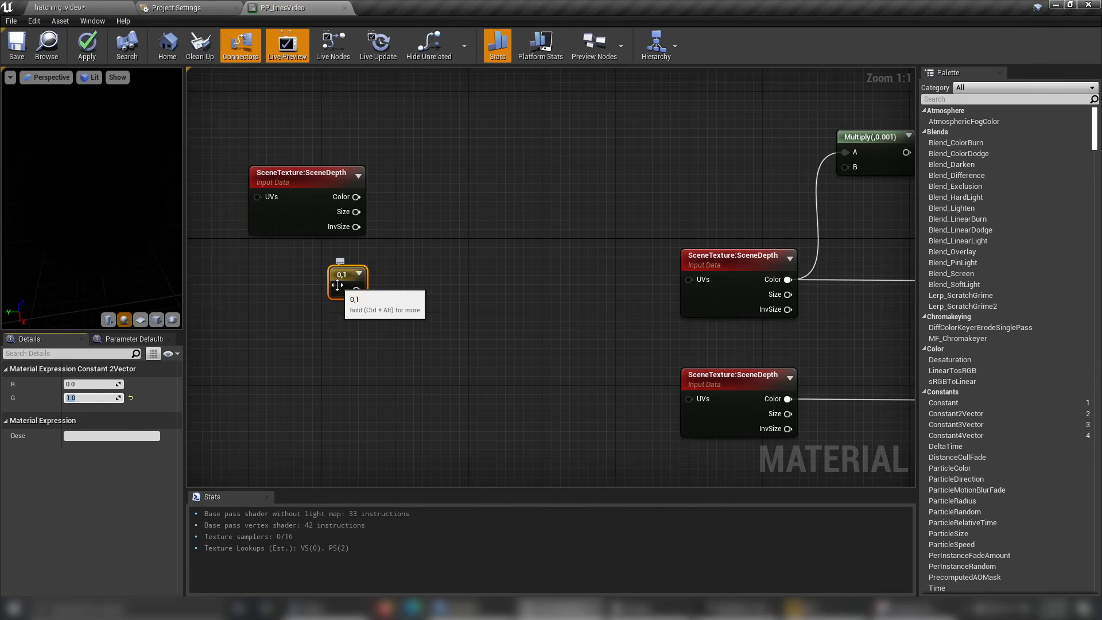
# Add a Multiply node taking the new SceneDepth node's InvSize in A and the 0,1 vector in B, and tidy their placement.
pyautogui.moveTo(345, 229); pyautogui.dragTo(419, 263)
pyautogui.write('mult')
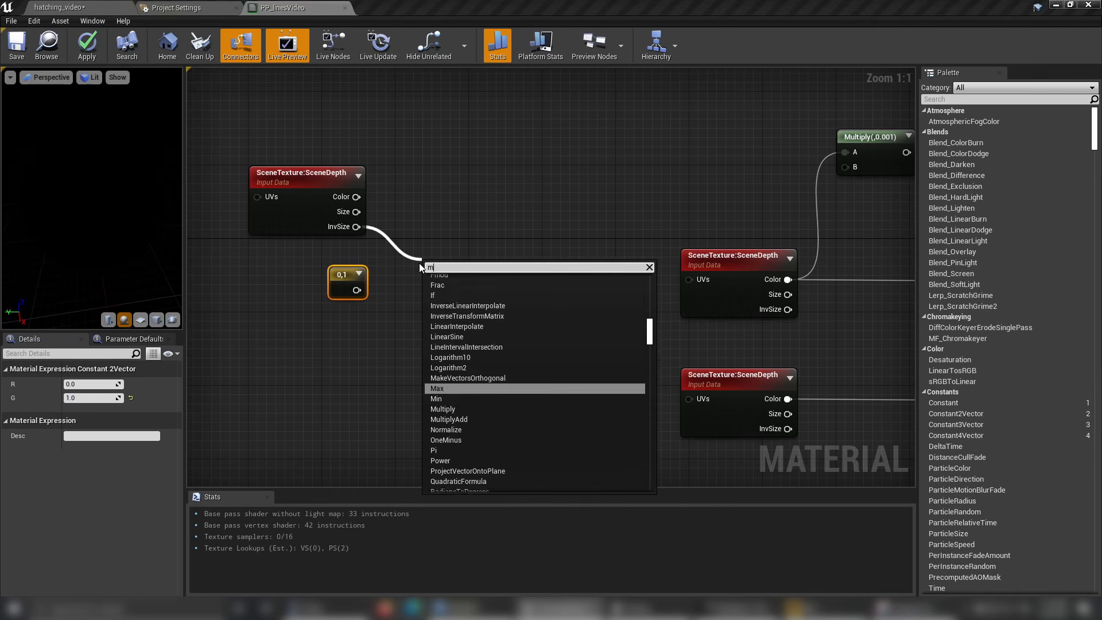
pyautogui.press('Return')
pyautogui.moveTo(356, 290); pyautogui.dragTo(402, 249)
pyautogui.moveTo(332, 286); pyautogui.dragTo(302, 307)
pyautogui.moveTo(396, 251); pyautogui.dragTo(395, 260)
pyautogui.moveTo(310, 303); pyautogui.dragTo(337, 295)
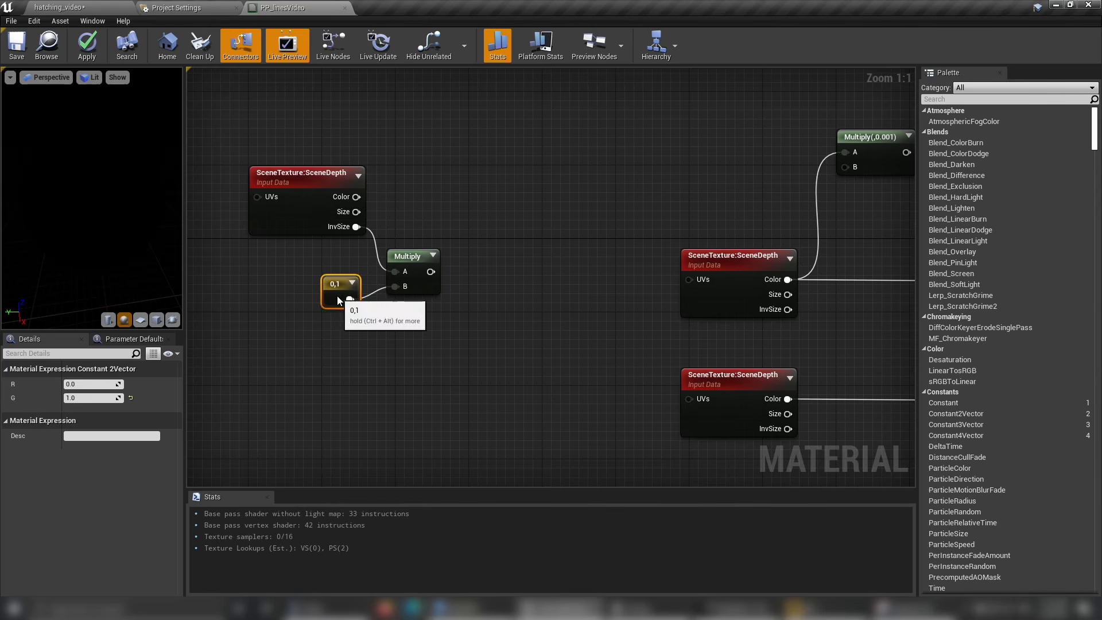
# Try to display the leftmost SceneDepth node's InvSize with a DebugScalarValues node whose Result feeds Emissive Color.
pyautogui.click(409, 218)
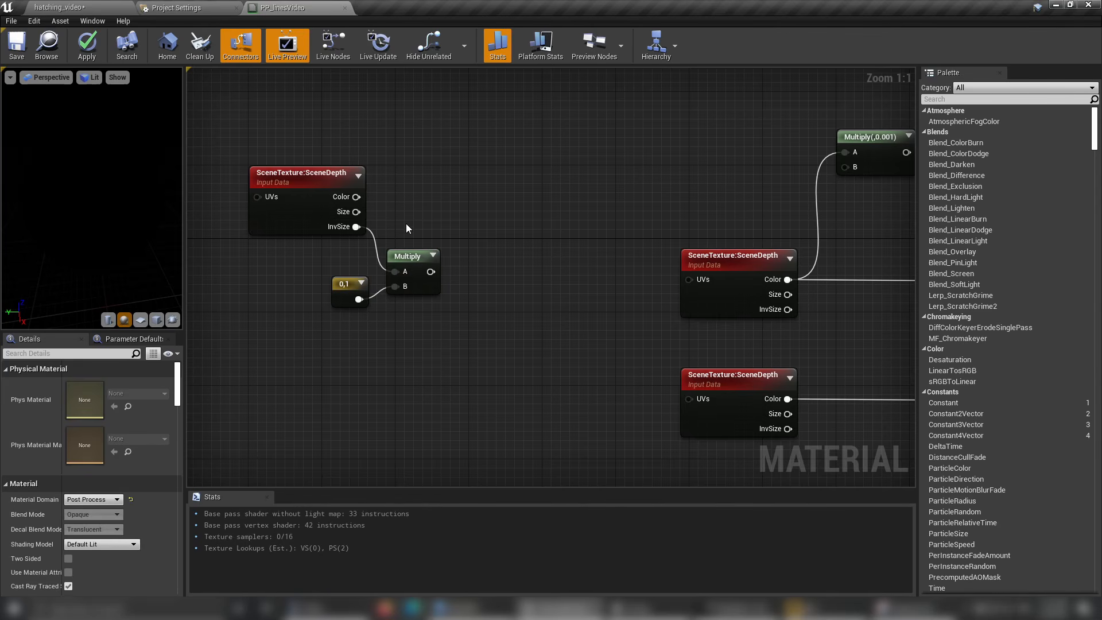
pyautogui.rightClick(406, 228)
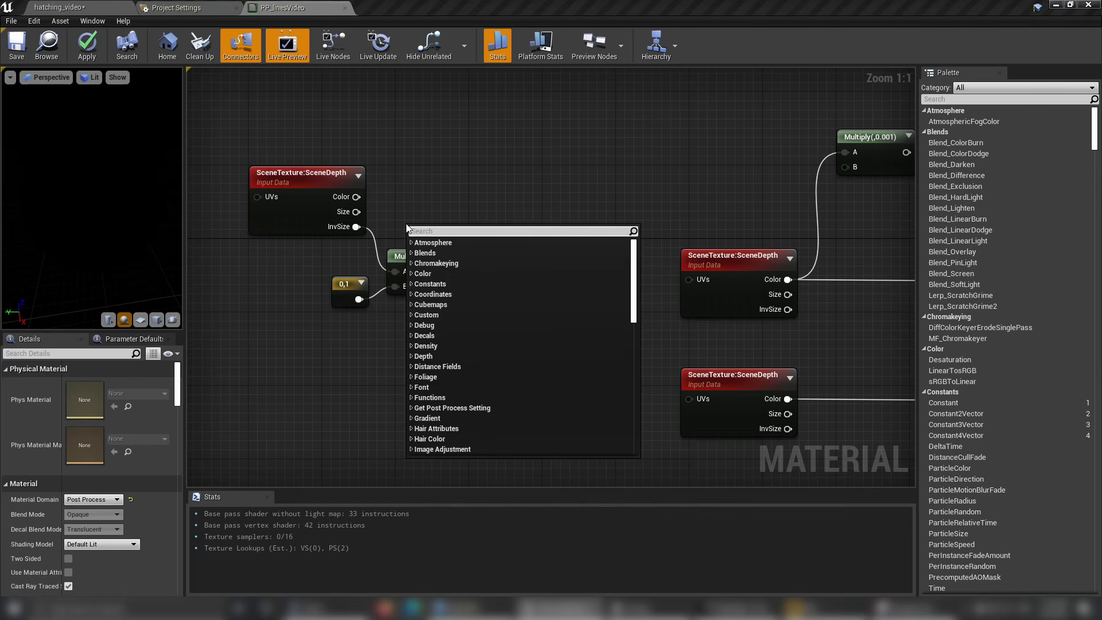
pyautogui.write('debug')
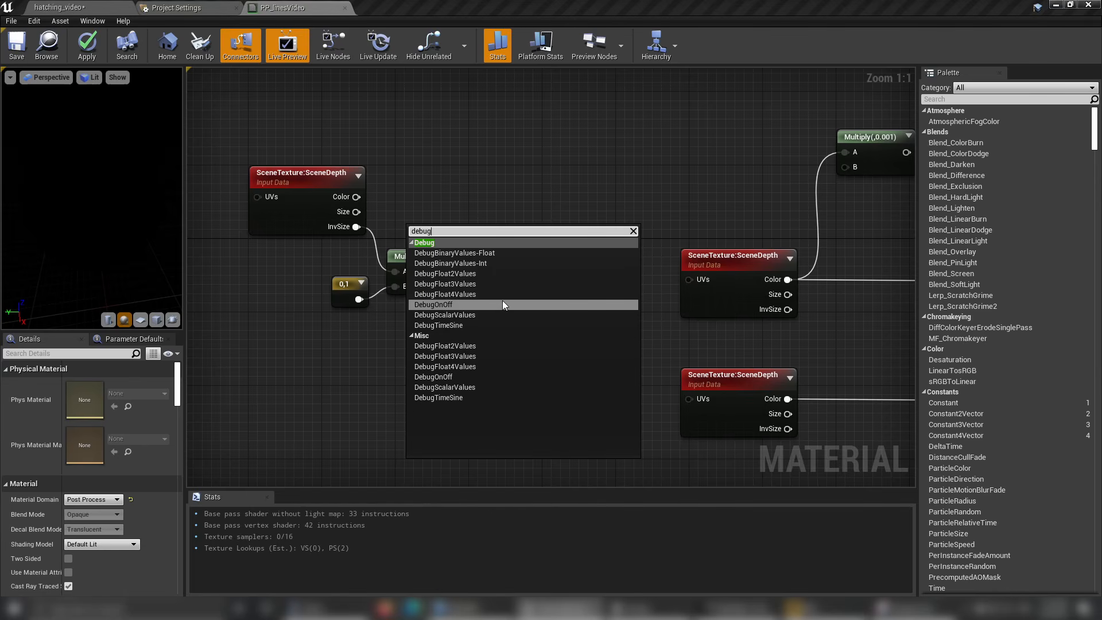
pyautogui.click(498, 315)
pyautogui.moveTo(476, 239); pyautogui.dragTo(495, 161)
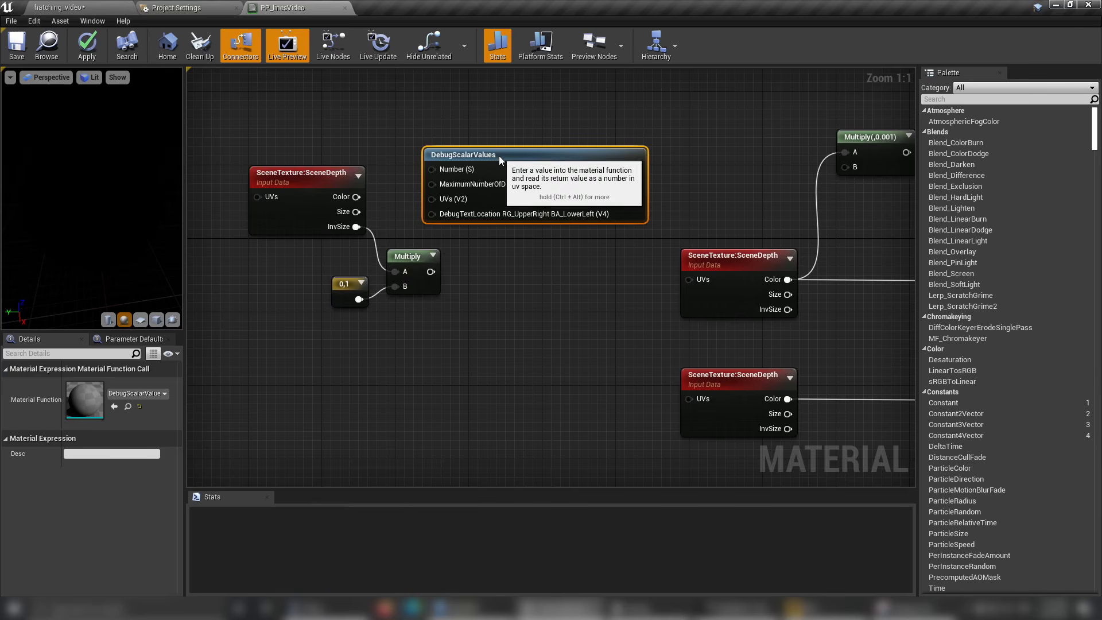
pyautogui.moveTo(357, 227); pyautogui.dragTo(435, 167)
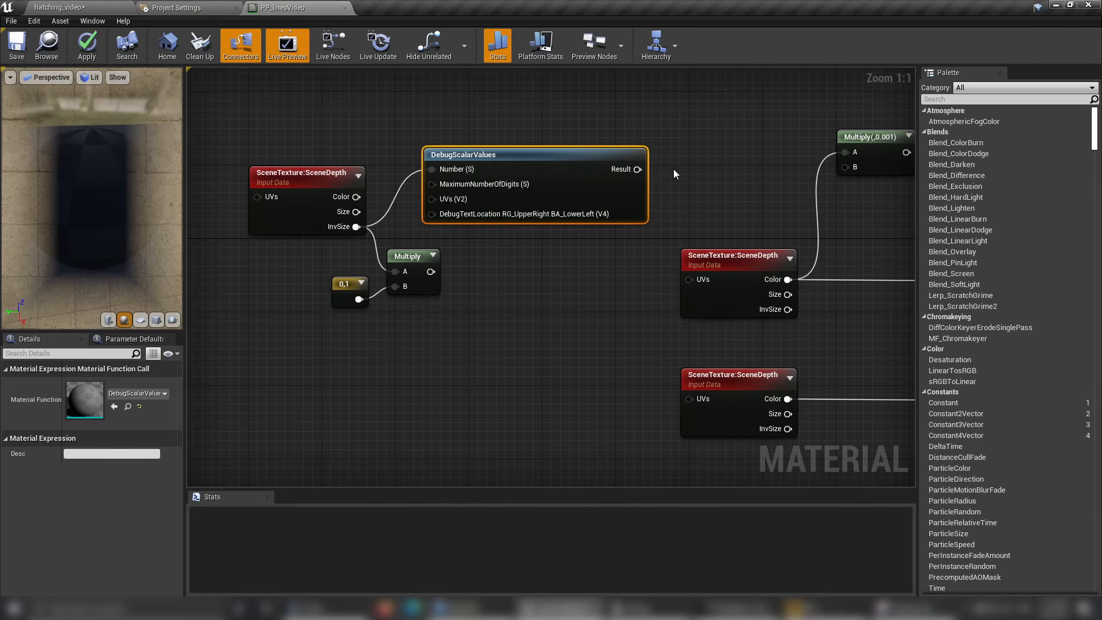
pyautogui.rightClick(641, 170)
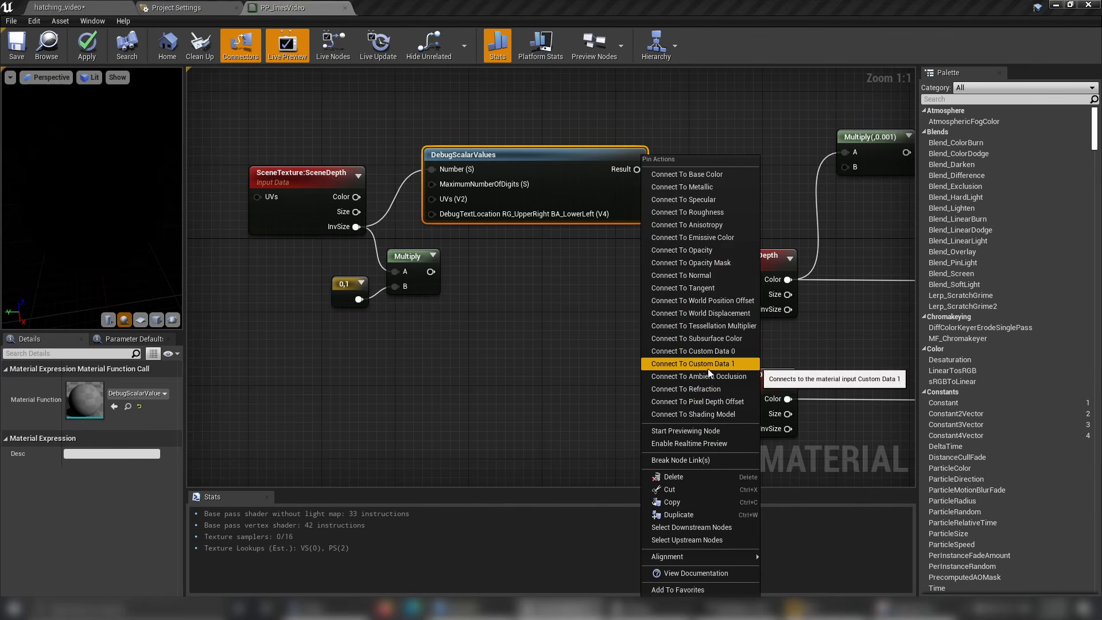
pyautogui.click(731, 238)
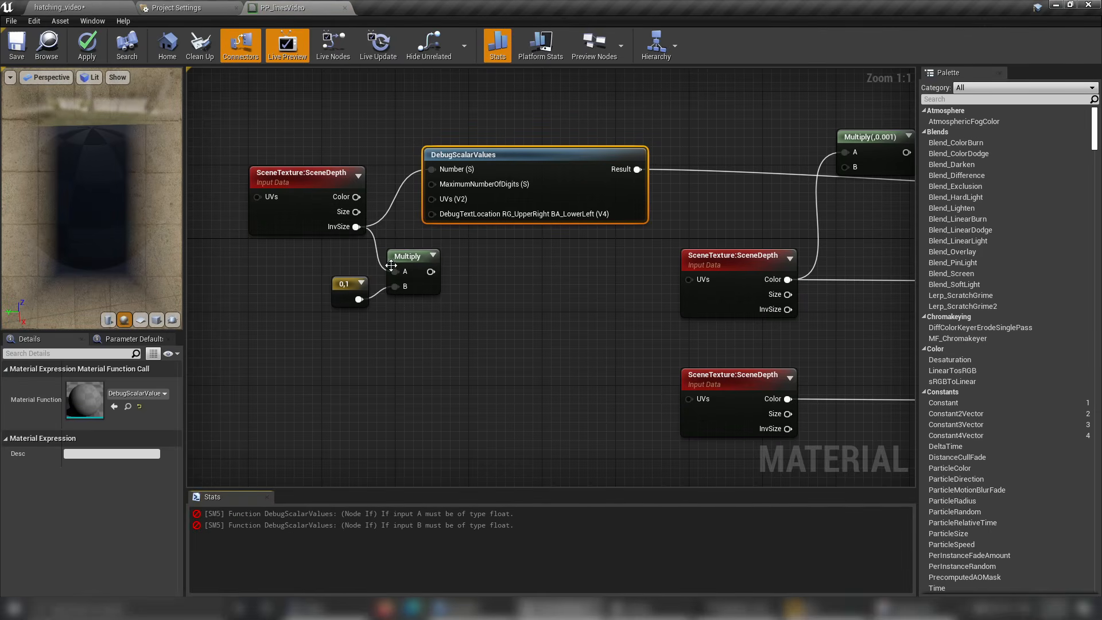
# Delete the DebugScalarValues node from the material graph.
pyautogui.moveTo(356, 226); pyautogui.dragTo(367, 109)
pyautogui.click(603, 139)
pyautogui.click(611, 152)
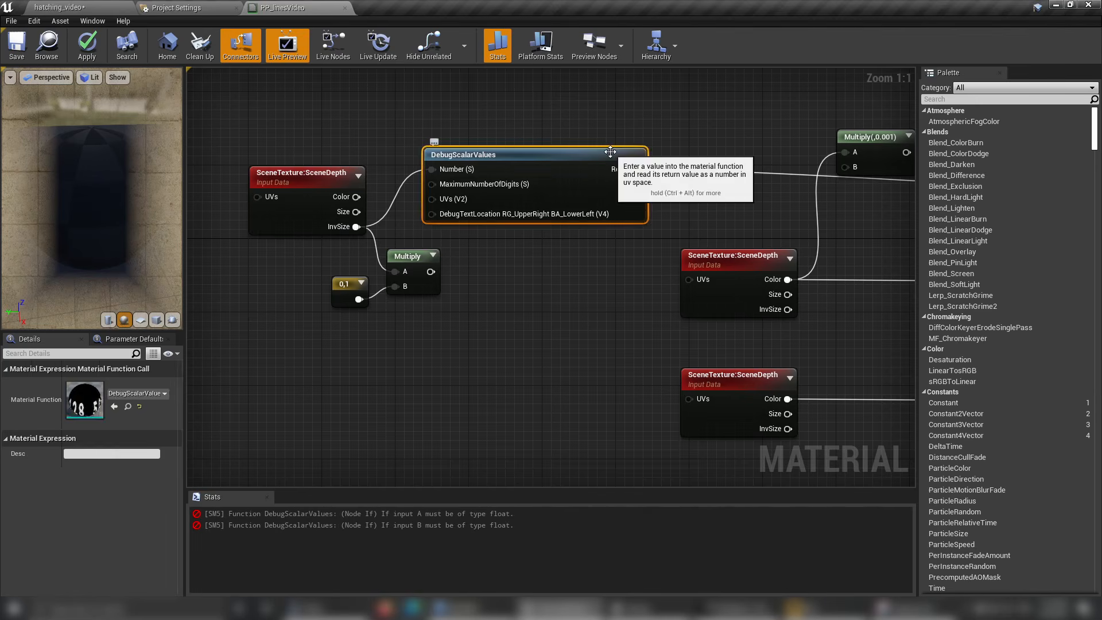
pyautogui.press('Delete')
# Add a DebugFloat2Values node fed by the leftmost SceneDepth's InvSize and connect its ColorCodedOutput to Emissive Color.
pyautogui.moveTo(356, 227); pyautogui.dragTo(426, 159)
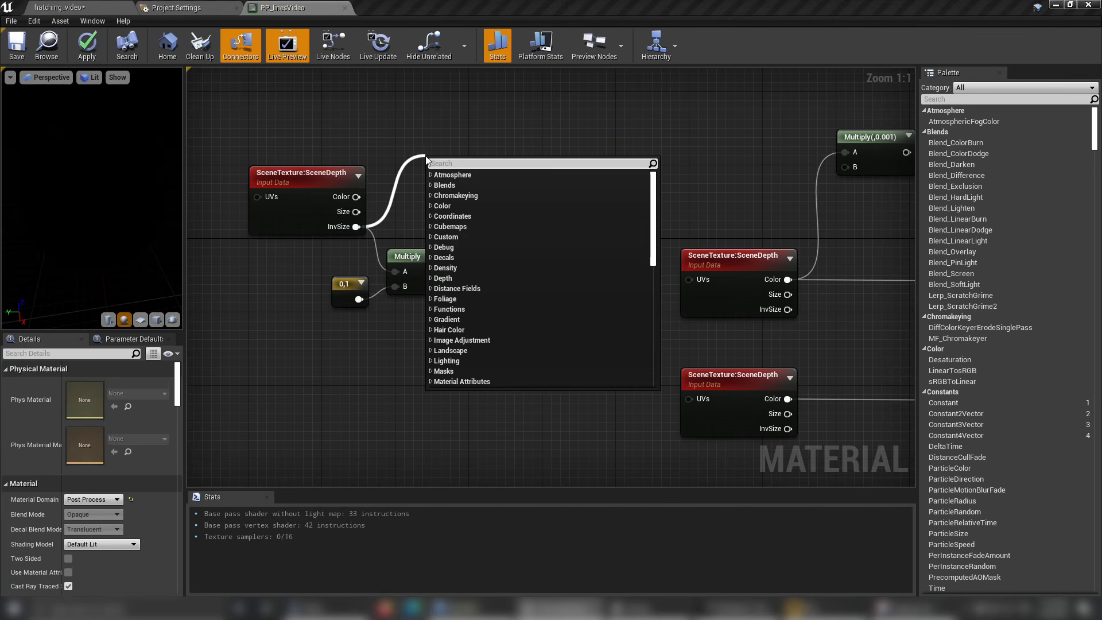
pyautogui.write('deb')
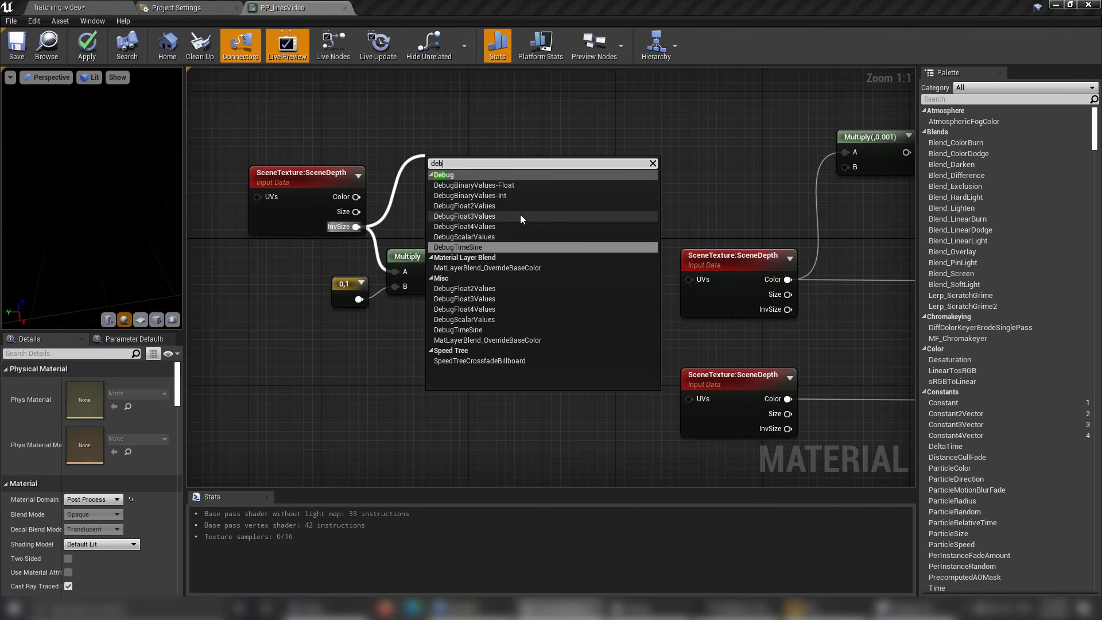
pyautogui.click(520, 210)
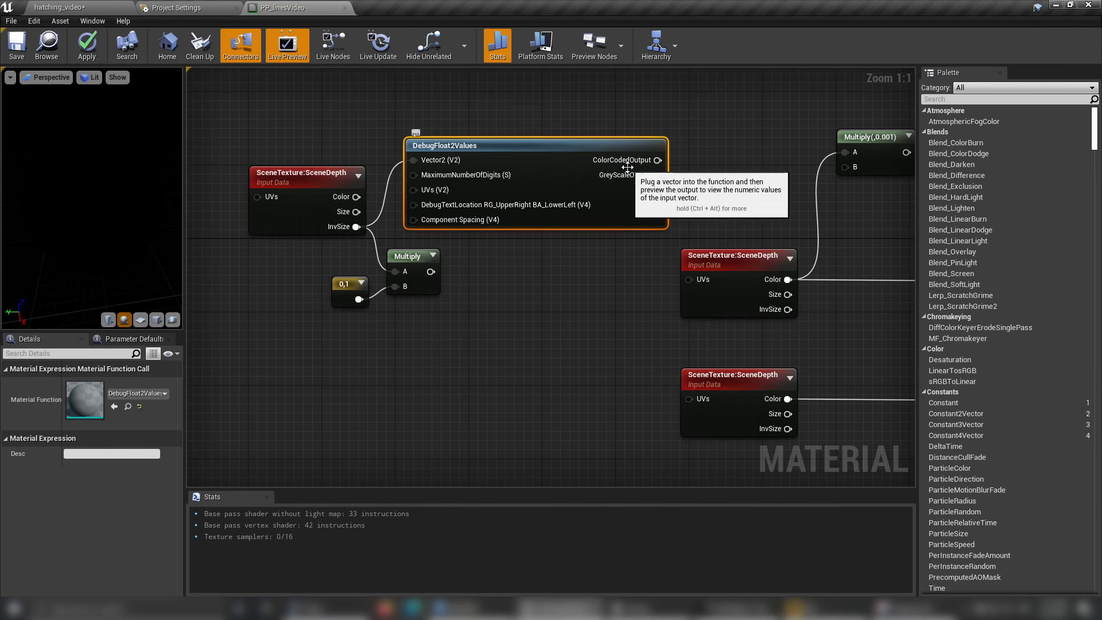
pyautogui.rightClick(658, 159)
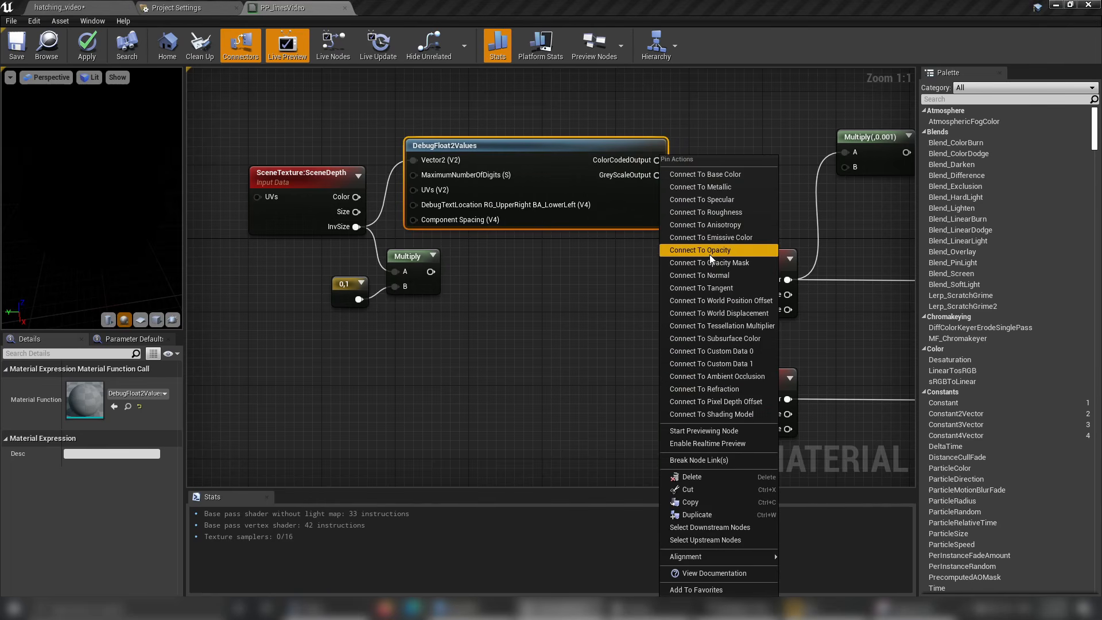
pyautogui.click(717, 237)
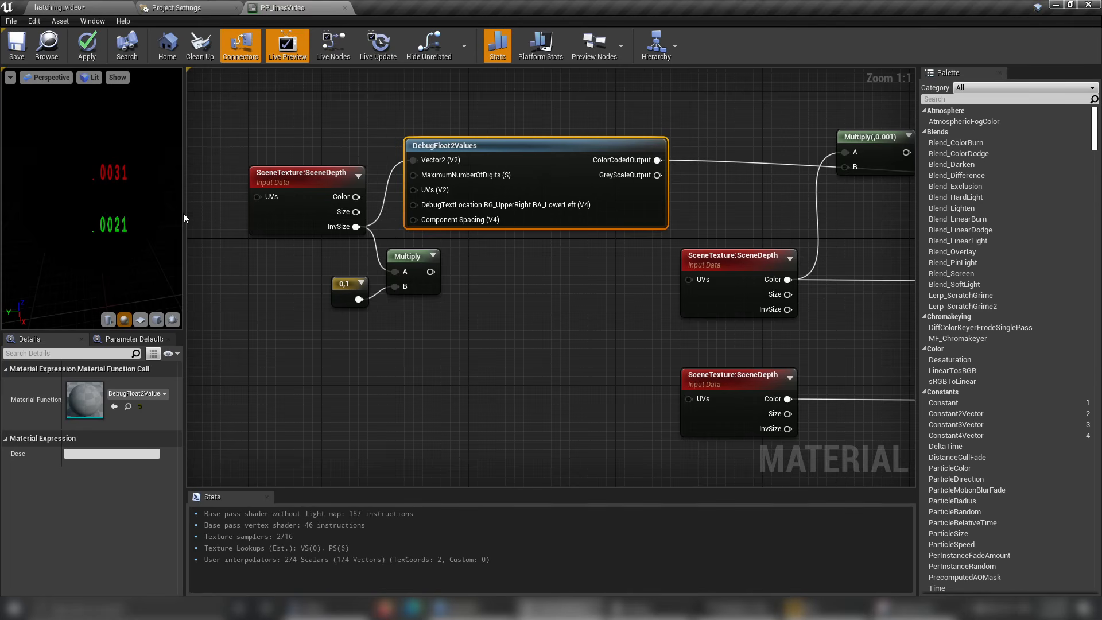
# In the hatching_video level, add a Post Process Materials array element to the PostProcessVolume and assign PP_linesVideo as its asset.
pyautogui.click(95, 8)
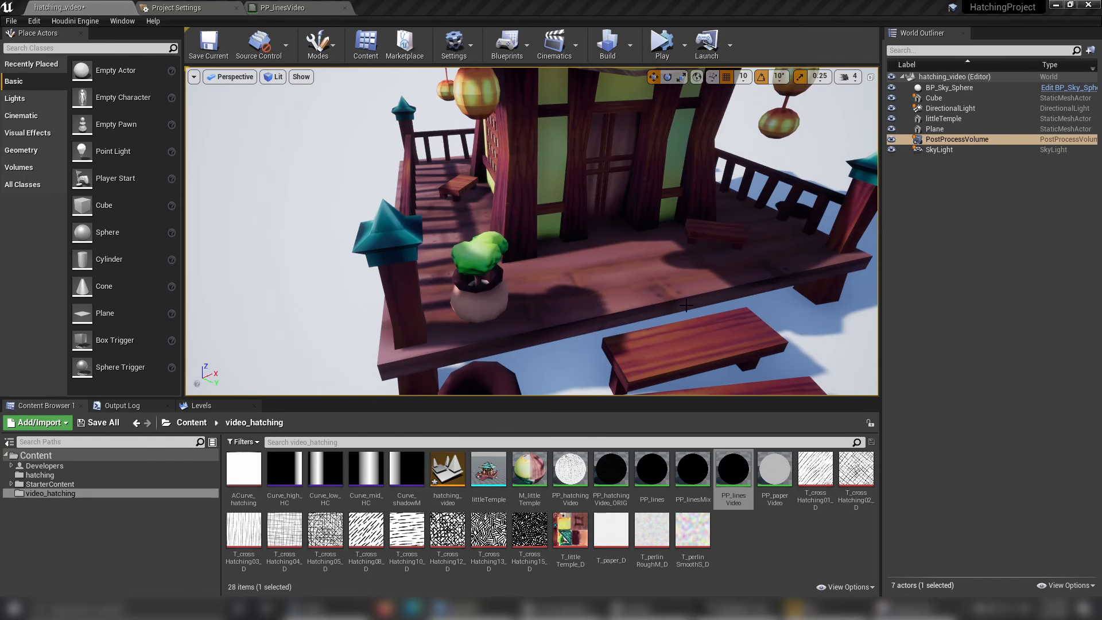
pyautogui.click(966, 140)
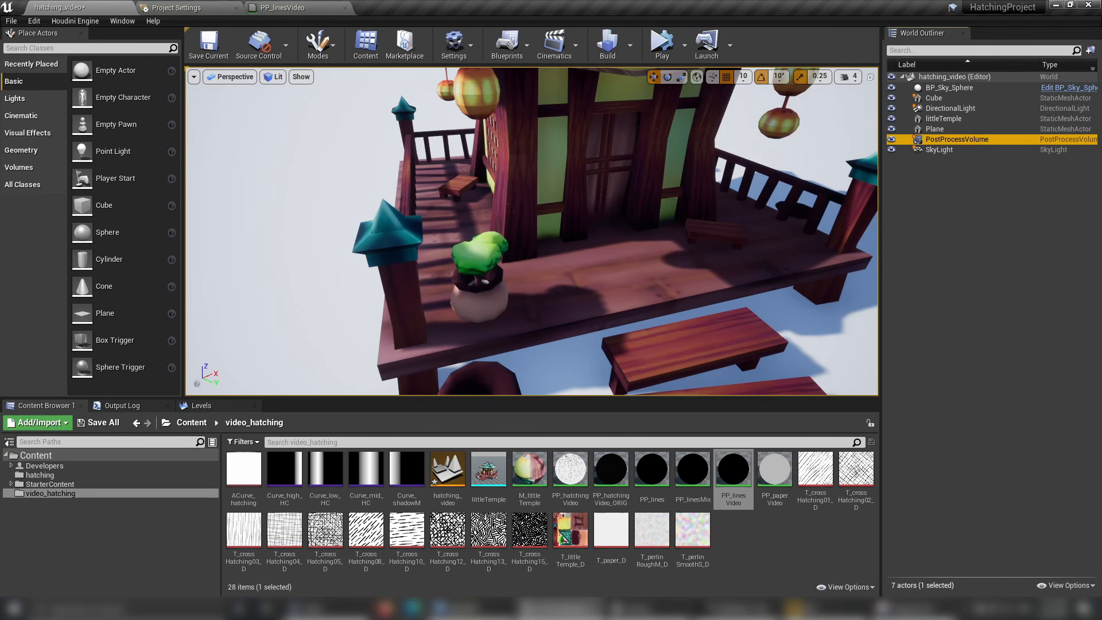
pyautogui.moveTo(905, 1); pyautogui.dragTo(938, 65)
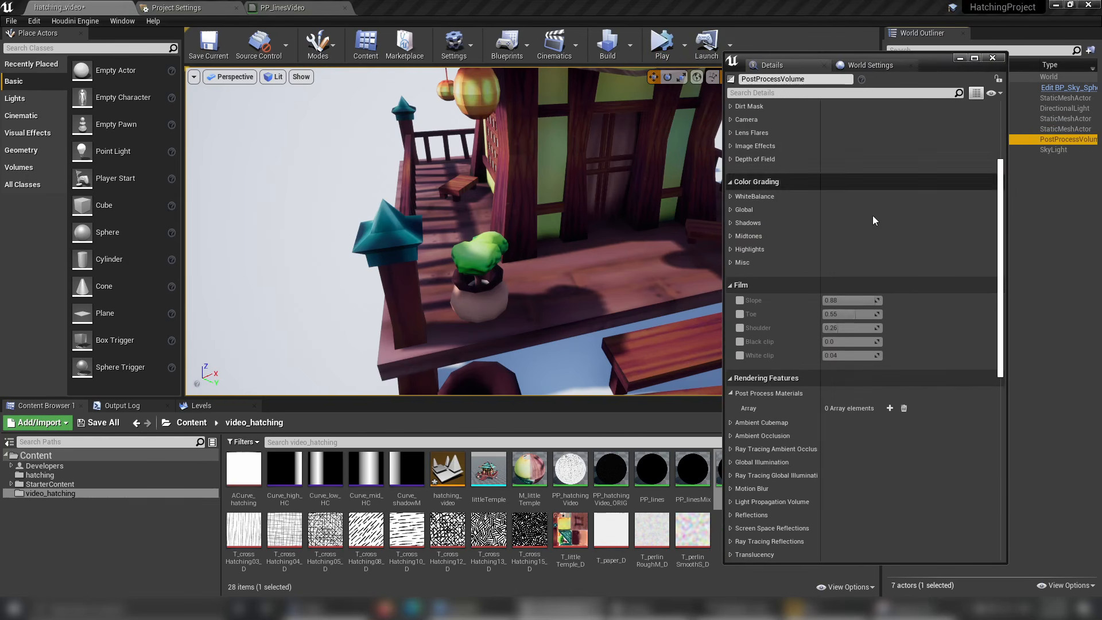
pyautogui.scroll(-3, 875, 307)
pyautogui.click(890, 354)
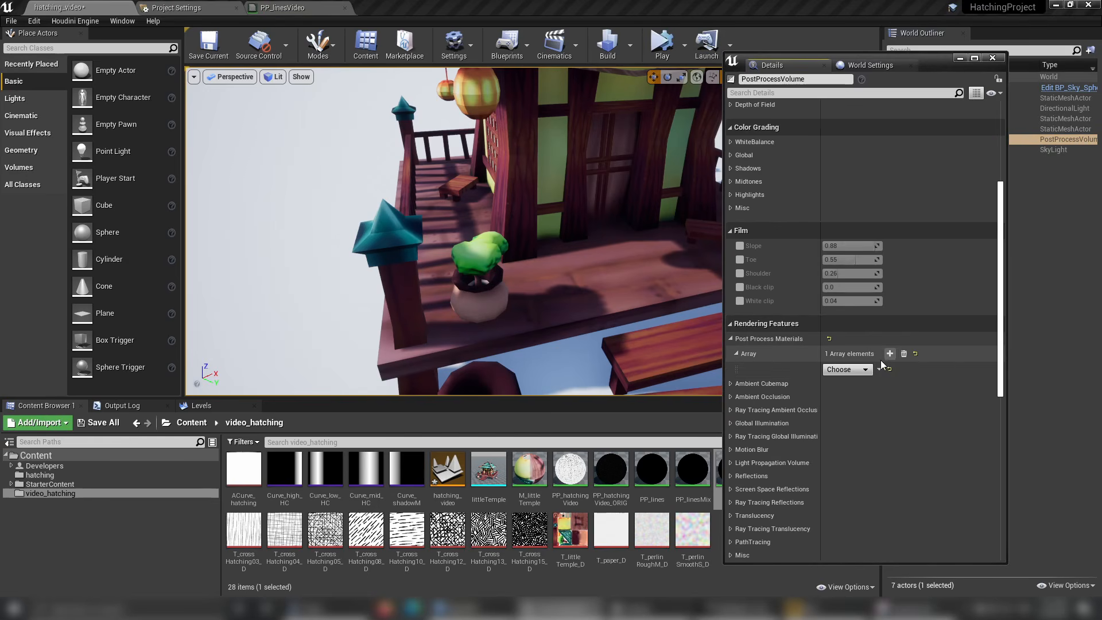
pyautogui.click(855, 369)
pyautogui.click(864, 401)
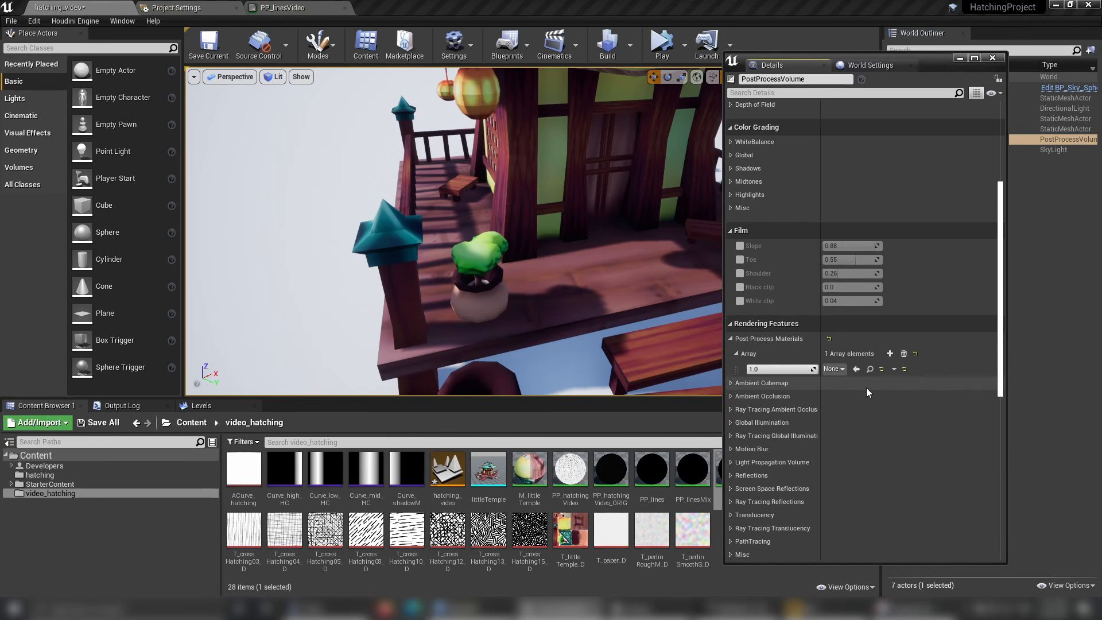
pyautogui.click(836, 372)
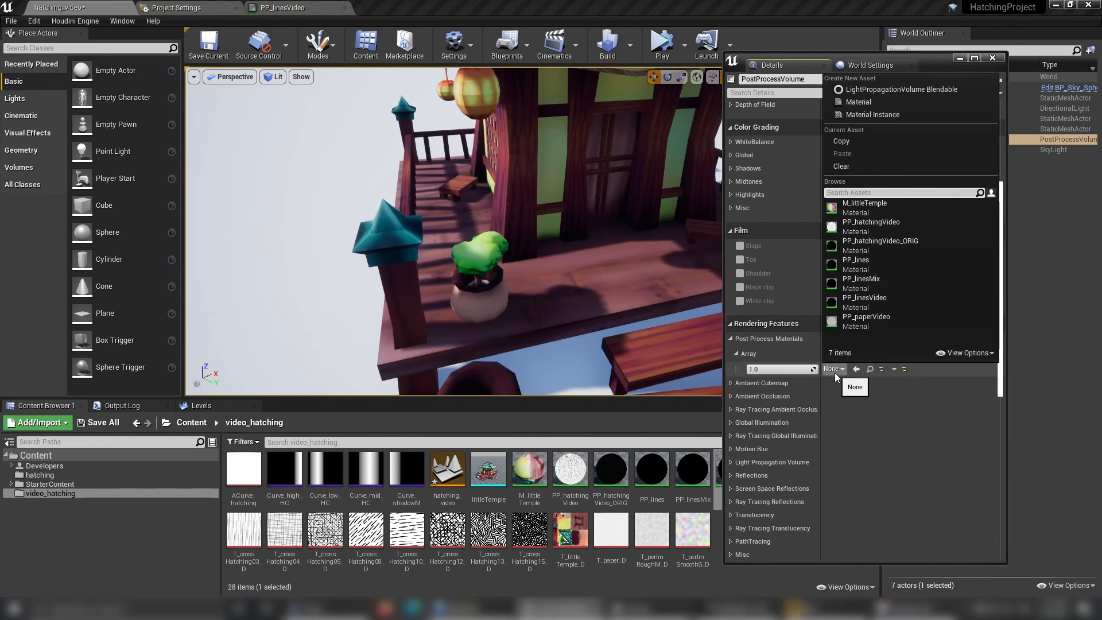
pyautogui.click(861, 301)
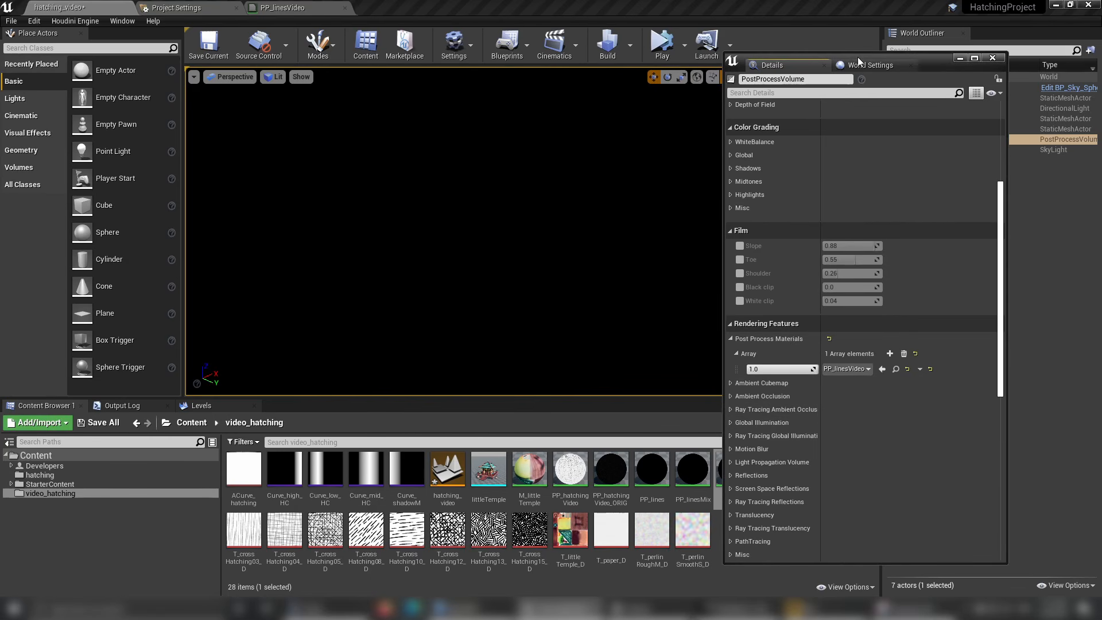
pyautogui.moveTo(991, 63); pyautogui.dragTo(995, 66)
pyautogui.click(996, 61)
# Save the PP_linesVideo material and compare its debug values between the level viewport and the material preview.
pyautogui.click(281, 8)
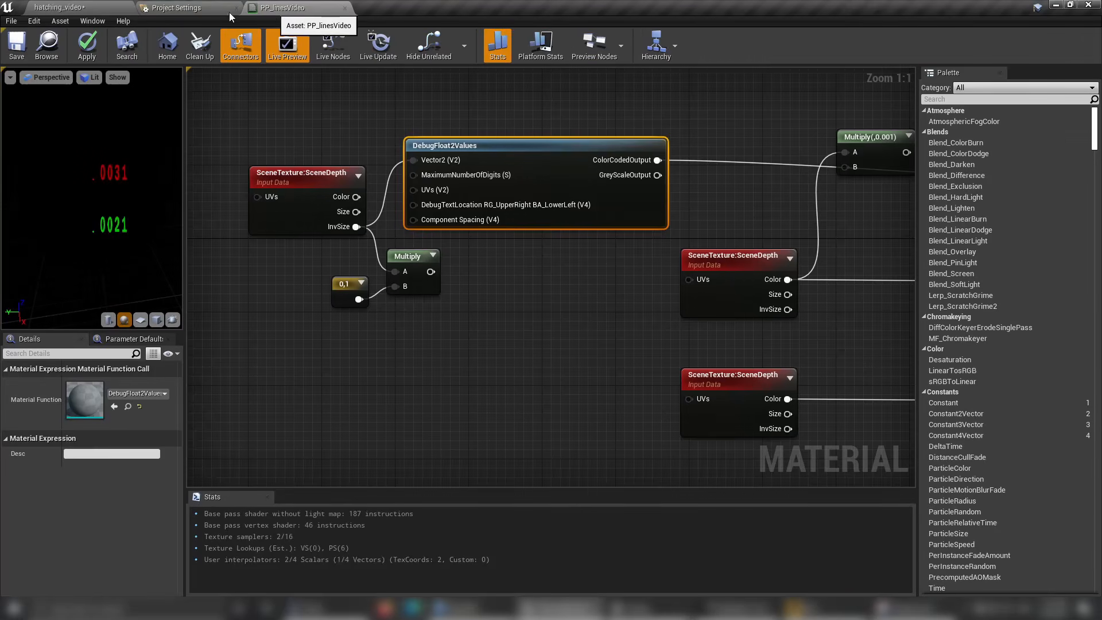
pyautogui.hotkey('ctrl', 's')
pyautogui.click(86, 9)
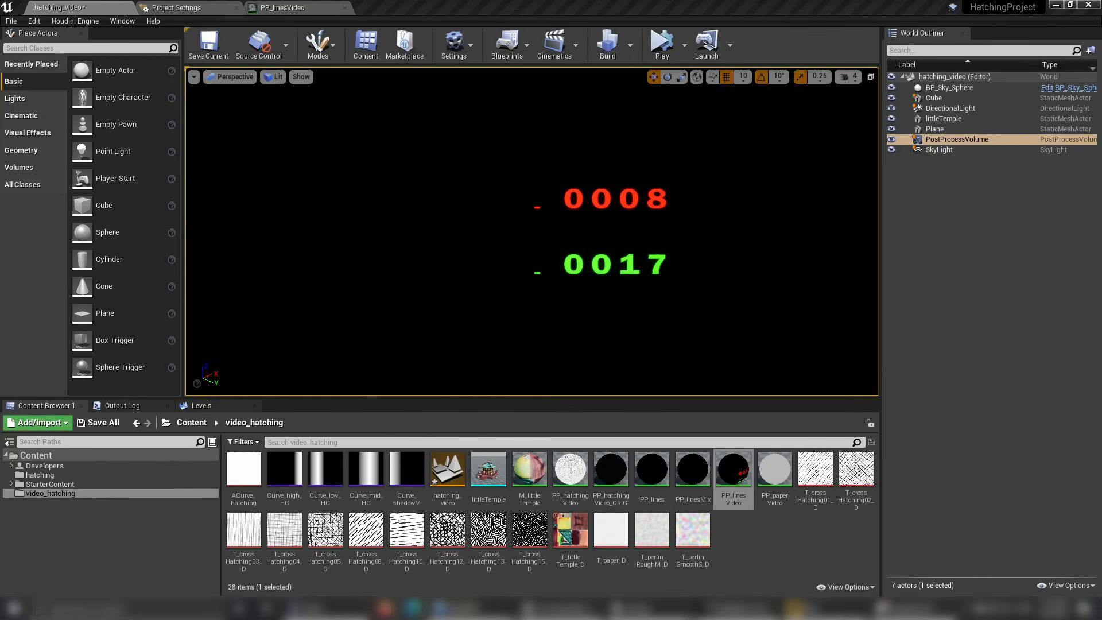
pyautogui.click(307, 11)
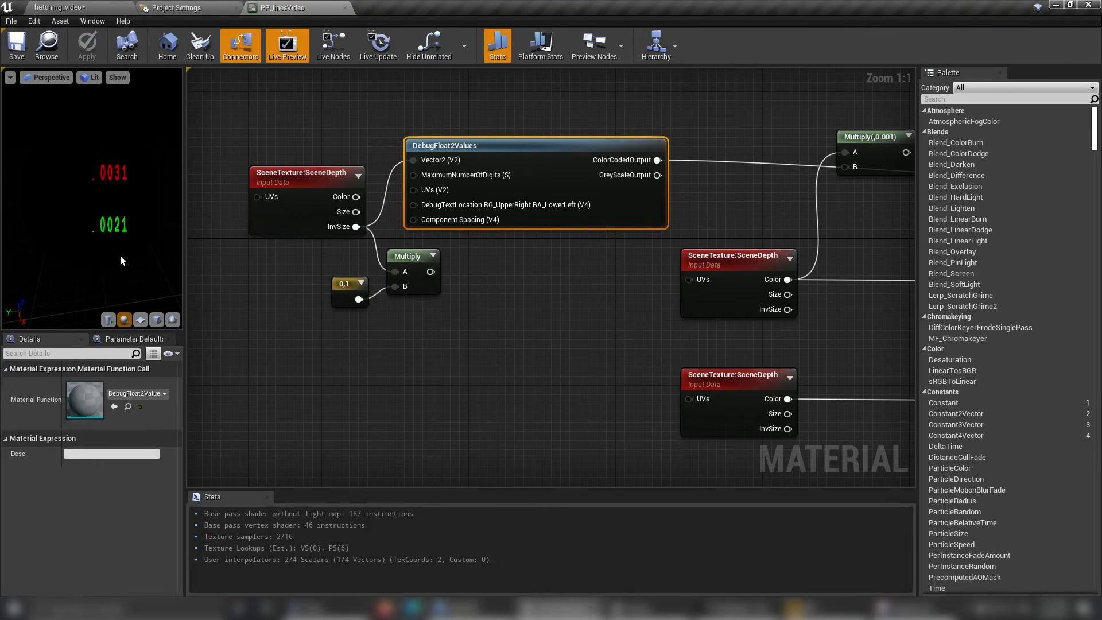
pyautogui.click(86, 8)
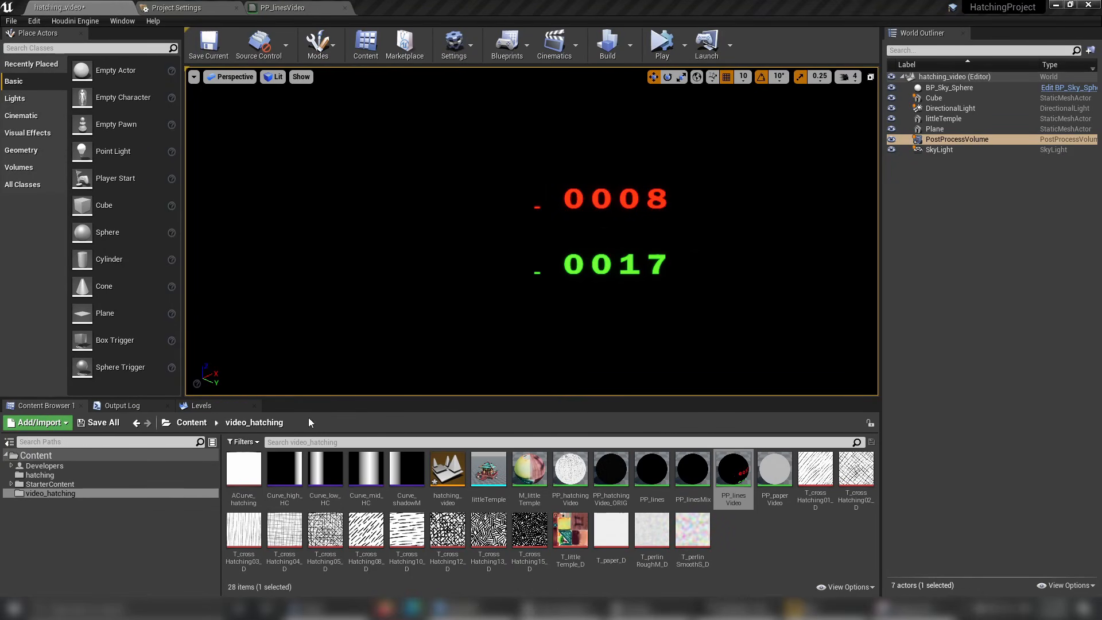
# Play the level in a new editor window, resize that window to examine how the debug values respond, and close it.
pyautogui.click(671, 50)
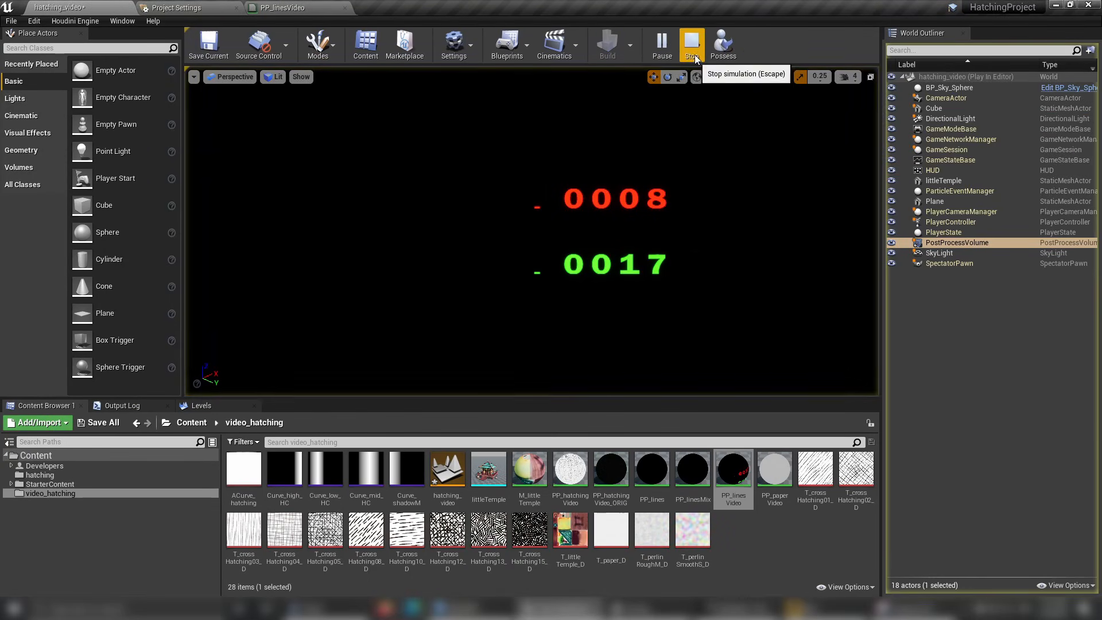
pyautogui.press('Escape')
pyautogui.click(683, 45)
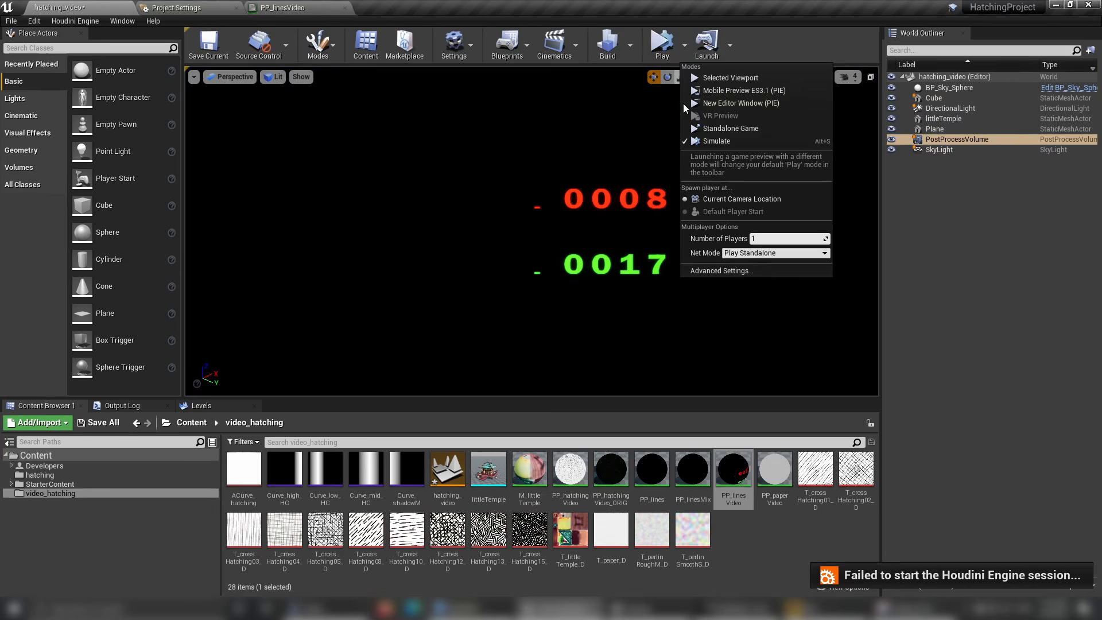
pyautogui.click(759, 104)
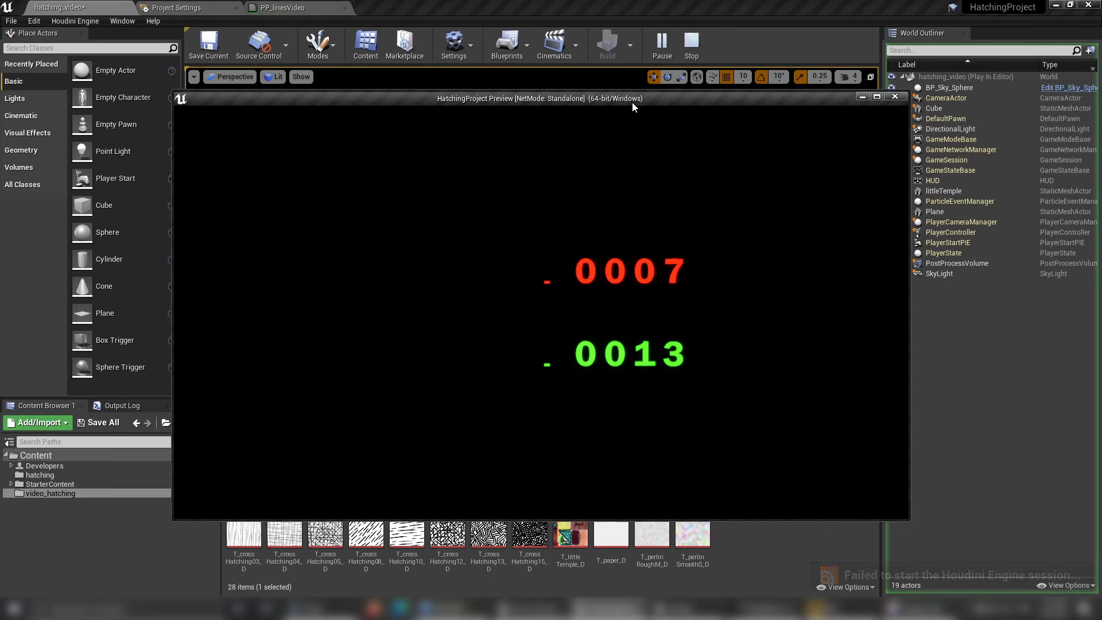
pyautogui.moveTo(632, 102); pyautogui.dragTo(573, 89)
pyautogui.moveTo(863, 512); pyautogui.dragTo(294, 375)
pyautogui.moveTo(539, 386); pyautogui.dragTo(385, 550)
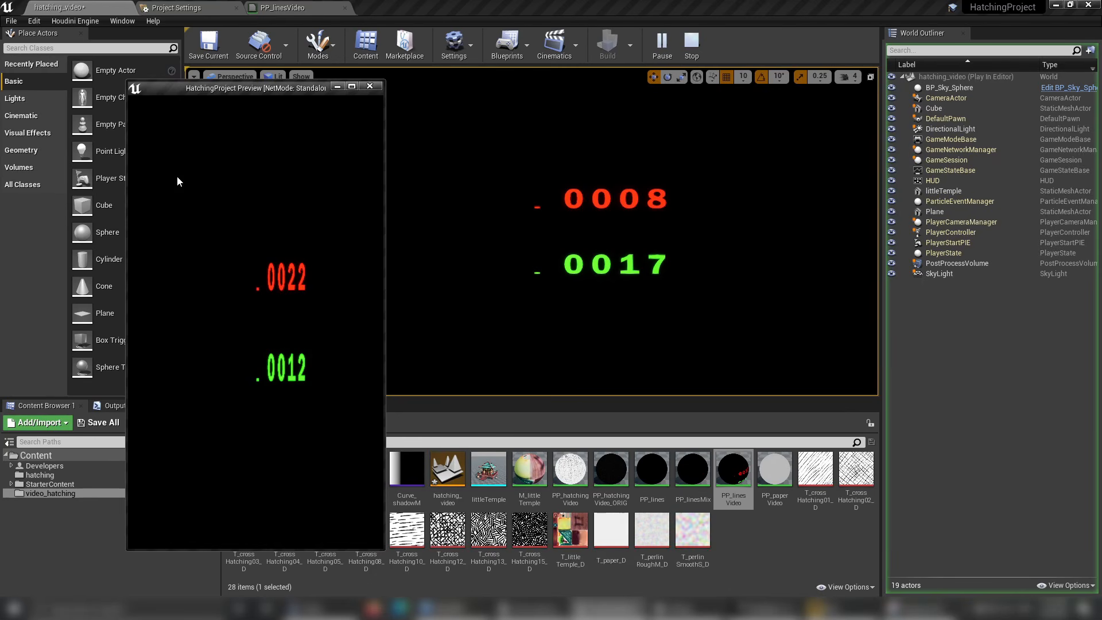
pyautogui.click(370, 86)
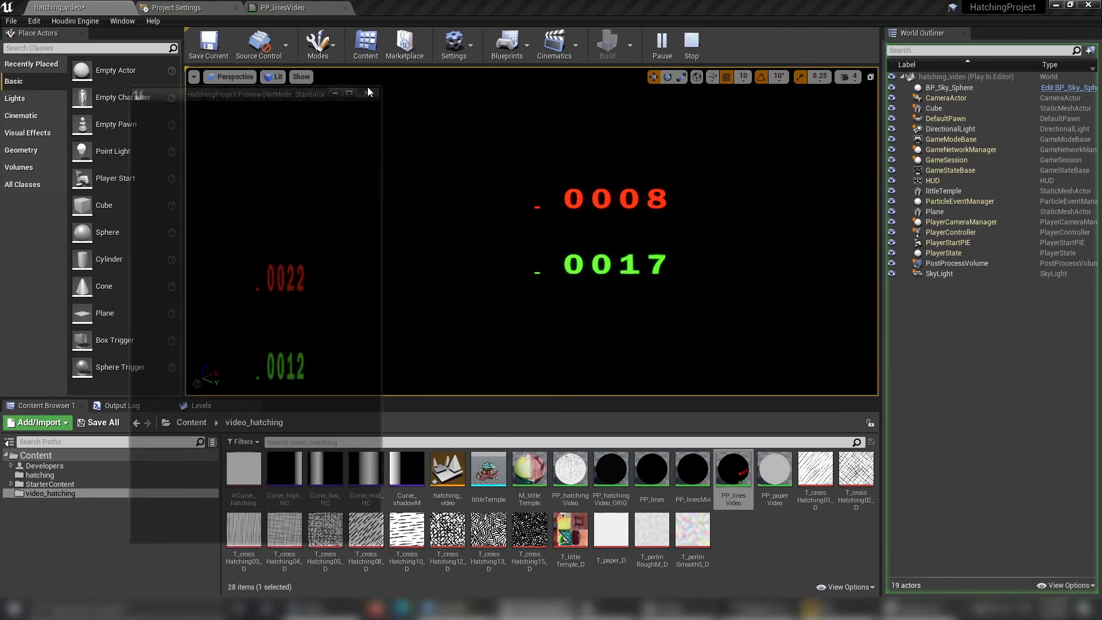
# Return to the PP_linesVideo graph and delete the DebugFloat2Values node.
pyautogui.click(299, 13)
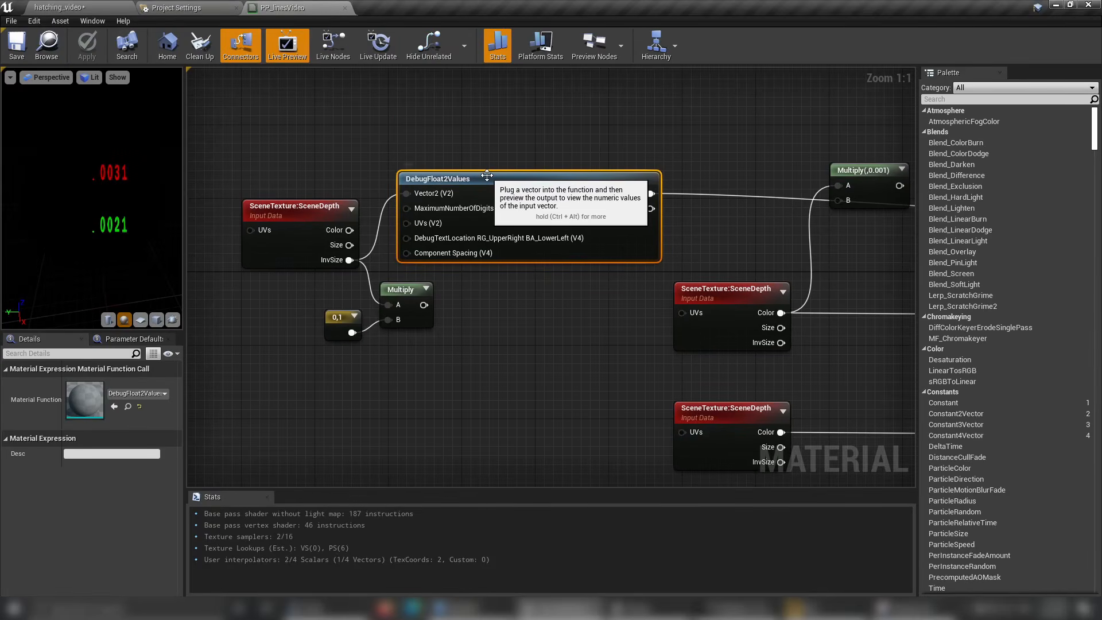
pyautogui.press('Delete')
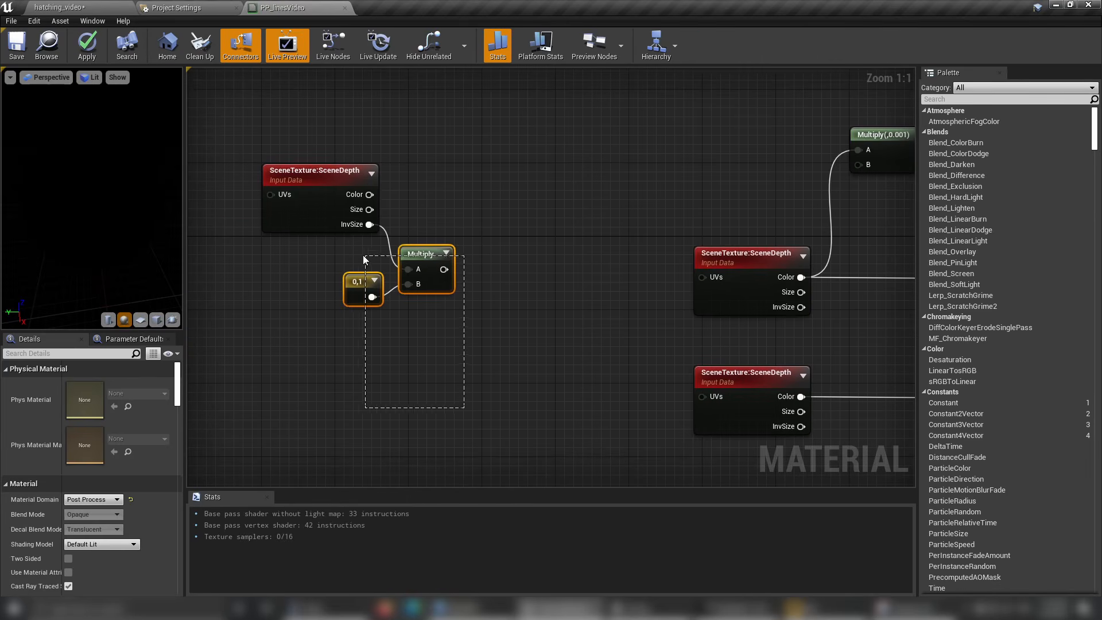
pyautogui.moveTo(364, 260); pyautogui.dragTo(349, 261)
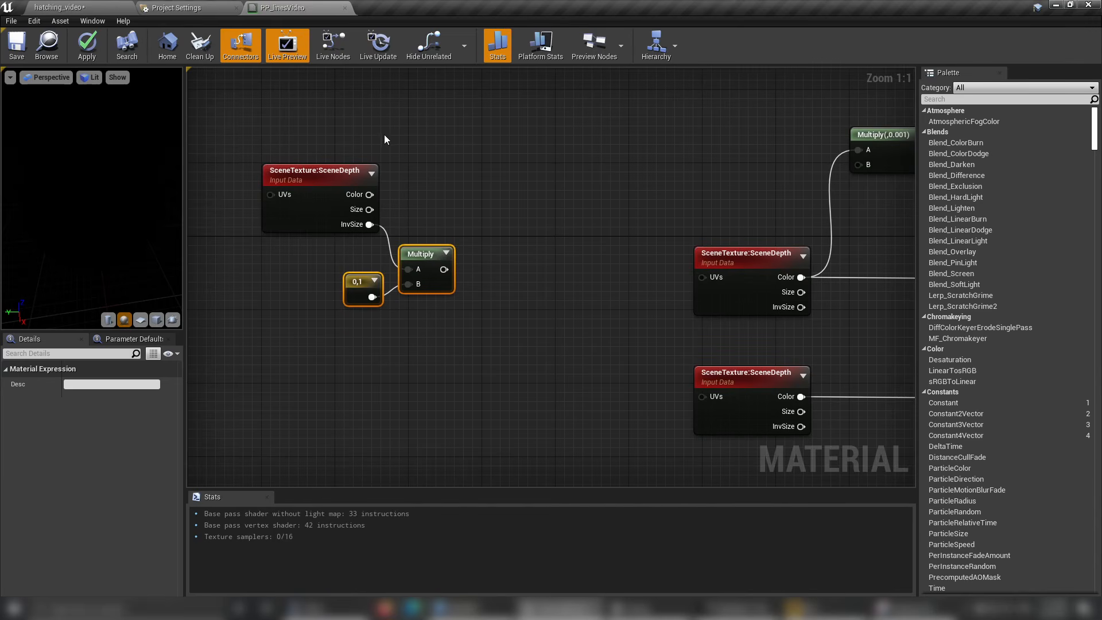
# Create an Add node from the output of the Multiply that combines InvSize and the 0,1 vector.
pyautogui.moveTo(451, 286); pyautogui.dragTo(527, 228)
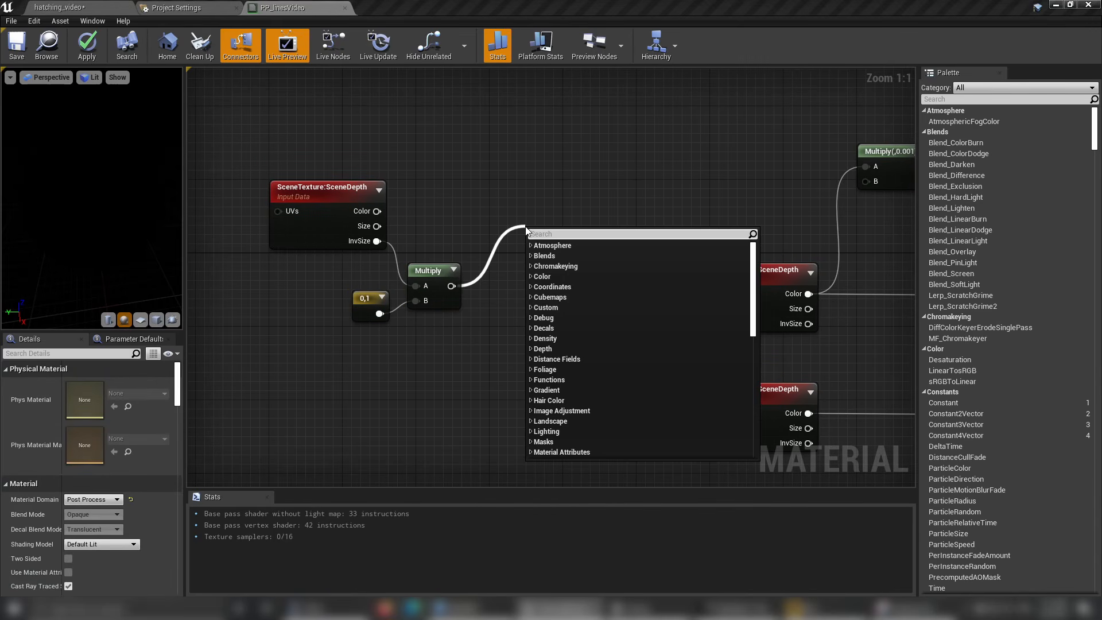
pyautogui.write('add')
pyautogui.press('Return')
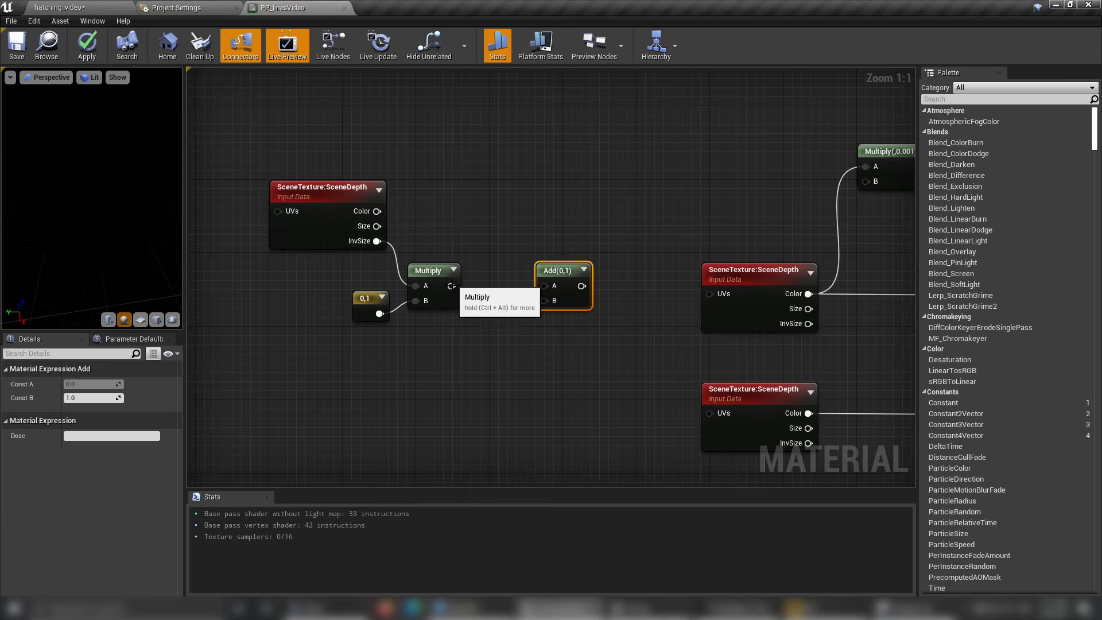
# Add a TextureCoordinate node and wire it into the Add node's A input, with the Multiply in B.
pyautogui.moveTo(451, 285); pyautogui.dragTo(557, 319)
pyautogui.write('texture')
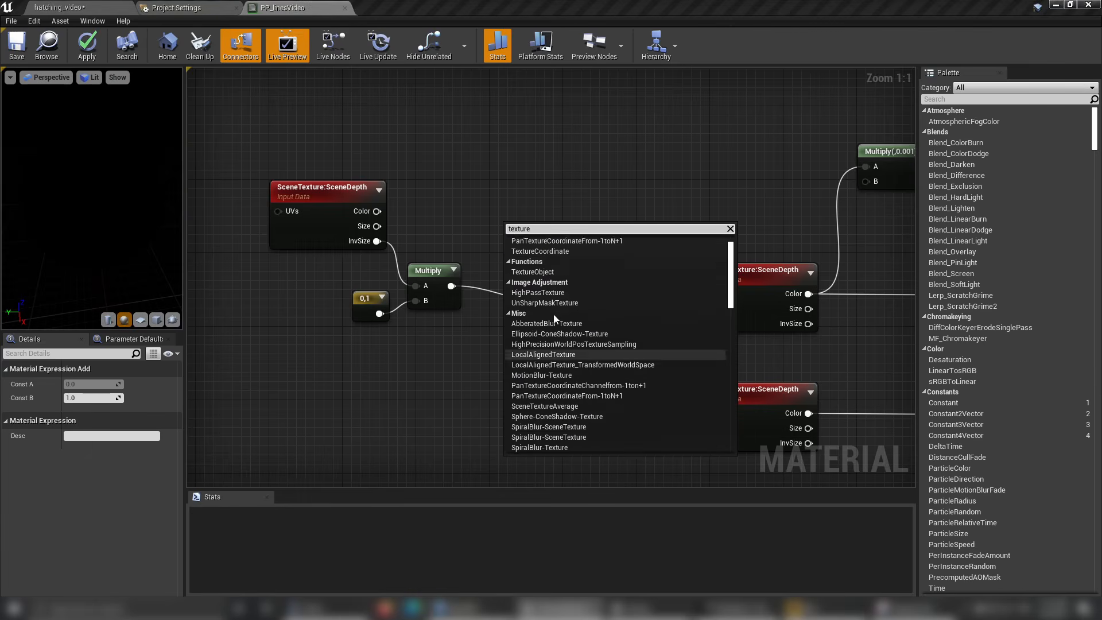
pyautogui.scroll(1, 555, 319)
pyautogui.click(542, 272)
pyautogui.moveTo(509, 240); pyautogui.dragTo(473, 228)
pyautogui.moveTo(511, 230); pyautogui.dragTo(544, 286)
pyautogui.scroll(-2, 628, 320)
# Select the whole UV offset node group and move it closer to the two SceneDepth sample nodes.
pyautogui.moveTo(627, 319); pyautogui.dragTo(567, 271, button='right')
pyautogui.moveTo(517, 301); pyautogui.dragTo(359, 253)
pyautogui.moveTo(604, 282); pyautogui.dragTo(499, 279, button='right')
pyautogui.scroll(1, 510, 242)
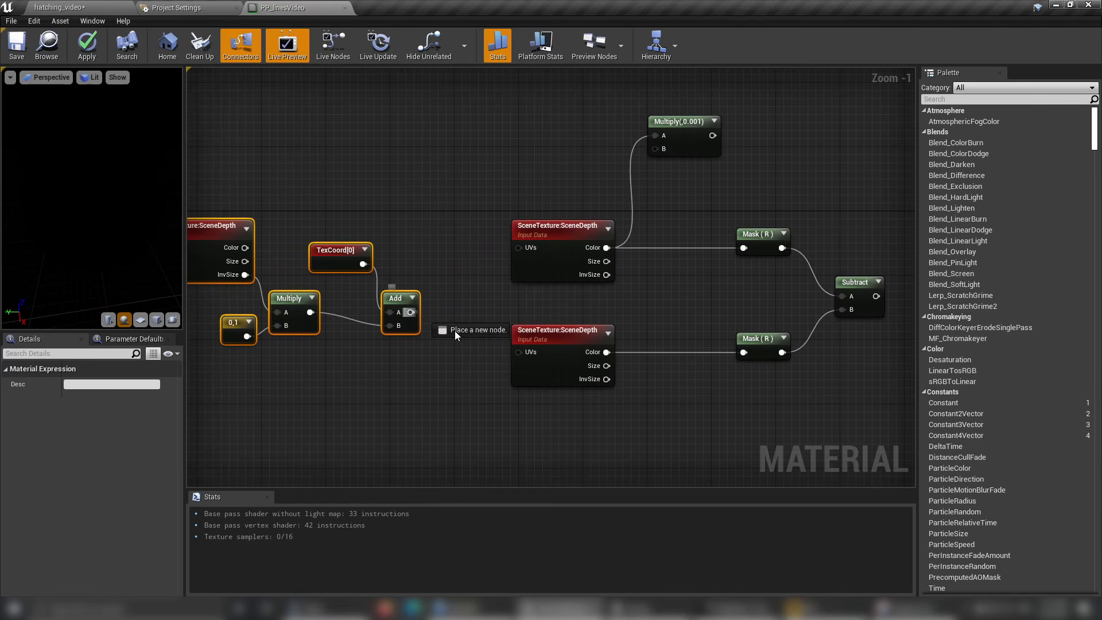
# Wire the Add output into the lower SceneDepth node's UVs and connect the Subtract output to Emissive Color.
pyautogui.moveTo(527, 361); pyautogui.dragTo(527, 360)
pyautogui.moveTo(756, 397); pyautogui.dragTo(584, 406, button='right')
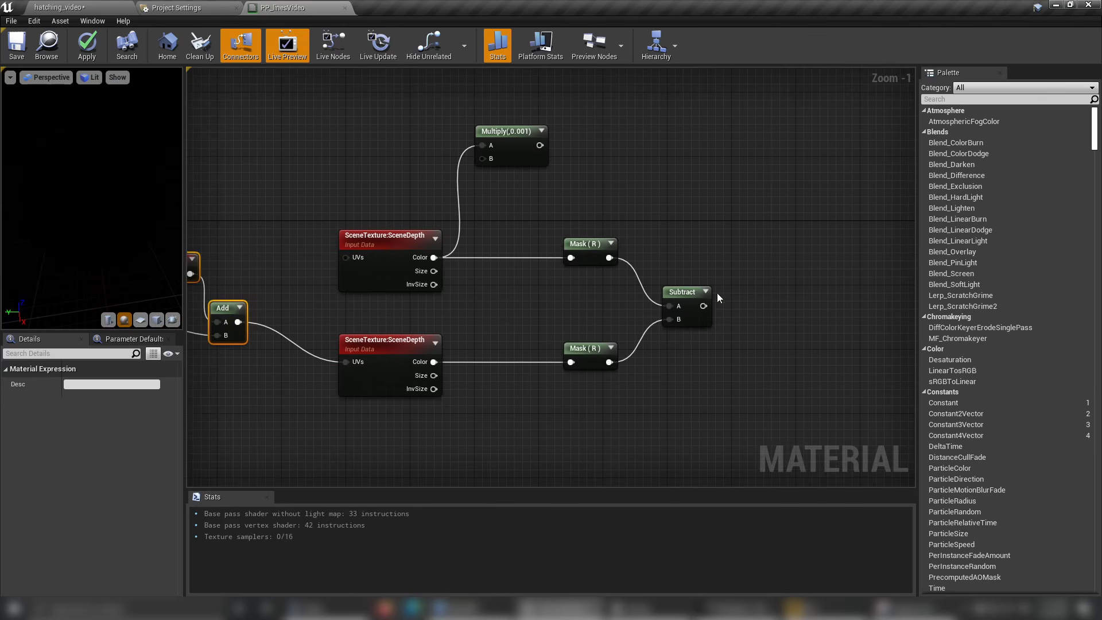
pyautogui.rightClick(703, 306)
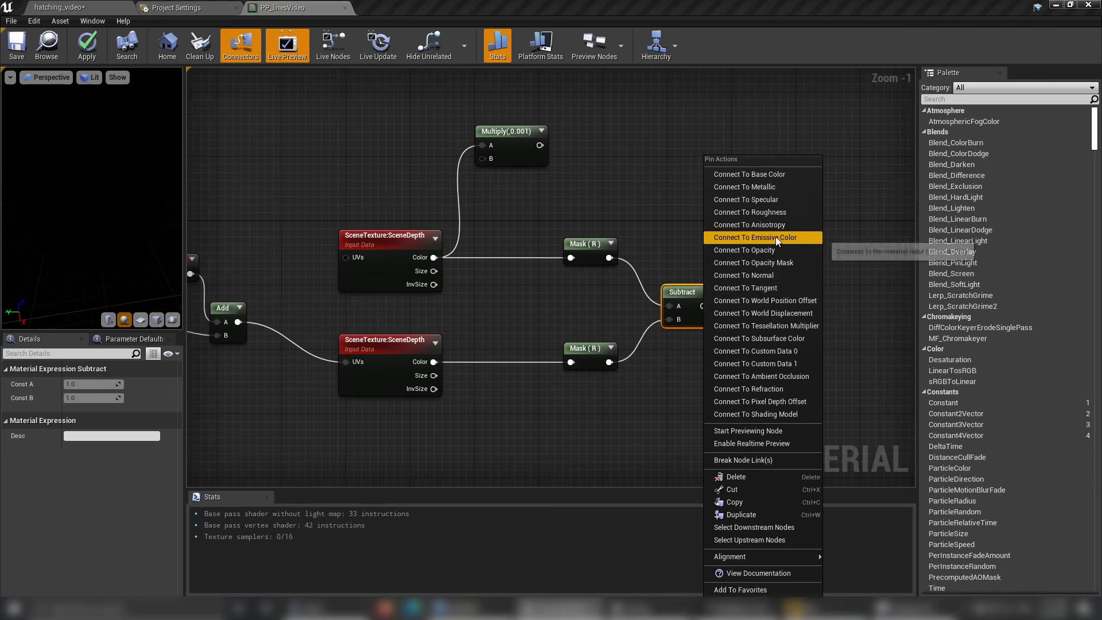
pyautogui.click(752, 238)
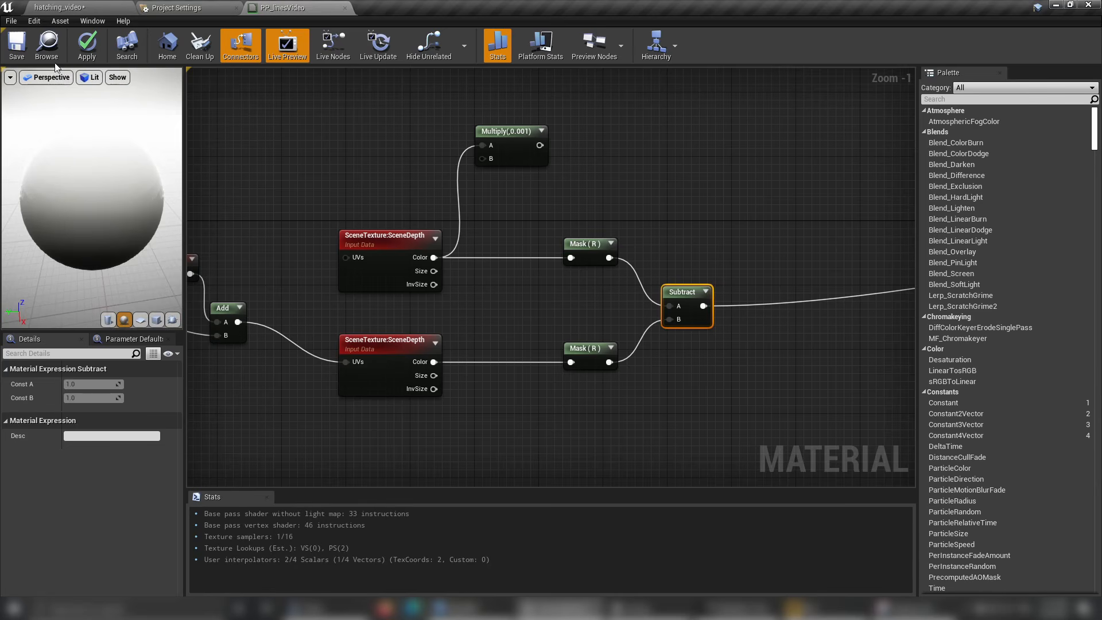
# Save the PP_linesVideo material and inspect its effect on the temple in the hatching_video level viewport.
pyautogui.hotkey('ctrl', 's')
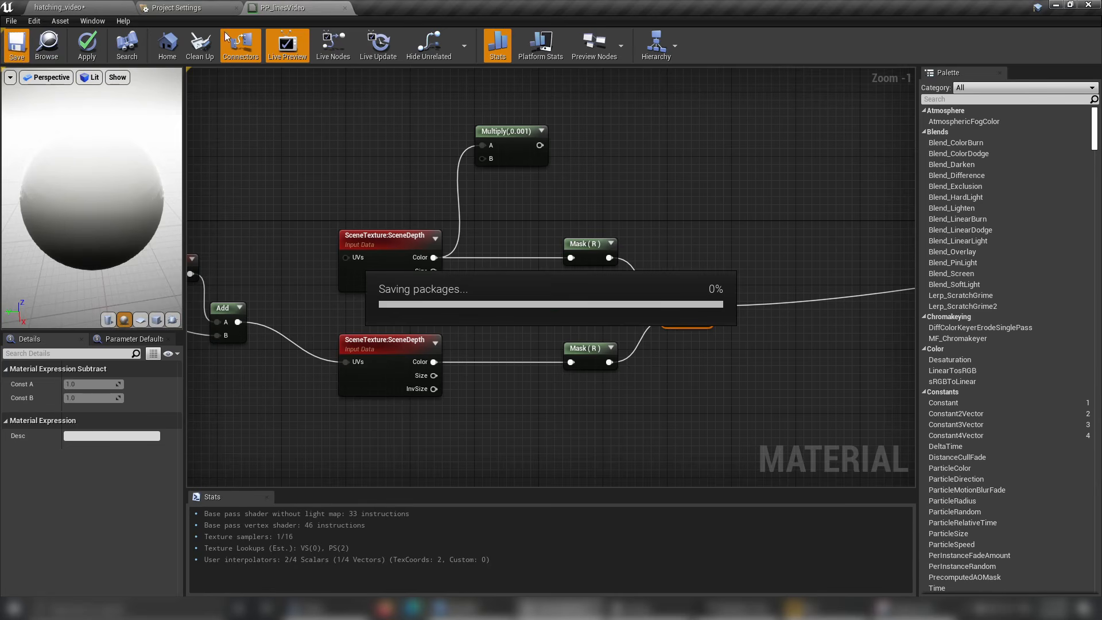
pyautogui.moveTo(505, 226); pyautogui.dragTo(719, 190, button='right')
pyautogui.scroll(-2, 505, 224)
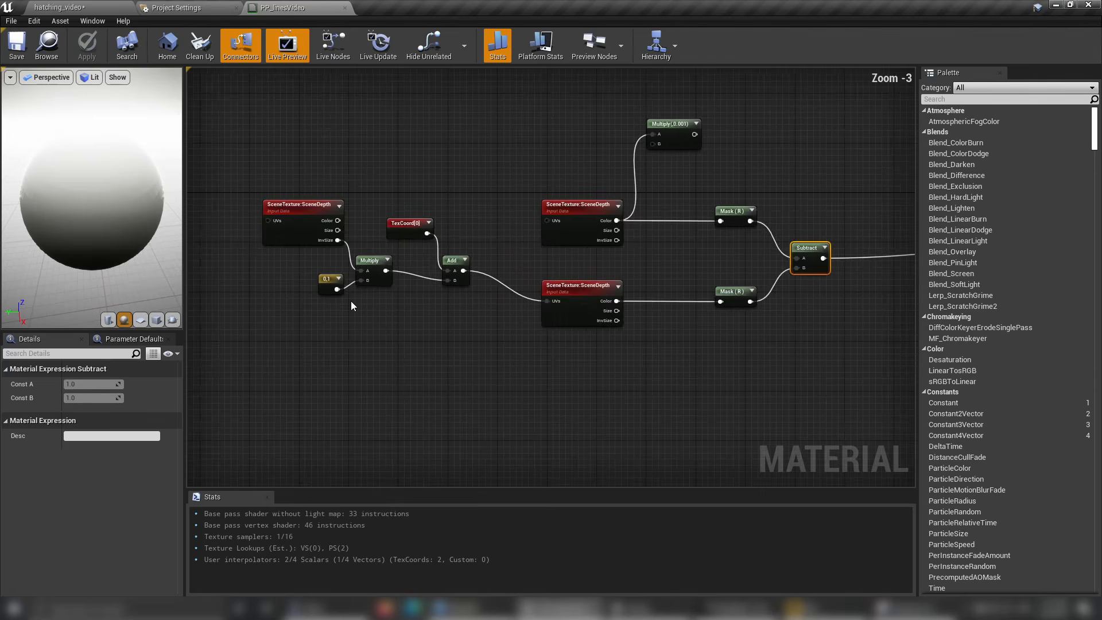
pyautogui.scroll(3, 352, 306)
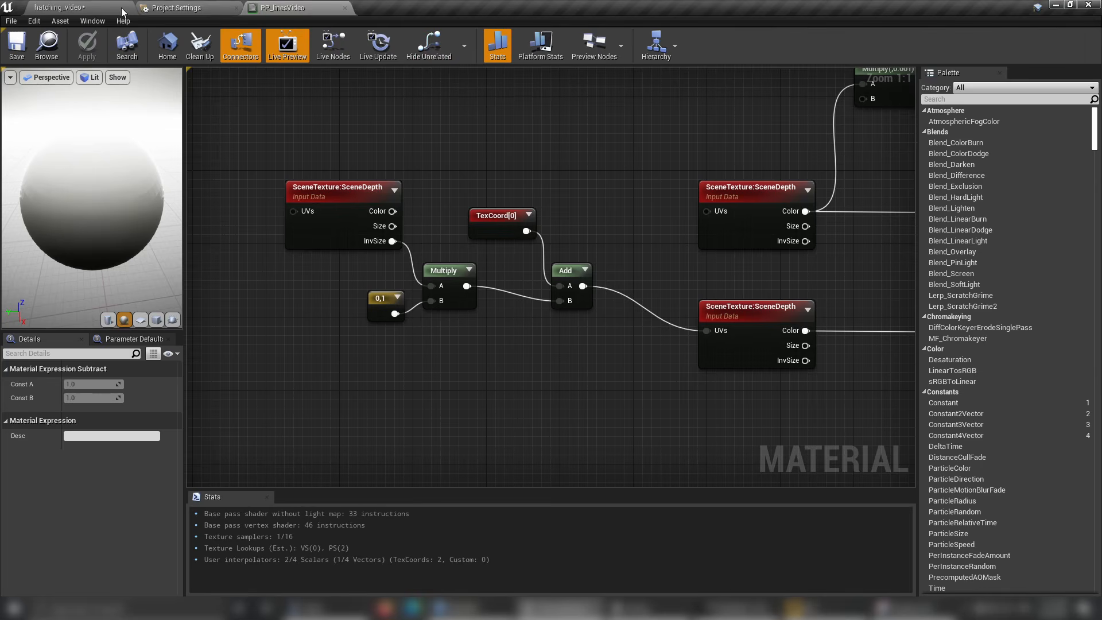
pyautogui.click(91, 13)
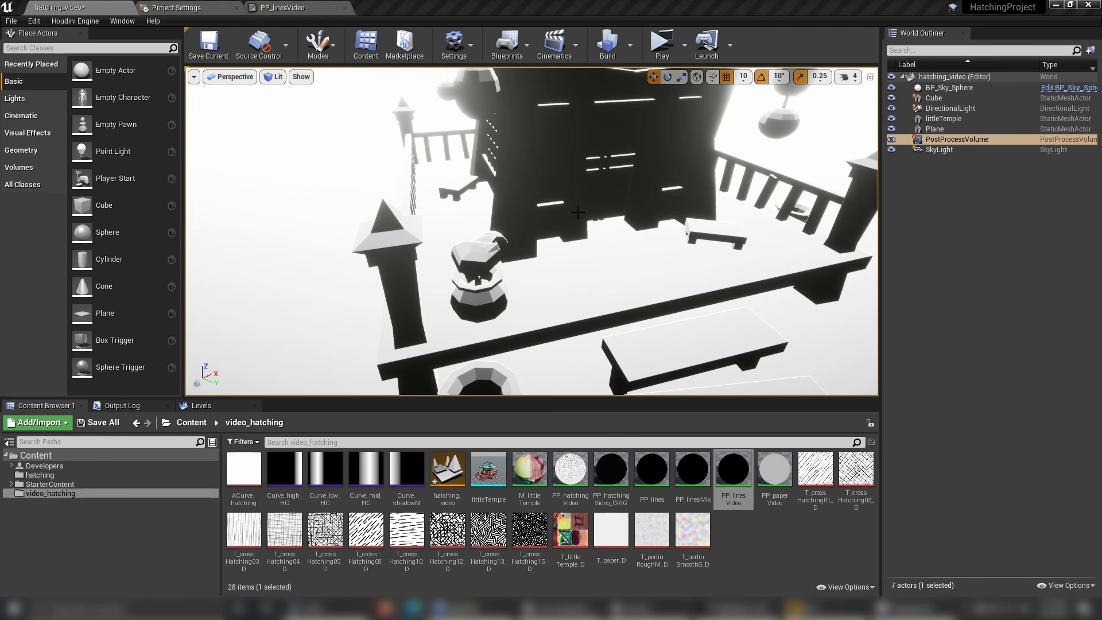
pyautogui.moveTo(562, 198)
pyautogui.mouseDown(button='right')
pyautogui.moveTo(563, 167)
pyautogui.moveTo(566, 201)
pyautogui.mouseUp(button='right')
pyautogui.moveTo(594, 213); pyautogui.dragTo(595, 174, button='middle')
pyautogui.scroll(-5, 595, 188)
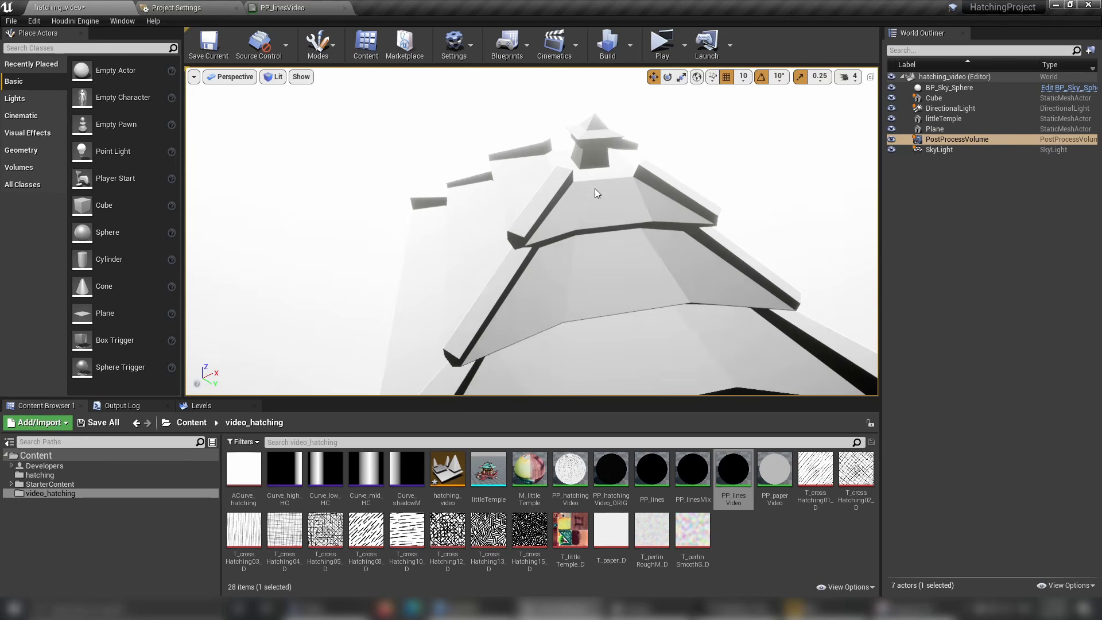
pyautogui.keyDown('alt'); pyautogui.moveTo(587, 226); pyautogui.dragTo(551, 230); pyautogui.keyUp('alt')
pyautogui.moveTo(534, 329)
pyautogui.keyDown('alt'); pyautogui.mouseDown()
pyautogui.moveTo(548, 313)
pyautogui.moveTo(597, 322)
pyautogui.moveTo(583, 333)
pyautogui.moveTo(535, 329)
pyautogui.moveTo(509, 312)
pyautogui.moveTo(529, 322)
pyautogui.mouseUp(); pyautogui.keyUp('alt')
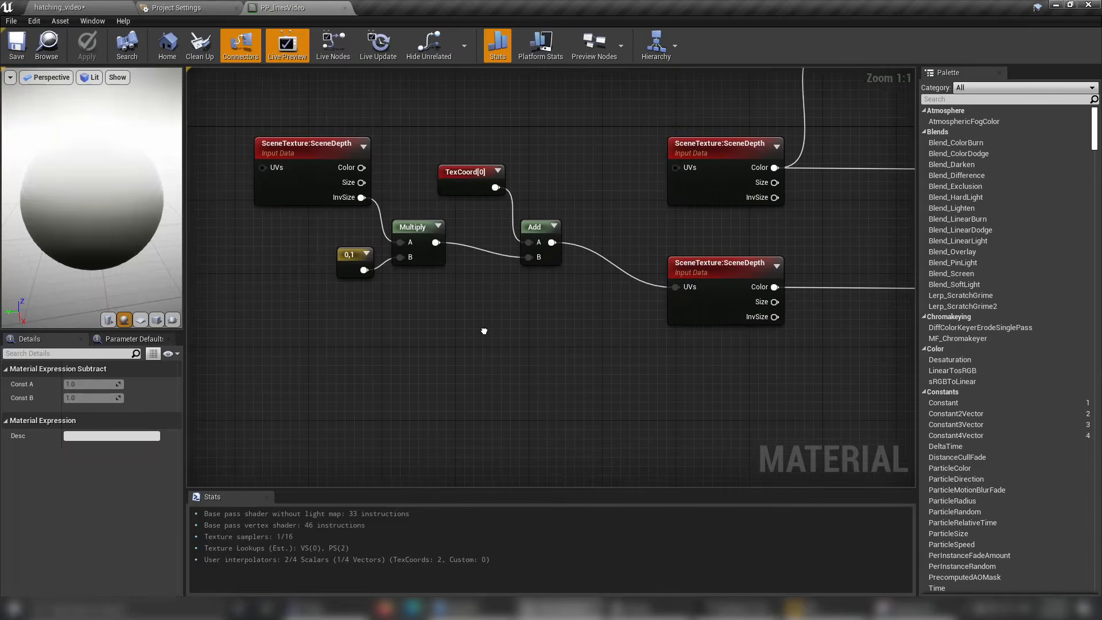
# Return to the PP_linesVideo graph and move the UV offset nodes closer to the lower SceneDepth sample node.
pyautogui.scroll(-3, 488, 325)
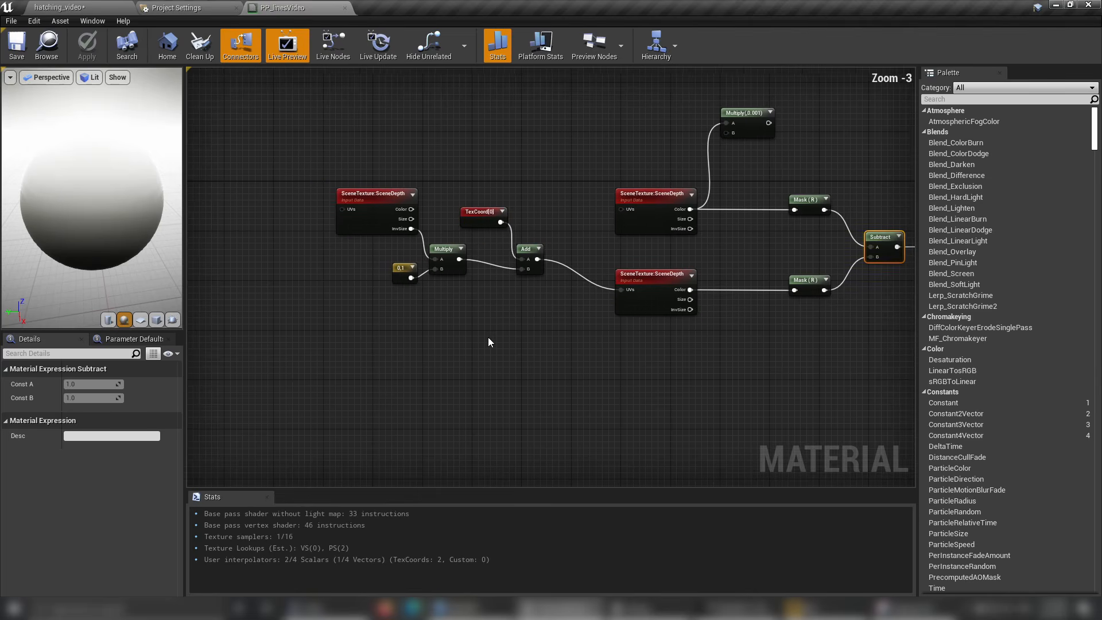
pyautogui.moveTo(511, 248); pyautogui.dragTo(564, 266)
pyautogui.moveTo(453, 208); pyautogui.dragTo(503, 246)
pyautogui.moveTo(280, 147); pyautogui.dragTo(509, 287)
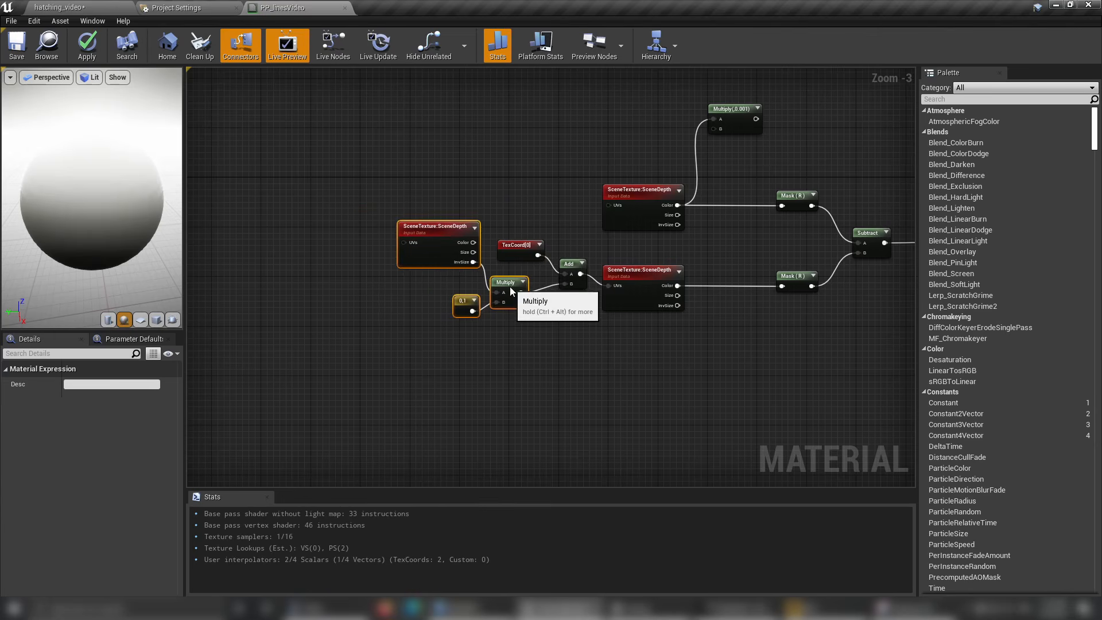
pyautogui.click(651, 367)
pyautogui.moveTo(651, 367); pyautogui.dragTo(594, 373, button='right')
# Delete the unused Multiply(,0.001) node and move all SceneDepth and UV offset nodes closer to the Mask nodes.
pyautogui.click(680, 123)
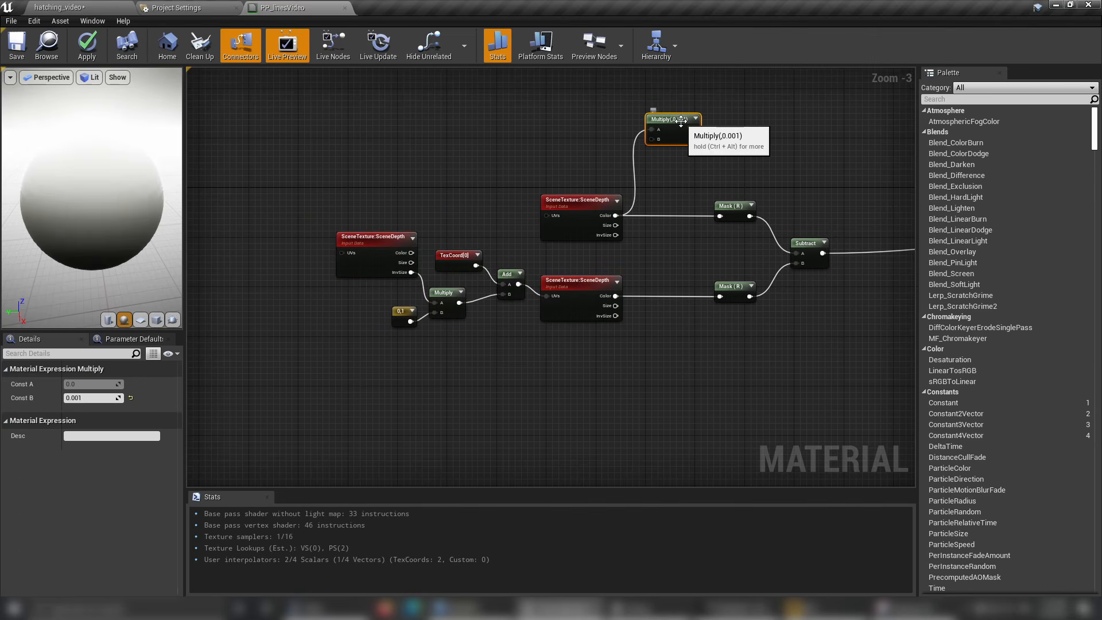
pyautogui.press('Delete')
pyautogui.moveTo(316, 165); pyautogui.dragTo(580, 386)
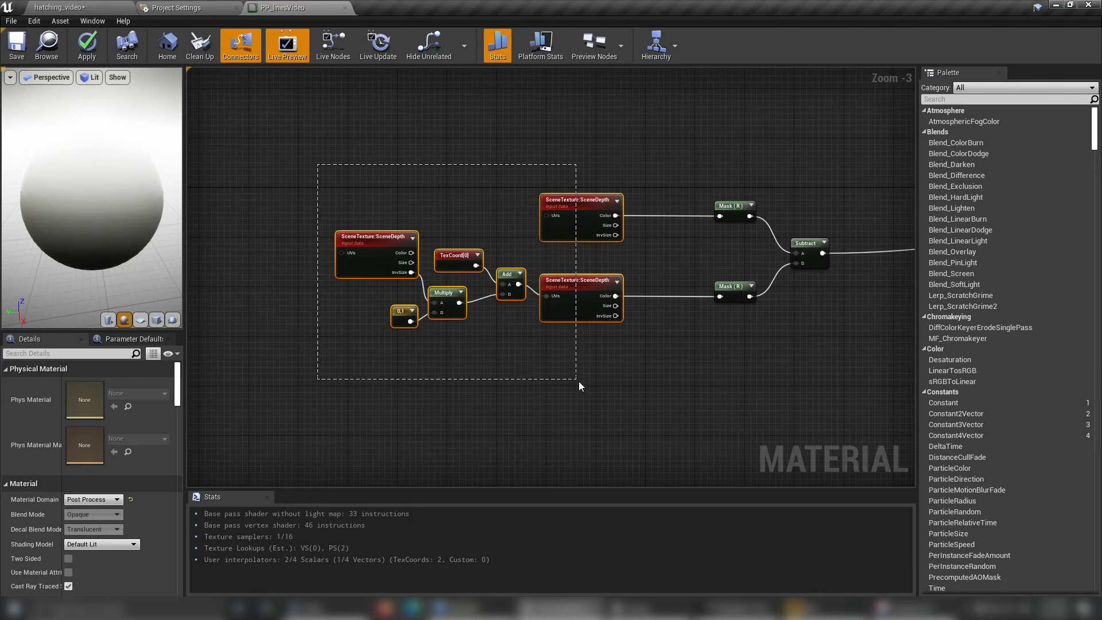
pyautogui.moveTo(560, 291); pyautogui.dragTo(622, 292)
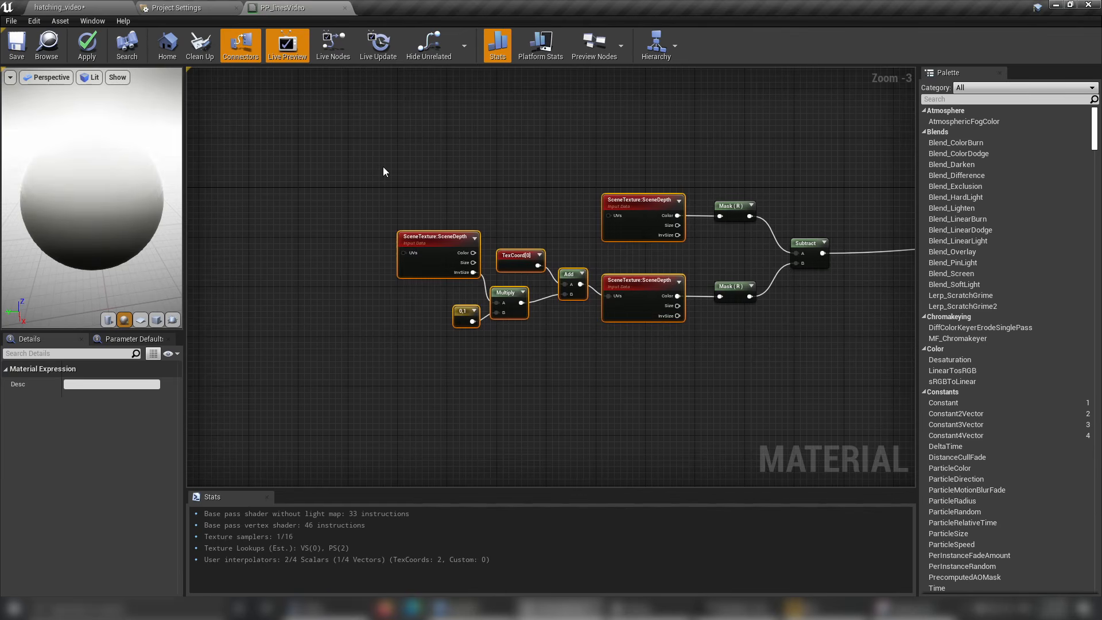
# Duplicate the SceneDepth samples together with their UV offset nodes and place the copy below the originals.
pyautogui.moveTo(382, 172); pyautogui.dragTo(618, 395)
pyautogui.moveTo(618, 400); pyautogui.dragTo(539, 270, button='right')
pyautogui.hotkey('ctrl', 'v')
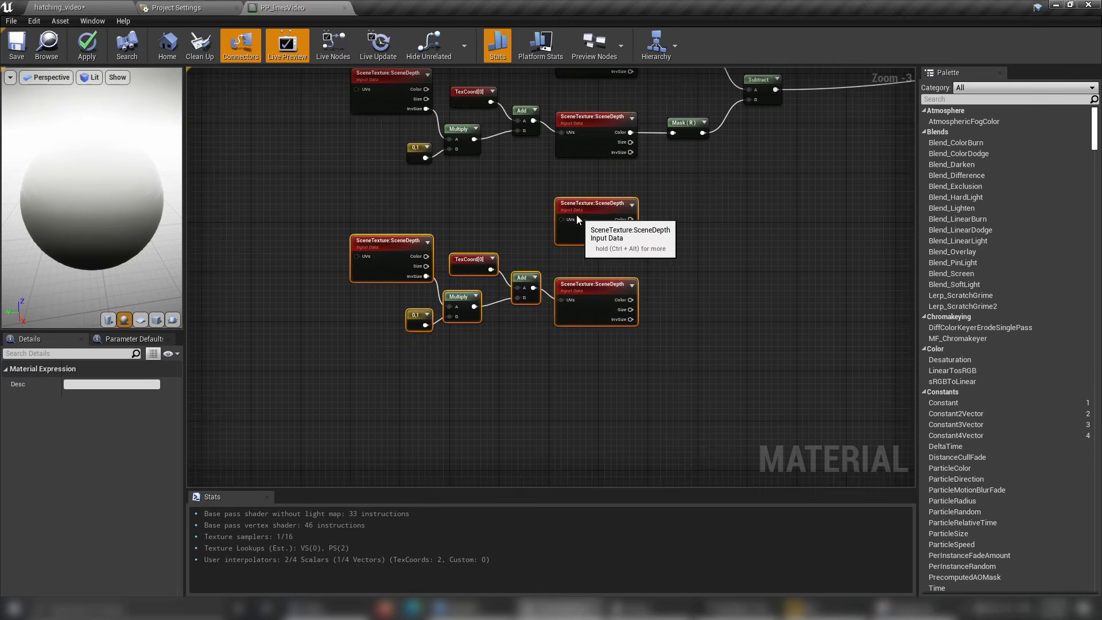
# Set the G value of the duplicated 0,1 vector constant to -1.
pyautogui.scroll(2, 419, 295)
pyautogui.click(359, 328)
pyautogui.click(84, 398)
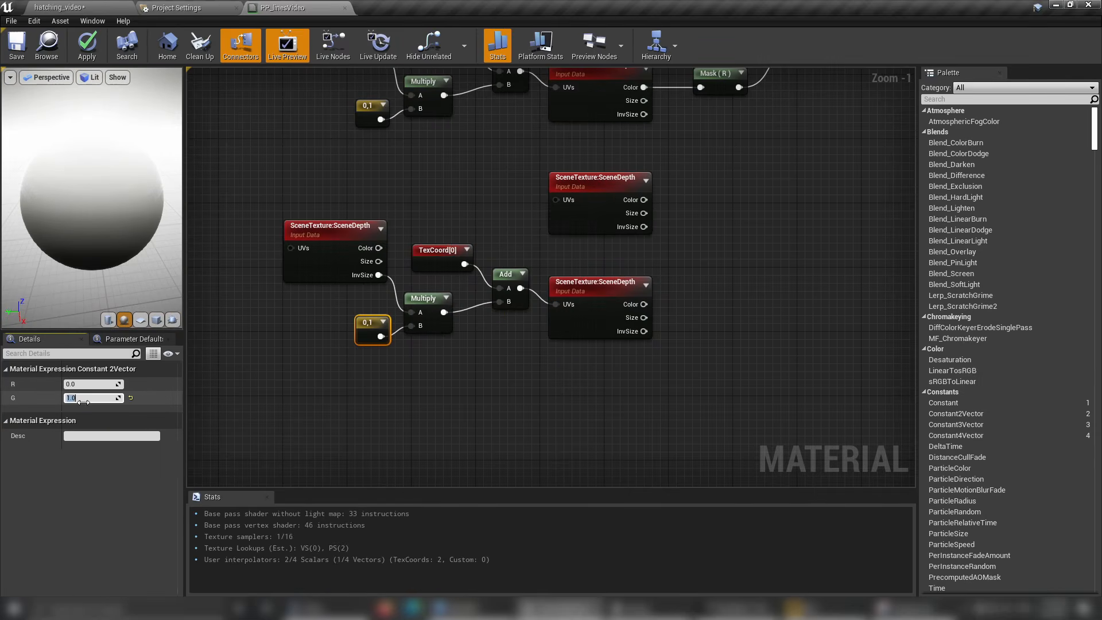
pyautogui.write('-1')
pyautogui.press('Return')
# Duplicate the two Mask (R) nodes and the Subtract node beside the copied SceneDepth samples.
pyautogui.moveTo(773, 219); pyautogui.dragTo(581, 340, button='right')
pyautogui.scroll(-1, 685, 357)
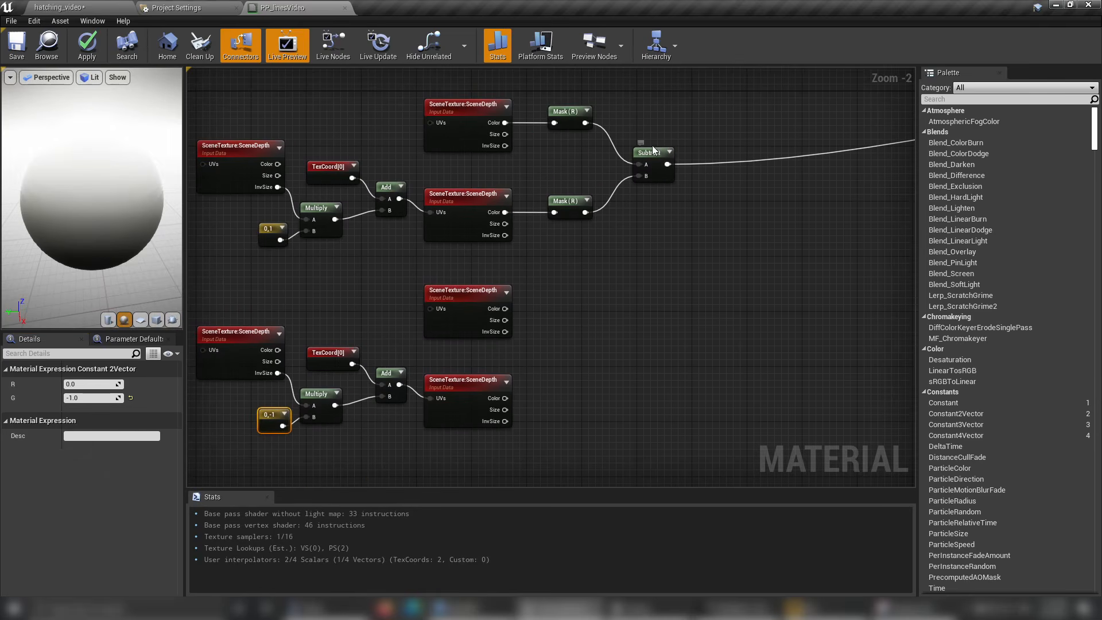
pyautogui.moveTo(715, 98); pyautogui.dragTo(594, 238)
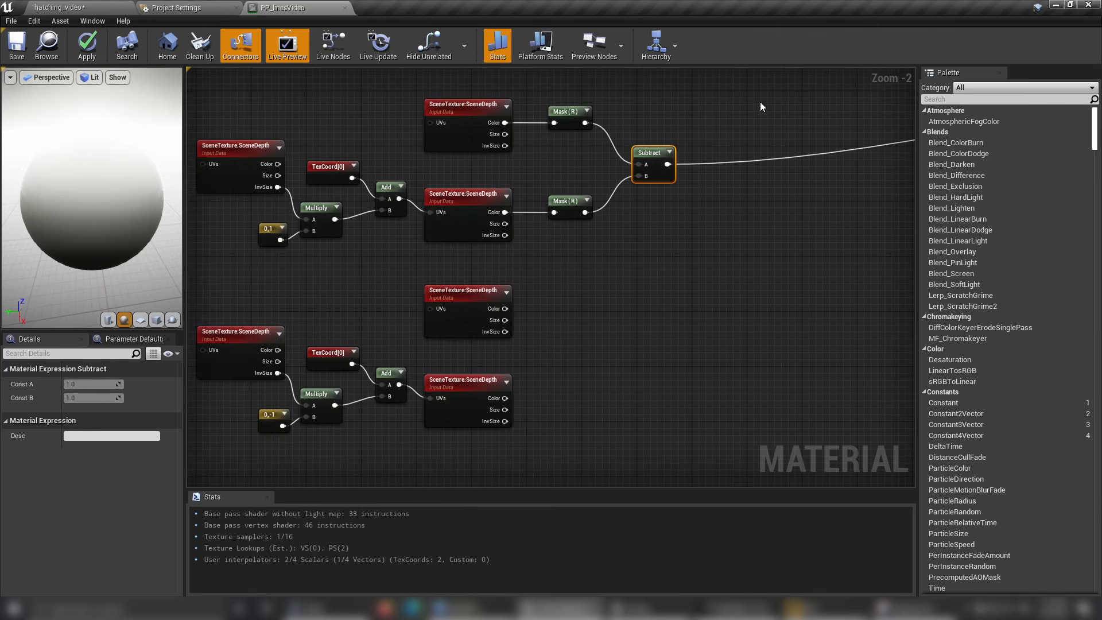
pyautogui.moveTo(756, 102); pyautogui.dragTo(548, 245)
pyautogui.click(591, 341)
pyautogui.hotkey('ctrl', 'v')
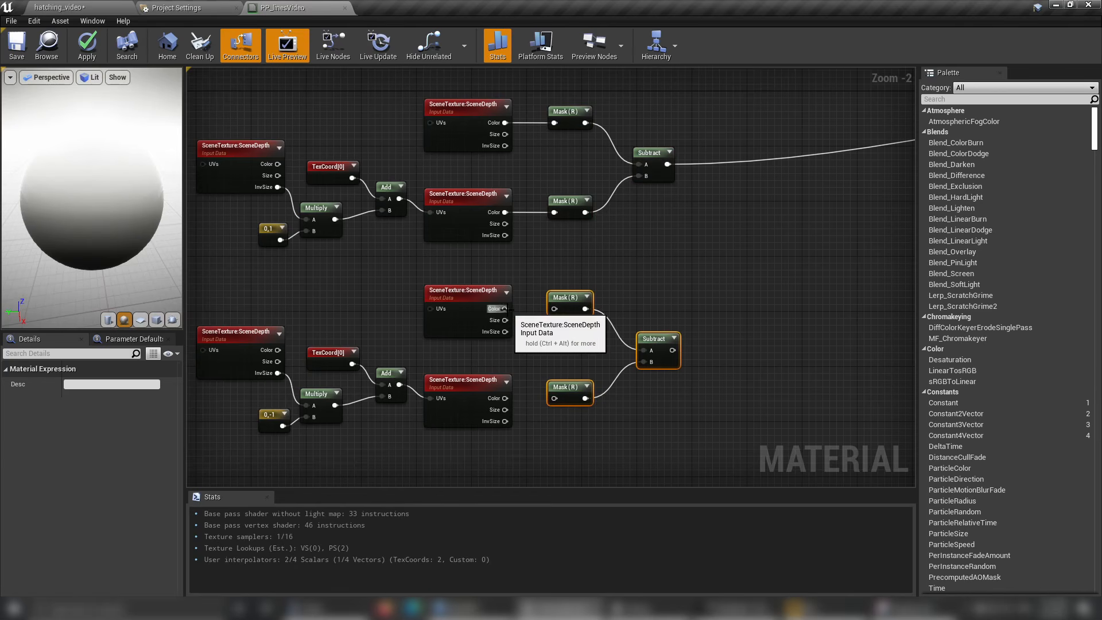
# Wire the Color outputs of both copied SceneDepth nodes into the copied Mask (R) nodes and line up the lower row.
pyautogui.moveTo(505, 308); pyautogui.dragTo(555, 309)
pyautogui.moveTo(511, 399); pyautogui.dragTo(560, 376)
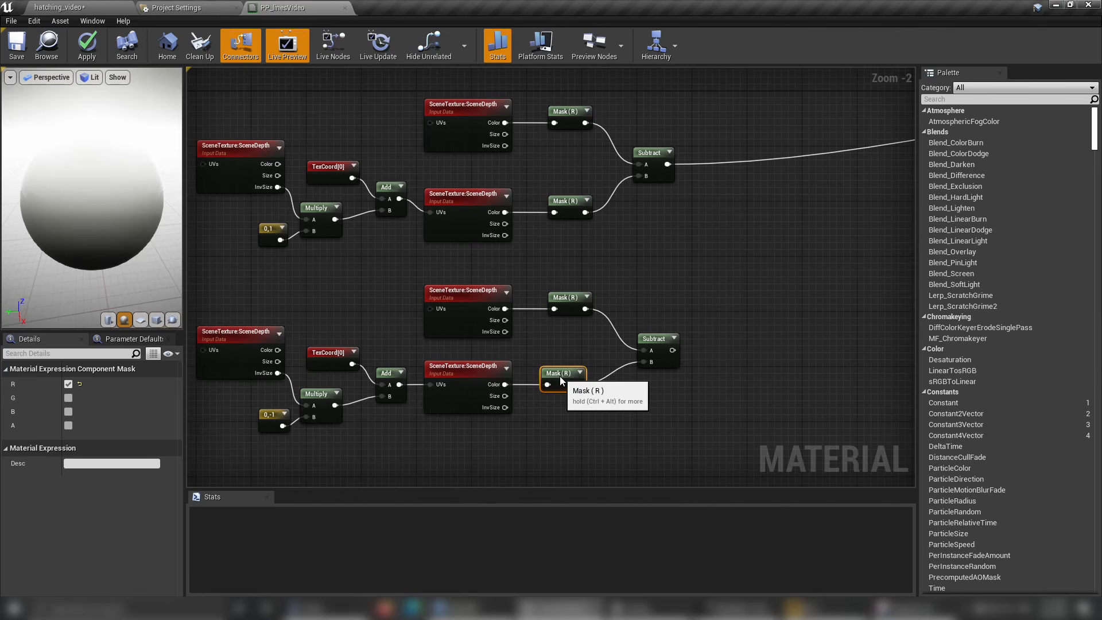
pyautogui.click(755, 187)
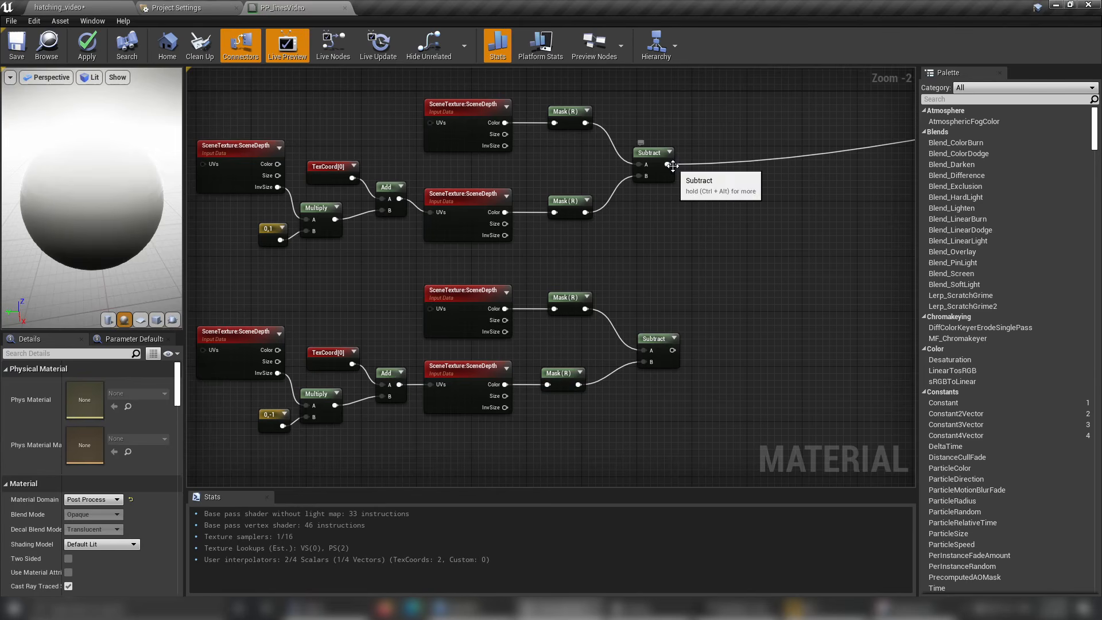
# Create an Add node that sums the two Subtract outputs and connect its result to Emissive Color.
pyautogui.moveTo(668, 164); pyautogui.dragTo(722, 239)
pyautogui.write('add')
pyautogui.click(746, 301)
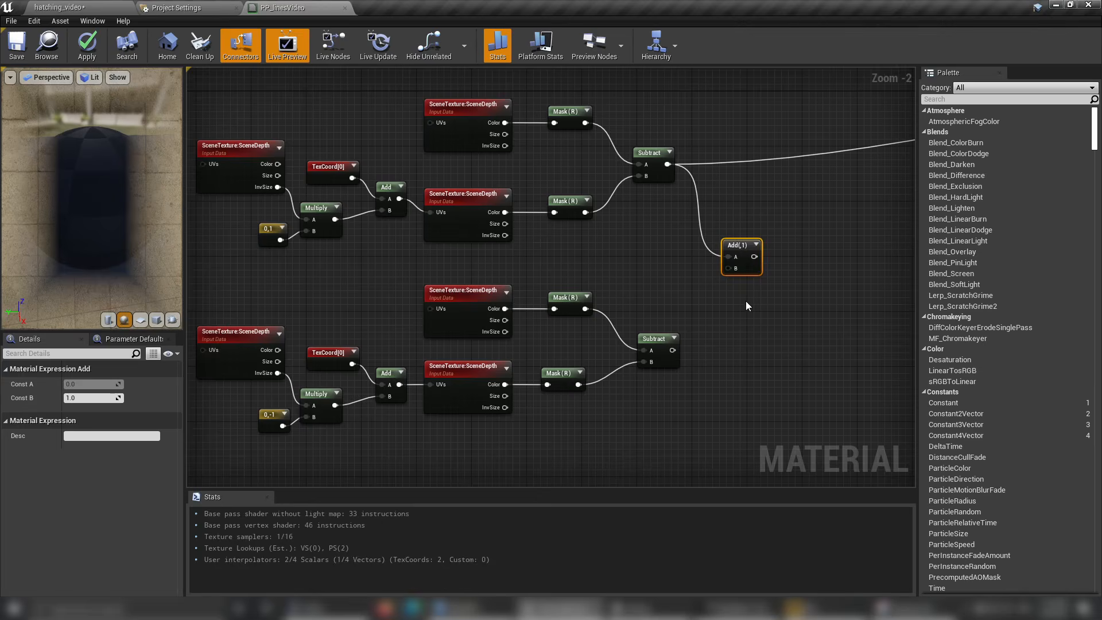
pyautogui.moveTo(670, 351); pyautogui.dragTo(728, 268)
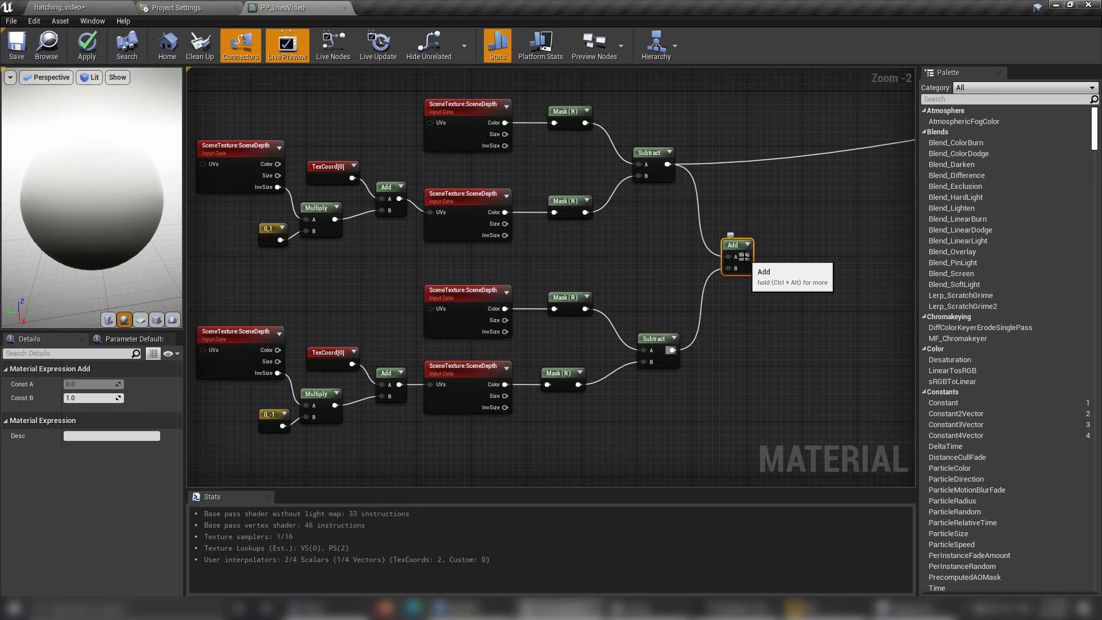
pyautogui.rightClick(745, 257)
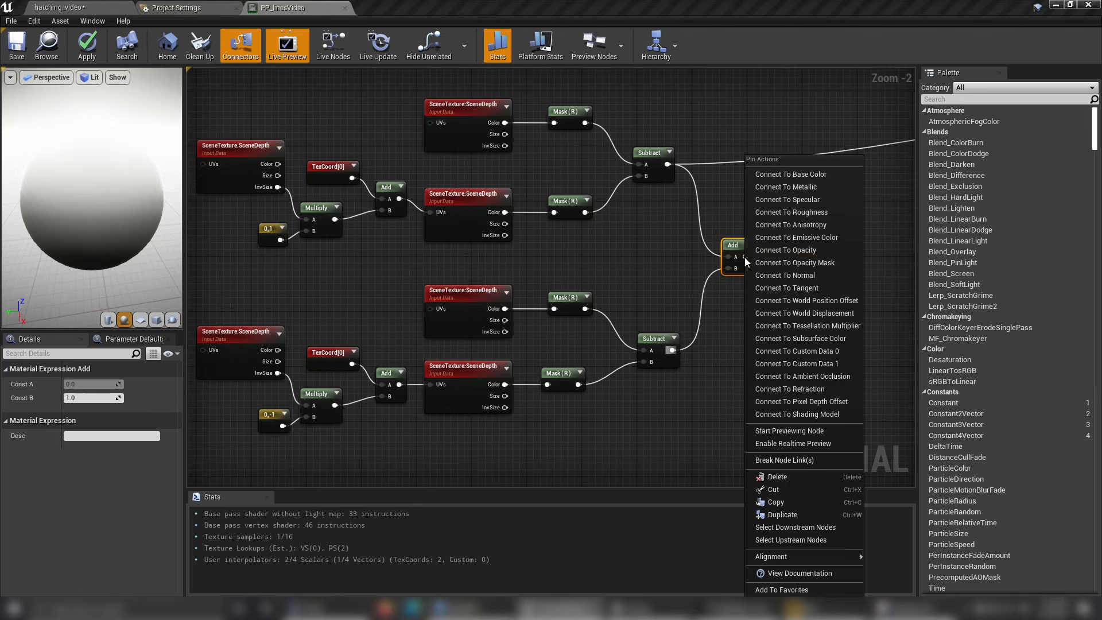
pyautogui.click(793, 239)
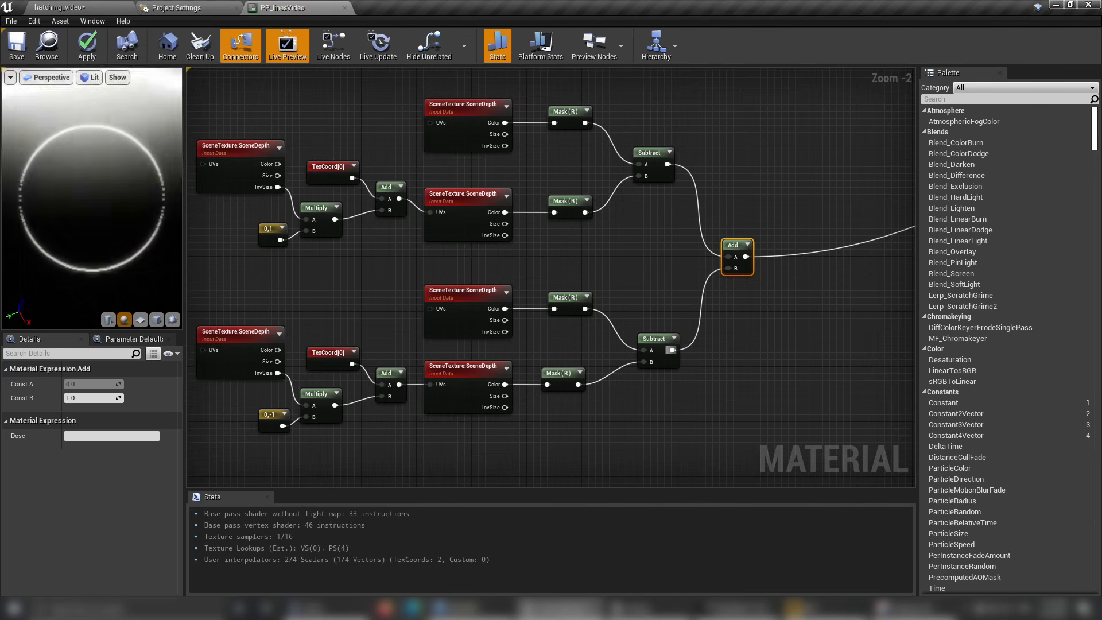
# Save the PP_linesVideo material with the summed depth differences.
pyautogui.click(76, 8)
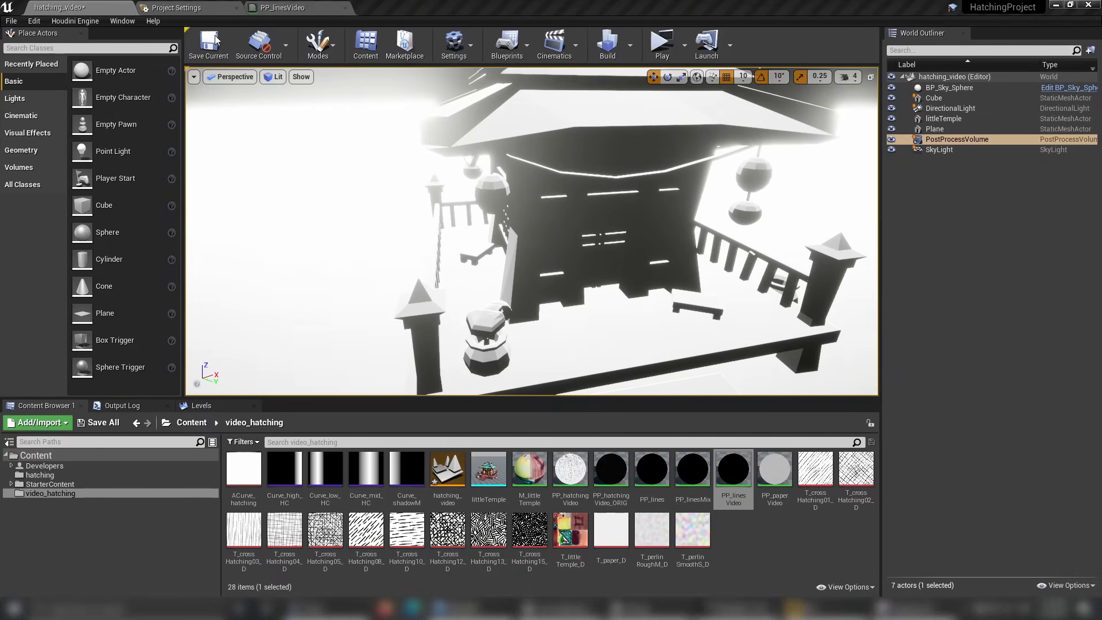
pyautogui.click(281, 7)
pyautogui.click(16, 43)
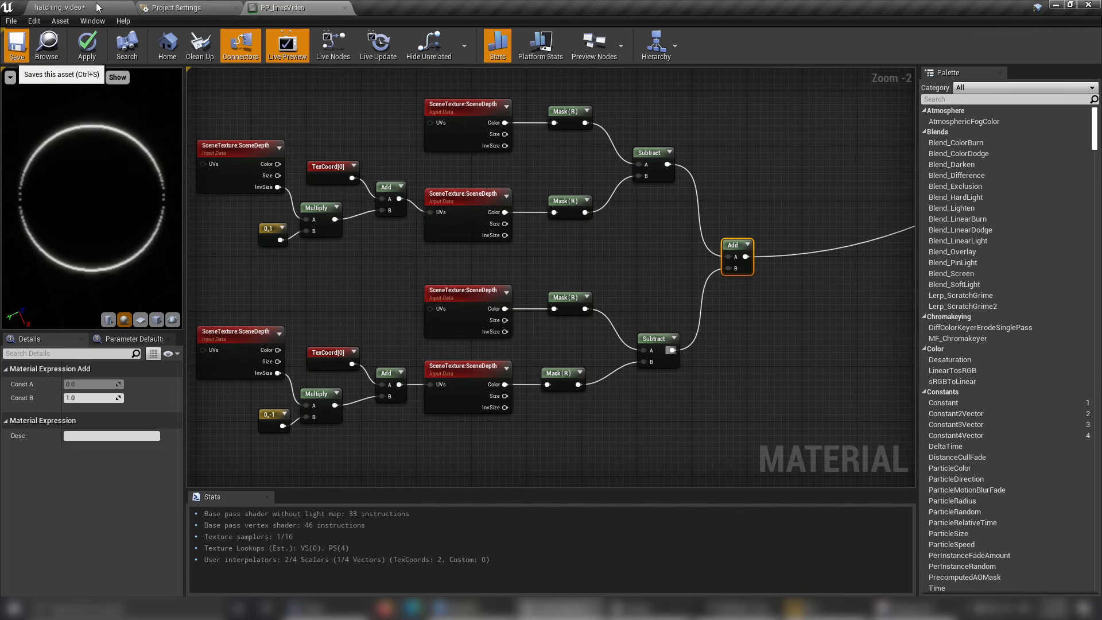
# Examine the edge lines on the temple in the hatching_video level viewport from several camera positions.
pyautogui.click(91, 8)
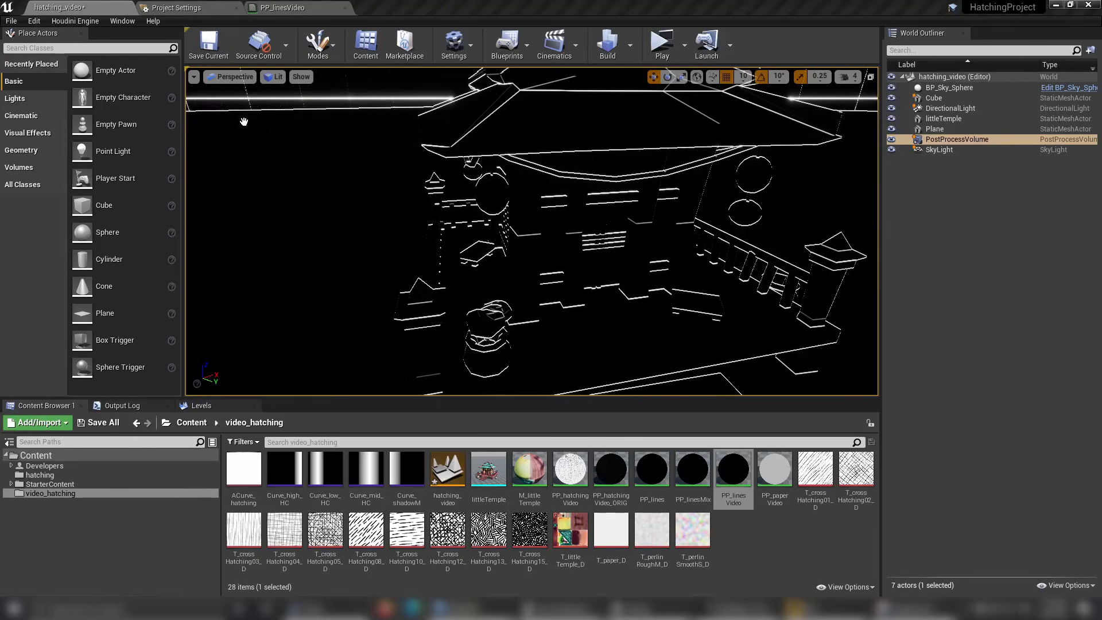
pyautogui.scroll(-5, 532, 231)
pyautogui.scroll(5, 532, 231)
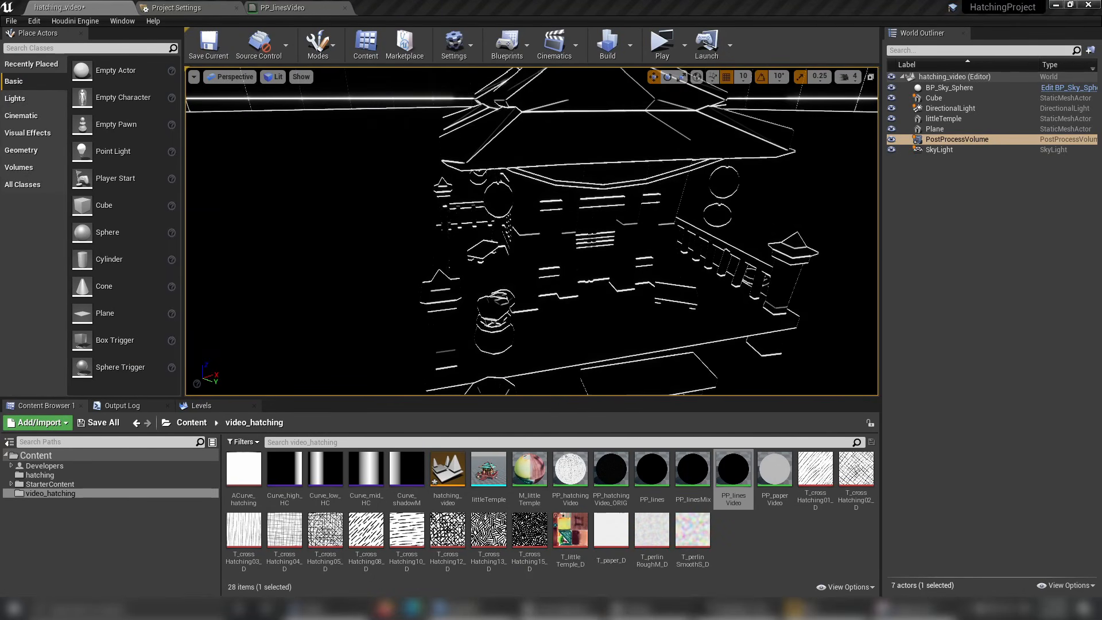
pyautogui.moveTo(531, 231); pyautogui.dragTo(499, 267, button='middle')
pyautogui.moveTo(532, 231); pyautogui.dragTo(562, 234, button='right')
pyautogui.press('s')
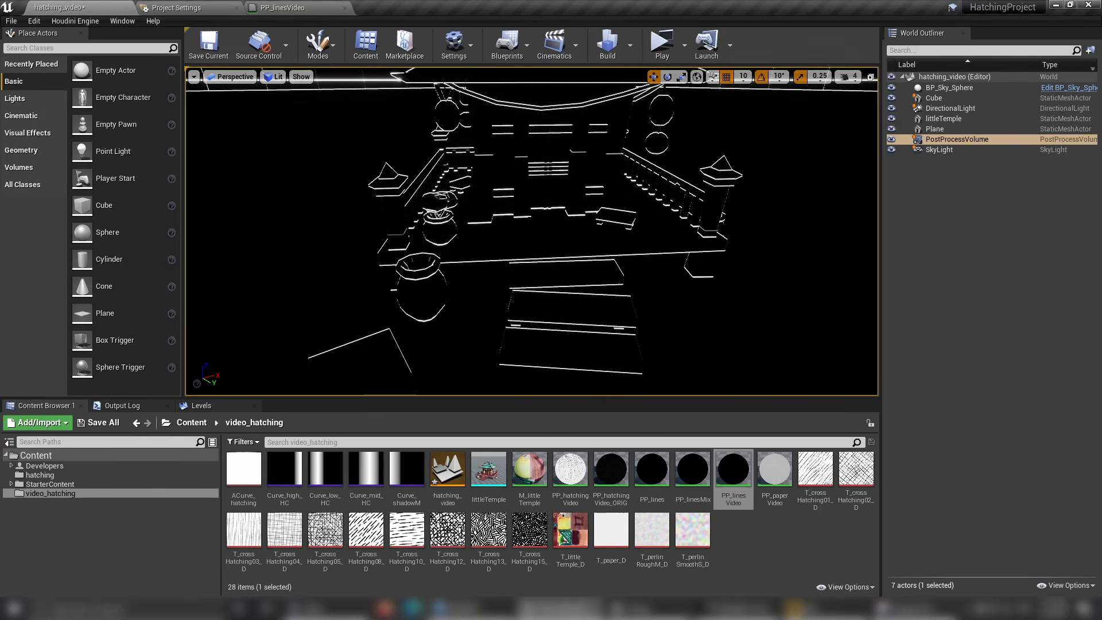
pyautogui.moveTo(562, 234); pyautogui.dragTo(515, 235, button='right')
pyautogui.press('d')
pyautogui.press('w')
# Return to the PP_linesVideo graph and duplicate the whole two-offset depth difference network below the original.
pyautogui.click(289, 7)
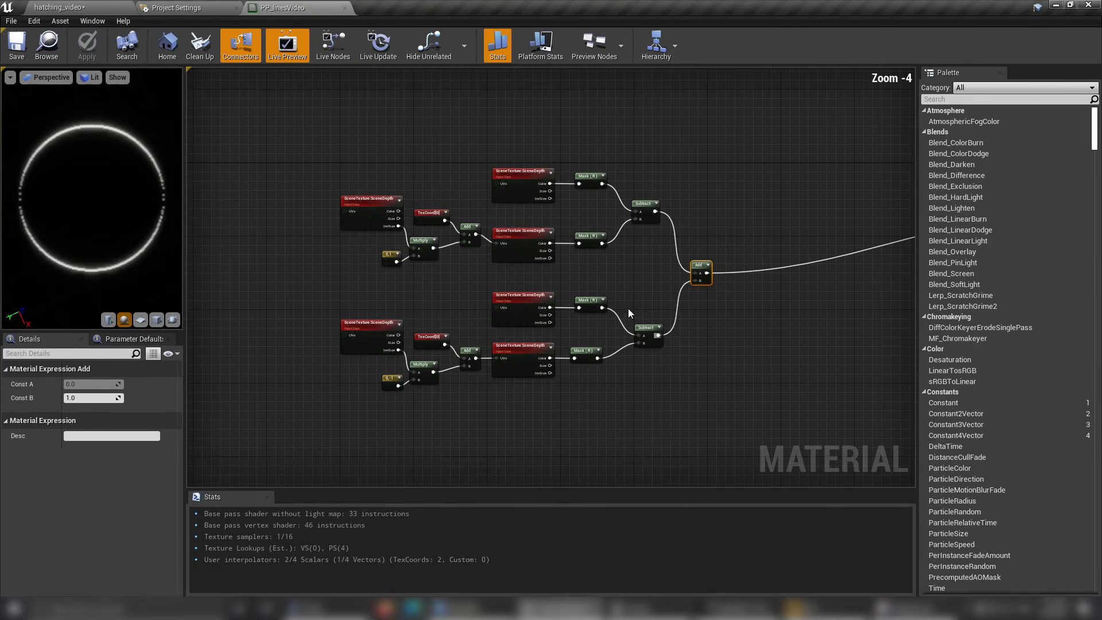
pyautogui.scroll(4, 402, 373)
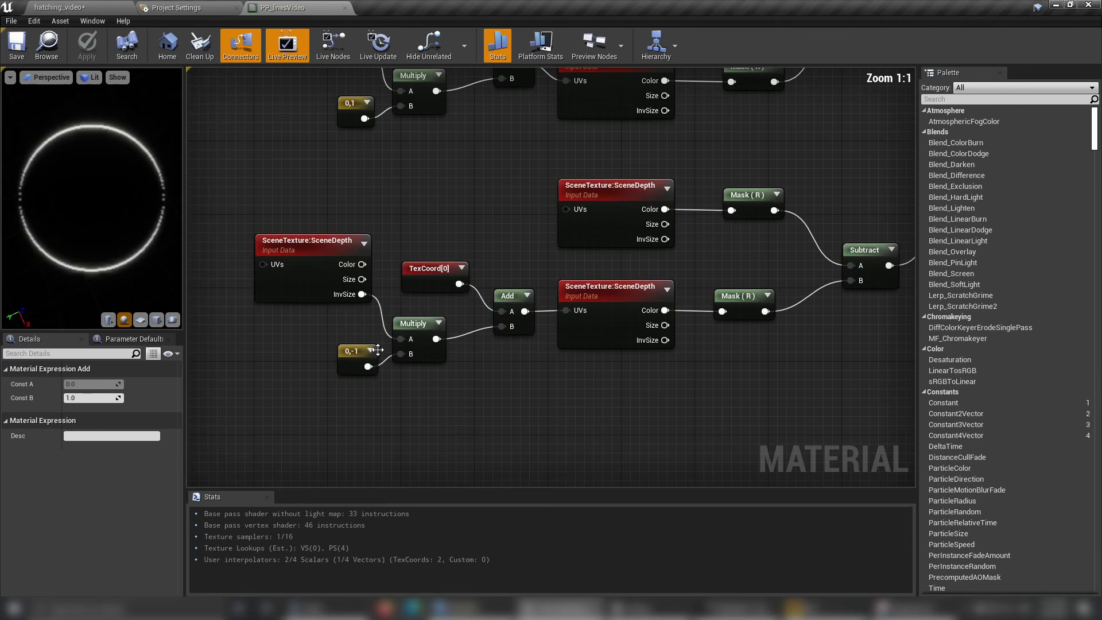
pyautogui.click(345, 120)
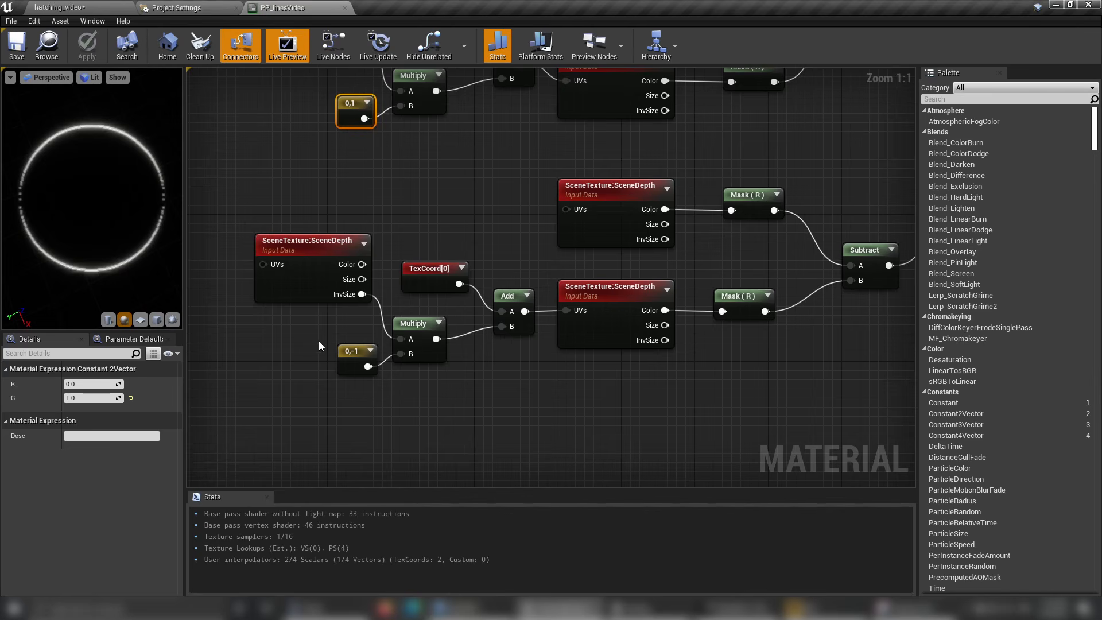
pyautogui.scroll(-5, 402, 366)
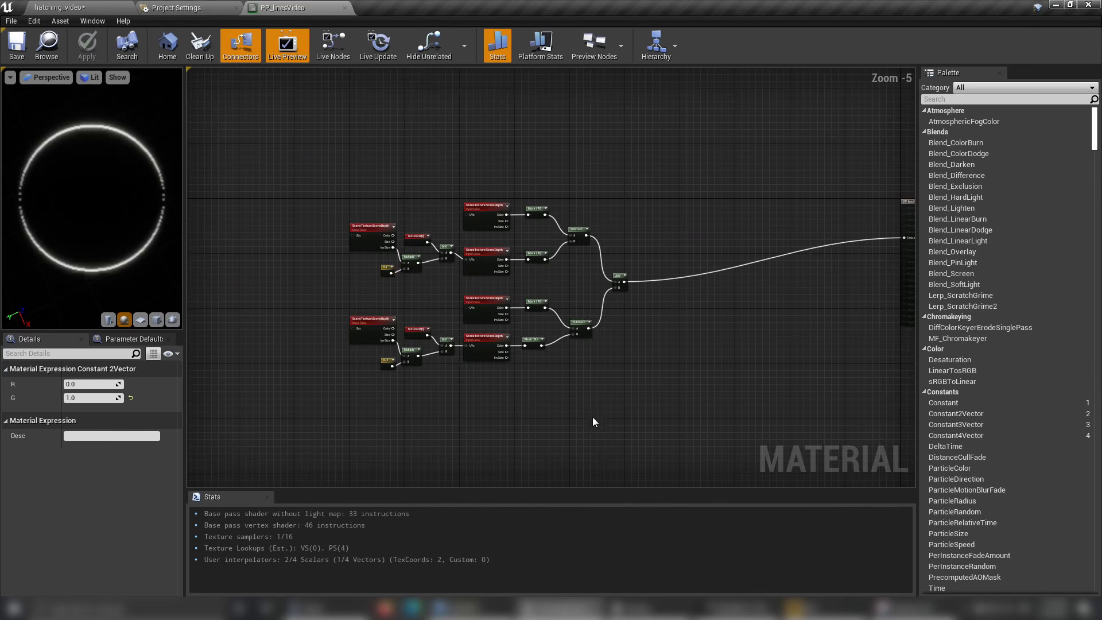
pyautogui.moveTo(611, 415); pyautogui.dragTo(263, 168)
pyautogui.moveTo(263, 168); pyautogui.dragTo(263, 168)
pyautogui.hotkey('ctrl', 'v')
# Set the duplicated network's offset vector constants to 1,0 and -1,0.
pyautogui.click(390, 270)
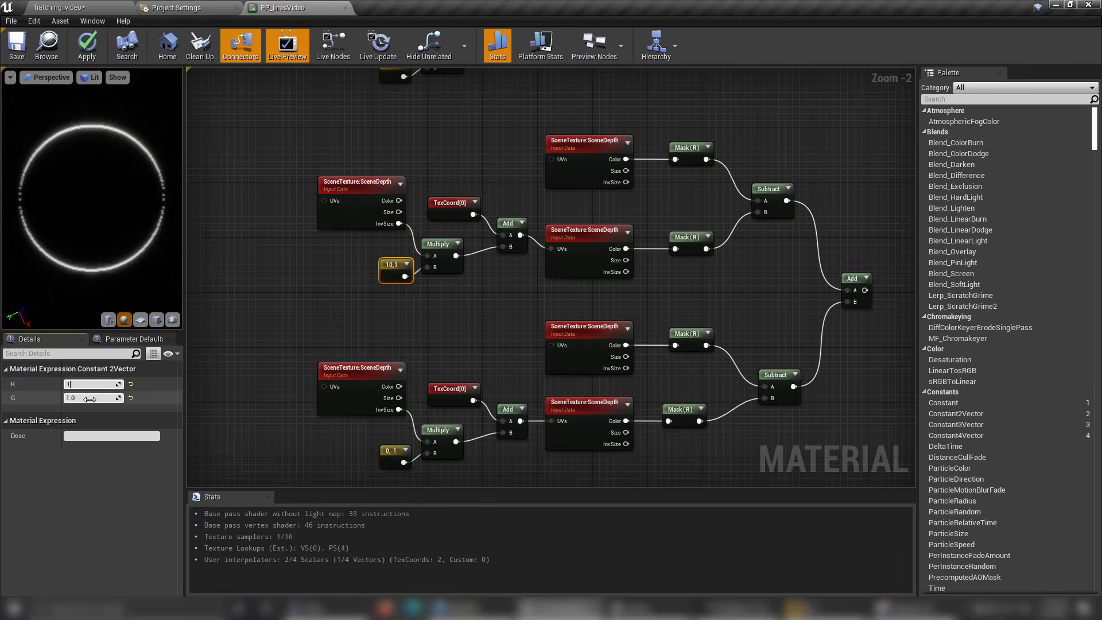
pyautogui.click(394, 450)
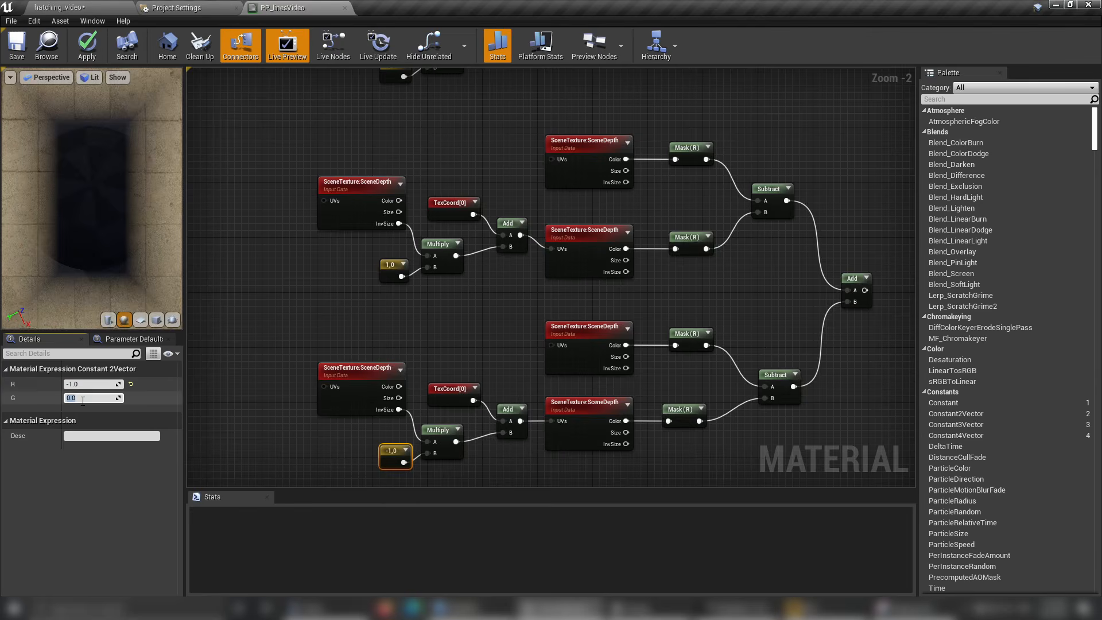
pyautogui.scroll(-2, 611, 299)
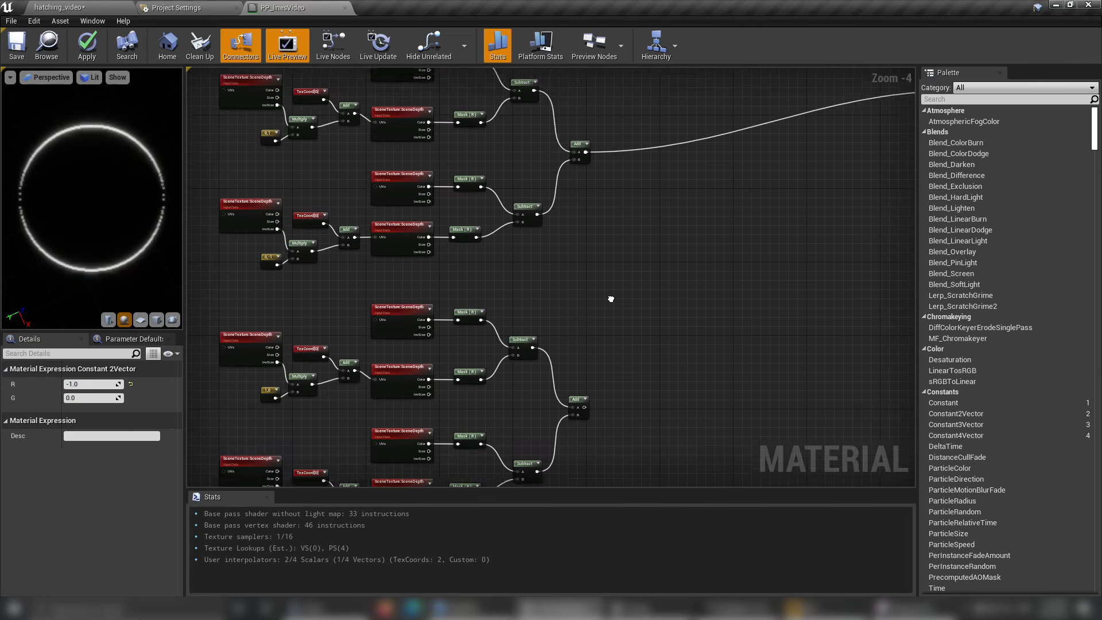
# Create an Add node that sums the outputs of the original and duplicated depth difference networks.
pyautogui.moveTo(611, 299); pyautogui.dragTo(621, 257, button='right')
pyautogui.moveTo(595, 110); pyautogui.dragTo(688, 320)
pyautogui.write('a')
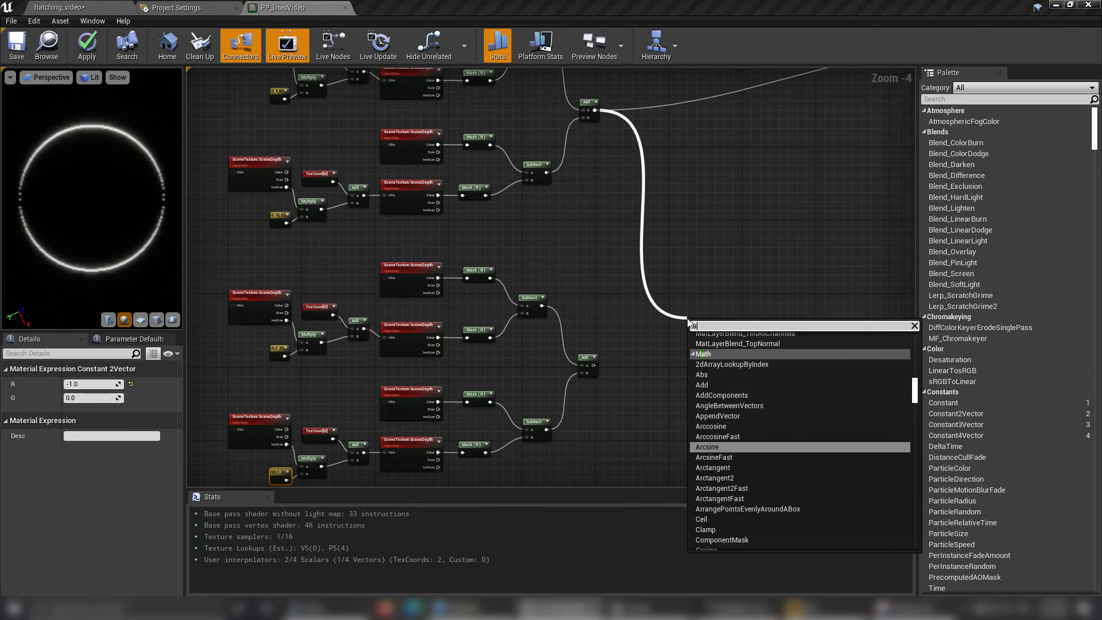
pyautogui.write('dd')
pyautogui.press('Return')
pyautogui.moveTo(594, 365); pyautogui.dragTo(669, 235)
# Connect the combined Add node's output to Emissive Color and apply the PP_linesVideo material.
pyautogui.rightClick(668, 235)
pyautogui.click(711, 237)
pyautogui.click(87, 46)
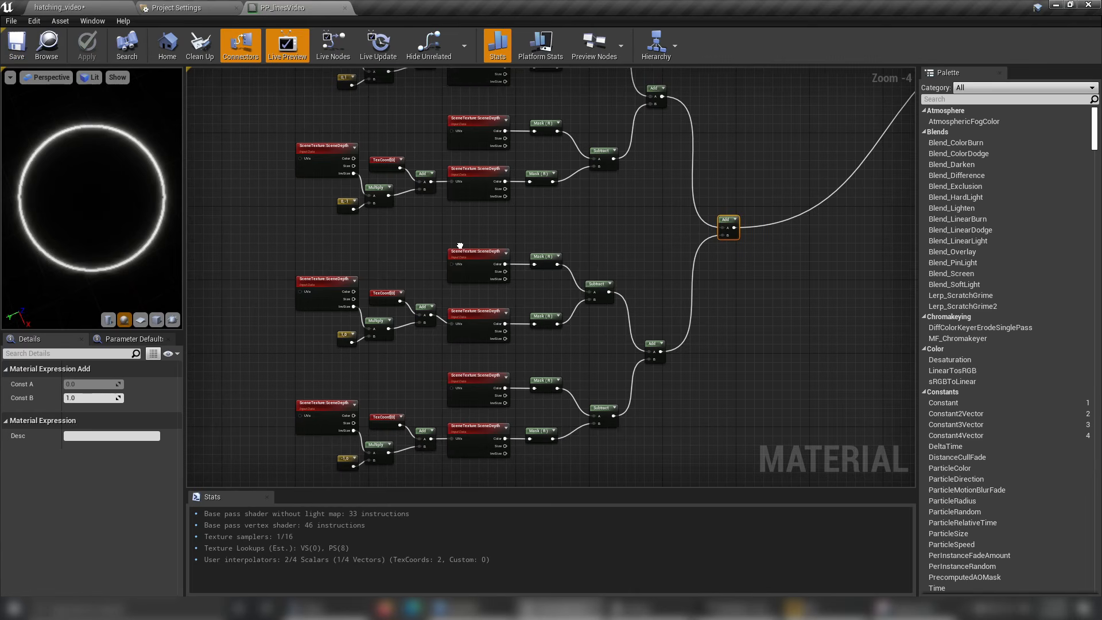
# Examine the edge lines from the four-direction depth differences on the temple in the hatching_video viewport, from near and far camera positions.
pyautogui.moveTo(460, 246); pyautogui.dragTo(483, 213, button='right')
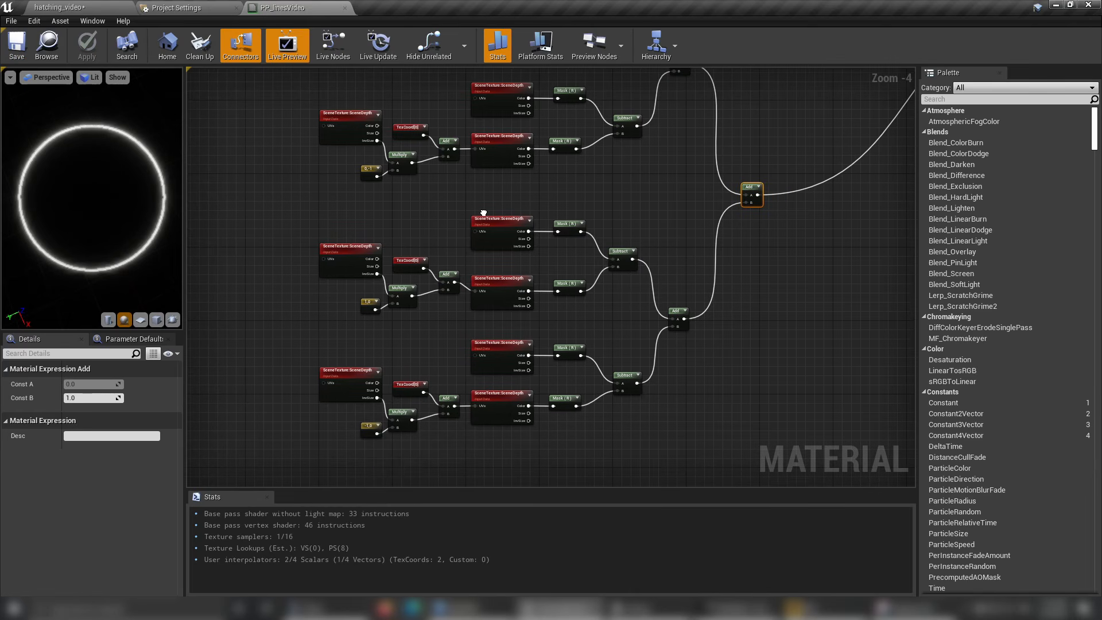
pyautogui.click(103, 4)
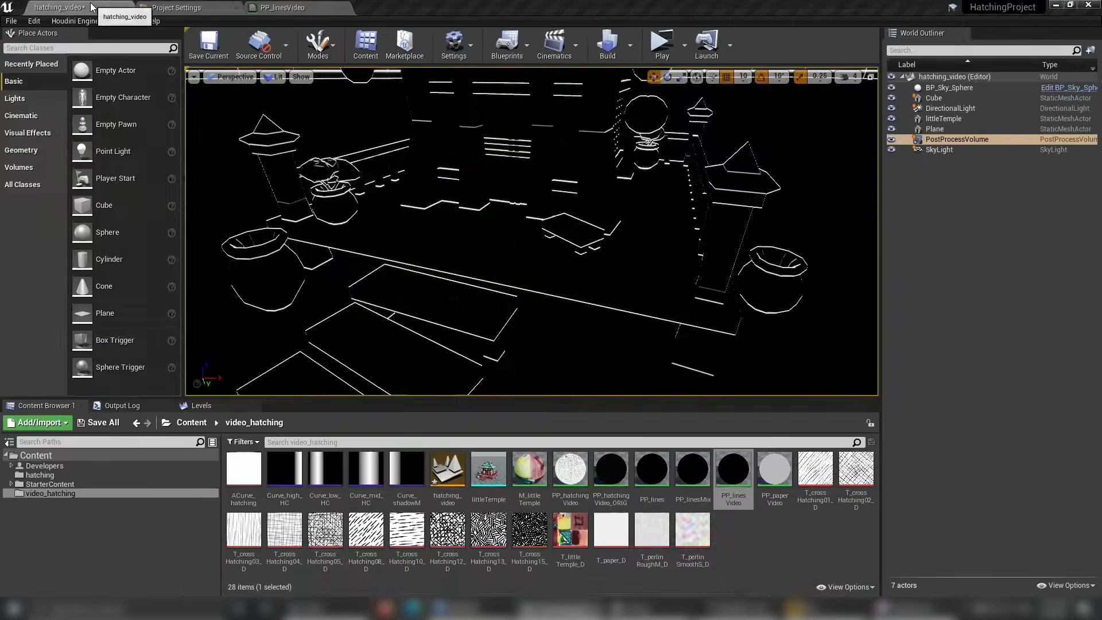
pyautogui.click(282, 8)
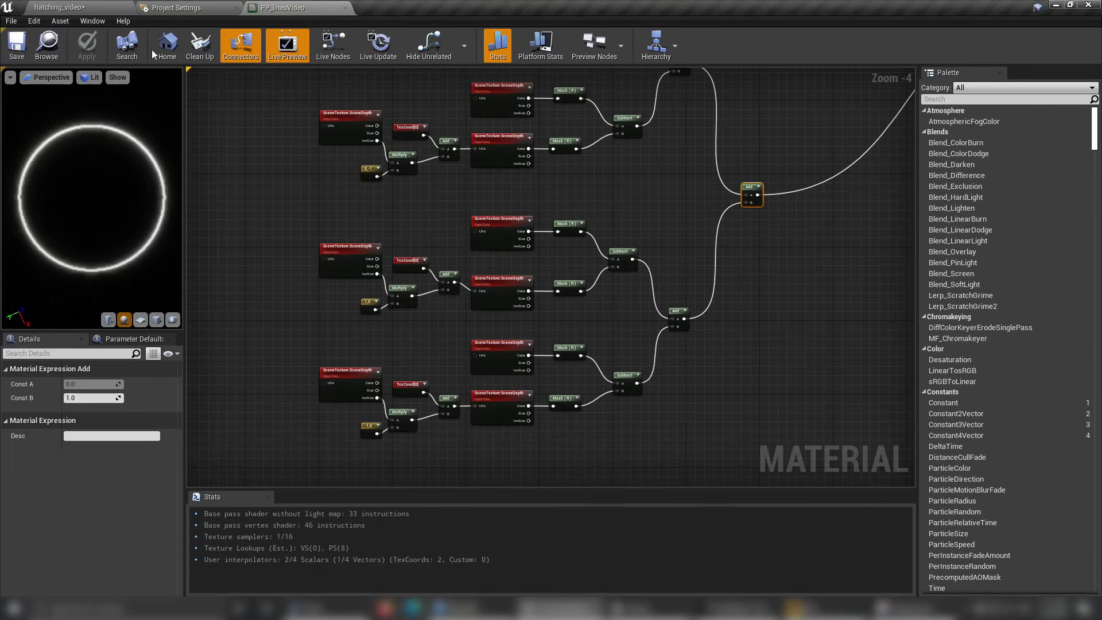
pyautogui.click(85, 8)
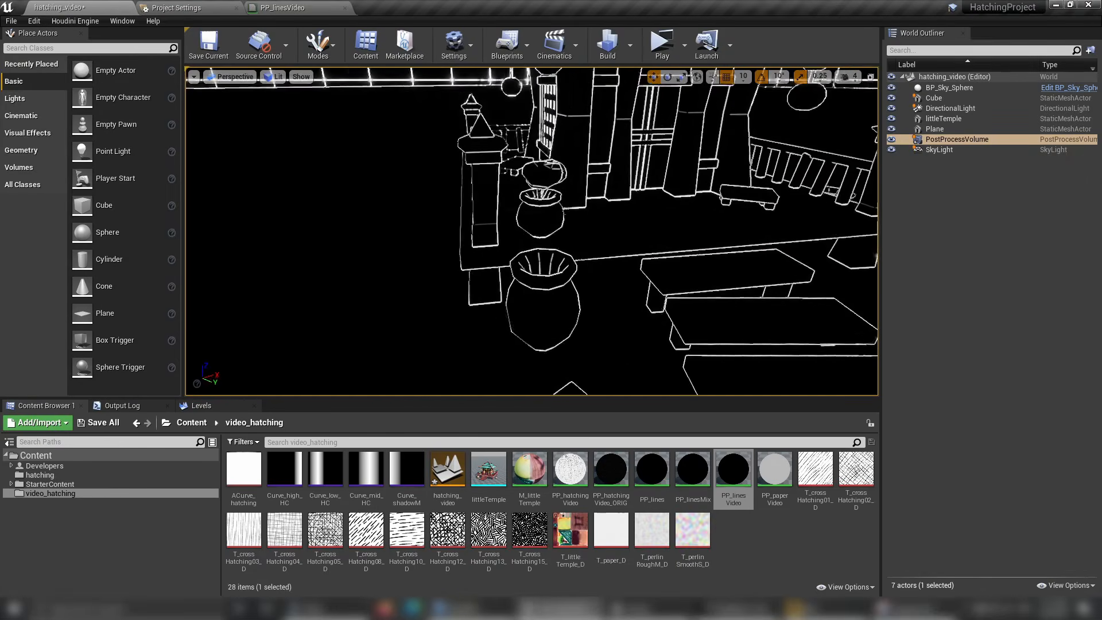
pyautogui.moveTo(532, 231); pyautogui.dragTo(683, 198, button='right')
pyautogui.scroll(-6, 585, 241)
pyautogui.keyDown('alt'); pyautogui.moveTo(580, 258); pyautogui.dragTo(500, 292); pyautogui.keyUp('alt')
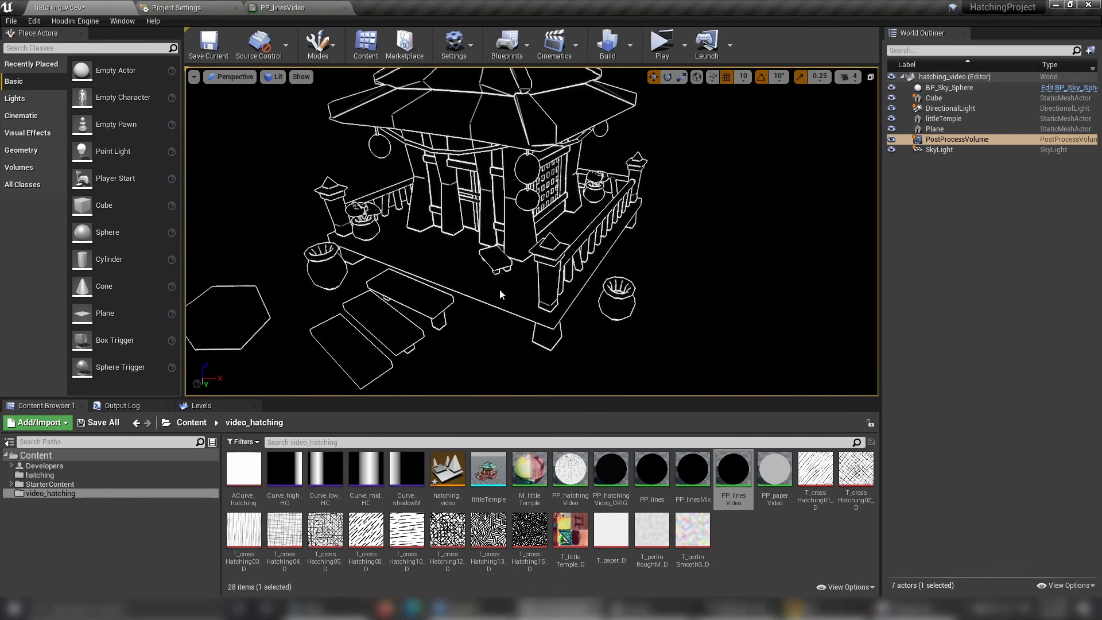
pyautogui.keyDown('alt'); pyautogui.moveTo(499, 293); pyautogui.dragTo(522, 282, button='middle'); pyautogui.keyUp('alt')
pyautogui.moveTo(522, 283)
pyautogui.mouseDown(button='right')
pyautogui.moveTo(523, 307)
pyautogui.moveTo(510, 284)
pyautogui.mouseUp(button='right')
pyautogui.keyDown('alt'); pyautogui.moveTo(511, 284); pyautogui.dragTo(514, 307); pyautogui.keyUp('alt')
pyautogui.moveTo(620, 270)
pyautogui.keyDown('alt'); pyautogui.mouseDown()
pyautogui.moveTo(585, 270)
pyautogui.moveTo(603, 270)
pyautogui.mouseUp(); pyautogui.keyUp('alt')
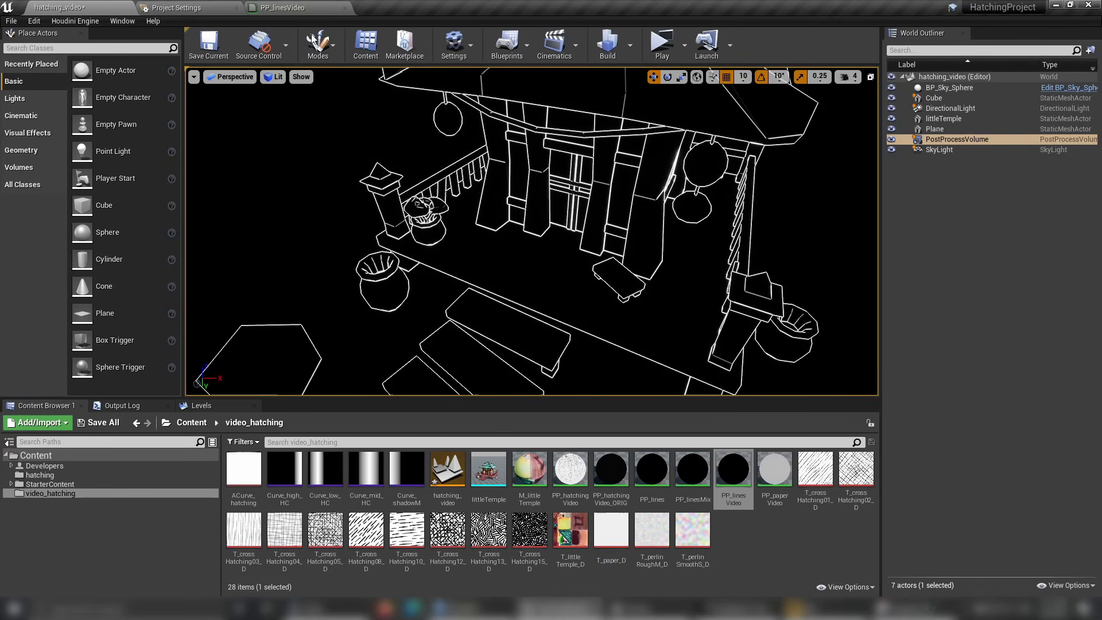
pyautogui.keyDown('alt'); pyautogui.moveTo(409, 218); pyautogui.dragTo(405, 152); pyautogui.keyUp('alt')
pyautogui.keyDown('alt'); pyautogui.moveTo(408, 218); pyautogui.dragTo(408, 352, button='middle'); pyautogui.keyUp('alt')
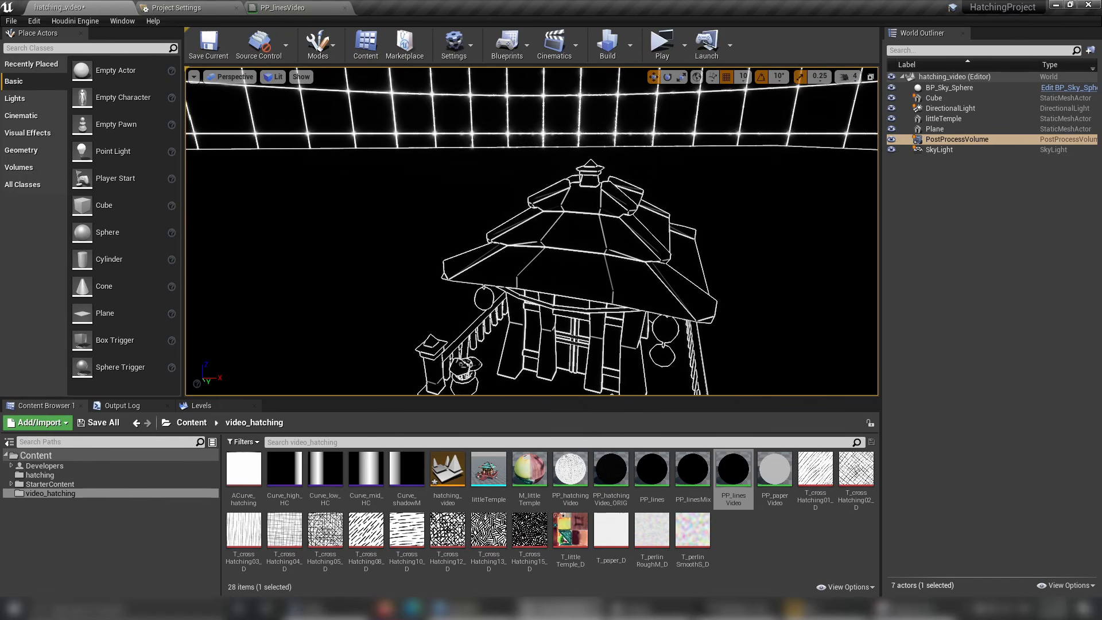
pyautogui.moveTo(437, 124)
pyautogui.keyDown('alt'); pyautogui.mouseDown()
pyautogui.moveTo(423, 158)
pyautogui.moveTo(363, 186)
pyautogui.moveTo(290, 197)
pyautogui.moveTo(413, 197)
pyautogui.moveTo(446, 112)
pyautogui.mouseUp(); pyautogui.keyUp('alt')
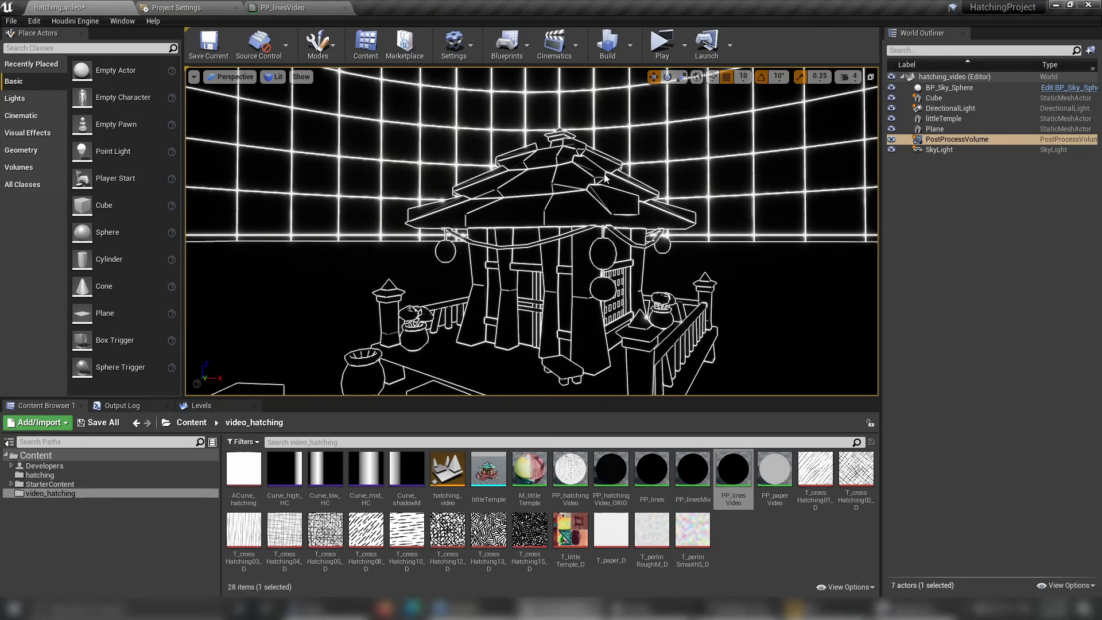
pyautogui.keyDown('alt'); pyautogui.moveTo(453, 213); pyautogui.dragTo(450, 224); pyautogui.keyUp('alt')
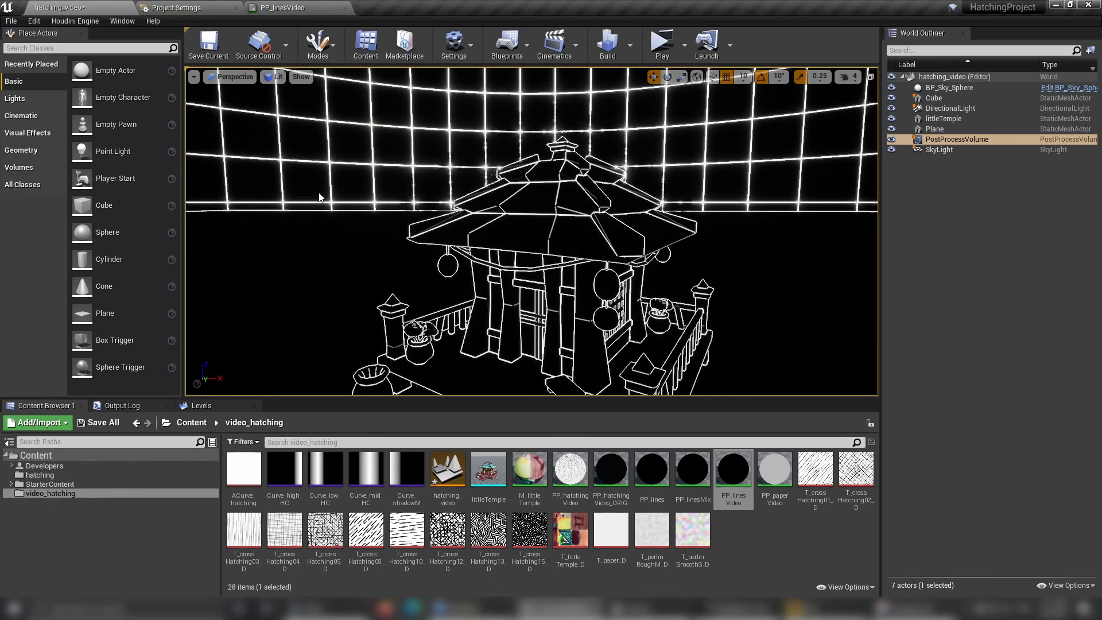
pyautogui.keyDown('alt'); pyautogui.moveTo(389, 196); pyautogui.dragTo(396, 261); pyautogui.keyUp('alt')
pyautogui.keyDown('alt'); pyautogui.moveTo(396, 261); pyautogui.dragTo(402, 190, button='middle'); pyautogui.keyUp('alt')
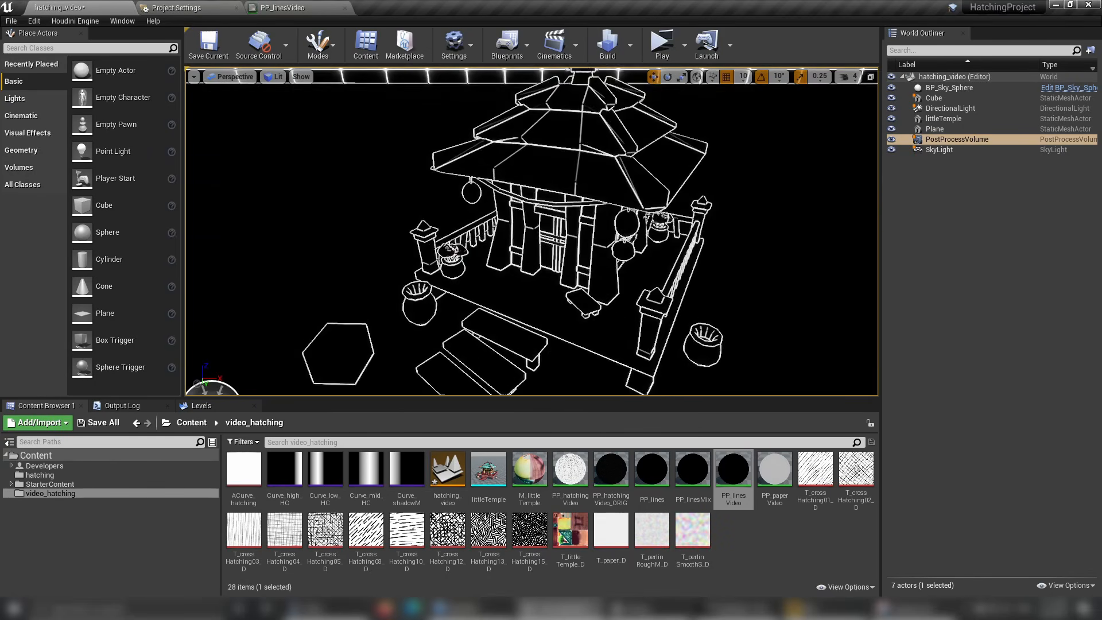
pyautogui.keyDown('alt'); pyautogui.moveTo(402, 189); pyautogui.dragTo(436, 163); pyautogui.keyUp('alt')
pyautogui.keyDown('alt'); pyautogui.moveTo(436, 164); pyautogui.dragTo(488, 166, button='right'); pyautogui.keyUp('alt')
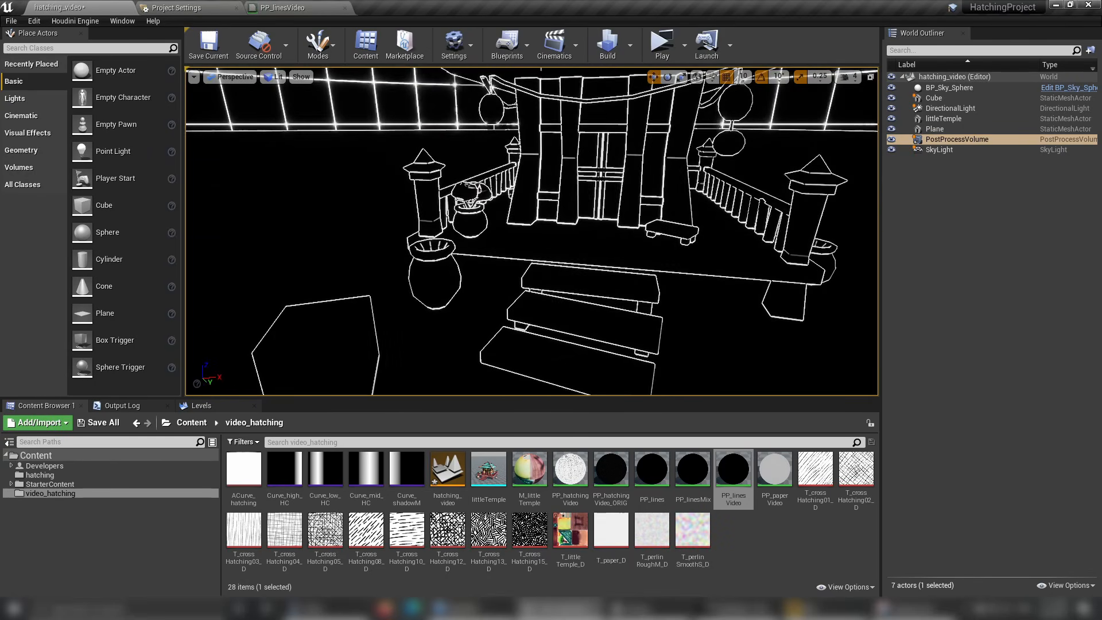
pyautogui.keyDown('alt'); pyautogui.moveTo(488, 166); pyautogui.dragTo(486, 92, button='middle'); pyautogui.keyUp('alt')
pyautogui.keyDown('alt'); pyautogui.moveTo(603, 247); pyautogui.dragTo(638, 249, button='right'); pyautogui.keyUp('alt')
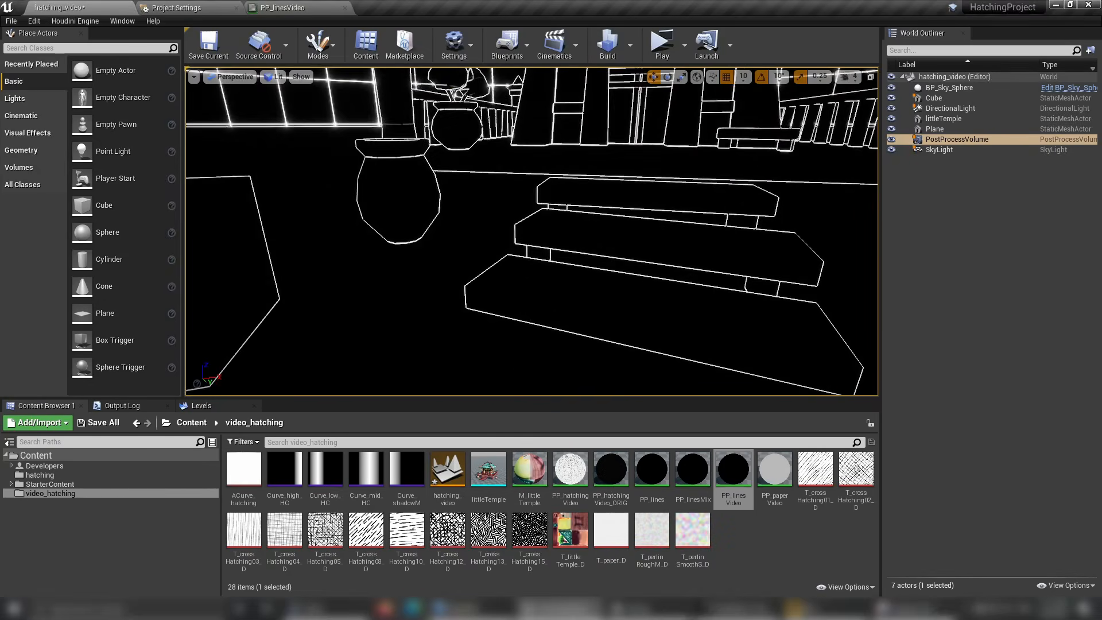
pyautogui.keyDown('alt'); pyautogui.moveTo(637, 250); pyautogui.dragTo(600, 242); pyautogui.keyUp('alt')
pyautogui.scroll(3, 532, 231)
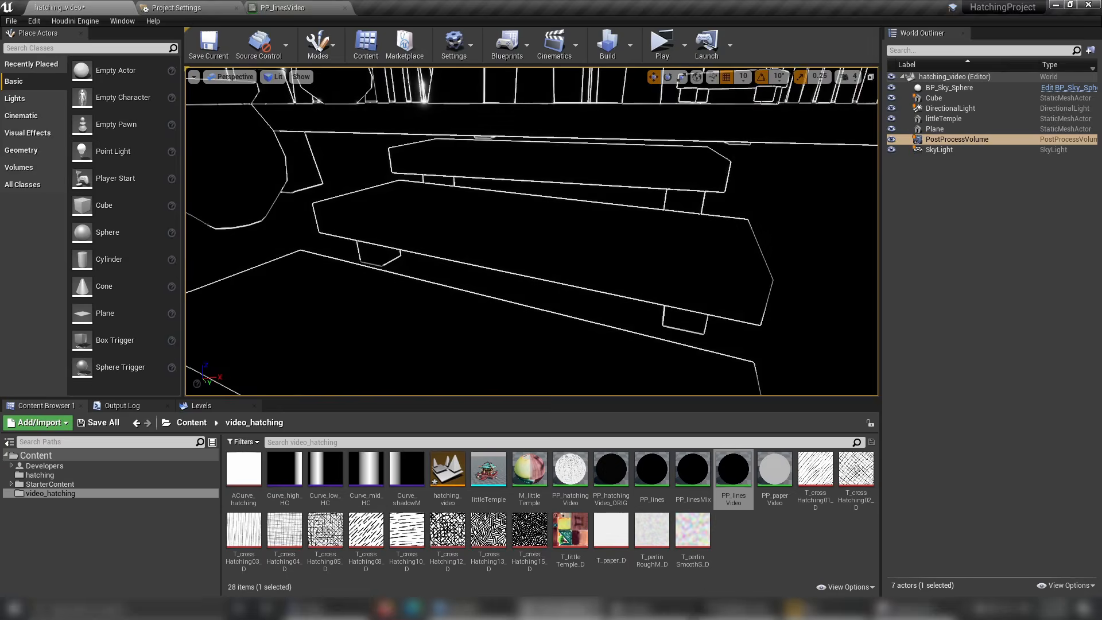
pyautogui.scroll(-3, 532, 232)
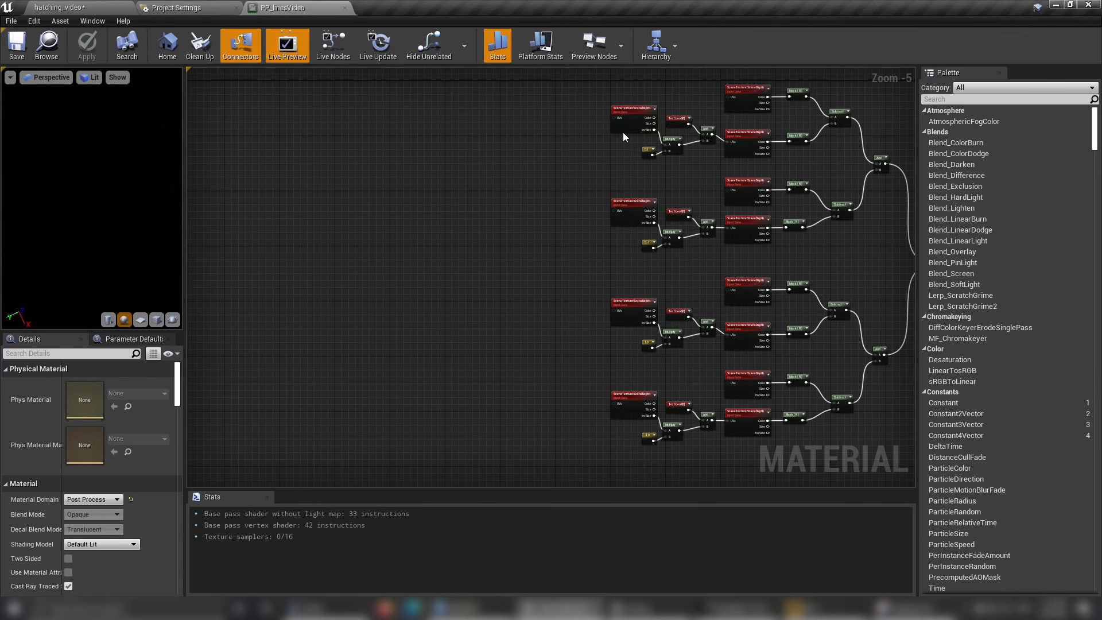
# Copy a SceneTexture:SceneDepth node in the PP_linesVideo graph and paste it into the empty space ahead of the depth difference networks.
pyautogui.click(624, 119)
pyautogui.hotkey('ctrl', 'c')
pyautogui.moveTo(358, 233); pyautogui.dragTo(396, 210, button='right')
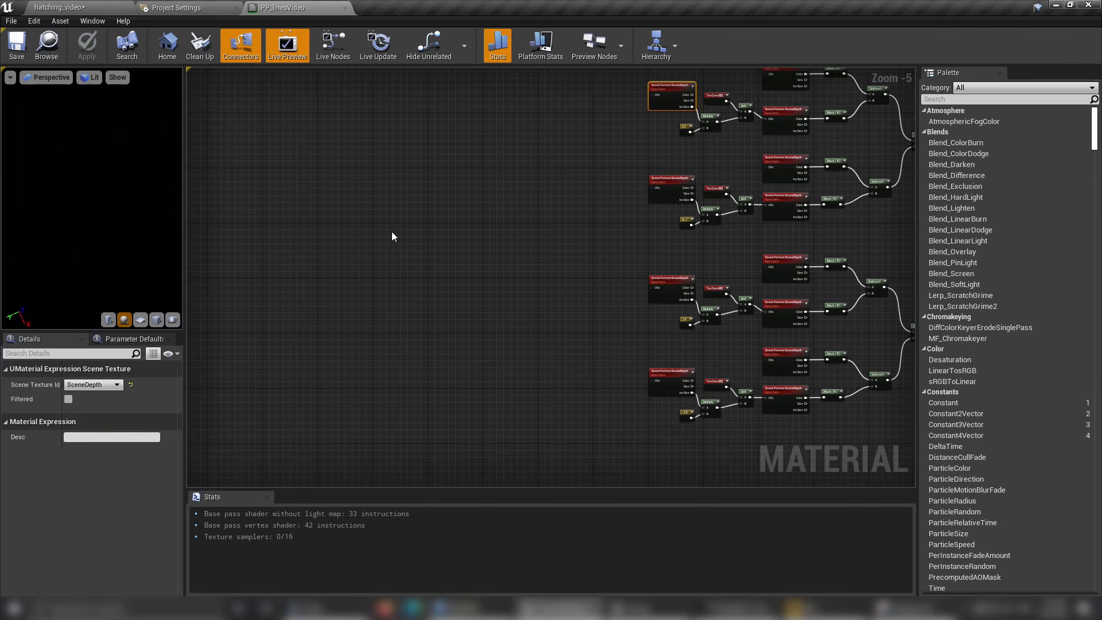
pyautogui.hotkey('ctrl', 'v')
pyautogui.scroll(4, 474, 228)
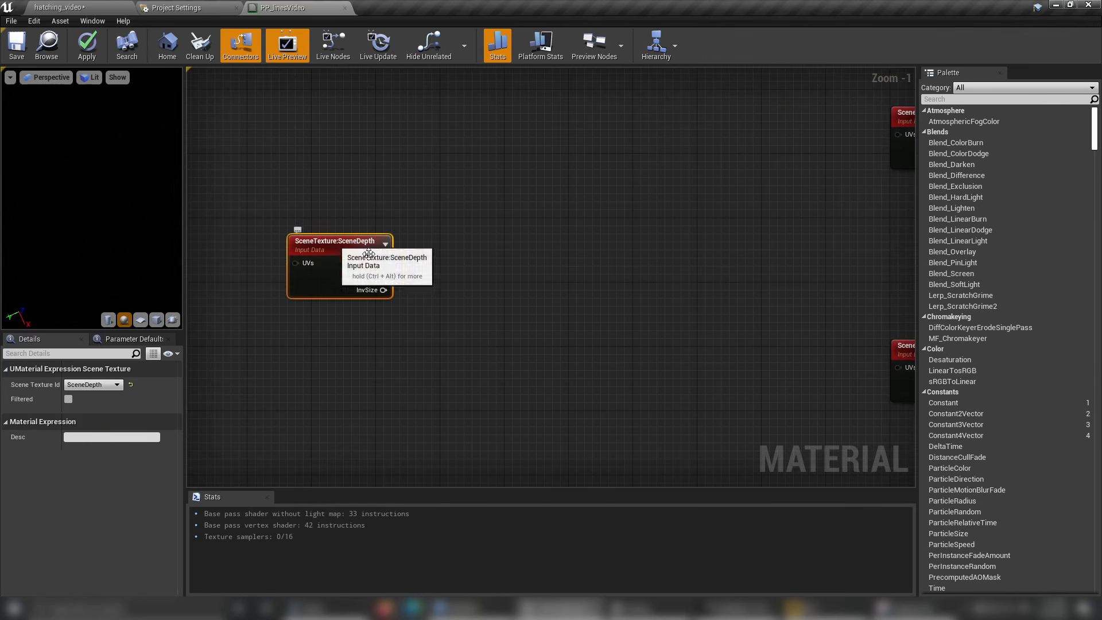
pyautogui.moveTo(623, 249); pyautogui.dragTo(518, 244, button='right')
pyautogui.scroll(-4, 518, 249)
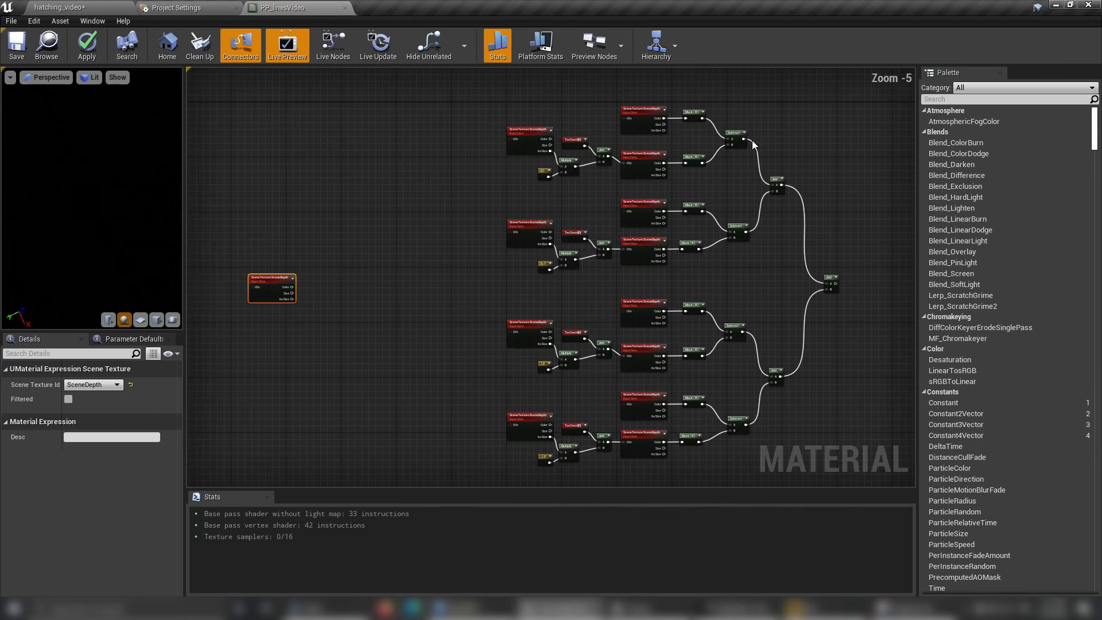
# Paste a copy of a Mask (R) node beside the standalone SceneDepth node and connect it to that node's Color output.
pyautogui.click(743, 136)
pyautogui.moveTo(386, 262); pyautogui.dragTo(490, 246, button='right')
pyautogui.scroll(3, 798, 95)
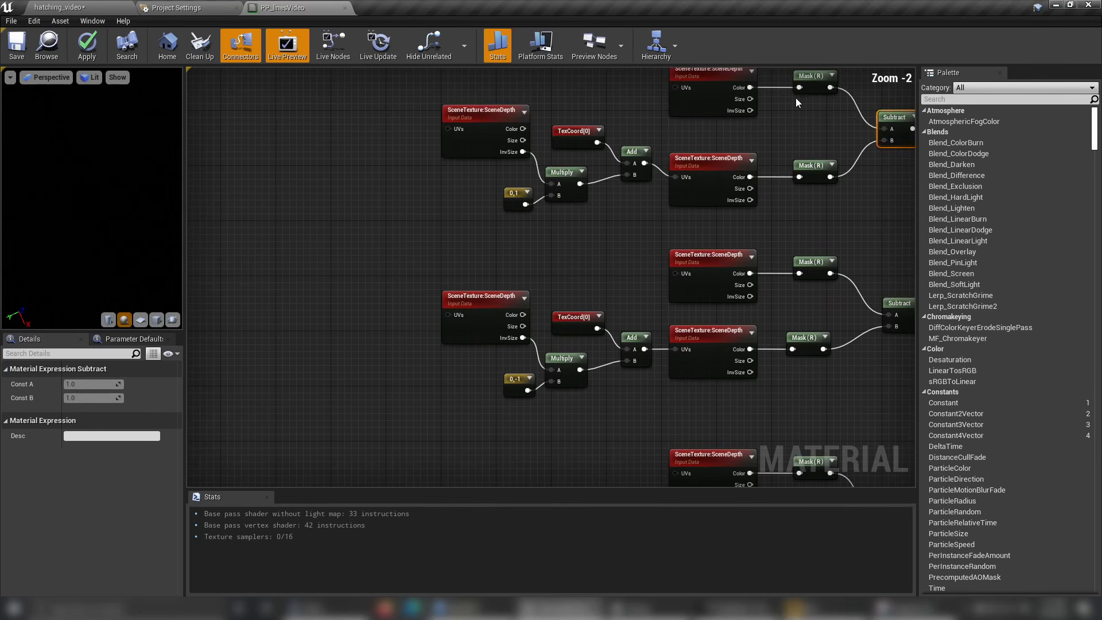
pyautogui.click(809, 80)
pyautogui.hotkey('ctrl', 'c')
pyautogui.moveTo(360, 320); pyautogui.dragTo(617, 191, button='right')
pyautogui.moveTo(254, 339); pyautogui.dragTo(399, 333, button='right')
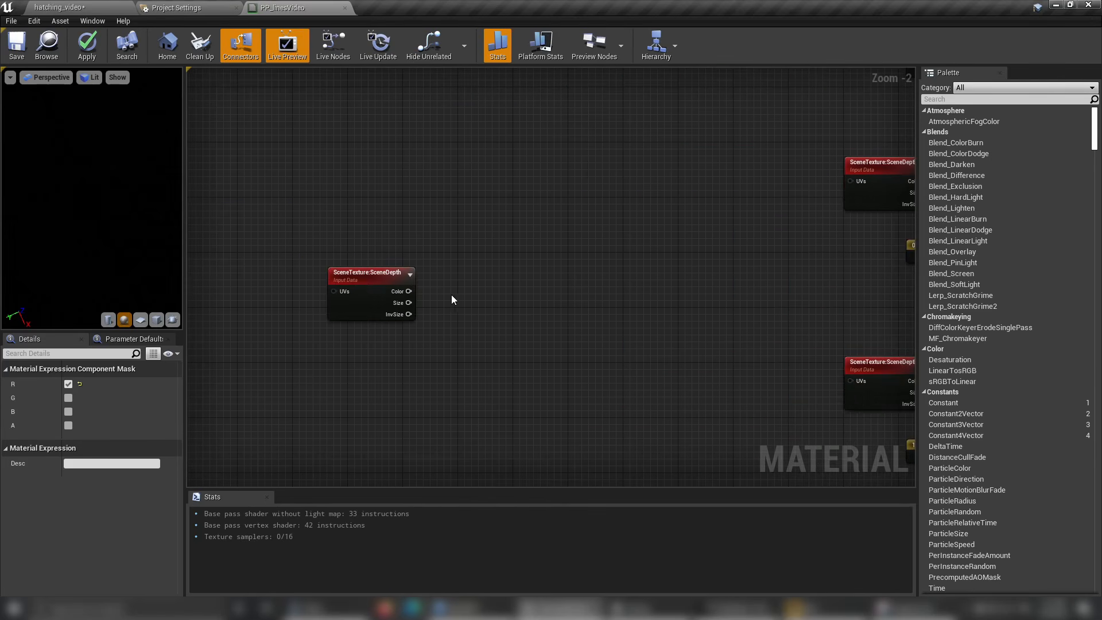
pyautogui.hotkey('ctrl', 'v')
pyautogui.moveTo(456, 295)
pyautogui.mouseDown()
pyautogui.moveTo(436, 274)
pyautogui.moveTo(441, 293)
pyautogui.mouseUp()
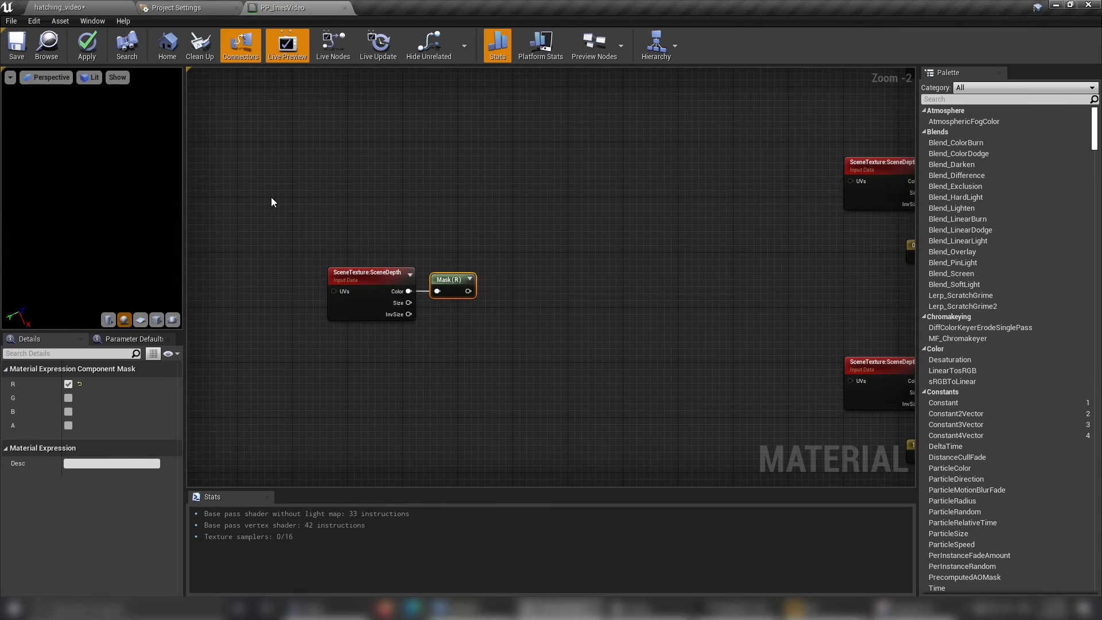
# Save the material and connect the standalone Mask (R) output to Emissive Color.
pyautogui.click(15, 58)
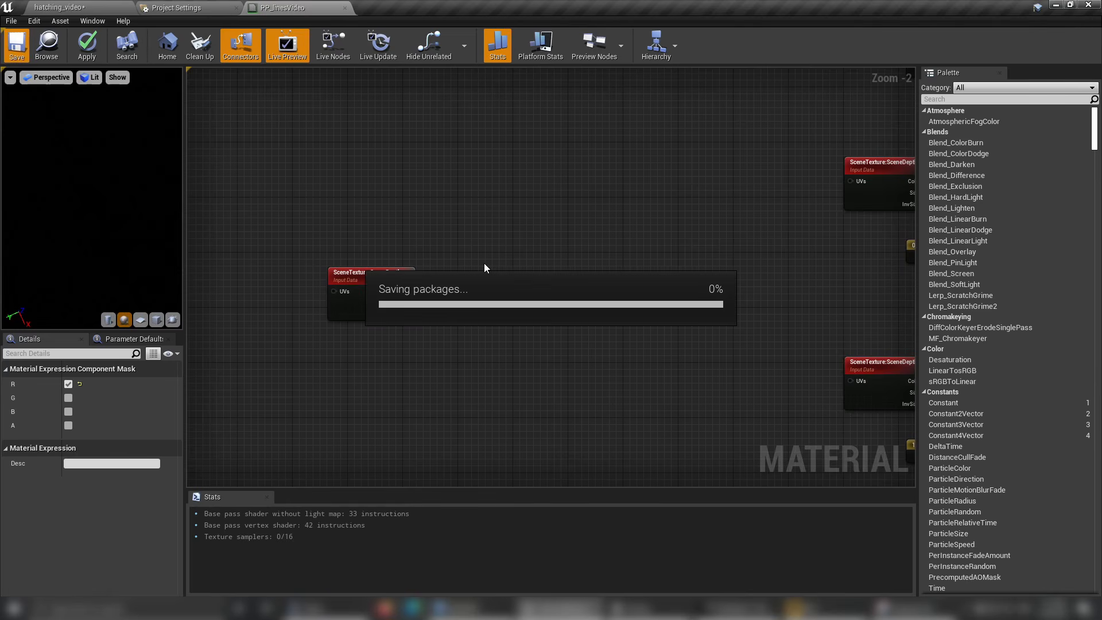
pyautogui.rightClick(468, 291)
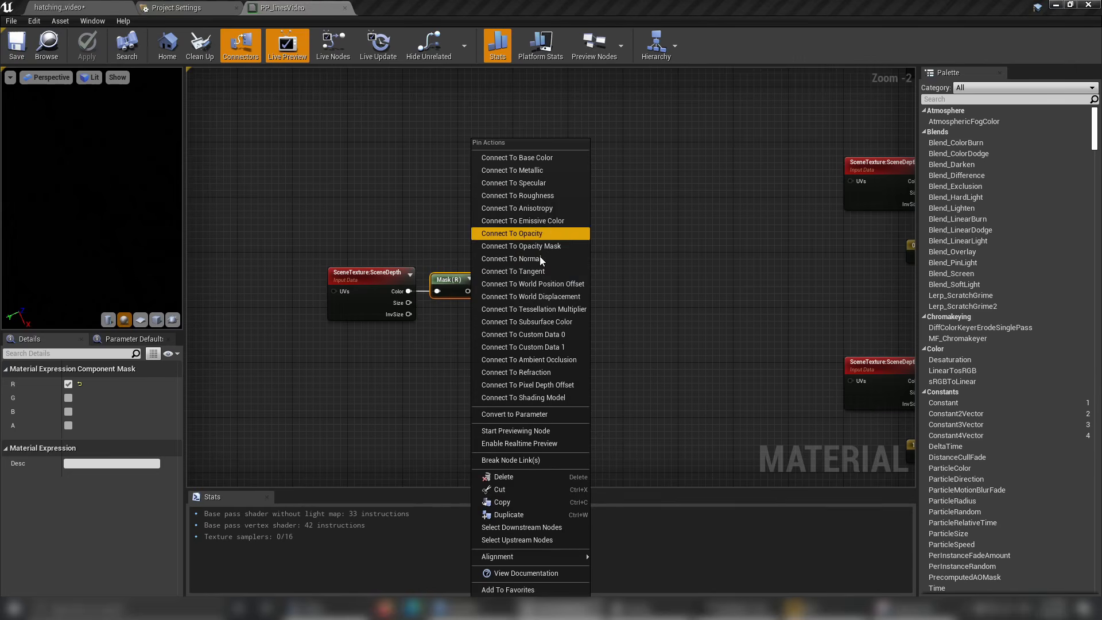
pyautogui.click(534, 221)
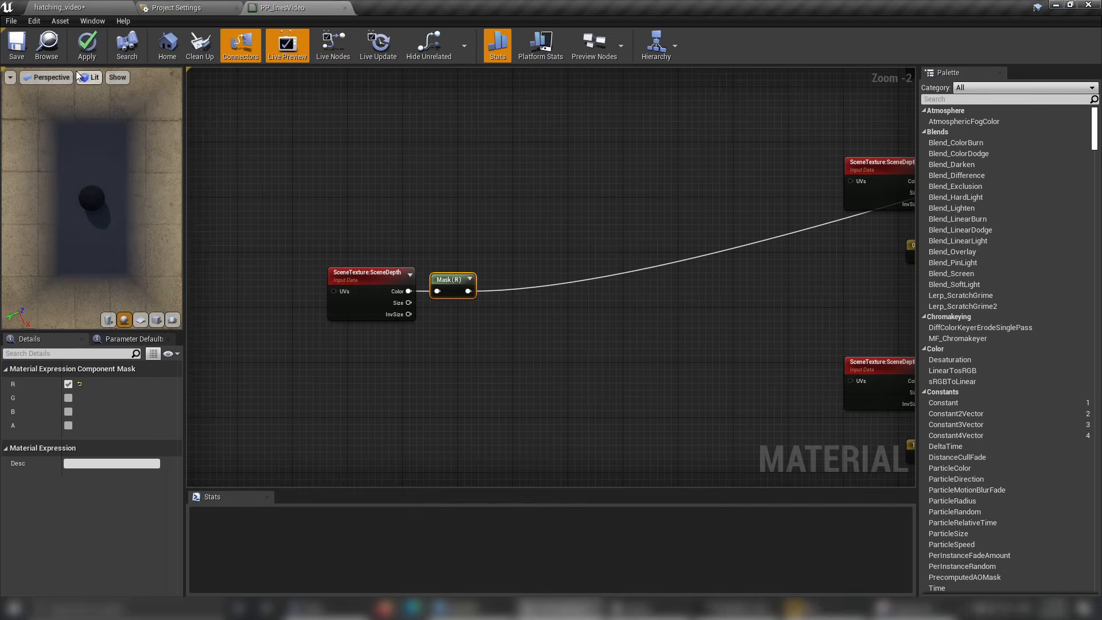
# Add a Multiply node fed by the standalone Mask (R) output and set its Const B to 0.00001.
pyautogui.rightClick(479, 320)
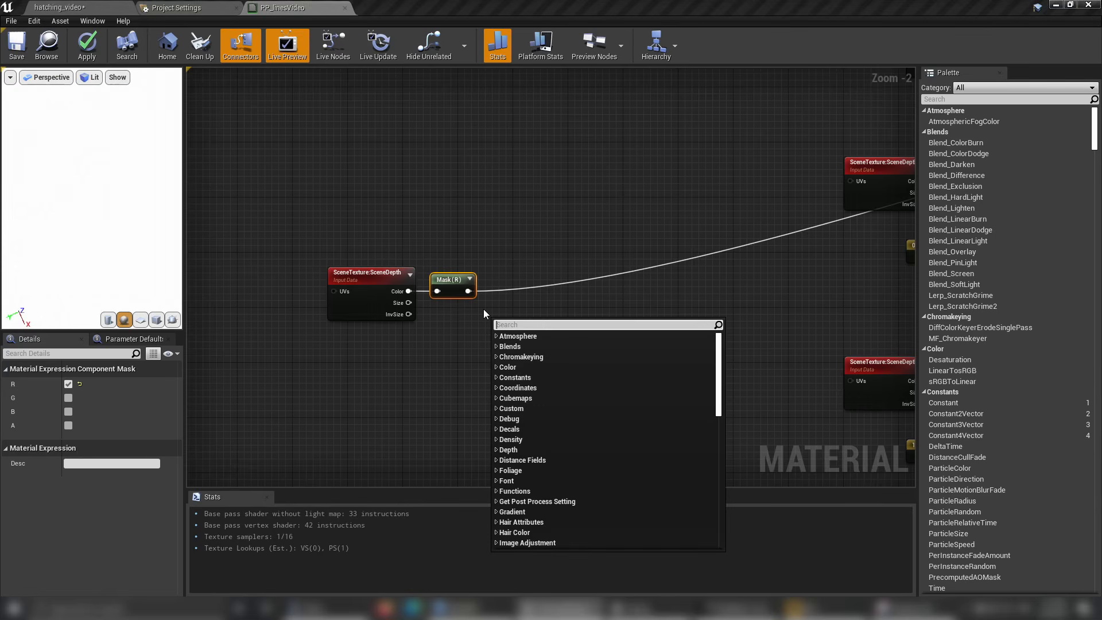
pyautogui.write('mul')
pyautogui.press('Return')
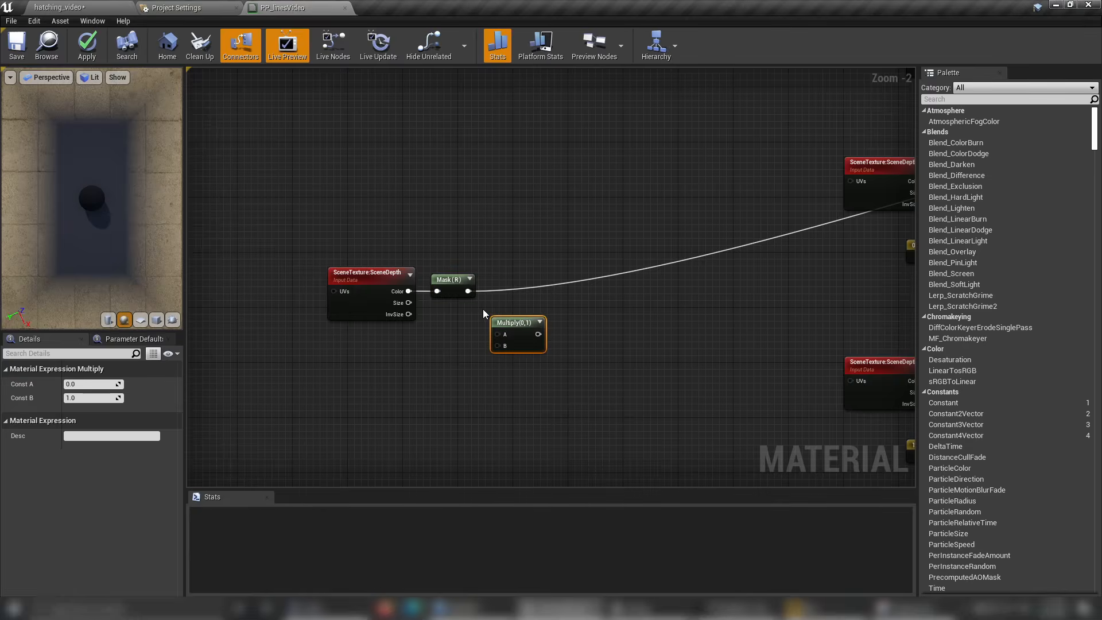
pyautogui.moveTo(468, 291); pyautogui.dragTo(497, 334)
pyautogui.click(105, 398)
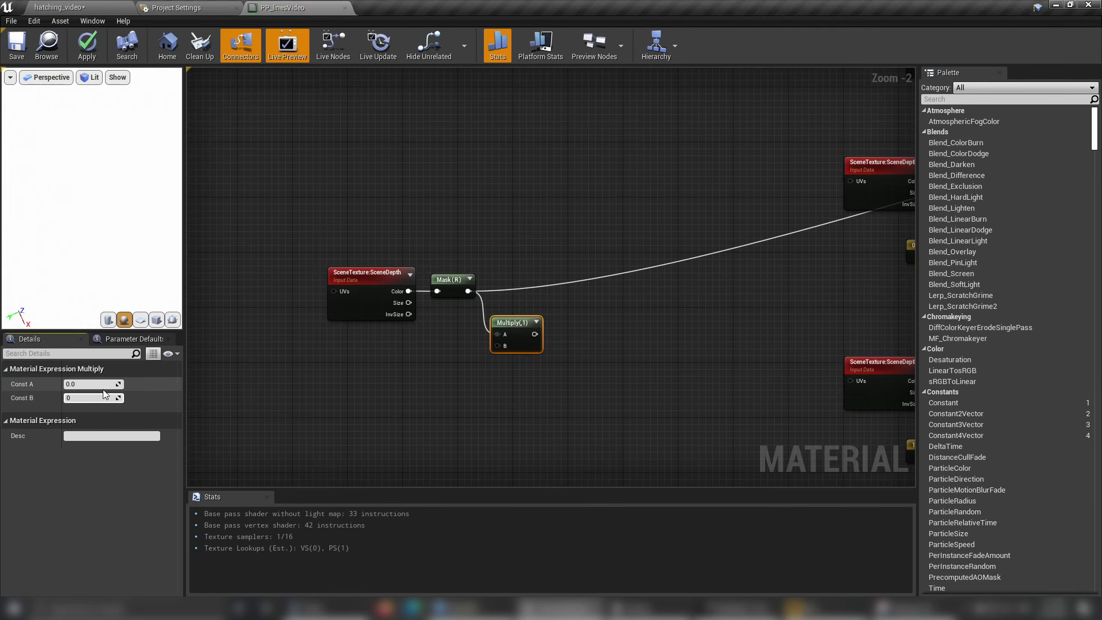
pyautogui.write('0.00001')
pyautogui.press('Return')
# Connect the Multiply node's output to Emissive Color and save the material.
pyautogui.rightClick(548, 335)
pyautogui.click(580, 235)
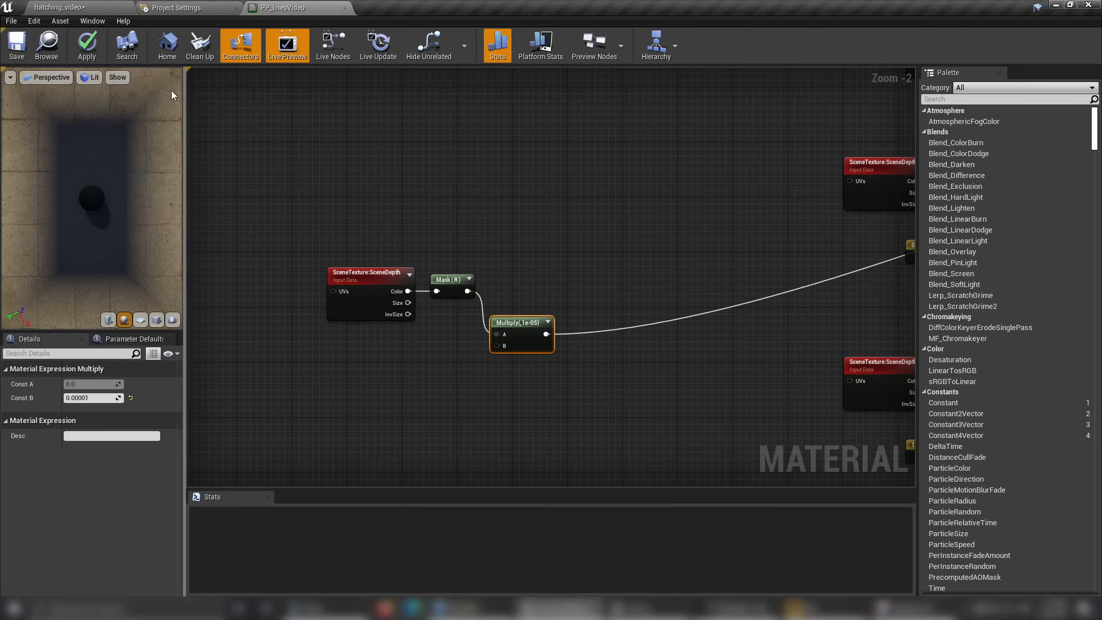
pyautogui.click(16, 46)
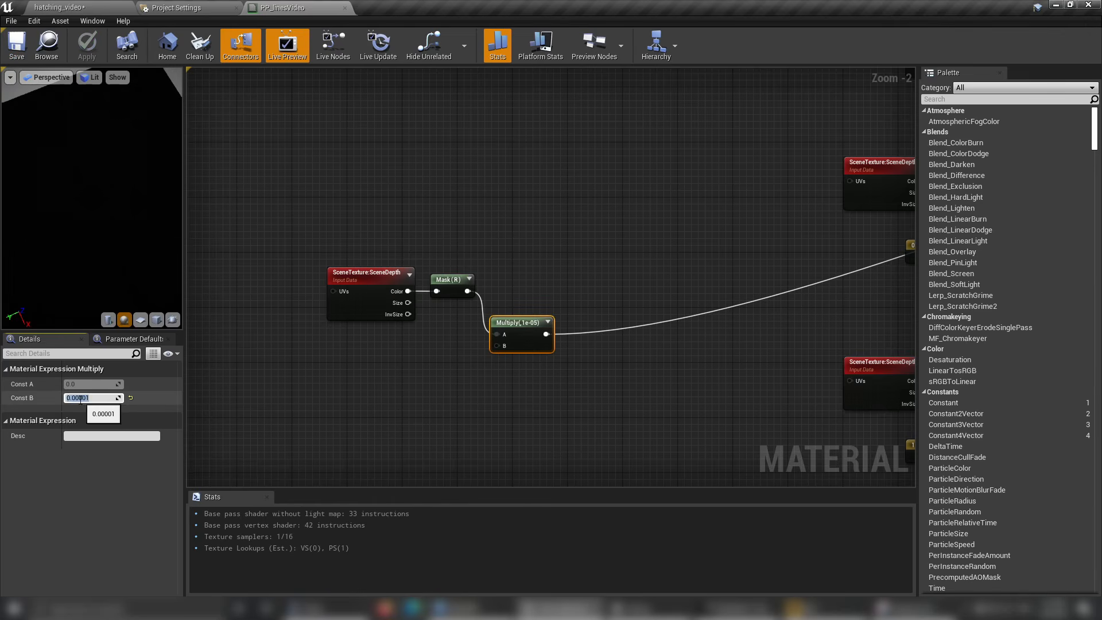
# Set the Multiply node's Const B to 0.001 and inspect the depth shading on the preview sphere.
pyautogui.press('Return')
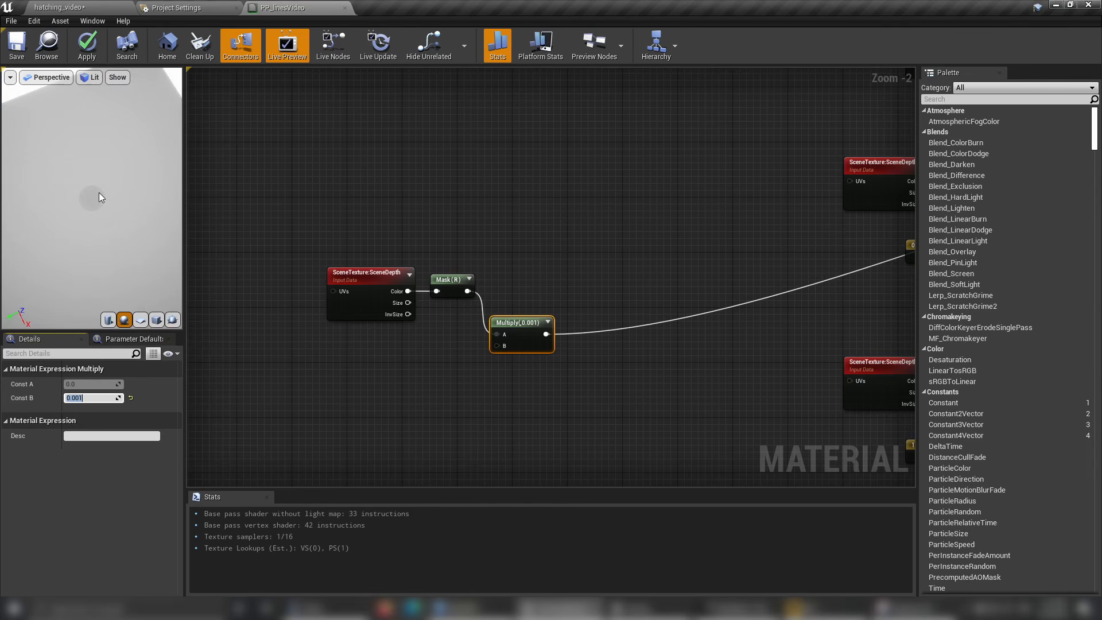
pyautogui.moveTo(104, 224); pyautogui.dragTo(117, 147)
pyautogui.scroll(6, 103, 223)
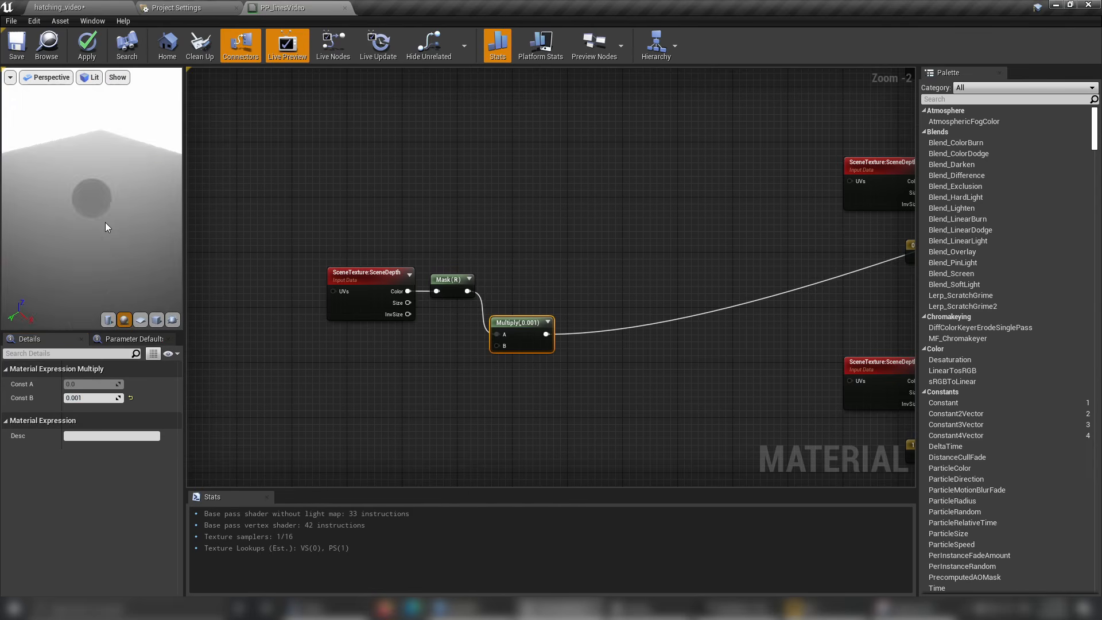
pyautogui.scroll(-5, 102, 222)
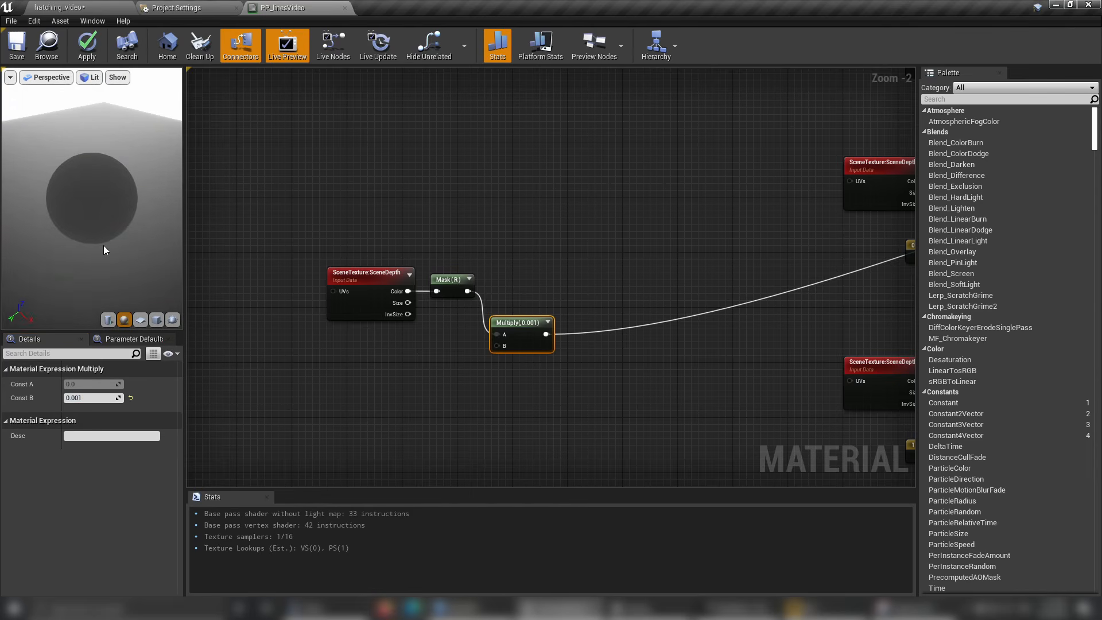
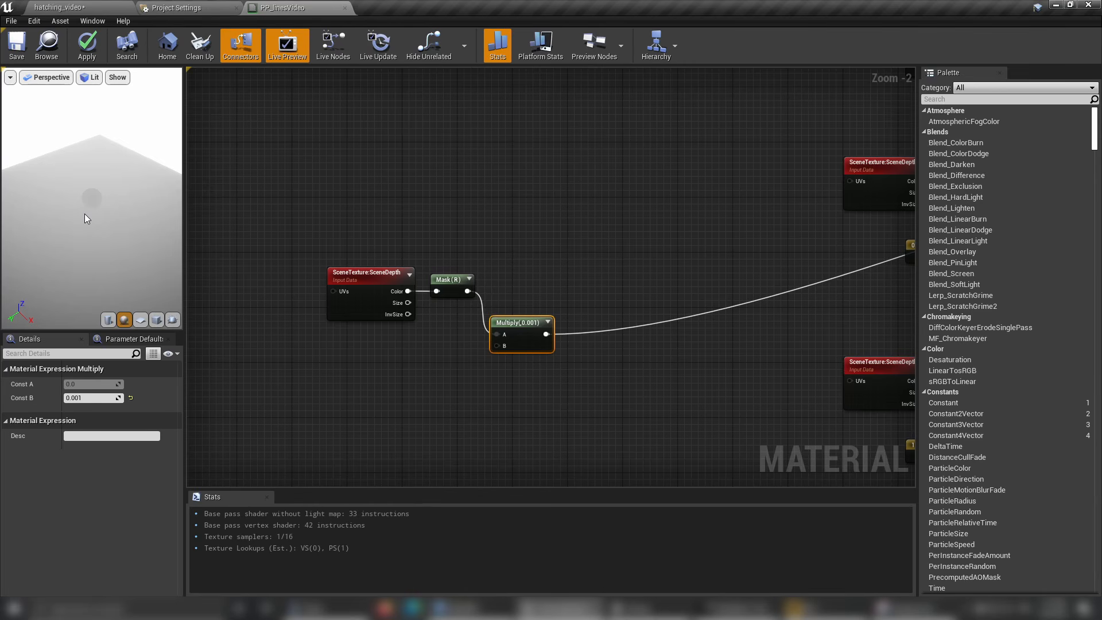
# Examine how the preview sphere's depth shading changes at closer camera distances and from another angle.
pyautogui.scroll(5, 104, 228)
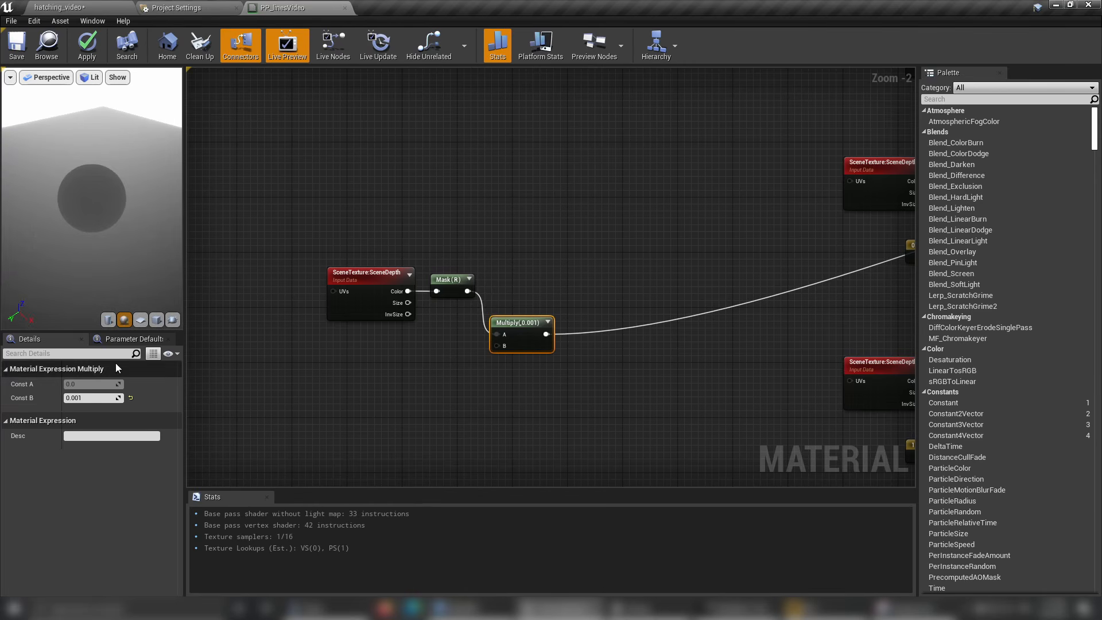
pyautogui.click(95, 397)
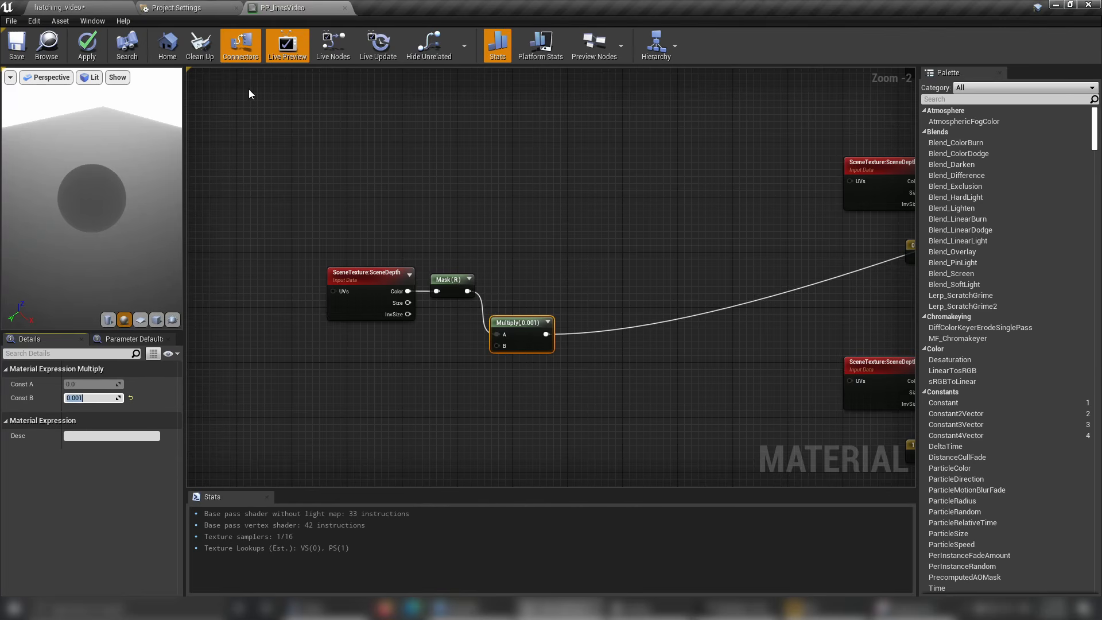
pyautogui.moveTo(541, 248); pyautogui.dragTo(543, 230, button='right')
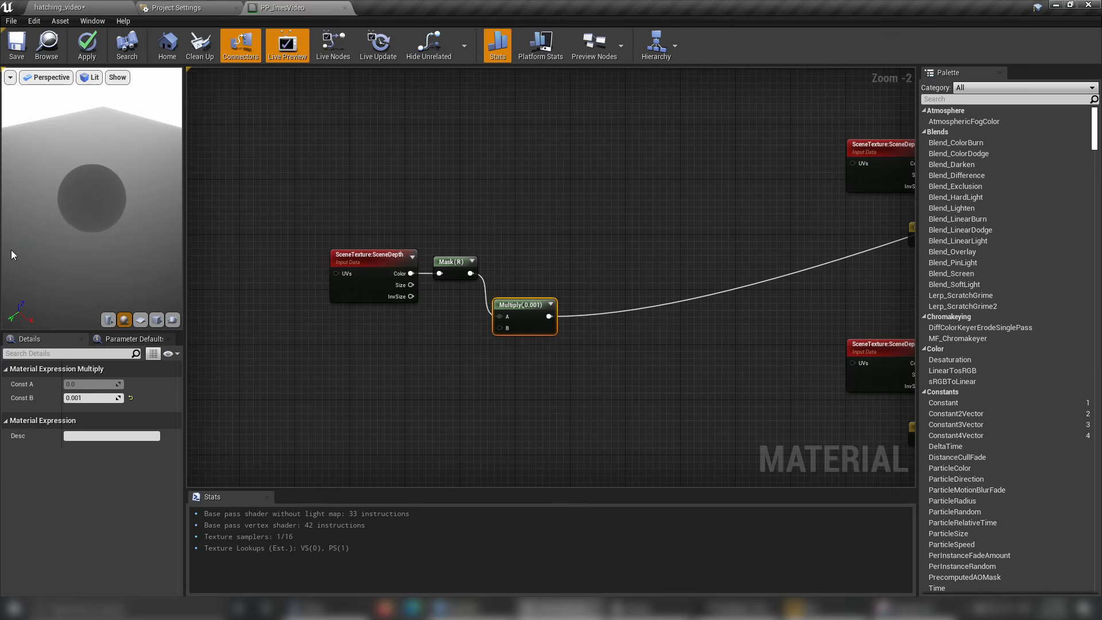
pyautogui.scroll(5, 102, 218)
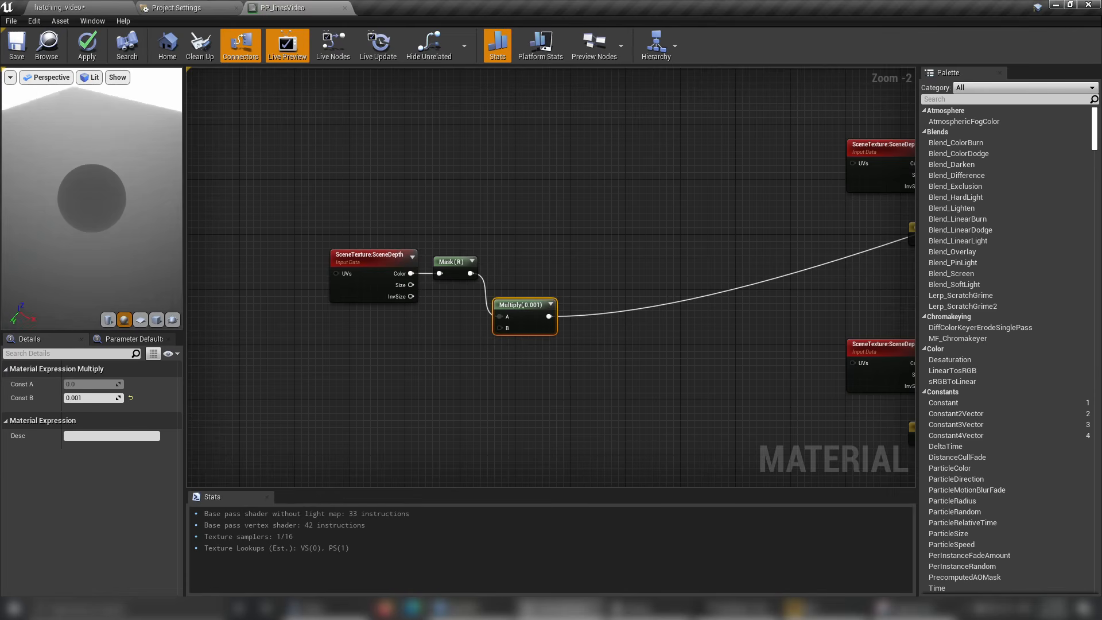
pyautogui.moveTo(98, 205)
pyautogui.mouseDown()
pyautogui.moveTo(102, 221)
pyautogui.moveTo(100, 210)
pyautogui.mouseUp()
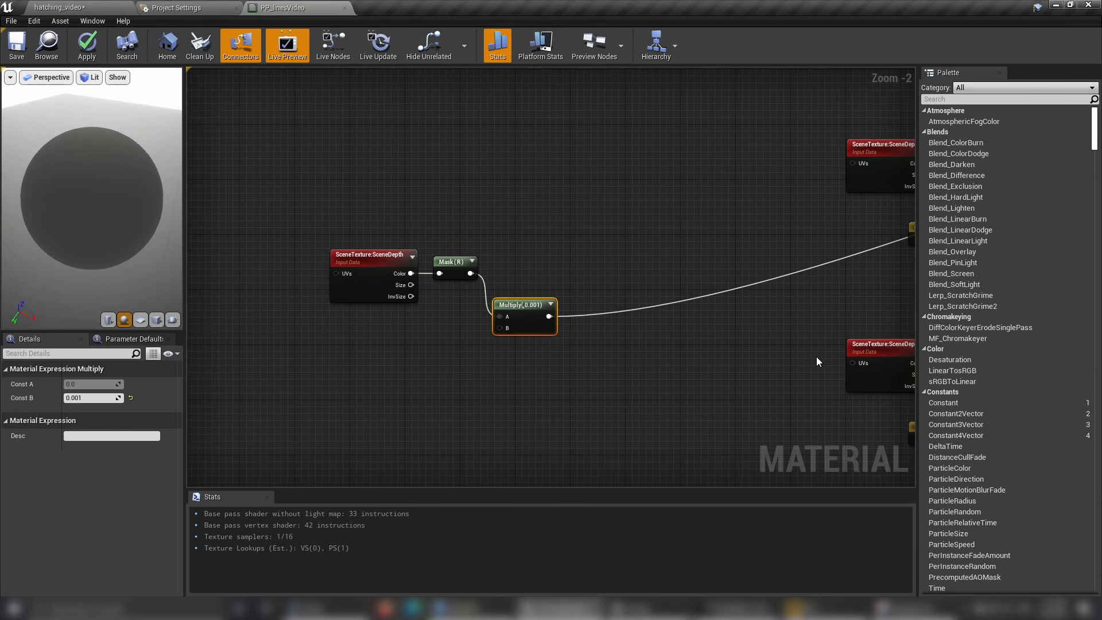
pyautogui.moveTo(636, 379); pyautogui.dragTo(574, 332, button='right')
# Switch to the hatching_video level, show its viewport in the Top wireframe view and measure several distances alongside the temple.
pyautogui.click(57, 7)
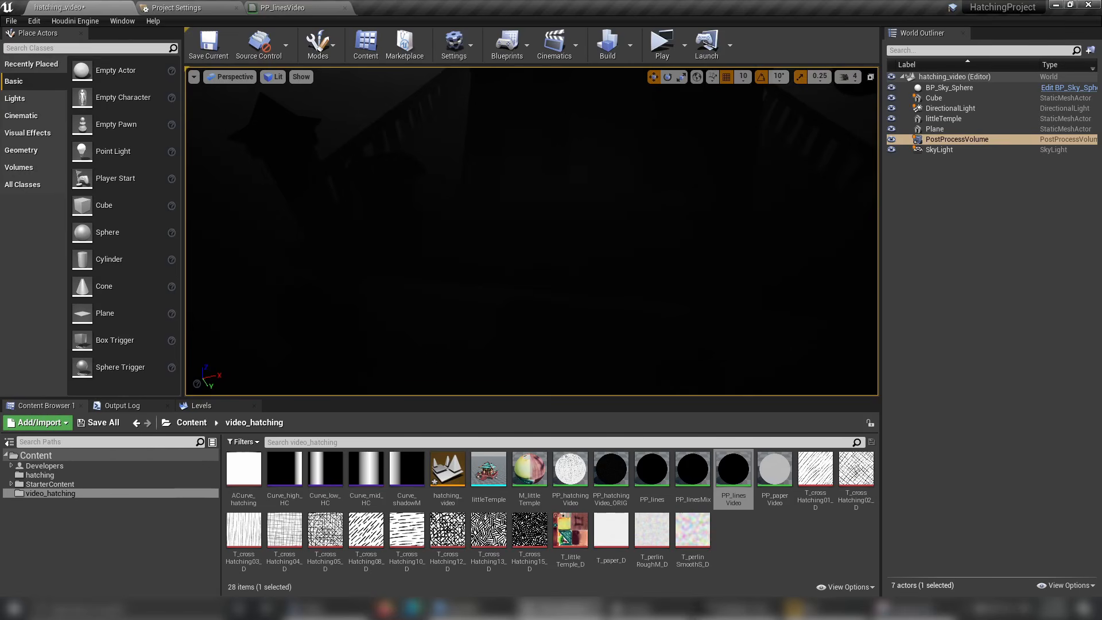
pyautogui.hotkey('alt', 'j')
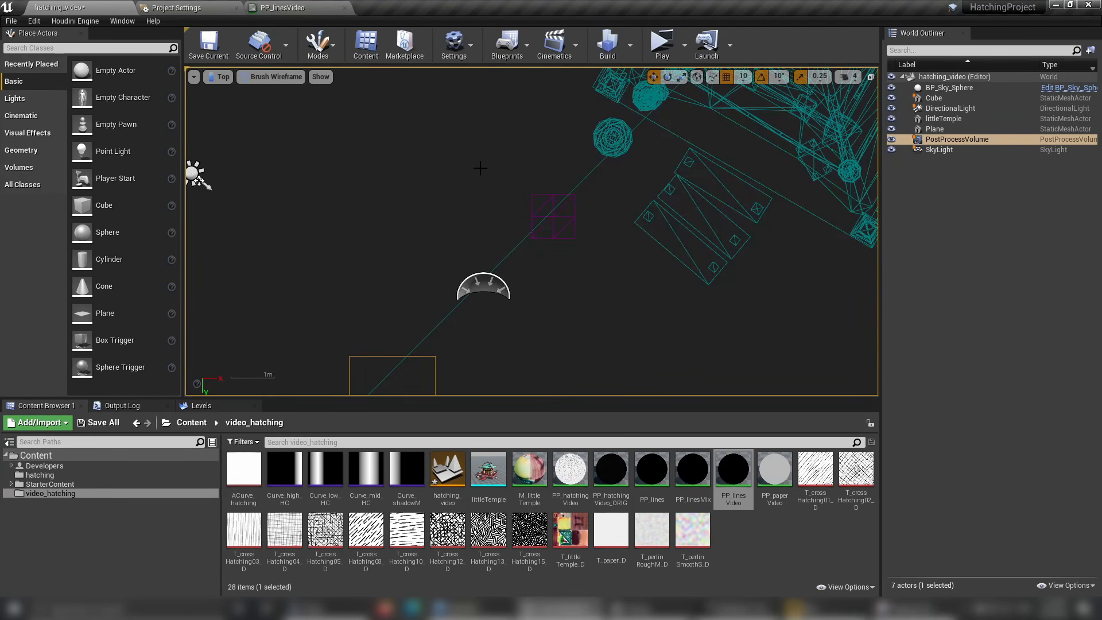
pyautogui.moveTo(332, 271); pyautogui.dragTo(425, 112, button='middle')
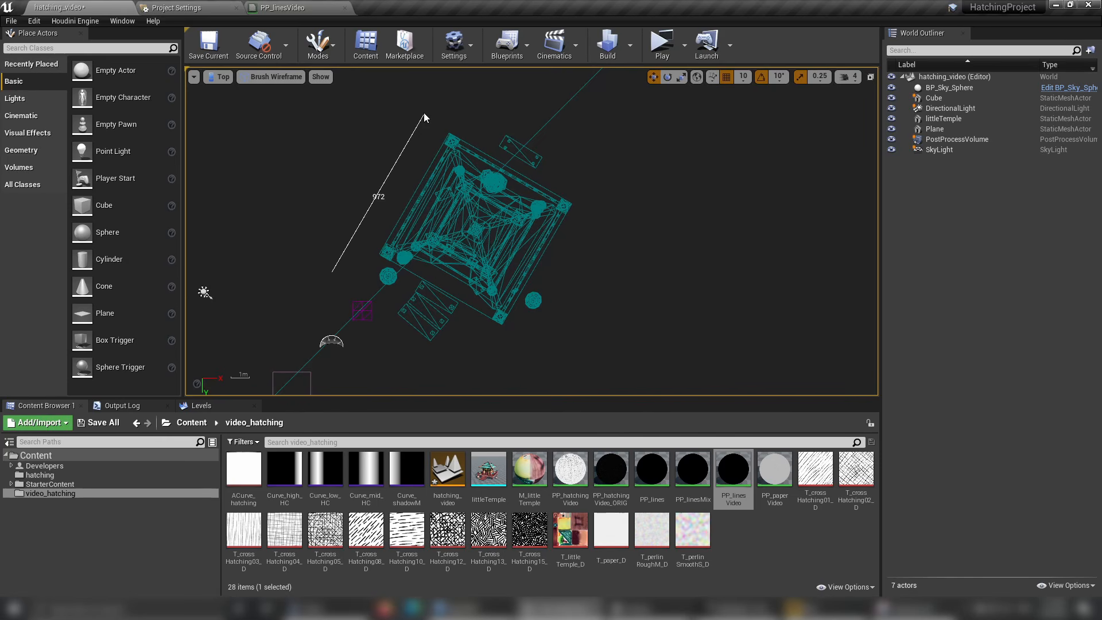
pyautogui.moveTo(424, 113); pyautogui.dragTo(423, 114, button='middle')
pyautogui.moveTo(323, 301); pyautogui.dragTo(428, 129, button='middle')
pyautogui.moveTo(367, 270); pyautogui.dragTo(439, 141, button='middle')
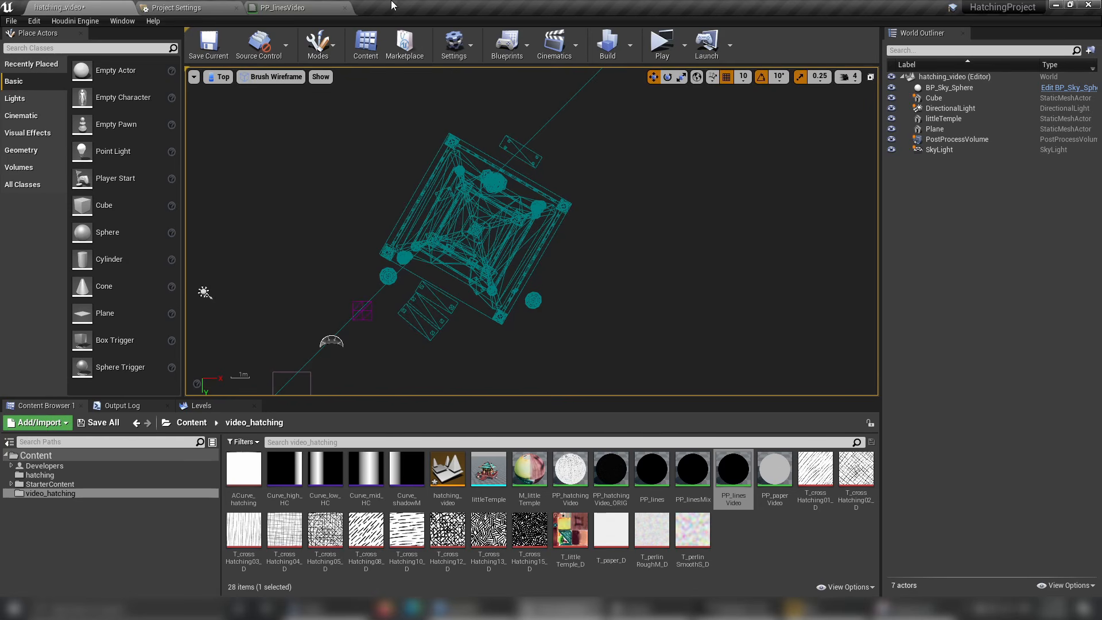
# Return to the PP_linesVideo material and move the Multiply(,0.001) node above the Mask (R) node.
pyautogui.click(306, 6)
pyautogui.click(468, 365)
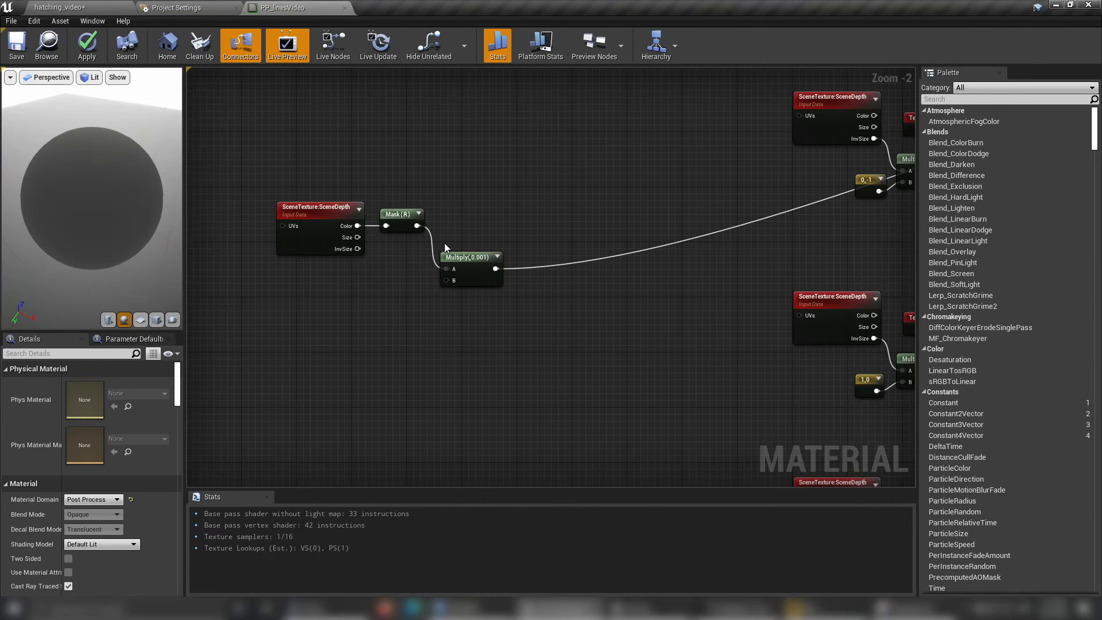
pyautogui.moveTo(457, 263); pyautogui.dragTo(457, 168)
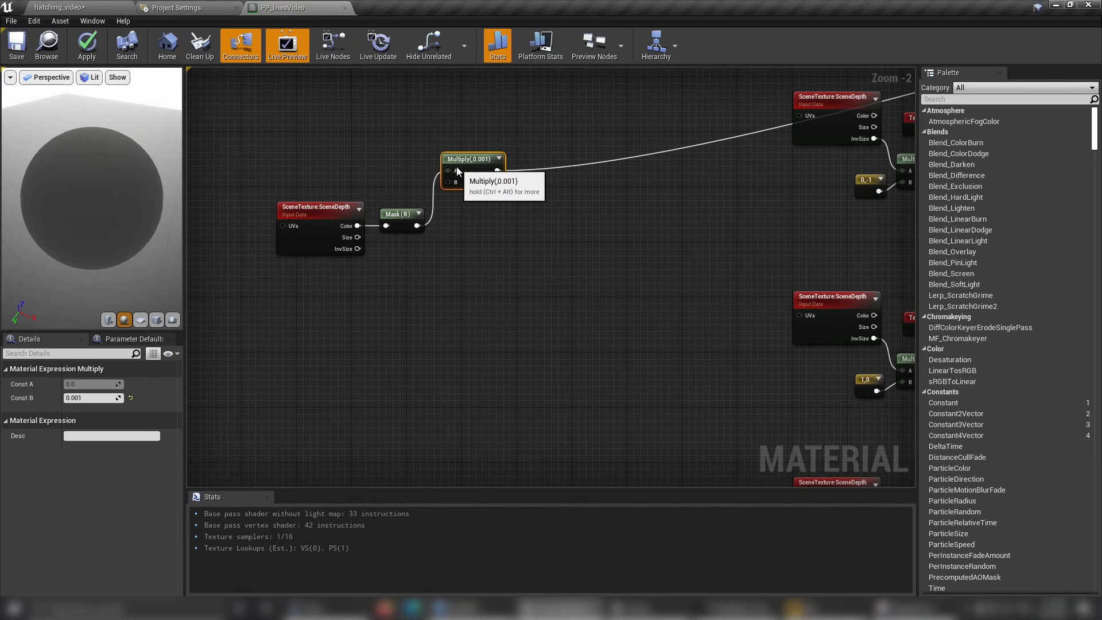
# Add a Clamp node fed by the standalone Mask (R) output.
pyautogui.moveTo(418, 225); pyautogui.dragTo(464, 272)
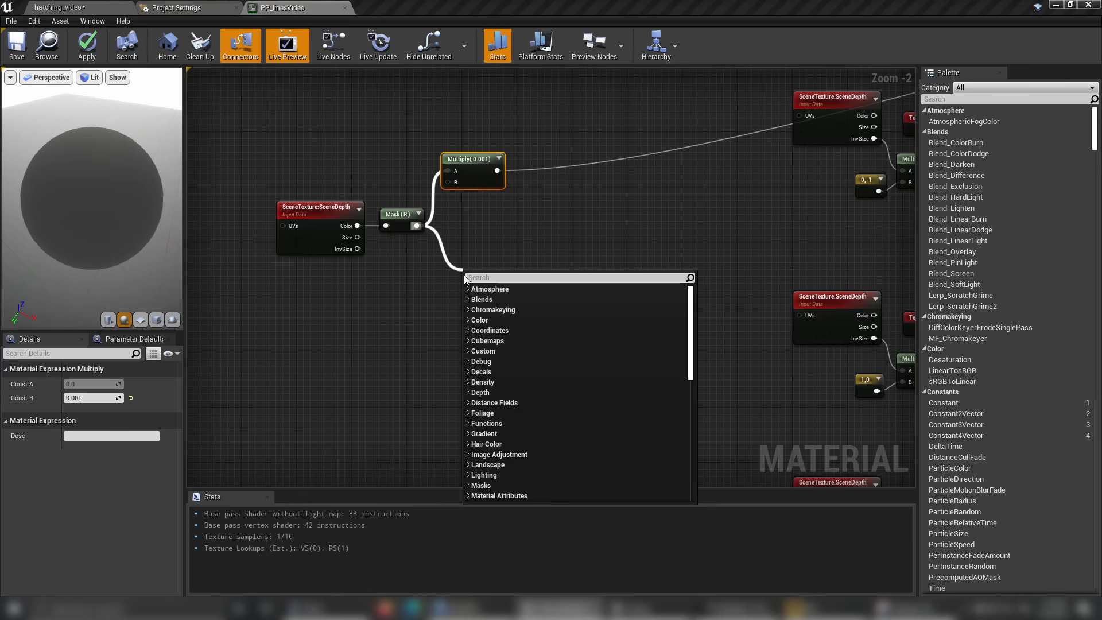
pyautogui.write('clam')
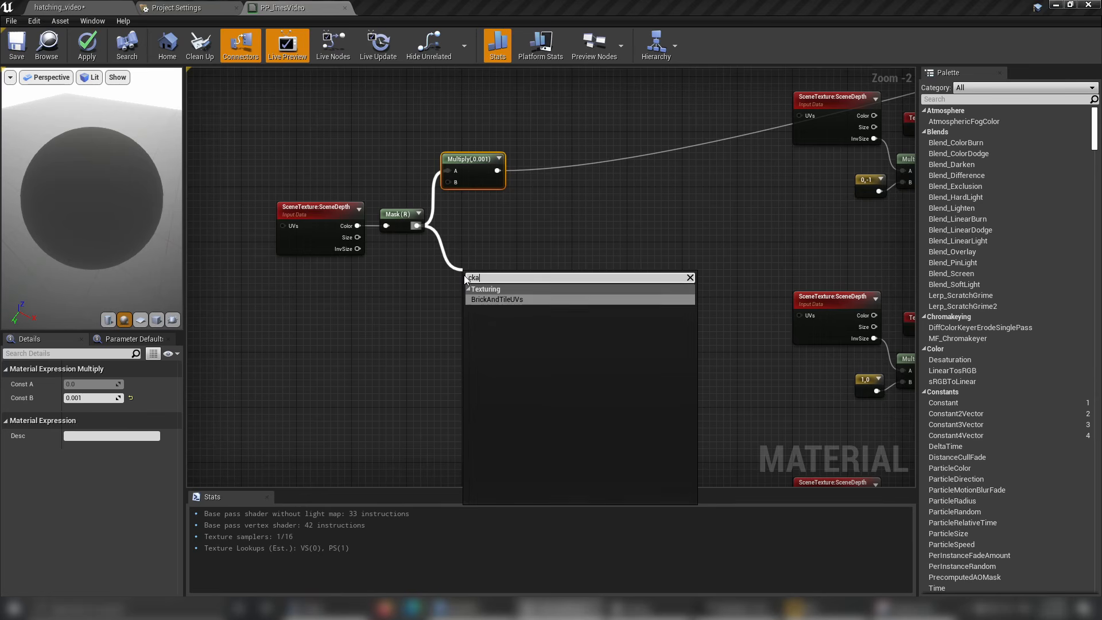
pyautogui.press('BackSpace')
pyautogui.press('BackSpace')
pyautogui.press('BackSpace')
pyautogui.write('lamp')
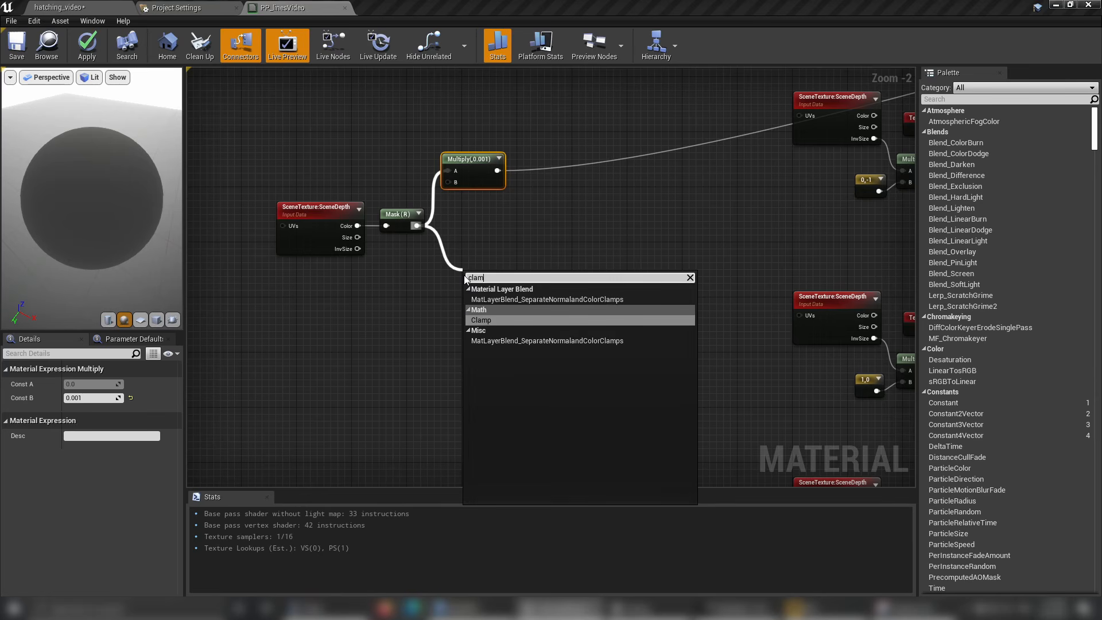
pyautogui.press('Return')
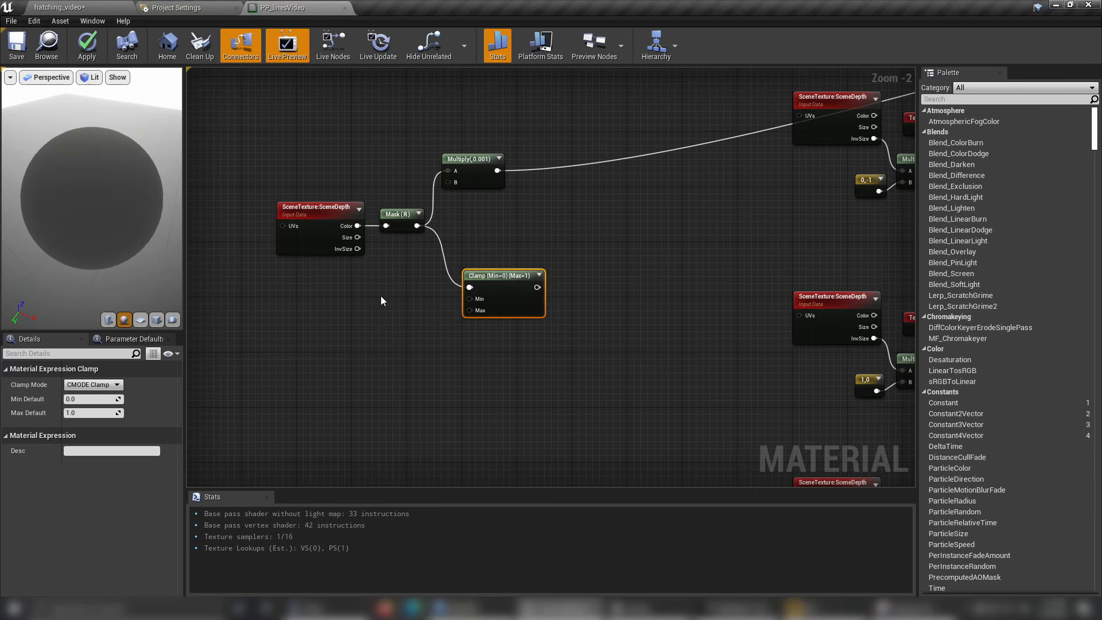
# Add two Constant nodes one above the other, below the standalone SceneTexture:SceneDepth node and beside the Clamp node.
pyautogui.press('1')
pyautogui.click(370, 294)
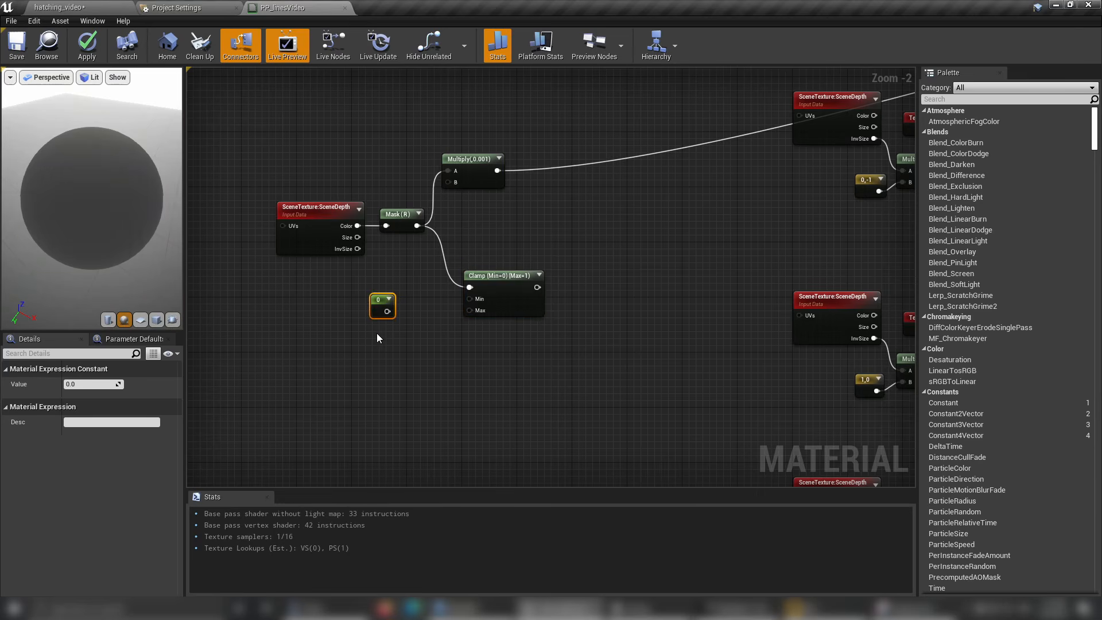
pyautogui.press('1')
pyautogui.click(377, 333)
pyautogui.moveTo(376, 314); pyautogui.dragTo(364, 305)
# Set the upper Constant to 100 and connect it to the Clamp node's Min input.
pyautogui.click(93, 384)
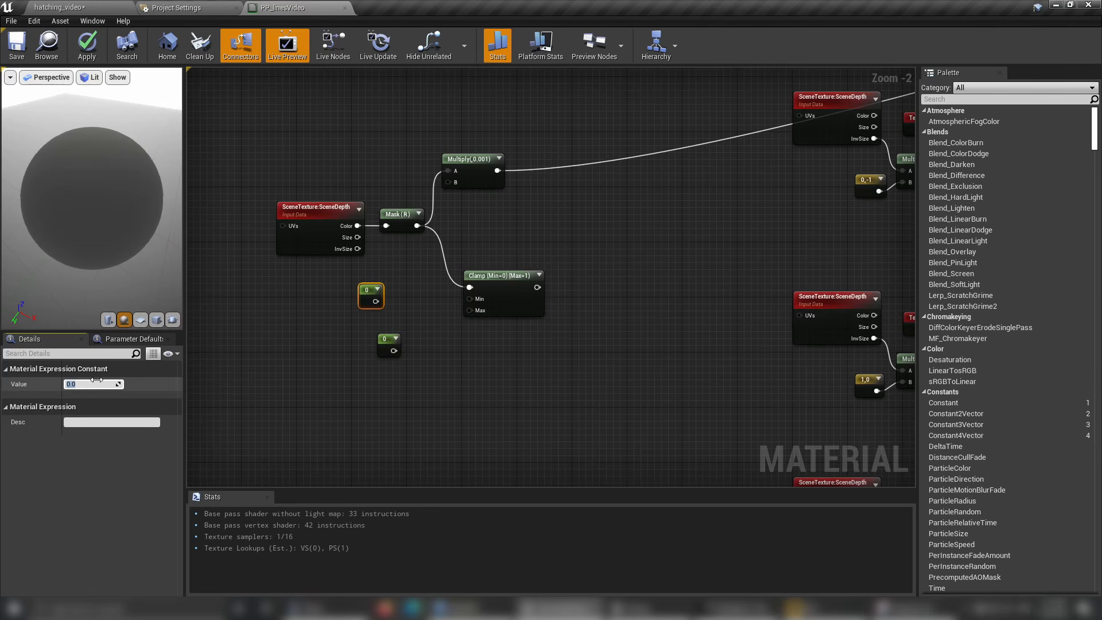
pyautogui.write('100')
pyautogui.press('Return')
pyautogui.moveTo(382, 301); pyautogui.dragTo(469, 298)
# Align the lower Constant under the 100 node, set it to 600 and connect it to the Clamp node's Max input.
pyautogui.moveTo(385, 345); pyautogui.dragTo(367, 322)
pyautogui.click(100, 383)
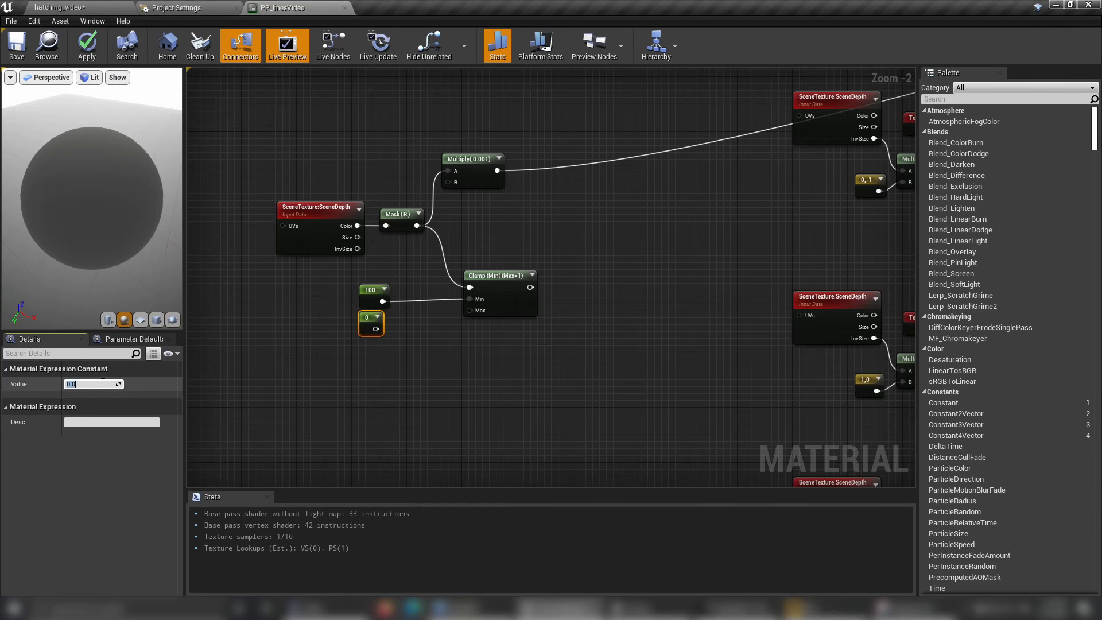
pyautogui.write('600')
pyautogui.press('Return')
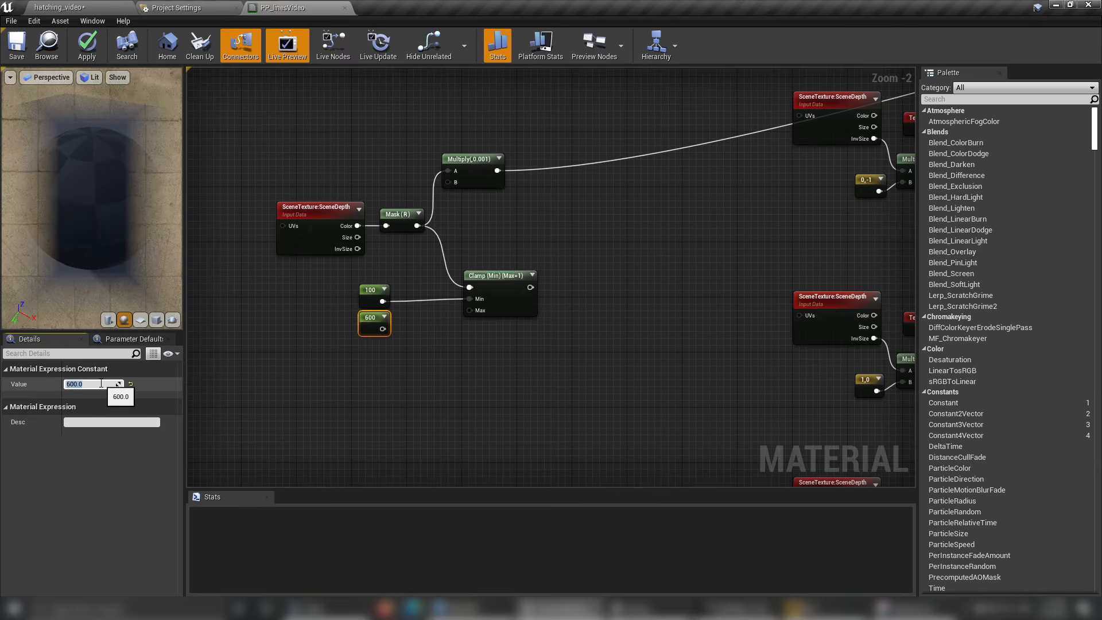
pyautogui.moveTo(382, 329); pyautogui.dragTo(470, 310)
pyautogui.moveTo(367, 337); pyautogui.dragTo(356, 314)
pyautogui.click(371, 353)
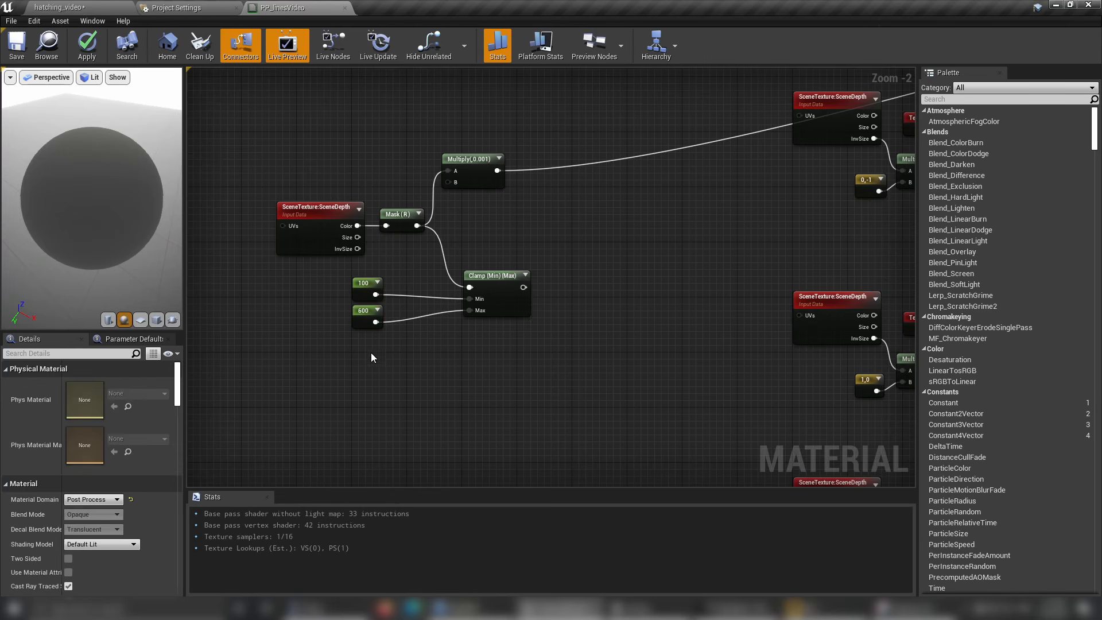
# Add a RemapValueRange node fed by the Clamp node's output.
pyautogui.click(365, 319)
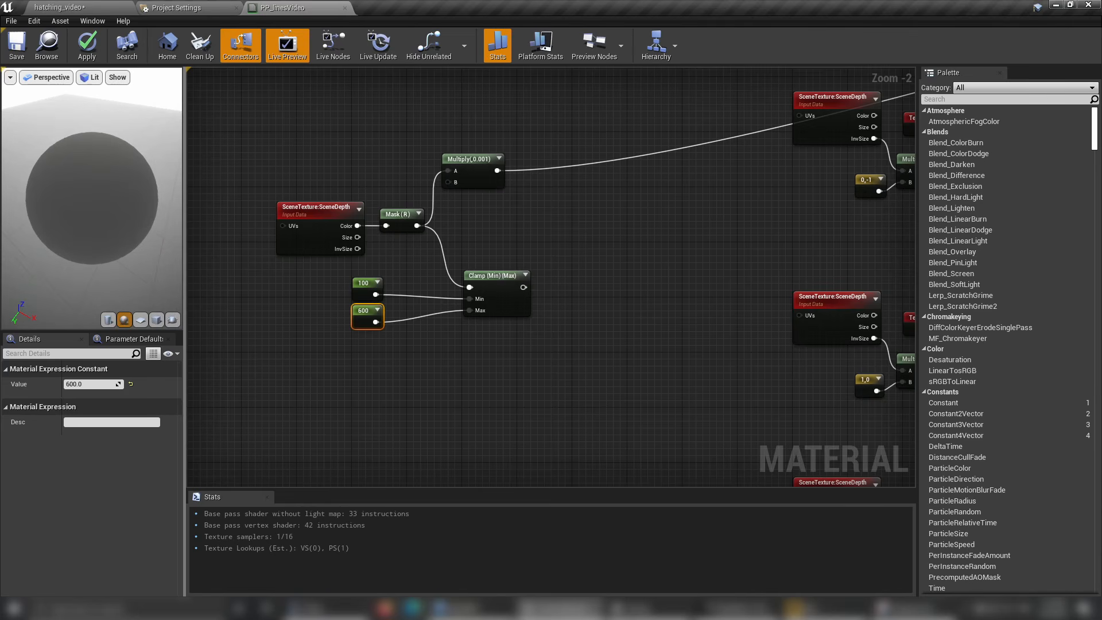
pyautogui.scroll(4, 91, 213)
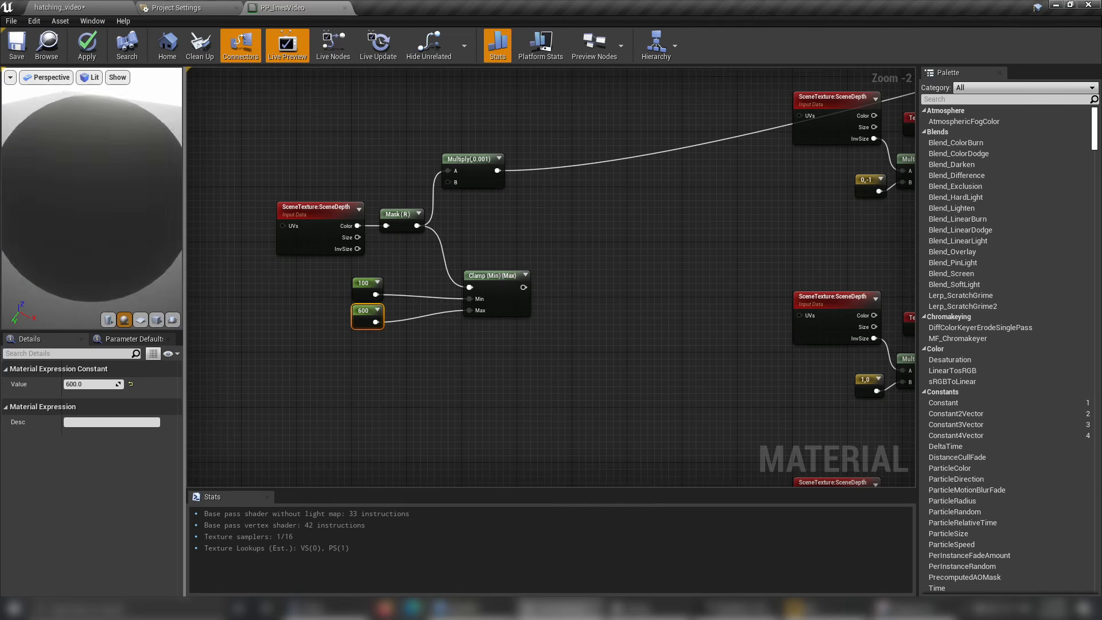
pyautogui.scroll(-1, 583, 289)
pyautogui.click(592, 310)
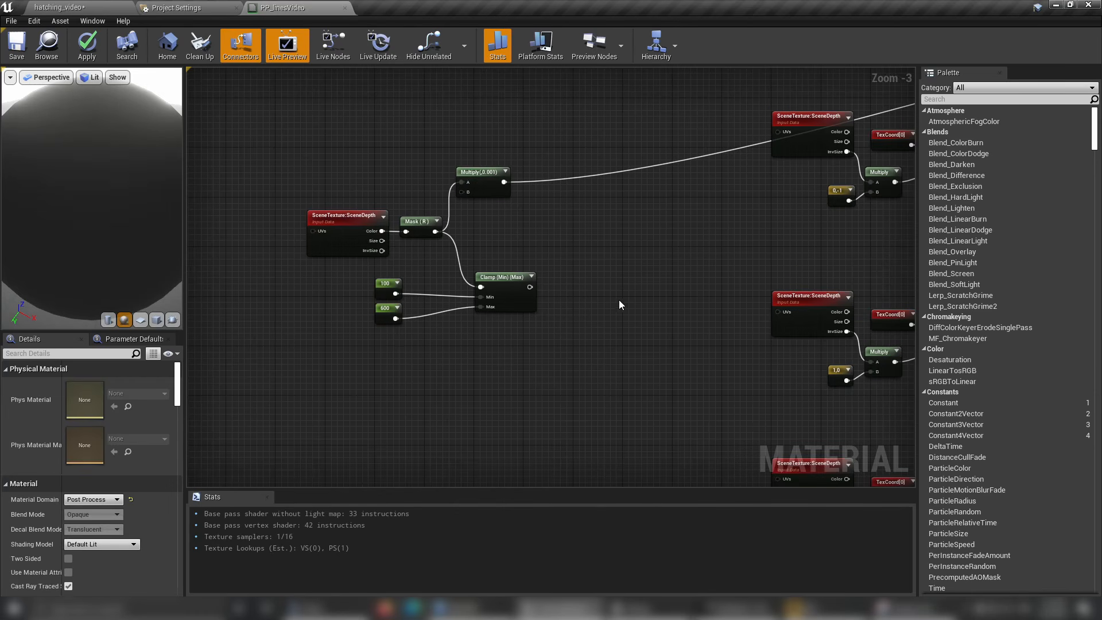
pyautogui.moveTo(603, 337); pyautogui.dragTo(517, 297, button='right')
pyautogui.scroll(-1, 591, 269)
pyautogui.scroll(1, 519, 298)
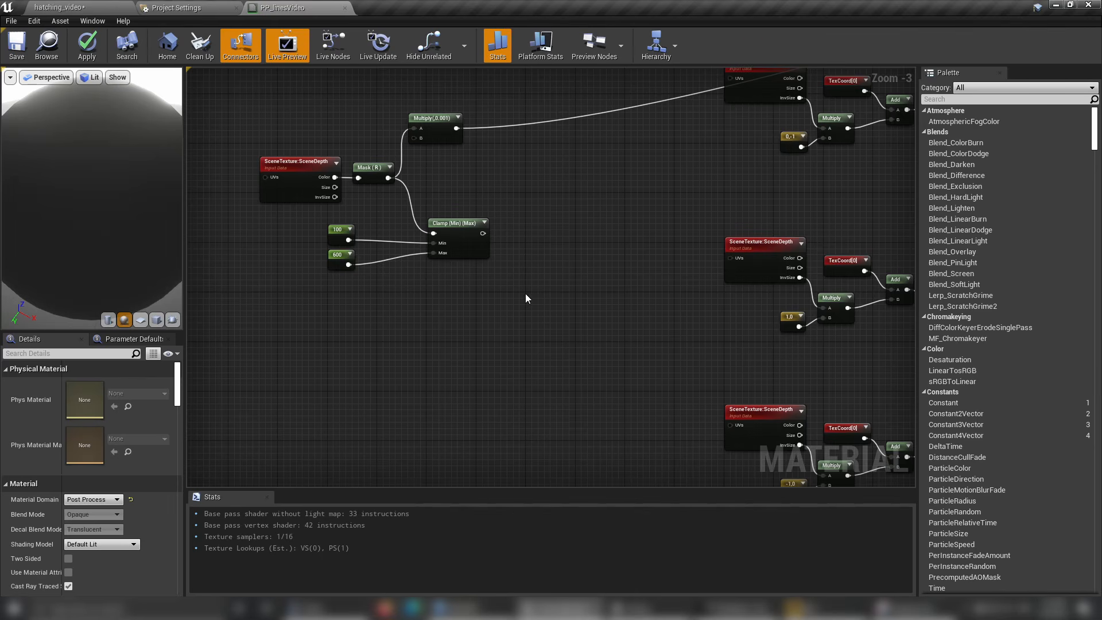
pyautogui.moveTo(483, 233); pyautogui.dragTo(532, 296)
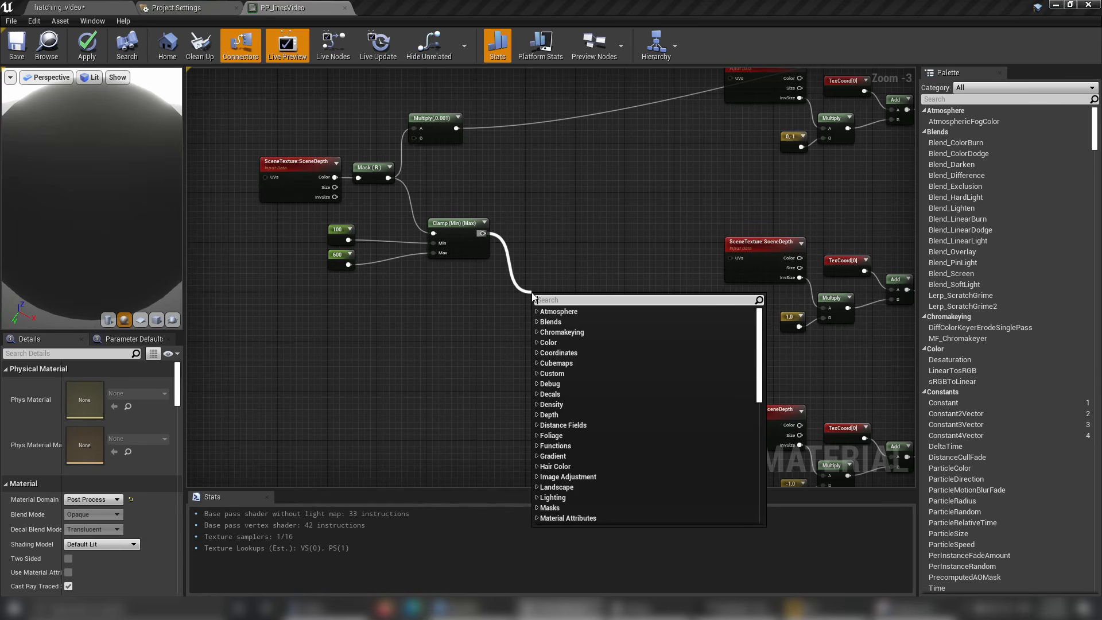
pyautogui.write('remap')
pyautogui.press('Return')
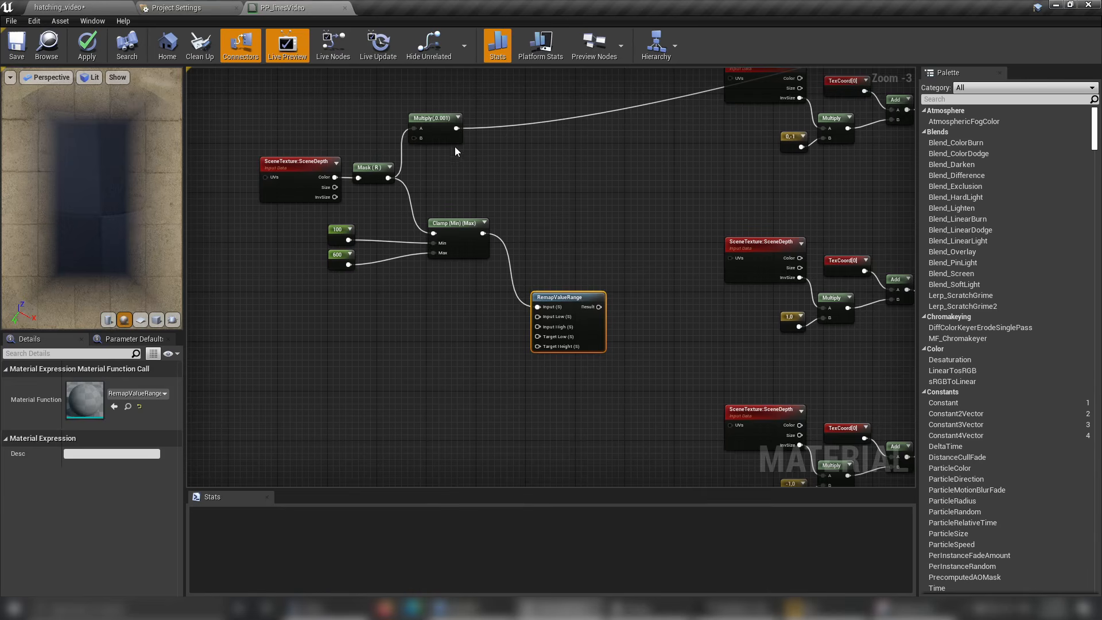
# Disconnect the Multiply(,0.001) output from Emissive Color and move the RemapValueRange node closer to the Clamp node.
pyautogui.moveTo(474, 151); pyautogui.dragTo(533, 204, button='right')
pyautogui.keyDown('alt'); pyautogui.click(543, 178); pyautogui.keyUp('alt')
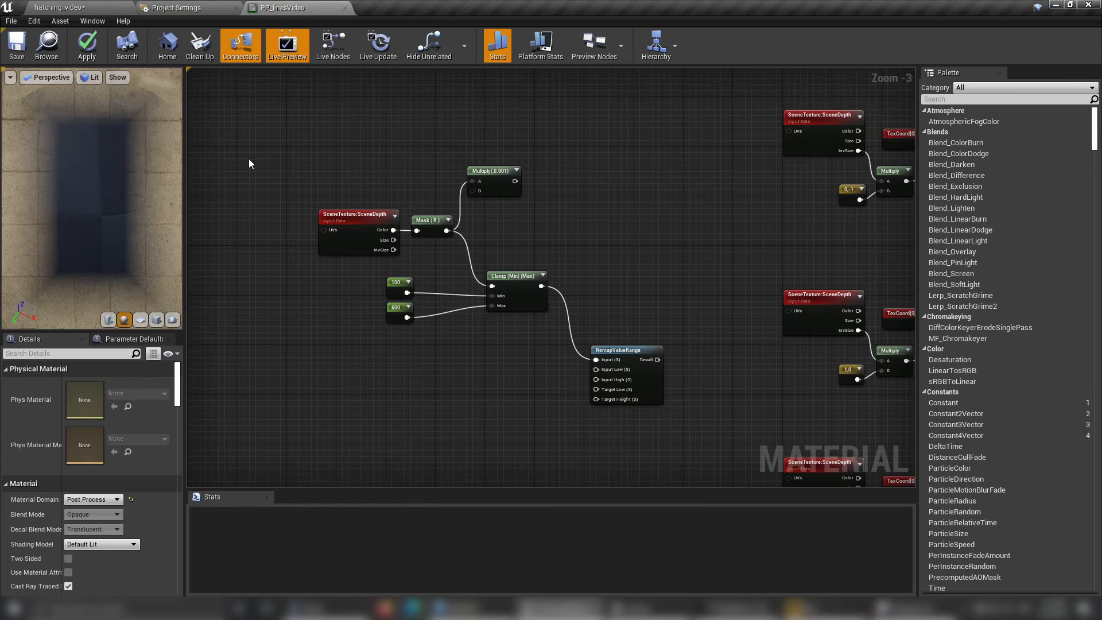
pyautogui.moveTo(247, 162); pyautogui.dragTo(506, 288)
pyautogui.click(636, 397)
# Connect the 100 Constant to RemapValueRange's Input Low and the 600 Constant to its Input High.
pyautogui.scroll(2, 277, 276)
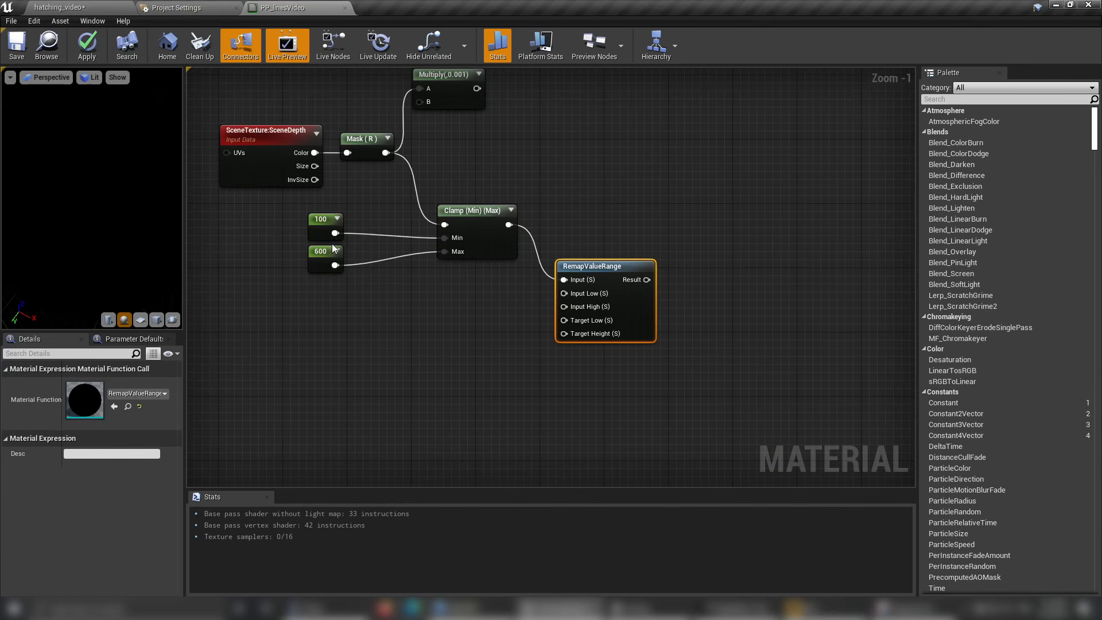
pyautogui.moveTo(336, 233); pyautogui.dragTo(566, 293)
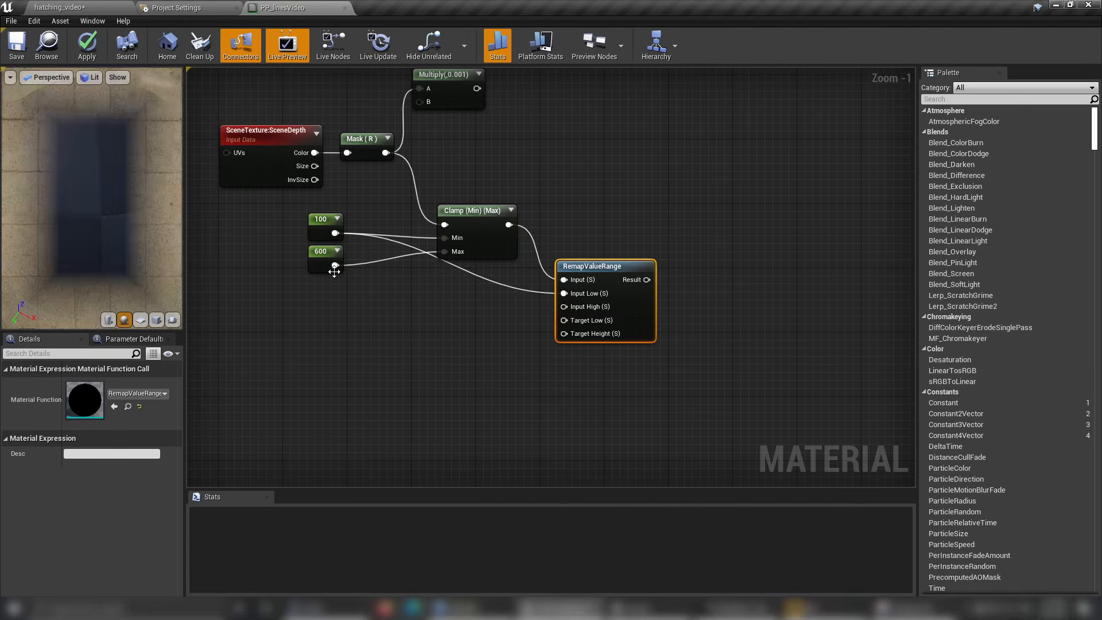
pyautogui.moveTo(335, 266); pyautogui.dragTo(564, 307)
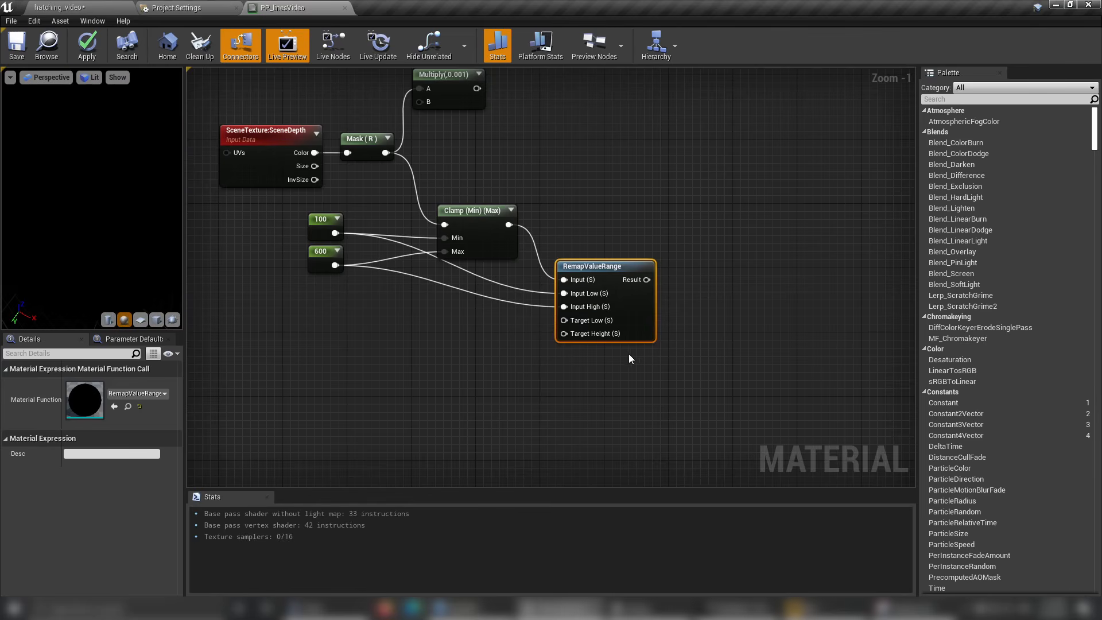
# Add two more Constant nodes below the Clamp node and shift them away from the RemapValueRange node.
pyautogui.moveTo(629, 354); pyautogui.dragTo(645, 314, button='right')
pyautogui.click(495, 289)
pyautogui.click(504, 328)
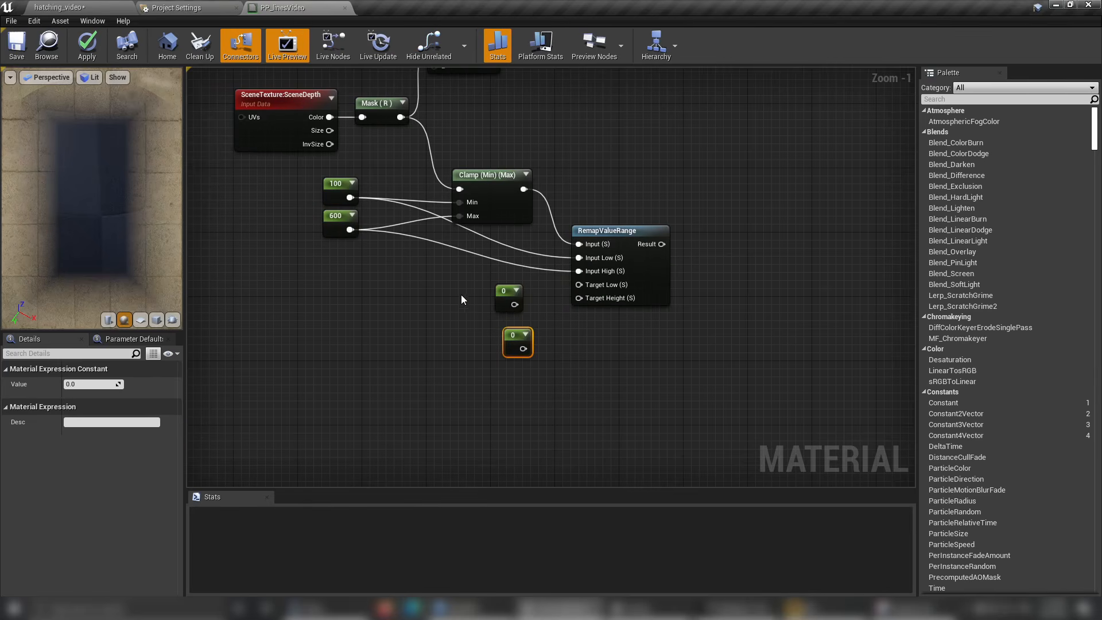
pyautogui.moveTo(460, 295); pyautogui.dragTo(477, 333)
pyautogui.click(488, 292)
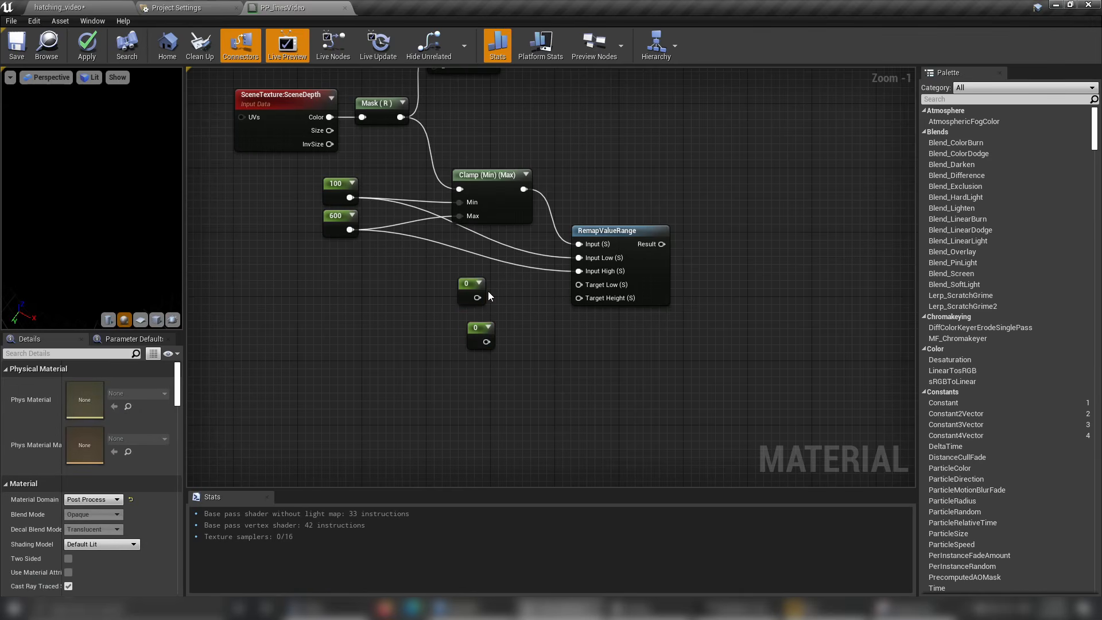
# Set both new Constant nodes below the Clamp node to a value of 1.
pyautogui.click(468, 290)
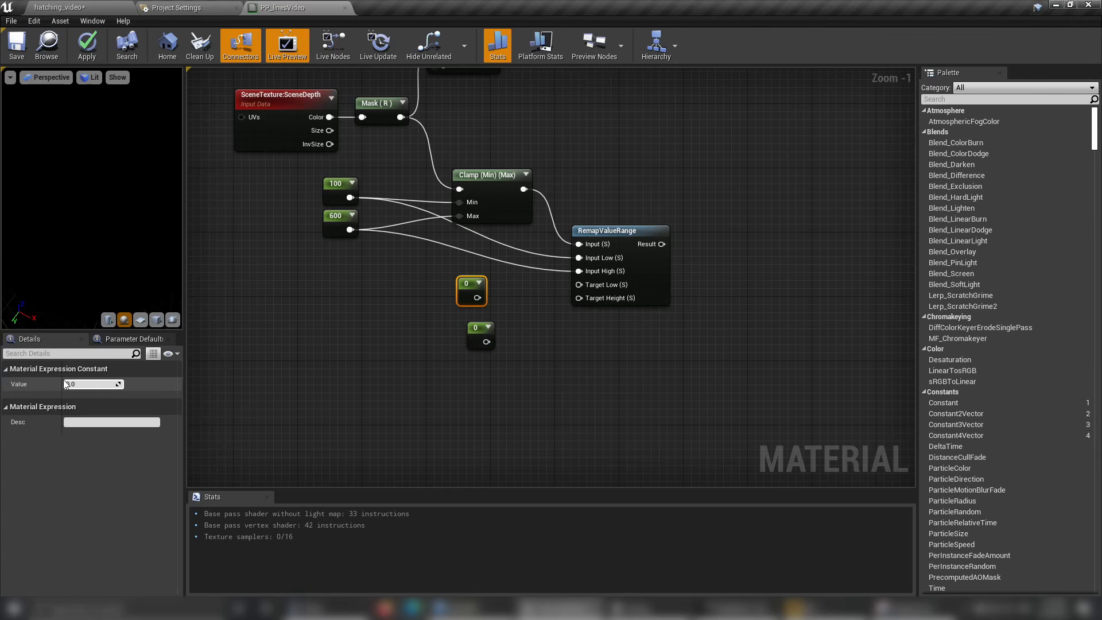
pyautogui.click(81, 384)
pyautogui.write('1')
pyautogui.press('Return')
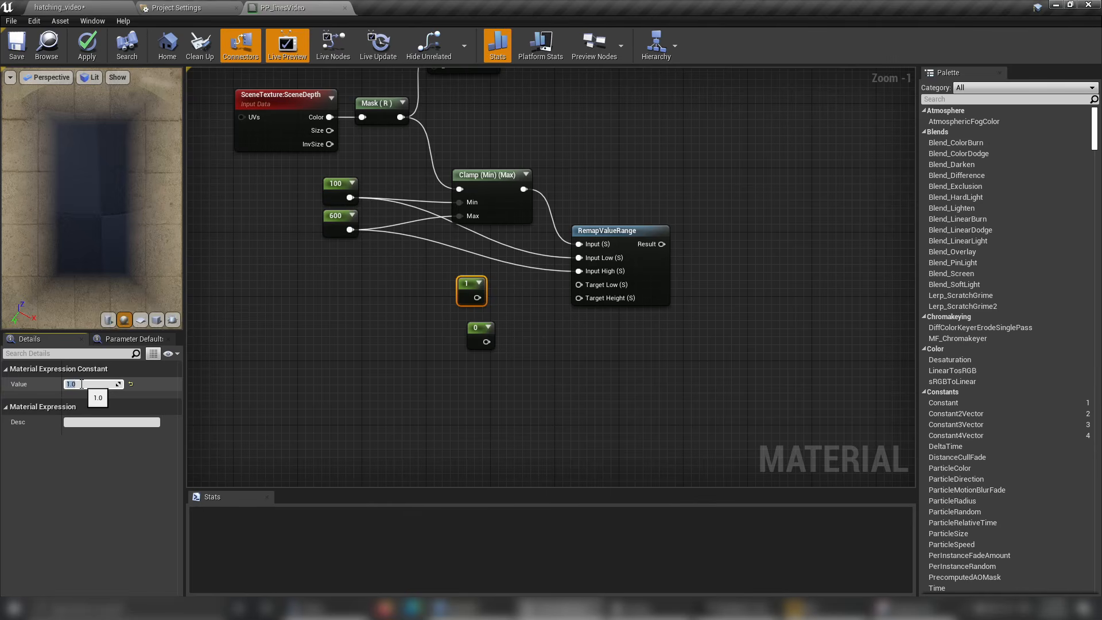
pyautogui.click(479, 333)
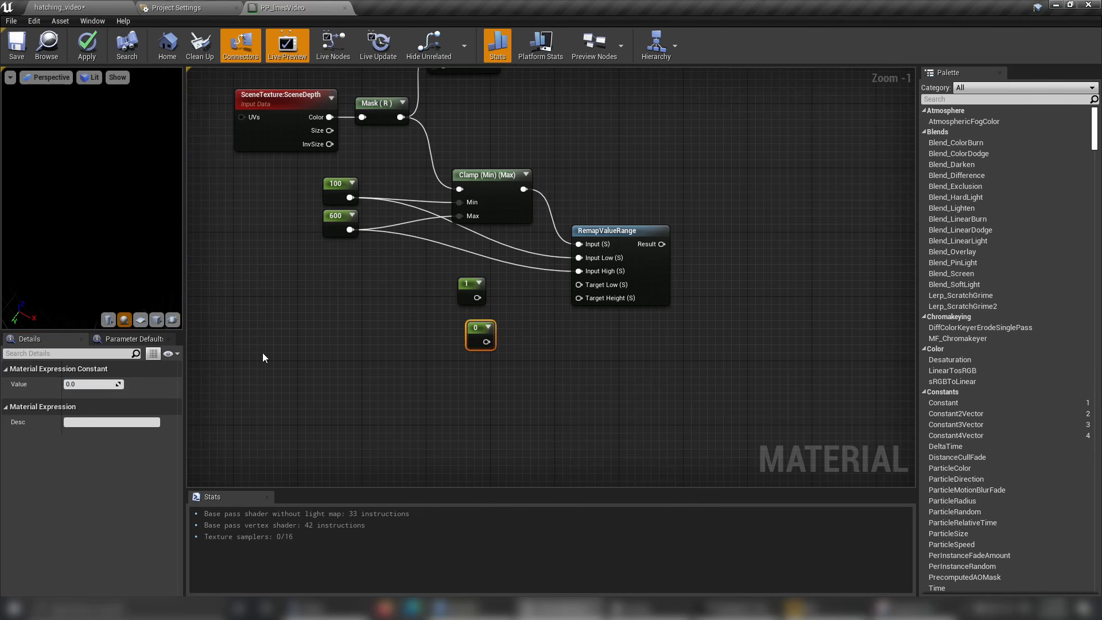
pyautogui.click(96, 385)
pyautogui.write('1')
pyautogui.press('Return')
# Connect the upper 1 Constant to RemapValueRange's Target Low and the lower 1 Constant to its Target Height.
pyautogui.moveTo(477, 298); pyautogui.dragTo(580, 285)
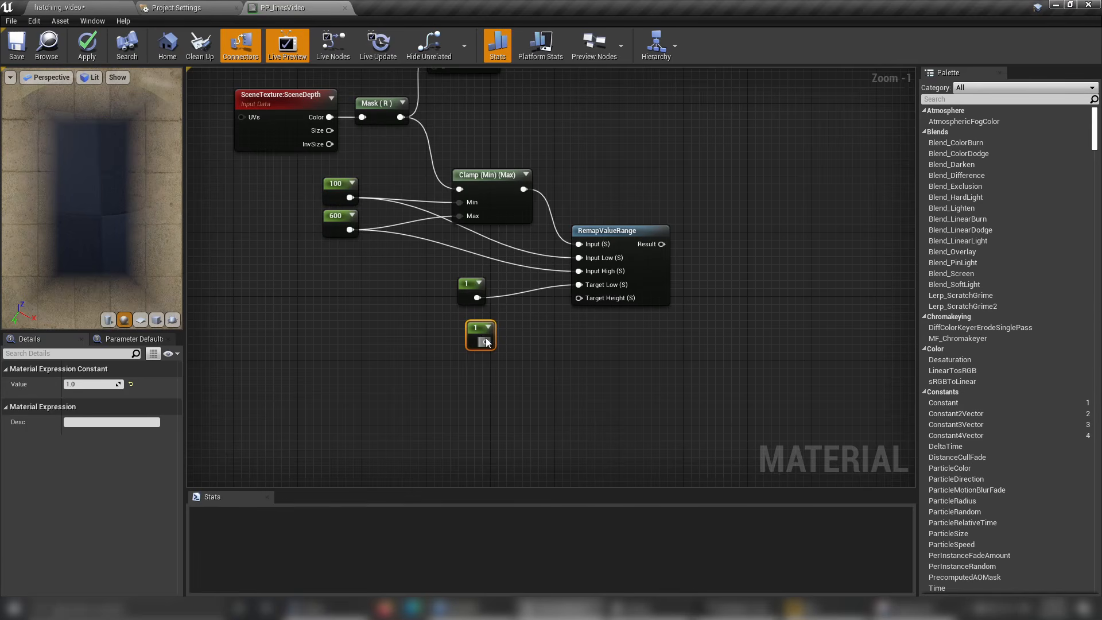
pyautogui.moveTo(487, 343); pyautogui.dragTo(605, 303)
pyautogui.click(499, 360)
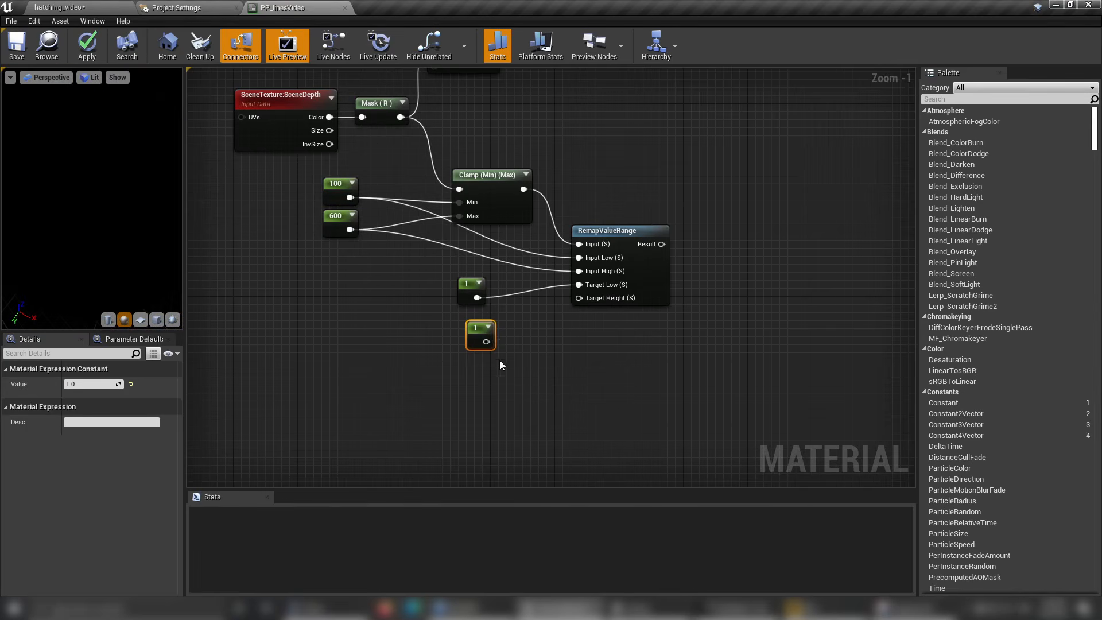
pyautogui.moveTo(486, 342); pyautogui.dragTo(586, 297)
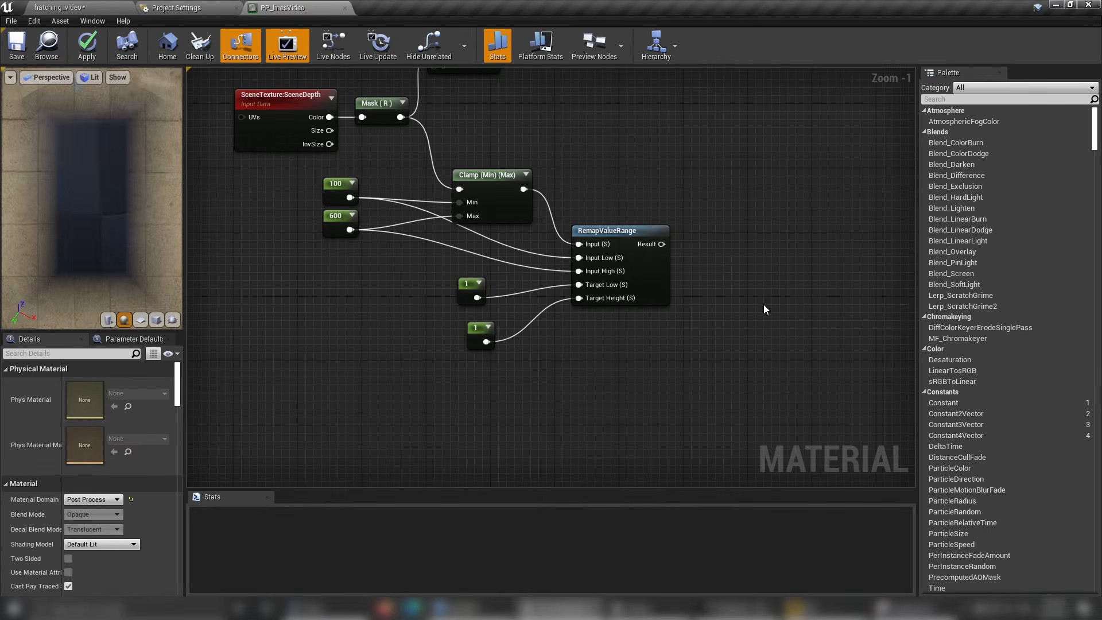
# Move the SceneDepth, 1,0 constant and Multiply group away from its Add node to make room between them.
pyautogui.scroll(-1, 733, 317)
pyautogui.moveTo(733, 317); pyautogui.dragTo(584, 285, button='right')
pyautogui.scroll(-2, 498, 299)
pyautogui.scroll(3, 585, 285)
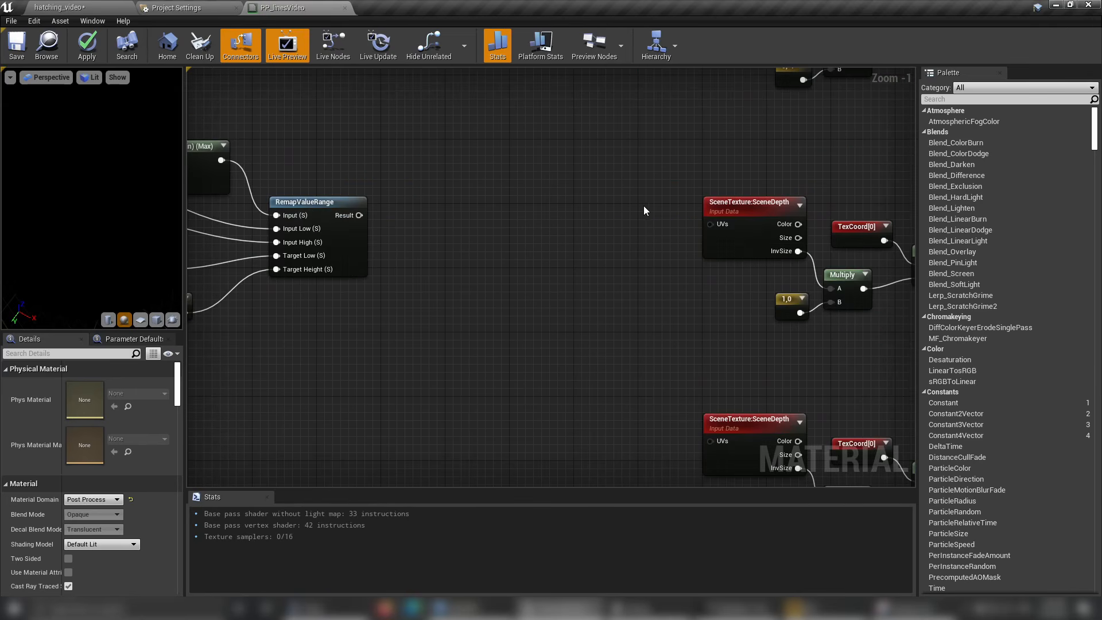
pyautogui.moveTo(662, 151); pyautogui.dragTo(755, 300)
pyautogui.moveTo(811, 335); pyautogui.dragTo(829, 337)
pyautogui.moveTo(841, 279); pyautogui.dragTo(769, 271)
pyautogui.click(488, 255)
pyautogui.moveTo(452, 253); pyautogui.dragTo(611, 253, button='right')
pyautogui.scroll(-2, 611, 253)
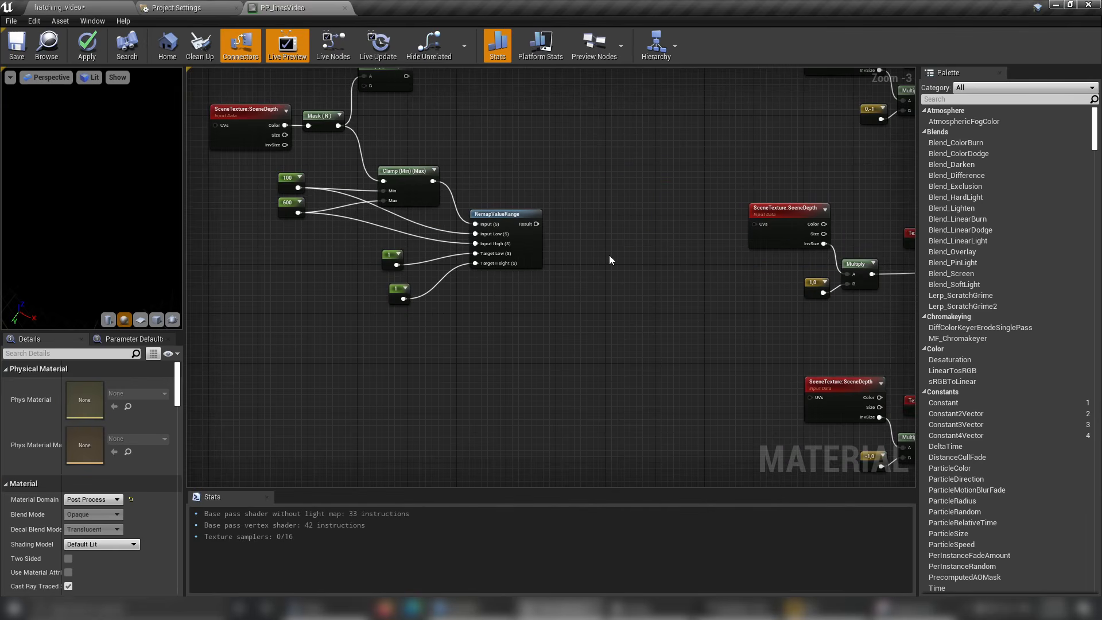
# Move the SceneDepth, 0,1 constant and Multiply group away from its TexCoord and Add nodes.
pyautogui.moveTo(682, 201); pyautogui.dragTo(456, 174, button='right')
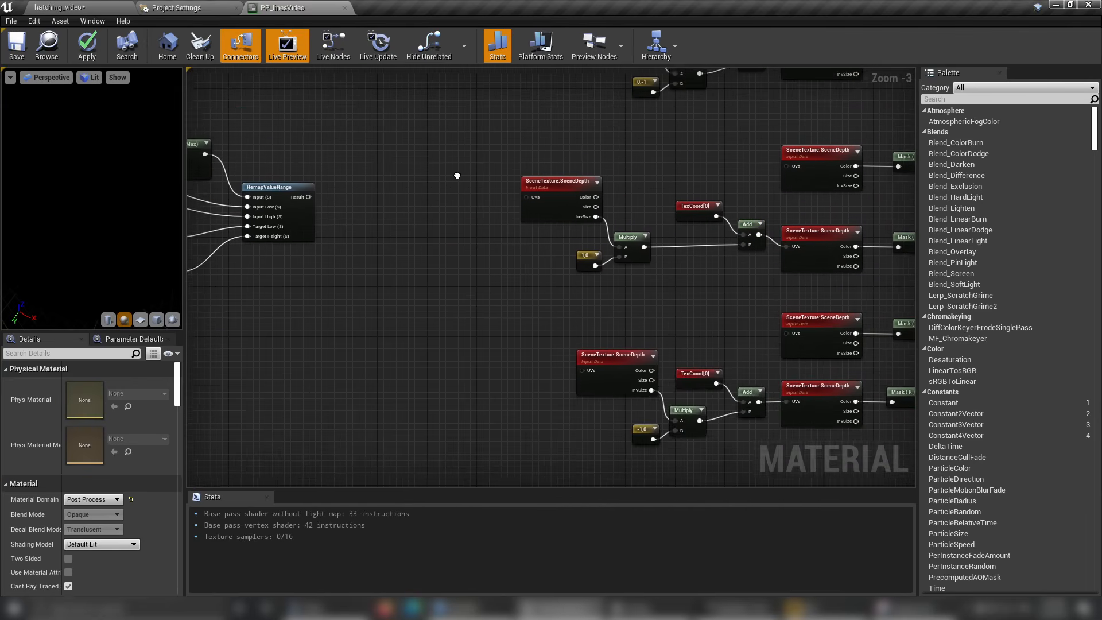
pyautogui.moveTo(510, 133); pyautogui.dragTo(545, 178, button='right')
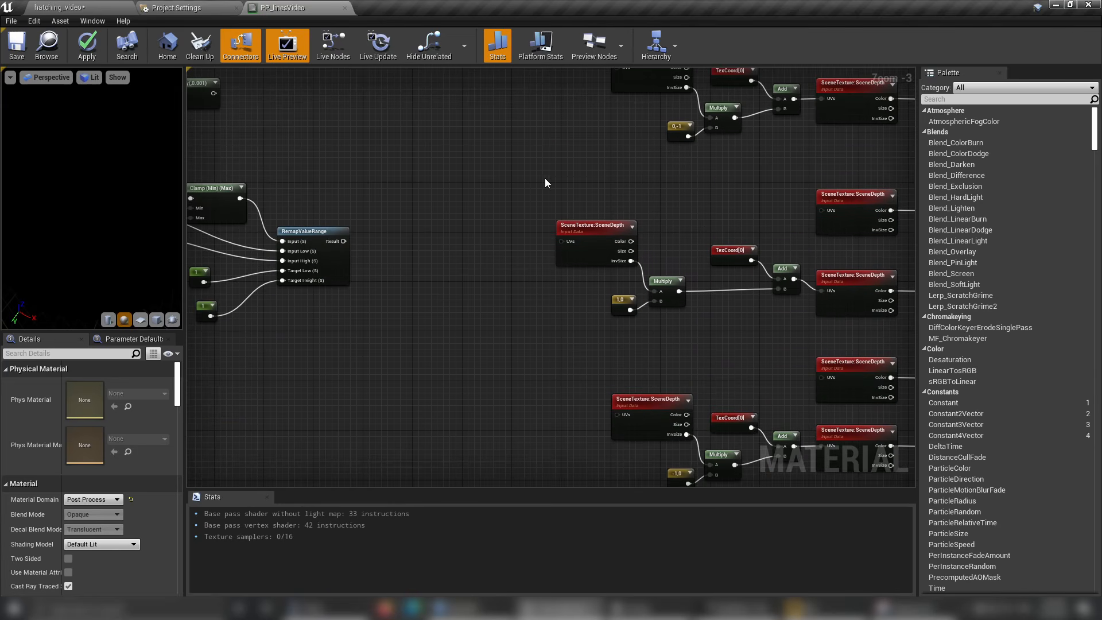
pyautogui.scroll(2, 595, 293)
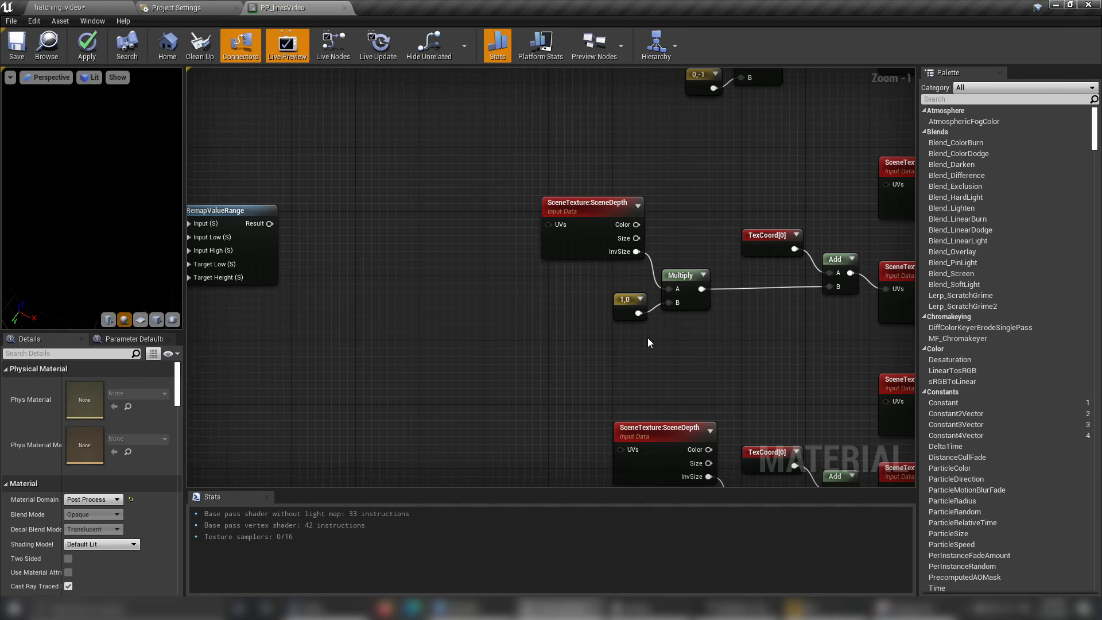
pyautogui.moveTo(468, 314); pyautogui.dragTo(567, 331, button='right')
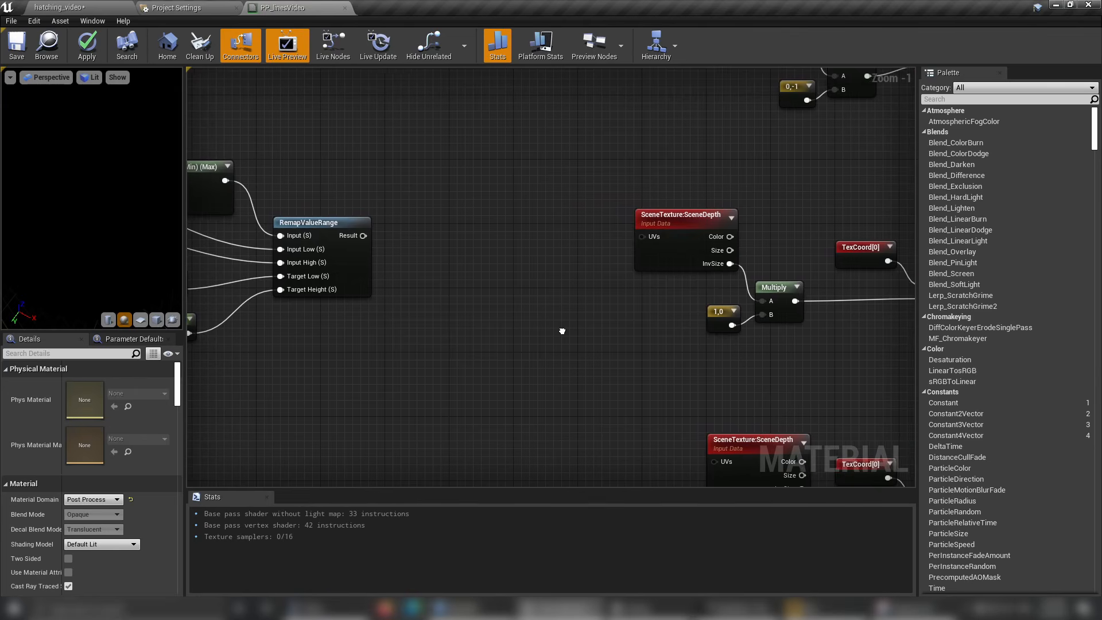
pyautogui.scroll(-1, 567, 329)
pyautogui.scroll(-2, 623, 271)
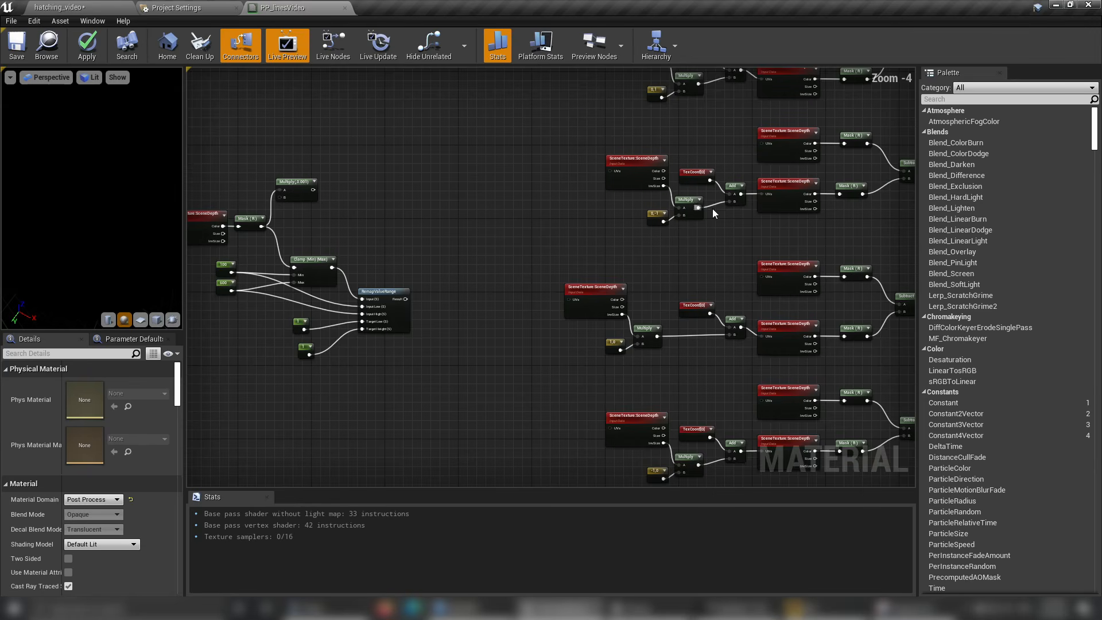
pyautogui.moveTo(712, 209); pyautogui.dragTo(676, 291, button='right')
pyautogui.scroll(4, 666, 195)
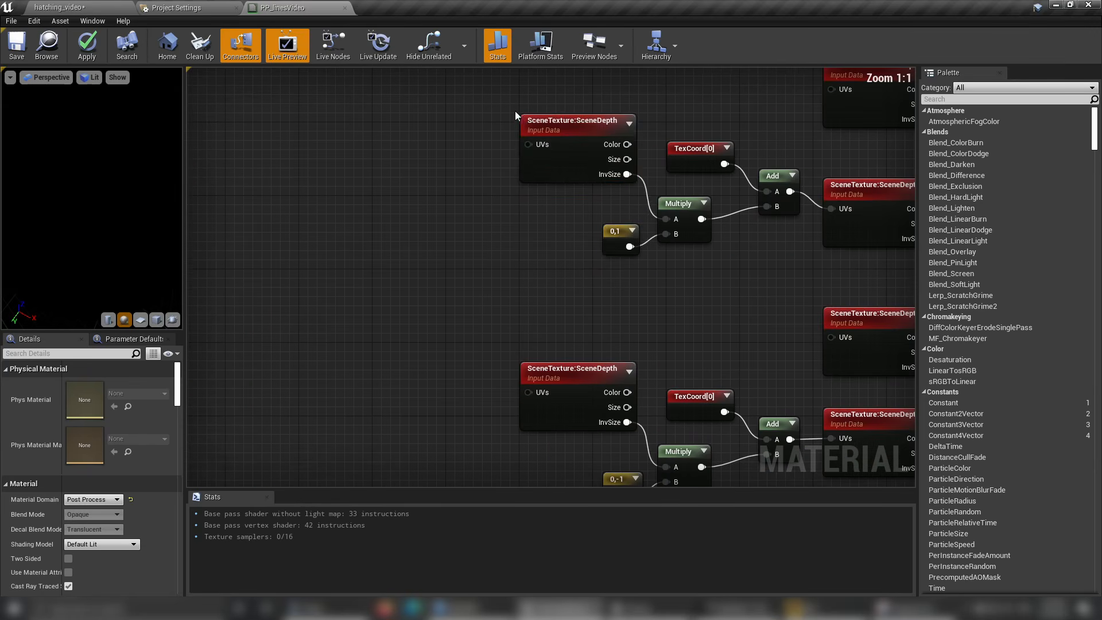
pyautogui.moveTo(515, 112); pyautogui.dragTo(665, 268)
pyautogui.moveTo(687, 206); pyautogui.dragTo(558, 187)
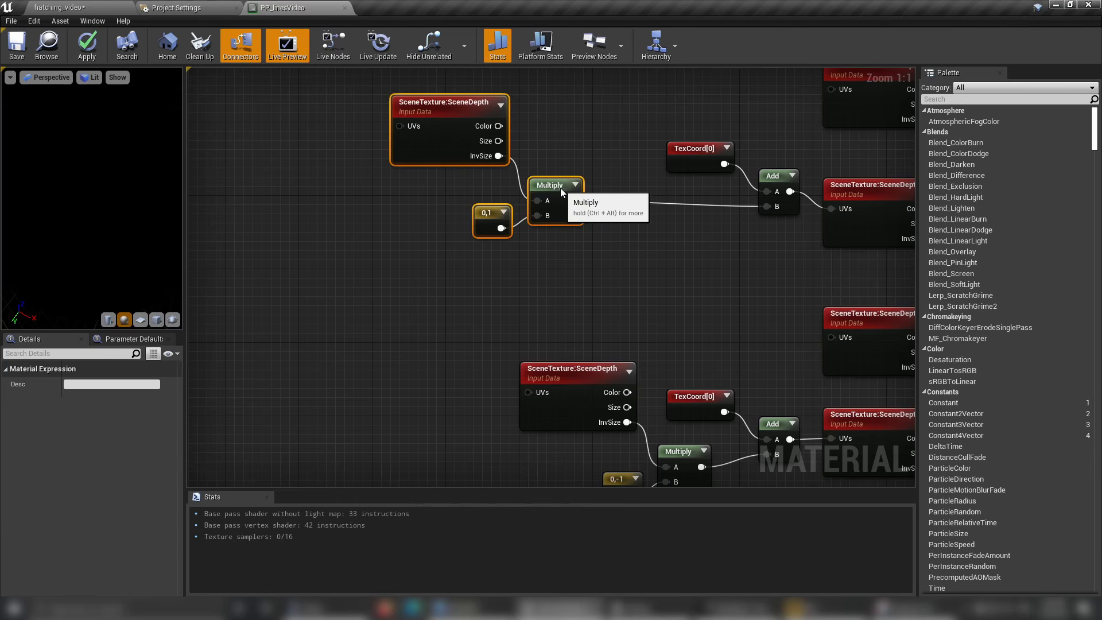
# Insert a second Multiply node between the 0,1 group's Multiply and the B input of its Add node.
pyautogui.click(615, 257)
pyautogui.rightClick(614, 259)
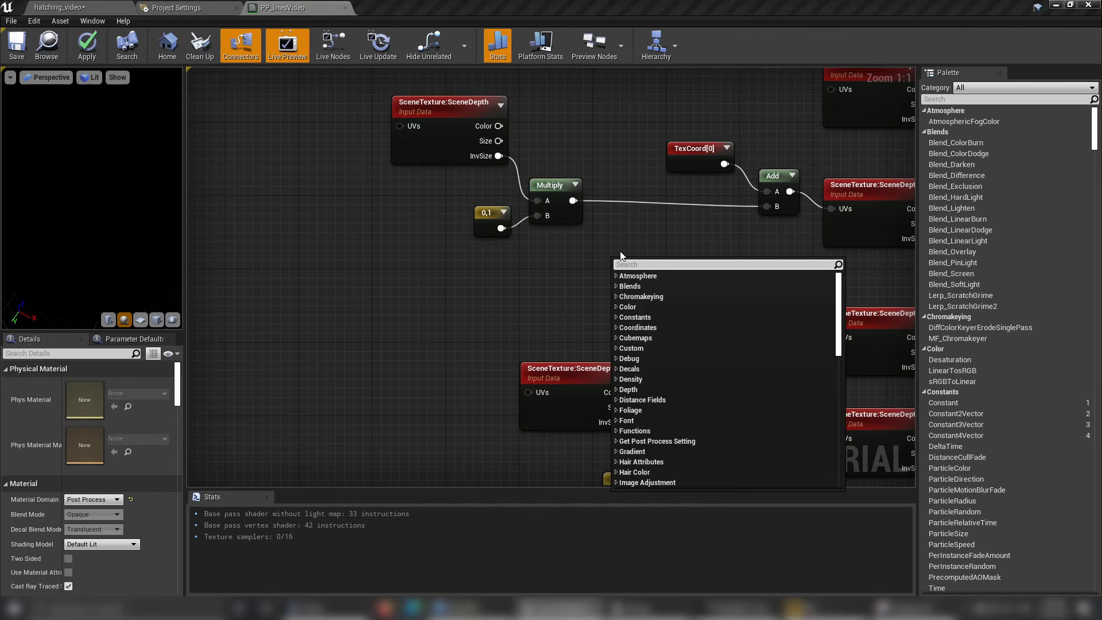
pyautogui.write('mu')
pyautogui.press('Return')
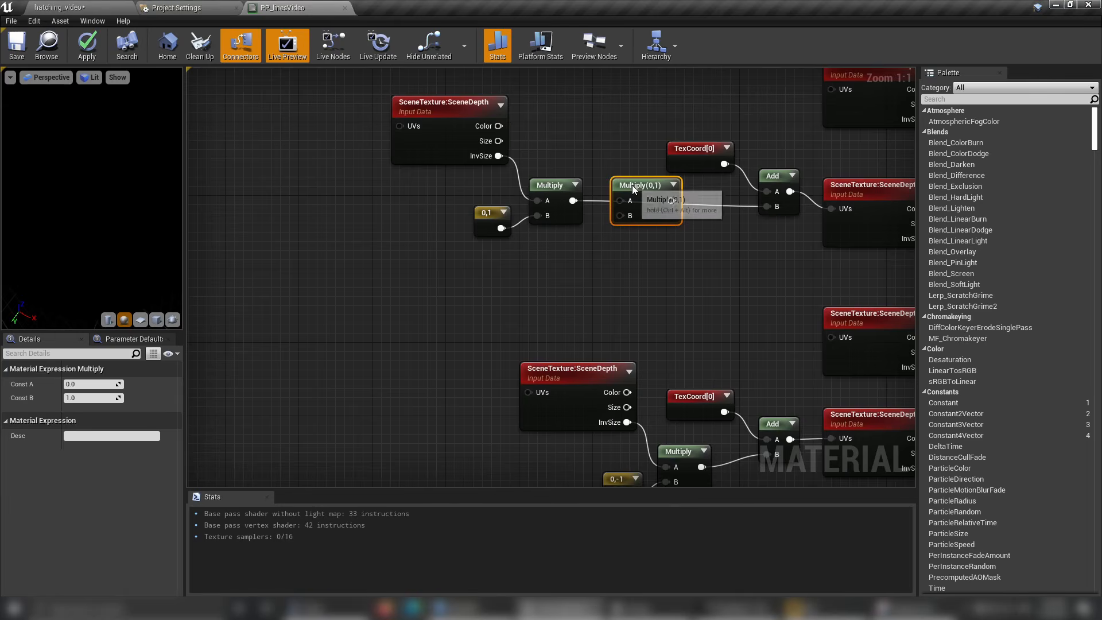
pyautogui.moveTo(667, 200); pyautogui.dragTo(776, 208)
# Connect RemapValueRange's Result to the B input of the 0,1 group's new Multiply node.
pyautogui.scroll(-4, 747, 189)
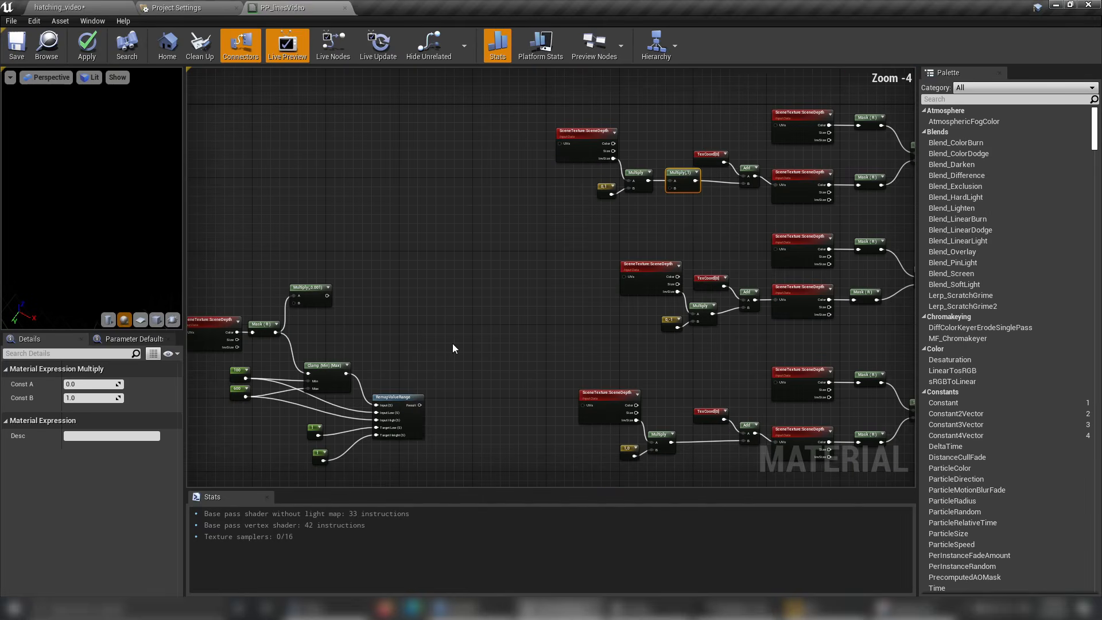
pyautogui.moveTo(418, 404); pyautogui.dragTo(672, 189)
pyautogui.moveTo(647, 229); pyautogui.dragTo(659, 157, button='right')
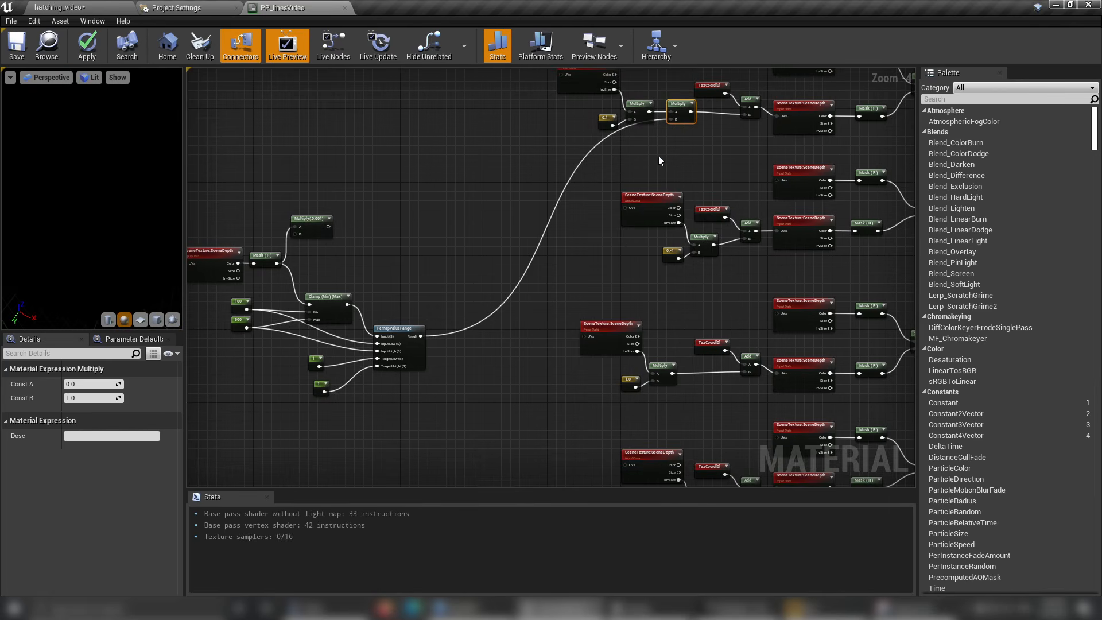
# Shift the 0,-1 SceneDepth group away from its Add node and place a copied Multiply node fed by the group's Multiply.
pyautogui.moveTo(653, 262); pyautogui.dragTo(639, 309, button='right')
pyautogui.moveTo(591, 425); pyautogui.dragTo(572, 438, button='right')
pyautogui.scroll(3, 615, 369)
pyautogui.moveTo(715, 322); pyautogui.dragTo(603, 220)
pyautogui.moveTo(711, 236); pyautogui.dragTo(630, 229)
pyautogui.click(668, 240)
pyautogui.moveTo(648, 244); pyautogui.dragTo(677, 261)
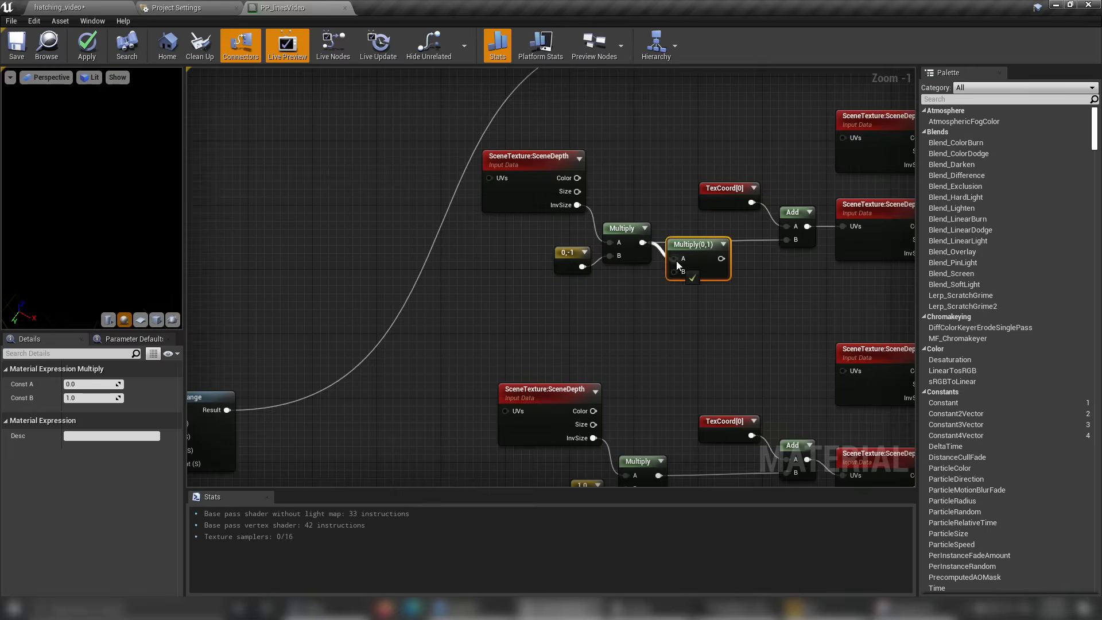
# Paste further Multiply copies for the 1,0 and -1,0 groups between each group's Multiply and Add nodes.
pyautogui.moveTo(677, 424); pyautogui.dragTo(659, 231, button='right')
pyautogui.click(657, 294)
pyautogui.scroll(-2, 436, 344)
pyautogui.moveTo(615, 261); pyautogui.dragTo(560, 214, button='right')
pyautogui.hotkey('ctrl', 'v')
pyautogui.moveTo(560, 328)
pyautogui.mouseDown()
pyautogui.moveTo(492, 326)
pyautogui.moveTo(569, 320)
pyautogui.mouseUp()
pyautogui.scroll(2, 535, 338)
pyautogui.scroll(-2, 512, 405)
# Add and position reroute nodes on the wires from RemapValueRange's Result to the second Multiply nodes of the 0,1, 0,-1 and 1,0 groups.
pyautogui.moveTo(411, 243); pyautogui.dragTo(440, 299, button='right')
pyautogui.doubleClick(404, 237)
pyautogui.doubleClick(414, 226)
pyautogui.moveTo(404, 241); pyautogui.dragTo(458, 285)
pyautogui.moveTo(458, 247); pyautogui.dragTo(476, 364, button='right')
pyautogui.doubleClick(473, 296)
pyautogui.moveTo(473, 296); pyautogui.dragTo(476, 230)
pyautogui.moveTo(666, 93); pyautogui.dragTo(476, 282)
pyautogui.doubleClick(589, 156)
pyautogui.moveTo(587, 148); pyautogui.dragTo(550, 98)
pyautogui.moveTo(465, 368); pyautogui.dragTo(448, 191, button='right')
# Add a reroute node on the -1,0 group's Multiply wire and feed it from the 1,0 branch's reroute node.
pyautogui.doubleClick(404, 367)
pyautogui.moveTo(405, 369); pyautogui.dragTo(475, 441)
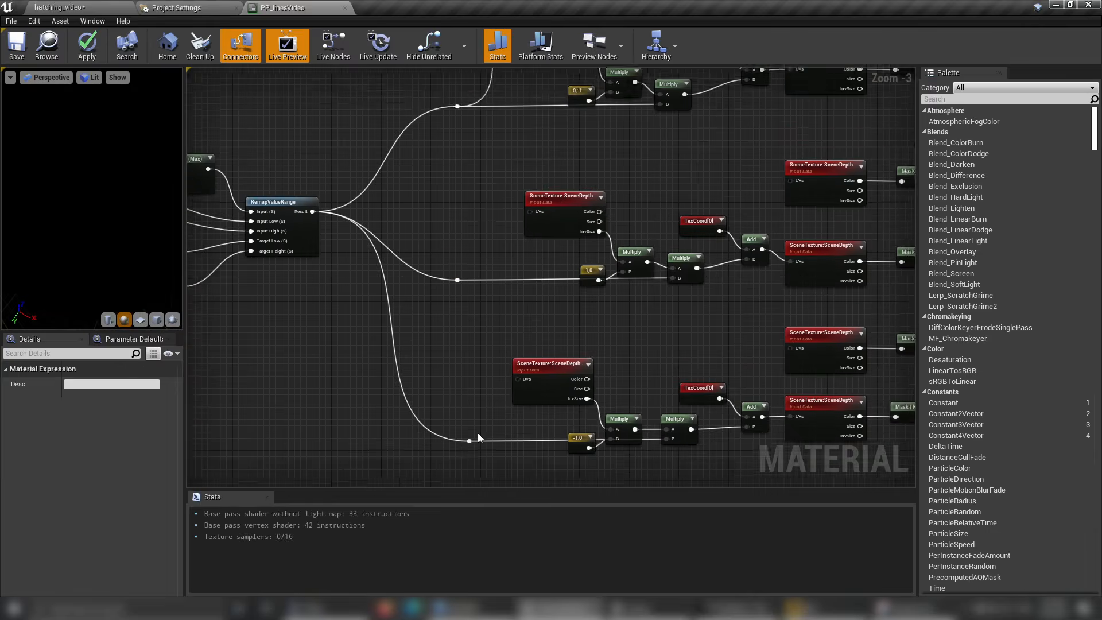
pyautogui.moveTo(458, 279); pyautogui.dragTo(474, 441)
pyautogui.moveTo(480, 444); pyautogui.dragTo(528, 444)
# Save PP_linesVideo and connect the final Add node's output to Emissive Color.
pyautogui.moveTo(437, 344); pyautogui.dragTo(480, 339, button='right')
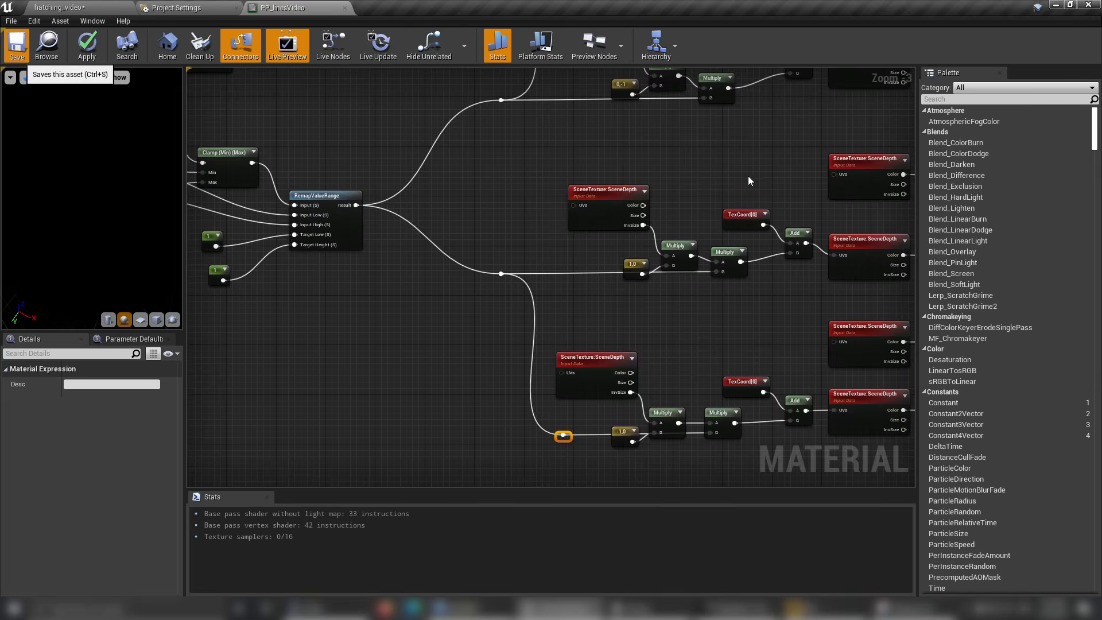
pyautogui.moveTo(748, 177); pyautogui.dragTo(413, 172, button='right')
pyautogui.moveTo(836, 246); pyautogui.dragTo(595, 381, button='right')
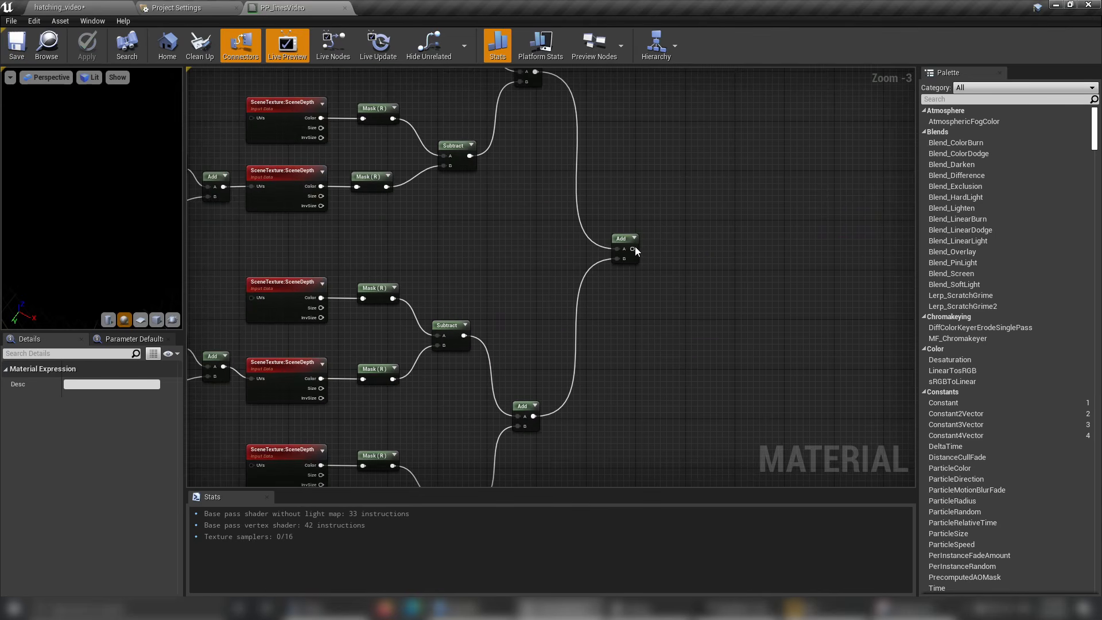
pyautogui.rightClick(635, 247)
pyautogui.click(669, 235)
pyautogui.moveTo(402, 247); pyautogui.dragTo(423, 245, button='right')
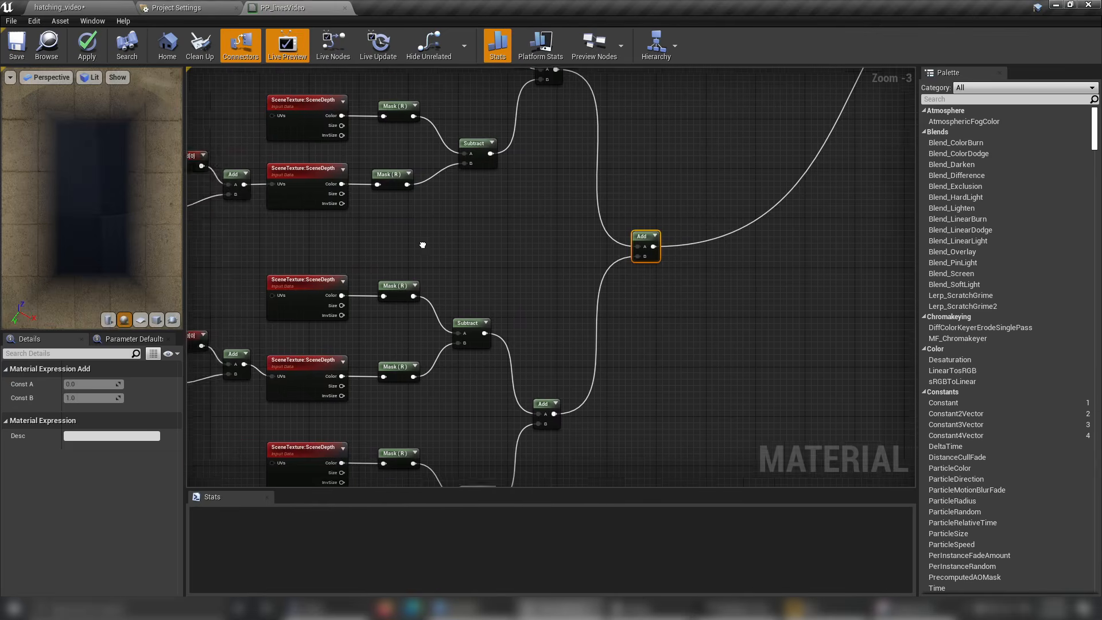
pyautogui.scroll(-2, 423, 245)
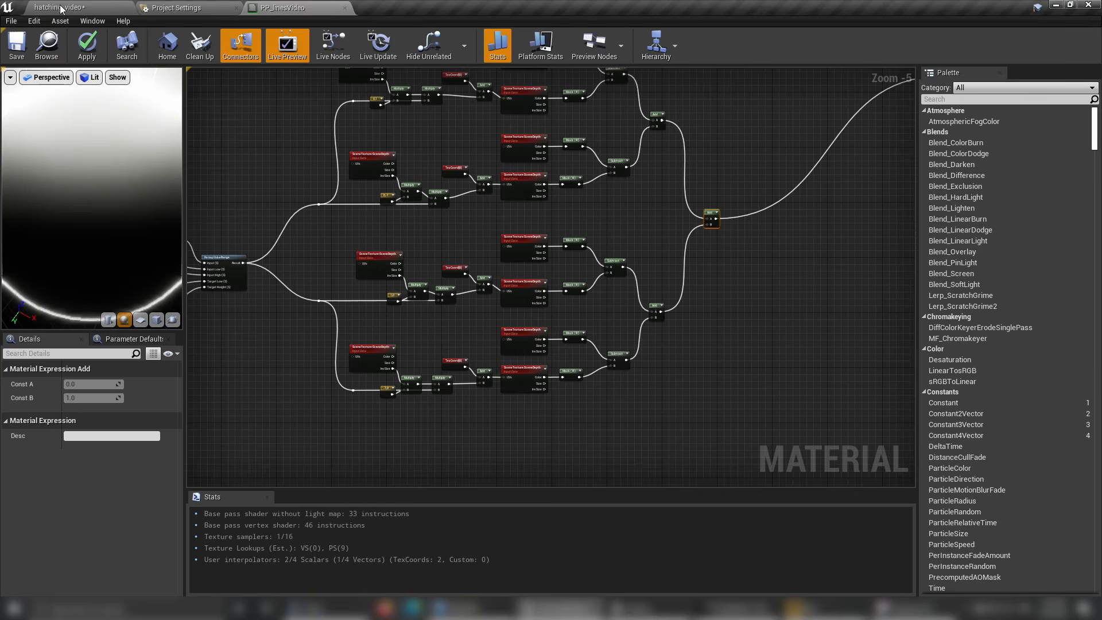
# Switch to the hatching_video level and examine the temple's edge lines in the perspective view.
pyautogui.click(61, 8)
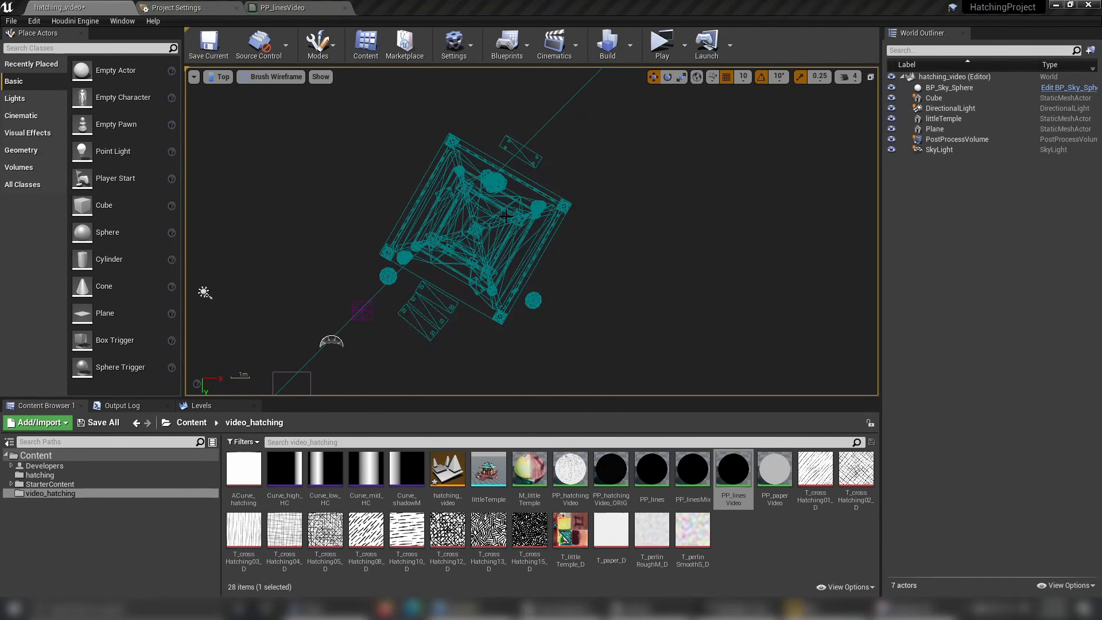
pyautogui.click(539, 213)
pyautogui.hotkey('alt', 'h')
pyautogui.hotkey('alt', 'g')
pyautogui.press('Escape')
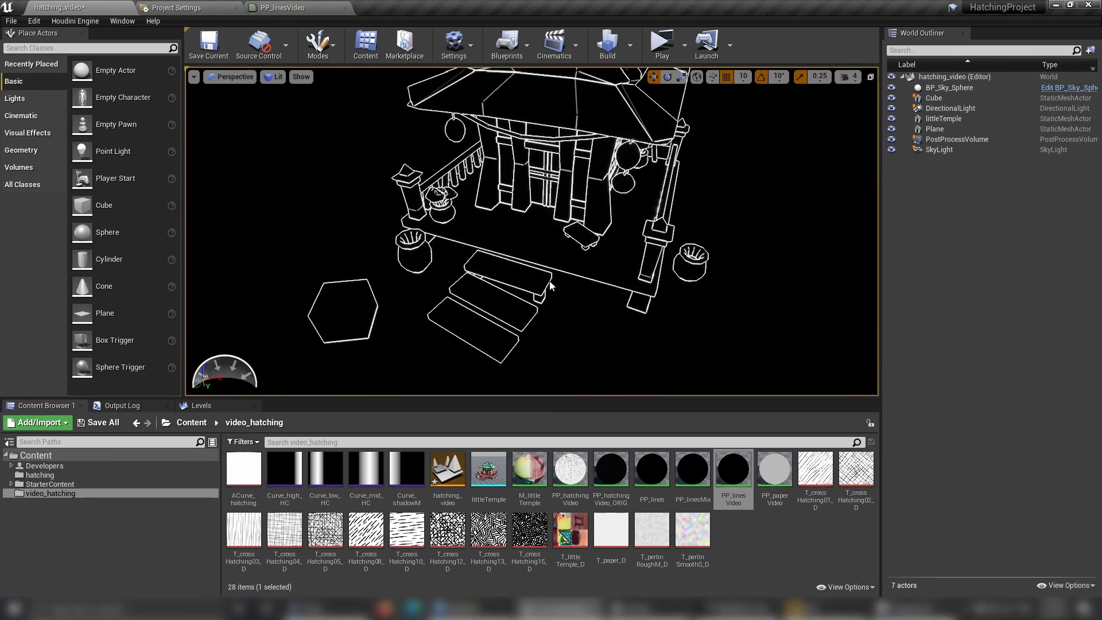
pyautogui.scroll(3, 548, 283)
pyautogui.moveTo(549, 283); pyautogui.dragTo(560, 304, button='right')
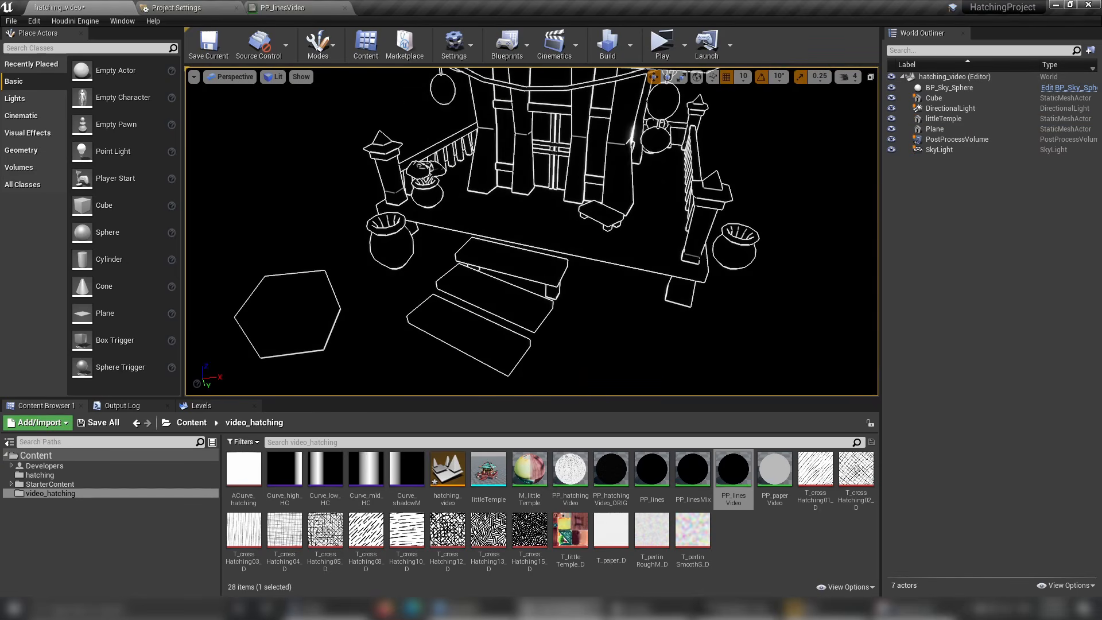
# Check the PostProcessVolume's post process material assignment and examine the line thickness on the temple steps up close.
pyautogui.click(945, 140)
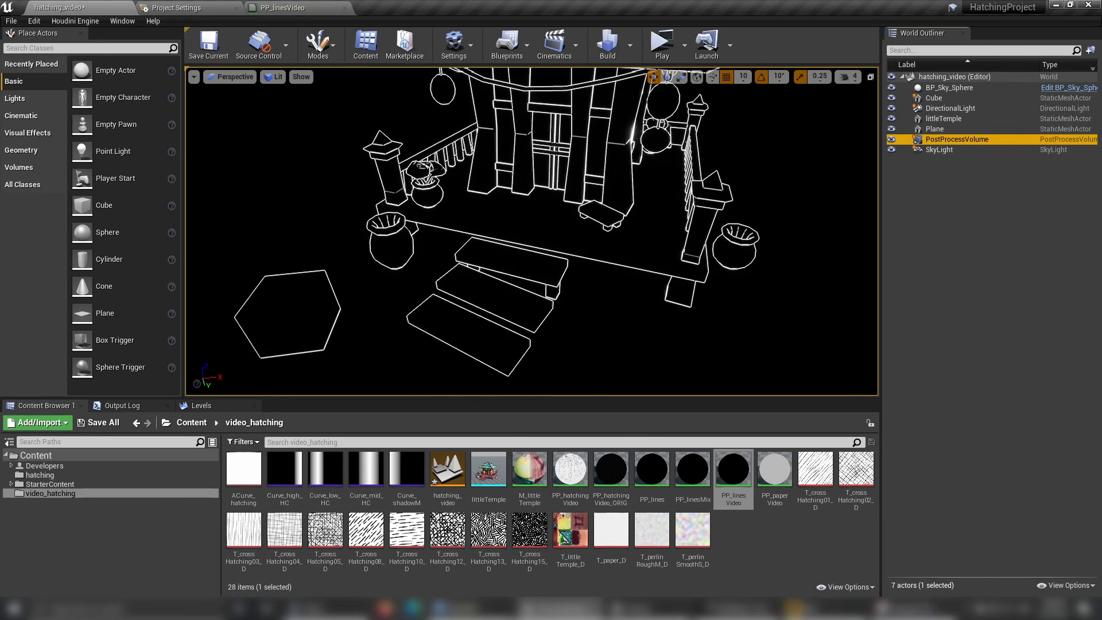
pyautogui.moveTo(1101, 57); pyautogui.dragTo(933, 8)
pyautogui.scroll(-5, 904, 295)
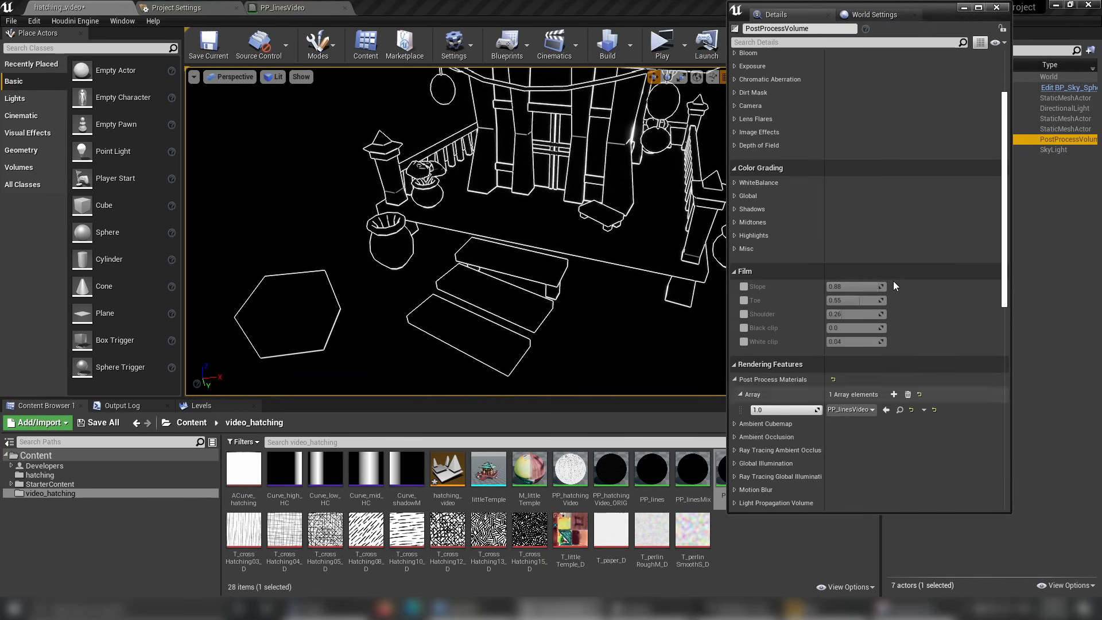
pyautogui.click(966, 12)
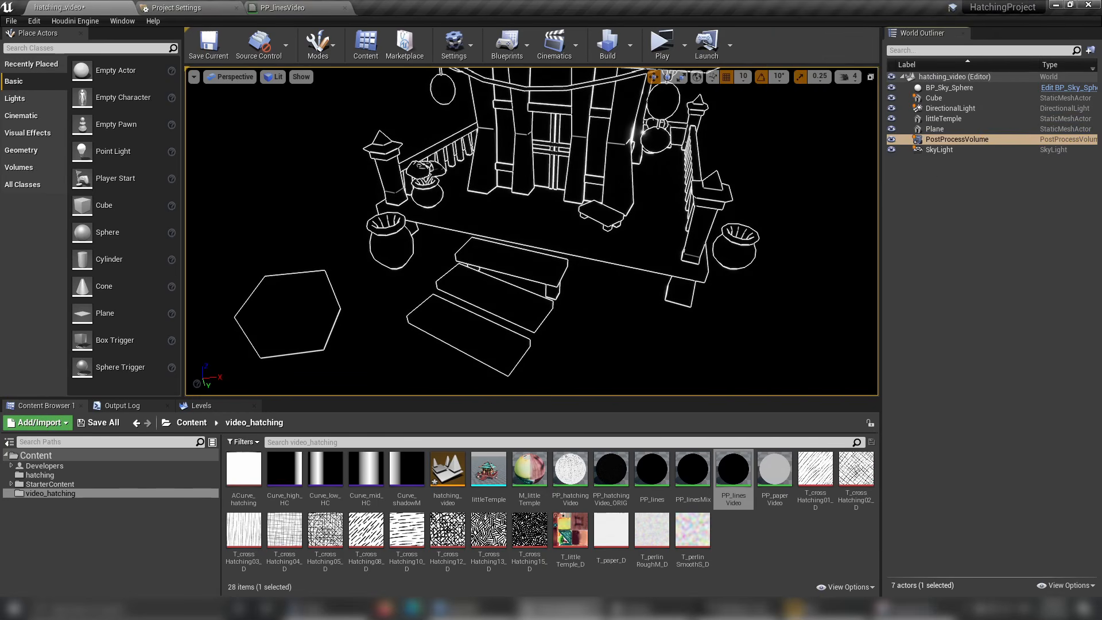
pyautogui.moveTo(660, 230); pyautogui.dragTo(711, 252, button='right')
pyautogui.moveTo(451, 345)
pyautogui.mouseDown(button='right')
pyautogui.moveTo(517, 287)
pyautogui.moveTo(452, 298)
pyautogui.moveTo(456, 290)
pyautogui.moveTo(454, 342)
pyautogui.moveTo(457, 325)
pyautogui.mouseUp(button='right')
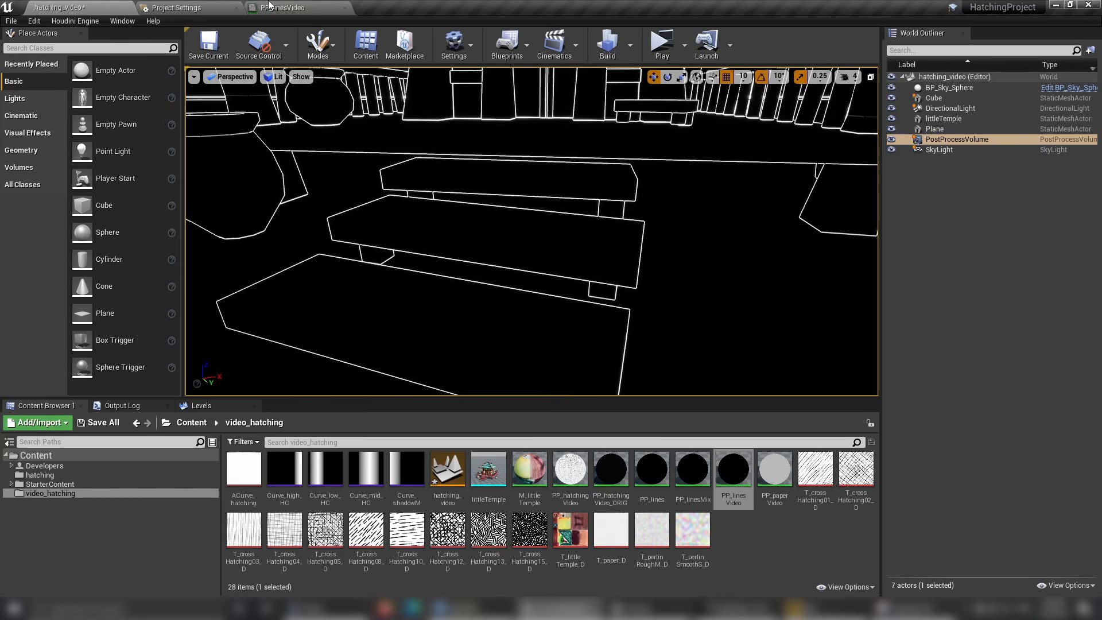
# Set the constant feeding RemapValueRange's Target Low to 6 in PP_linesVideo and check the temple steps' lines in the hatching_video level.
pyautogui.click(287, 7)
pyautogui.scroll(4, 402, 327)
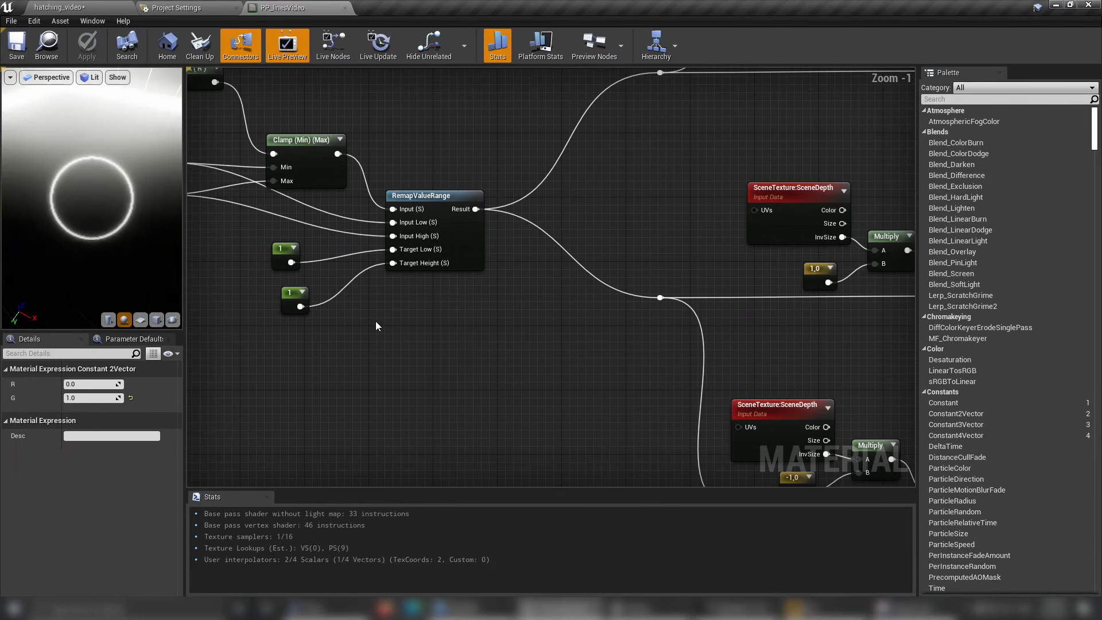
pyautogui.moveTo(376, 325); pyautogui.dragTo(510, 302, button='right')
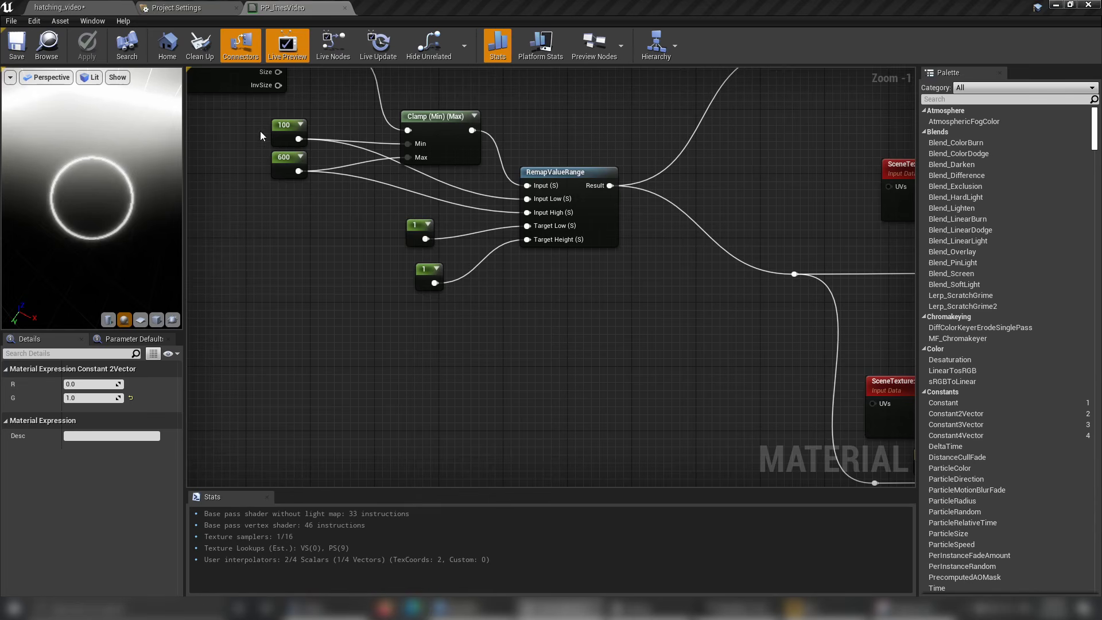
pyautogui.click(419, 232)
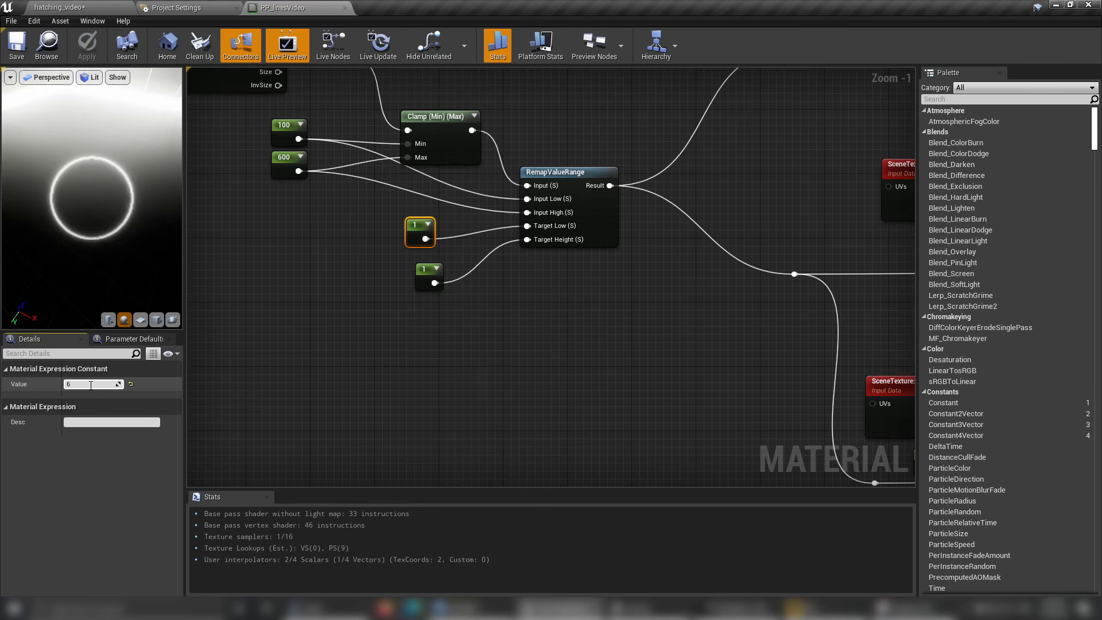
pyautogui.click(91, 385)
pyautogui.write('6')
pyautogui.press('Return')
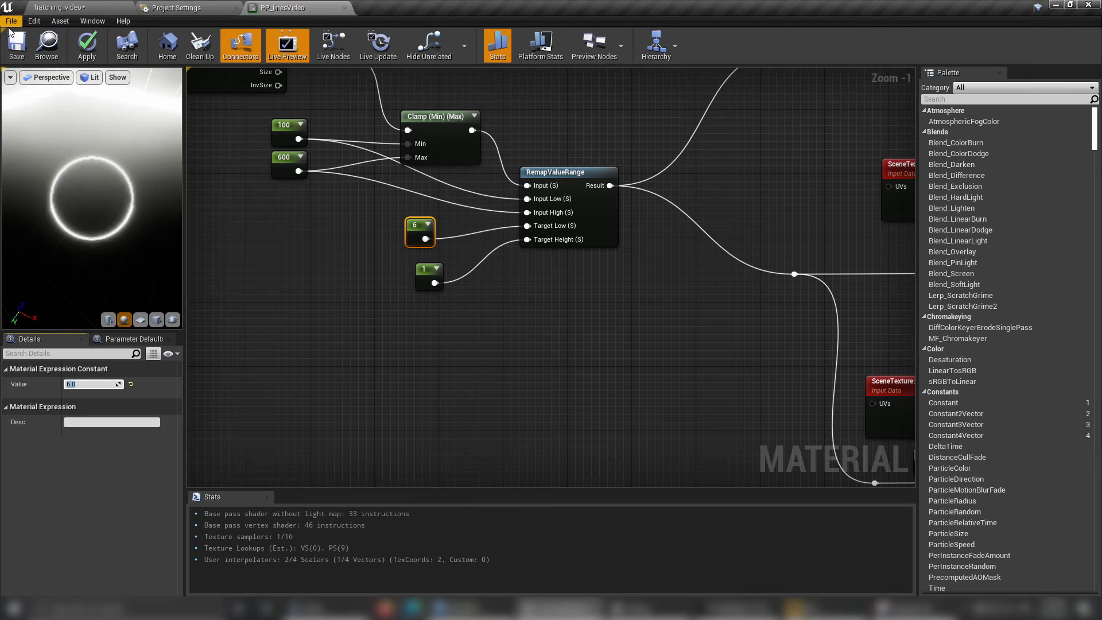
pyautogui.click(97, 8)
pyautogui.click(479, 223)
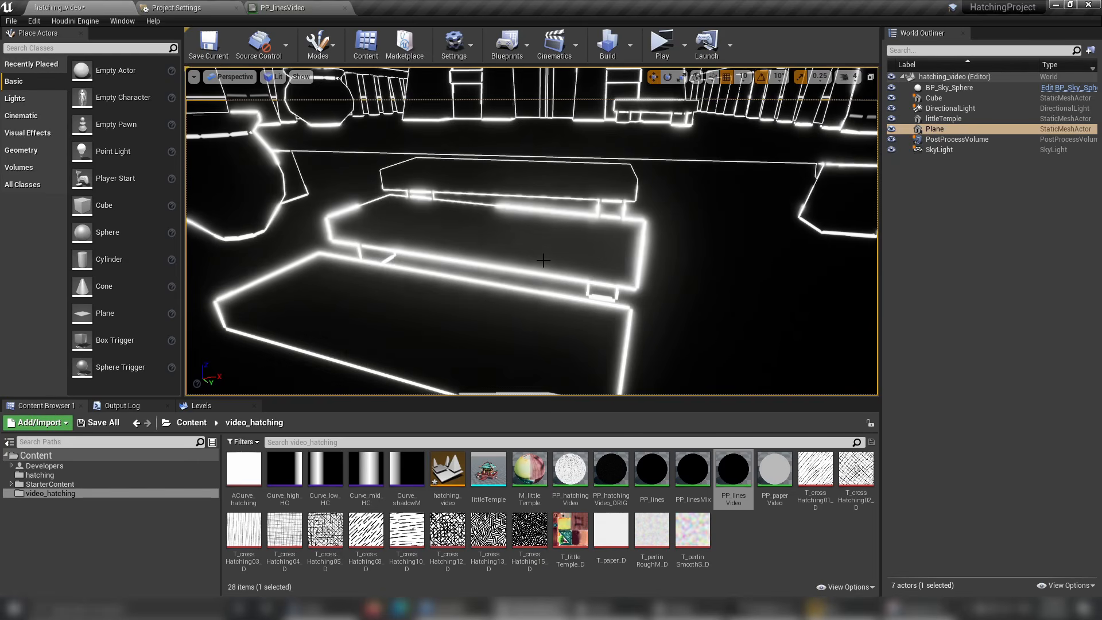
pyautogui.keyDown('alt'); pyautogui.moveTo(543, 260); pyautogui.dragTo(520, 263); pyautogui.keyUp('alt')
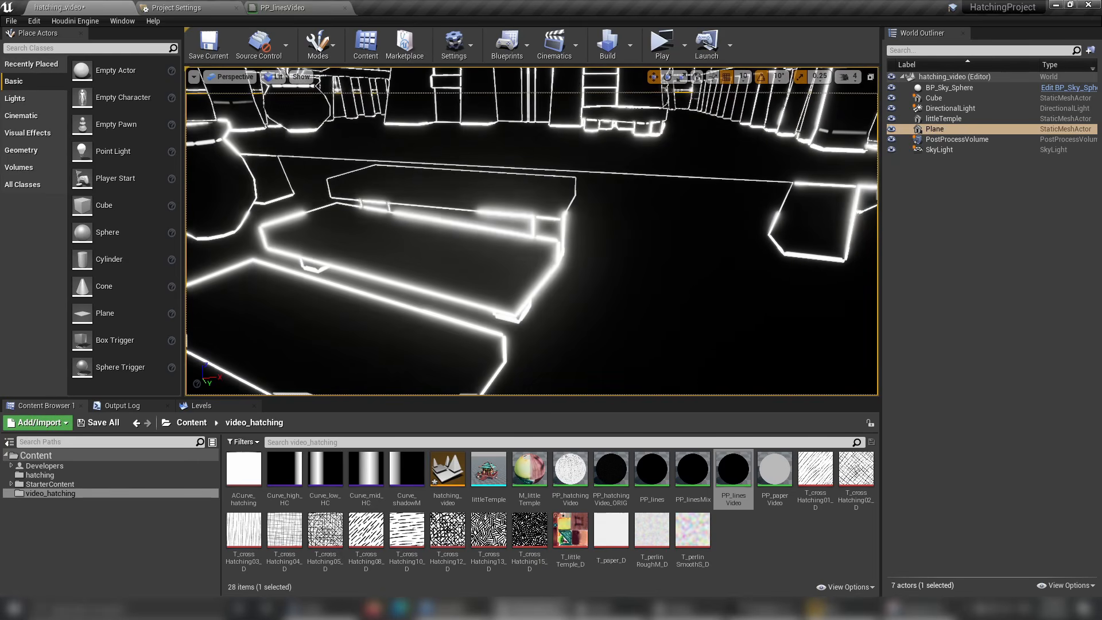
pyautogui.click(376, 187)
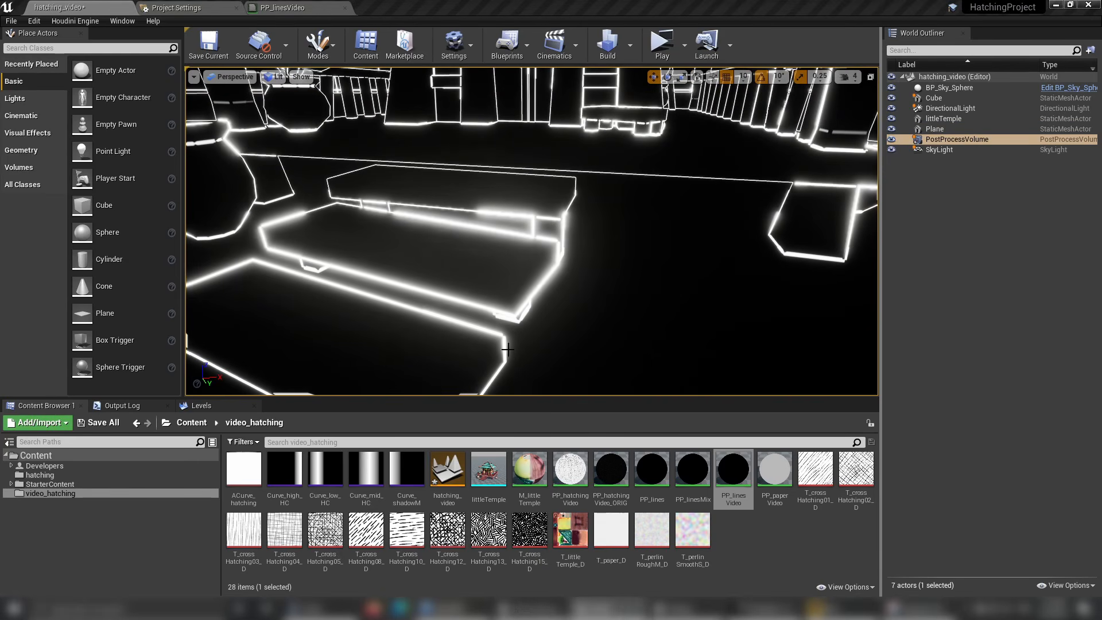
# Open the PostProcessVolume's details and filter them for the bloom settings.
pyautogui.click(954, 138)
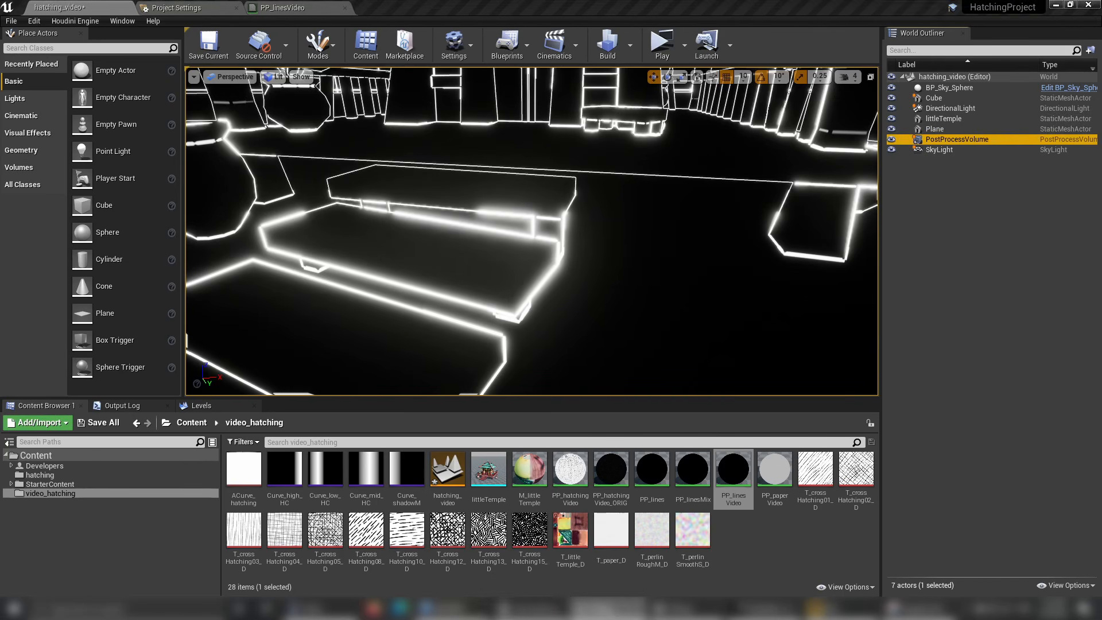
pyautogui.click(617, 608)
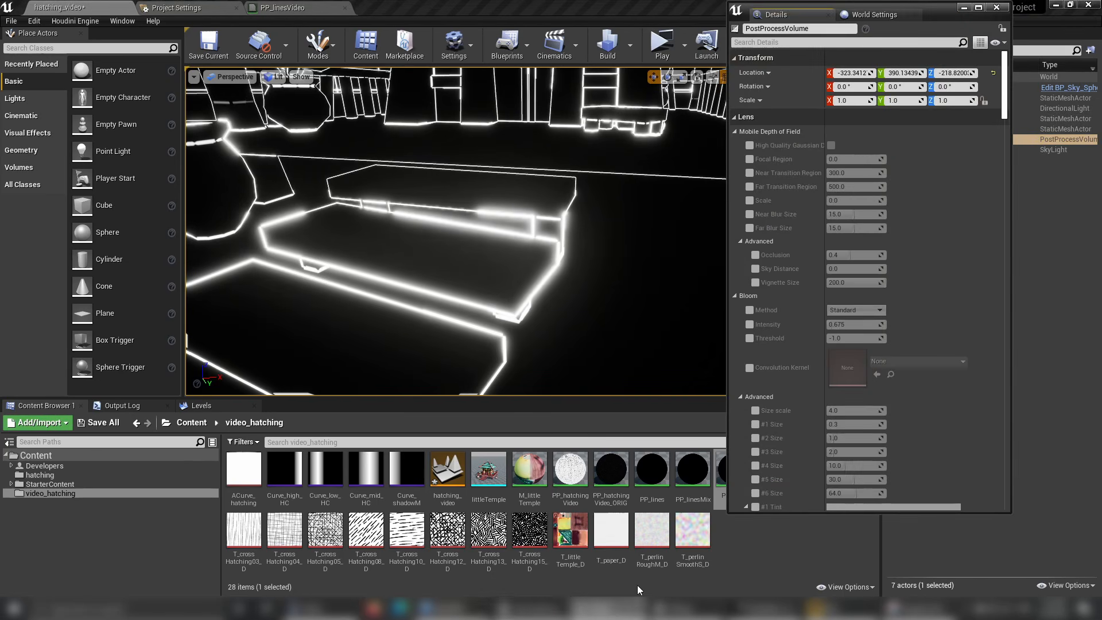
pyautogui.click(773, 42)
pyautogui.write('blo')
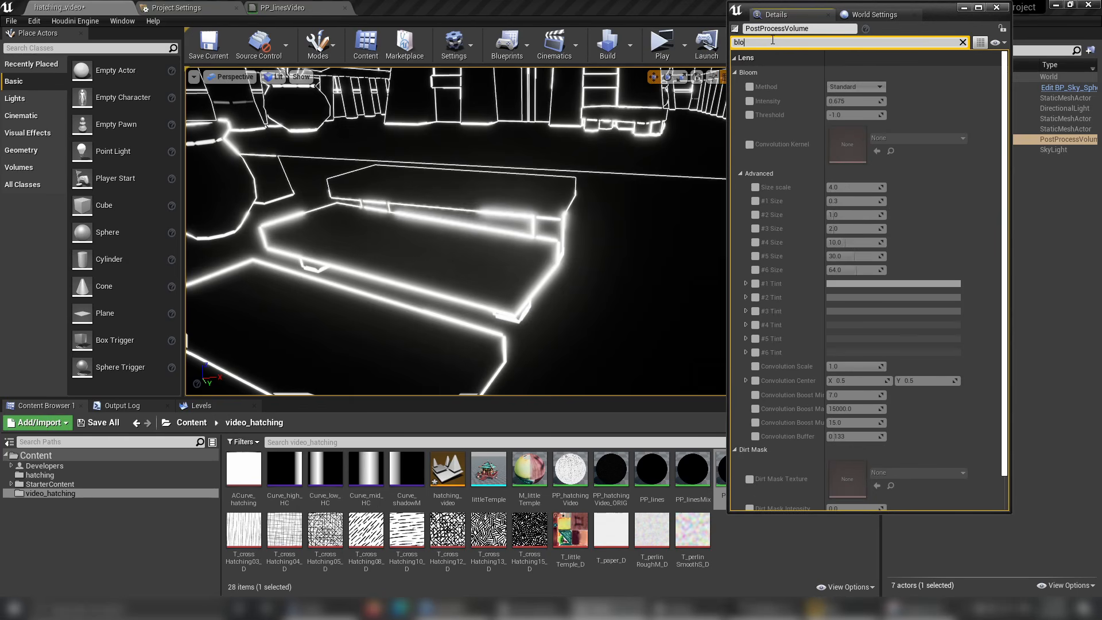
# Override the PostProcessVolume's Bloom Intensity with 0, leaving Method not overridden, and clear the settings filter.
pyautogui.click(750, 88)
pyautogui.click(749, 101)
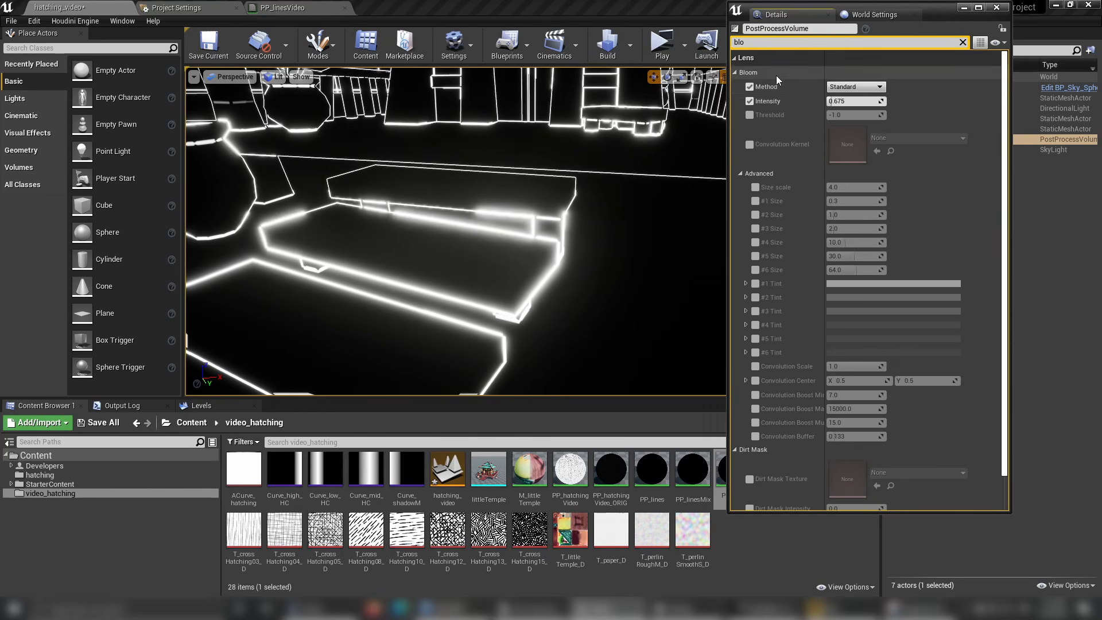
pyautogui.click(750, 87)
pyautogui.click(857, 101)
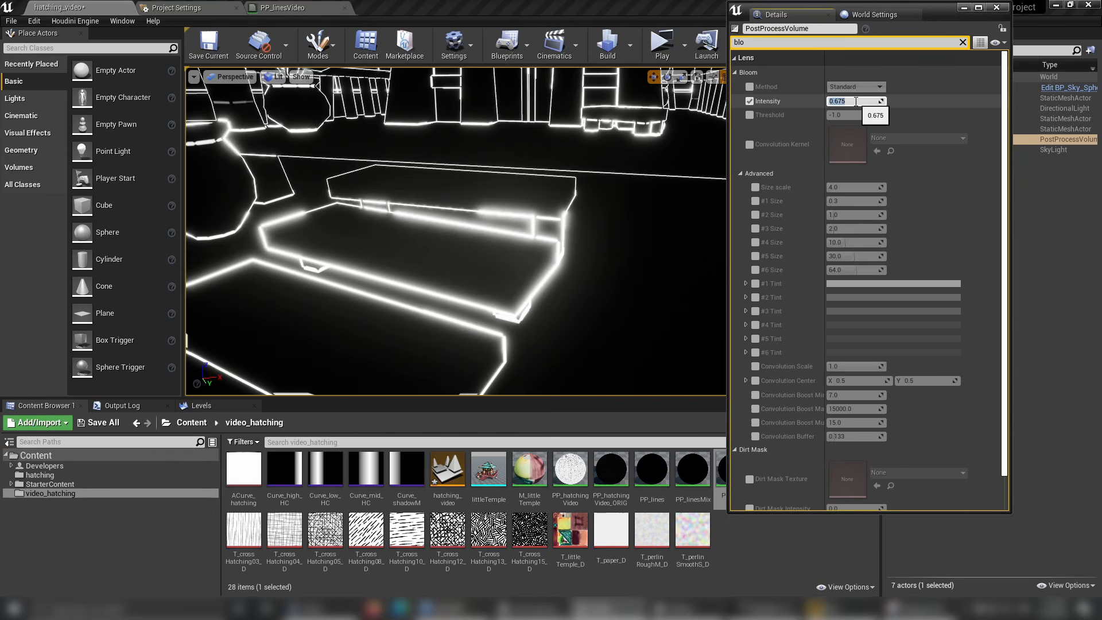
pyautogui.write('0')
pyautogui.press('Return')
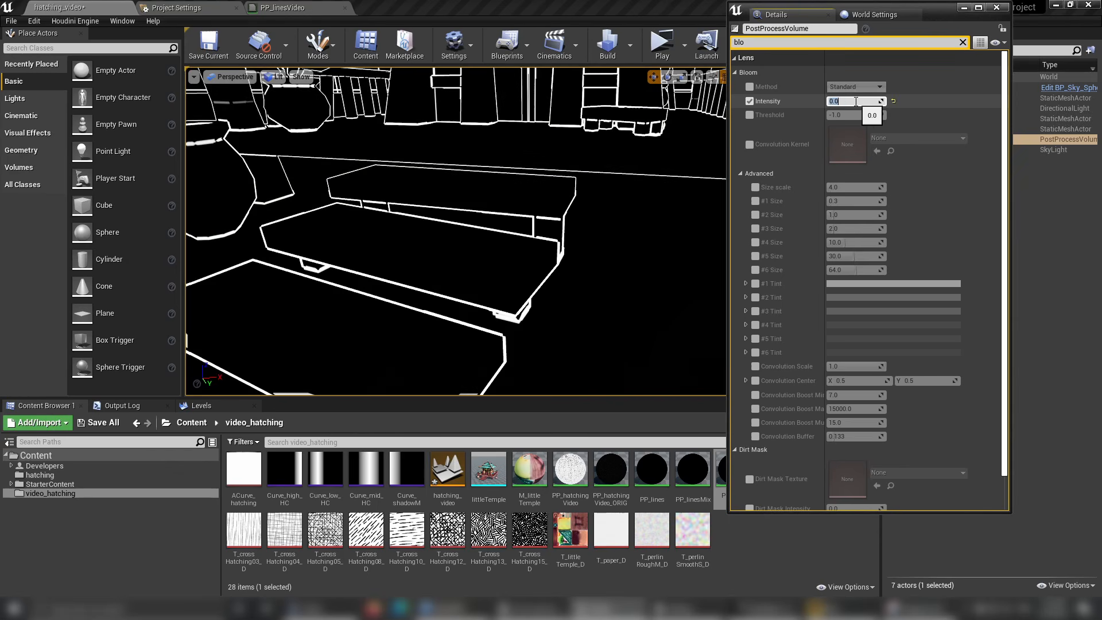
pyautogui.click(962, 42)
pyautogui.click(964, 8)
# Examine the edge line thickness on the temple's steps, pillars and railings from near and far.
pyautogui.moveTo(443, 215); pyautogui.dragTo(407, 233, button='right')
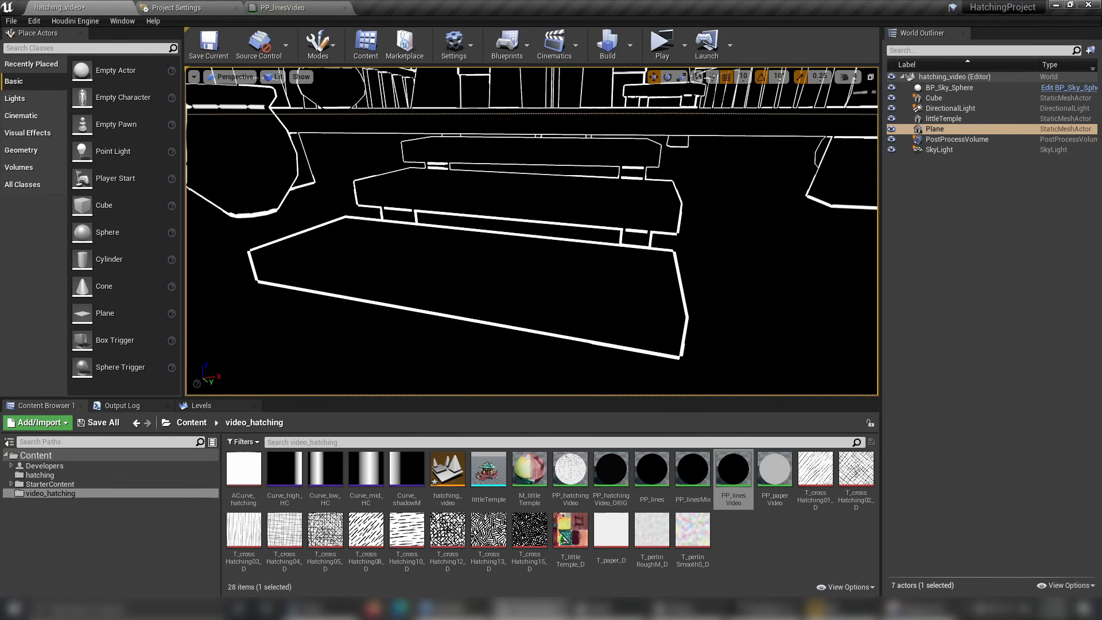
pyautogui.moveTo(406, 233); pyautogui.dragTo(431, 244, button='right')
pyautogui.moveTo(532, 231)
pyautogui.mouseDown(button='right')
pyautogui.moveTo(460, 232)
pyautogui.moveTo(531, 253)
pyautogui.moveTo(459, 247)
pyautogui.moveTo(540, 229)
pyautogui.mouseUp(button='right')
pyautogui.moveTo(401, 197)
pyautogui.mouseDown(button='right')
pyautogui.moveTo(401, 172)
pyautogui.moveTo(401, 197)
pyautogui.moveTo(425, 201)
pyautogui.moveTo(390, 190)
pyautogui.moveTo(406, 202)
pyautogui.moveTo(453, 198)
pyautogui.moveTo(385, 213)
pyautogui.moveTo(367, 201)
pyautogui.mouseUp(button='right')
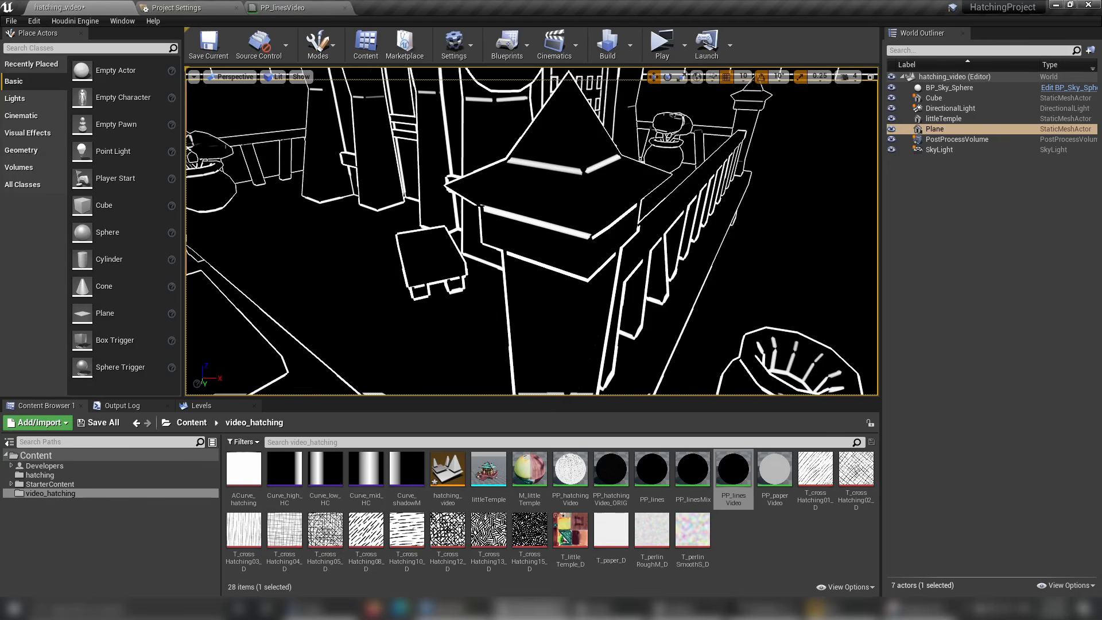
pyautogui.press('s')
pyautogui.moveTo(384, 259); pyautogui.dragTo(454, 242, button='right')
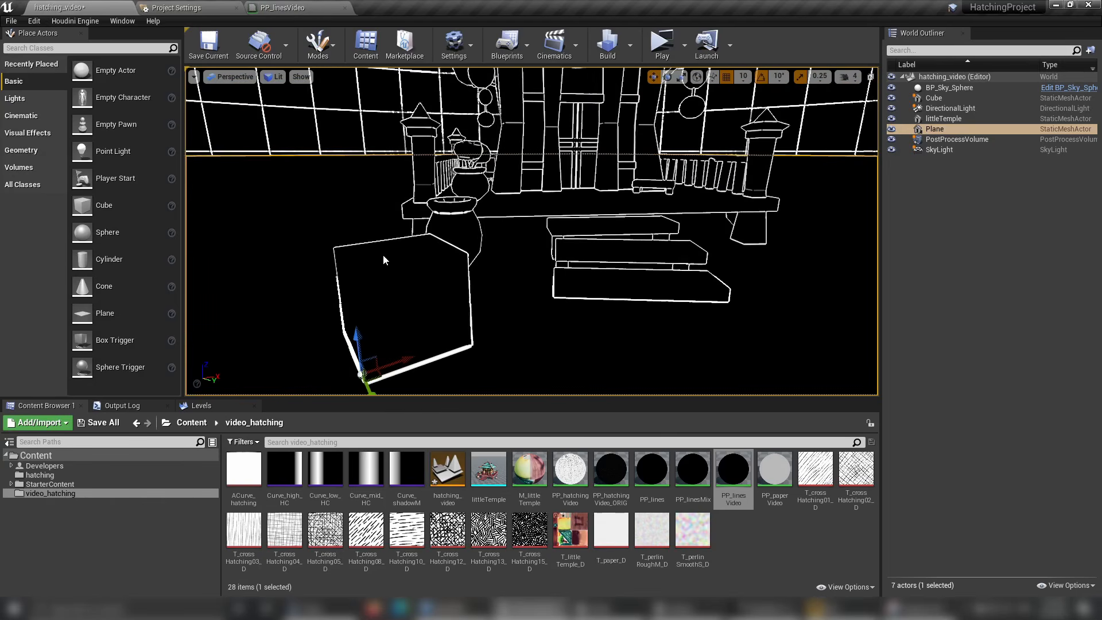
# Examine the cube's outline from different distances and angles, checking how its line thickness varies with depth.
pyautogui.press('w')
pyautogui.moveTo(384, 258)
pyautogui.mouseDown(button='right')
pyautogui.moveTo(397, 257)
pyautogui.moveTo(376, 256)
pyautogui.moveTo(384, 269)
pyautogui.mouseUp(button='right')
pyautogui.press('s')
pyautogui.press('w')
pyautogui.press('q')
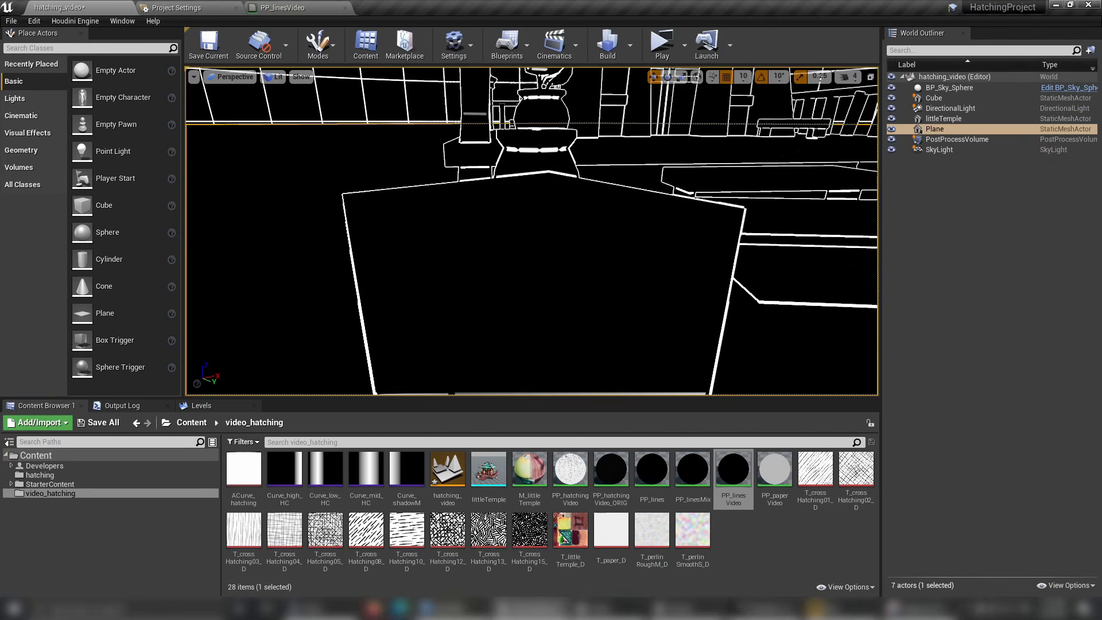
pyautogui.click(402, 264)
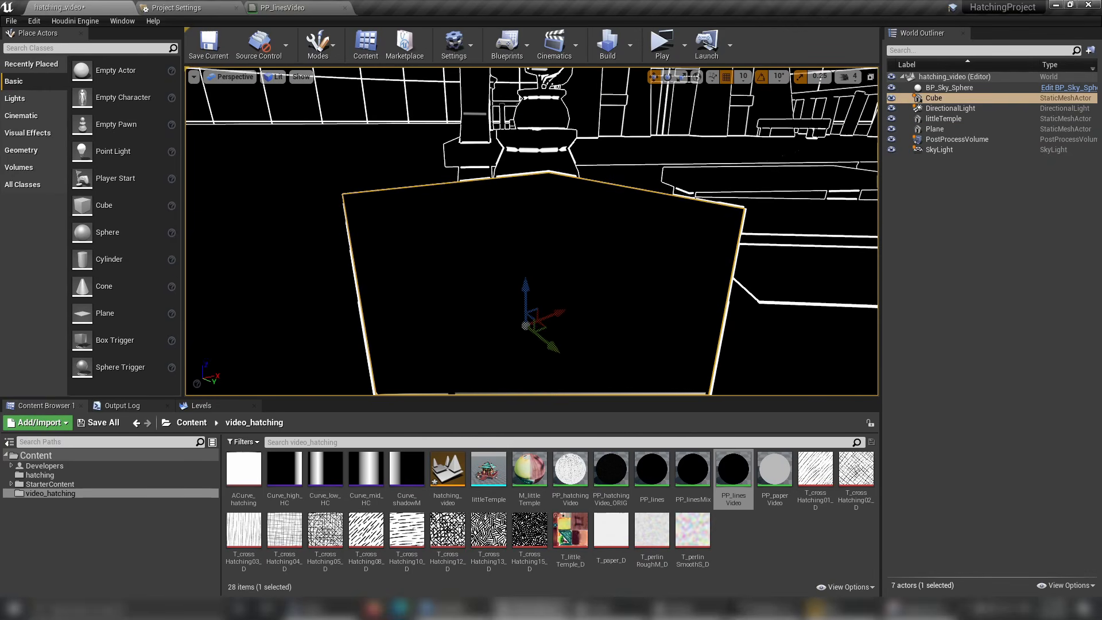
pyautogui.press('s')
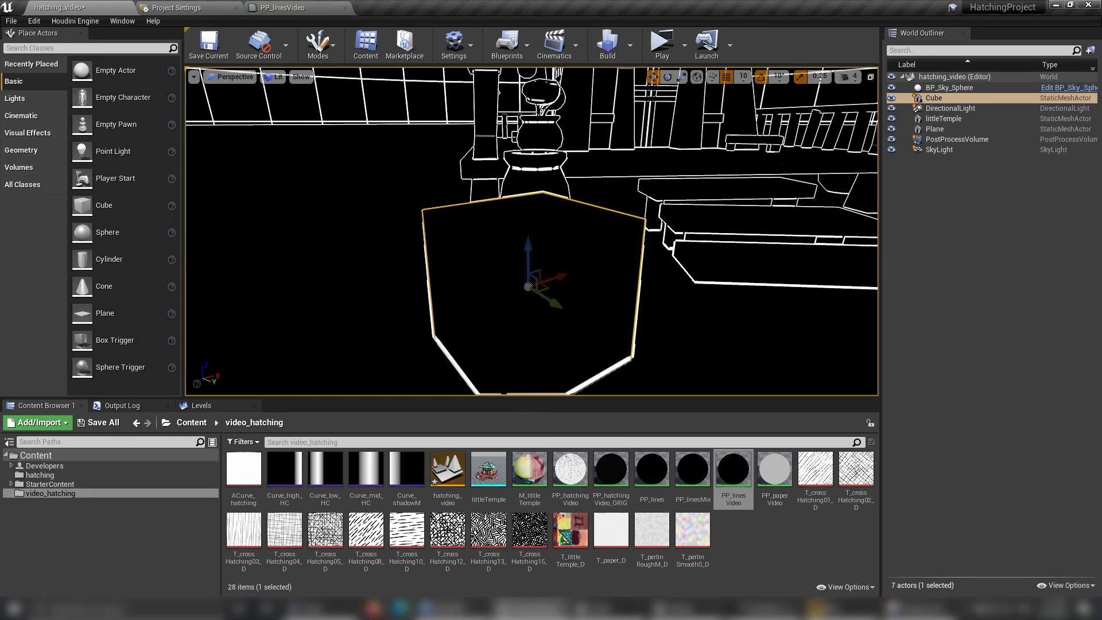
pyautogui.click(385, 267)
pyautogui.press('d')
pyautogui.moveTo(386, 267); pyautogui.dragTo(319, 313, button='right')
pyautogui.press('w')
pyautogui.press('s')
pyautogui.press('a')
pyautogui.press('d')
pyautogui.press('a')
pyautogui.press('a')
pyautogui.moveTo(683, 290); pyautogui.dragTo(709, 285, button='right')
pyautogui.press('d')
pyautogui.press('a')
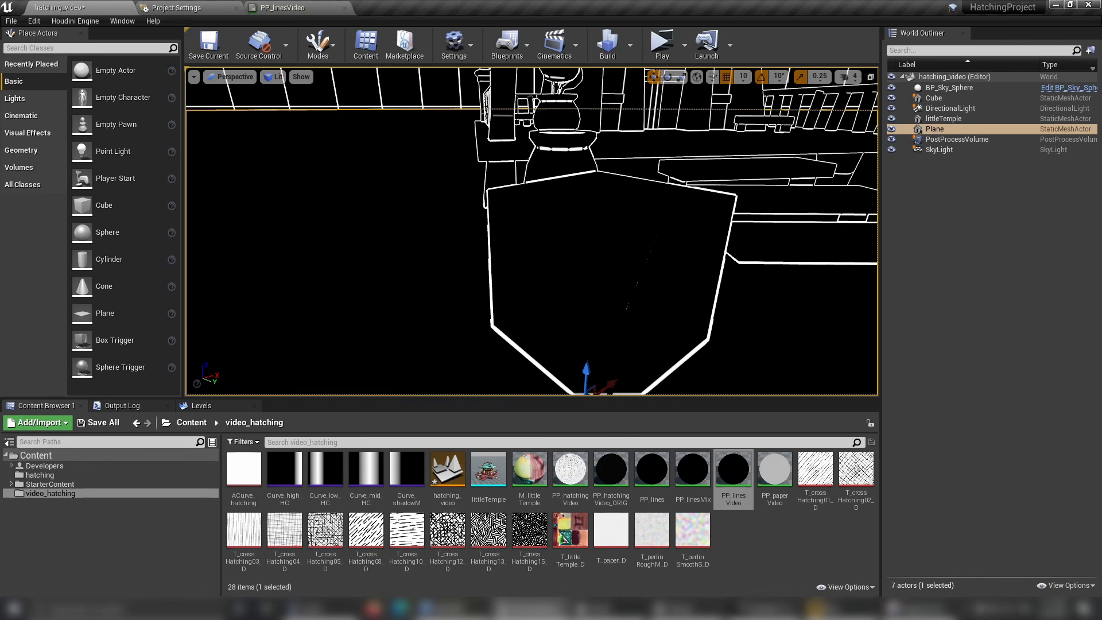
# Frame the temple's front and steps and show the World Normal buffer visualization in the viewport.
pyautogui.moveTo(709, 285); pyautogui.dragTo(686, 305, button='right')
pyautogui.press('d')
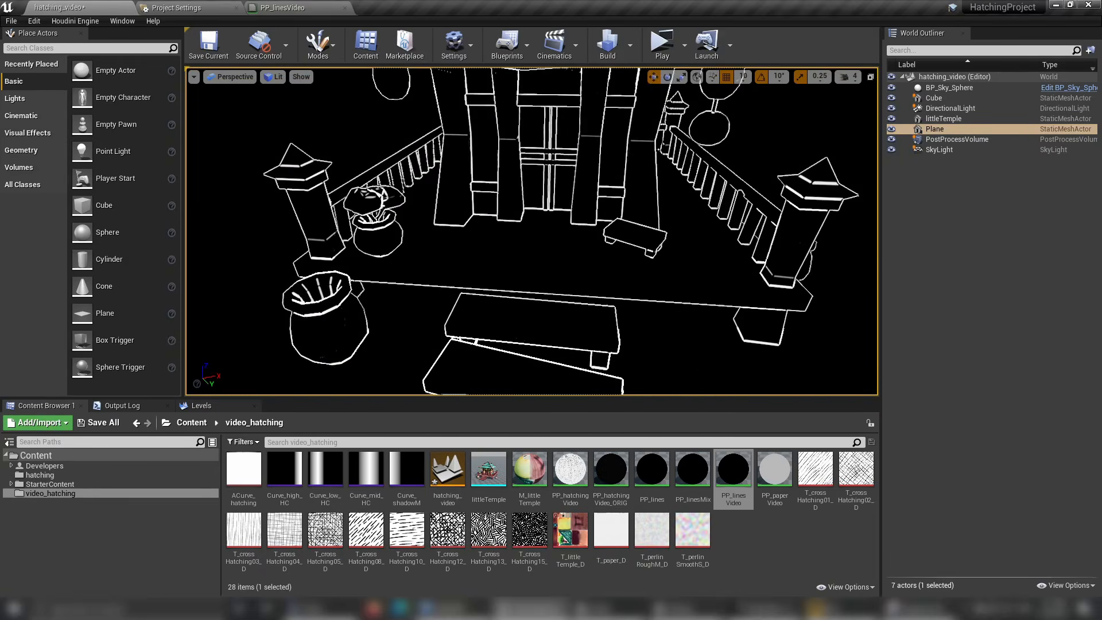
pyautogui.press('s')
pyautogui.moveTo(545, 276)
pyautogui.mouseDown(button='right')
pyautogui.moveTo(557, 251)
pyautogui.moveTo(541, 283)
pyautogui.mouseUp(button='right')
pyautogui.press('s')
pyautogui.press('w')
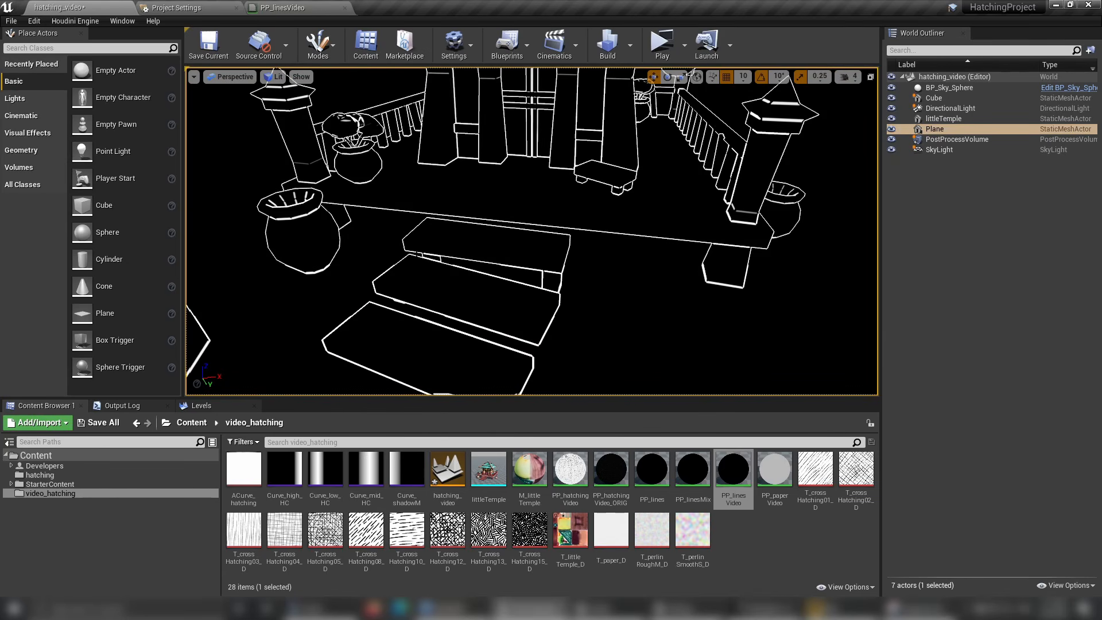
pyautogui.click(265, 78)
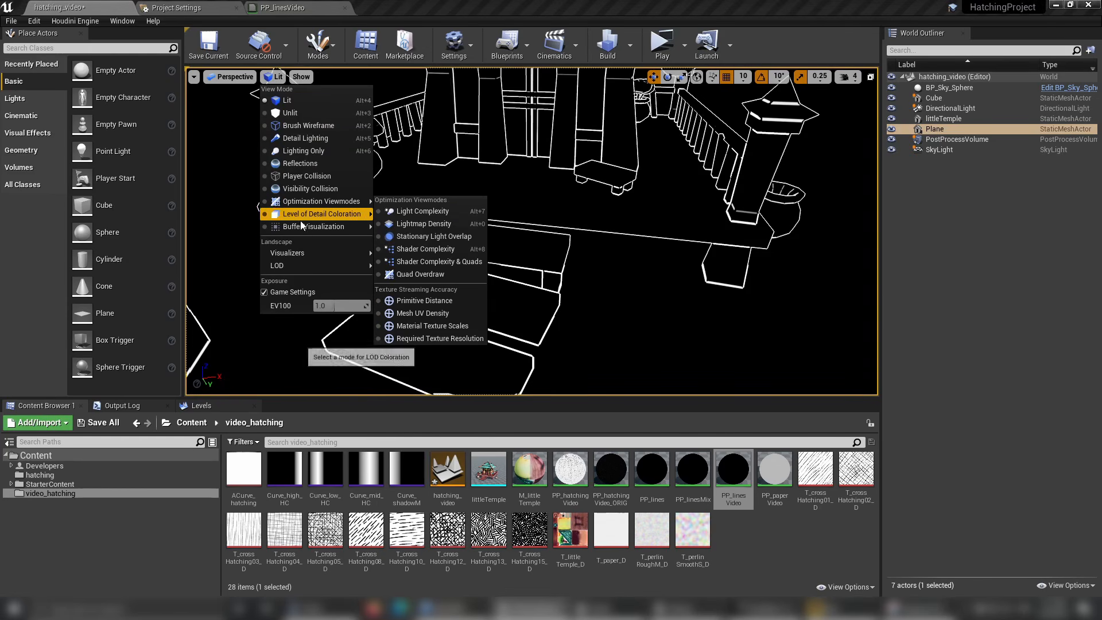
pyautogui.moveTo(321, 231)
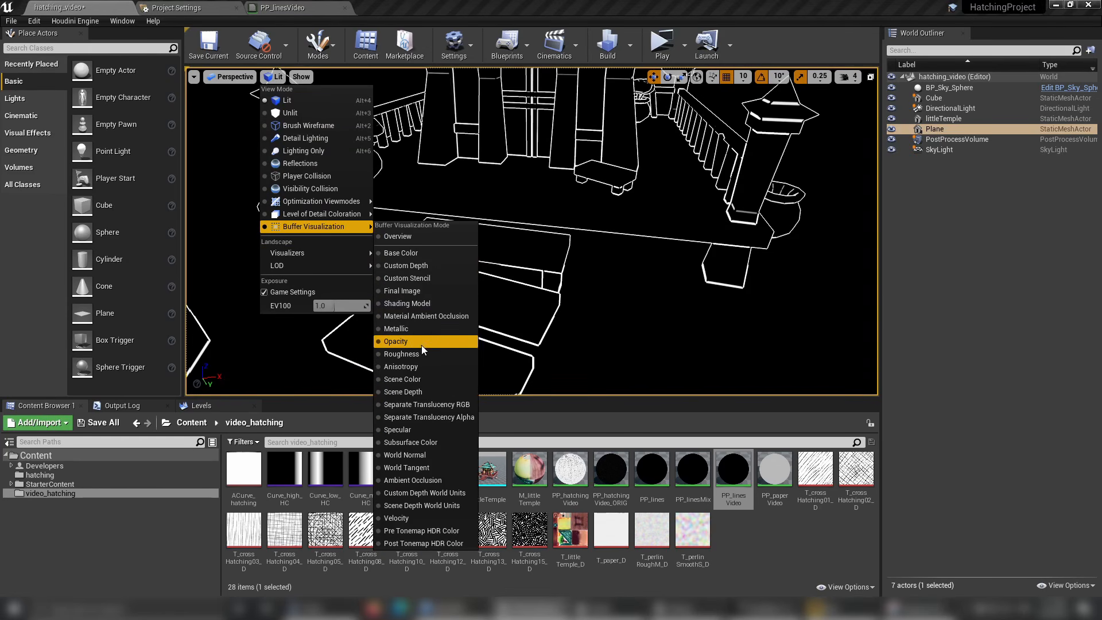
pyautogui.click(440, 455)
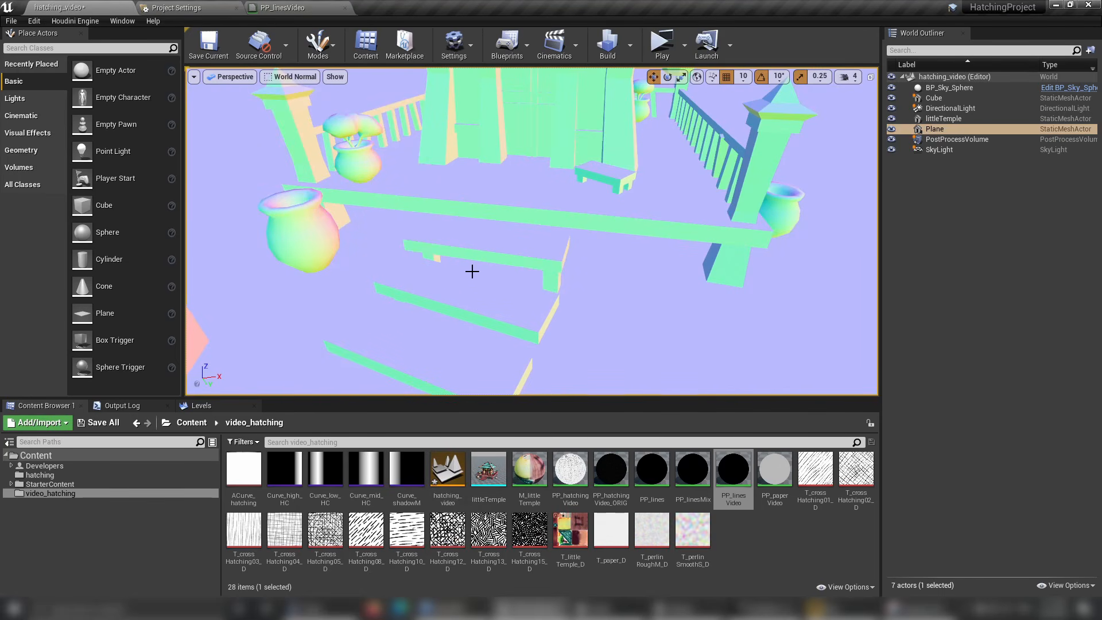
# Examine the world normal colors on the cube's faces, undoing the accidental actor selection.
pyautogui.moveTo(515, 210)
pyautogui.mouseDown(button='right')
pyautogui.moveTo(454, 226)
pyautogui.moveTo(515, 210)
pyautogui.moveTo(497, 221)
pyautogui.moveTo(525, 198)
pyautogui.moveTo(520, 221)
pyautogui.moveTo(514, 209)
pyautogui.mouseUp(button='right')
pyautogui.press('a')
pyautogui.press('d')
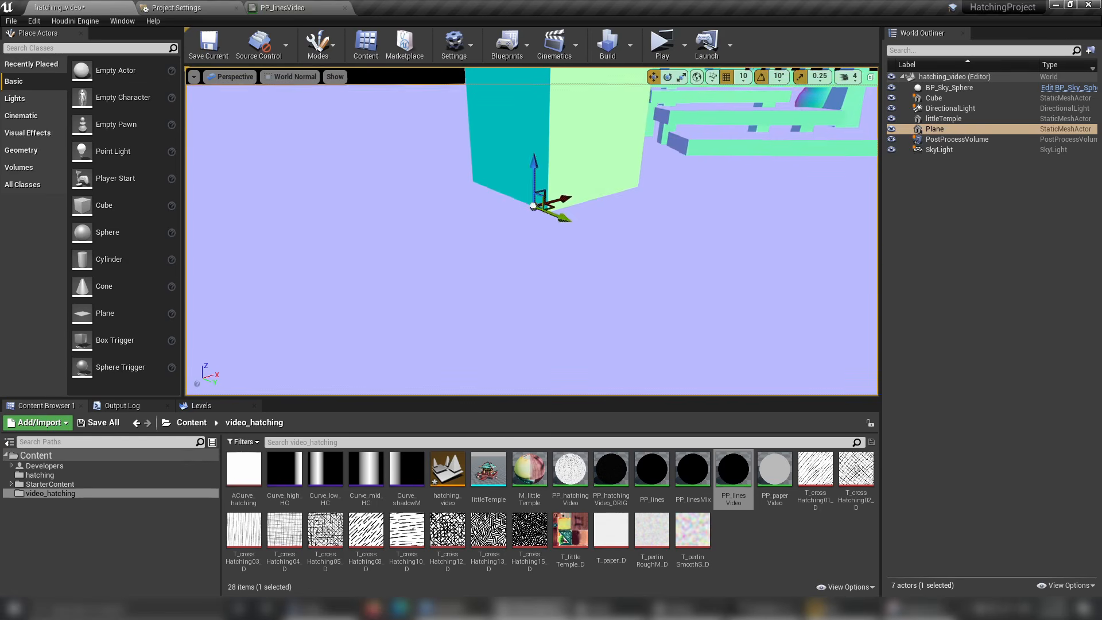
pyautogui.moveTo(534, 187); pyautogui.dragTo(515, 231)
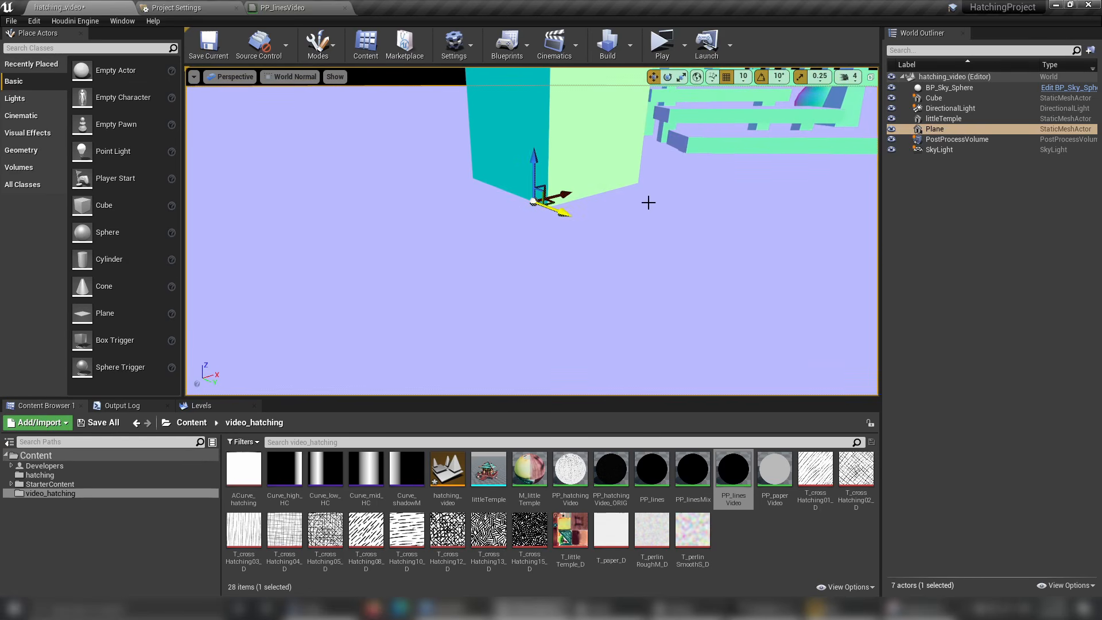
pyautogui.hotkey('ctrl', 'z')
pyautogui.moveTo(662, 224); pyautogui.dragTo(649, 191, button='right')
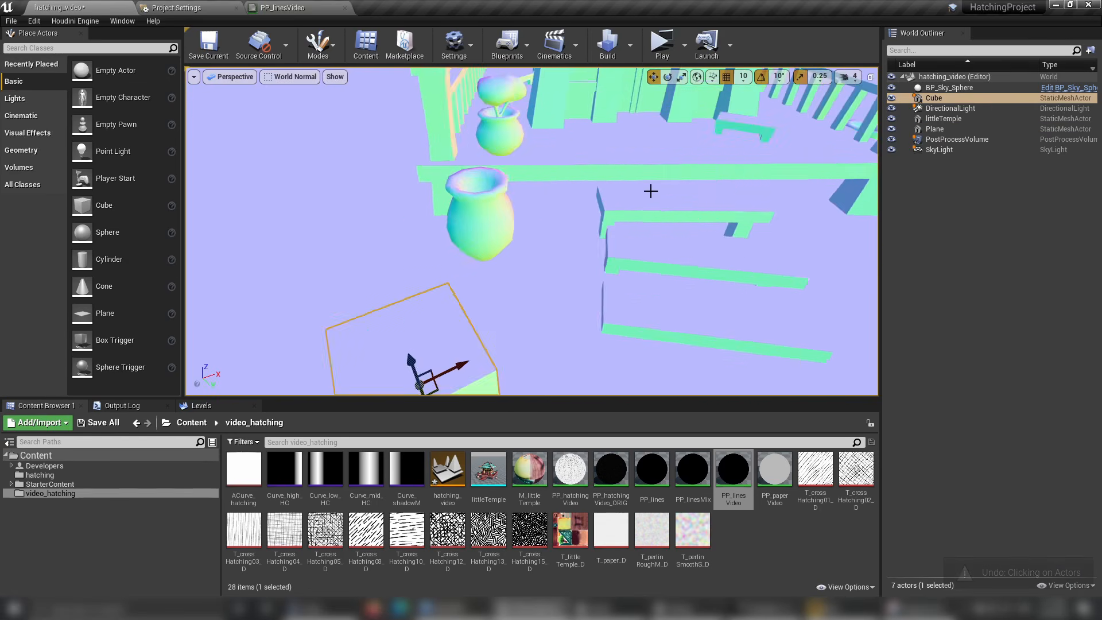
pyautogui.scroll(-3, 649, 191)
pyautogui.scroll(4, 646, 194)
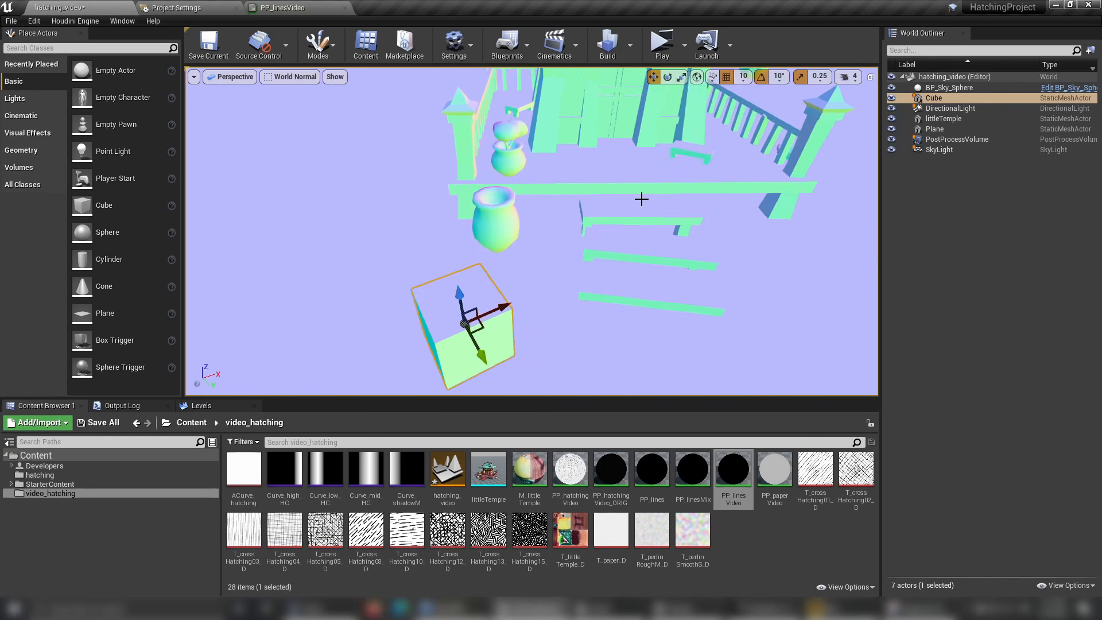
# Select littleTemple and compare the world normal colors of its steps, vases and pillars with the cube's faces.
pyautogui.click(625, 161)
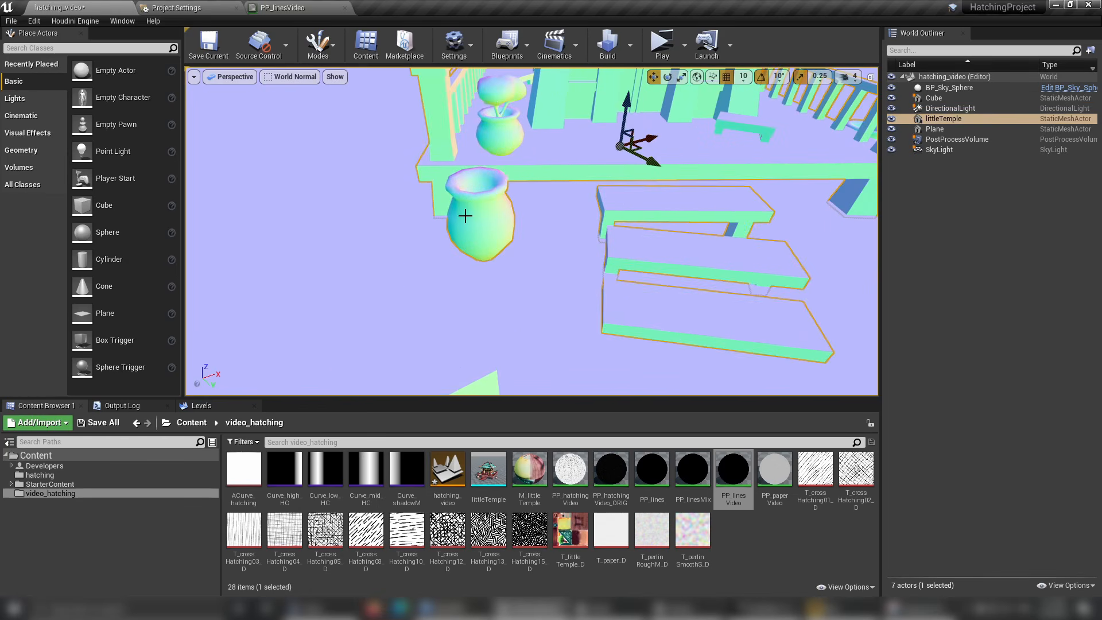
pyautogui.moveTo(631, 258); pyautogui.dragTo(615, 293, button='right')
pyautogui.keyDown('alt'); pyautogui.moveTo(615, 293); pyautogui.dragTo(584, 270); pyautogui.keyUp('alt')
pyautogui.scroll(-4, 637, 257)
pyautogui.scroll(2, 584, 270)
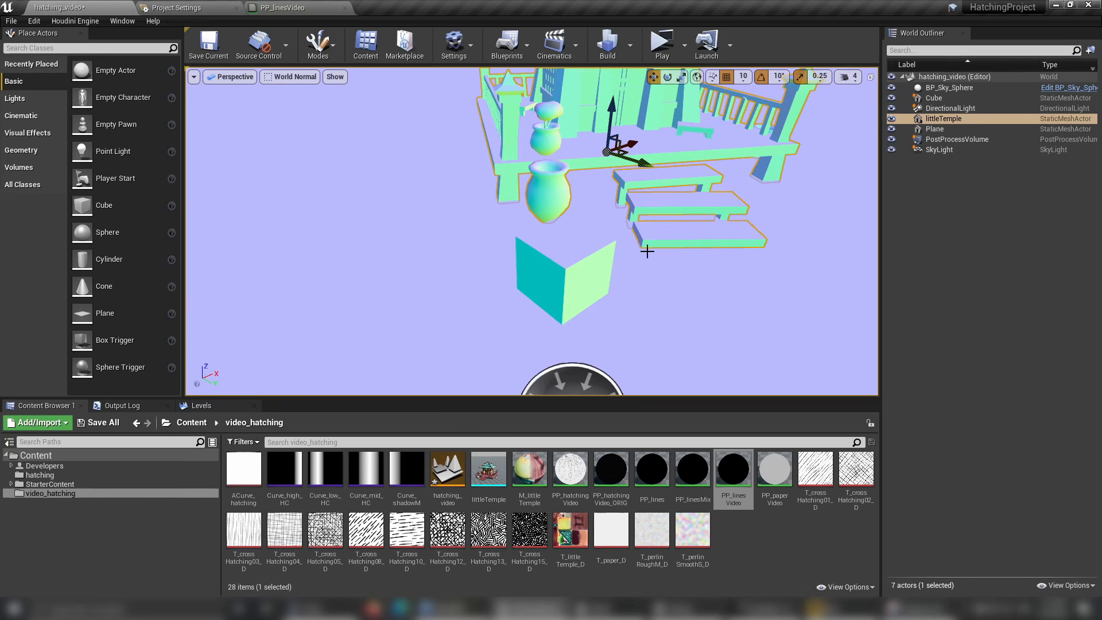
pyautogui.keyDown('alt'); pyautogui.moveTo(647, 251); pyautogui.dragTo(574, 160); pyautogui.keyUp('alt')
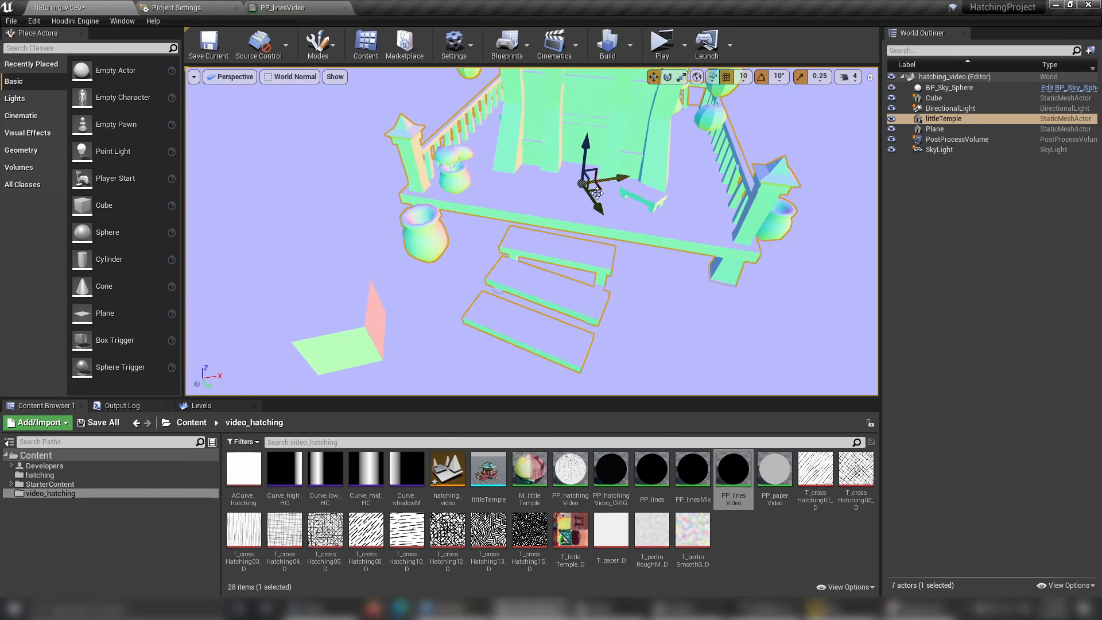
pyautogui.keyDown('alt'); pyautogui.moveTo(597, 193); pyautogui.dragTo(591, 221); pyautogui.keyUp('alt')
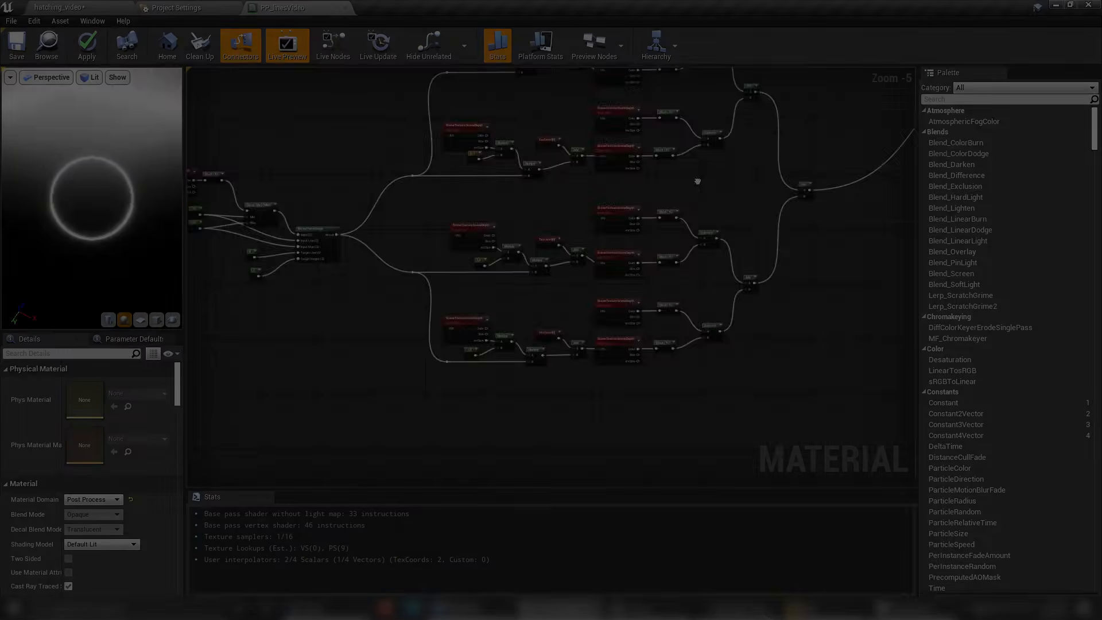
# Duplicate the four-direction depth edge-detection network, including its final Add nodes, and place the copy below the original.
pyautogui.scroll(-2, 696, 217)
pyautogui.scroll(1, 566, 185)
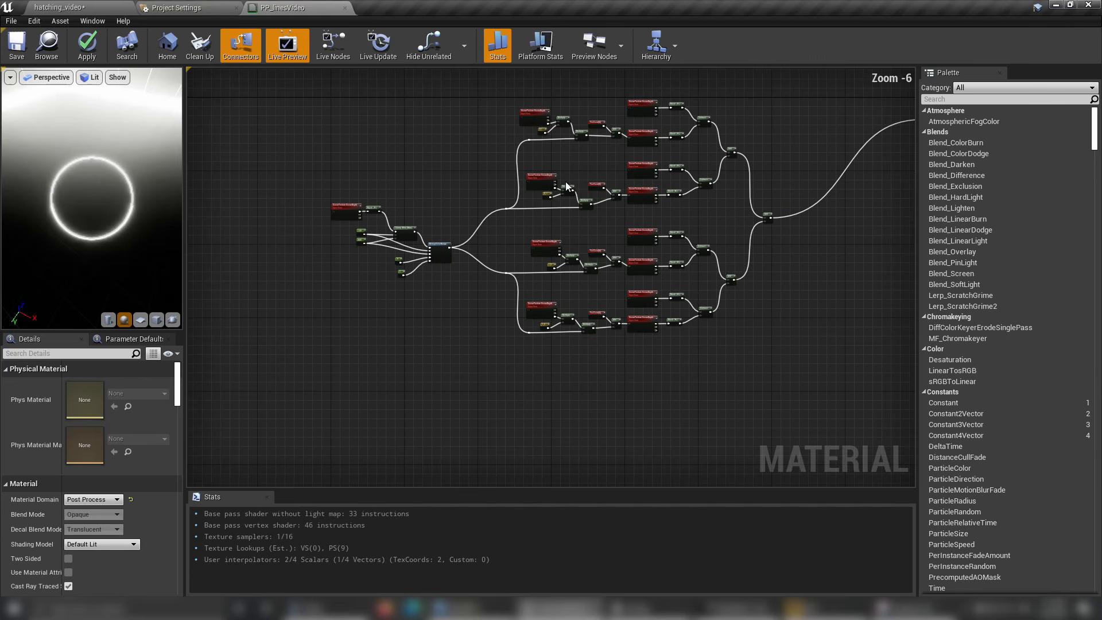
pyautogui.moveTo(481, 86); pyautogui.dragTo(793, 394)
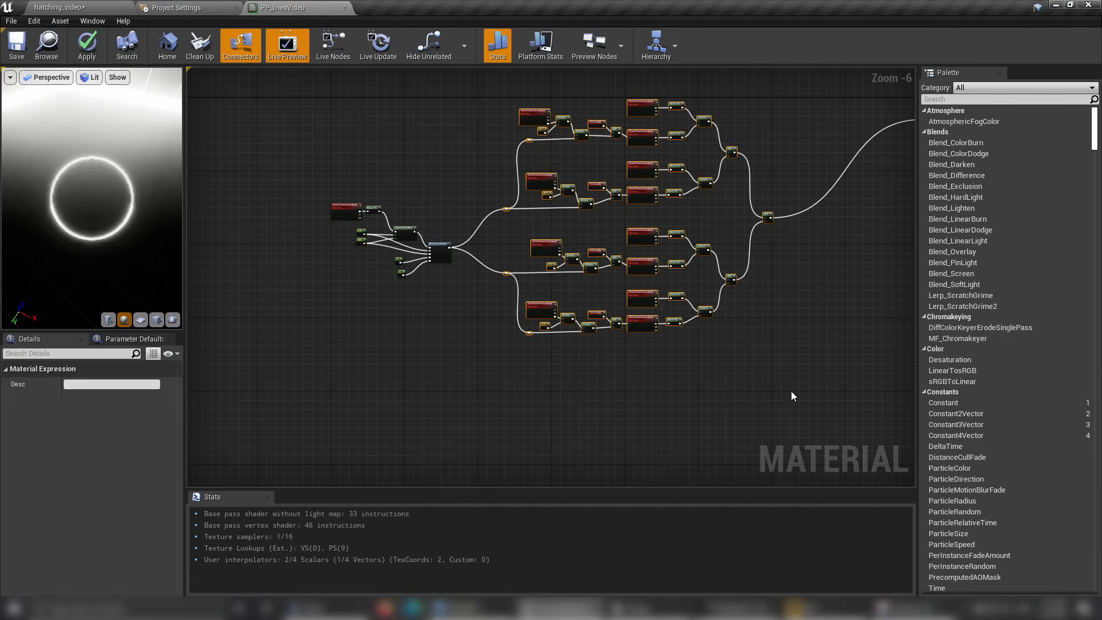
pyautogui.hotkey('ctrl', 'c')
pyautogui.moveTo(611, 401); pyautogui.dragTo(609, 287, button='right')
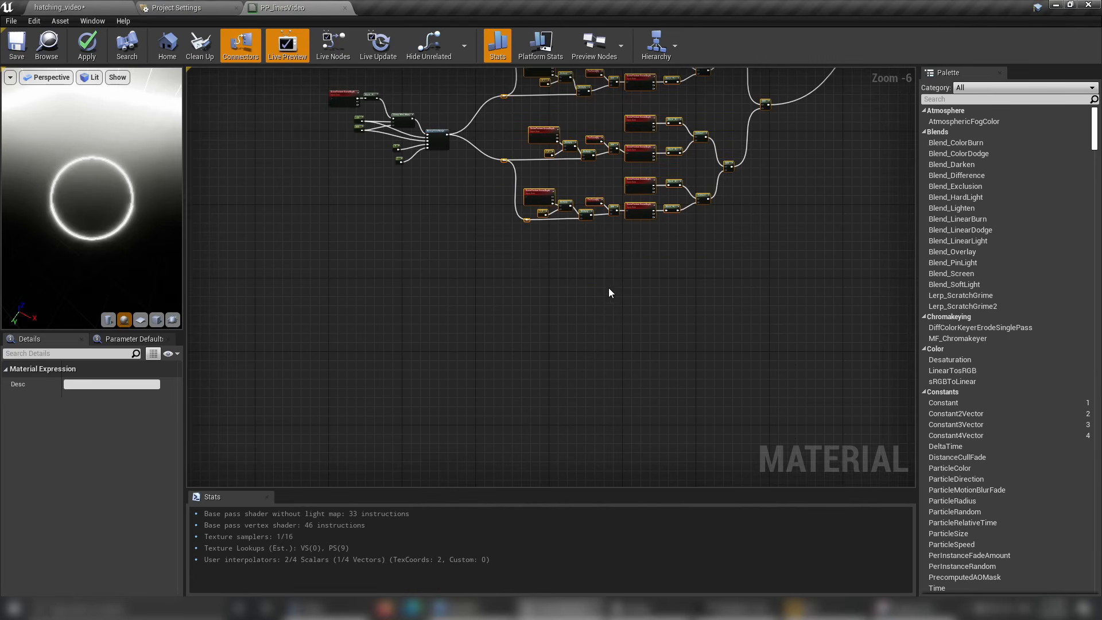
pyautogui.hotkey('ctrl', 'v')
pyautogui.moveTo(530, 262); pyautogui.dragTo(527, 338)
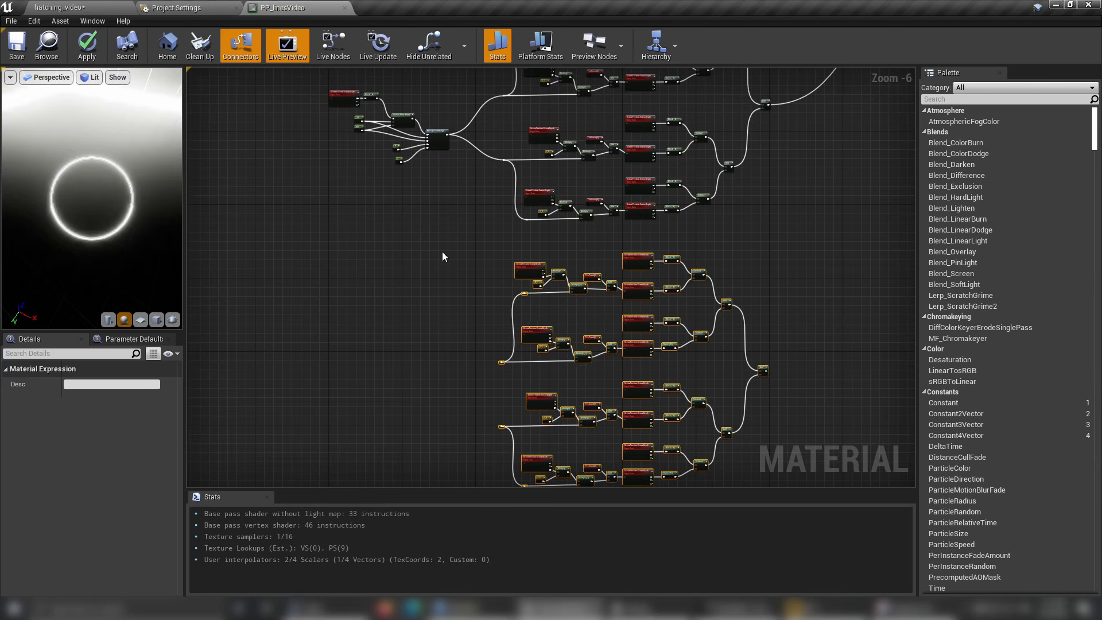
# Move the distance-remapping nodes further away and link the RemapValueRange result to both main reroute nodes of the copied network.
pyautogui.moveTo(442, 252); pyautogui.dragTo(336, 97)
pyautogui.moveTo(434, 136); pyautogui.dragTo(357, 247)
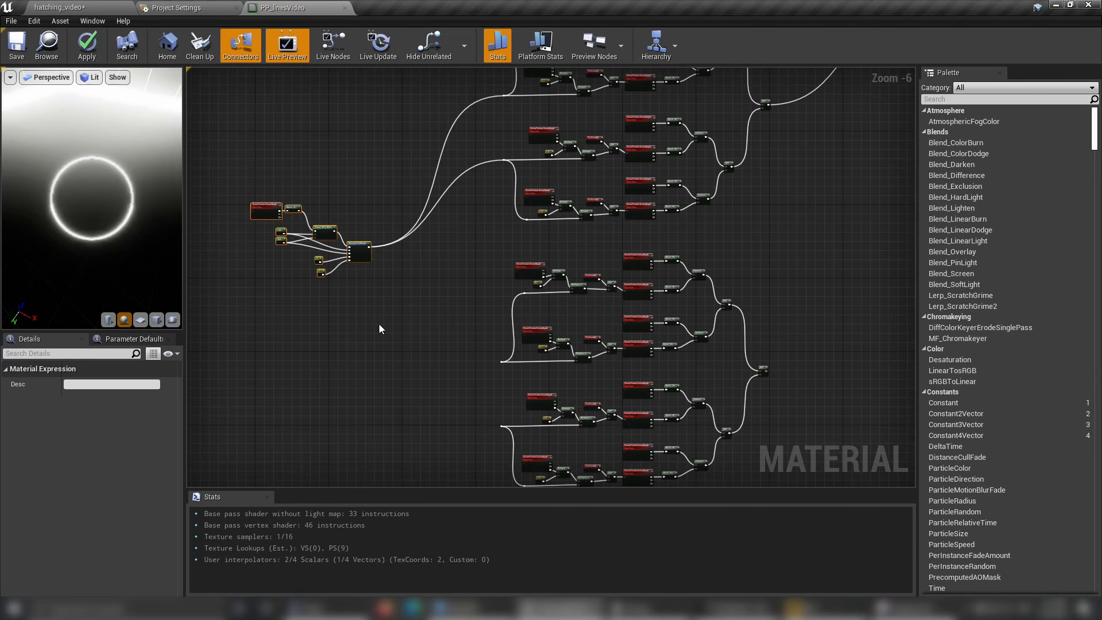
pyautogui.scroll(1, 378, 325)
pyautogui.moveTo(378, 325); pyautogui.dragTo(351, 292, button='right')
pyautogui.click(361, 262)
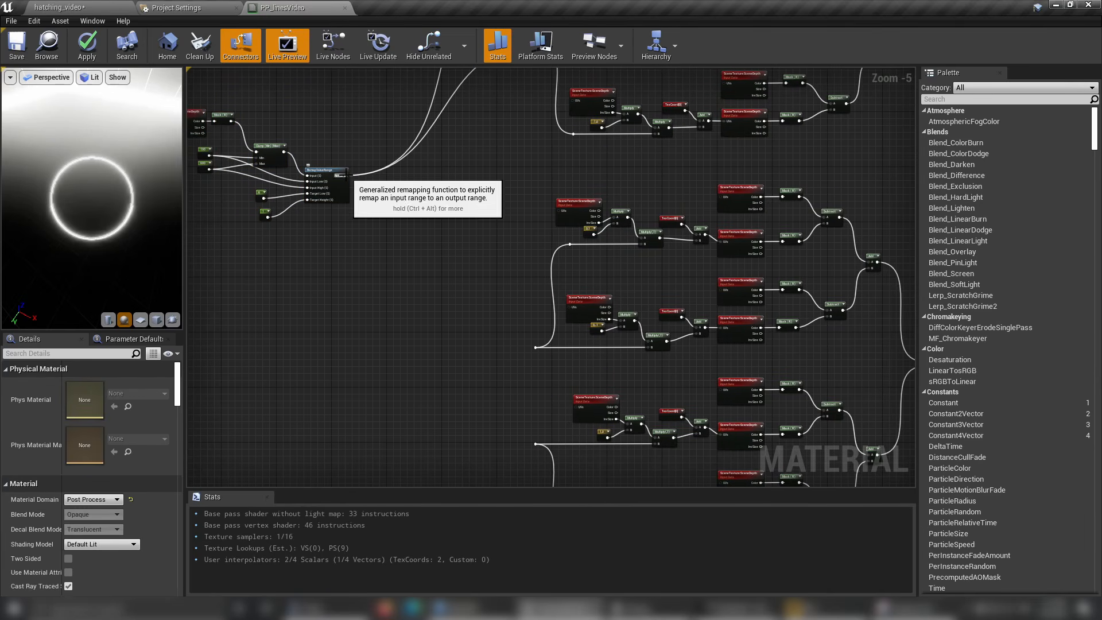
pyautogui.moveTo(347, 175); pyautogui.dragTo(536, 347)
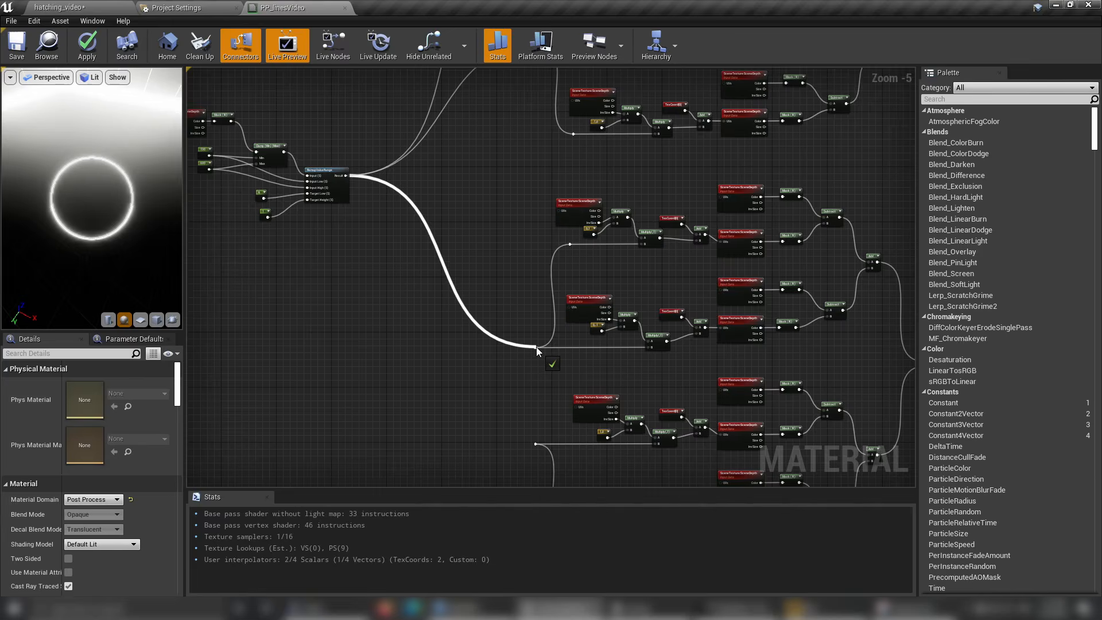
pyautogui.moveTo(537, 346); pyautogui.dragTo(525, 289, button='right')
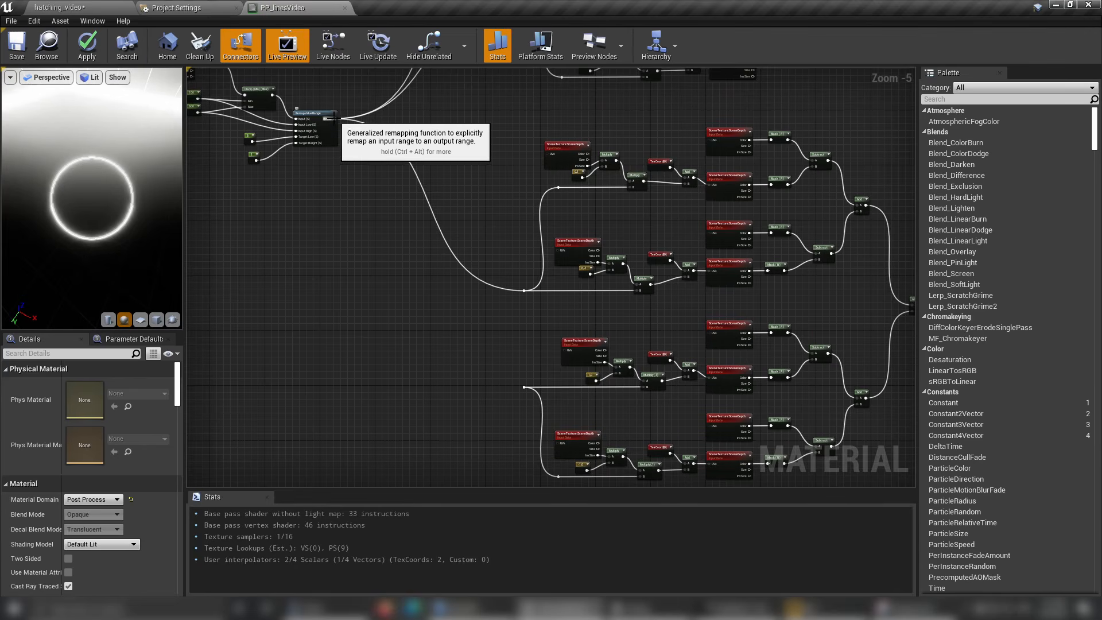
pyautogui.moveTo(334, 119)
pyautogui.mouseDown()
pyautogui.moveTo(527, 389)
pyautogui.moveTo(333, 119)
pyautogui.mouseUp()
pyautogui.click(489, 348)
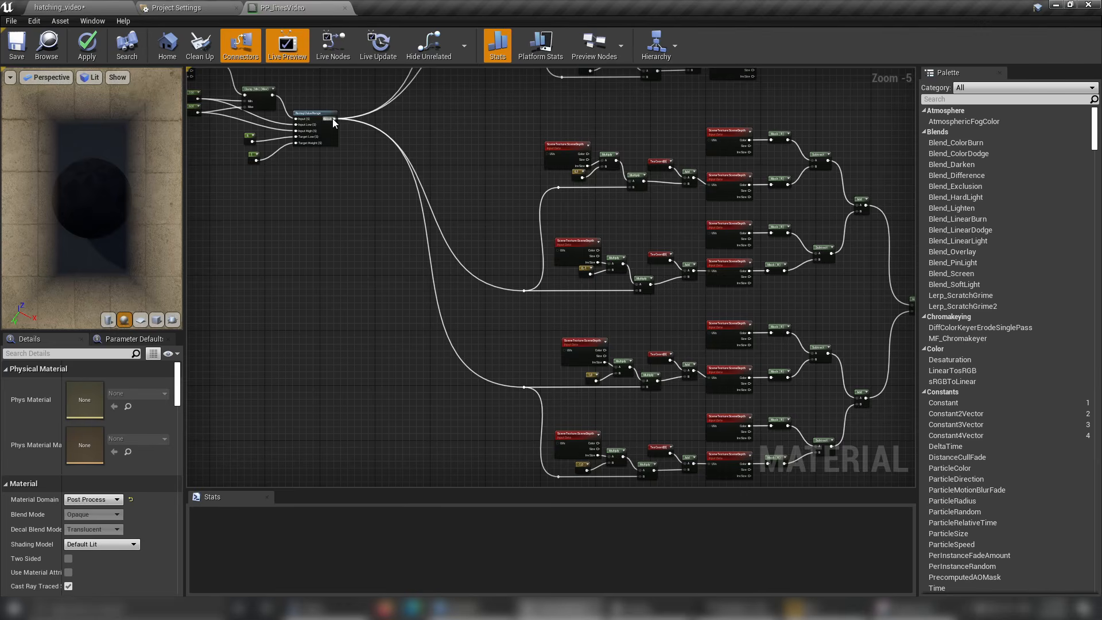
# Select all SceneDepth texture nodes in the copied network and set their Scene Texture Id to WorldNormal.
pyautogui.scroll(4, 608, 141)
pyautogui.click(509, 163)
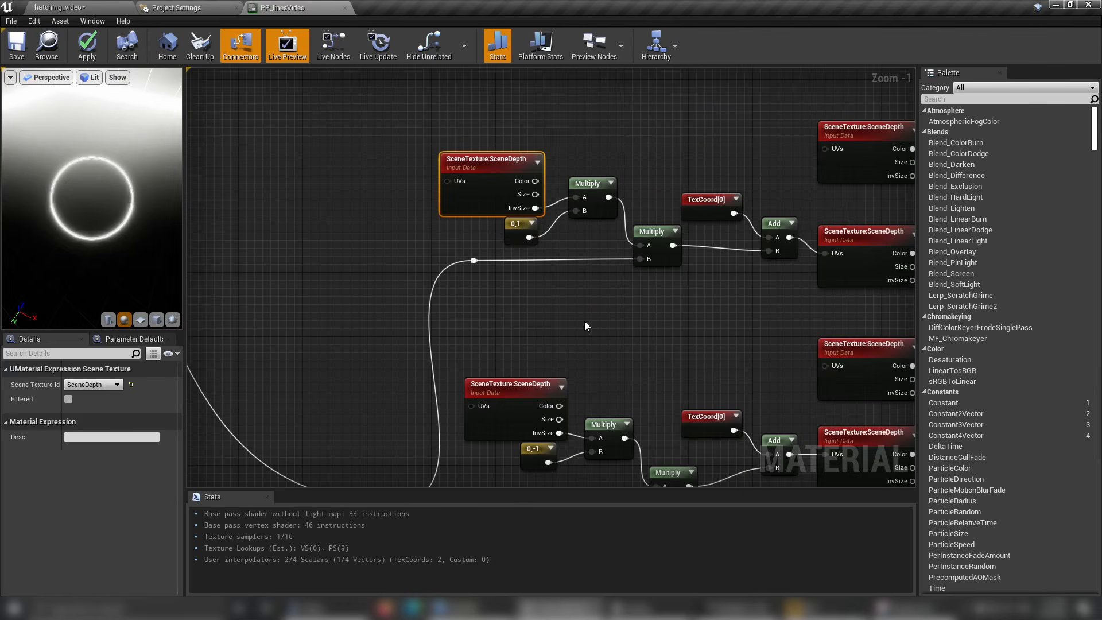
pyautogui.click(509, 381)
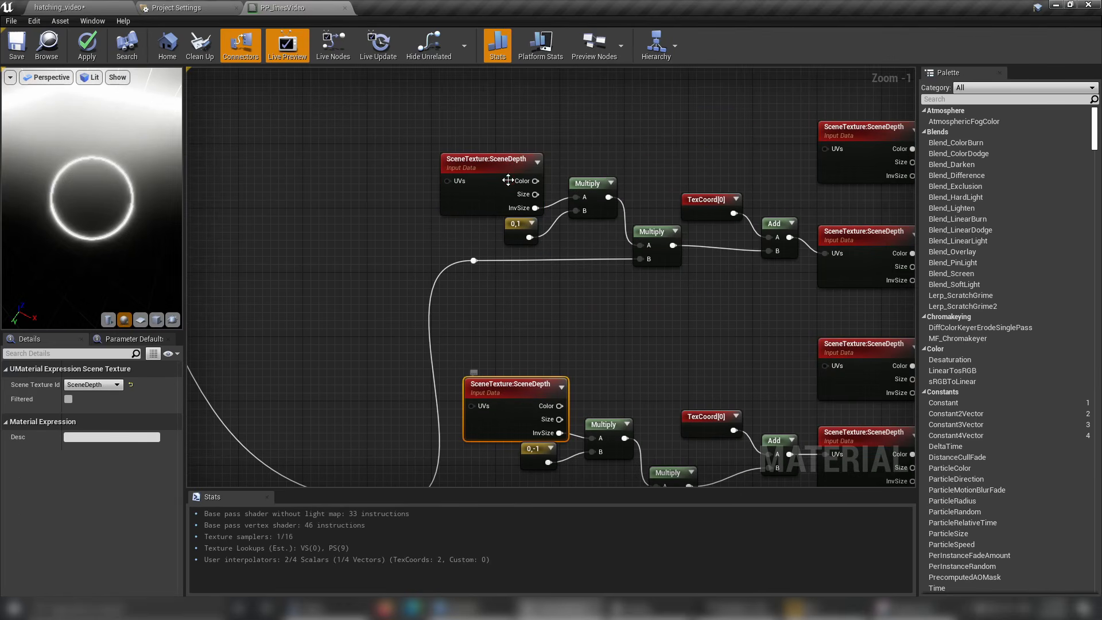
pyautogui.keyDown('shift'); pyautogui.click(497, 197); pyautogui.keyUp('shift')
pyautogui.scroll(-1, 497, 197)
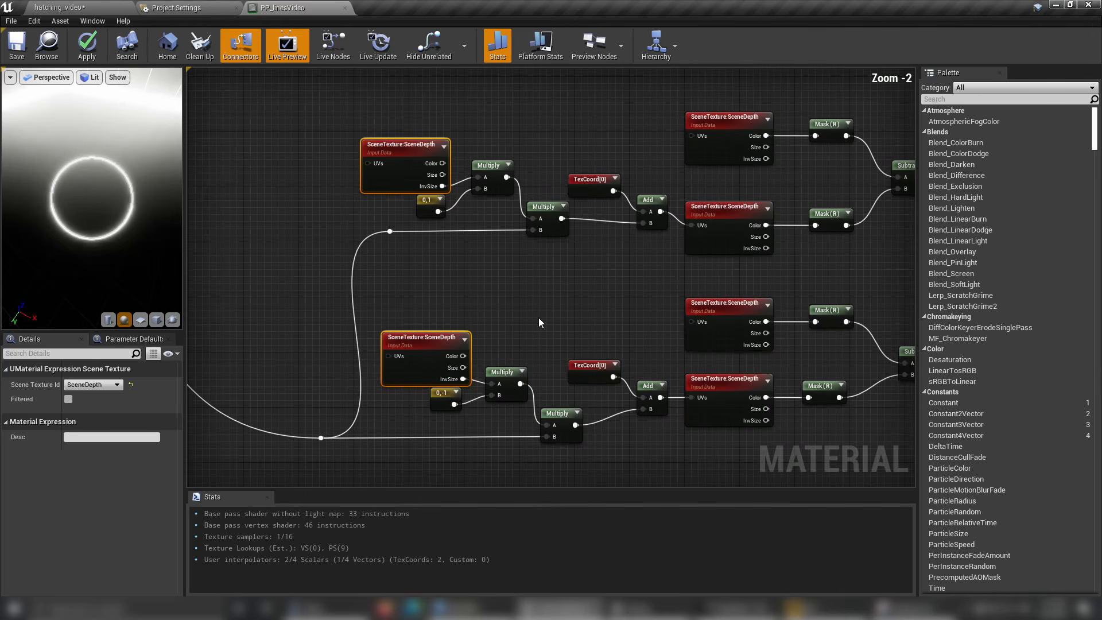
pyautogui.keyDown('shift'); pyautogui.click(735, 134); pyautogui.keyUp('shift')
pyautogui.keyDown('shift'); pyautogui.click(717, 205); pyautogui.keyUp('shift')
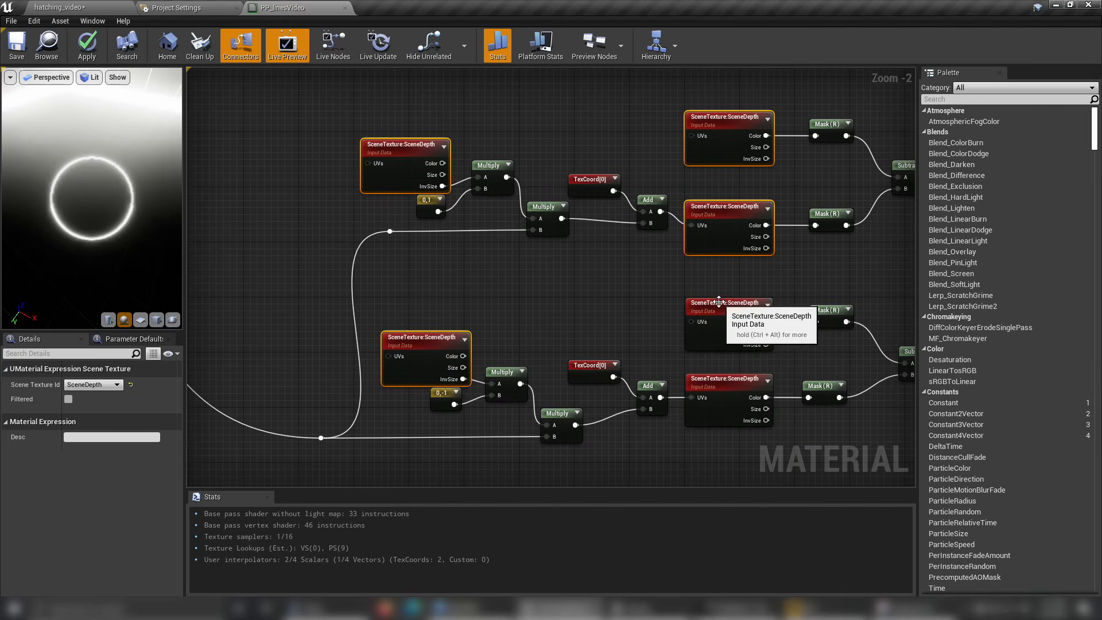
pyautogui.keyDown('shift'); pyautogui.click(723, 301); pyautogui.keyUp('shift')
pyautogui.keyDown('shift'); pyautogui.click(713, 375); pyautogui.keyUp('shift')
pyautogui.moveTo(582, 324); pyautogui.dragTo(609, 94, button='right')
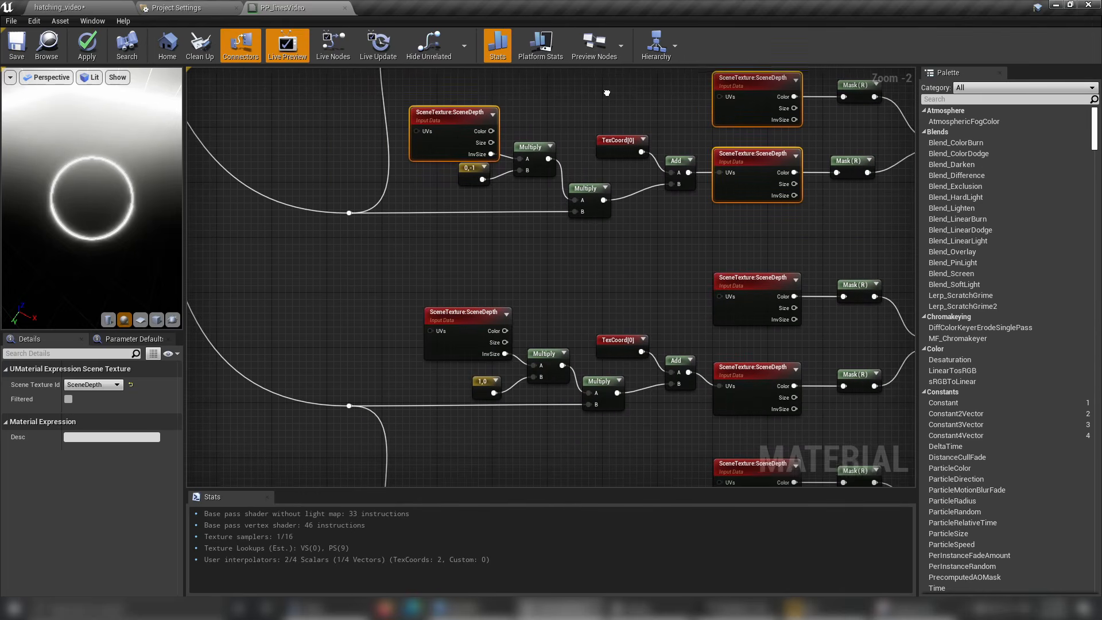
pyautogui.keyDown('shift'); pyautogui.click(483, 319); pyautogui.keyUp('shift')
pyautogui.keyDown('shift'); pyautogui.click(761, 277); pyautogui.keyUp('shift')
pyautogui.keyDown('shift'); pyautogui.click(724, 367); pyautogui.keyUp('shift')
pyautogui.moveTo(690, 431); pyautogui.dragTo(682, 217, button='right')
pyautogui.click(93, 385)
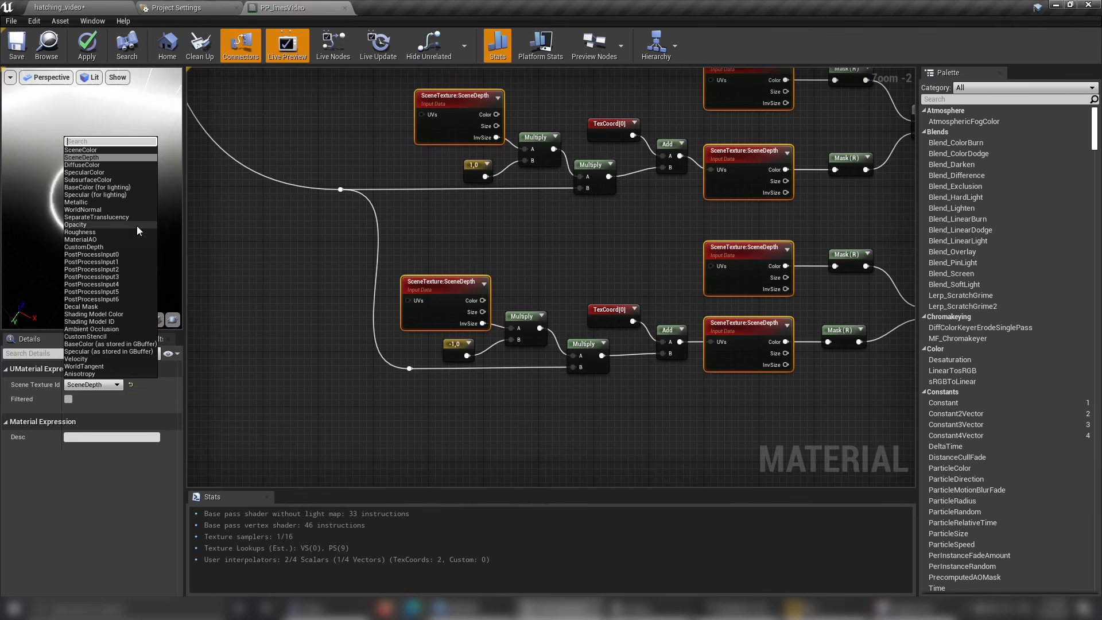
pyautogui.click(113, 209)
# Connect the WorldNormal network's final Add node to Emissive Color, apply the material and inspect the lines on the preview sphere.
pyautogui.moveTo(573, 294); pyautogui.dragTo(488, 296, button='right')
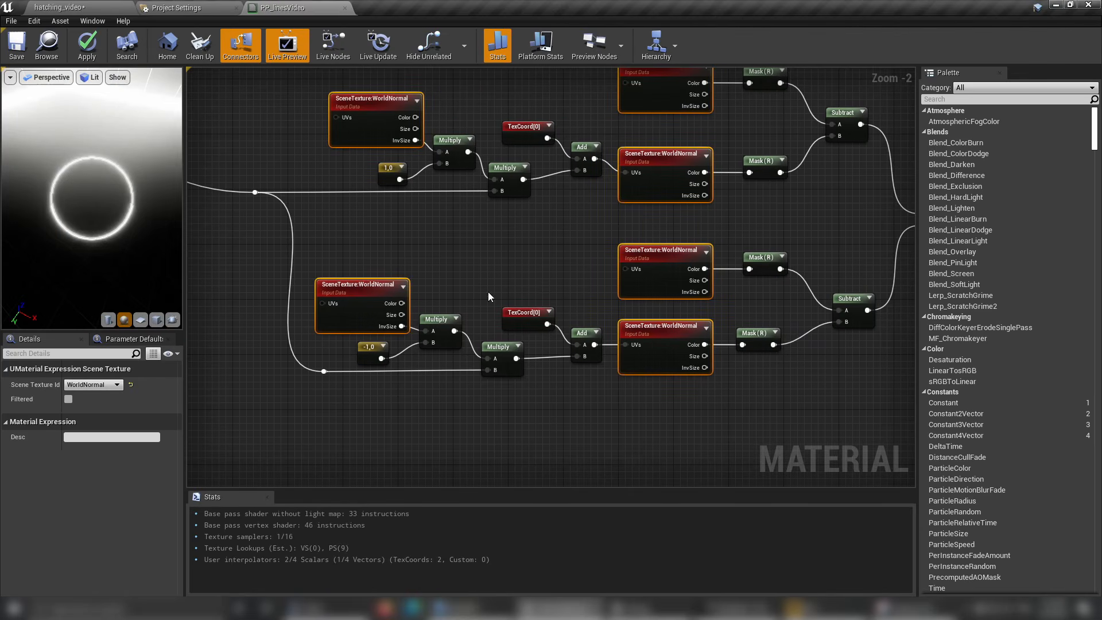
pyautogui.moveTo(693, 216); pyautogui.dragTo(628, 411, button='right')
pyautogui.moveTo(469, 186); pyautogui.dragTo(535, 329, button='right')
pyautogui.scroll(-2, 356, 172)
pyautogui.scroll(-2, 696, 234)
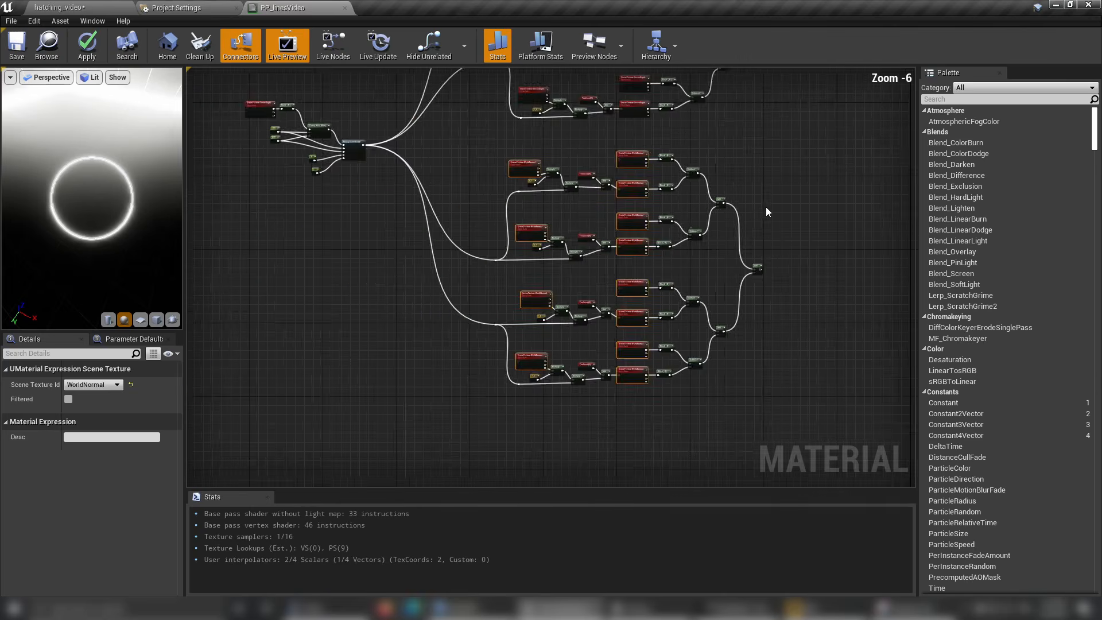
pyautogui.moveTo(824, 200); pyautogui.dragTo(617, 248, button='right')
pyautogui.scroll(1, 618, 249)
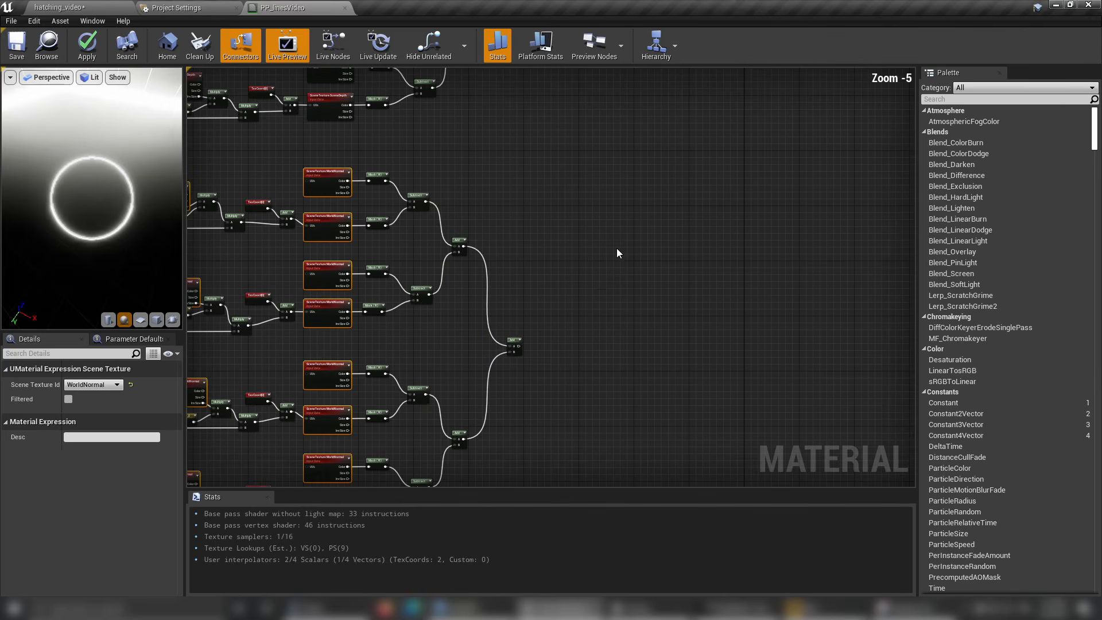
pyautogui.rightClick(518, 345)
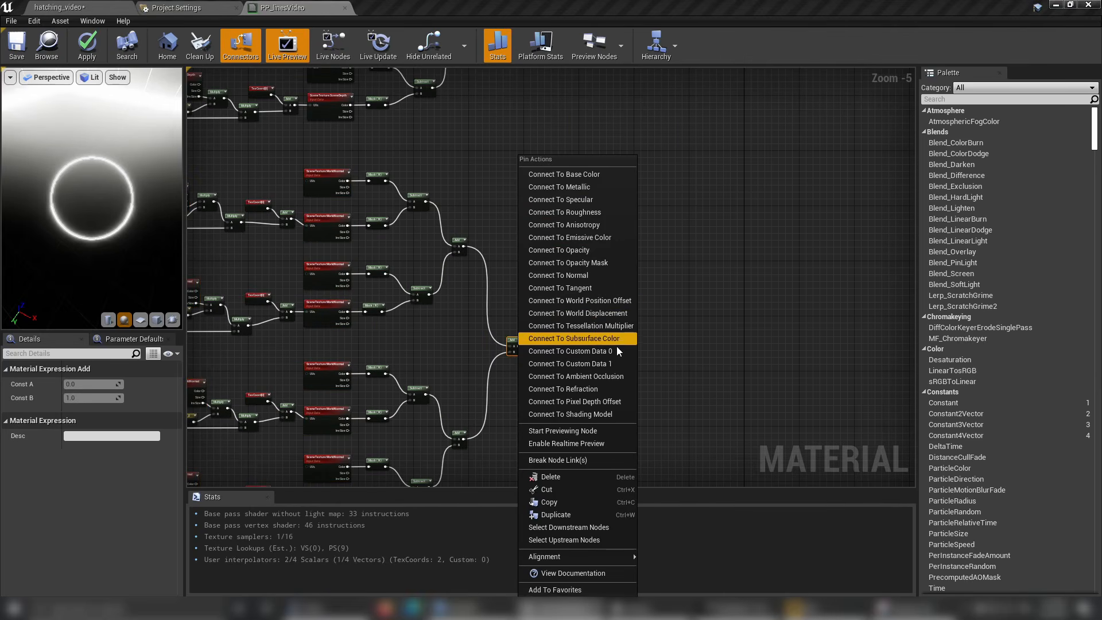
pyautogui.click(602, 239)
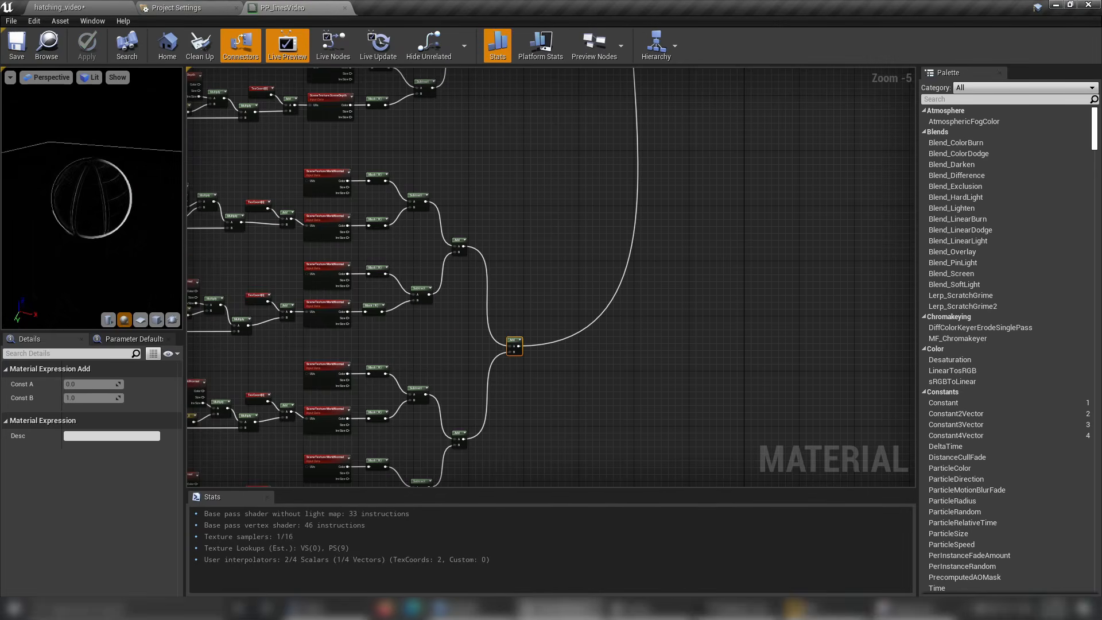
pyautogui.scroll(4, 93, 202)
pyautogui.moveTo(117, 207)
pyautogui.mouseDown()
pyautogui.moveTo(100, 244)
pyautogui.moveTo(86, 247)
pyautogui.moveTo(117, 211)
pyautogui.mouseUp()
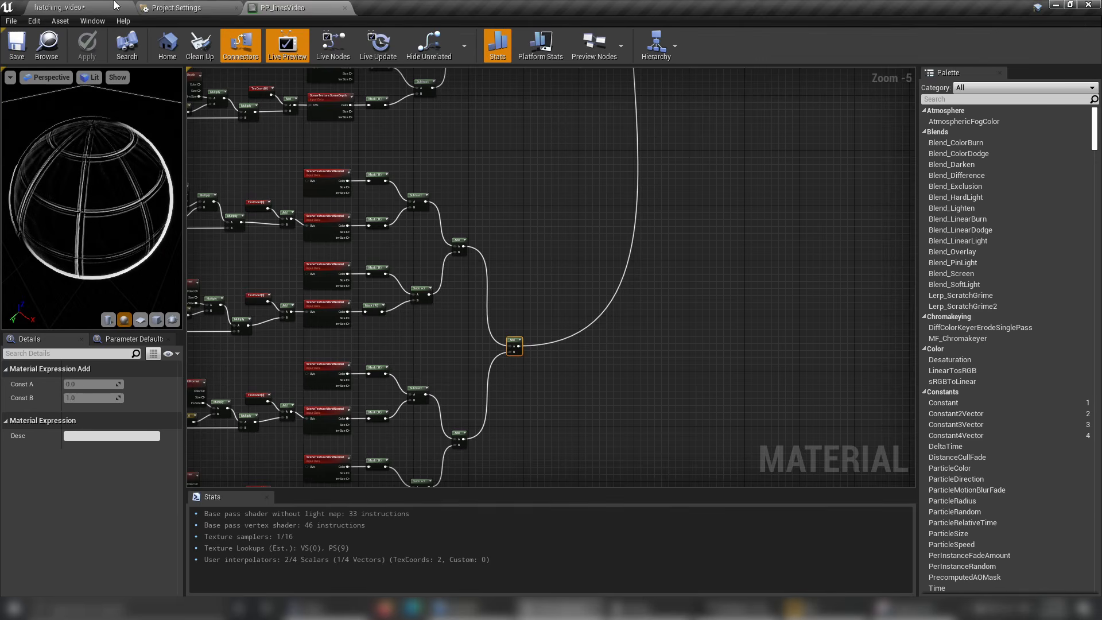
# Return the hatching_video level view to Lit mode and examine the world-normal lines around the cube and temple steps.
pyautogui.click(85, 11)
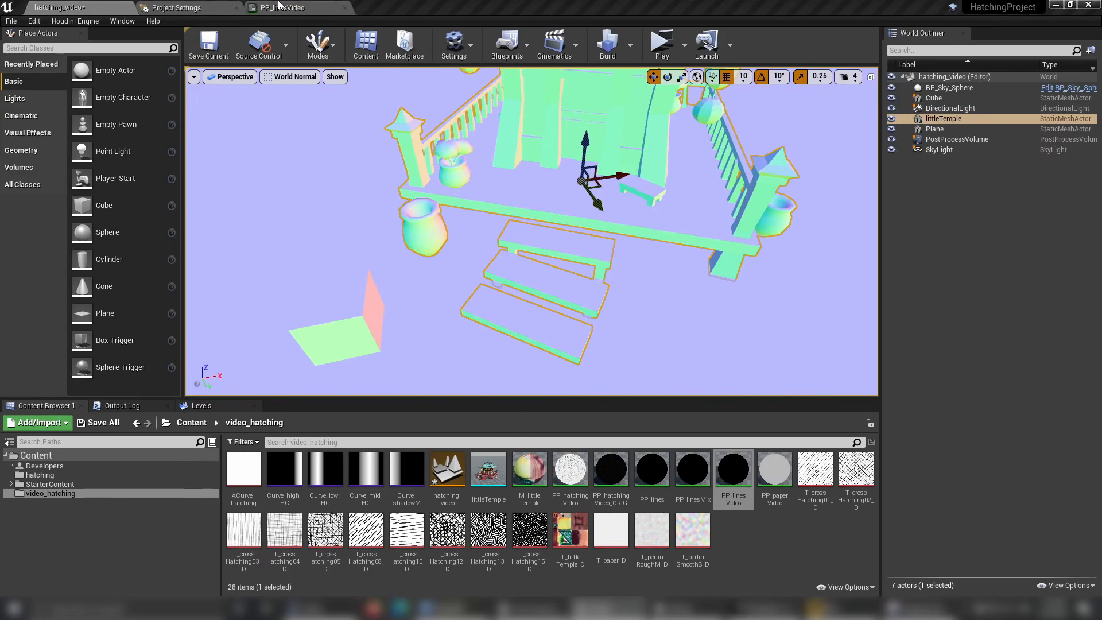
pyautogui.click(282, 7)
pyautogui.click(57, 8)
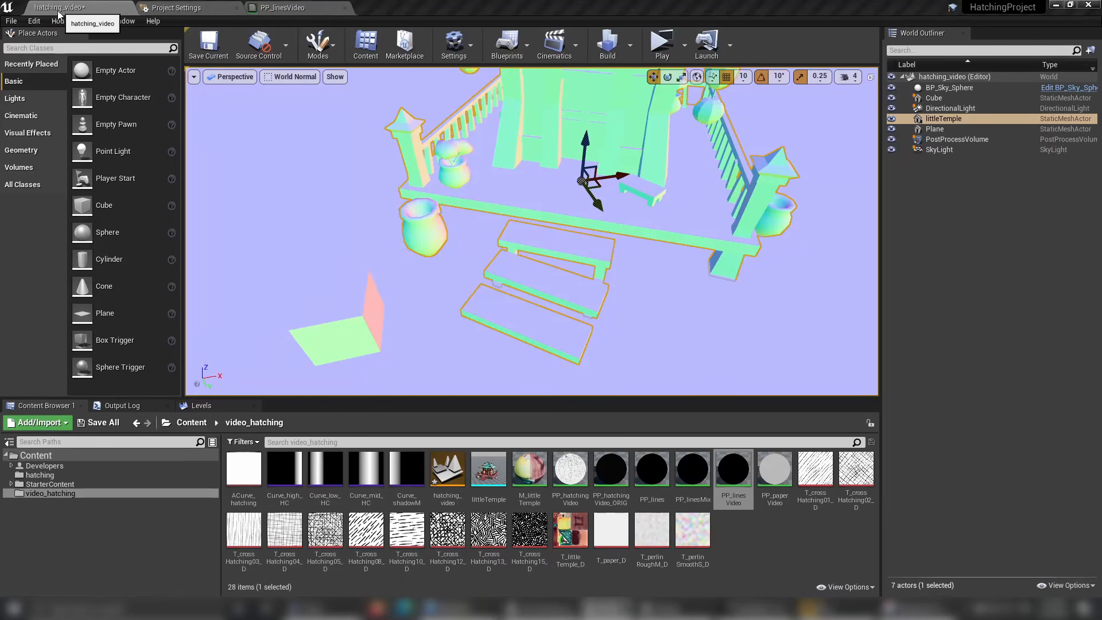
pyautogui.click(270, 79)
pyautogui.click(285, 102)
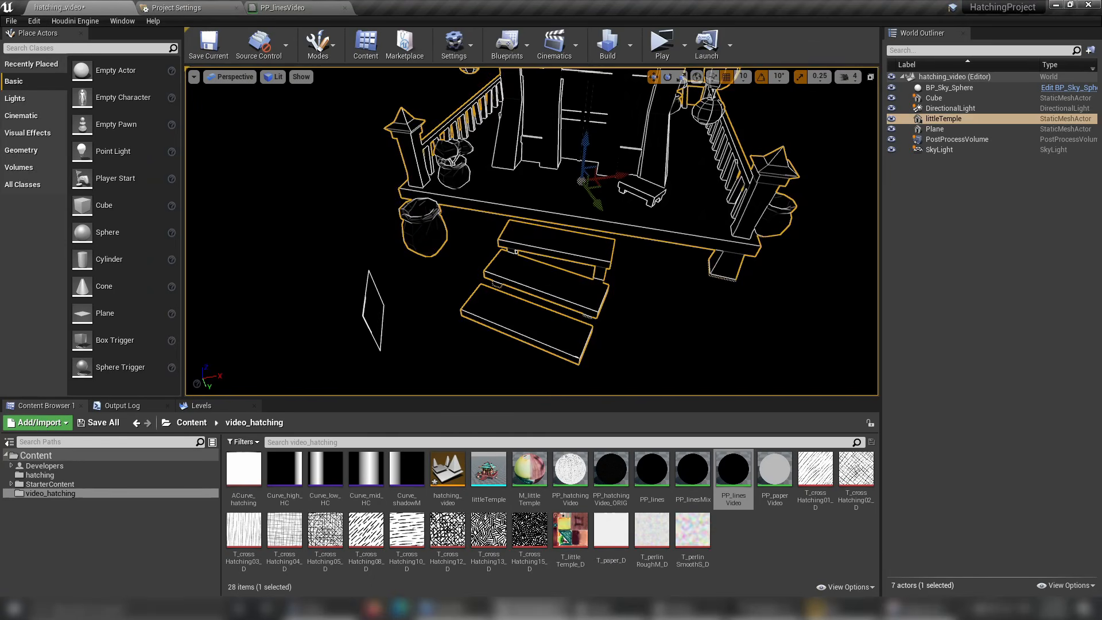
pyautogui.click(374, 312)
pyautogui.keyDown('alt'); pyautogui.moveTo(374, 312); pyautogui.dragTo(465, 304); pyautogui.keyUp('alt')
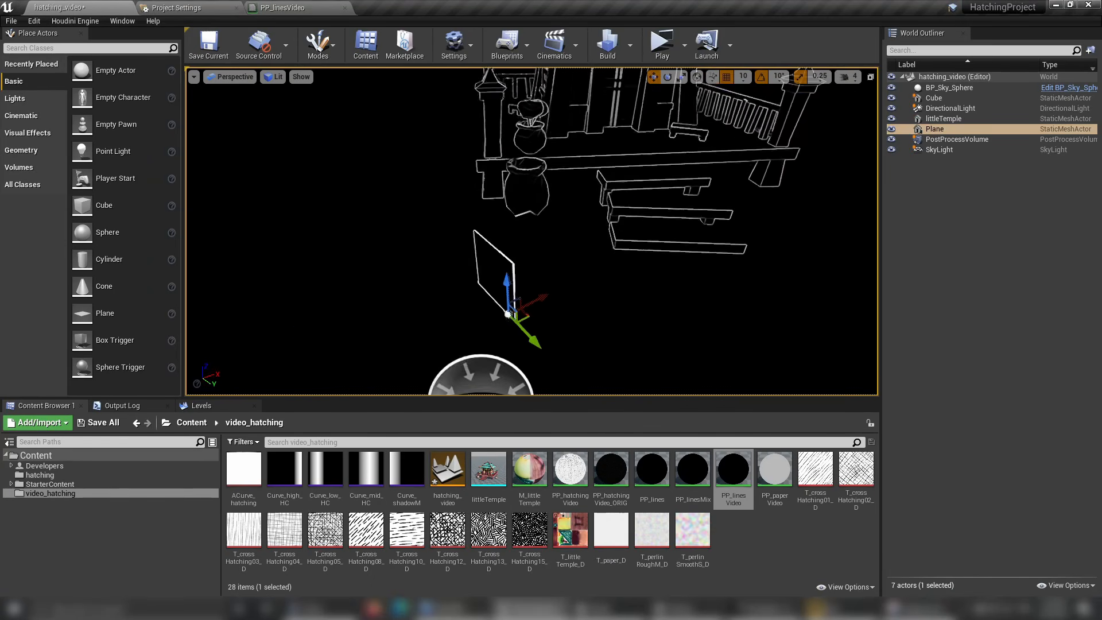
pyautogui.moveTo(465, 304); pyautogui.dragTo(566, 266, button='right')
# In PP_linesVideo, create an Add node and feed it the final results of the depth and world-normal networks.
pyautogui.click(265, 8)
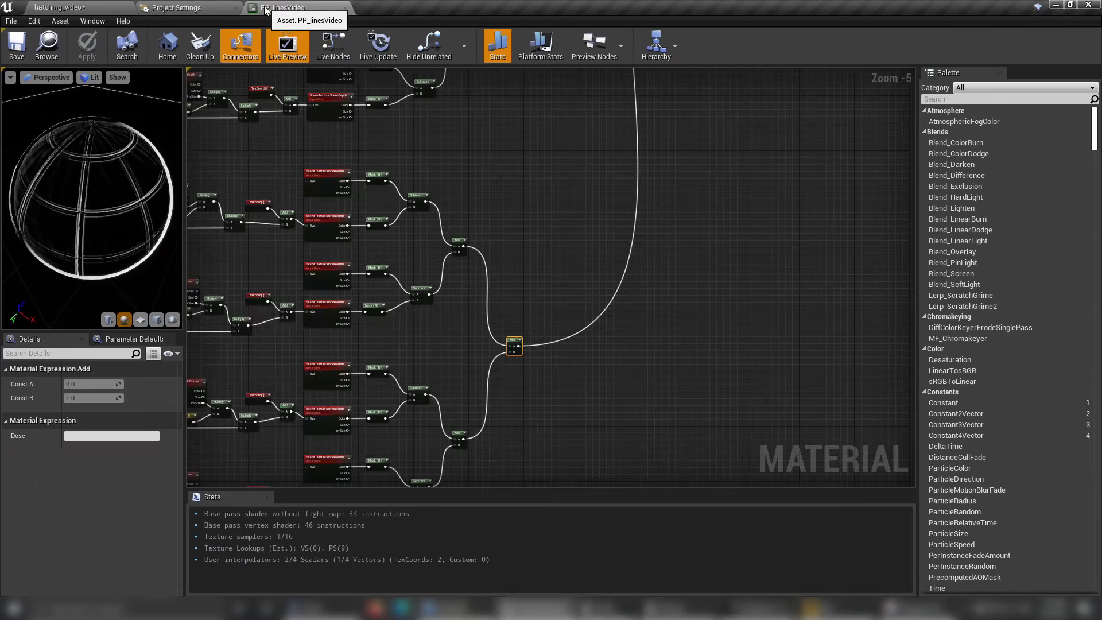
pyautogui.scroll(-3, 603, 115)
pyautogui.moveTo(603, 115); pyautogui.dragTo(505, 327, button='right')
pyautogui.scroll(3, 505, 327)
pyautogui.moveTo(474, 248); pyautogui.dragTo(471, 187, button='right')
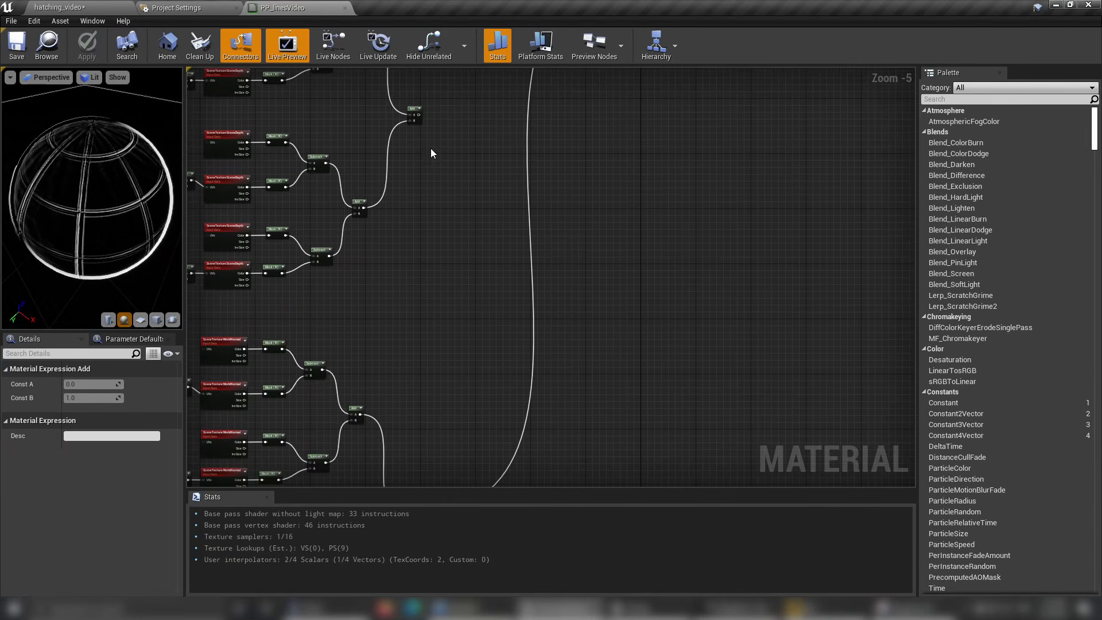
pyautogui.scroll(-1, 430, 151)
pyautogui.rightClick(464, 229)
pyautogui.write('add')
pyautogui.click(491, 289)
pyautogui.scroll(2, 413, 144)
pyautogui.moveTo(437, 105); pyautogui.dragTo(507, 327)
pyautogui.moveTo(472, 468); pyautogui.dragTo(507, 333)
pyautogui.moveTo(657, 273); pyautogui.dragTo(736, 240, button='right')
# Enable the G and B channels on the component mask of the first WorldNormal sample.
pyautogui.moveTo(695, 295); pyautogui.dragTo(535, 378, button='right')
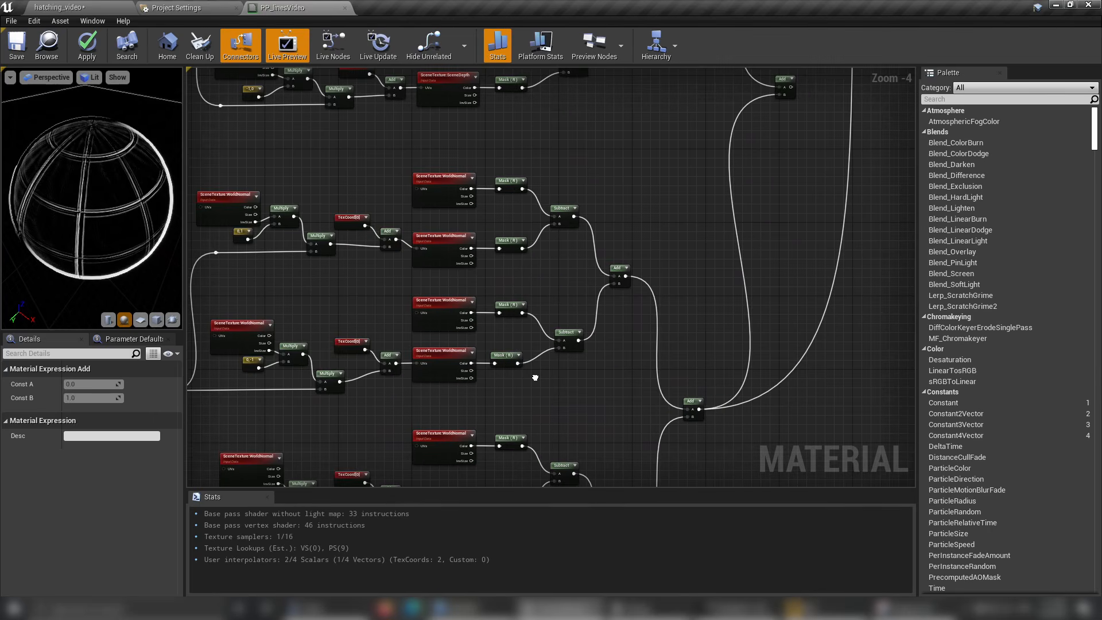
pyautogui.click(511, 185)
pyautogui.scroll(5, 512, 184)
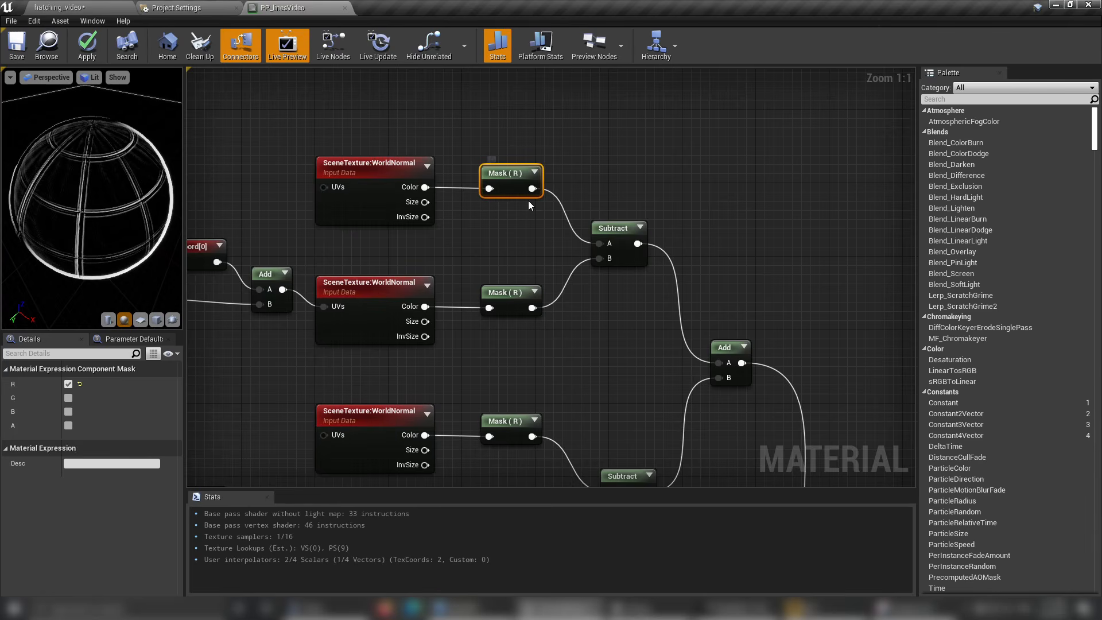
pyautogui.moveTo(514, 173); pyautogui.dragTo(626, 154, button='right')
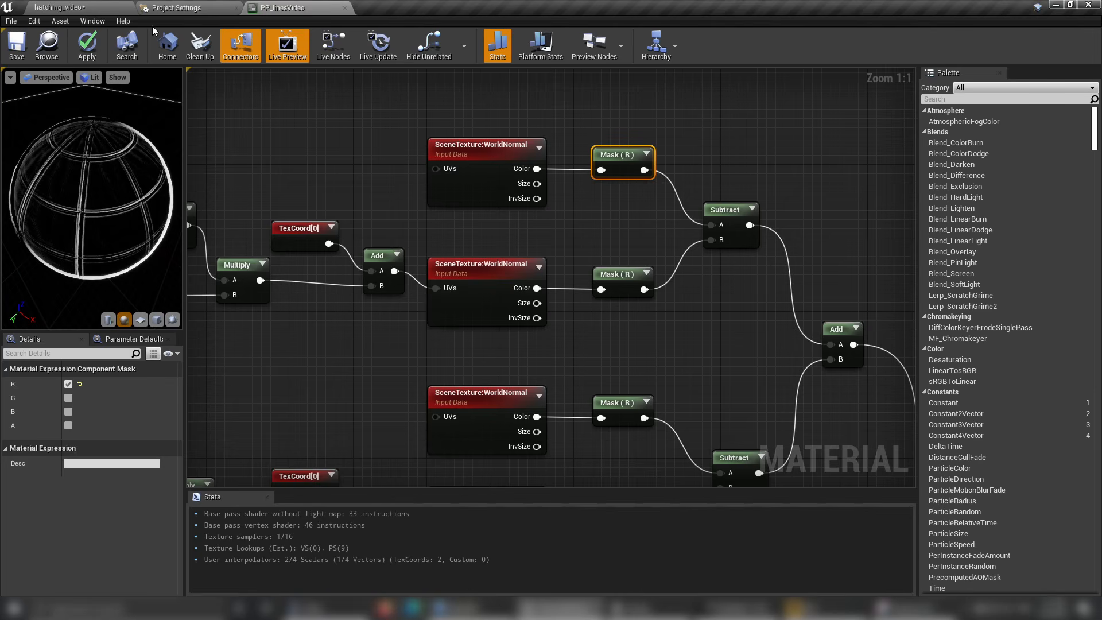
pyautogui.moveTo(122, 226); pyautogui.dragTo(101, 218)
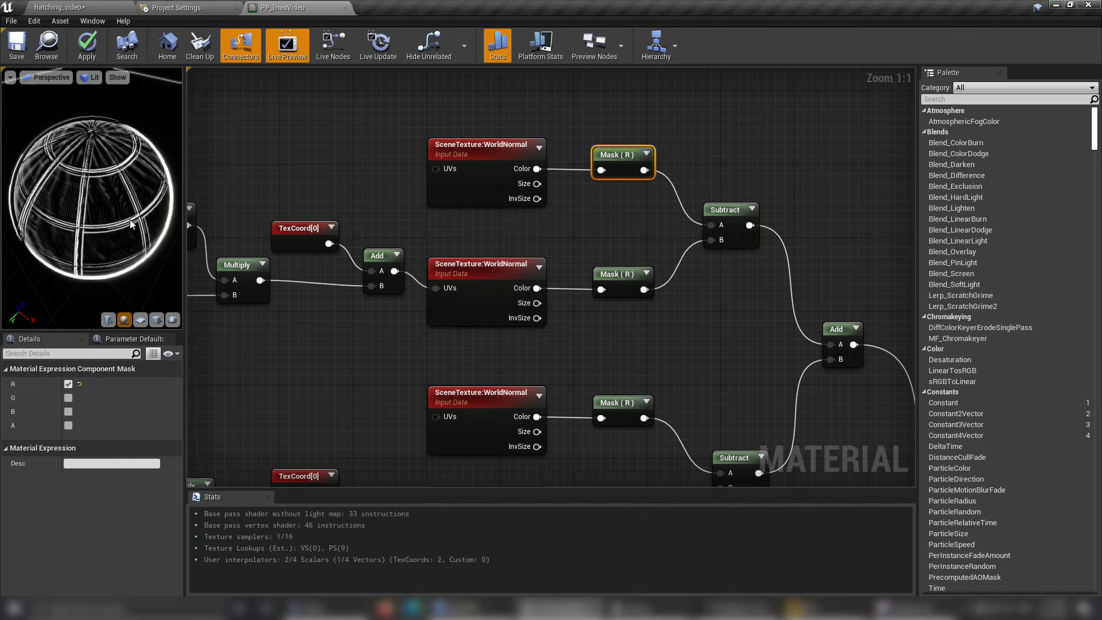
pyautogui.moveTo(556, 261); pyautogui.dragTo(550, 250, button='right')
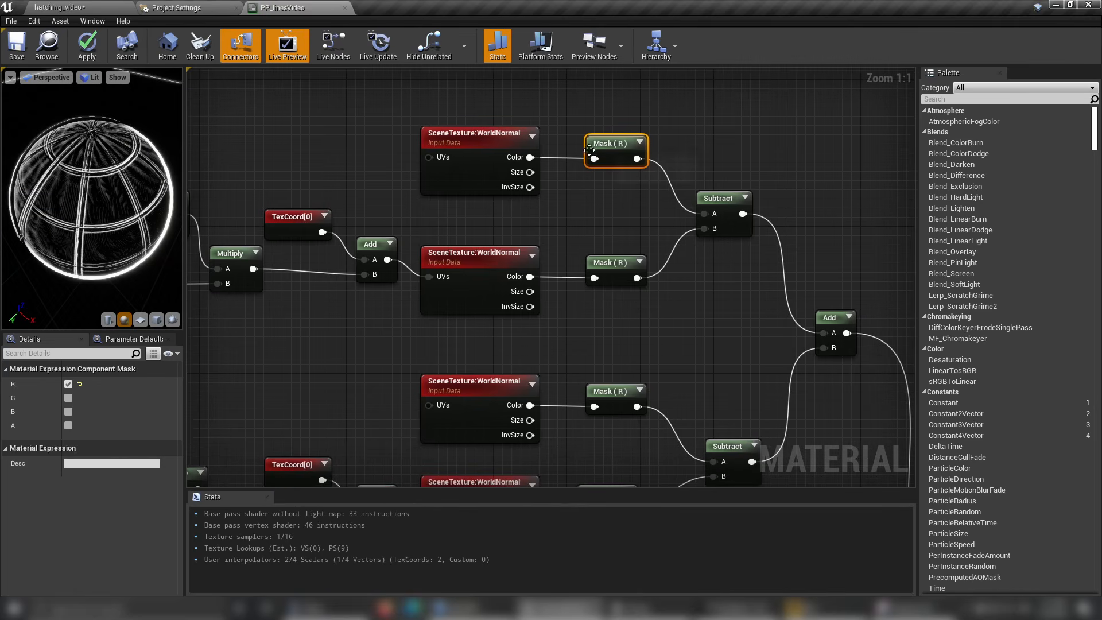
pyautogui.click(569, 221)
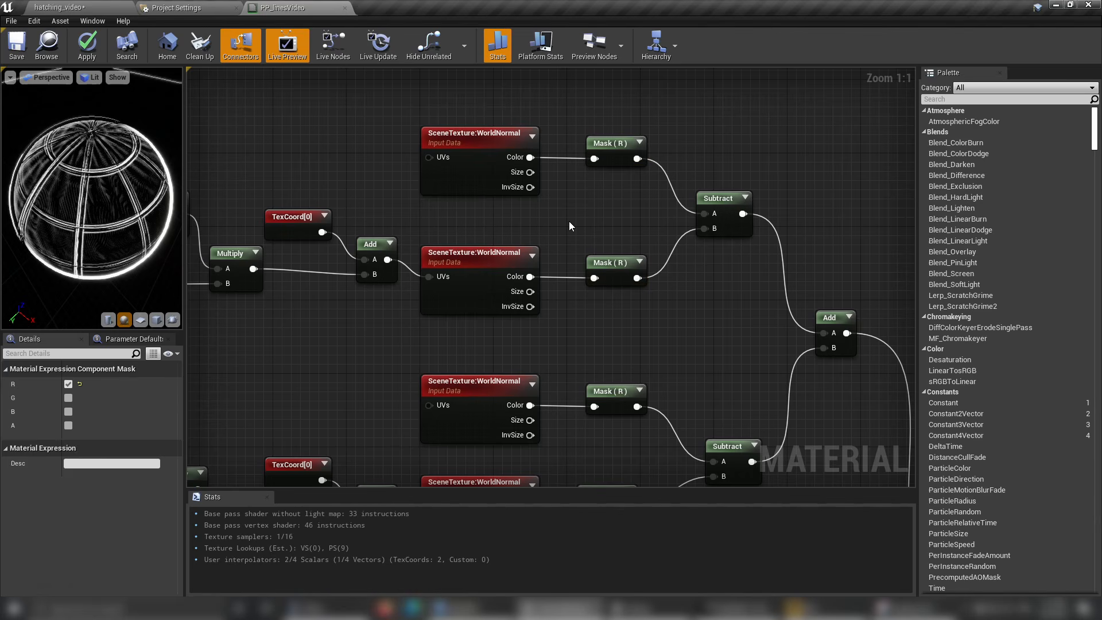
pyautogui.click(610, 154)
pyautogui.click(68, 411)
pyautogui.click(69, 398)
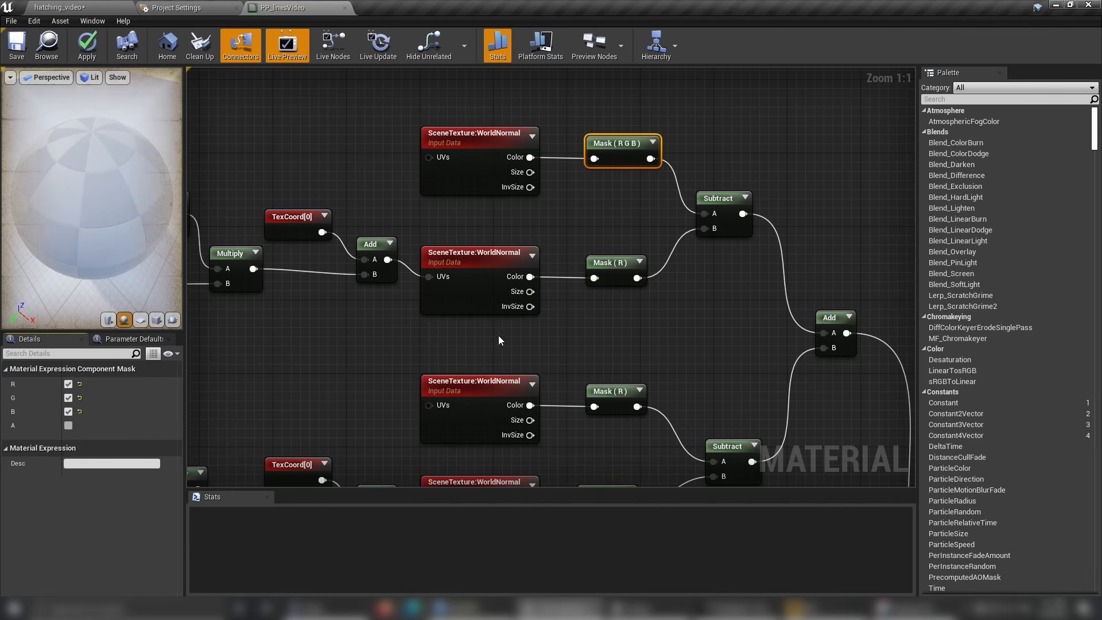
# Enable the G and B channels on the mask of the offset WorldNormal sample feeding the same Subtract node.
pyautogui.click(597, 263)
pyautogui.click(68, 398)
pyautogui.click(69, 412)
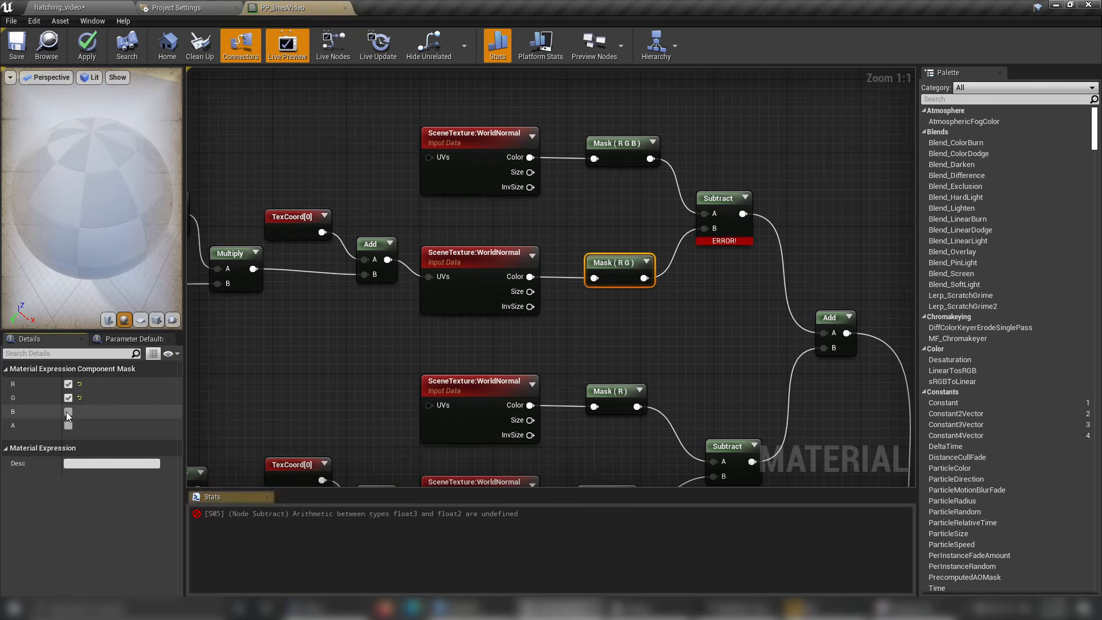
# Enable the G and B channels on both component masks of the second WorldNormal pair, offset by 0,-1.
pyautogui.moveTo(560, 375); pyautogui.dragTo(521, 261, button='right')
pyautogui.click(574, 280)
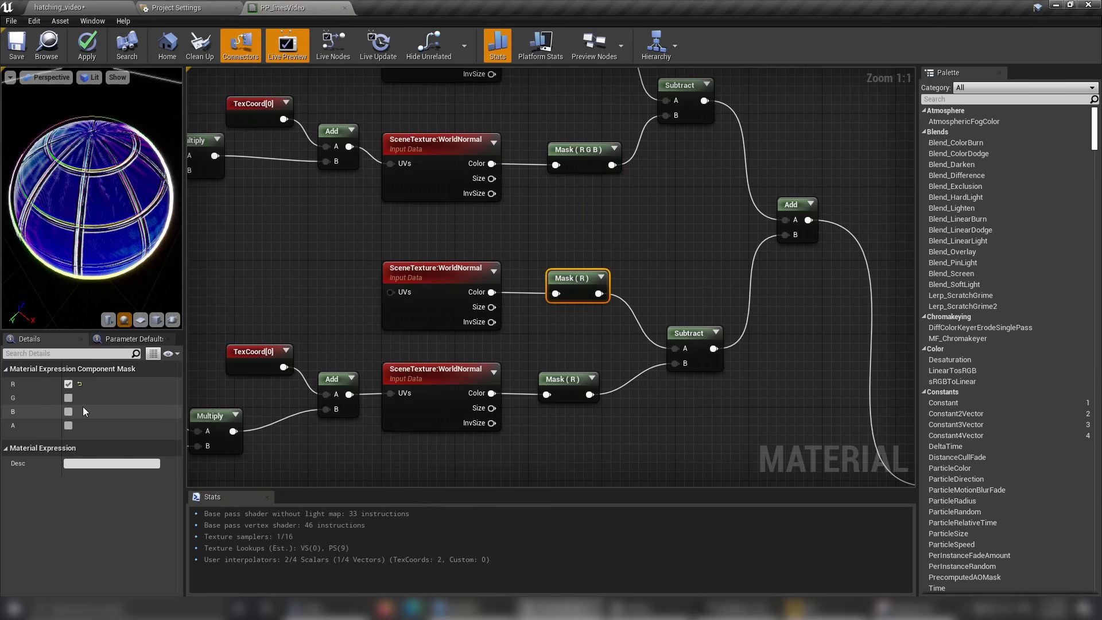
pyautogui.click(68, 398)
pyautogui.click(68, 412)
pyautogui.moveTo(537, 381); pyautogui.dragTo(499, 309, button='right')
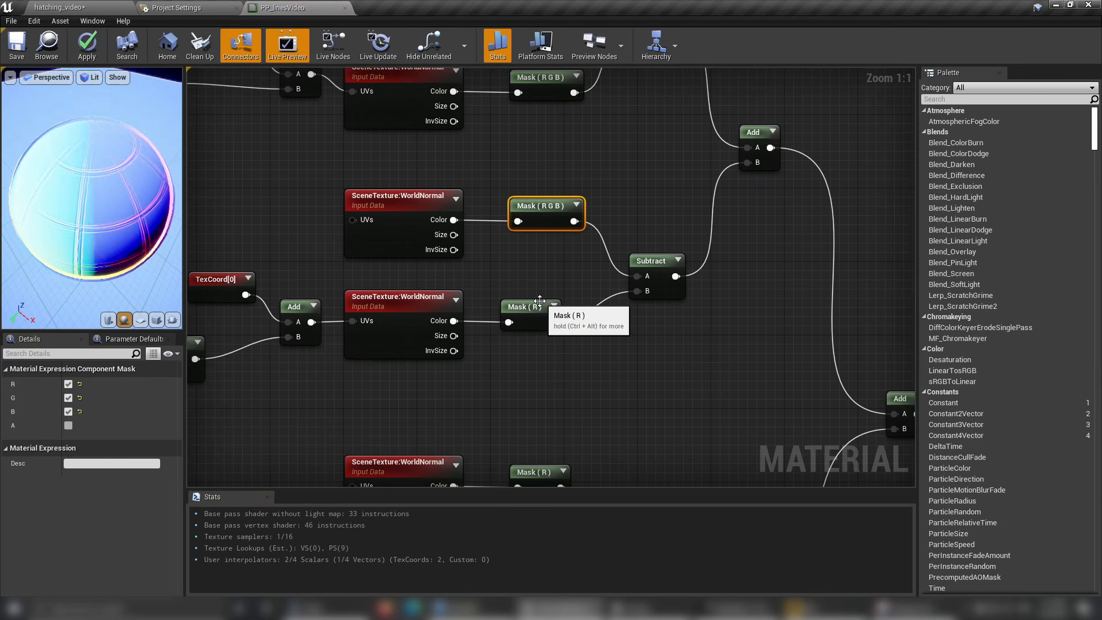
pyautogui.click(500, 308)
pyautogui.click(68, 398)
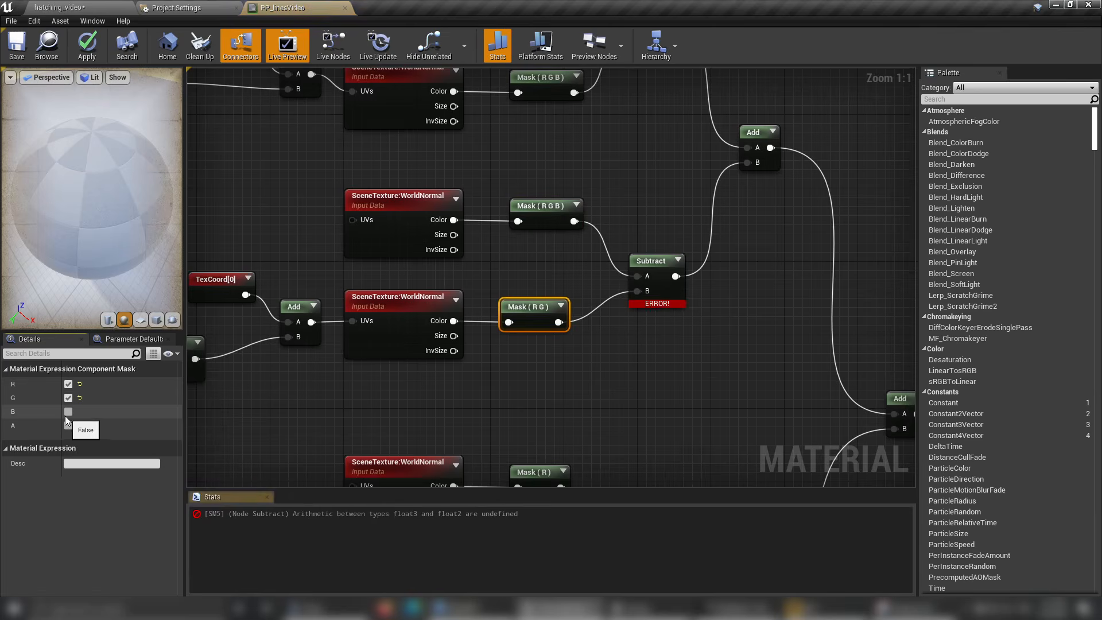
pyautogui.click(68, 412)
# Enable the G and B channels on both component masks of the third WorldNormal pair, offset by 1,0.
pyautogui.moveTo(521, 410); pyautogui.dragTo(532, 263, button='right')
pyautogui.click(544, 326)
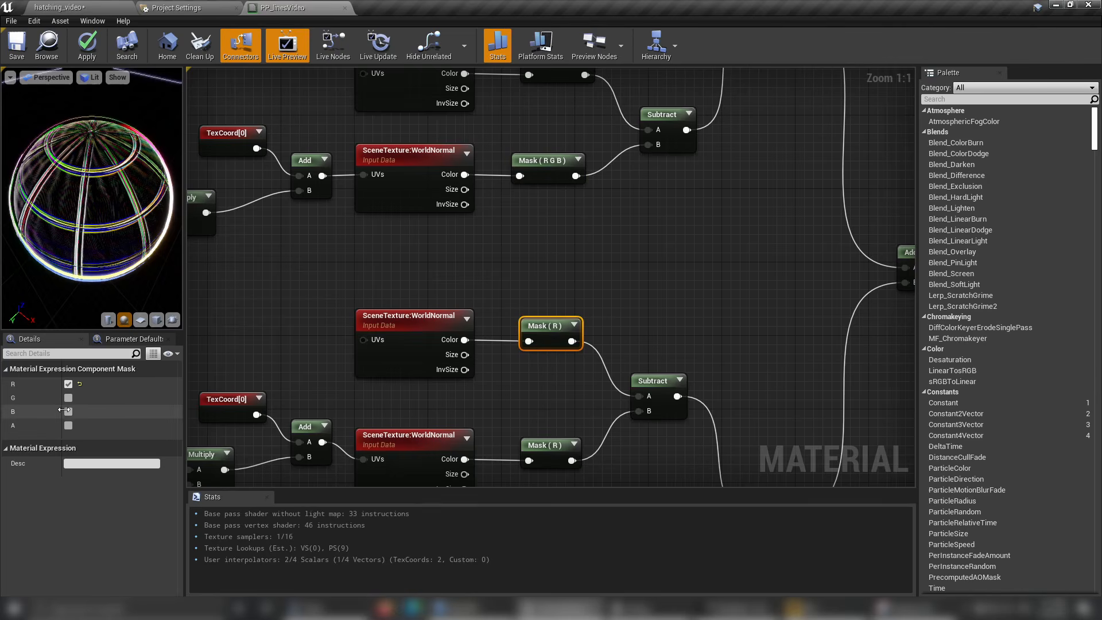
pyautogui.click(68, 412)
pyautogui.click(68, 398)
pyautogui.moveTo(534, 450); pyautogui.dragTo(565, 282, button='right')
pyautogui.click(531, 366)
pyautogui.click(68, 398)
pyautogui.click(69, 411)
# Enable the G and B channels on both component masks of the fourth WorldNormal pair, offset by -1,0.
pyautogui.click(497, 342)
pyautogui.click(68, 398)
pyautogui.click(68, 412)
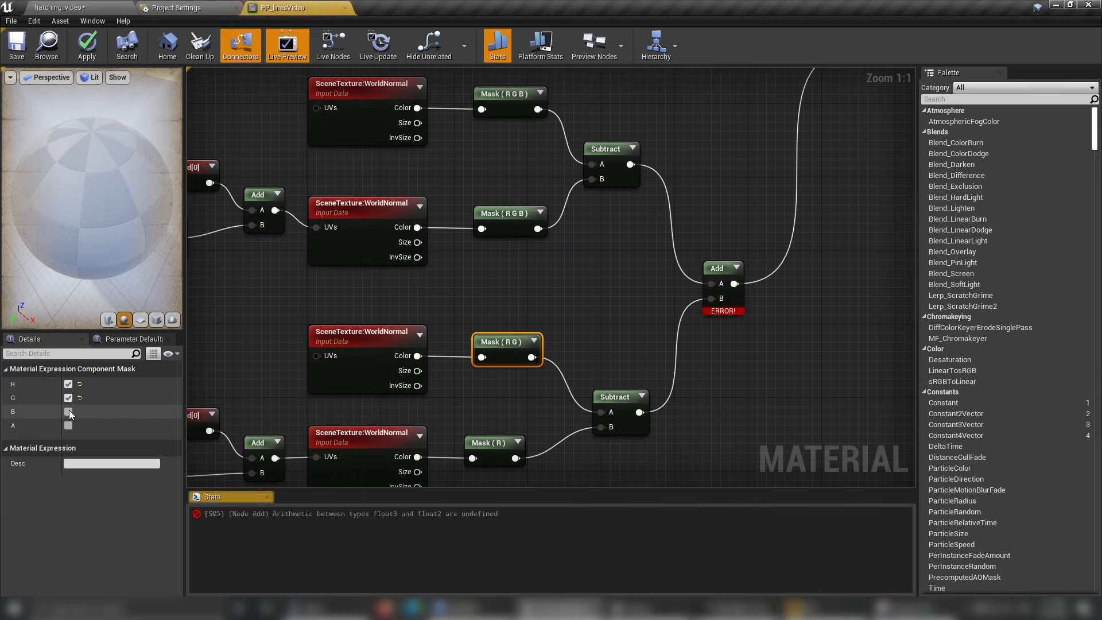
pyautogui.moveTo(508, 404); pyautogui.dragTo(505, 321, button='right')
pyautogui.click(497, 361)
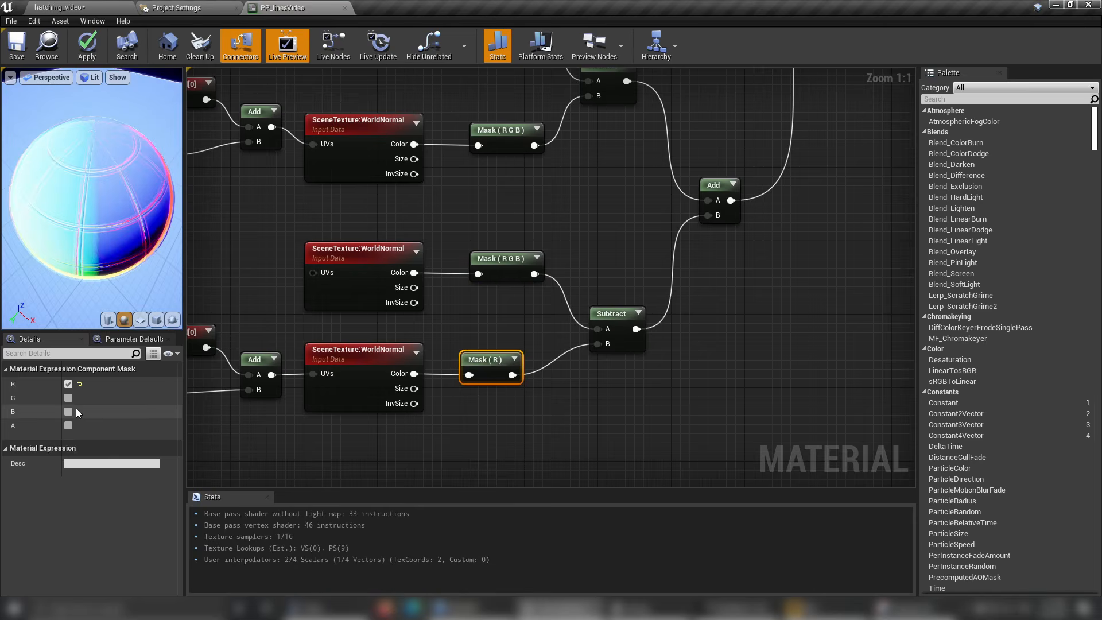
pyautogui.click(68, 397)
pyautogui.click(68, 411)
# Check the masks and connections of the world-normal network up to the Add node that combines it with the depth network.
pyautogui.moveTo(239, 270); pyautogui.dragTo(340, 330, button='right')
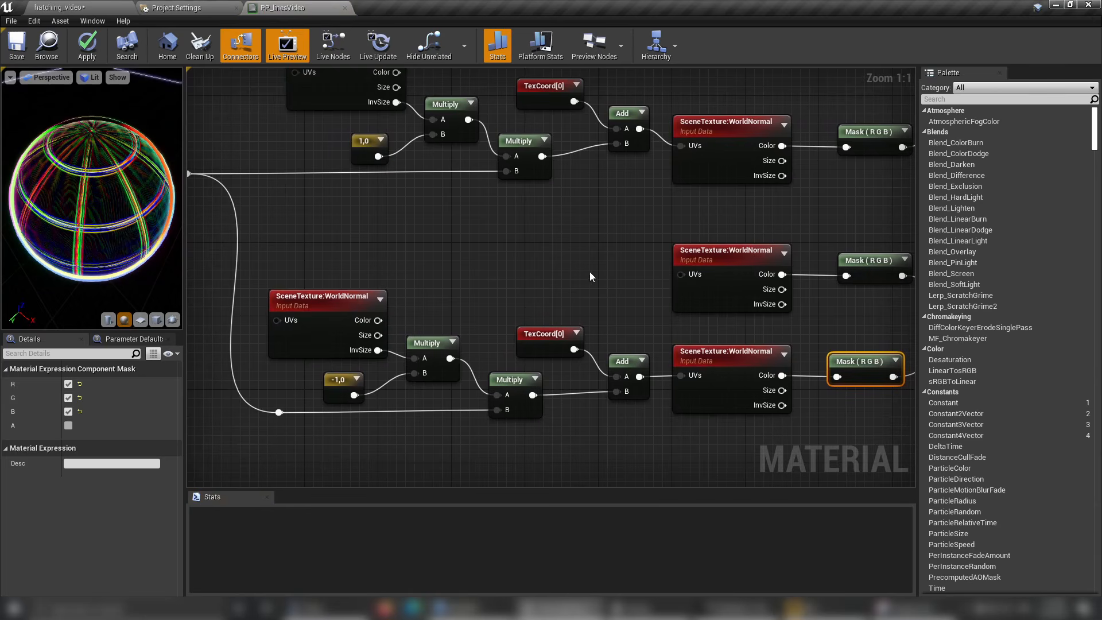
pyautogui.moveTo(452, 240); pyautogui.dragTo(362, 463, button='right')
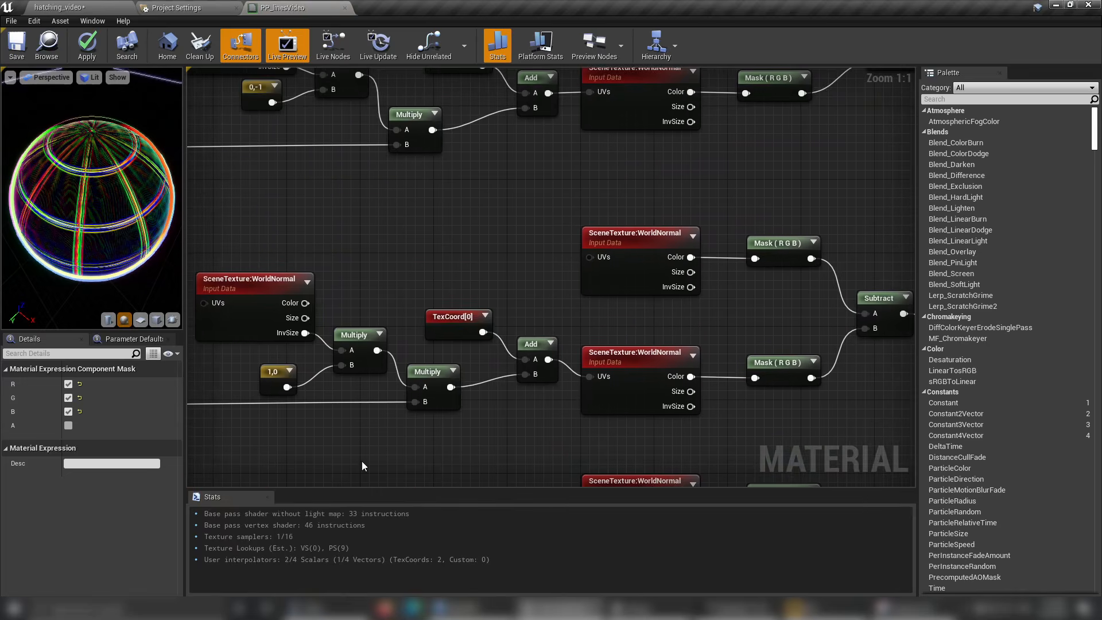
pyautogui.scroll(-2, 468, 235)
pyautogui.moveTo(469, 236); pyautogui.dragTo(294, 350, button='right')
pyautogui.moveTo(416, 141); pyautogui.dragTo(352, 235, button='right')
pyautogui.moveTo(733, 269); pyautogui.dragTo(627, 103, button='right')
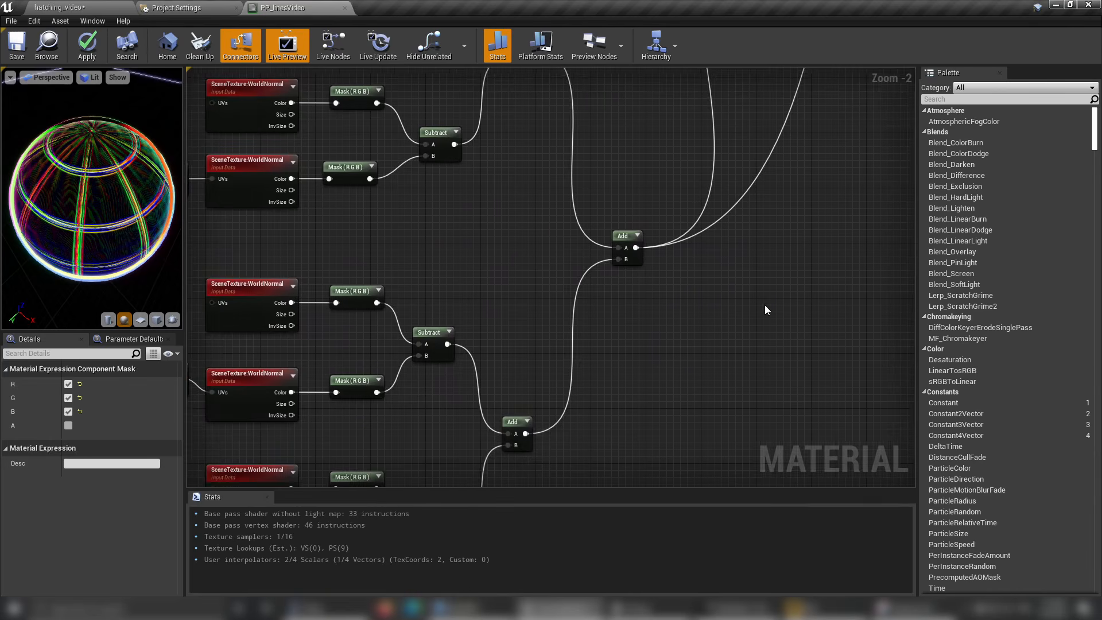
pyautogui.moveTo(765, 305); pyautogui.dragTo(705, 509, button='right')
pyautogui.scroll(-5, 645, 274)
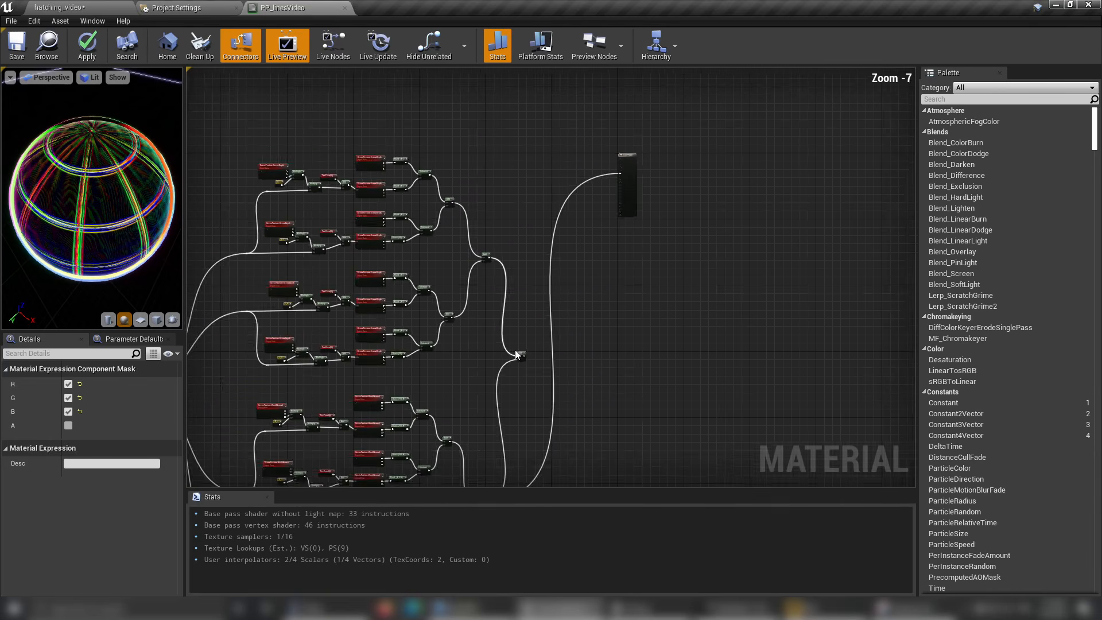
pyautogui.scroll(1, 532, 346)
pyautogui.scroll(1, 532, 345)
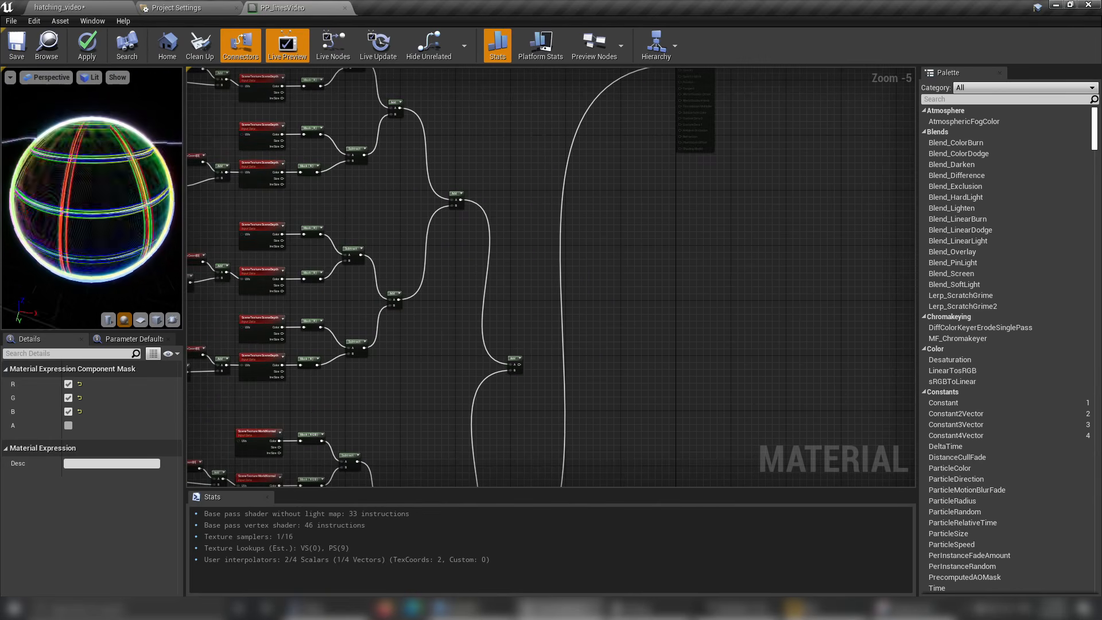
# Save the PP_linesVideo material and return to the hatching_video level.
pyautogui.click(74, 9)
pyautogui.click(260, 6)
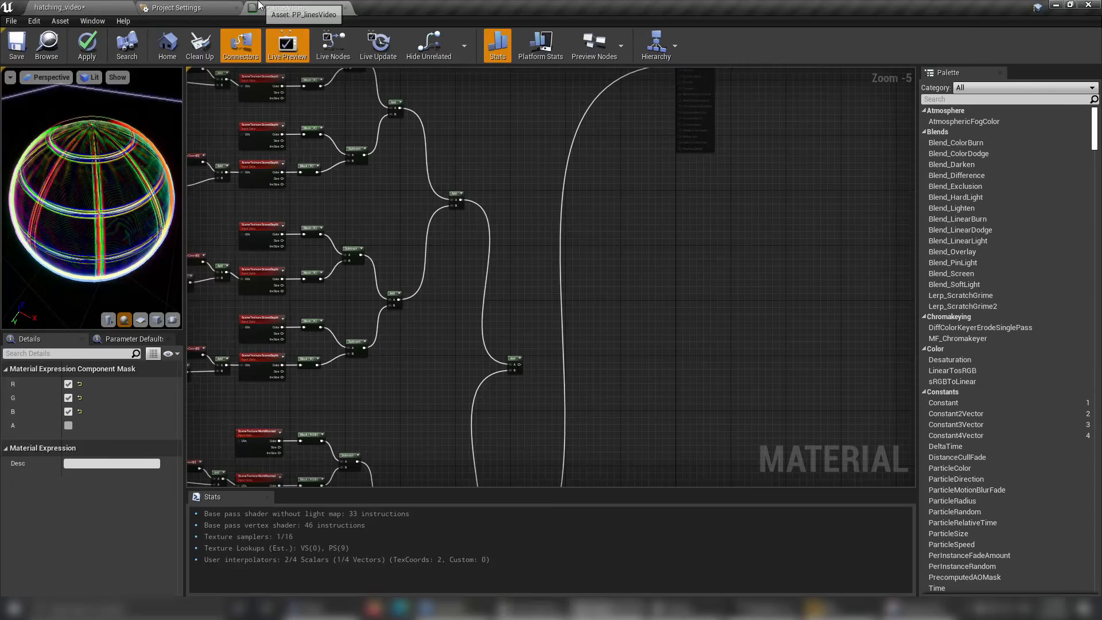
pyautogui.hotkey('ctrl', 's')
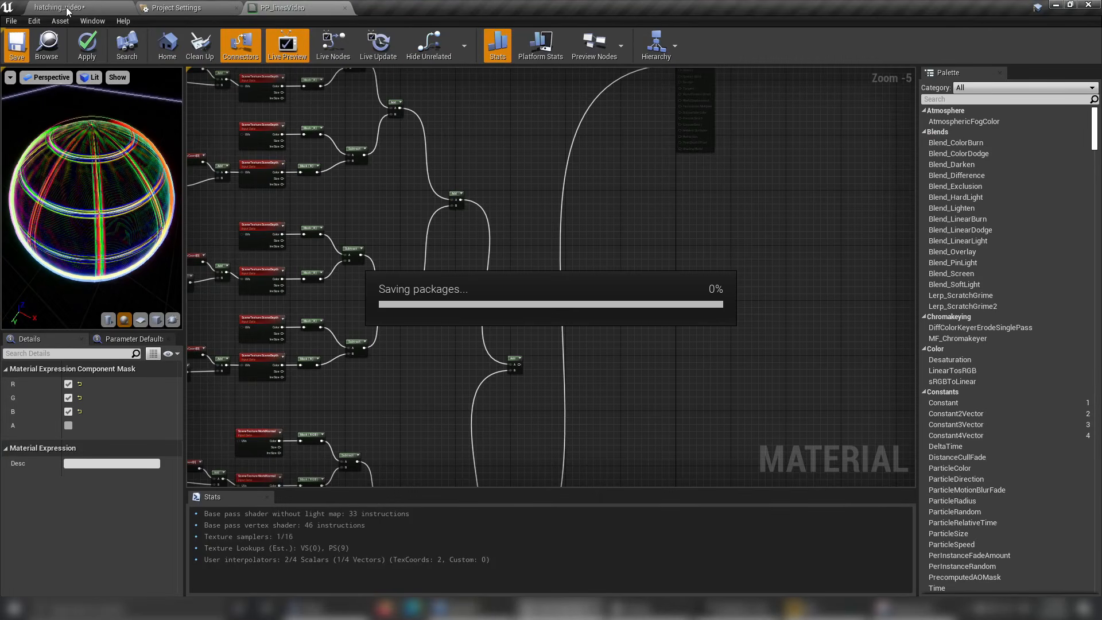
pyautogui.click(67, 9)
# Examine the coloured world-normal lines on the cube, vase, and temple steps from several angles in the level.
pyautogui.moveTo(531, 232); pyautogui.dragTo(468, 214, button='right')
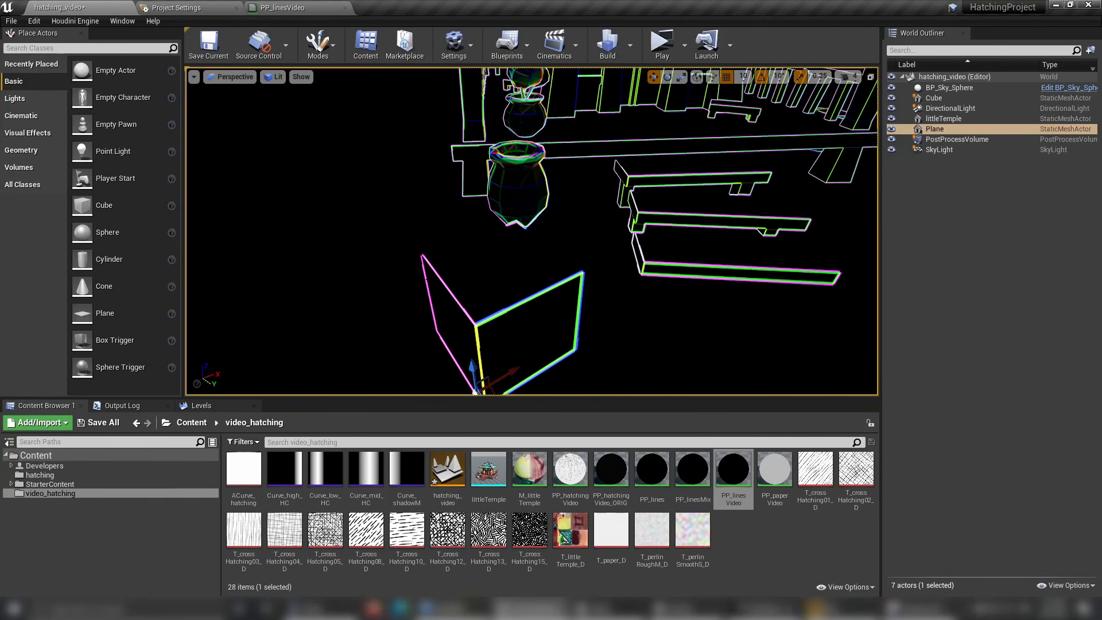
pyautogui.moveTo(477, 335); pyautogui.dragTo(561, 339, button='right')
pyautogui.press('d')
pyautogui.moveTo(583, 155); pyautogui.dragTo(516, 190, button='right')
pyautogui.scroll(-3, 582, 155)
pyautogui.press('w')
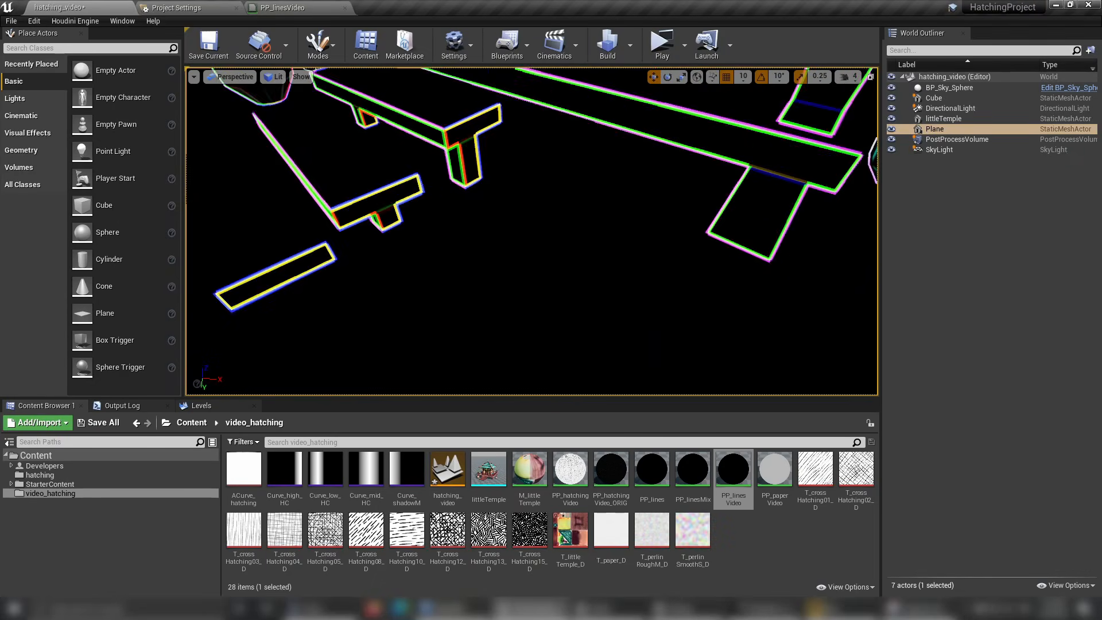
pyautogui.moveTo(605, 106); pyautogui.dragTo(539, 85, button='right')
pyautogui.press('s')
pyautogui.press('w')
pyautogui.press('s')
pyautogui.press('d')
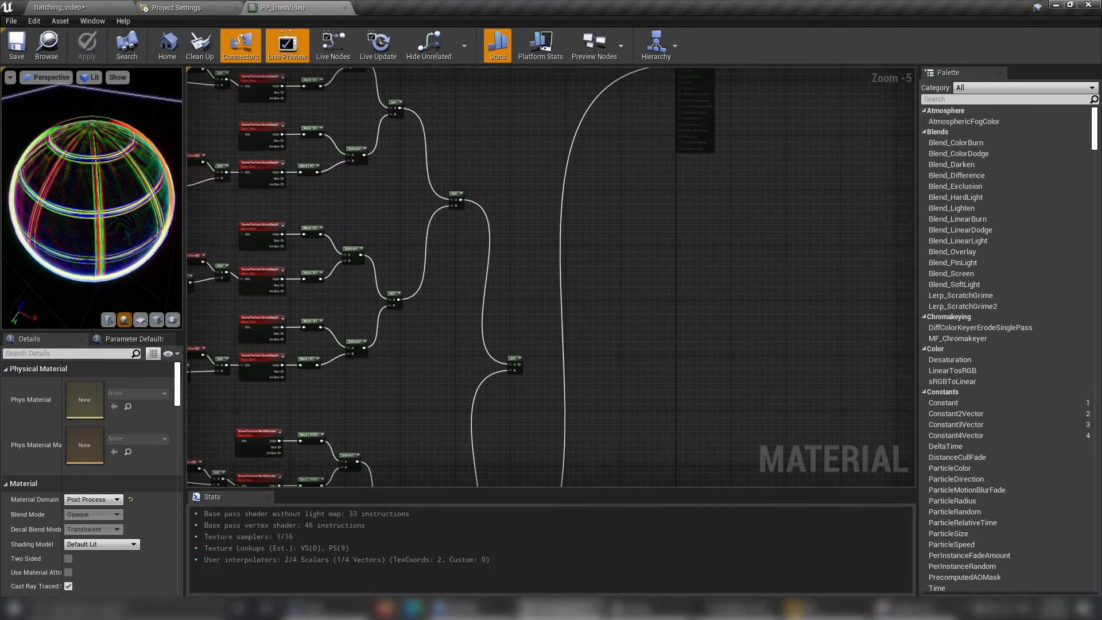
pyautogui.scroll(3, 610, 386)
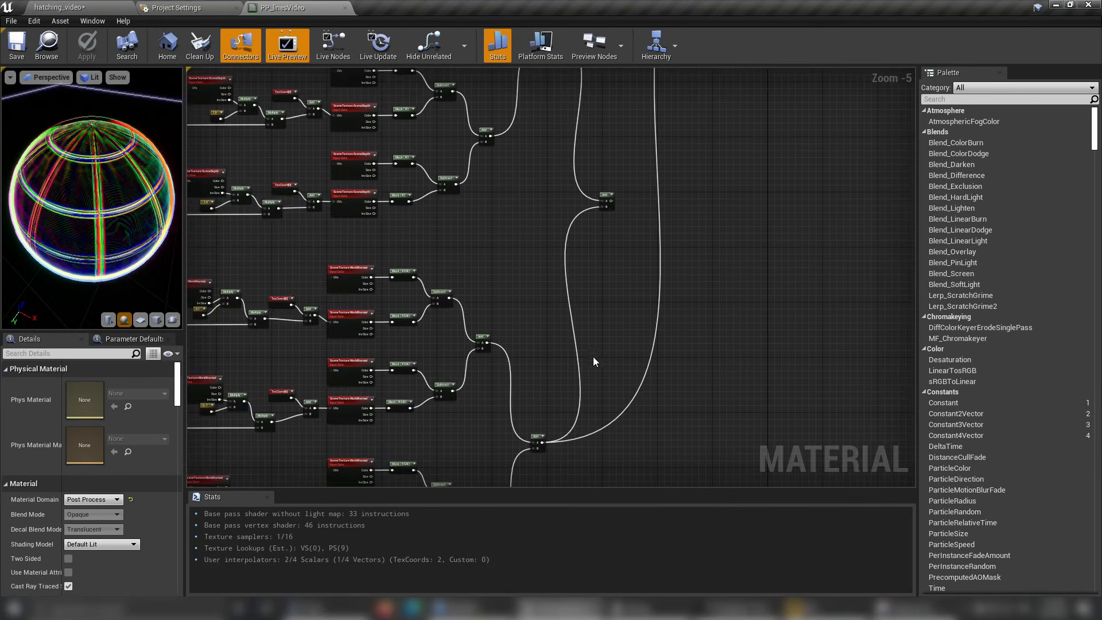
# In PP_linesVideo, add a Desaturation node fed by the final Add of the world-normal network and place it beside that Add.
pyautogui.moveTo(610, 386); pyautogui.dragTo(748, 156, button='right')
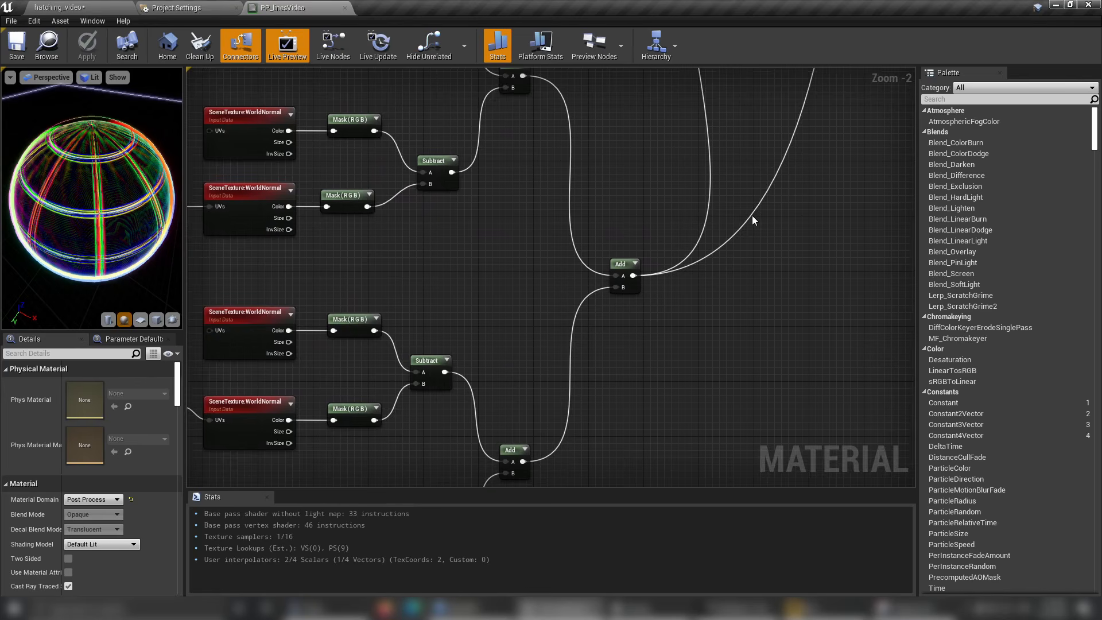
pyautogui.moveTo(753, 219); pyautogui.dragTo(614, 352, button='right')
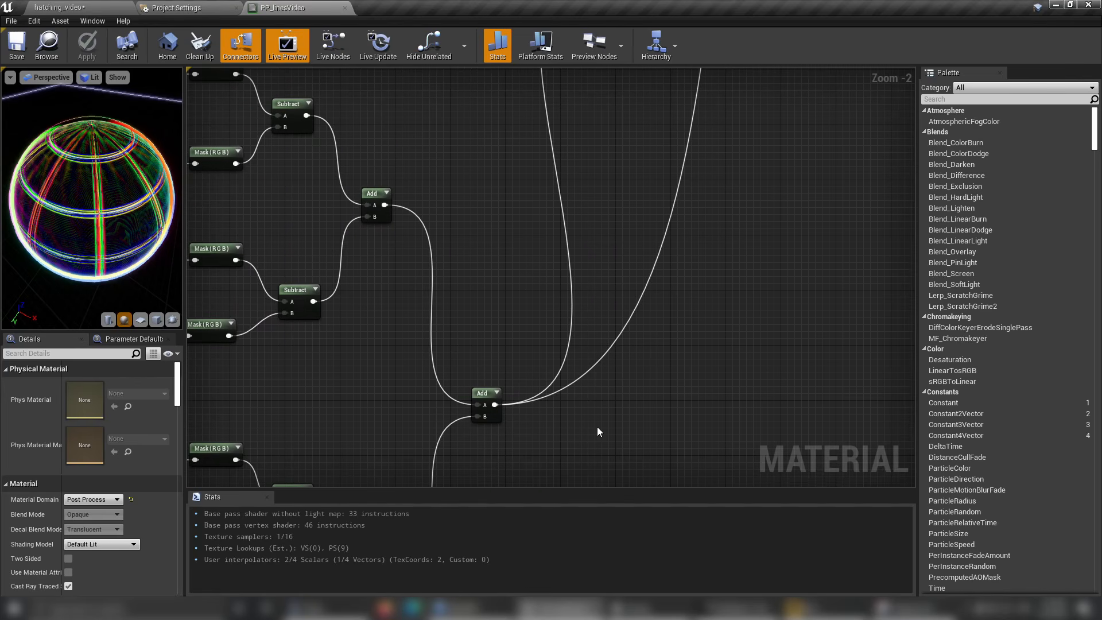
pyautogui.moveTo(599, 432); pyautogui.dragTo(609, 351, button='right')
pyautogui.moveTo(505, 324); pyautogui.dragTo(567, 330)
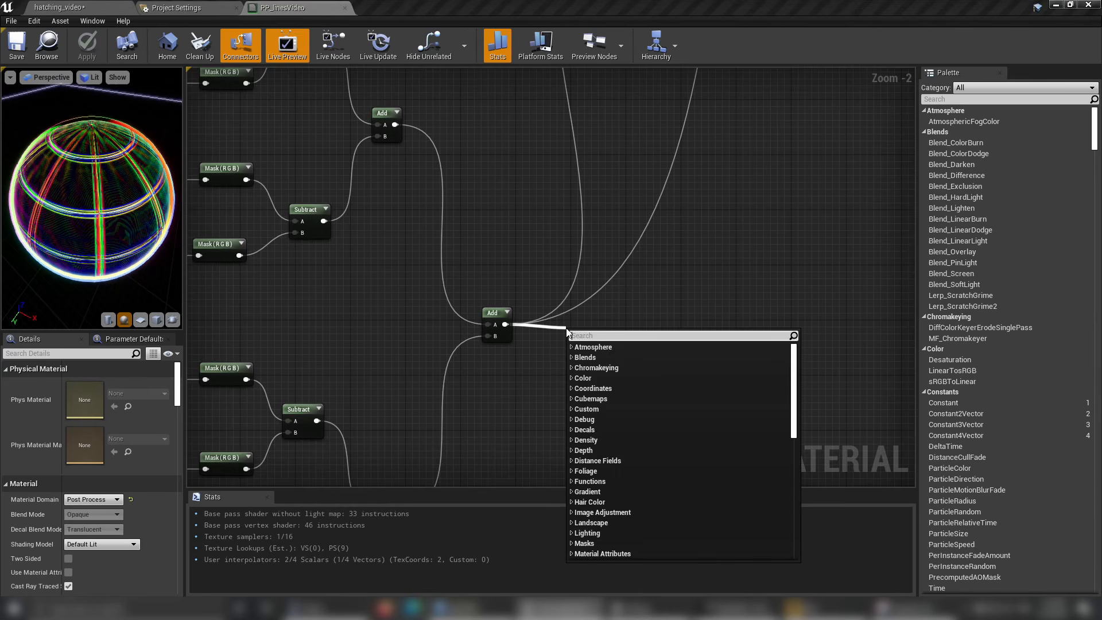
pyautogui.write('desa')
pyautogui.click(622, 359)
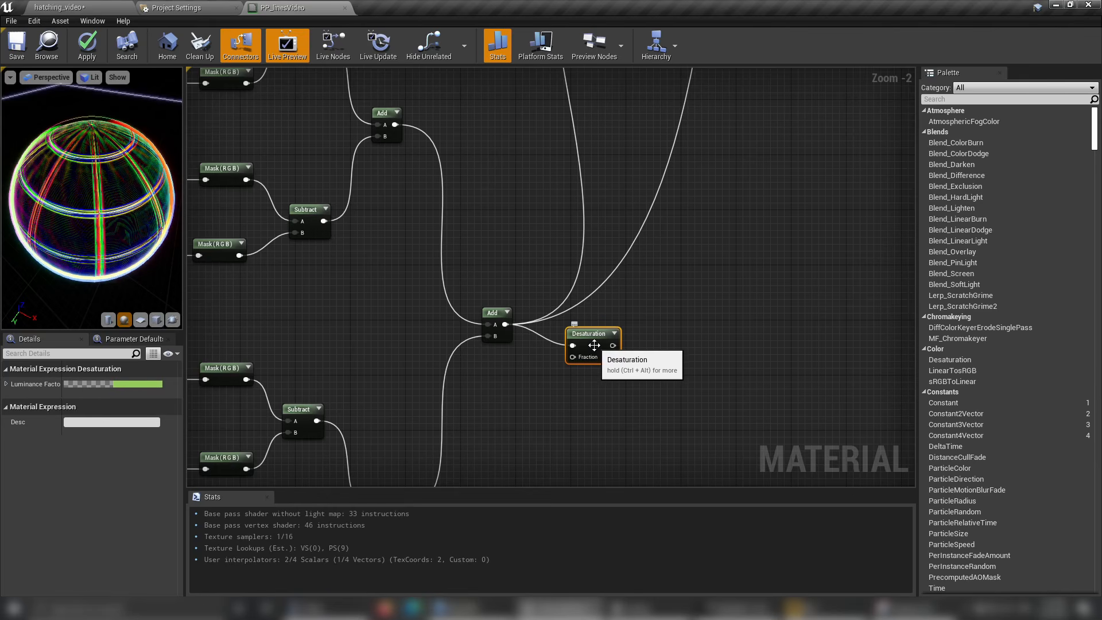
pyautogui.moveTo(594, 346)
pyautogui.mouseDown()
pyautogui.moveTo(572, 338)
pyautogui.moveTo(581, 332)
pyautogui.mouseUp()
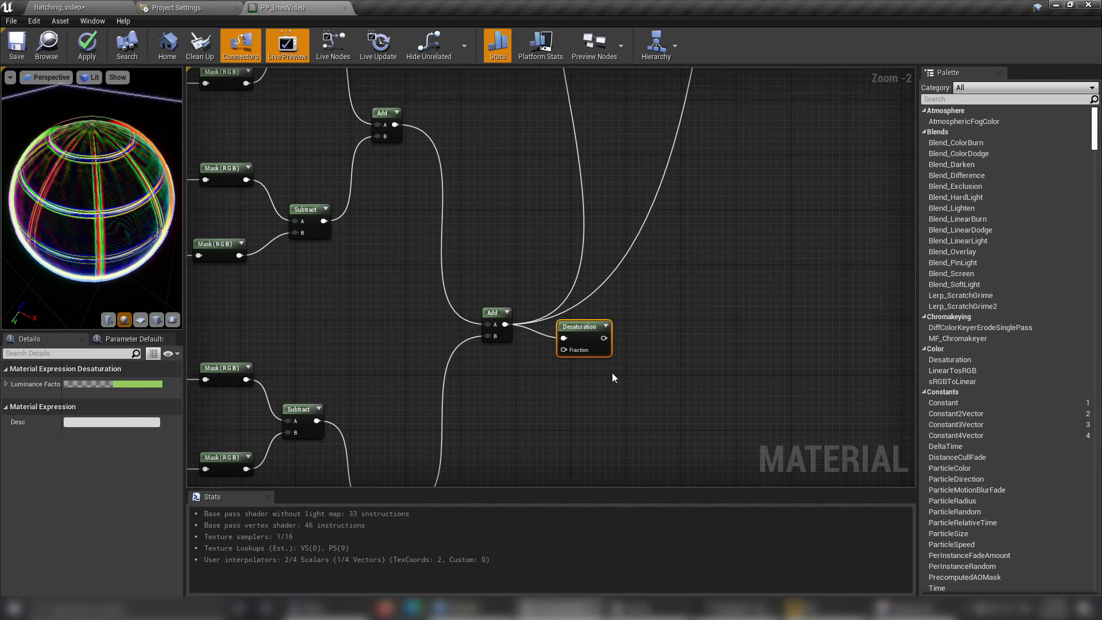
# Create a Constant node with value 1 and connect it to the Desaturation node's Fraction input.
pyautogui.click(535, 359)
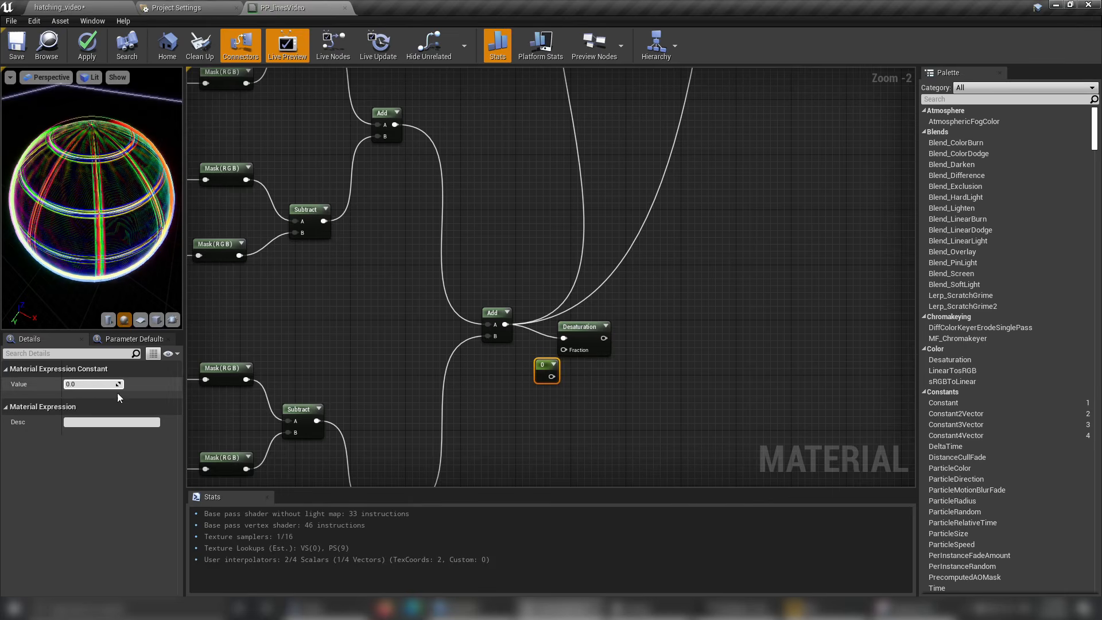
pyautogui.click(575, 391)
pyautogui.moveTo(552, 377); pyautogui.dragTo(515, 360)
# Feed the Desaturation result into input B of the depth-and-normal Add node and connect that Add to the material output.
pyautogui.scroll(-3, 660, 369)
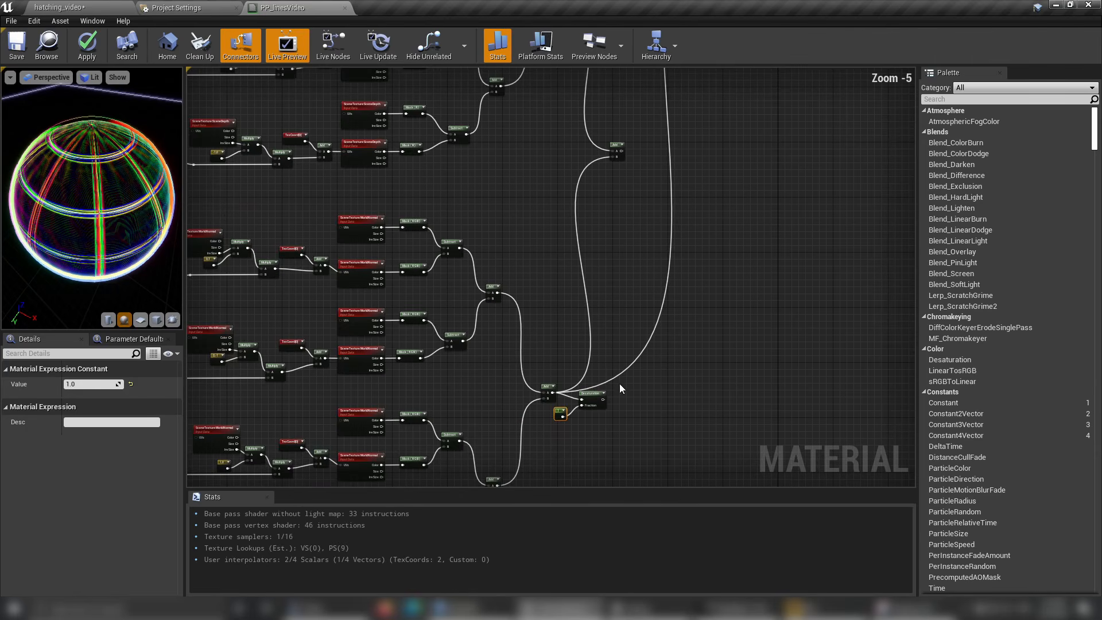
pyautogui.moveTo(603, 400); pyautogui.dragTo(614, 158)
pyautogui.moveTo(760, 165); pyautogui.dragTo(526, 373, button='right')
pyautogui.scroll(-1, 526, 371)
pyautogui.scroll(5, 453, 374)
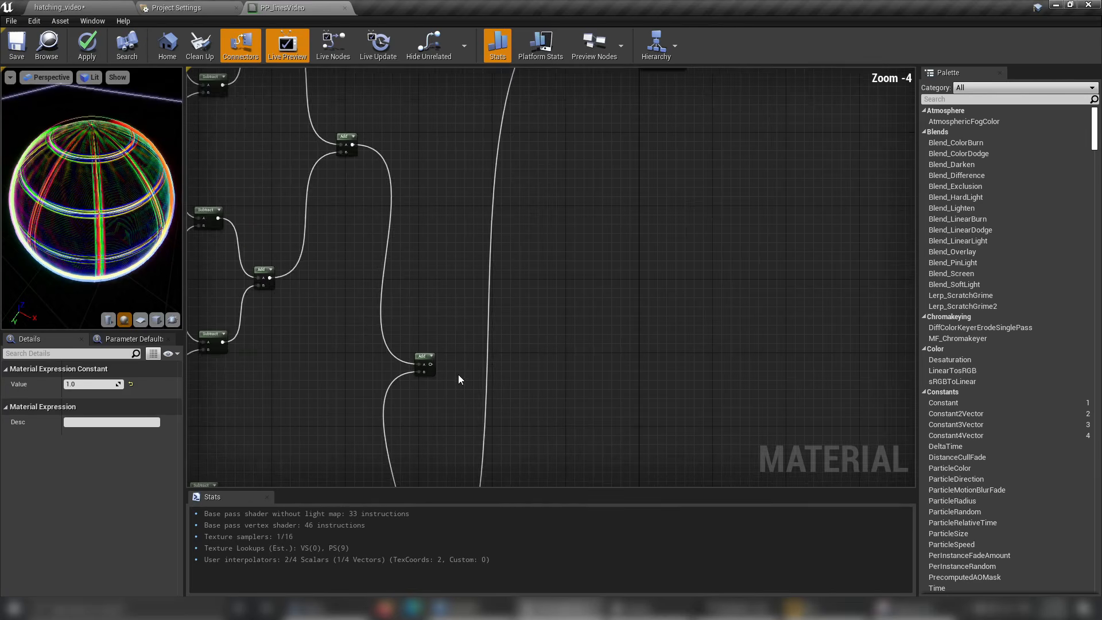
pyautogui.rightClick(421, 361)
pyautogui.click(446, 236)
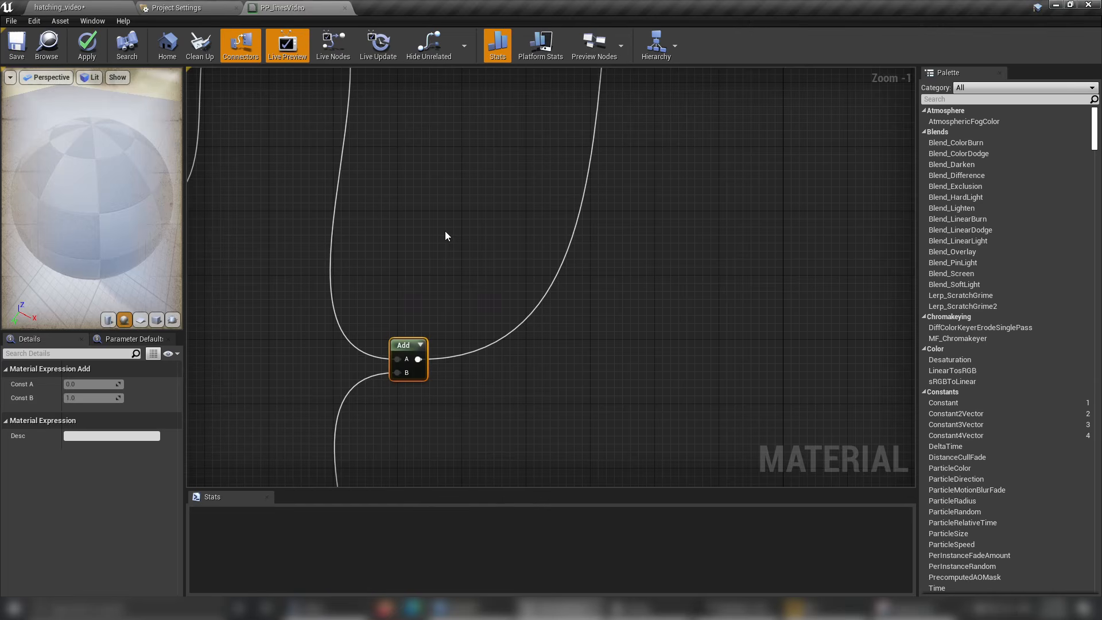
# Save PP_linesVideo with the combined line network and switch to the hatching_video level.
pyautogui.click(11, 51)
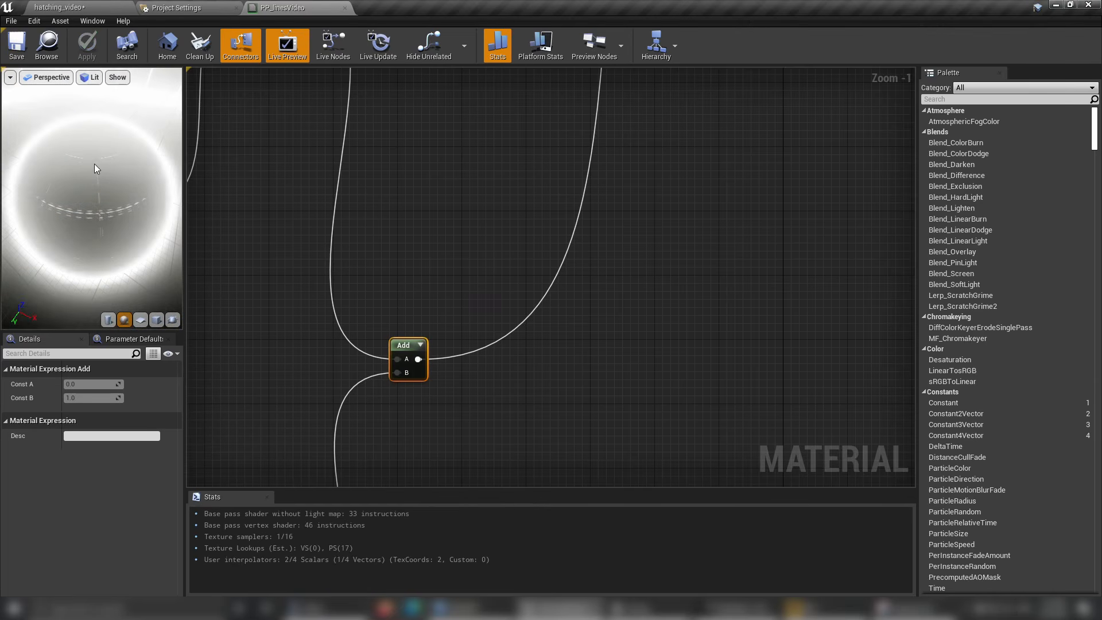
pyautogui.click(64, 7)
pyautogui.click(286, 10)
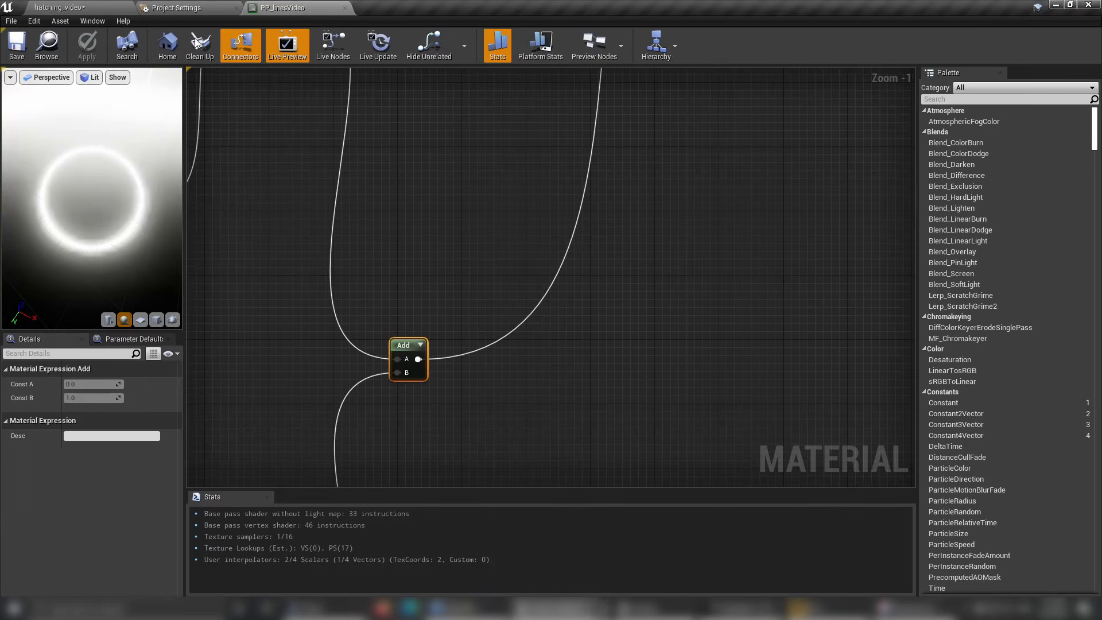
pyautogui.click(63, 8)
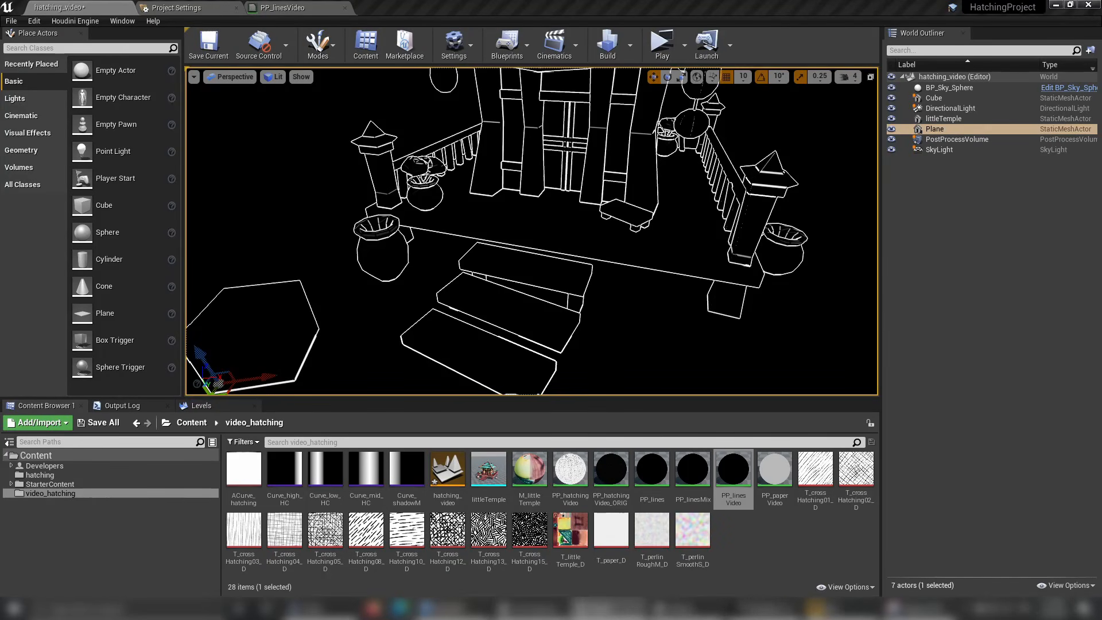
# Examine the combined depth and normal lines around the temple and on the cube's outer and inner edges at different distances.
pyautogui.press('w')
pyautogui.moveTo(531, 231); pyautogui.dragTo(537, 239, button='right')
pyautogui.press('s')
pyautogui.press('w')
pyautogui.press('s')
pyautogui.press('a')
pyautogui.click(546, 287)
pyautogui.press('f')
pyautogui.click(689, 321)
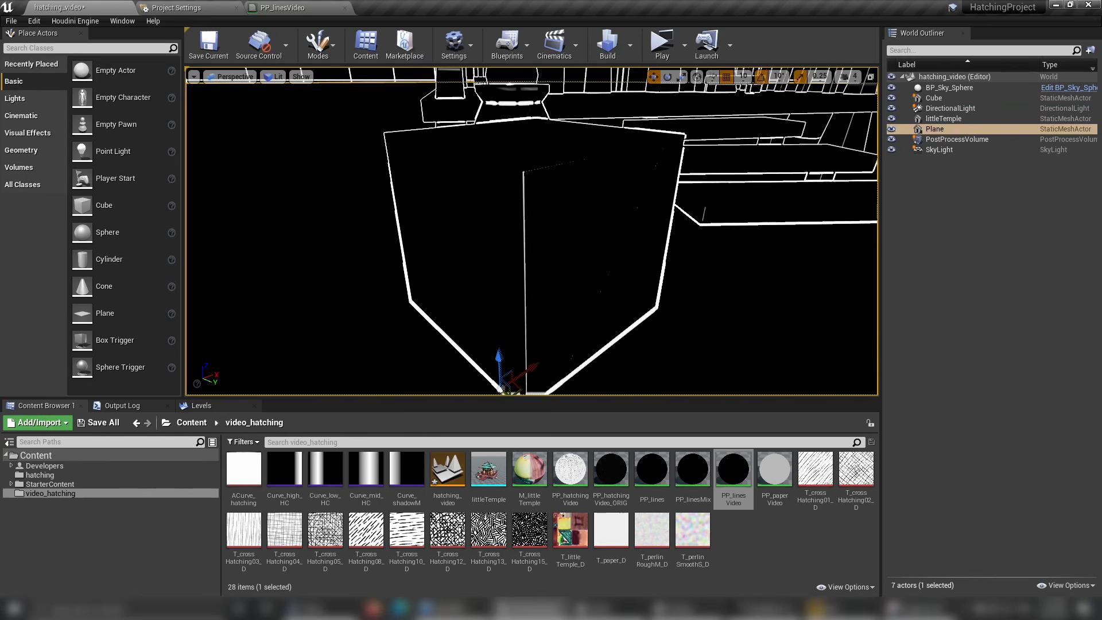
pyautogui.keyDown('alt'); pyautogui.moveTo(534, 229); pyautogui.dragTo(293, 238); pyautogui.keyUp('alt')
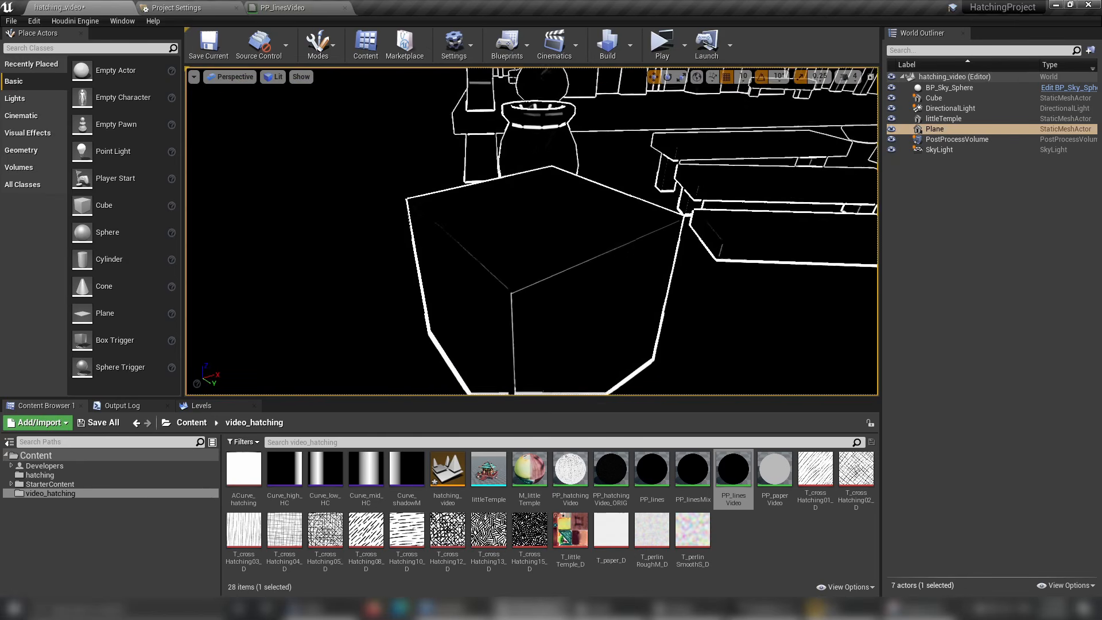
pyautogui.press('w')
pyautogui.moveTo(517, 242); pyautogui.dragTo(580, 258, button='right')
pyautogui.scroll(-4, 532, 231)
pyautogui.keyDown('alt'); pyautogui.moveTo(517, 241); pyautogui.dragTo(615, 236); pyautogui.keyUp('alt')
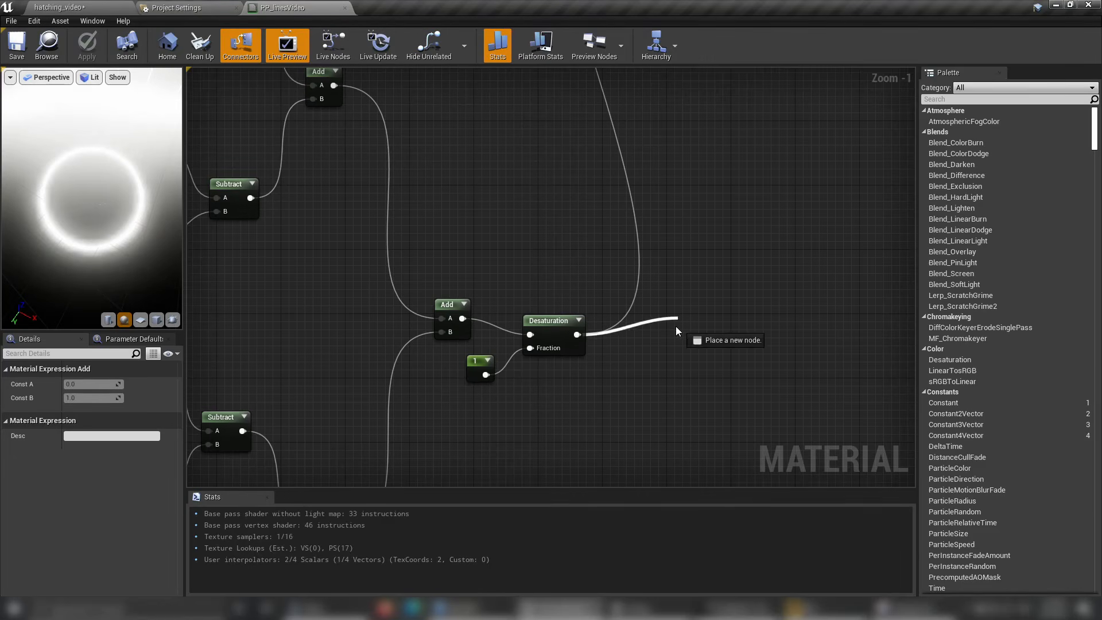
# In PP_linesVideo, add a Power node with its Base fed by the Desaturation output and place it beside the Desaturation node.
pyautogui.moveTo(676, 327); pyautogui.dragTo(675, 330)
pyautogui.write('p')
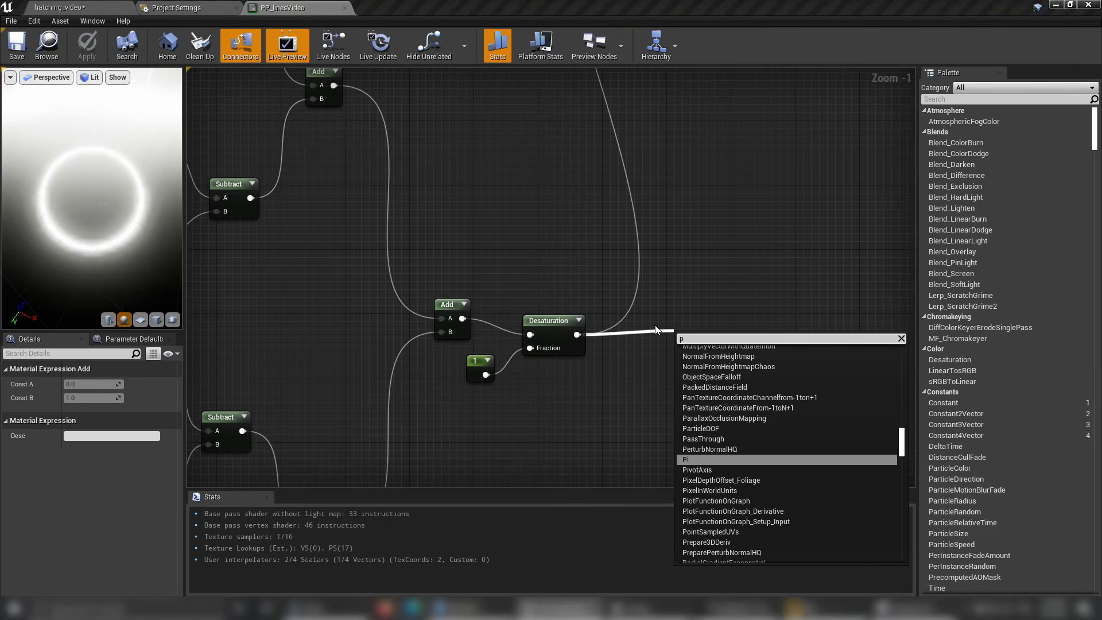
pyautogui.press('BackSpace')
pyautogui.write('pow')
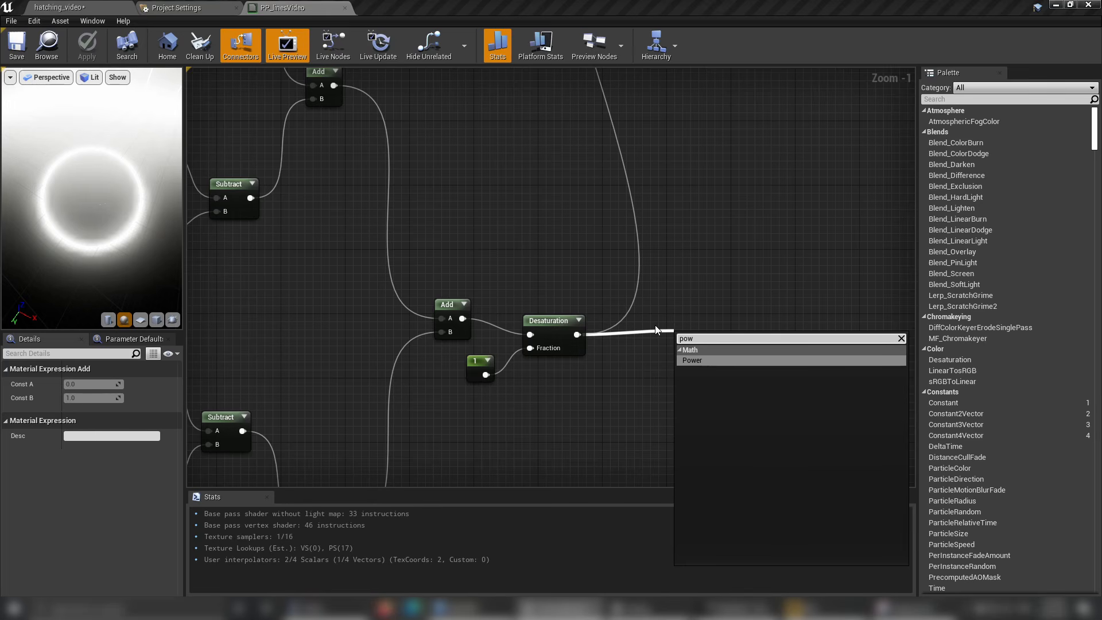
pyautogui.click(687, 360)
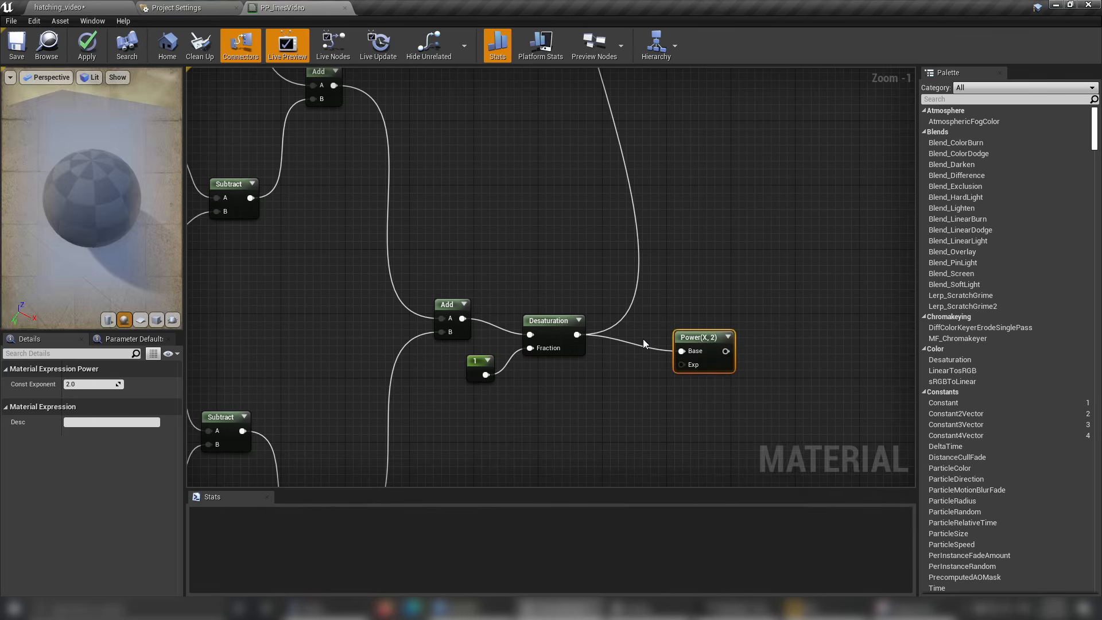
pyautogui.moveTo(699, 335); pyautogui.dragTo(652, 346)
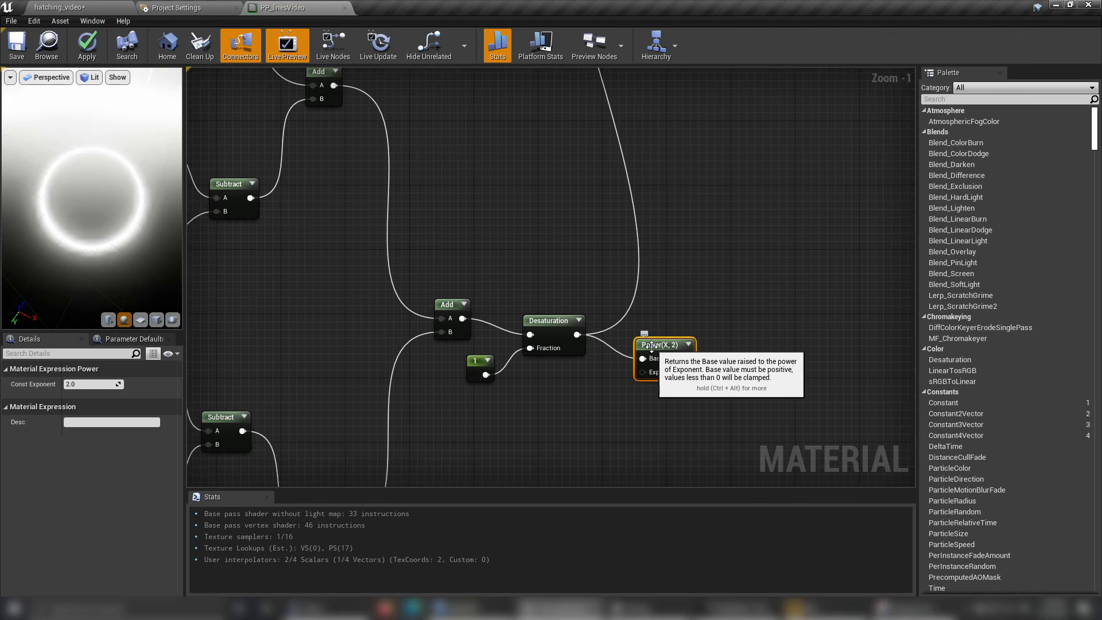
# Set the new Power node's constant exponent to 5 and save PP_linesVideo.
pyautogui.click(633, 418)
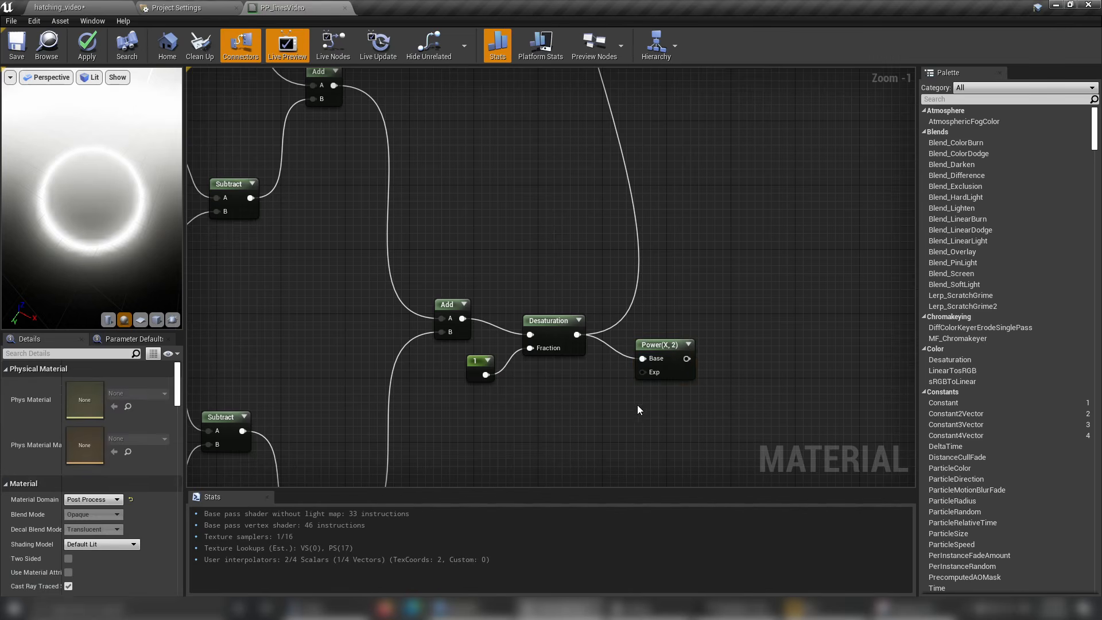
pyautogui.click(665, 370)
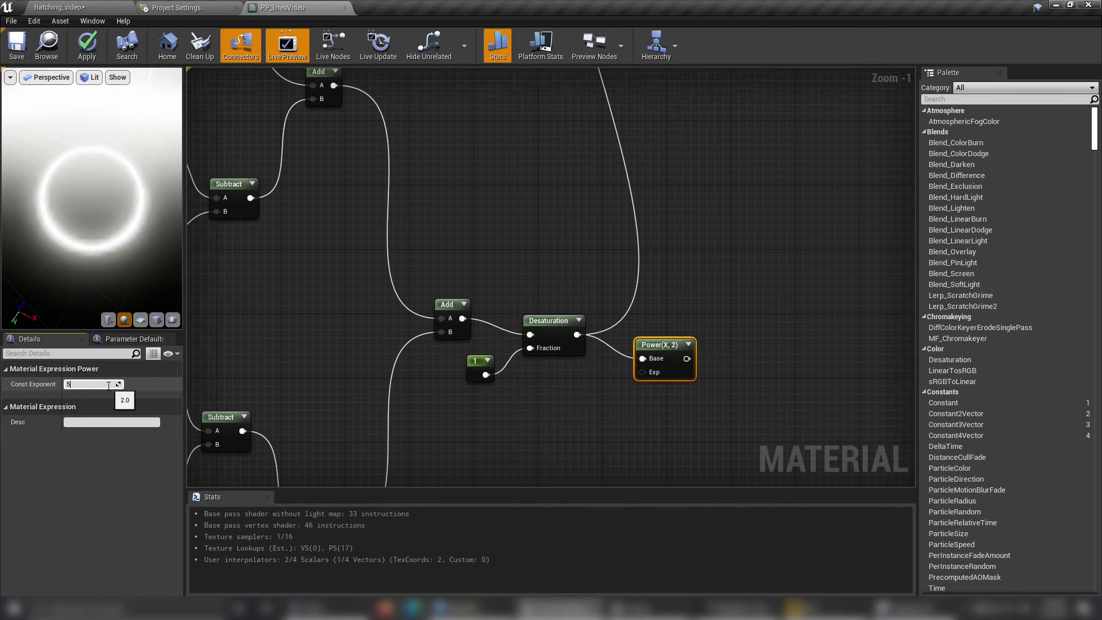
pyautogui.click(108, 384)
pyautogui.write('5')
pyautogui.press('Return')
pyautogui.click(17, 45)
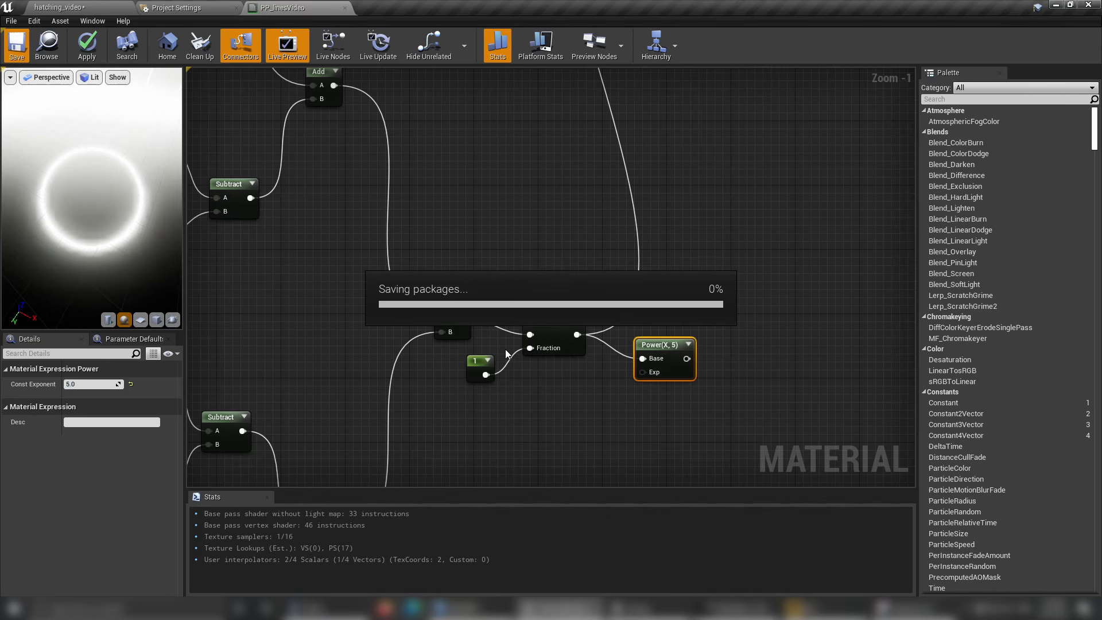
# Connect the Power output to input B of the Add node that combines the depth and normal lines.
pyautogui.scroll(-4, 659, 369)
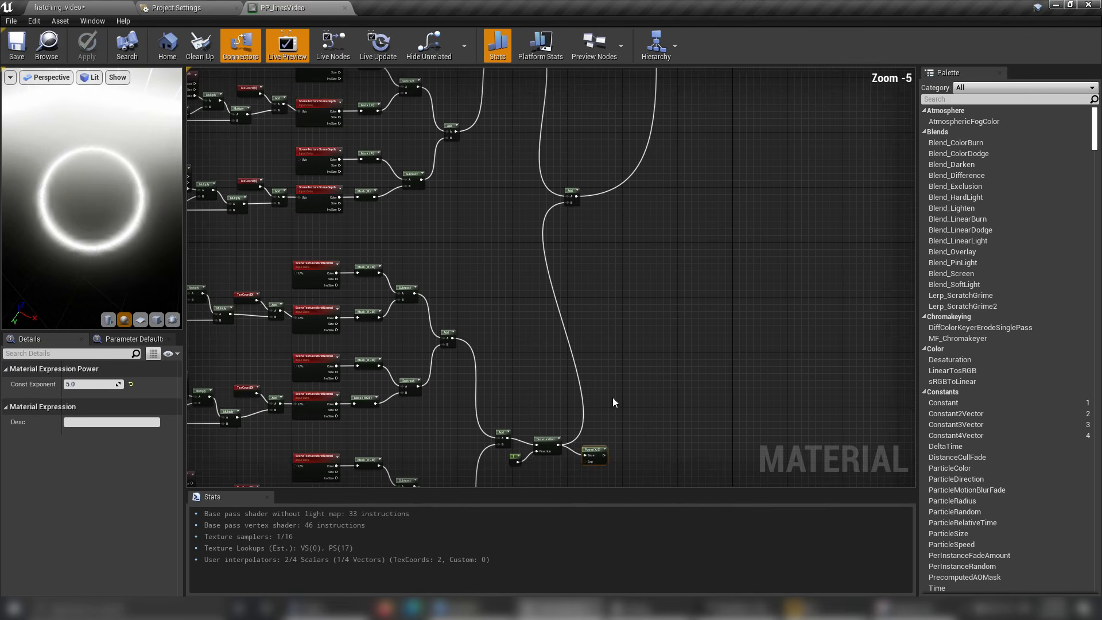
pyautogui.moveTo(606, 458); pyautogui.dragTo(575, 202)
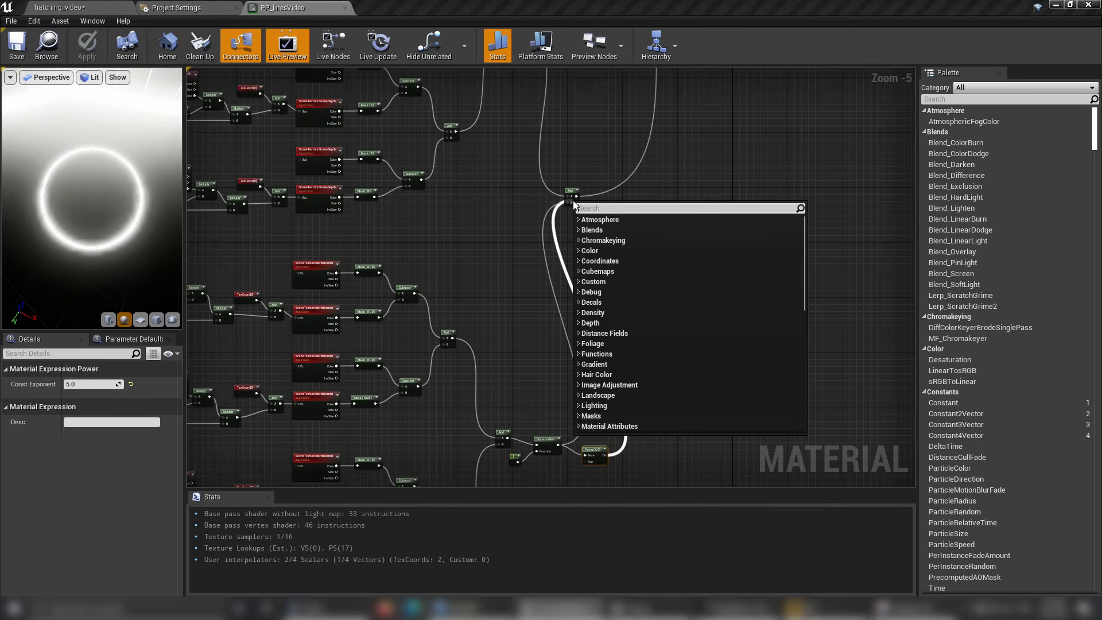
pyautogui.click(696, 171)
pyautogui.moveTo(607, 456); pyautogui.dragTo(571, 203)
pyautogui.moveTo(618, 378); pyautogui.dragTo(662, 254, button='right')
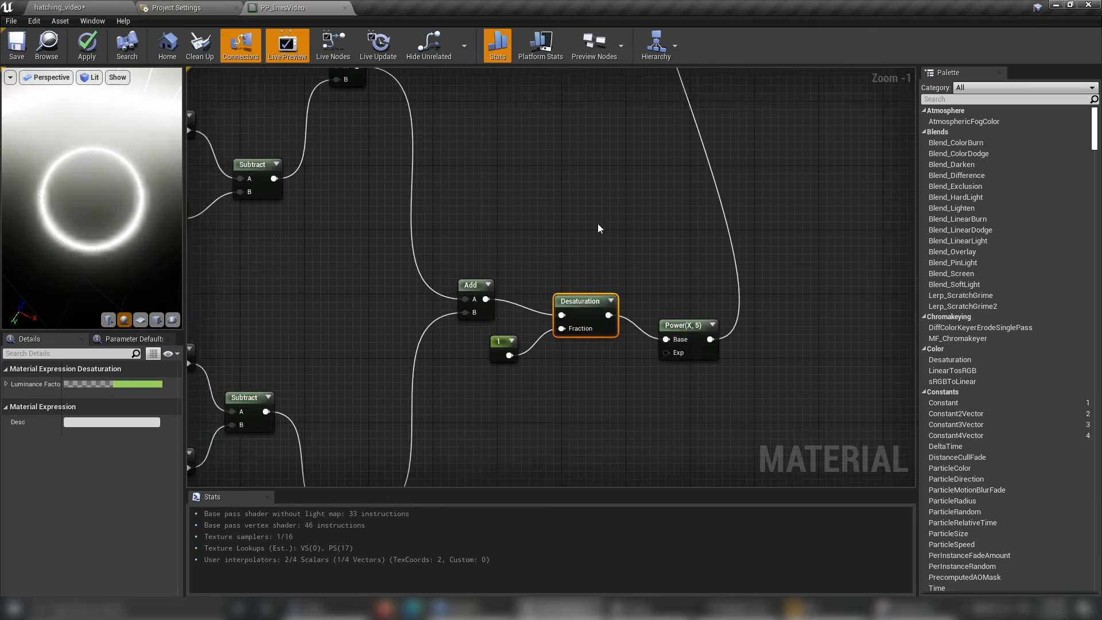
# Add a Clamp node fed by the combined depth-and-normal Add and connect its output to Emissive Color.
pyautogui.moveTo(598, 224); pyautogui.dragTo(596, 420, button='right')
pyautogui.scroll(-5, 574, 391)
pyautogui.scroll(5, 546, 350)
pyautogui.moveTo(608, 252); pyautogui.dragTo(572, 350, button='right')
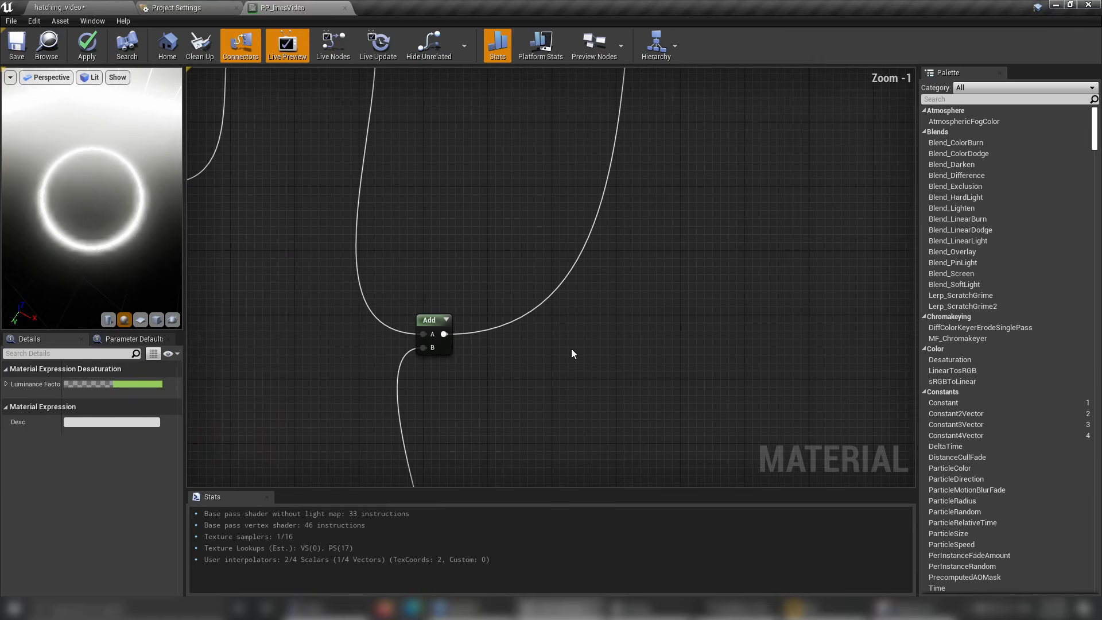
pyautogui.rightClick(572, 349)
pyautogui.write('clamp')
pyautogui.press('Return')
pyautogui.moveTo(593, 357); pyautogui.dragTo(481, 327)
pyautogui.scroll(-1, 551, 330)
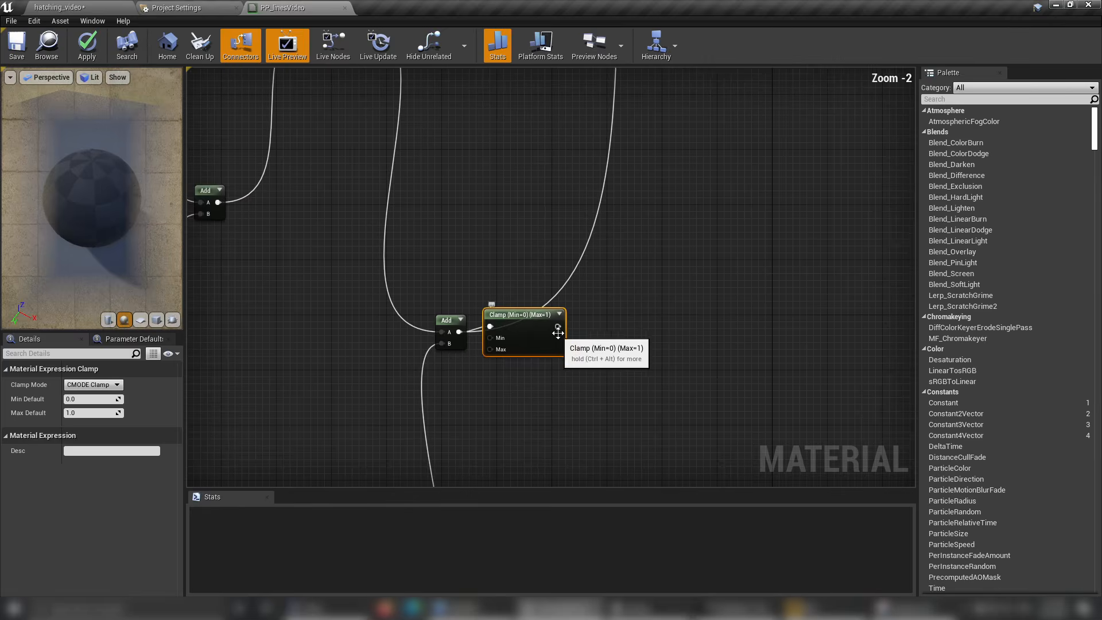
pyautogui.rightClick(558, 327)
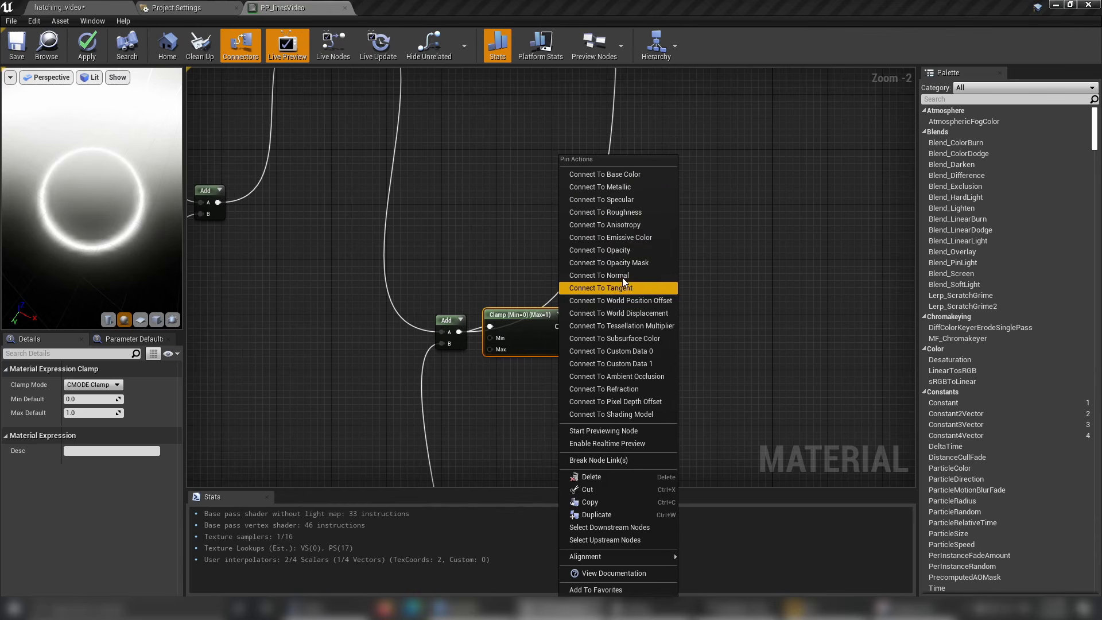
pyautogui.click(632, 240)
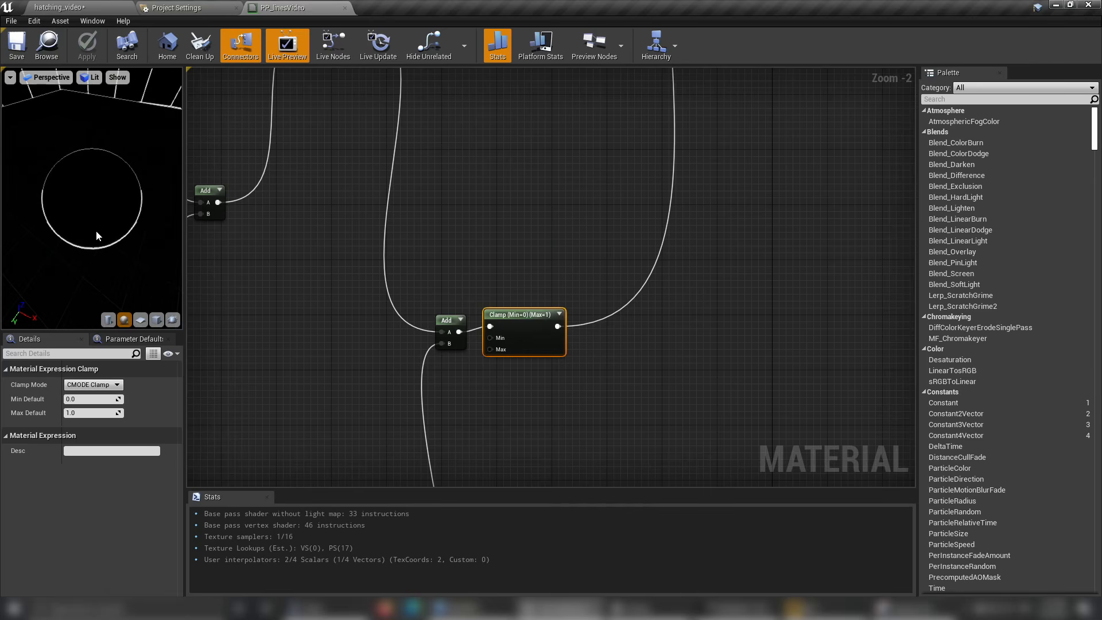
# Examine the clamped lines in the material preview and on the cube and temple steps in the hatching_video level.
pyautogui.moveTo(492, 220); pyautogui.dragTo(499, 222, button='right')
pyautogui.moveTo(104, 240); pyautogui.dragTo(105, 269)
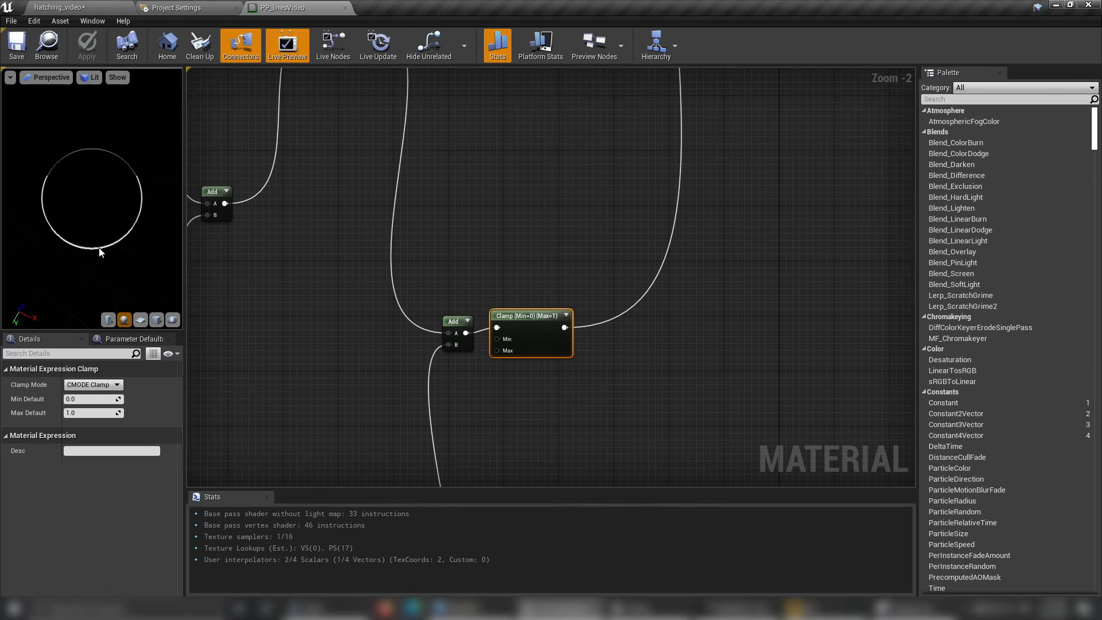
pyautogui.click(74, 11)
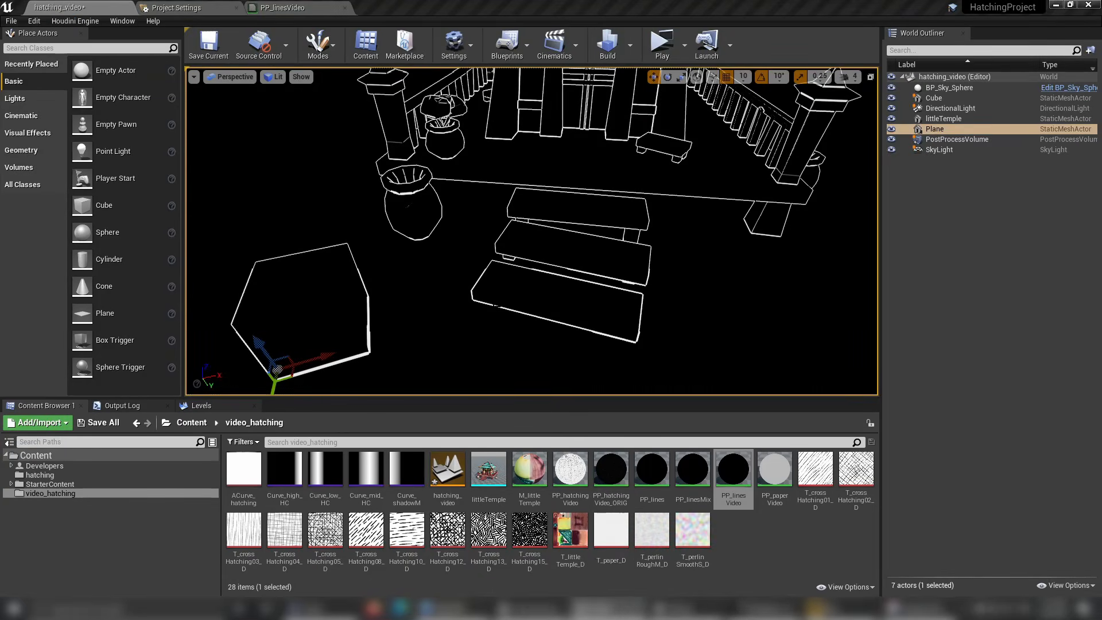
pyautogui.moveTo(414, 230)
pyautogui.mouseDown(button='right')
pyautogui.moveTo(451, 215)
pyautogui.moveTo(422, 228)
pyautogui.mouseUp(button='right')
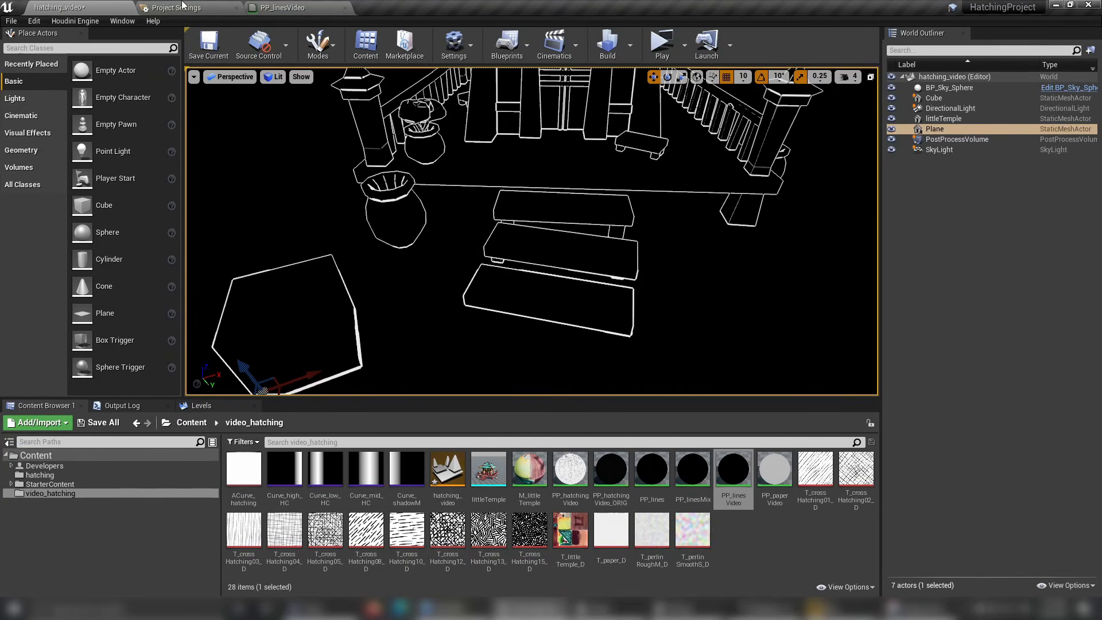
pyautogui.click(281, 9)
pyautogui.click(63, 8)
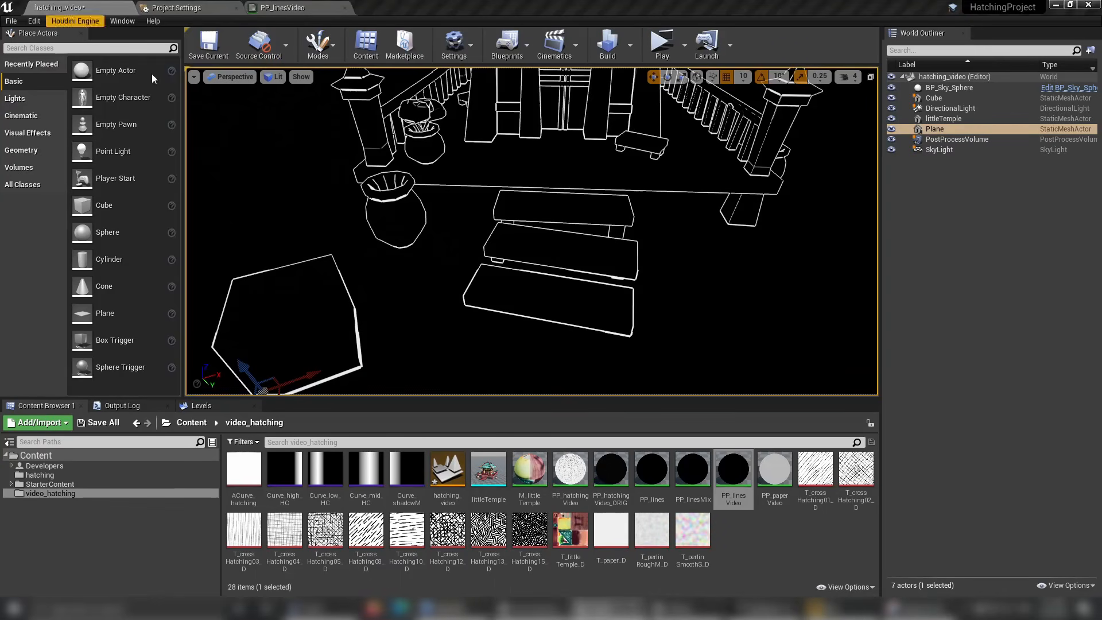
pyautogui.moveTo(402, 229); pyautogui.dragTo(427, 206, button='right')
pyautogui.click(253, 356)
pyautogui.press('f')
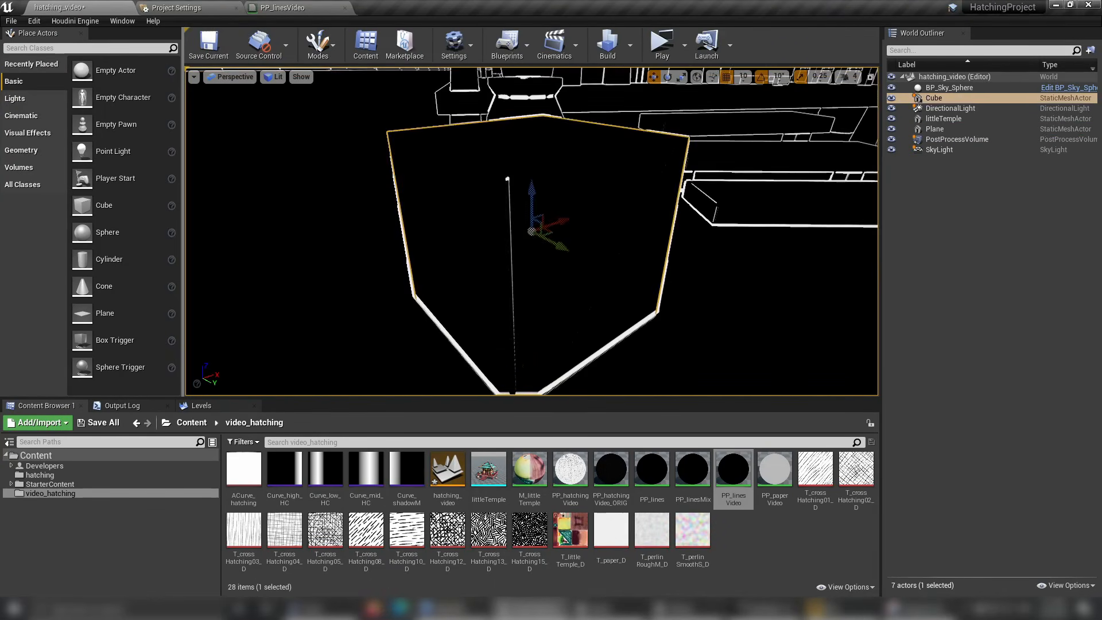
pyautogui.click(253, 356)
pyautogui.moveTo(252, 356)
pyautogui.keyDown('alt'); pyautogui.mouseDown()
pyautogui.moveTo(310, 353)
pyautogui.moveTo(201, 350)
pyautogui.moveTo(195, 316)
pyautogui.moveTo(244, 347)
pyautogui.mouseUp(); pyautogui.keyUp('alt')
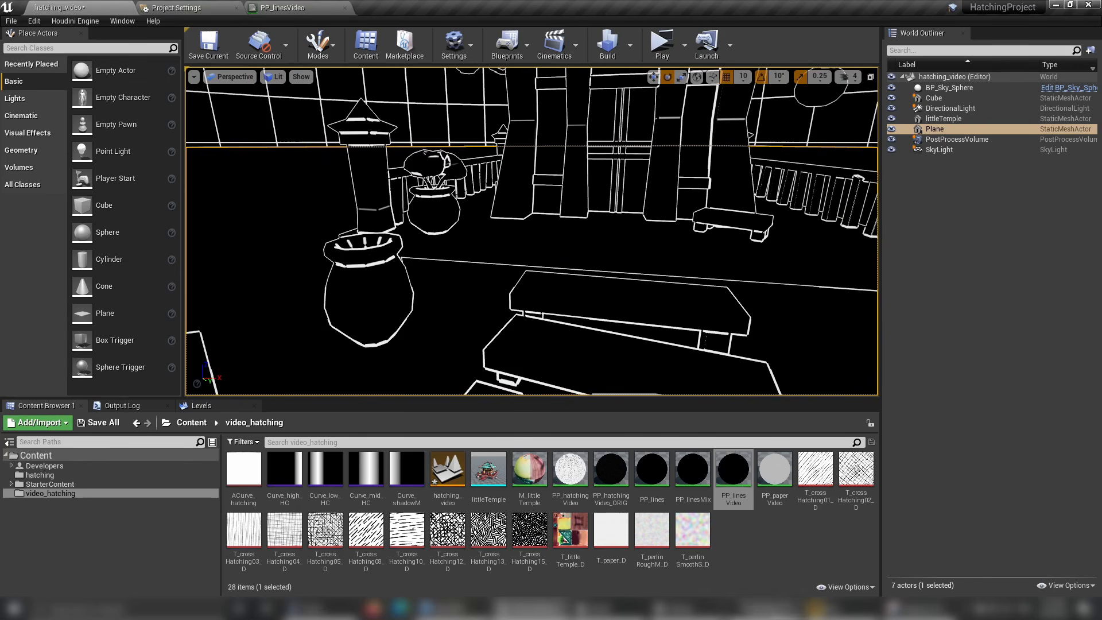
# In PP_linesVideo, copy the normal lines' Power node with exponent 5 and paste it after the depth lines' final Add.
pyautogui.click(303, 9)
pyautogui.scroll(-4, 671, 377)
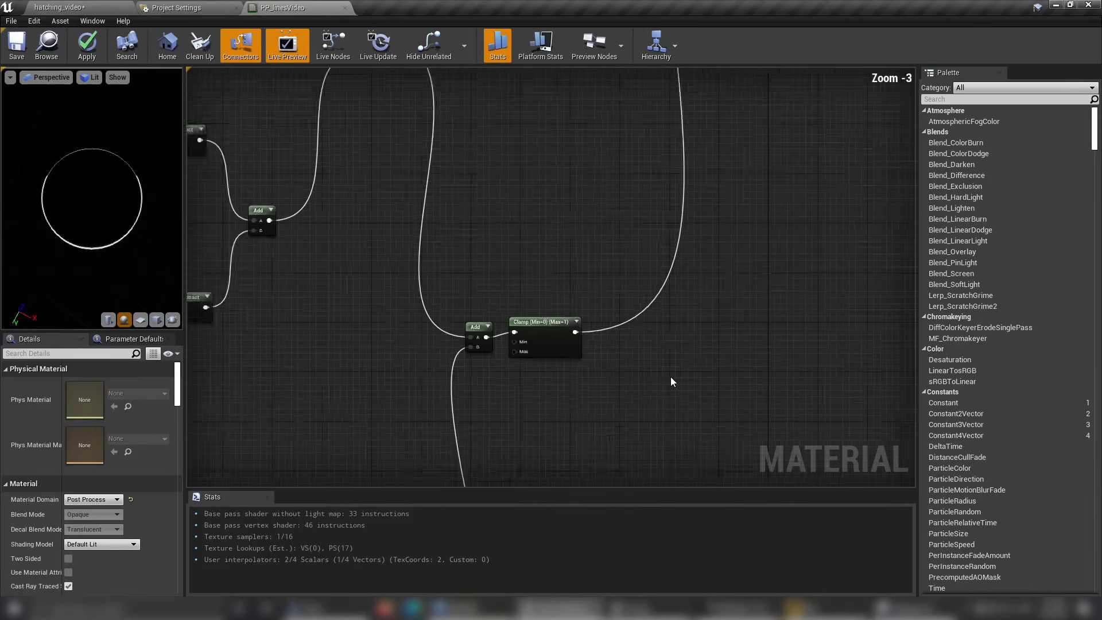
pyautogui.scroll(2, 641, 406)
pyautogui.moveTo(648, 410); pyautogui.dragTo(627, 133, button='right')
pyautogui.click(585, 369)
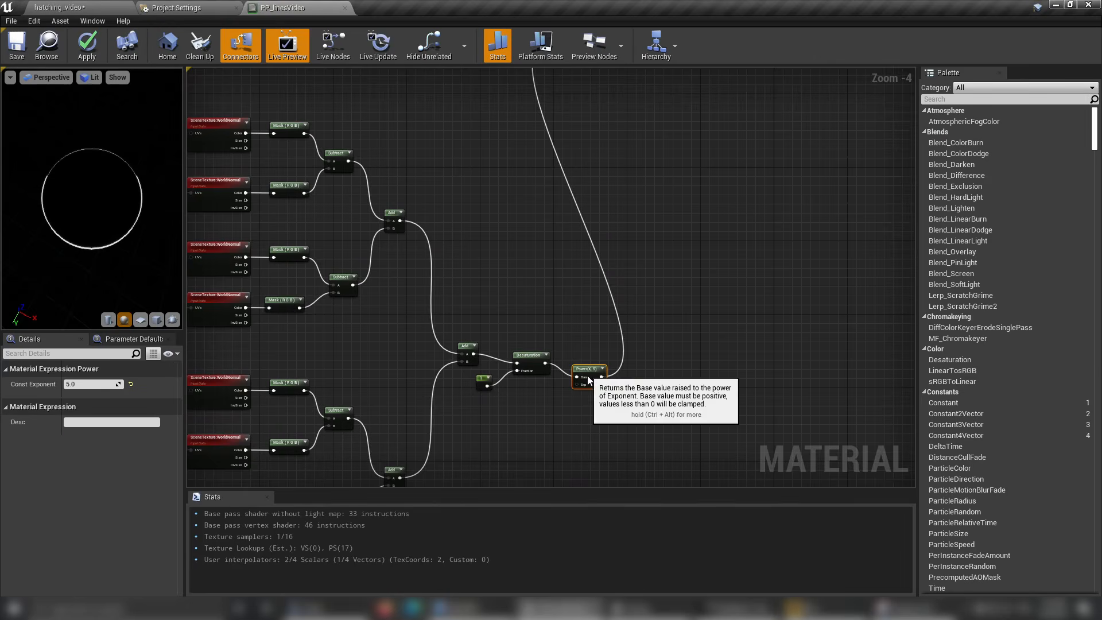
pyautogui.moveTo(523, 178); pyautogui.dragTo(561, 456, button='right')
pyautogui.moveTo(588, 120); pyautogui.dragTo(575, 212, button='right')
pyautogui.hotkey('ctrl', 'v')
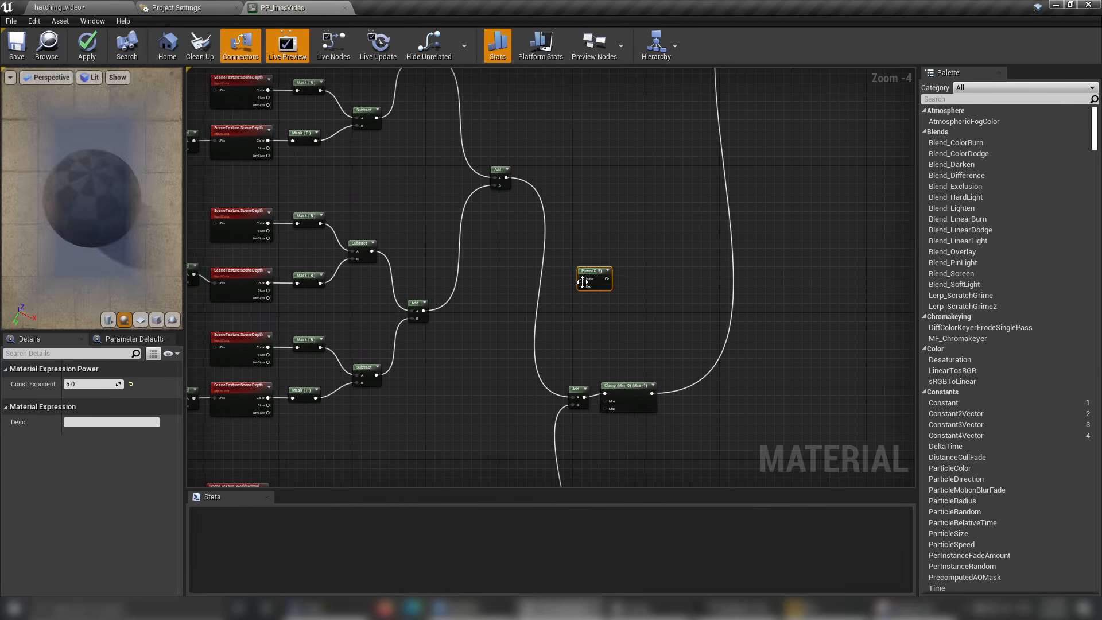
pyautogui.moveTo(587, 270); pyautogui.dragTo(542, 308)
# Wire the copied Power node between the final depth Add and input A of the combined Add, and save the material.
pyautogui.moveTo(505, 177); pyautogui.dragTo(575, 396)
pyautogui.scroll(3, 532, 343)
pyautogui.scroll(1, 532, 348)
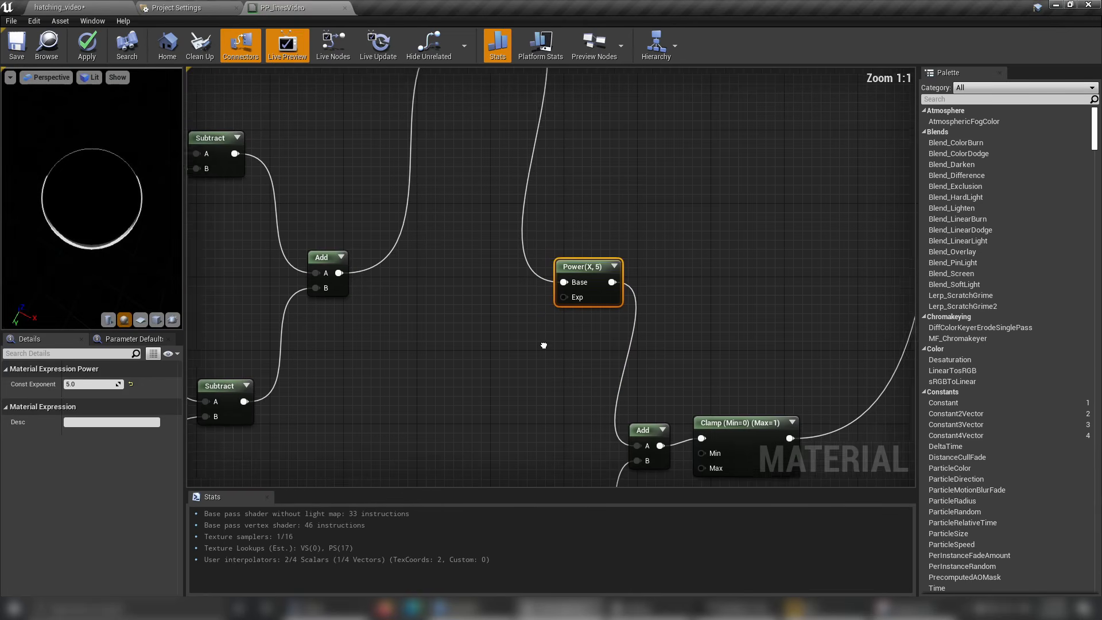
pyautogui.hotkey('ctrl', 's')
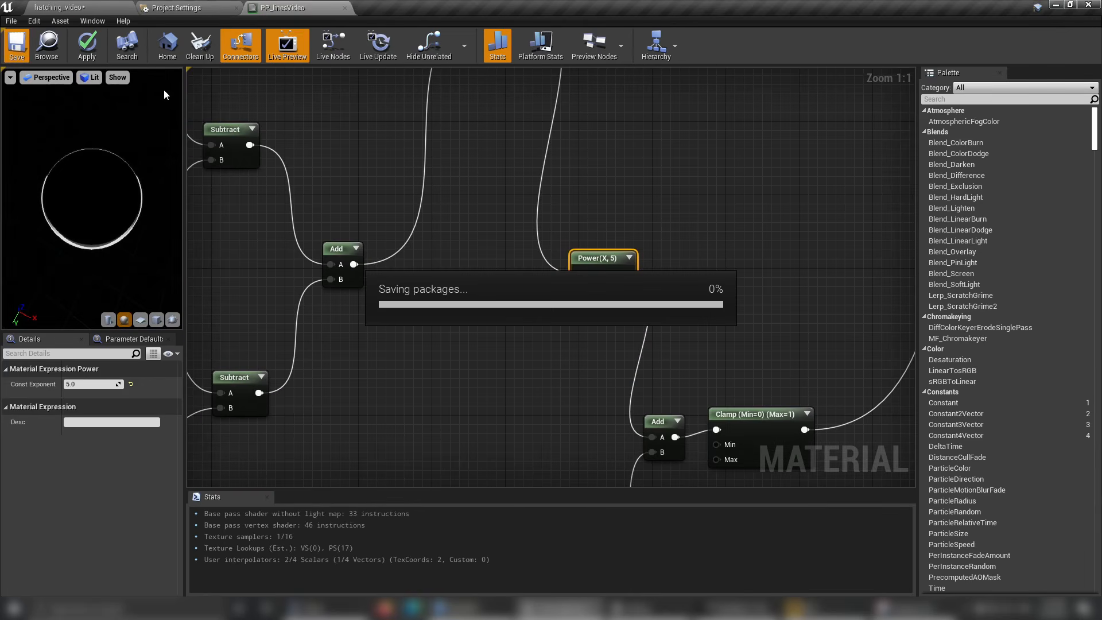
pyautogui.click(574, 363)
# Move the combined Add and Clamp nodes farther from the depth and normal branches and save PP_linesVideo.
pyautogui.scroll(-7, 574, 364)
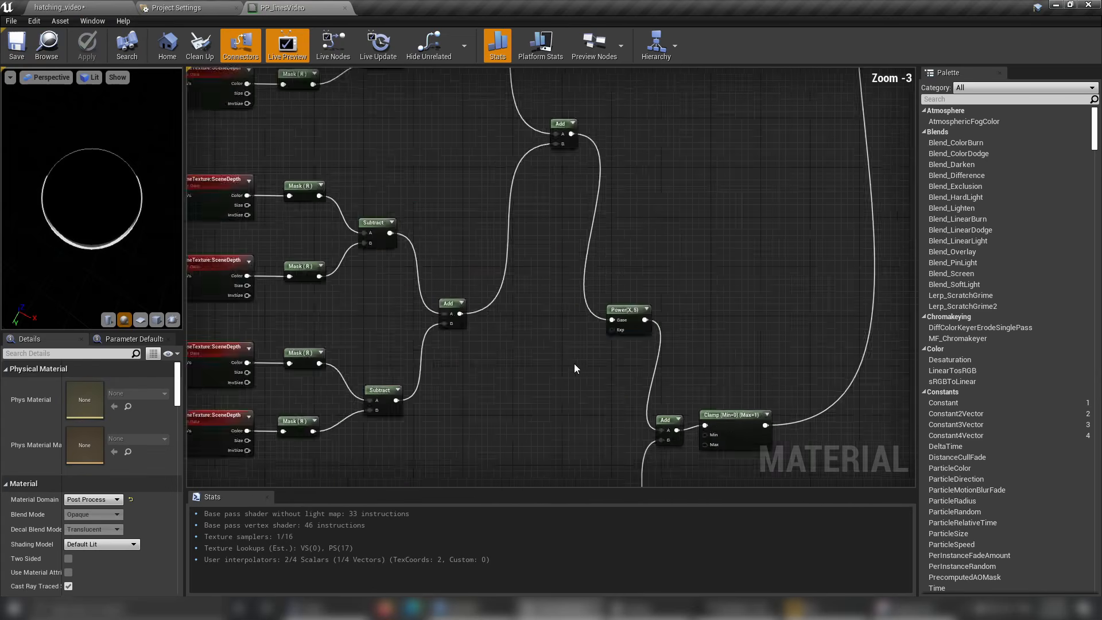
pyautogui.moveTo(549, 403); pyautogui.dragTo(651, 218, button='right')
pyautogui.scroll(3, 729, 303)
pyautogui.moveTo(728, 230); pyautogui.dragTo(595, 443, button='right')
pyautogui.moveTo(466, 196); pyautogui.dragTo(671, 342)
pyautogui.moveTo(568, 240); pyautogui.dragTo(715, 323)
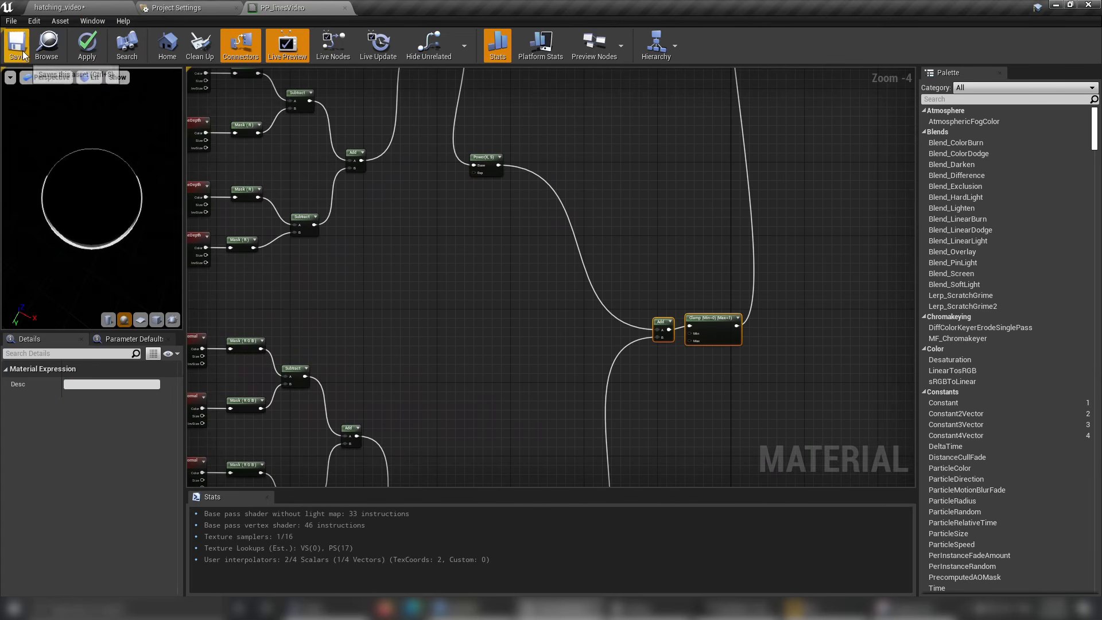
pyautogui.hotkey('ctrl', 's')
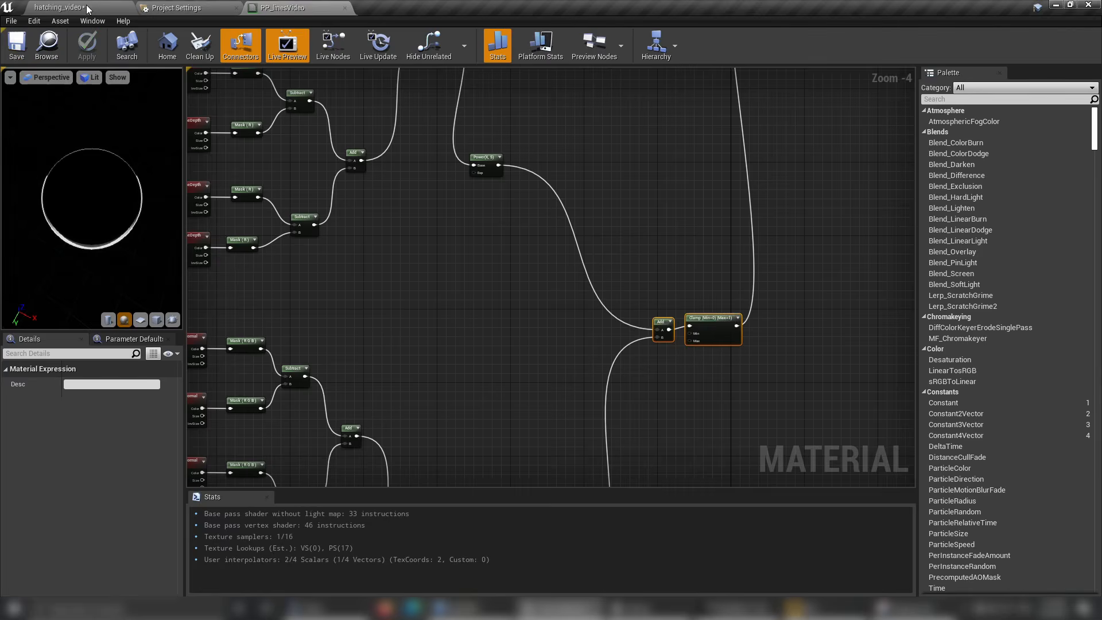
# Examine the strengthened lines on the temple, steps and cube in the hatching_video level, undoing the accidental viewport change.
pyautogui.click(86, 4)
pyautogui.scroll(3, 532, 231)
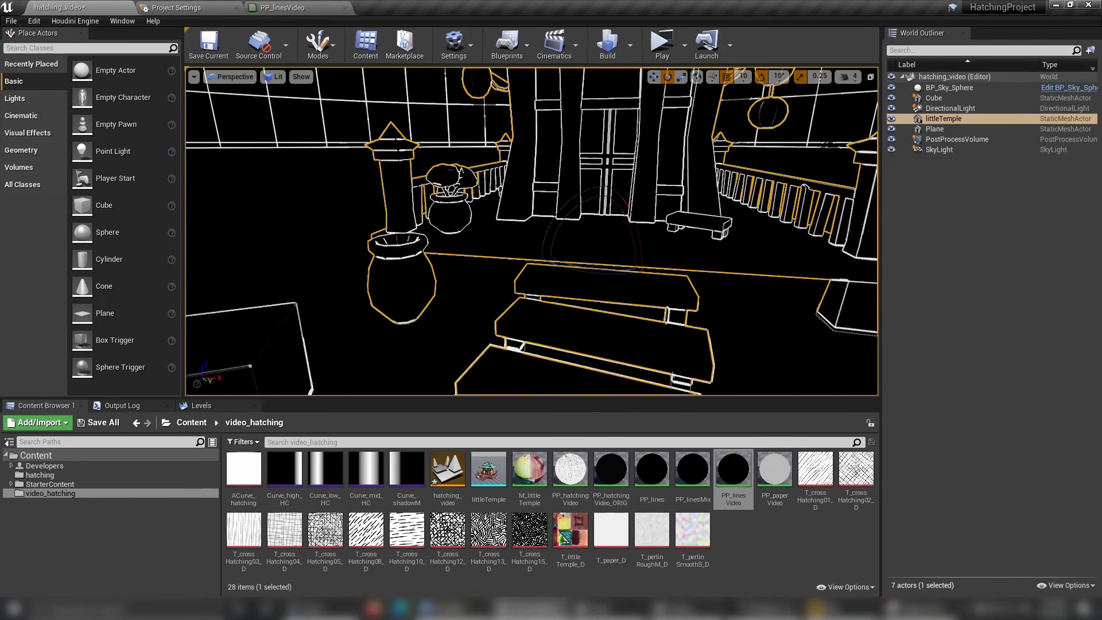
pyautogui.keyDown('alt'); pyautogui.moveTo(532, 231); pyautogui.dragTo(563, 272); pyautogui.keyUp('alt')
pyautogui.scroll(2, 532, 231)
pyautogui.scroll(-5, 532, 232)
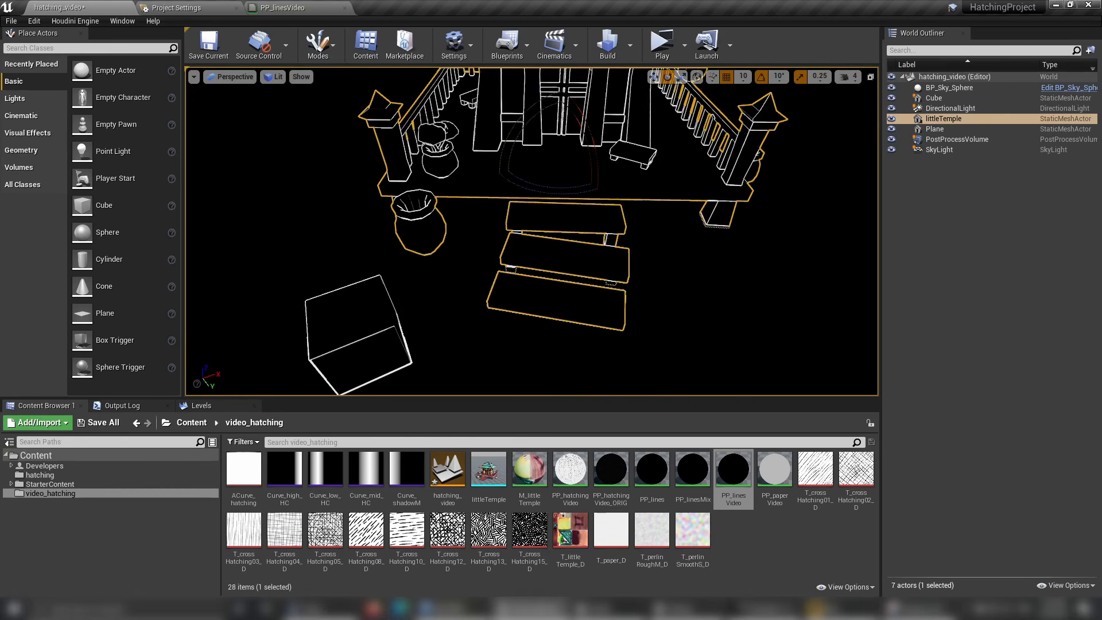
pyautogui.keyDown('ctrl'); pyautogui.click(563, 356); pyautogui.keyUp('ctrl')
pyautogui.keyDown('alt'); pyautogui.moveTo(563, 356); pyautogui.dragTo(575, 356); pyautogui.keyUp('alt')
pyautogui.keyDown('alt'); pyautogui.moveTo(532, 232); pyautogui.dragTo(637, 148); pyautogui.keyUp('alt')
pyautogui.moveTo(524, 287); pyautogui.dragTo(520, 310)
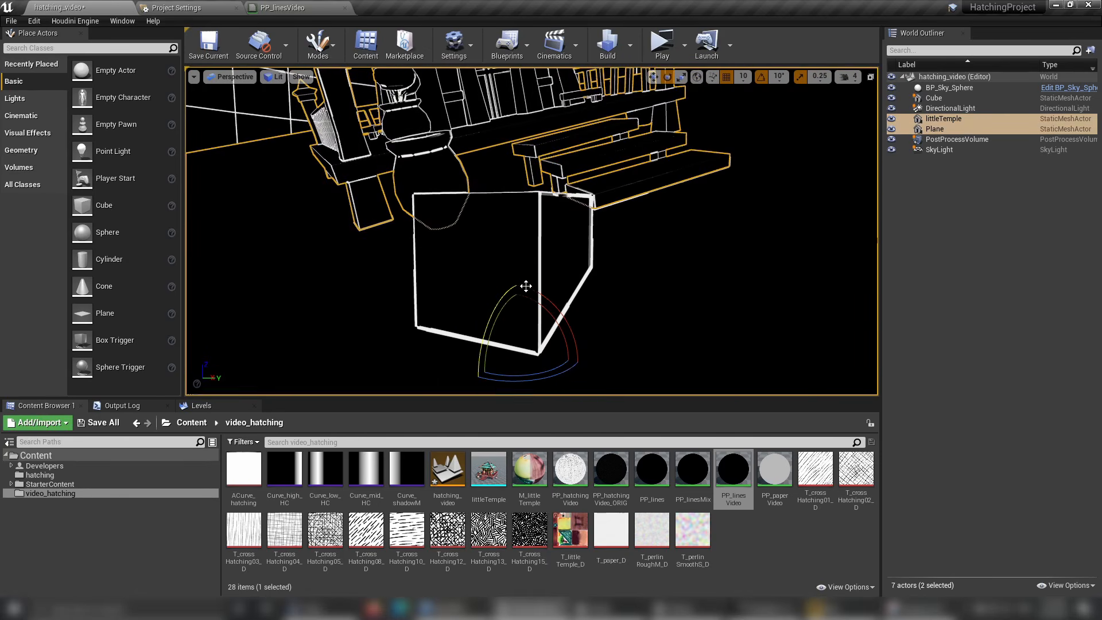
pyautogui.hotkey('ctrl', 'z')
# Examine the cube's inner and outer edges up close and the temple's line thickness from several angles and distances.
pyautogui.click(672, 166)
pyautogui.keyDown('alt'); pyautogui.moveTo(673, 165); pyautogui.dragTo(626, 215); pyautogui.keyUp('alt')
pyautogui.keyDown('ctrl'); pyautogui.click(672, 166); pyautogui.keyUp('ctrl')
pyautogui.click(672, 166)
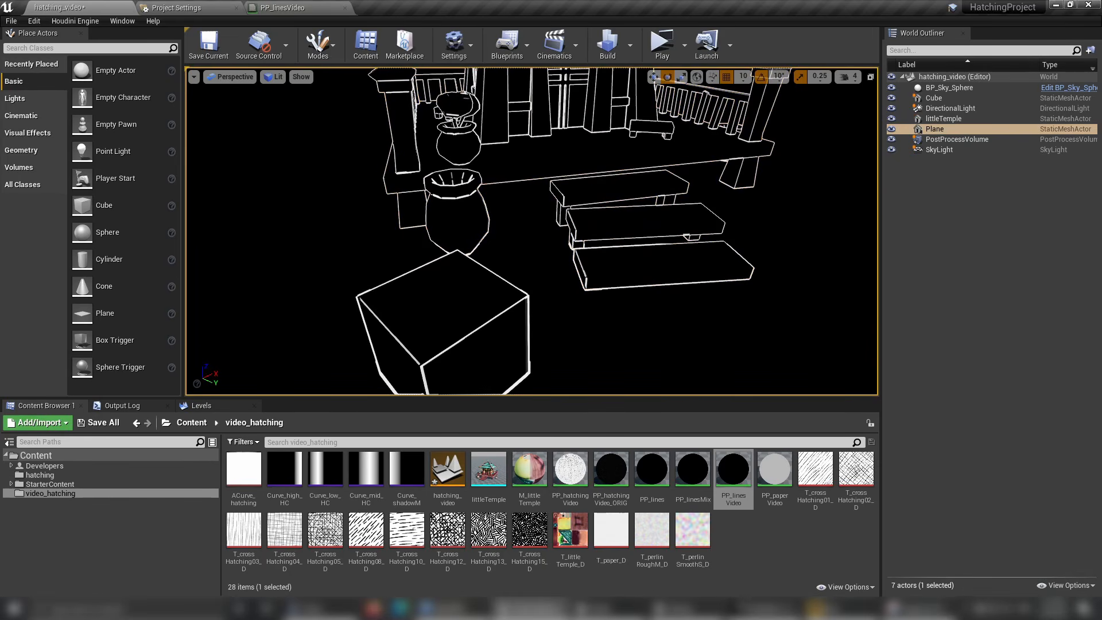
pyautogui.keyDown('alt'); pyautogui.moveTo(672, 166); pyautogui.dragTo(669, 125); pyautogui.keyUp('alt')
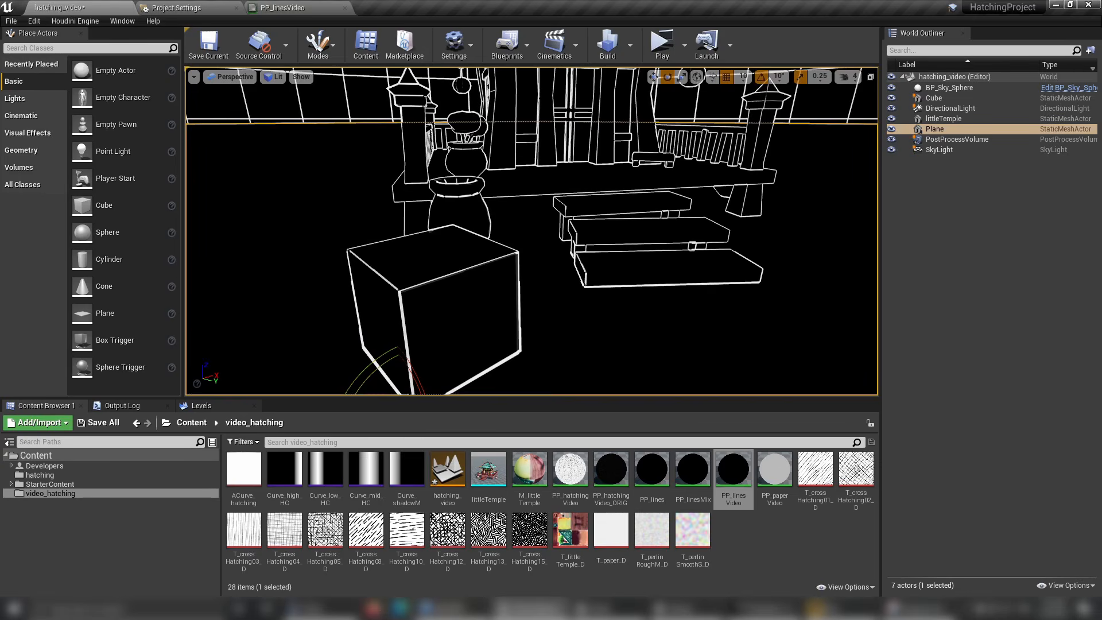
pyautogui.keyDown('alt'); pyautogui.moveTo(670, 125); pyautogui.dragTo(712, 97); pyautogui.keyUp('alt')
pyautogui.moveTo(712, 98)
pyautogui.keyDown('alt'); pyautogui.mouseDown(button='right')
pyautogui.moveTo(758, 98)
pyautogui.moveTo(718, 98)
pyautogui.mouseUp(button='right'); pyautogui.keyUp('alt')
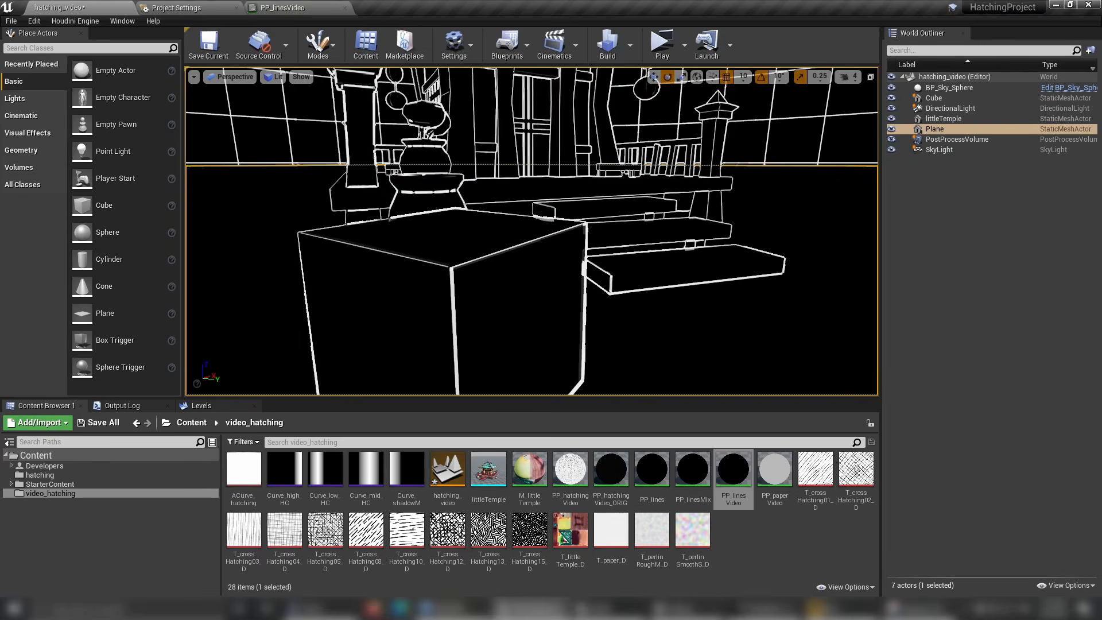
pyautogui.keyDown('alt'); pyautogui.moveTo(532, 229); pyautogui.dragTo(554, 226, button='middle'); pyautogui.keyUp('alt')
pyautogui.keyDown('alt'); pyautogui.moveTo(554, 227); pyautogui.dragTo(546, 246); pyautogui.keyUp('alt')
pyautogui.keyDown('alt'); pyautogui.moveTo(546, 247); pyautogui.dragTo(549, 267, button='middle'); pyautogui.keyUp('alt')
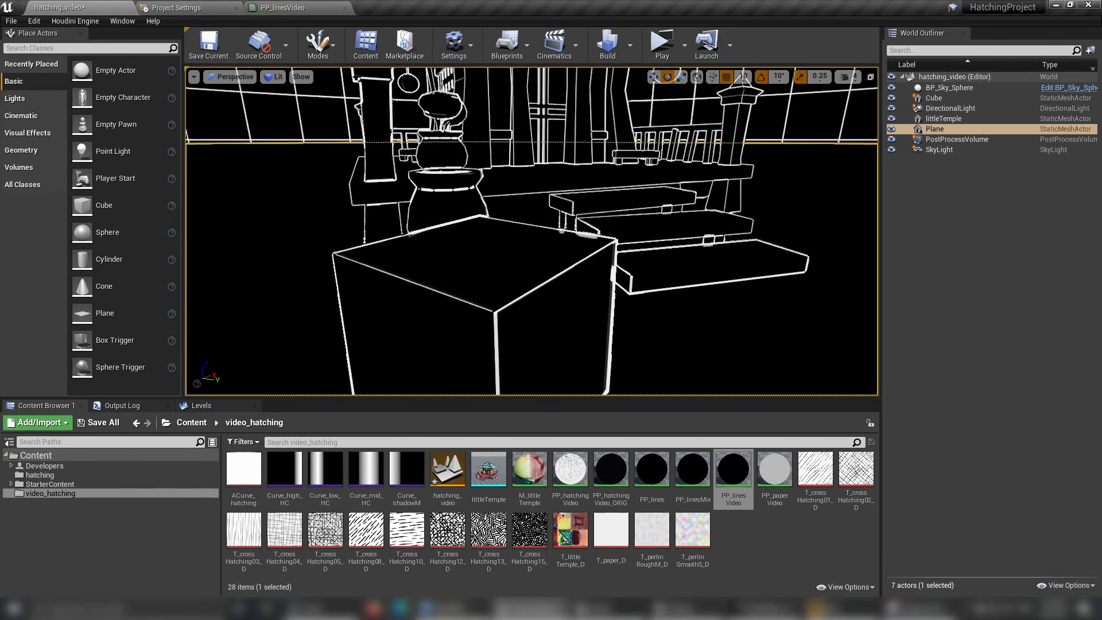
pyautogui.keyDown('alt'); pyautogui.moveTo(548, 267); pyautogui.dragTo(542, 272); pyautogui.keyUp('alt')
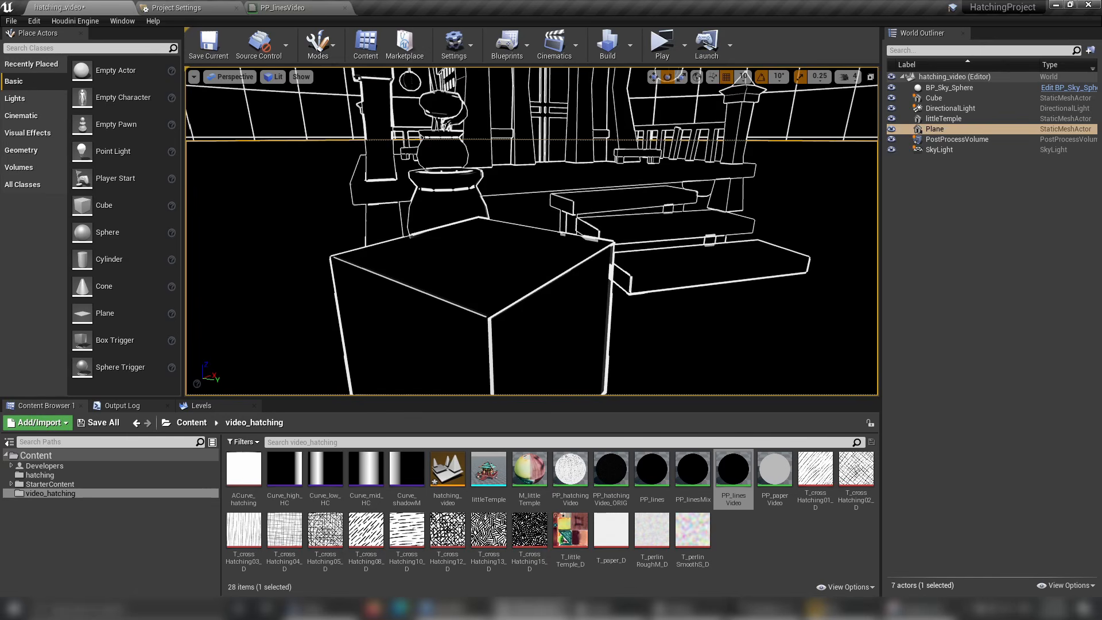
pyautogui.keyDown('alt'); pyautogui.moveTo(531, 231); pyautogui.dragTo(435, 256); pyautogui.keyUp('alt')
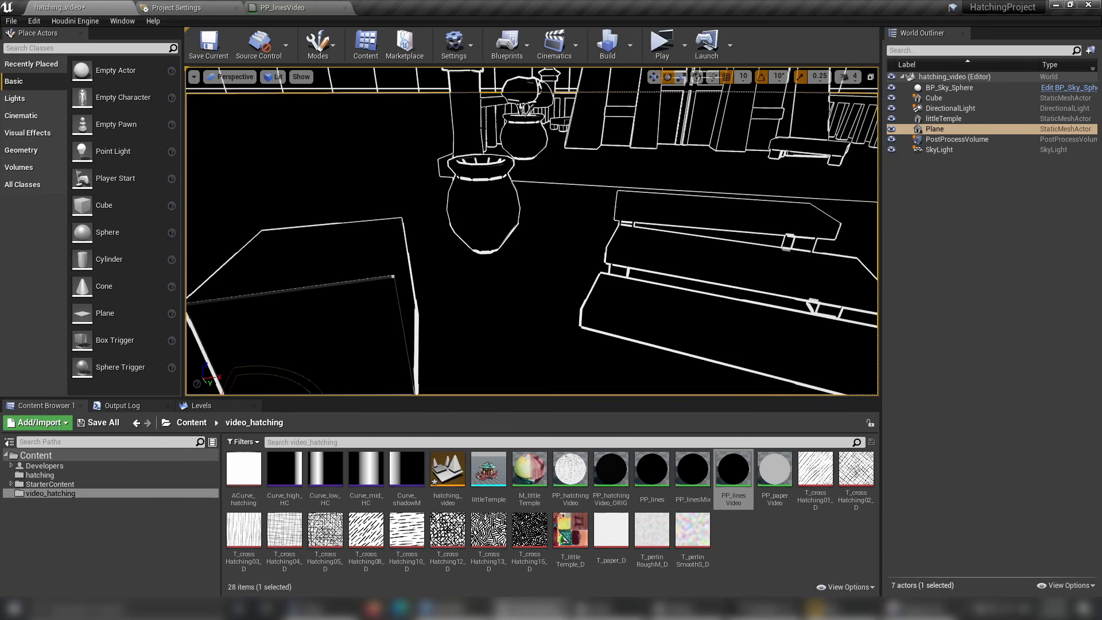
pyautogui.keyDown('alt'); pyautogui.moveTo(434, 256); pyautogui.dragTo(502, 280); pyautogui.keyUp('alt')
pyautogui.moveTo(502, 280); pyautogui.dragTo(526, 267, button='right')
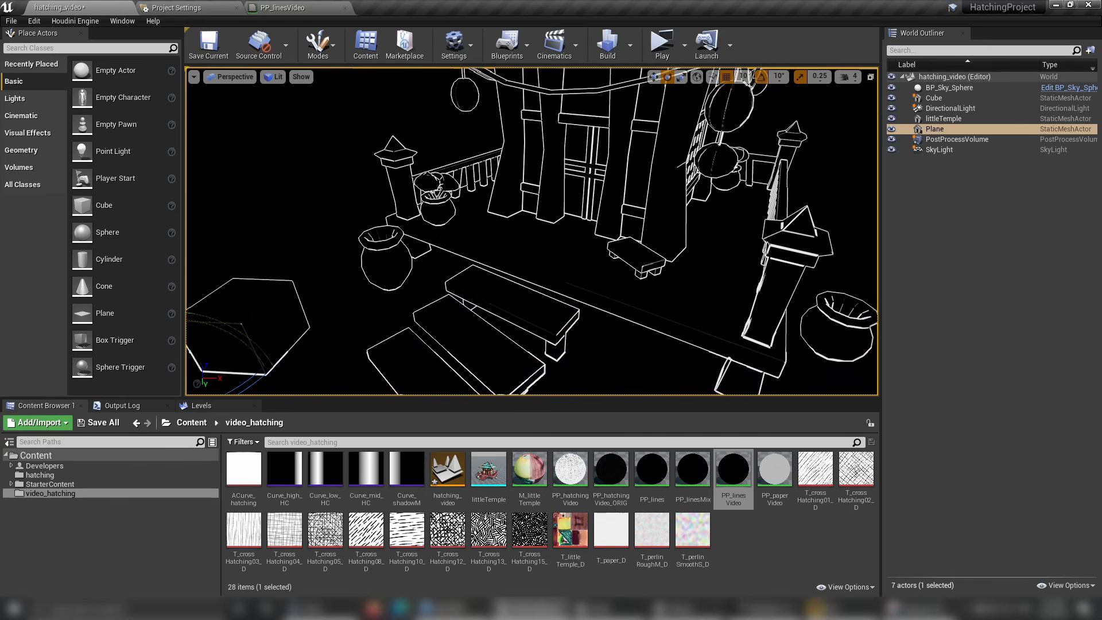
pyautogui.keyDown('alt'); pyautogui.moveTo(526, 268); pyautogui.dragTo(471, 226); pyautogui.keyUp('alt')
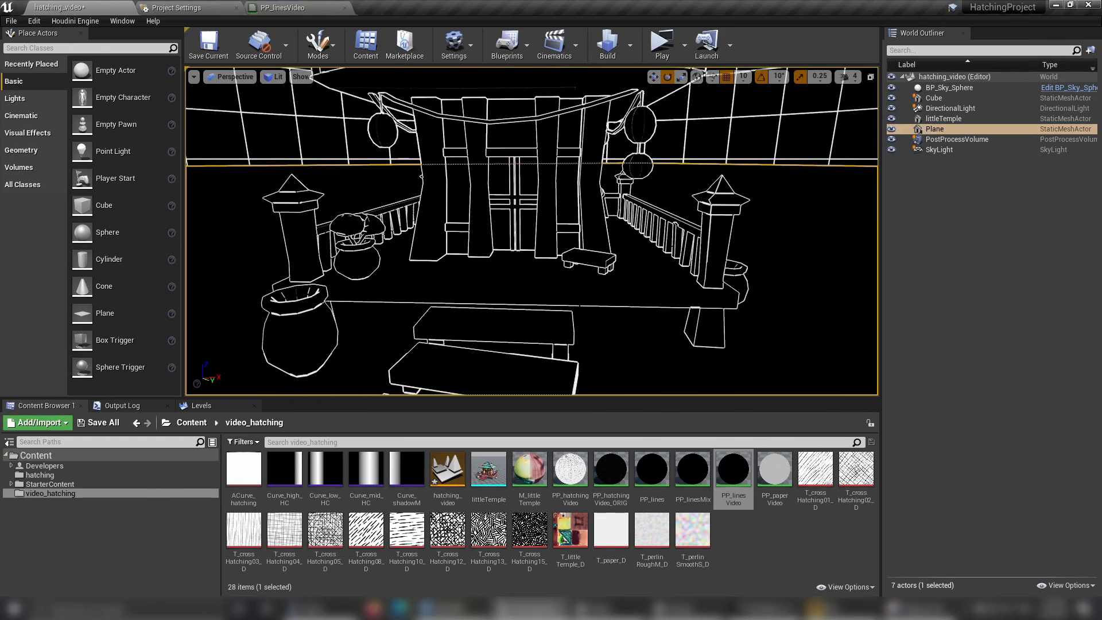
pyautogui.moveTo(471, 227); pyautogui.dragTo(466, 267, button='middle')
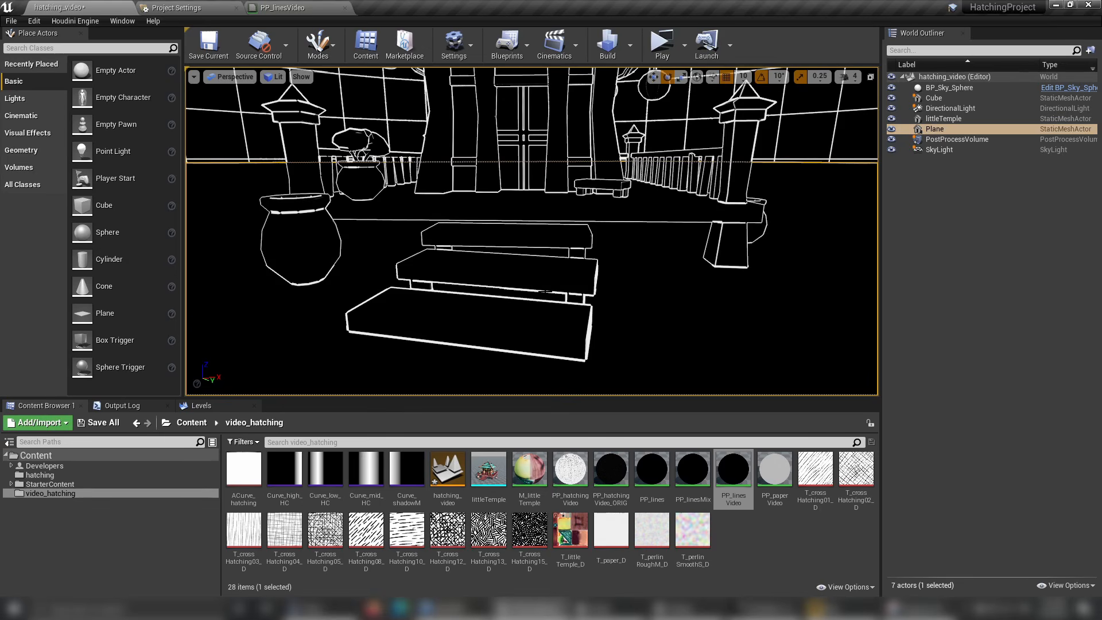
pyautogui.keyDown('alt'); pyautogui.moveTo(465, 267); pyautogui.dragTo(424, 296); pyautogui.keyUp('alt')
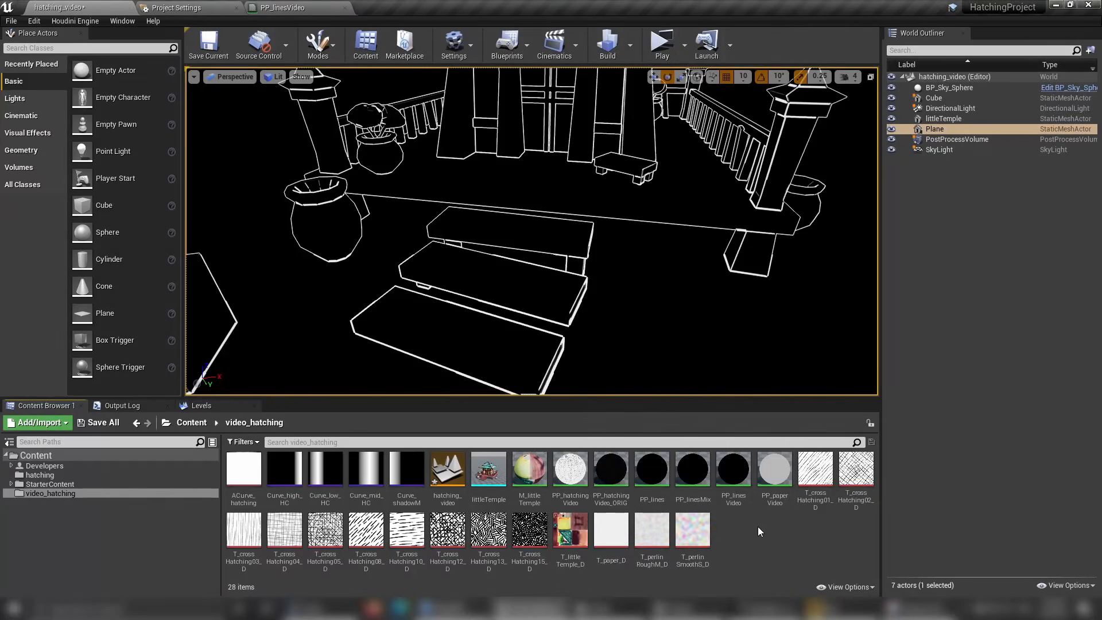
# Create a new material named PP_linesMixVideo in the video_hatching folder.
pyautogui.rightClick(726, 533)
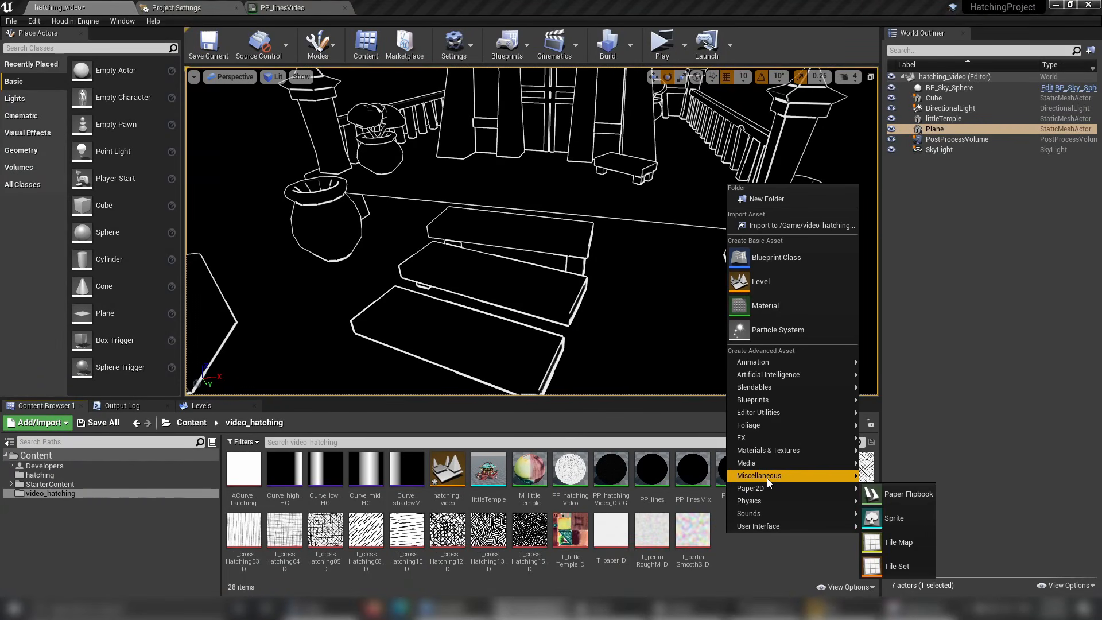
pyautogui.moveTo(767, 477)
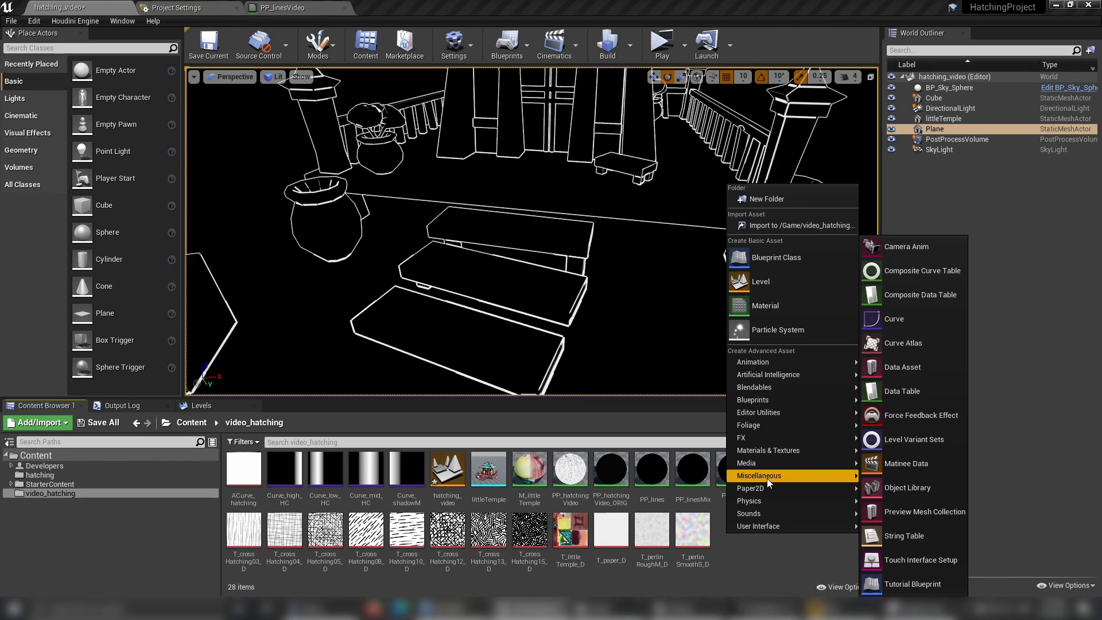
pyautogui.moveTo(768, 450)
pyautogui.click(895, 296)
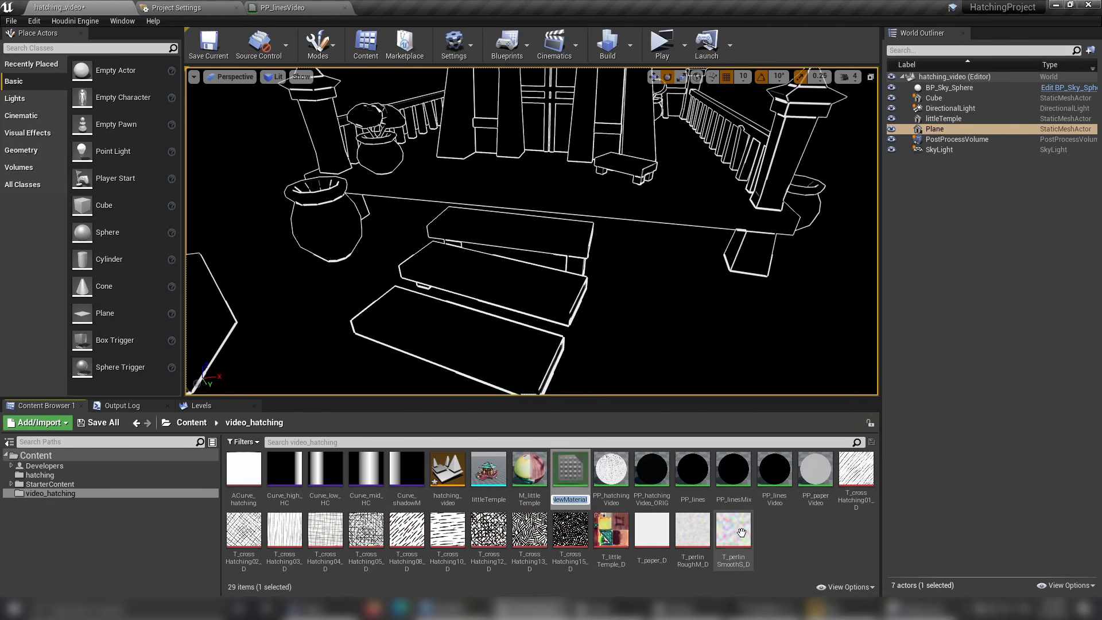
pyautogui.write('Pl')
pyautogui.write('_')
pyautogui.write('linesMix')
pyautogui.write('Video')
pyautogui.press('Return')
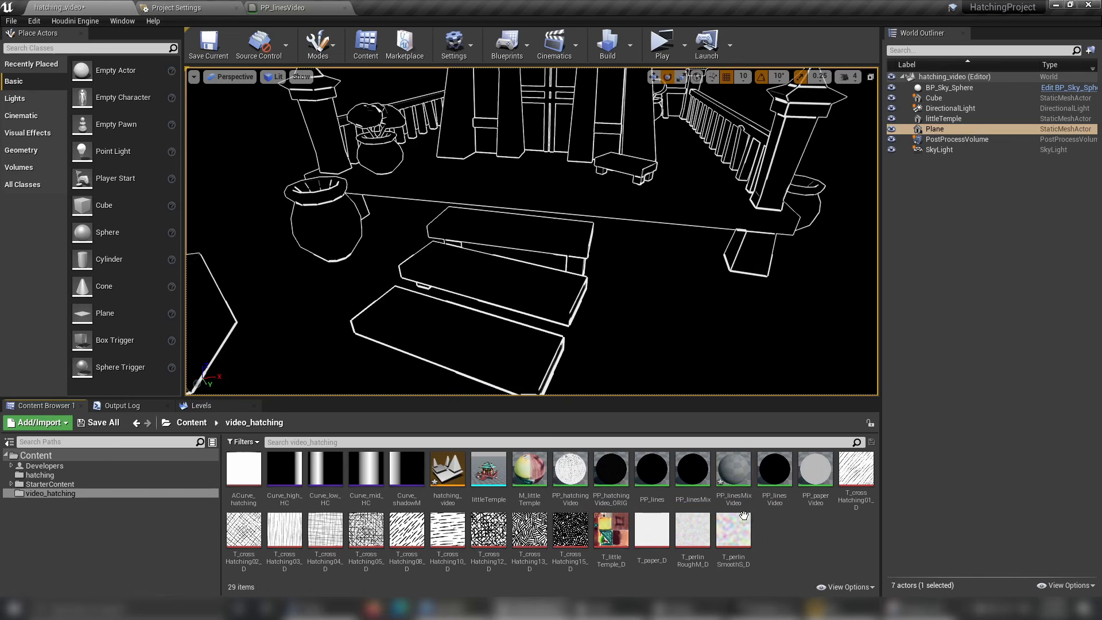
# Open PP_linesMixVideo and set its material domain to Post Process and its blendable location to Before Tonemapping.
pyautogui.doubleClick(741, 475)
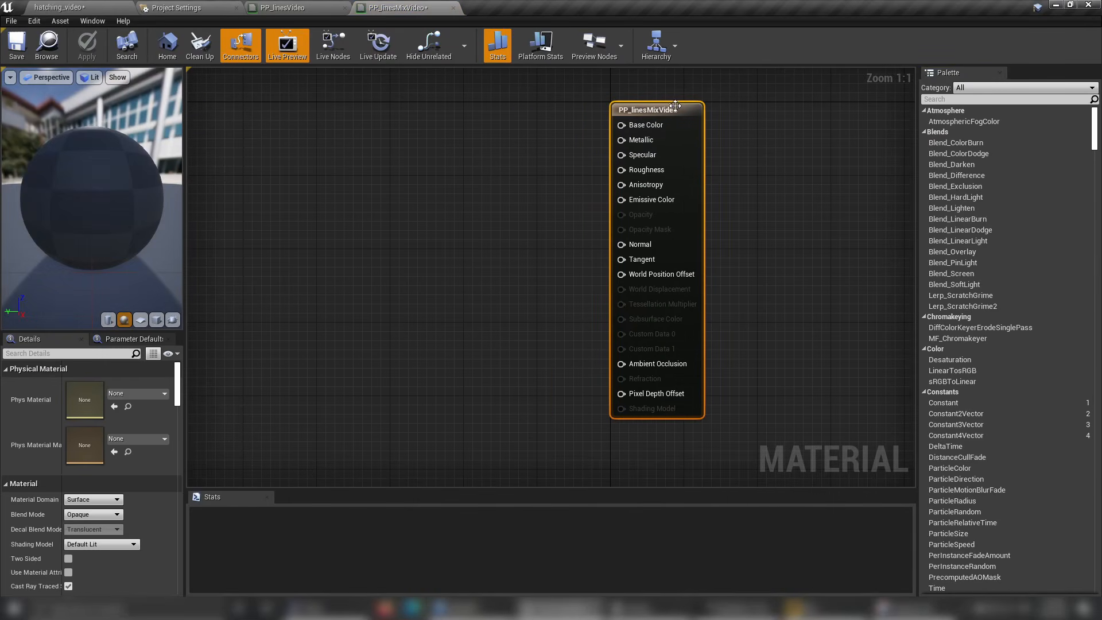
pyautogui.click(90, 500)
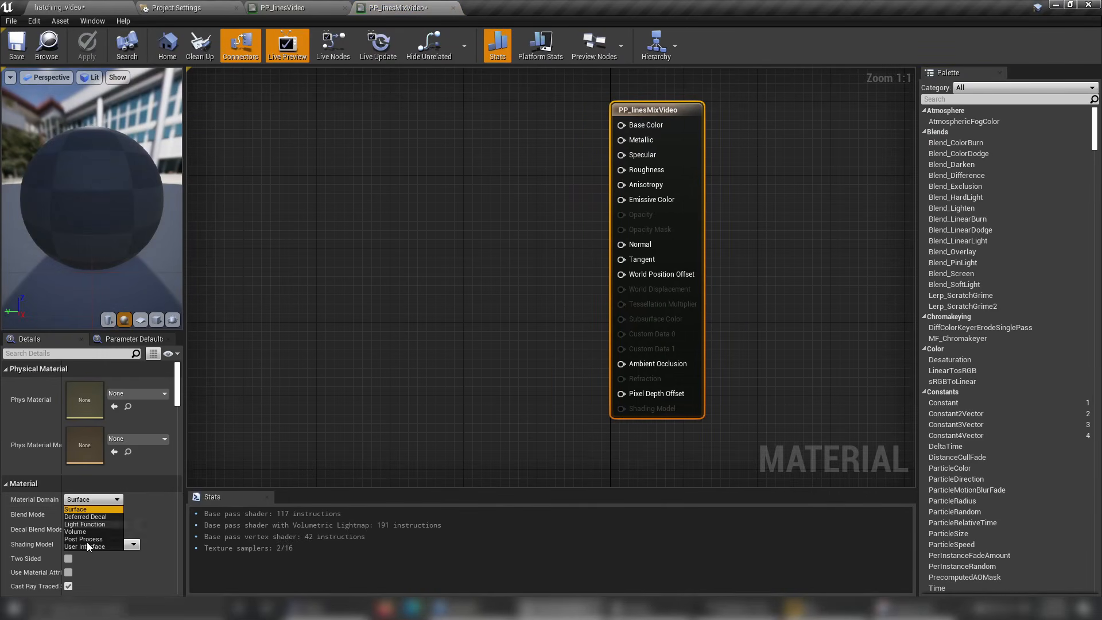
pyautogui.click(105, 535)
pyautogui.scroll(-15, 139, 511)
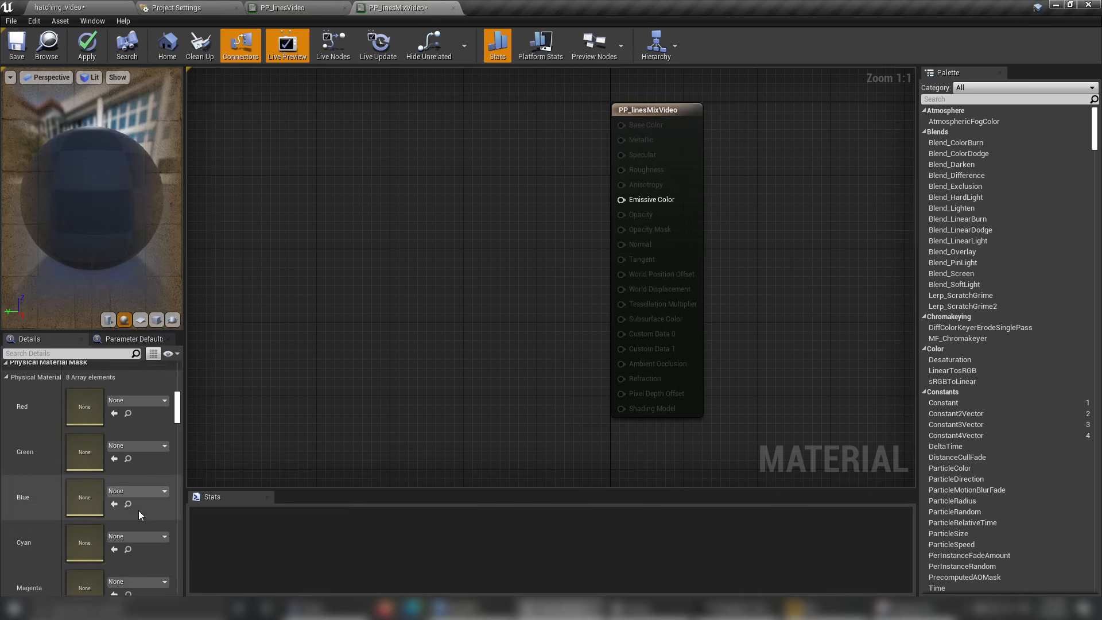
pyautogui.scroll(-10, 139, 511)
pyautogui.click(98, 440)
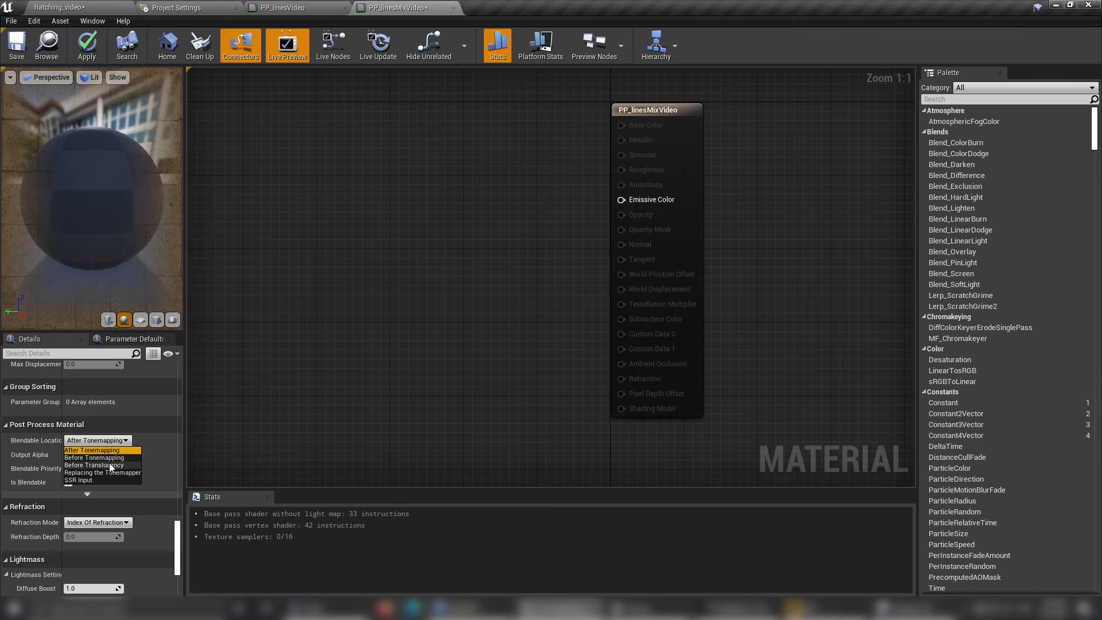
pyautogui.click(111, 457)
# Add a Texture Object node well before the material's output node and assign it the T_perlinSmoothS_D texture.
pyautogui.scroll(-3, 467, 229)
pyautogui.moveTo(467, 229); pyautogui.dragTo(620, 288, button='right')
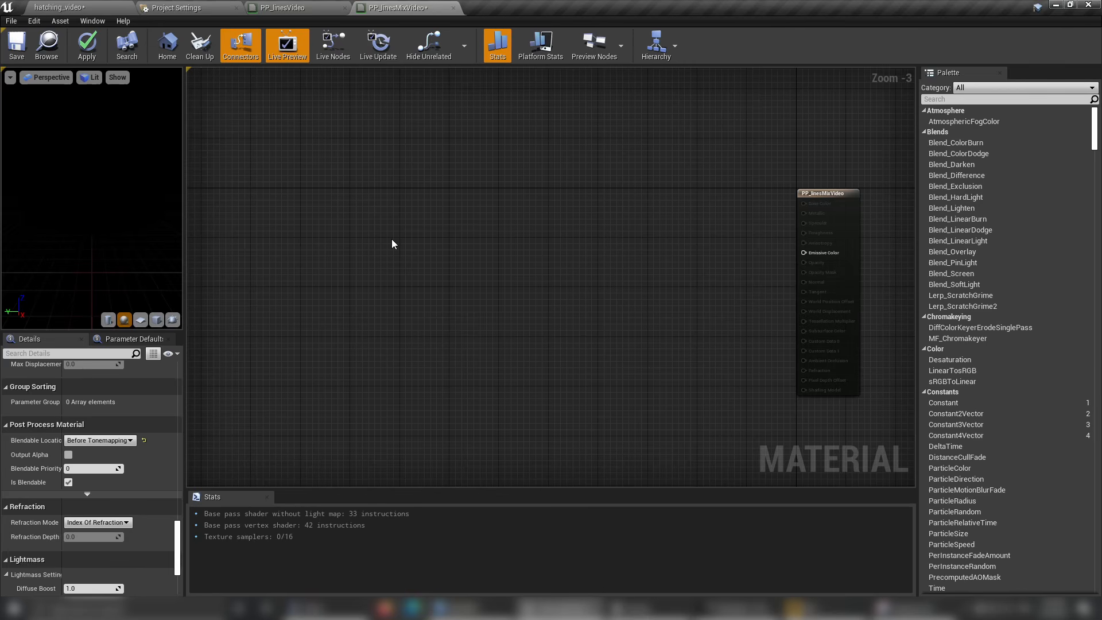
pyautogui.rightClick(360, 249)
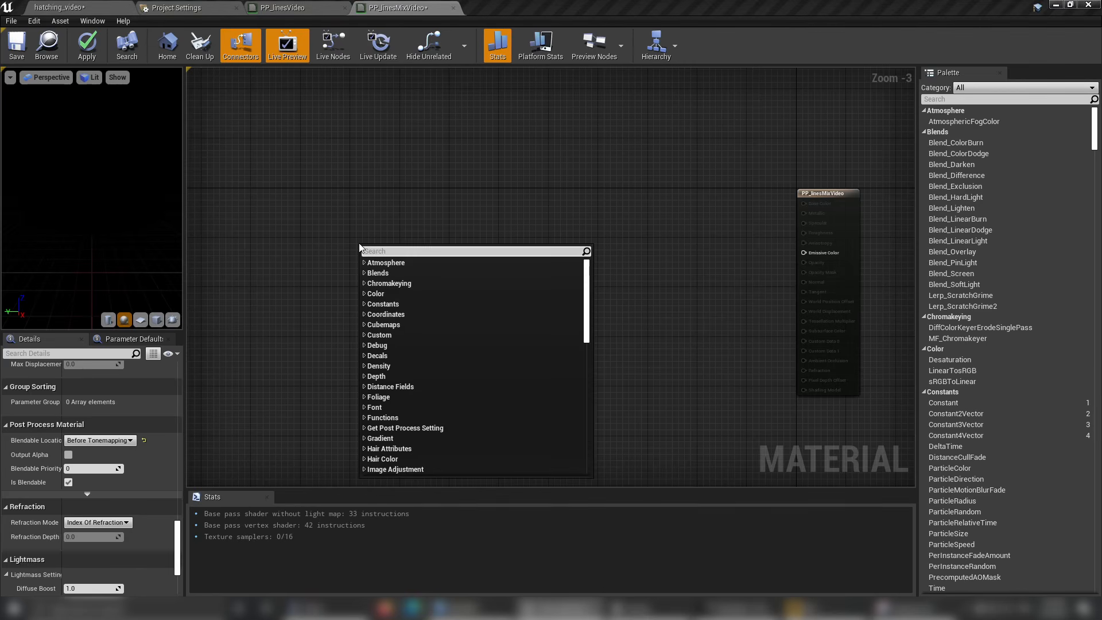
pyautogui.write('tex')
pyautogui.click(388, 341)
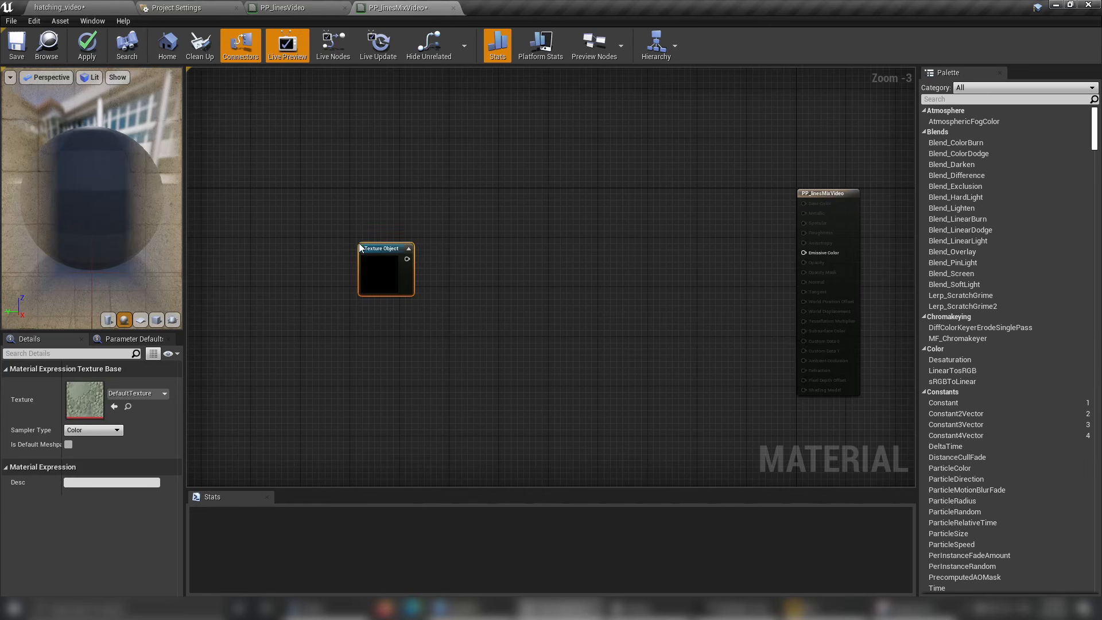
pyautogui.scroll(3, 376, 281)
pyautogui.click(142, 393)
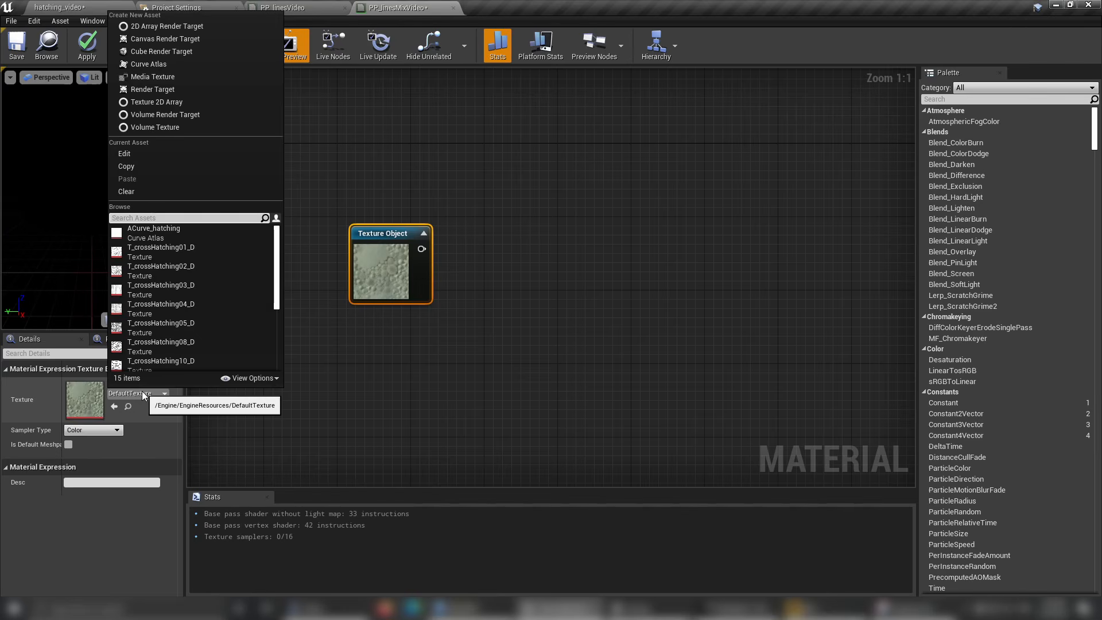
pyautogui.write('perl')
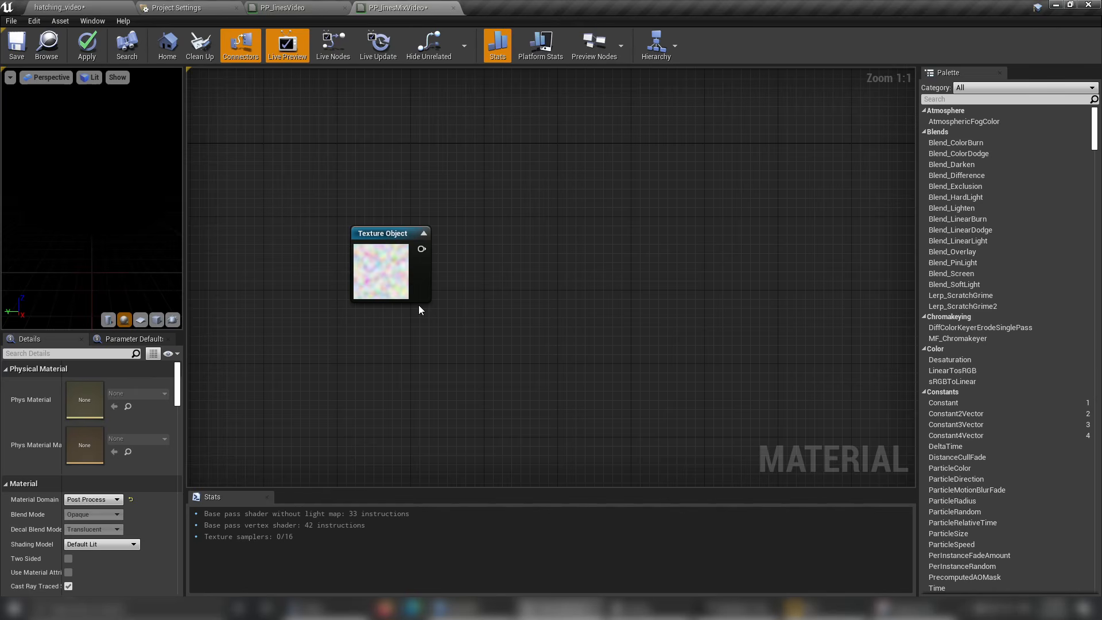
# Add a WorldAlignedTexture node beside the perlin Texture Object.
pyautogui.rightClick(451, 272)
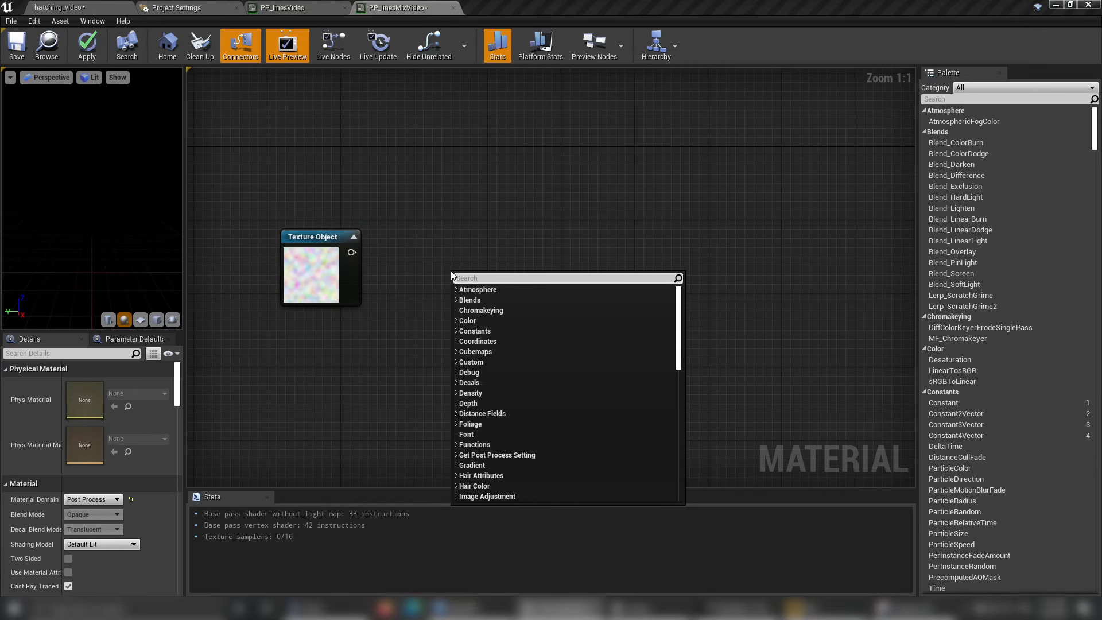
pyautogui.write('worldAli')
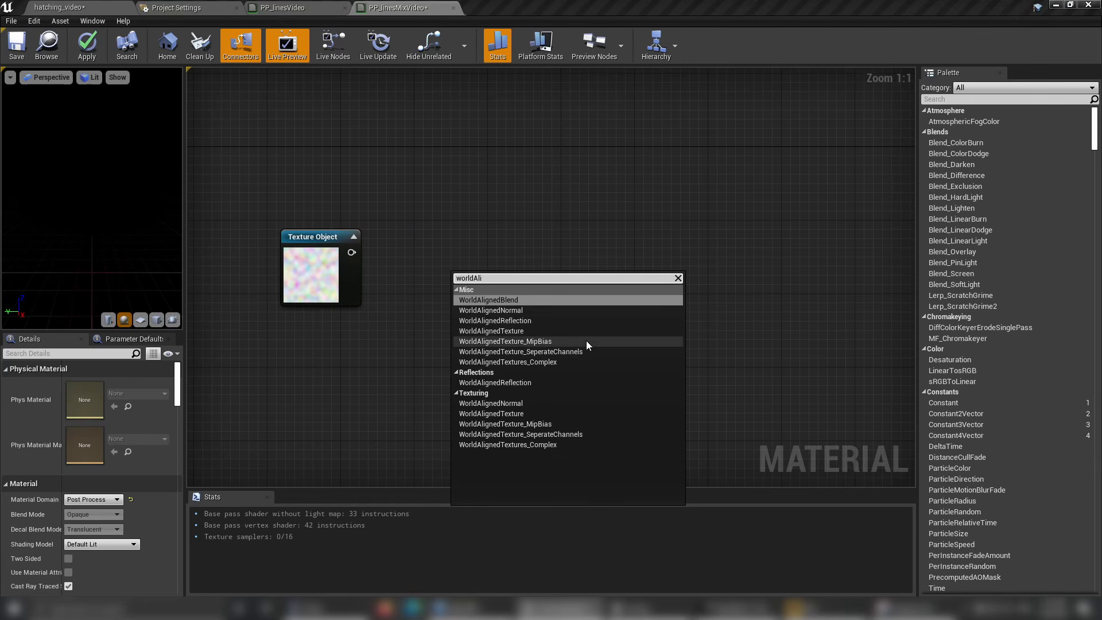
pyautogui.click(560, 335)
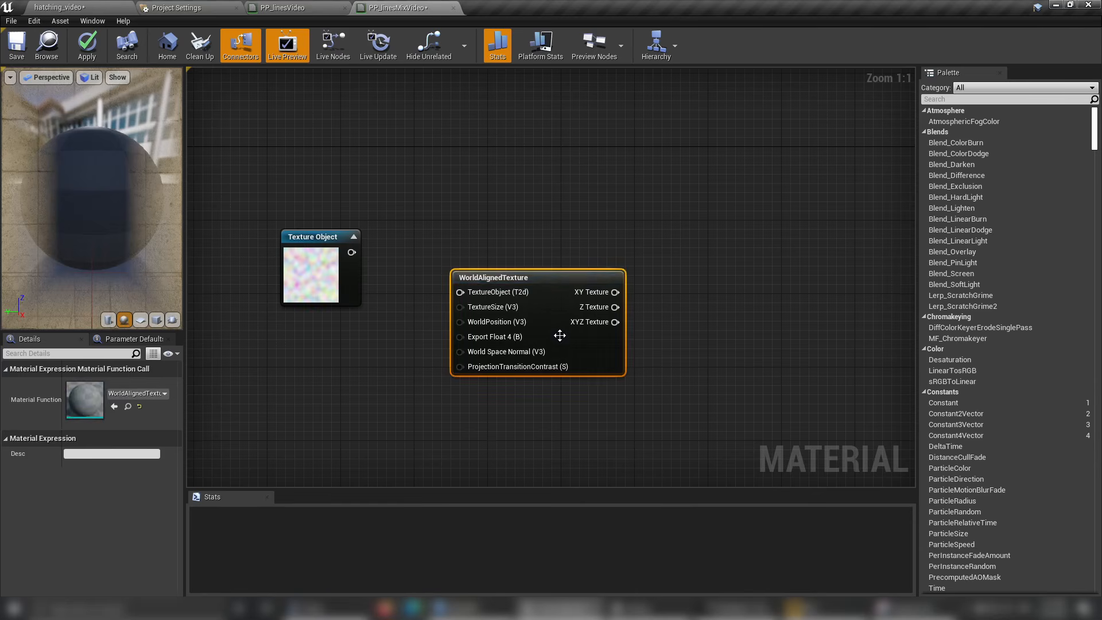
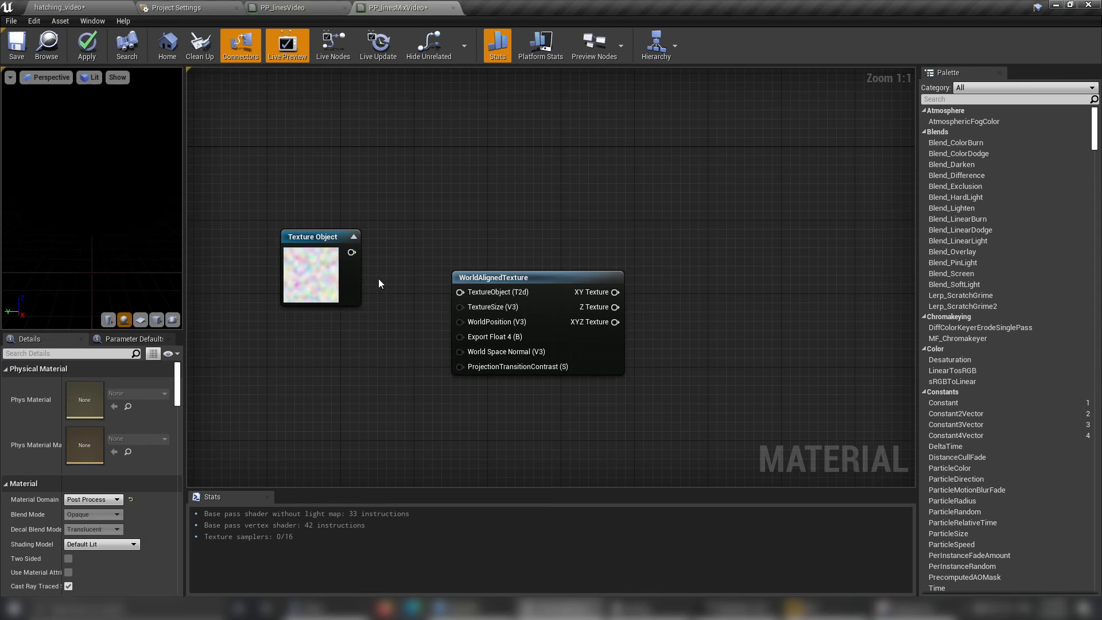
# Line up the Texture Object and WorldAlignedTexture nodes and connect the texture to the TextureObject input.
pyautogui.moveTo(312, 248); pyautogui.dragTo(362, 277)
pyautogui.moveTo(330, 265); pyautogui.dragTo(330, 275)
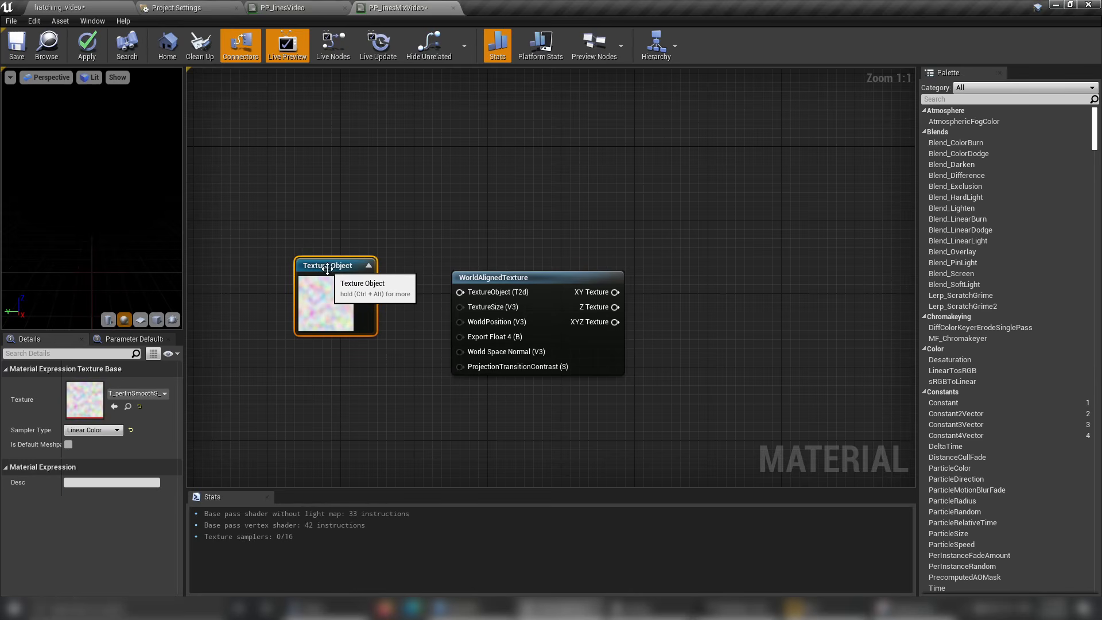
pyautogui.click(398, 339)
pyautogui.moveTo(488, 278); pyautogui.dragTo(488, 265)
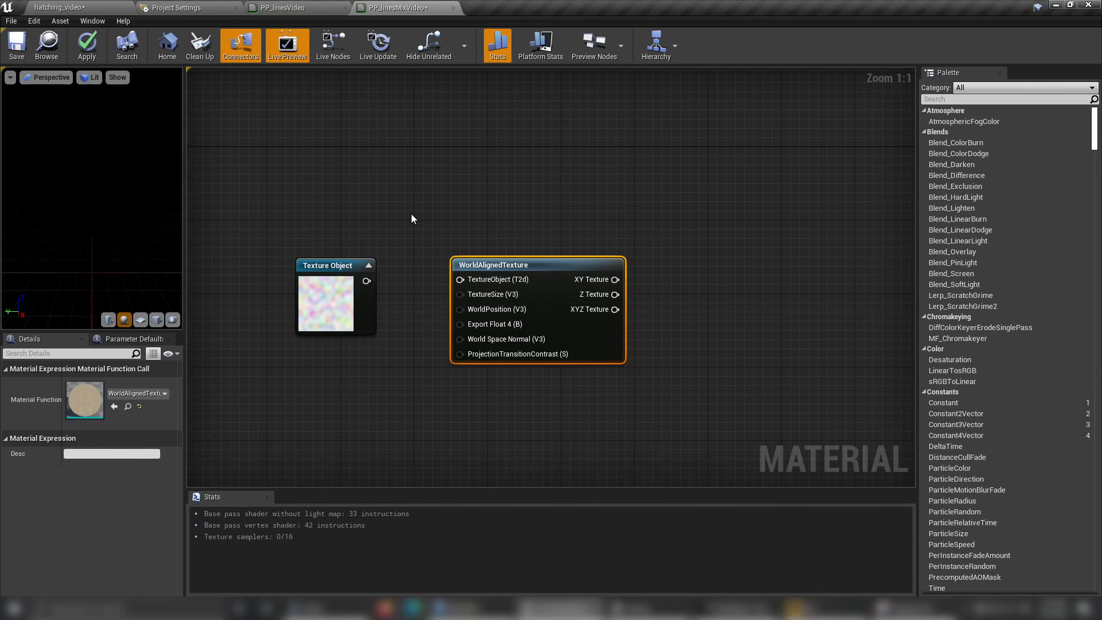
pyautogui.moveTo(540, 263)
pyautogui.mouseDown()
pyautogui.moveTo(436, 263)
pyautogui.moveTo(550, 263)
pyautogui.mouseUp()
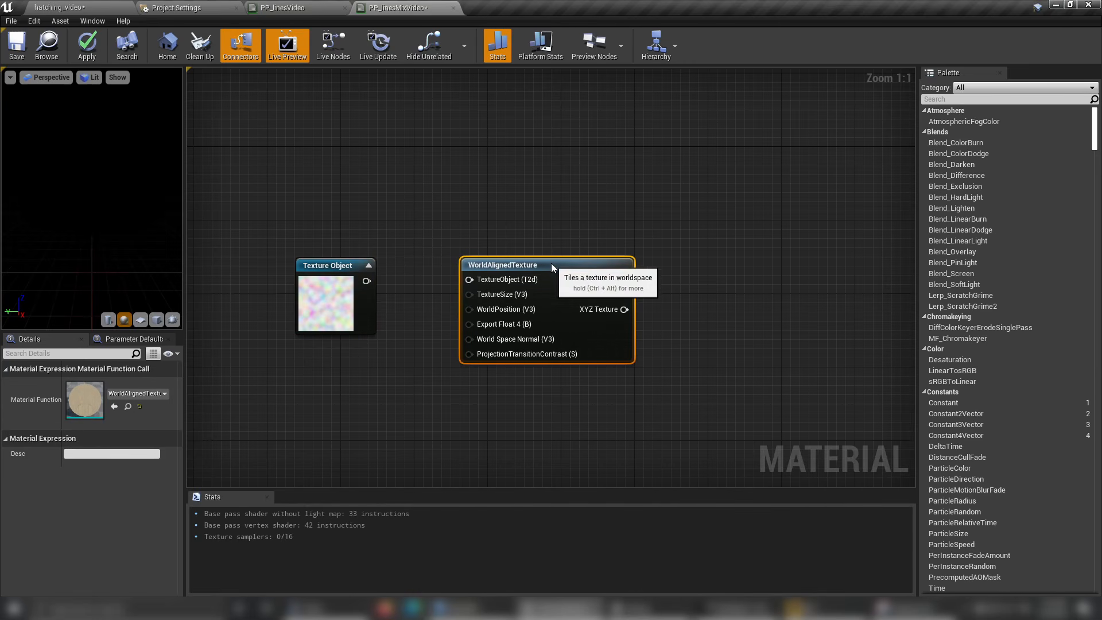
pyautogui.click(417, 269)
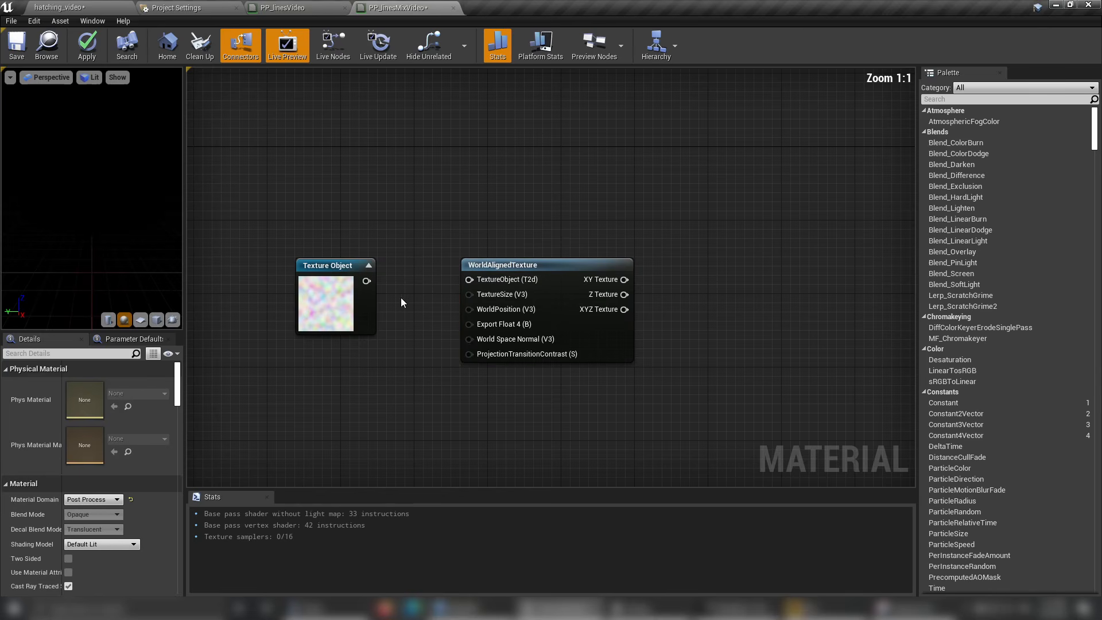
pyautogui.moveTo(367, 281); pyautogui.dragTo(469, 279)
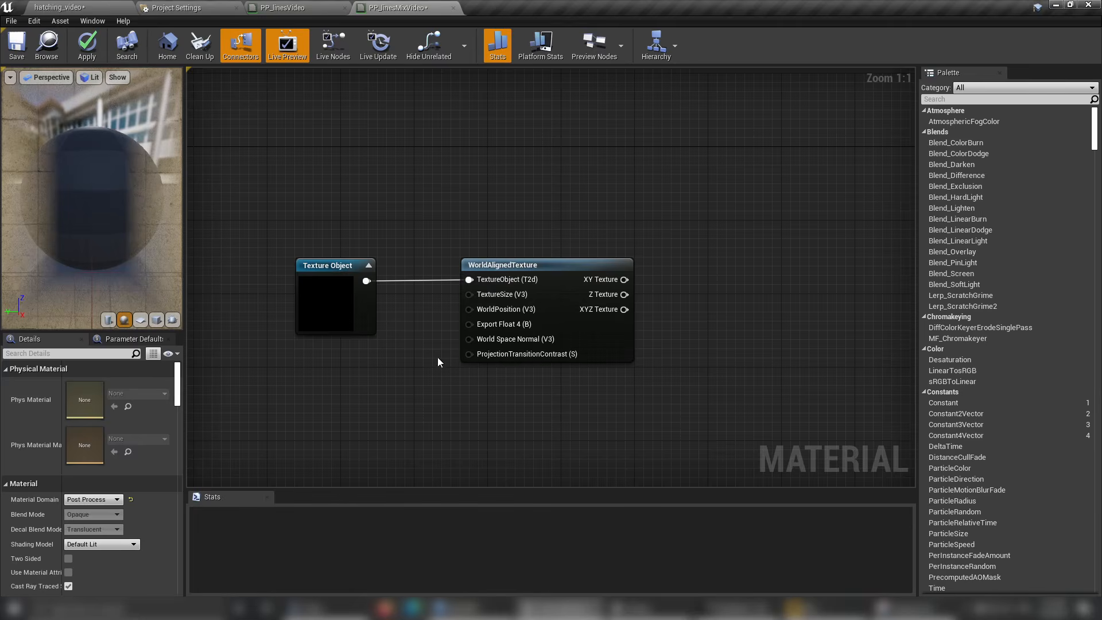
# Connect WorldAlignedTexture's XYZ Texture output to Emissive Color, save the material and check the noise on the preview sphere.
pyautogui.moveTo(709, 211); pyautogui.dragTo(556, 209, button='right')
pyautogui.scroll(-2, 557, 209)
pyautogui.scroll(2, 549, 239)
pyautogui.moveTo(478, 298); pyautogui.dragTo(815, 234)
pyautogui.click(19, 55)
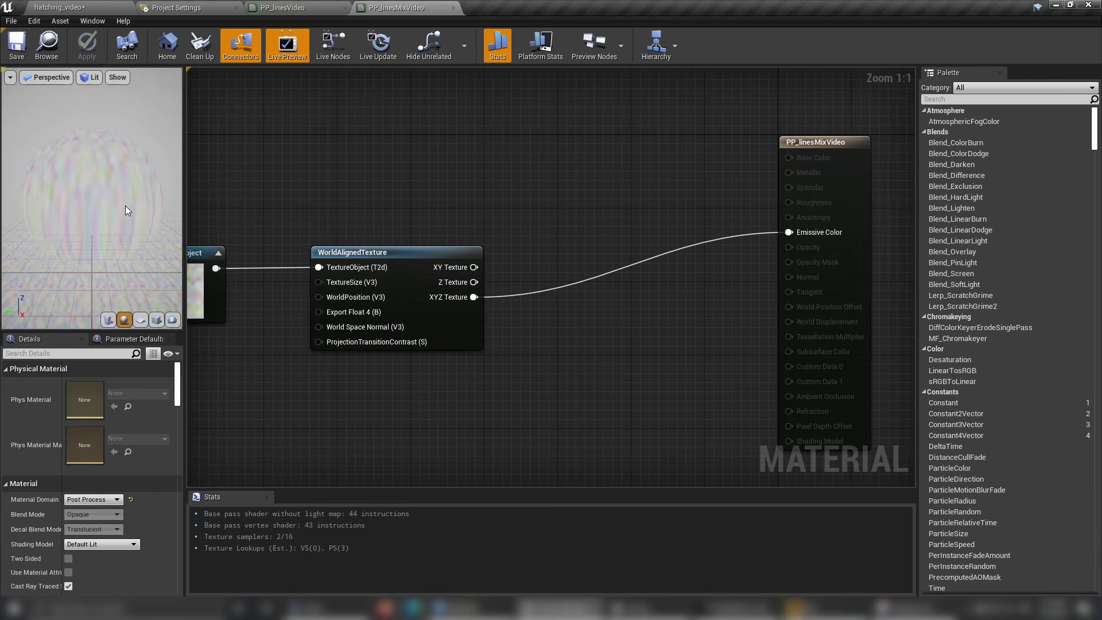
pyautogui.moveTo(125, 206)
pyautogui.mouseDown()
pyautogui.moveTo(179, 253)
pyautogui.moveTo(247, 201)
pyautogui.moveTo(207, 236)
pyautogui.mouseUp()
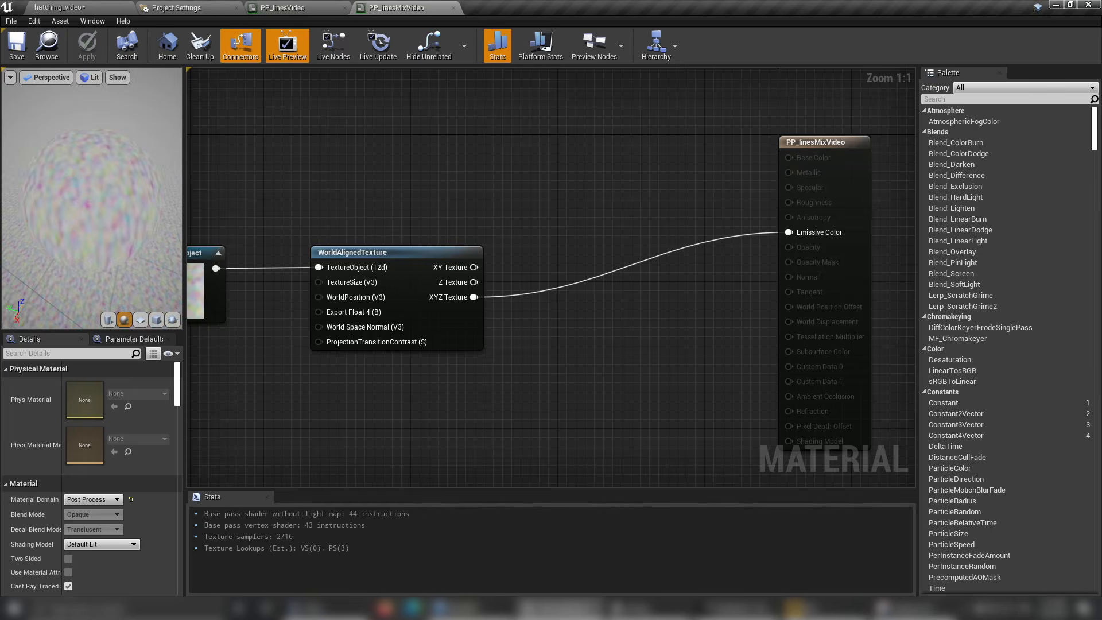
# Add a second post process materials array element to the level's PostProcessVolume and move it above PP_linesVideo.
pyautogui.click(80, 11)
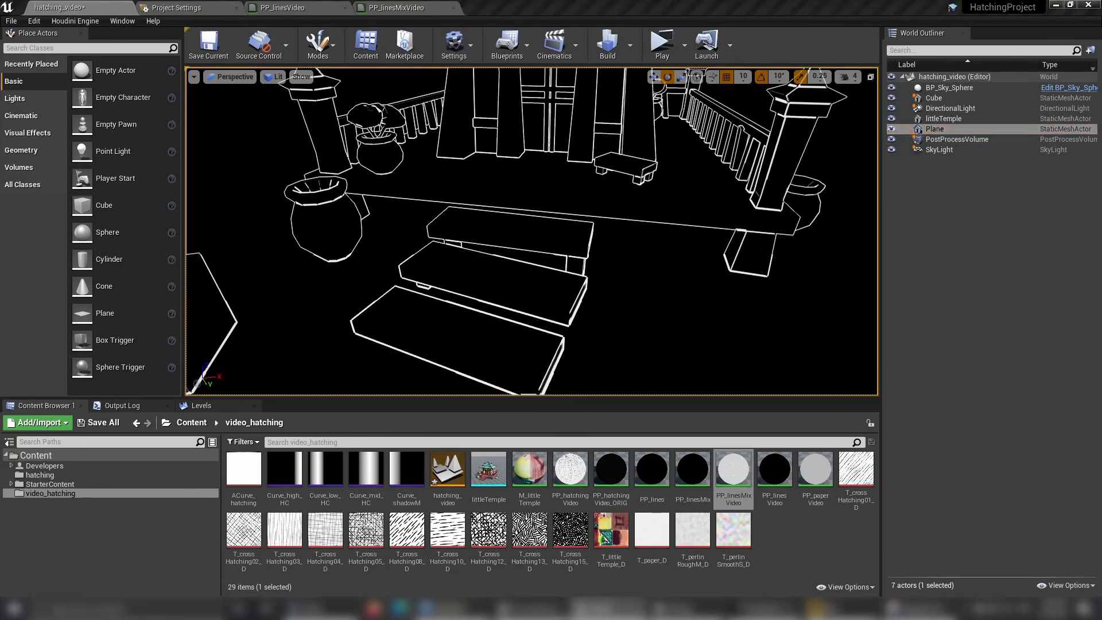
pyautogui.click(970, 141)
pyautogui.click(612, 609)
pyautogui.scroll(-10, 821, 324)
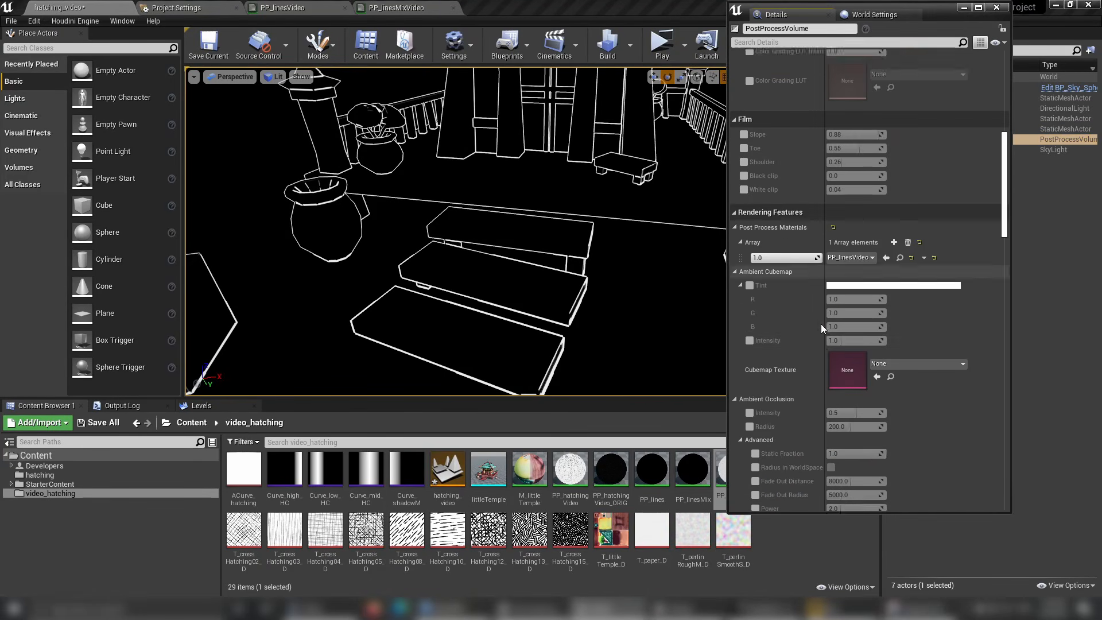
pyautogui.click(894, 223)
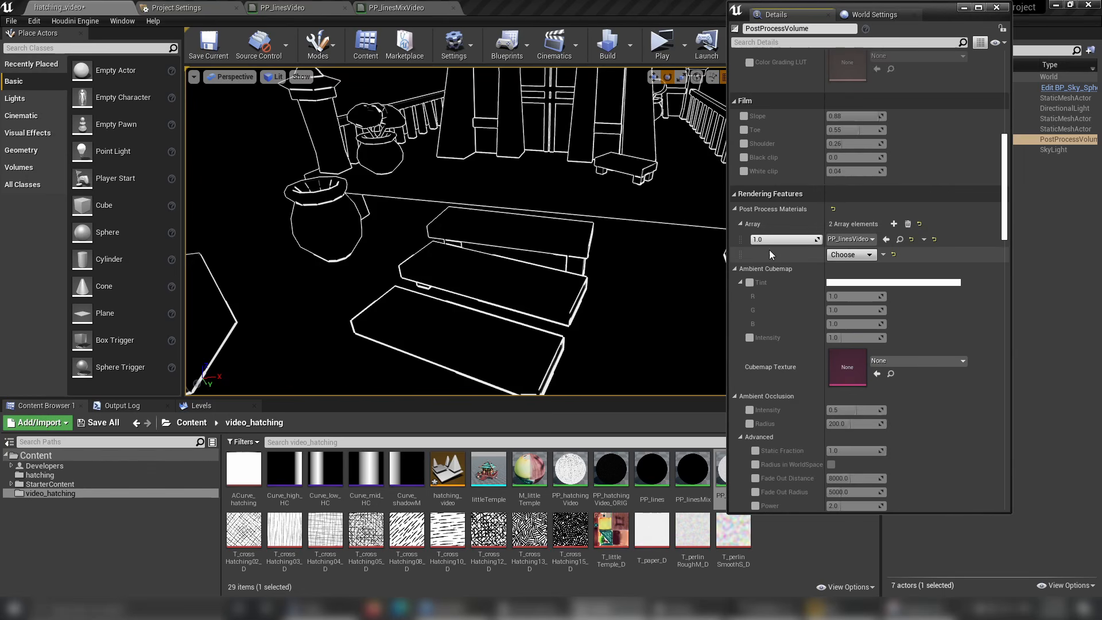
pyautogui.moveTo(742, 258); pyautogui.dragTo(740, 234)
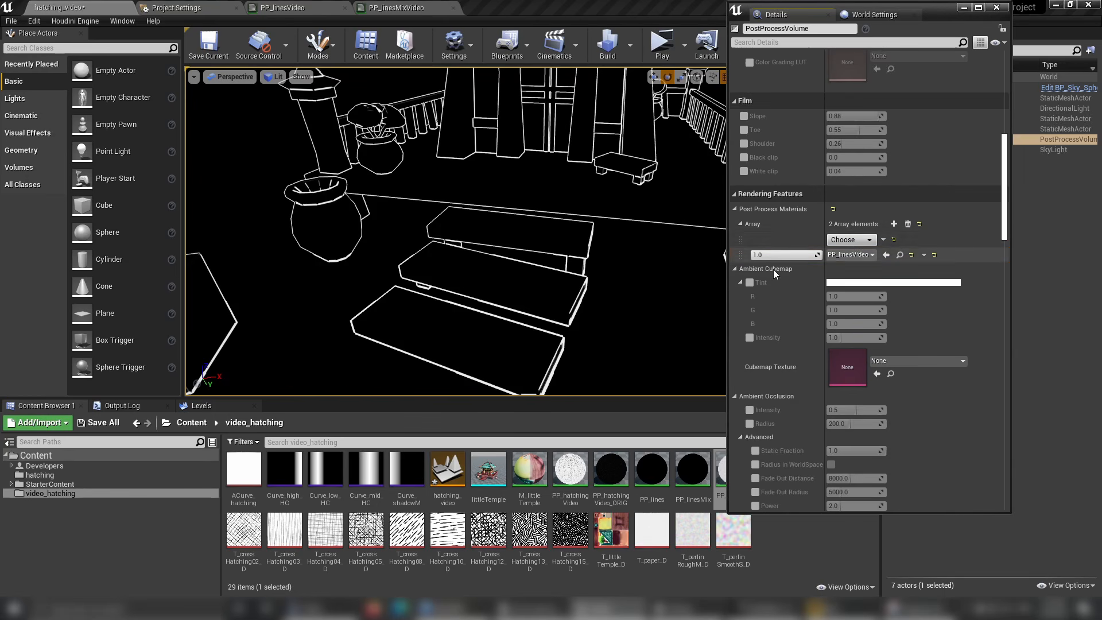
# Make the empty first array element an asset reference, assign PP_linesMixVideo to it and save the level.
pyautogui.click(853, 246)
pyautogui.click(860, 256)
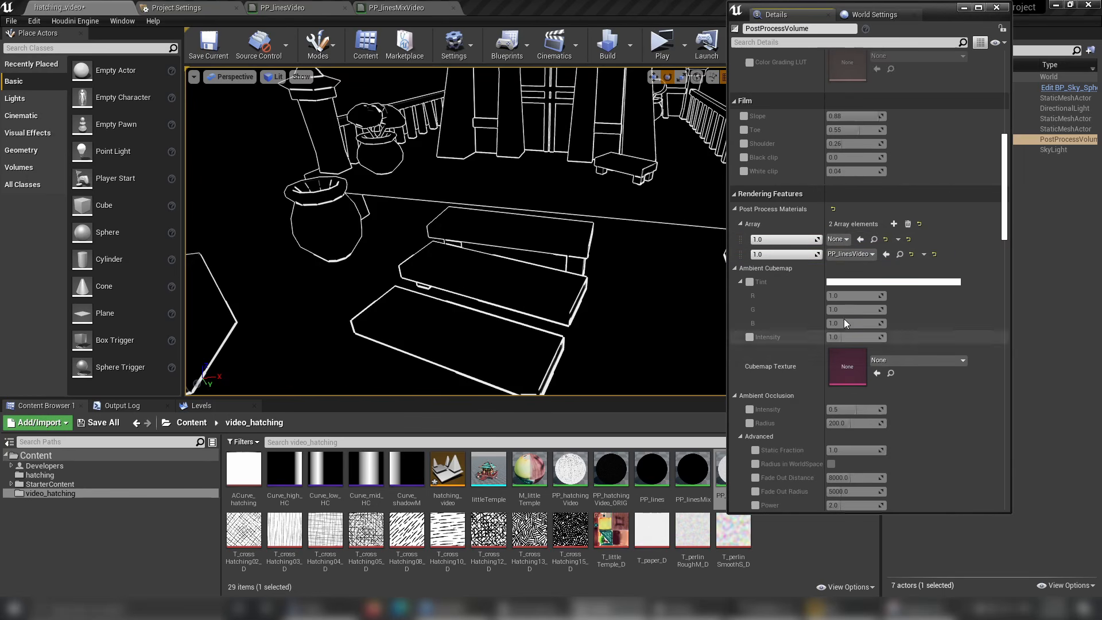
pyautogui.click(845, 239)
pyautogui.click(927, 476)
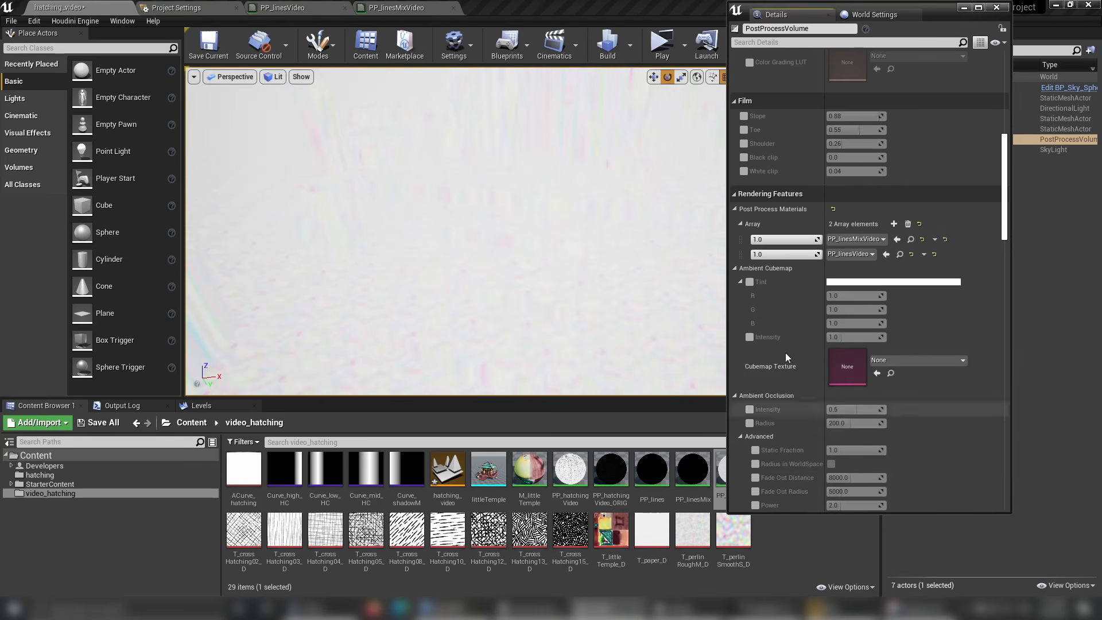
pyautogui.click(209, 43)
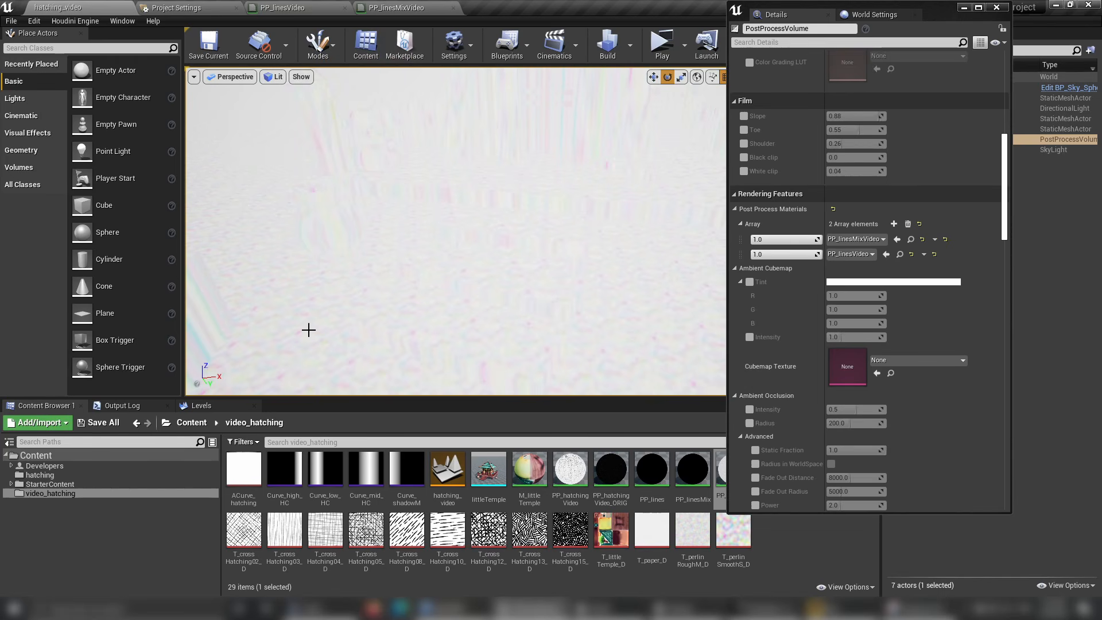
# Return to PP_linesMixVideo and add a Constant node with the value 200 below the Texture Object.
pyautogui.click(396, 7)
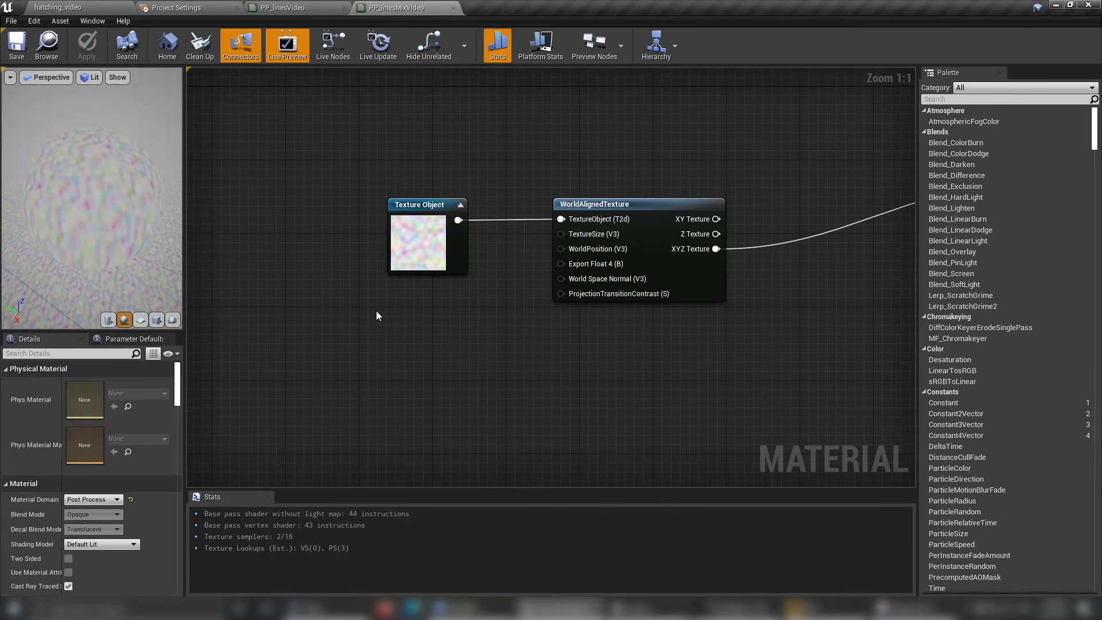
pyautogui.click(377, 315)
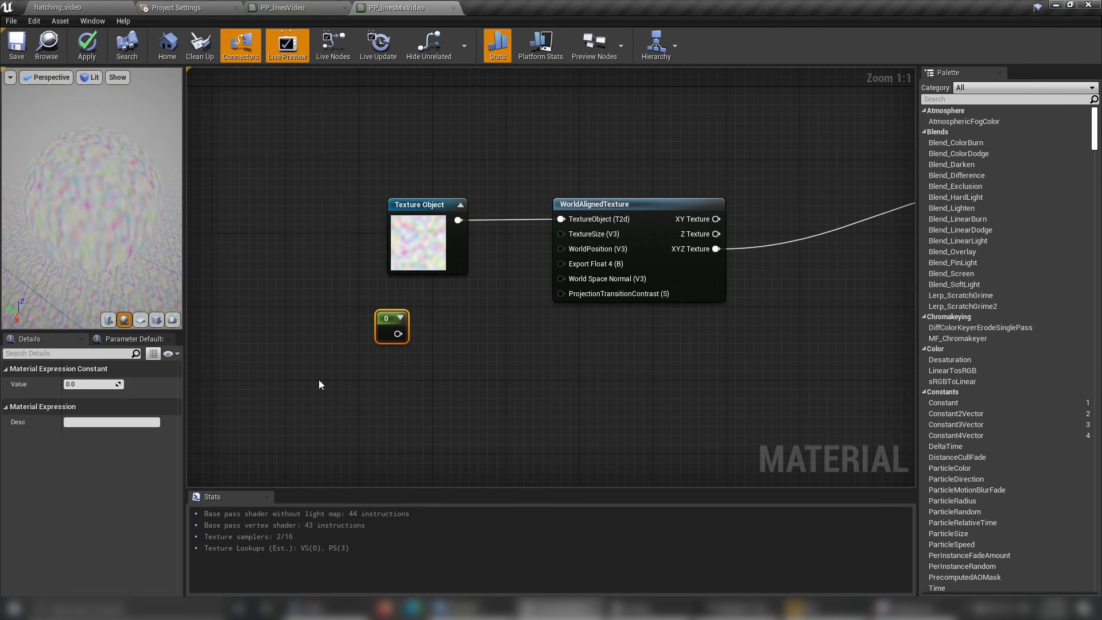
pyautogui.click(91, 384)
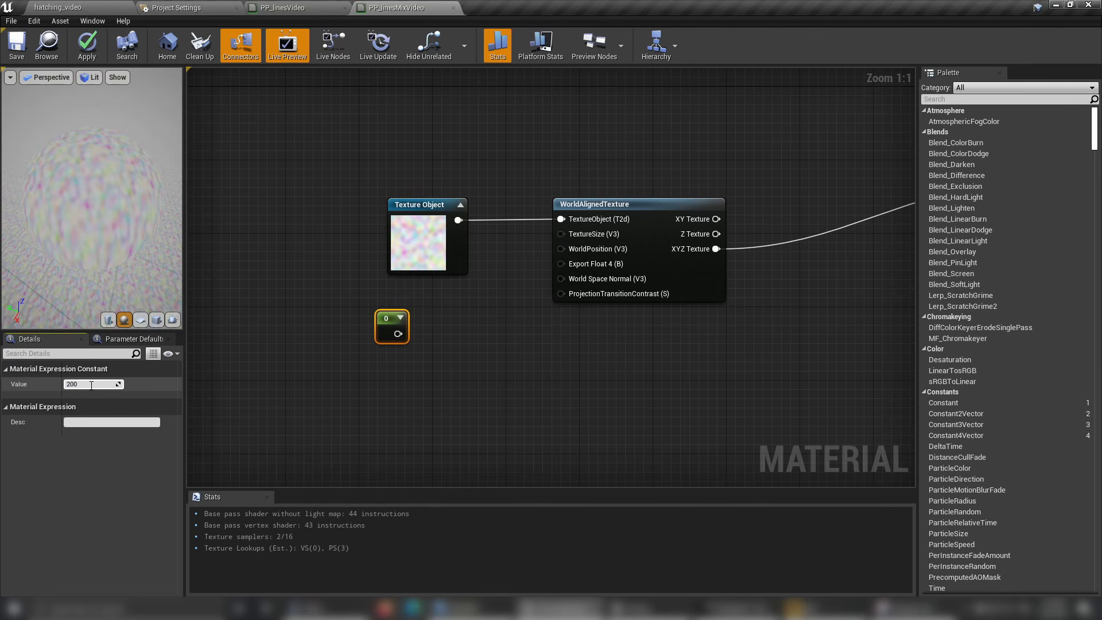
pyautogui.write('200')
pyautogui.press('Return')
# Add a MakeFloat3 node and feed the 200 constant into its X, Y and Z inputs.
pyautogui.moveTo(394, 339)
pyautogui.mouseDown()
pyautogui.moveTo(345, 335)
pyautogui.moveTo(388, 331)
pyautogui.mouseUp()
pyautogui.write('make')
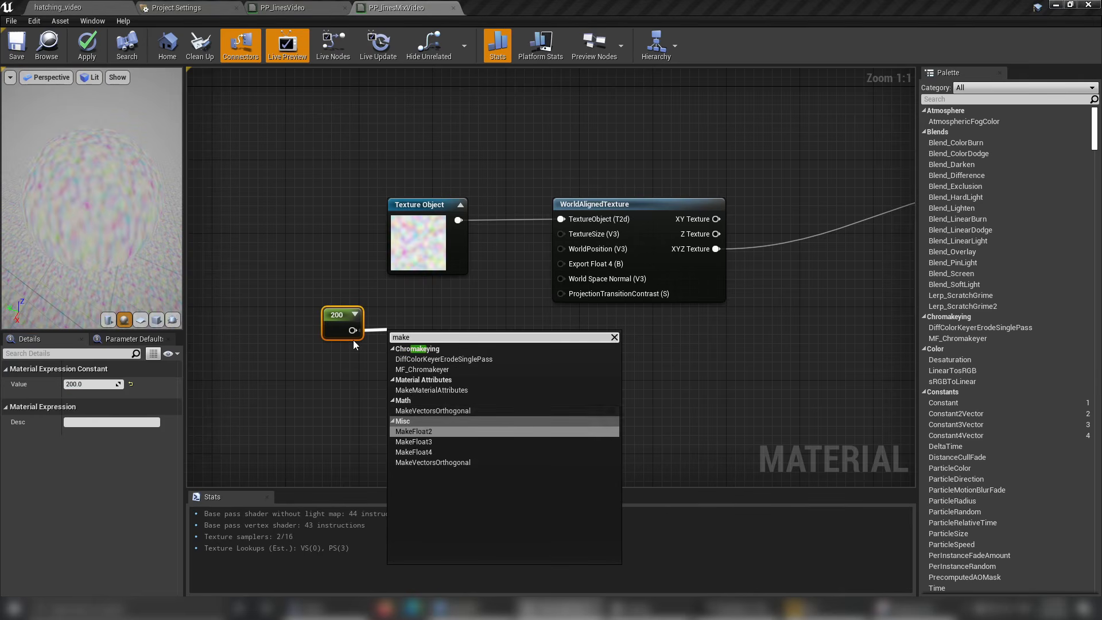
pyautogui.click(430, 442)
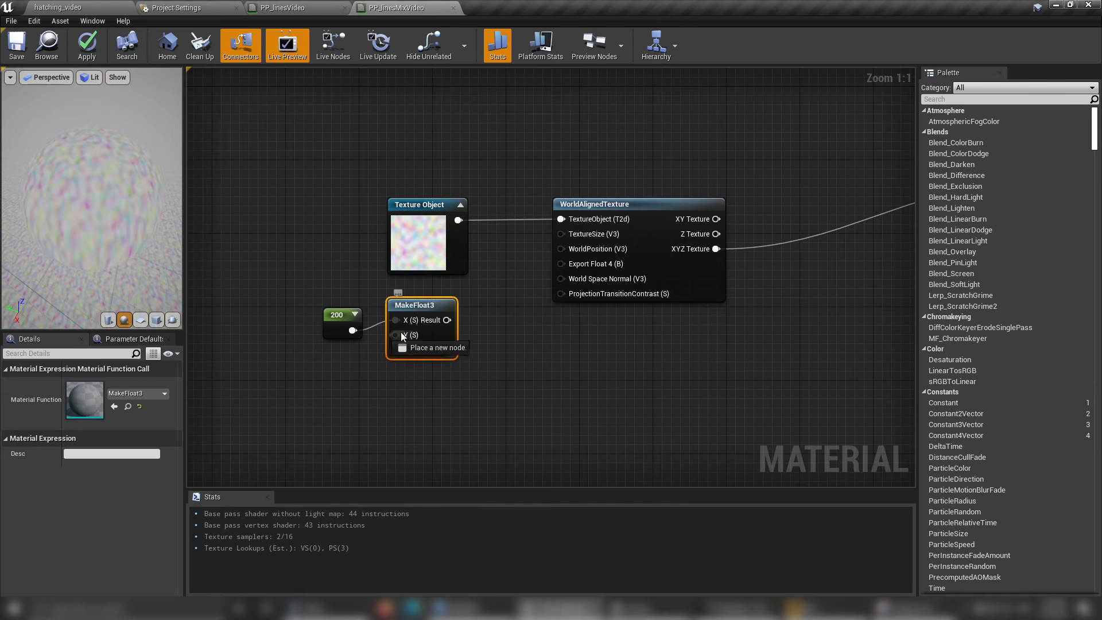
pyautogui.moveTo(401, 332); pyautogui.dragTo(354, 331)
# Position the MakeFloat3 node beside the constant, connect its Result to WorldAlignedTexture's TextureSize input and save the material.
pyautogui.moveTo(438, 321); pyautogui.dragTo(527, 322)
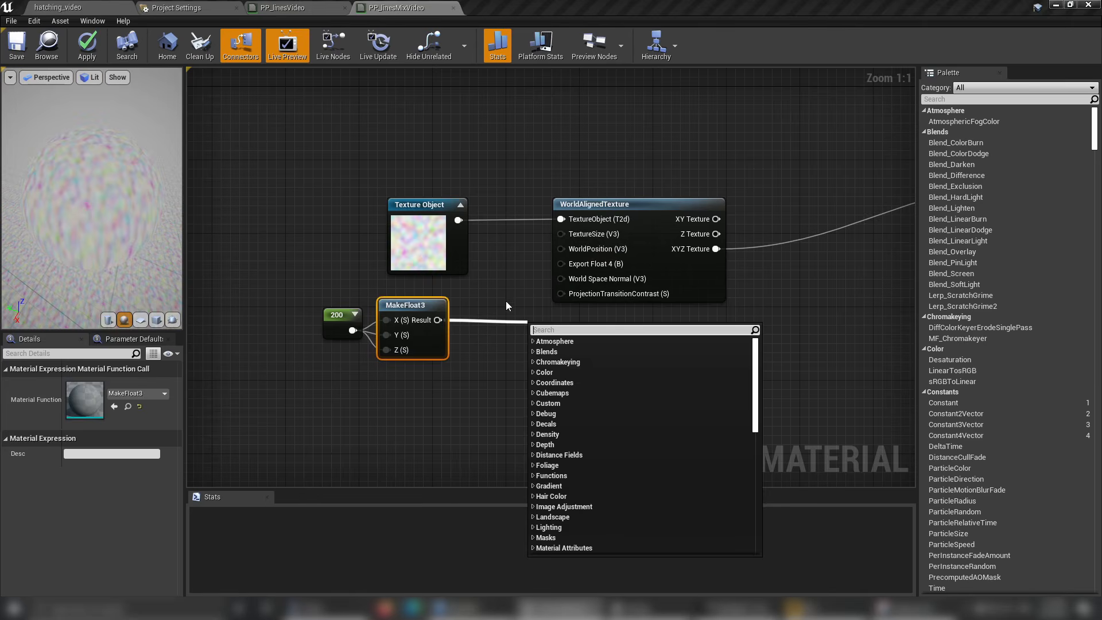
pyautogui.click(506, 305)
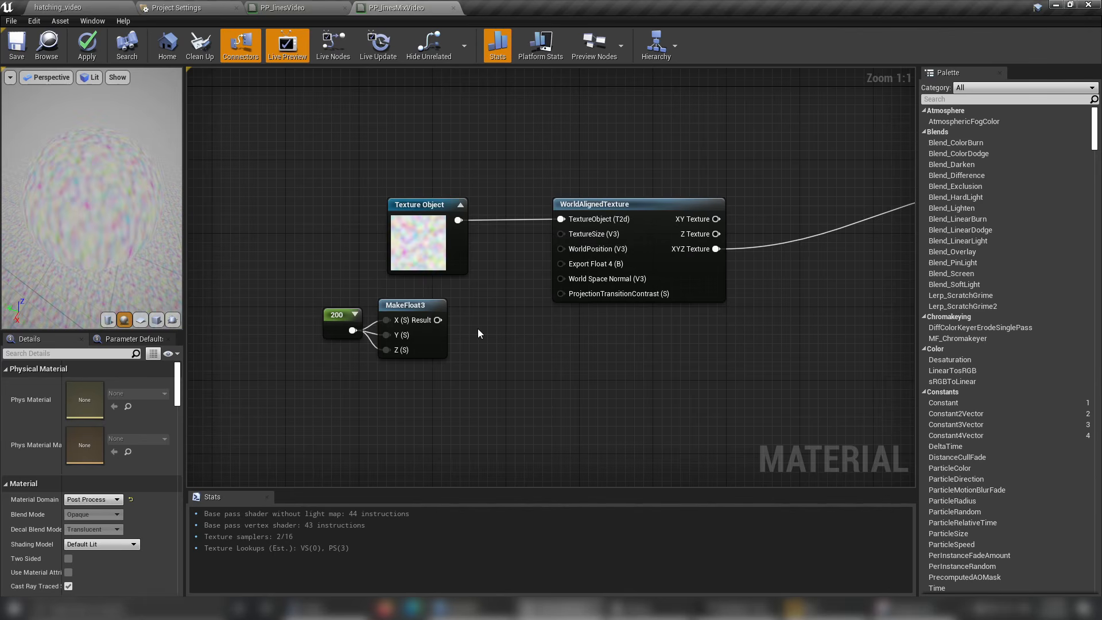
pyautogui.click(424, 308)
pyautogui.moveTo(424, 308); pyautogui.dragTo(421, 317)
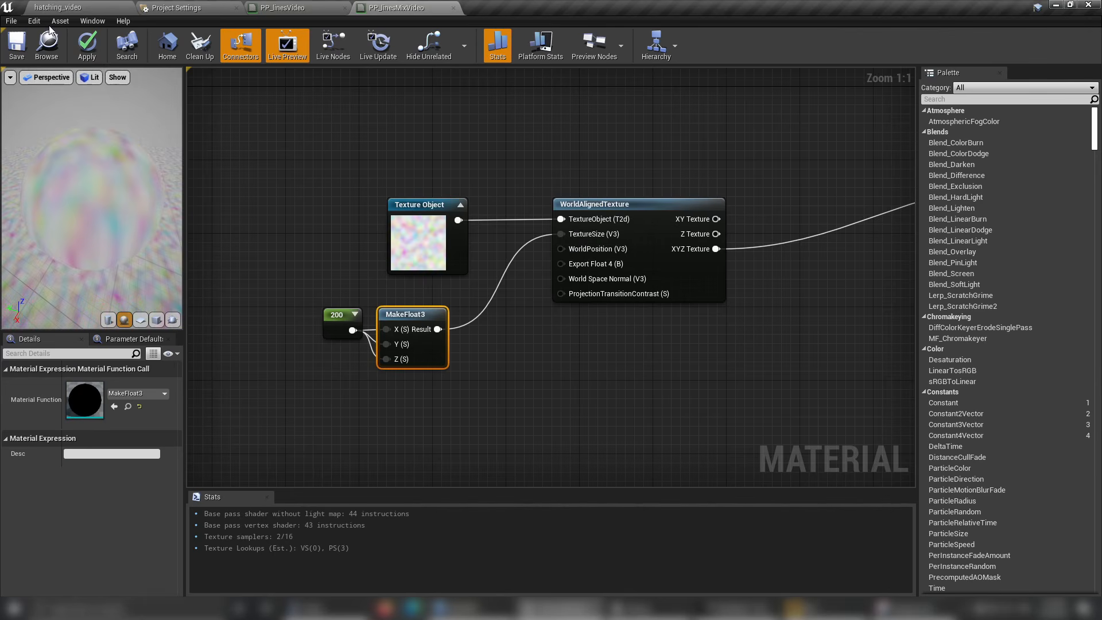
pyautogui.click(17, 45)
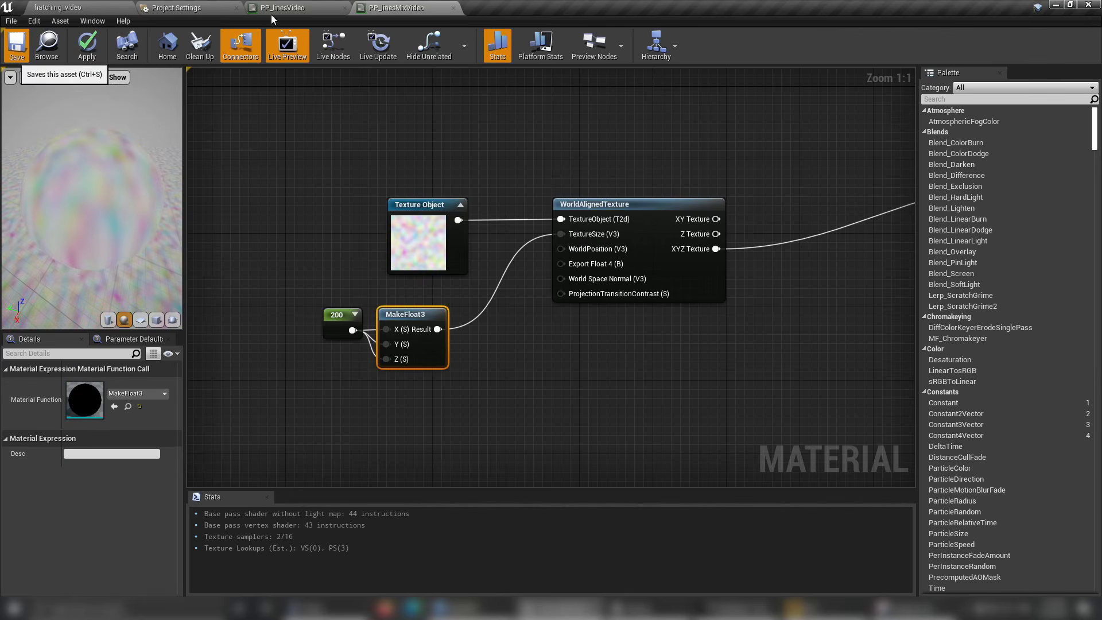
# Examine the scale of the world-aligned noise on the scene in the level viewport.
pyautogui.click(60, 8)
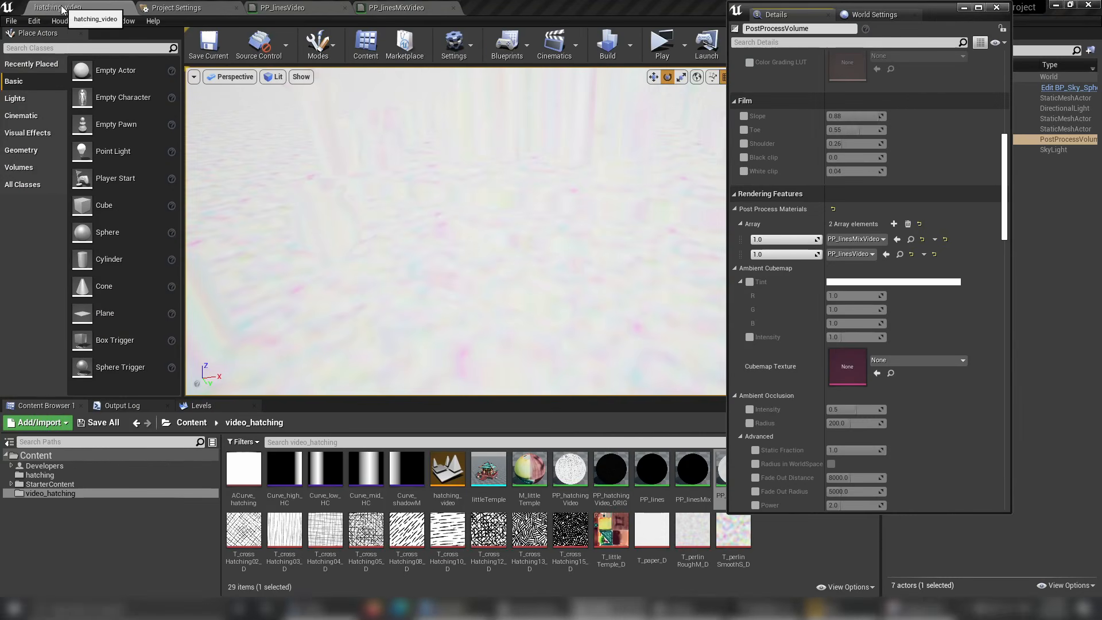
pyautogui.moveTo(394, 202); pyautogui.dragTo(450, 233, button='right')
pyautogui.scroll(-6, 394, 201)
pyautogui.scroll(1, 454, 235)
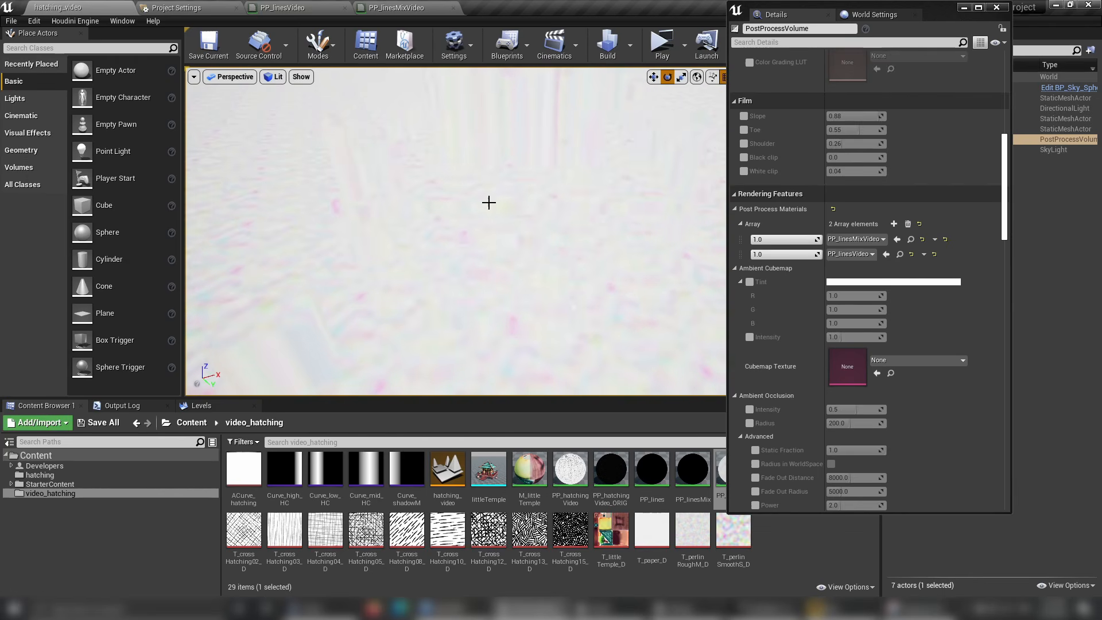
pyautogui.moveTo(384, 274)
pyautogui.mouseDown(button='right')
pyautogui.moveTo(401, 265)
pyautogui.moveTo(384, 270)
pyautogui.mouseUp(button='right')
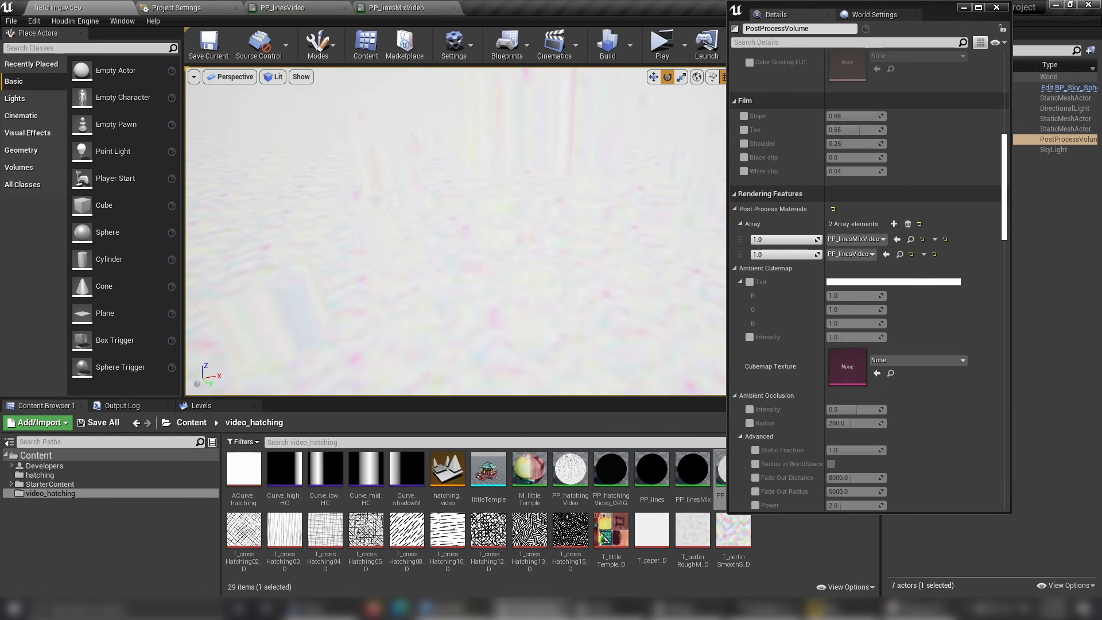
# Return to PP_linesMixVideo and add a SceneTexture node above the WorldAlignedTexture node.
pyautogui.click(396, 7)
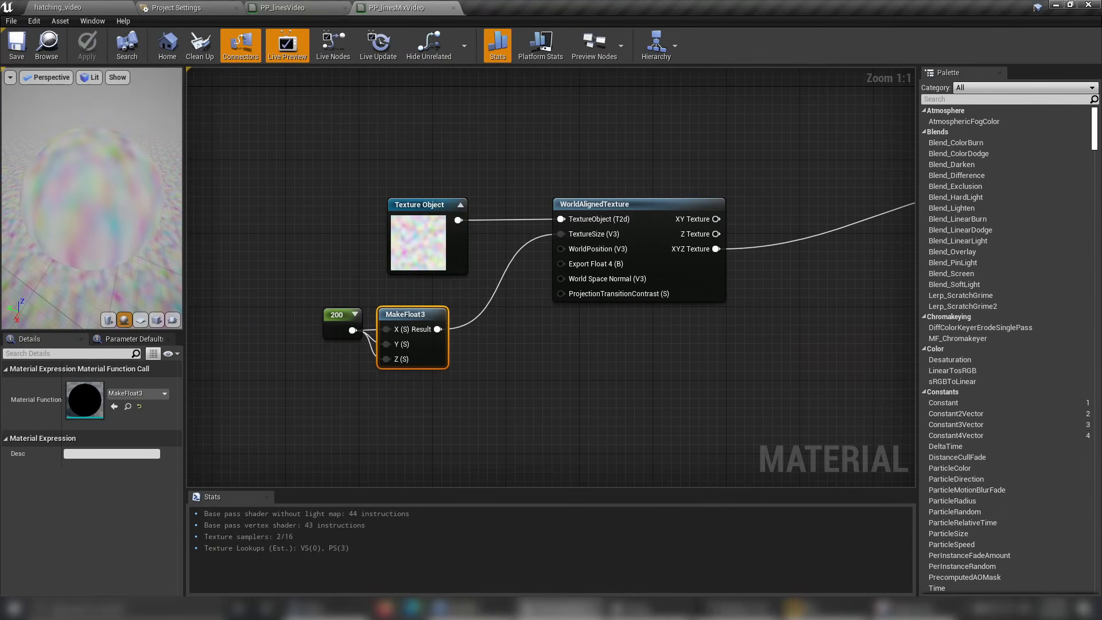
pyautogui.scroll(-2, 529, 294)
pyautogui.moveTo(734, 126); pyautogui.dragTo(788, 167)
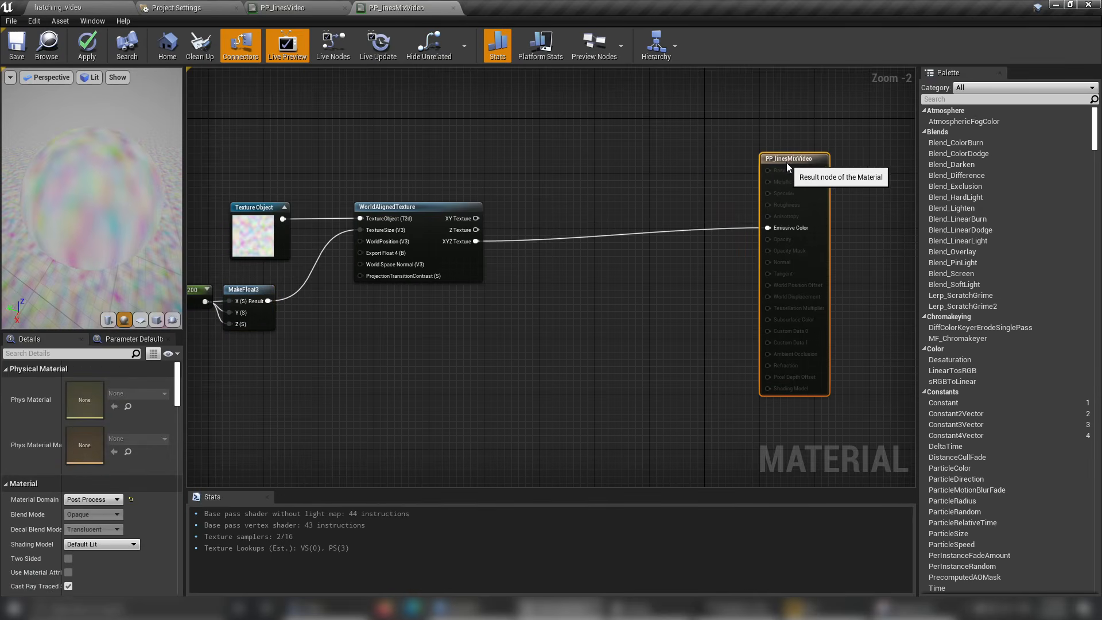
pyautogui.moveTo(581, 172); pyautogui.dragTo(457, 229, button='right')
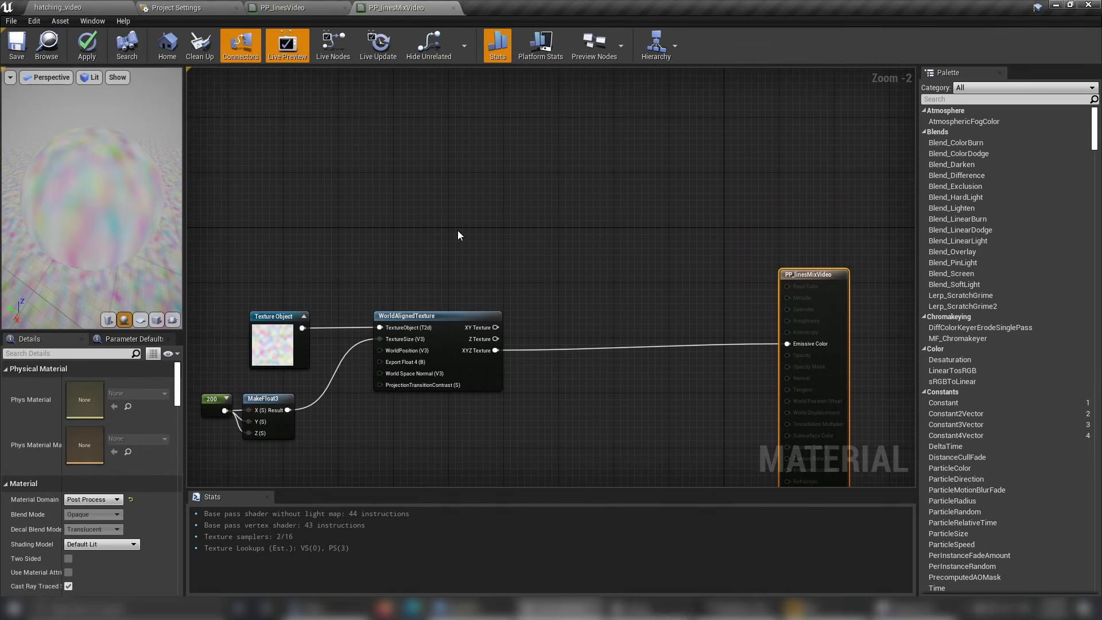
pyautogui.rightClick(458, 230)
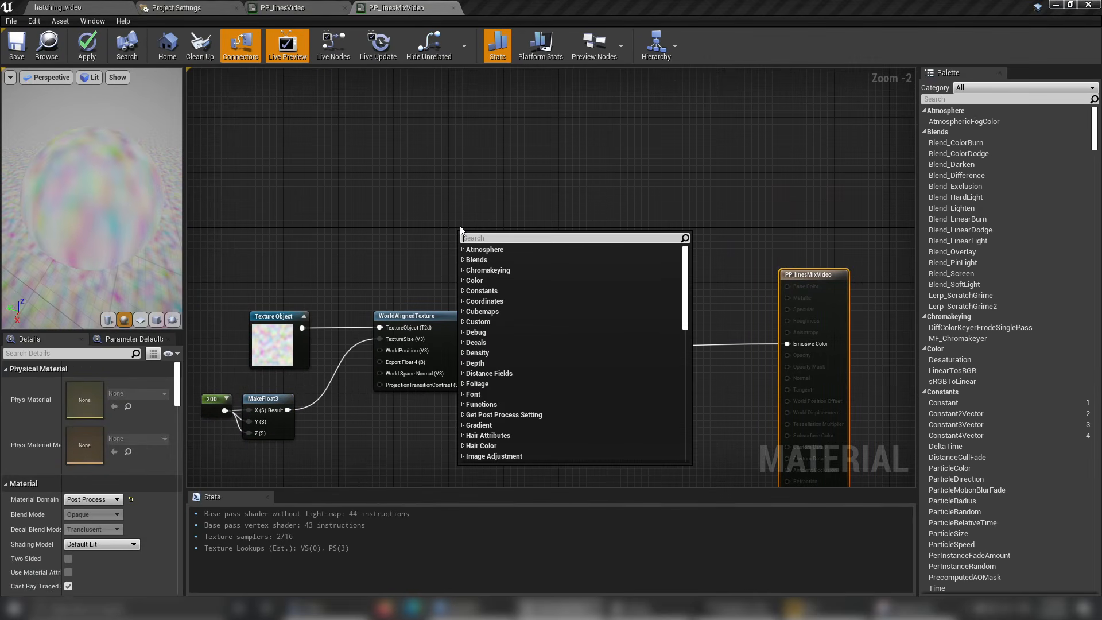
pyautogui.write('scen')
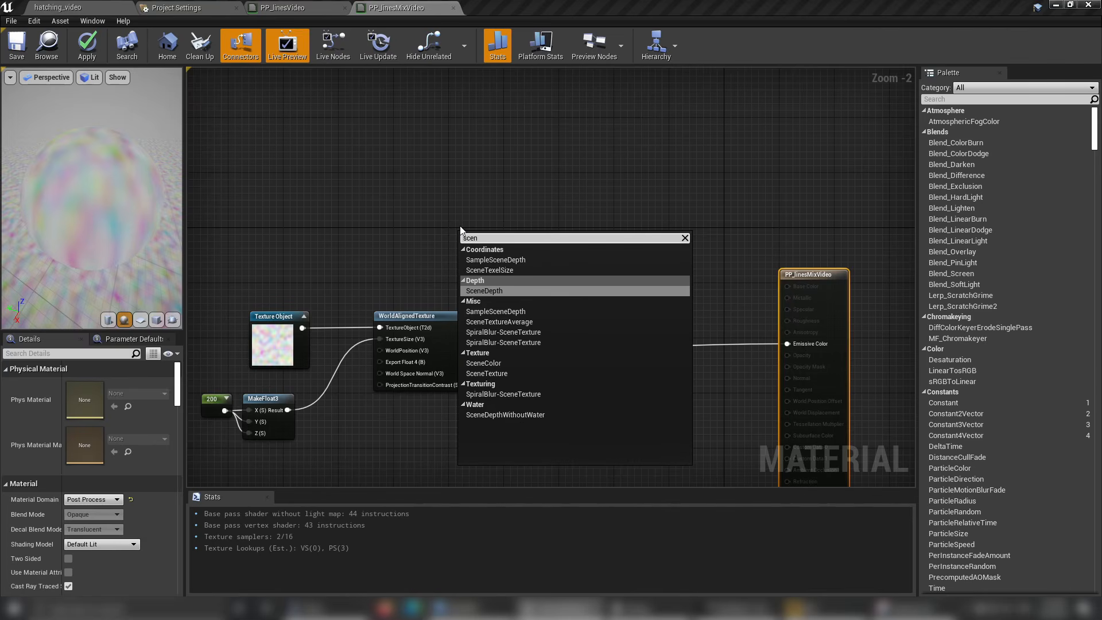
pyautogui.click(487, 373)
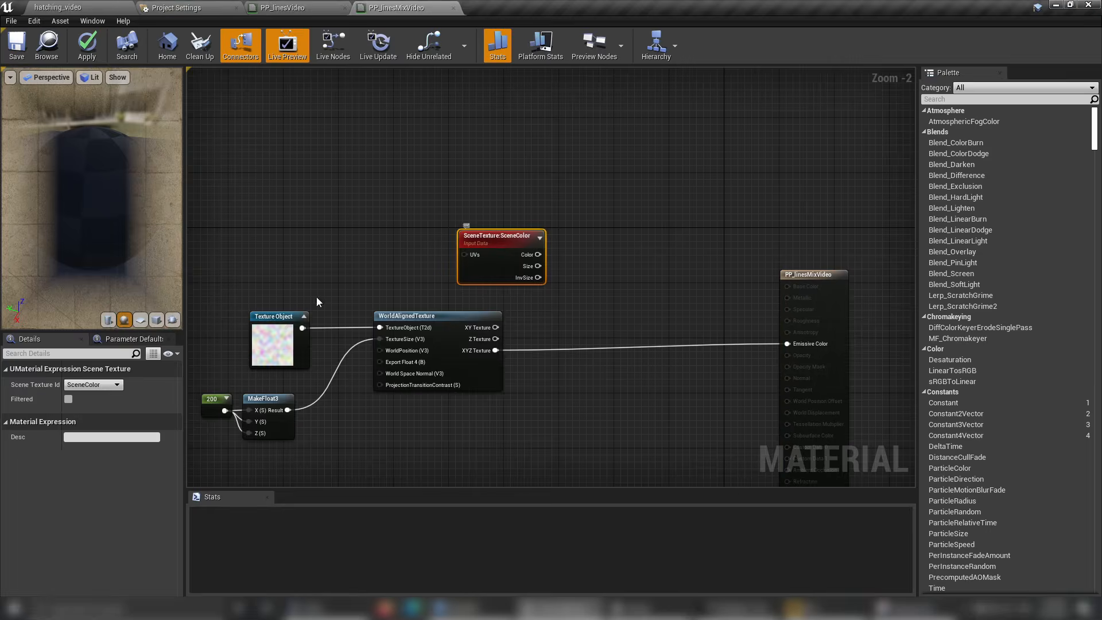
# Set the SceneTexture node to PostProcessInput0, connect its Color output to Emissive Color and save the material.
pyautogui.click(98, 386)
pyautogui.click(123, 254)
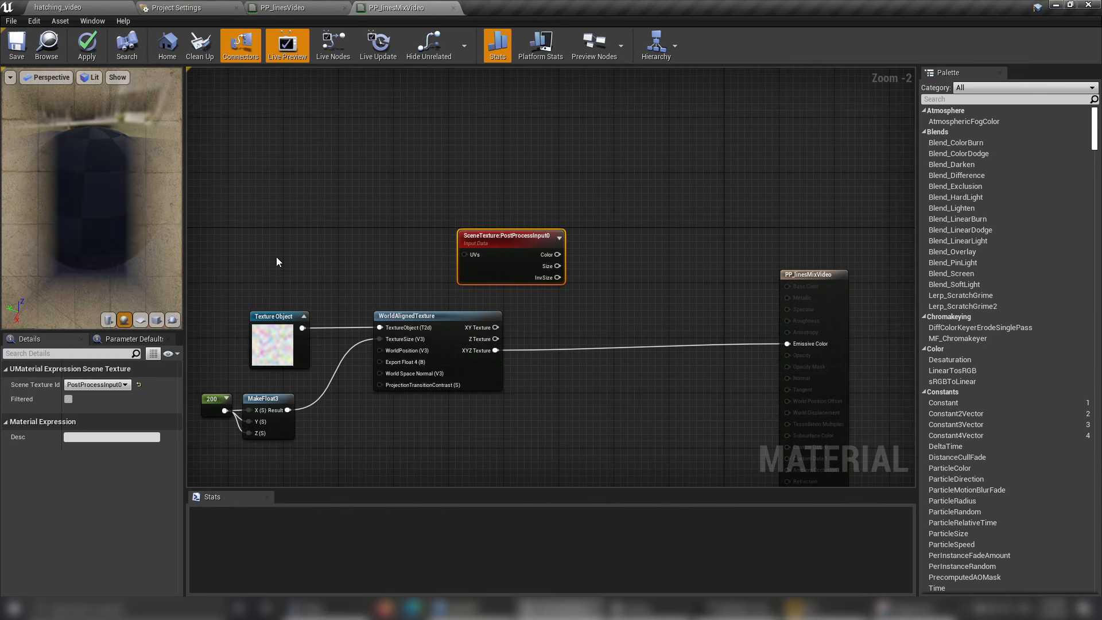
pyautogui.moveTo(558, 255); pyautogui.dragTo(788, 343)
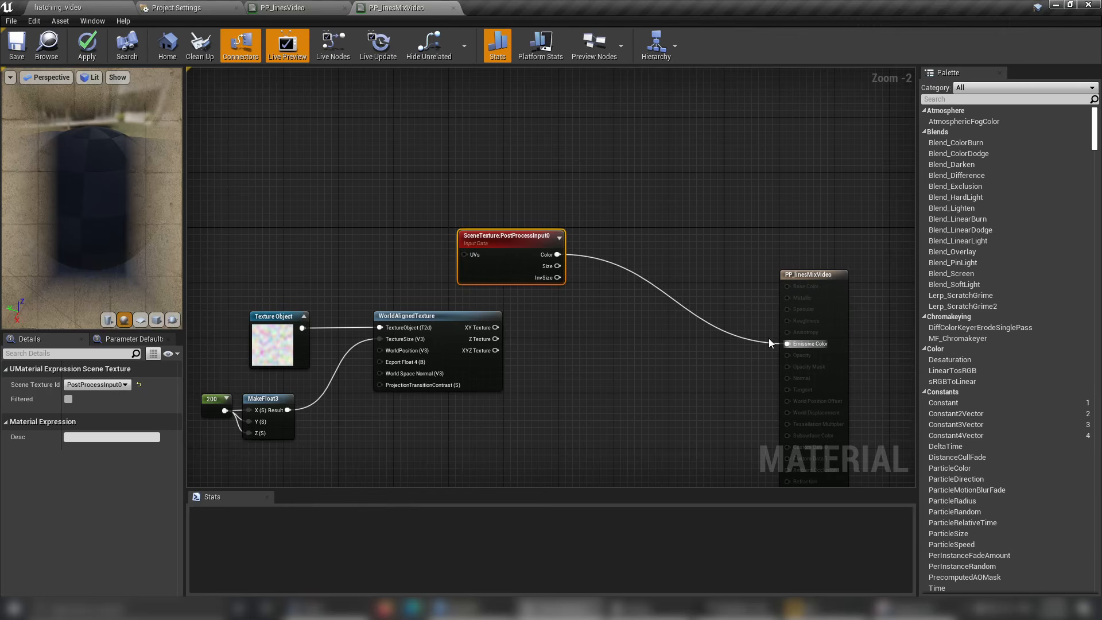
pyautogui.click(17, 45)
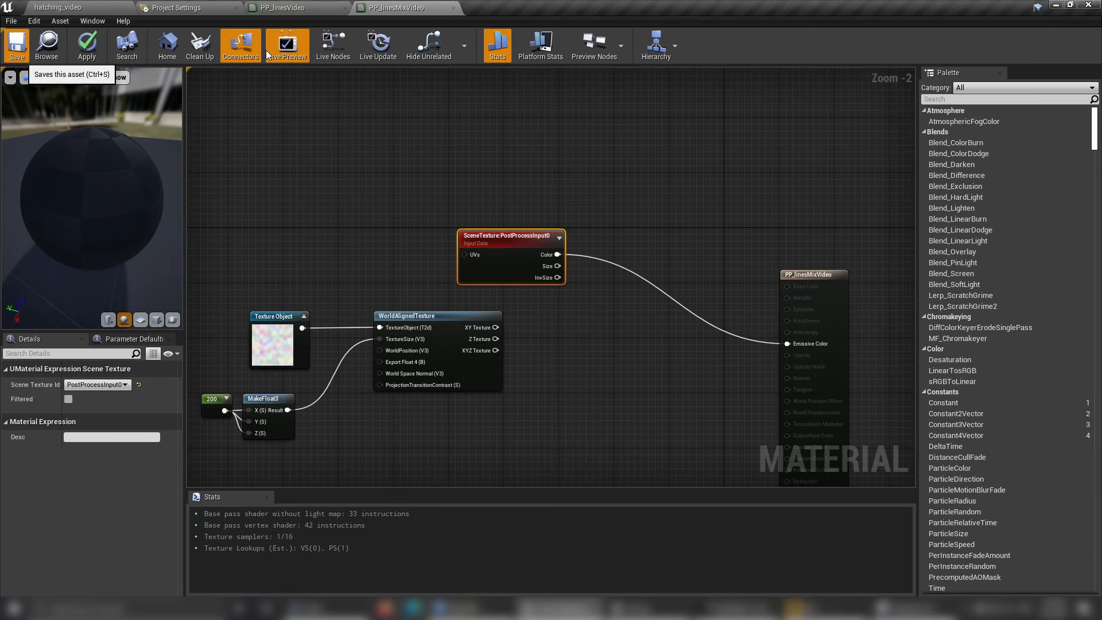
# Check the edge lines in the level viewport, and back in PP_linesMixVideo make room between the noise nodes and SceneTexture.
pyautogui.click(99, 5)
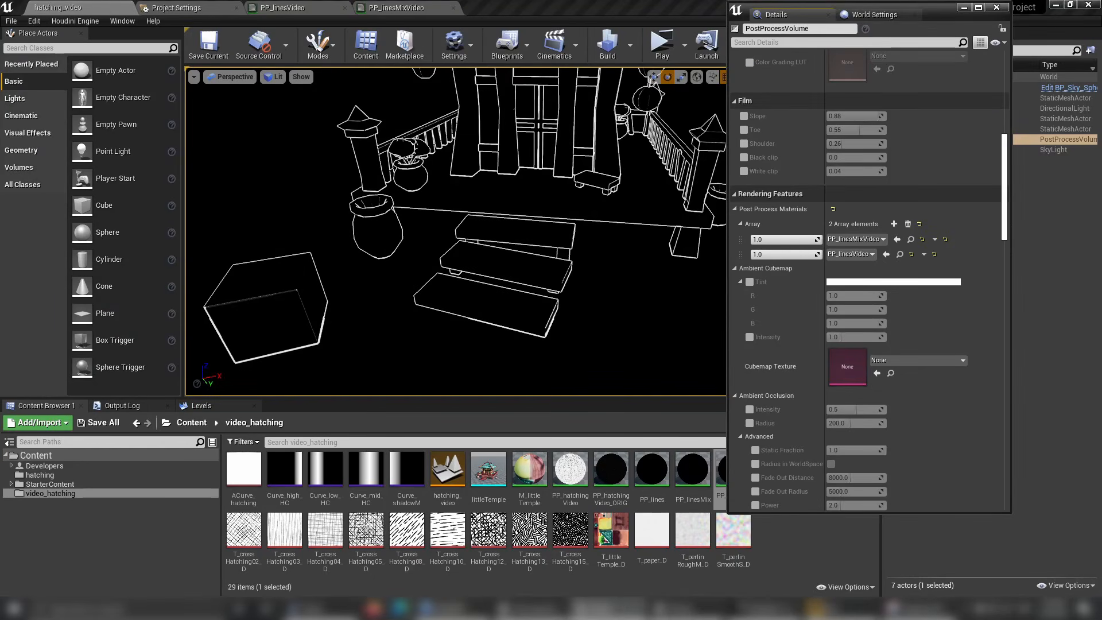
pyautogui.click(385, 8)
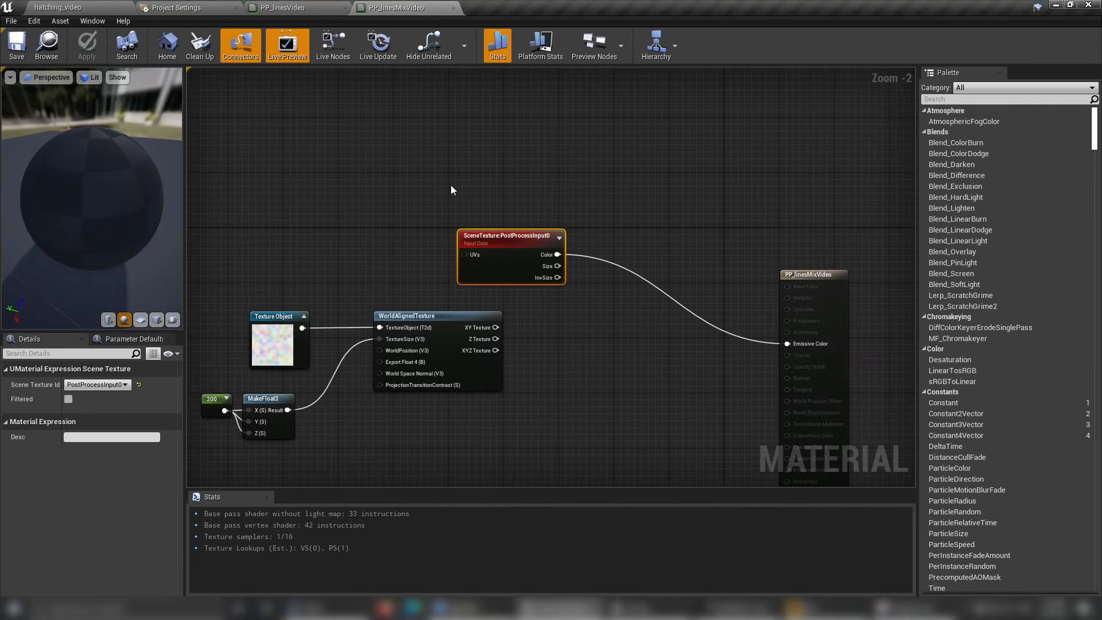
pyautogui.moveTo(503, 241); pyautogui.dragTo(614, 311)
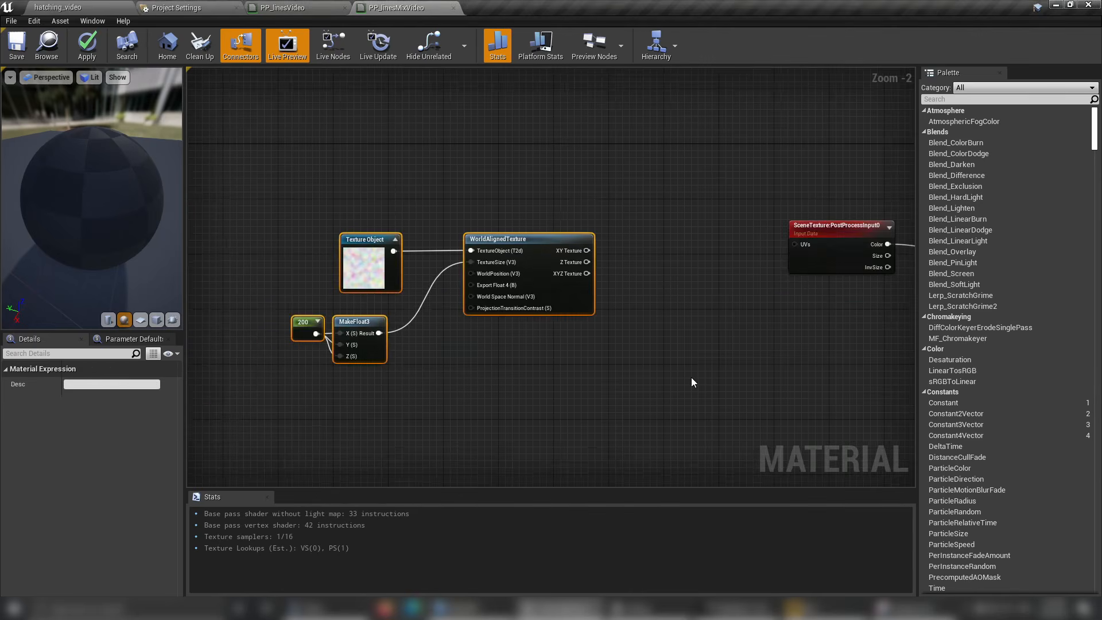
pyautogui.moveTo(642, 372); pyautogui.dragTo(535, 372, button='right')
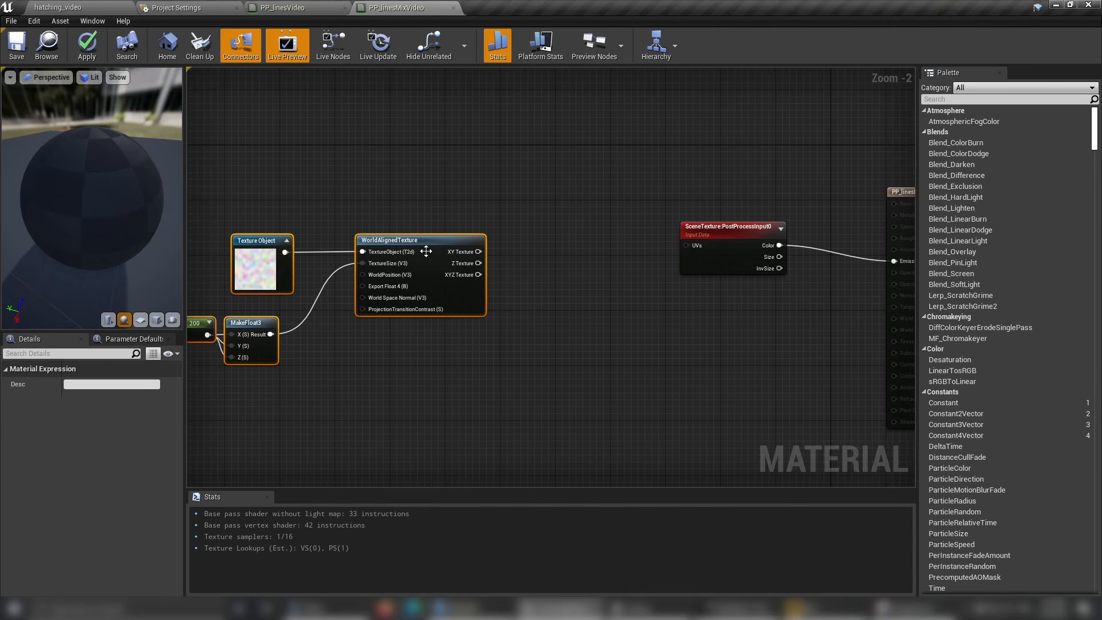
# Add a ComponentMask node from WorldAlignedTexture's XYZ Texture output and limit it to the R channel.
pyautogui.moveTo(478, 275); pyautogui.dragTo(508, 271)
pyautogui.click(497, 270)
pyautogui.scroll(2, 484, 277)
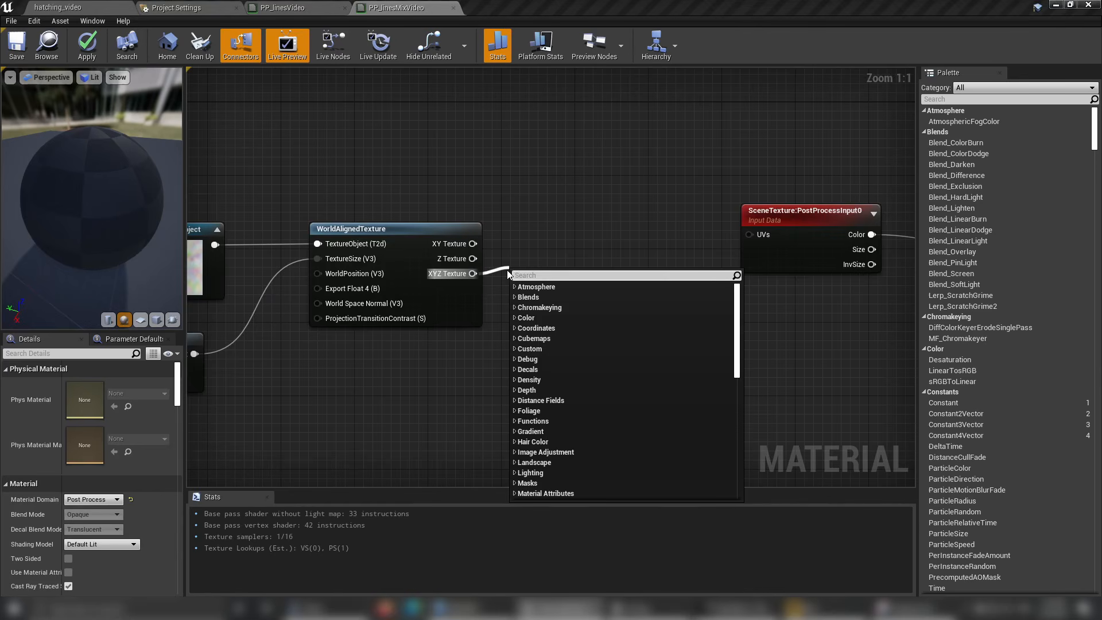
pyautogui.write('mask')
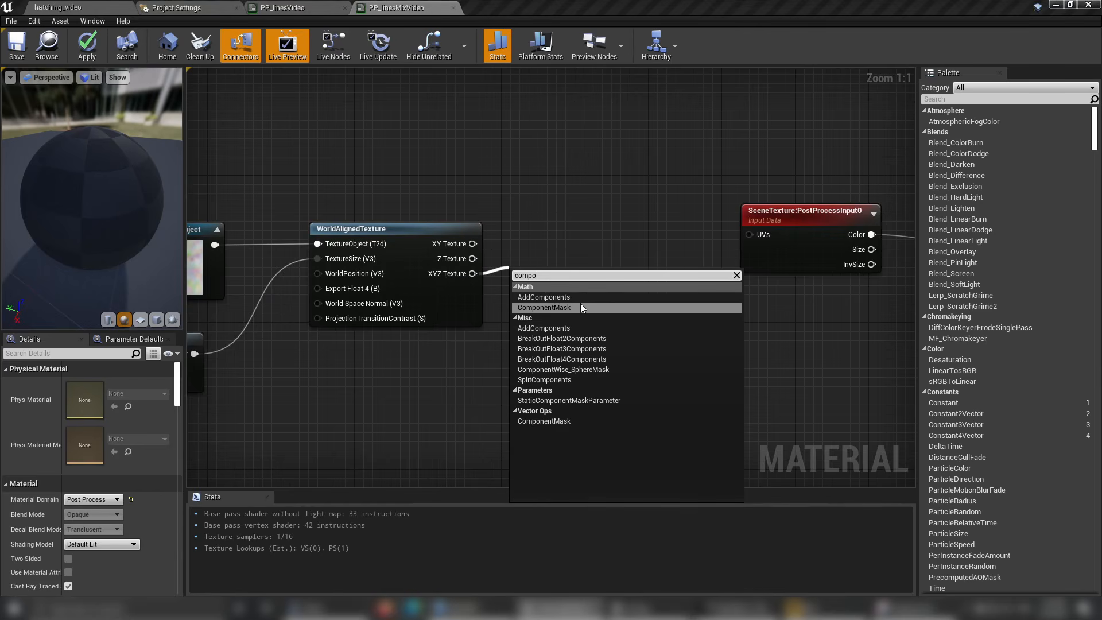
pyautogui.click(581, 302)
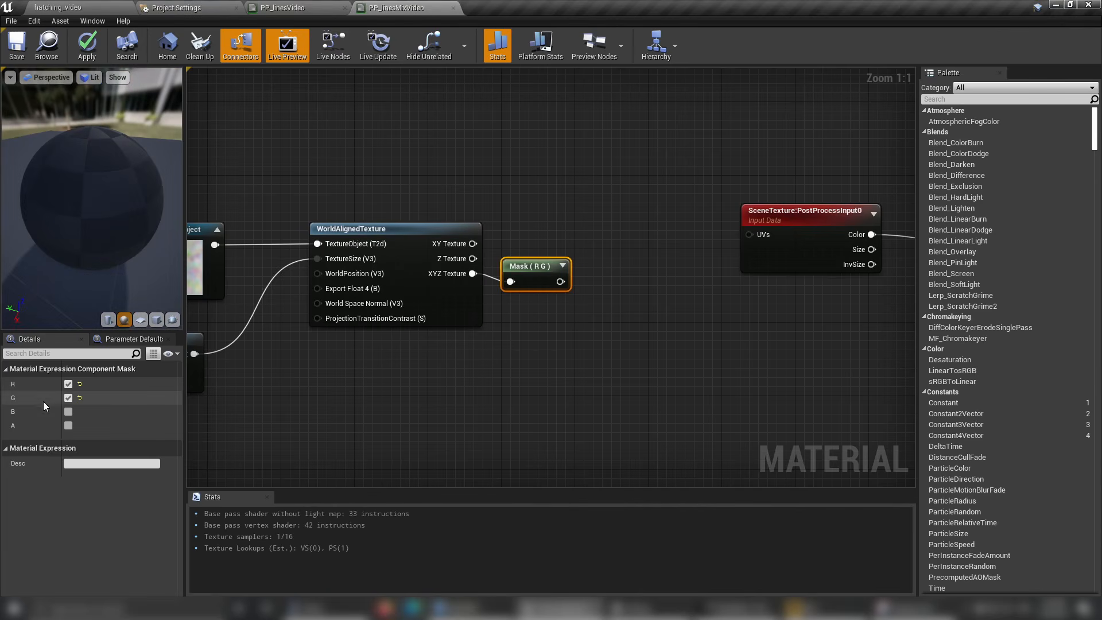
pyautogui.click(68, 398)
# Add a ConstantBiasScale node connected to the output of the R mask.
pyautogui.moveTo(700, 373); pyautogui.dragTo(535, 384, button='right')
pyautogui.moveTo(390, 289); pyautogui.dragTo(455, 294)
pyautogui.write('co')
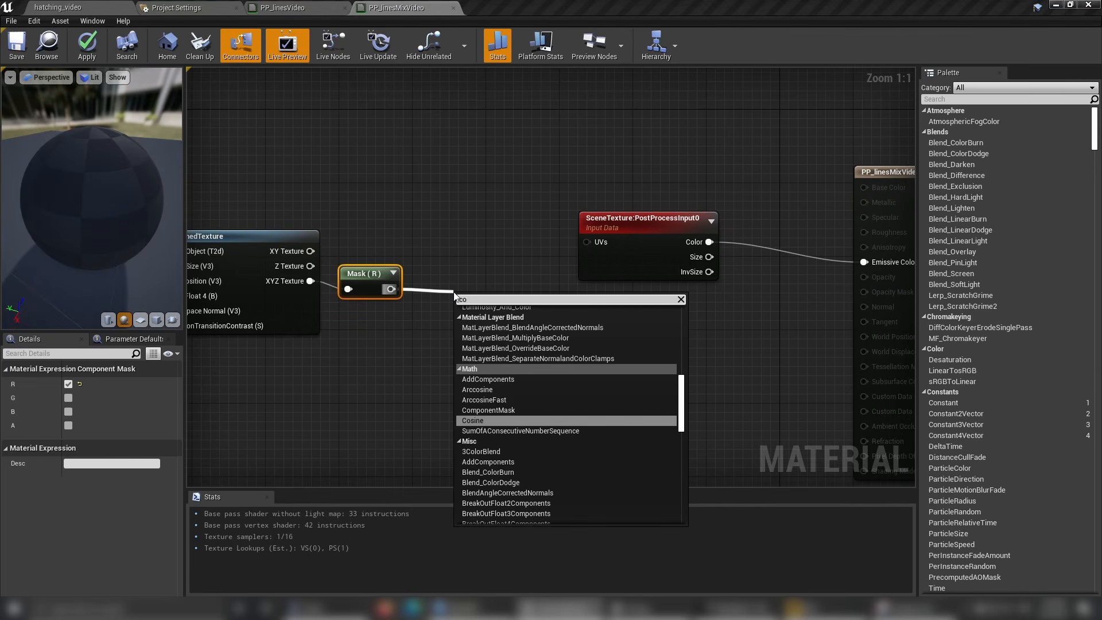
pyautogui.press('BackSpace')
pyautogui.press('BackSpace')
pyautogui.write('c')
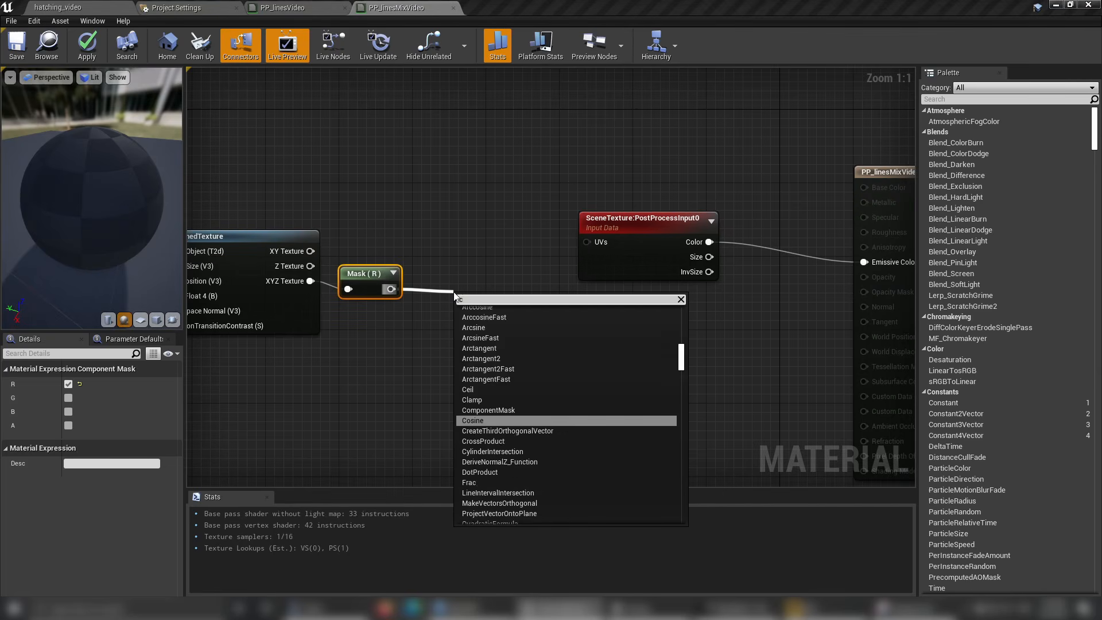
pyautogui.write('on')
pyautogui.press('Return')
pyautogui.moveTo(497, 296); pyautogui.dragTo(469, 279)
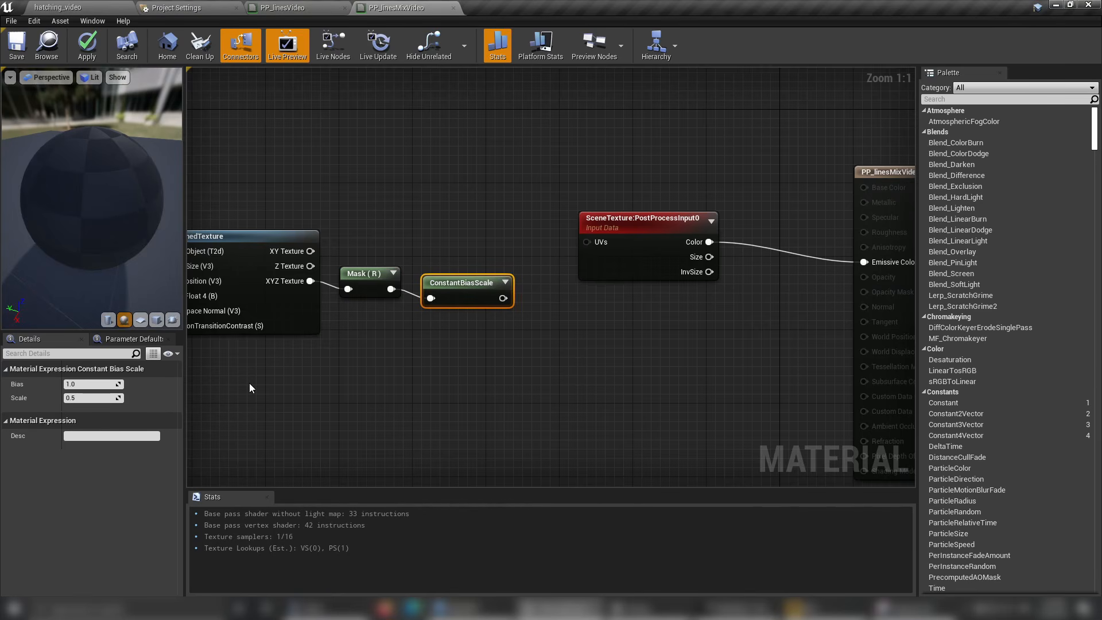
# Line up the ConstantBiasScale node level with the Mask node.
pyautogui.moveTo(316, 398); pyautogui.dragTo(543, 400, button='right')
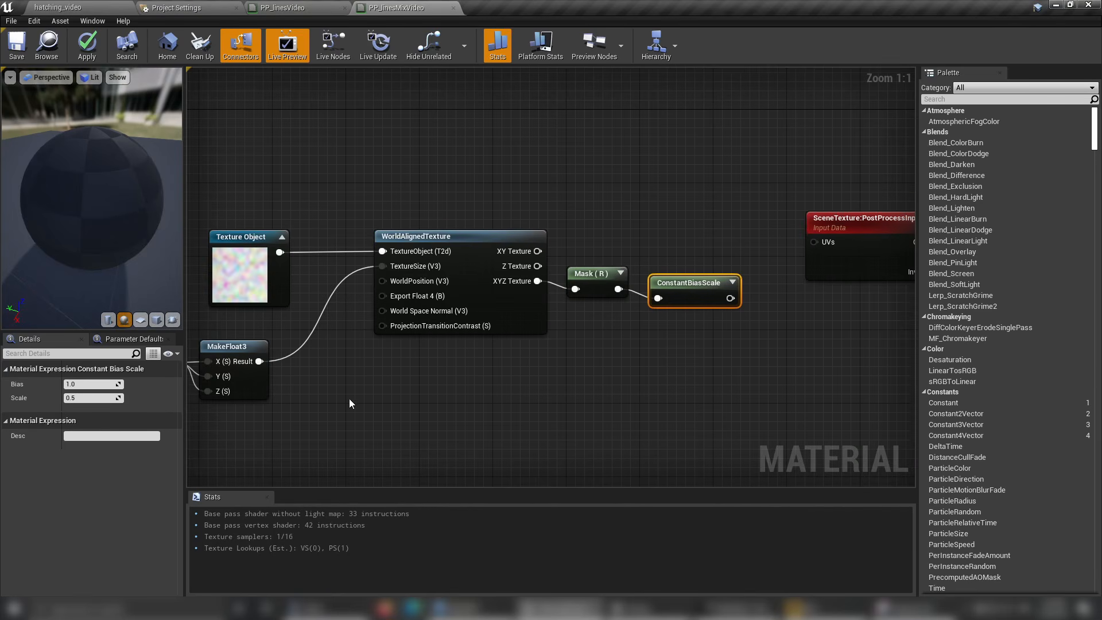
pyautogui.moveTo(349, 404); pyautogui.dragTo(422, 426, button='right')
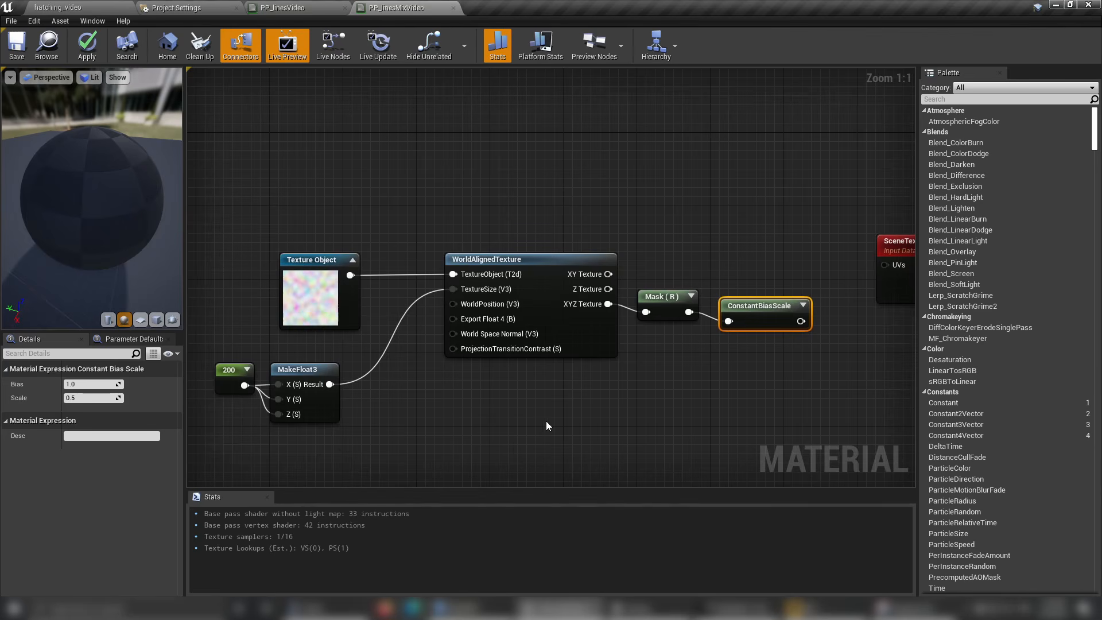
pyautogui.moveTo(544, 423); pyautogui.dragTo(465, 403, button='right')
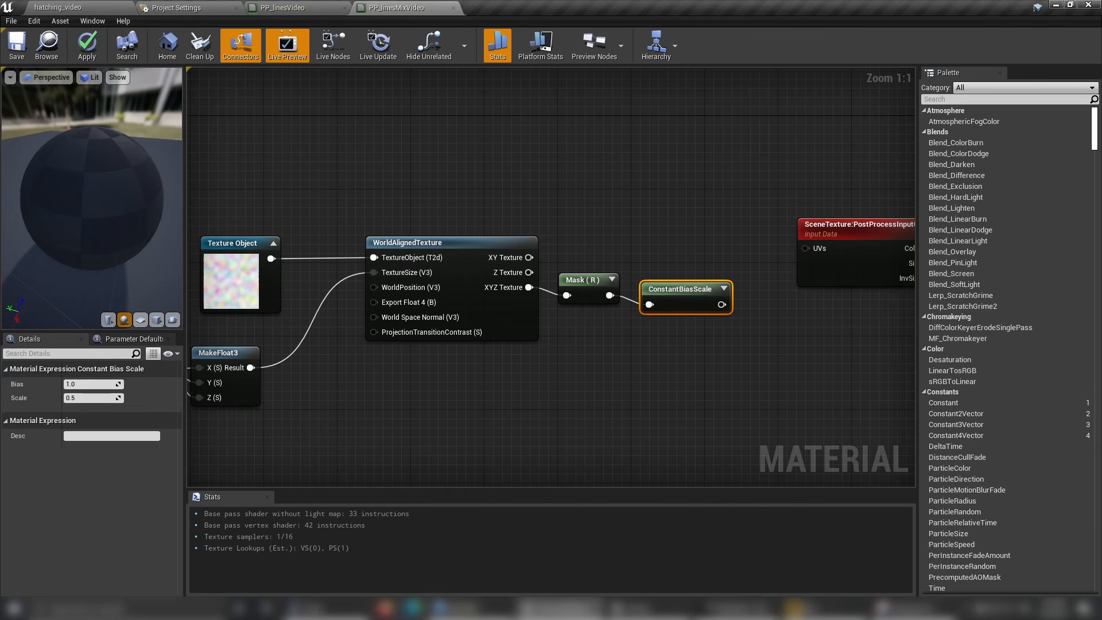
pyautogui.moveTo(650, 297); pyautogui.dragTo(602, 328, button='right')
pyautogui.moveTo(601, 327); pyautogui.dragTo(602, 318)
# Set the ConstantBiasScale node's Bias to -0.5 and Scale to 2.
pyautogui.click(94, 383)
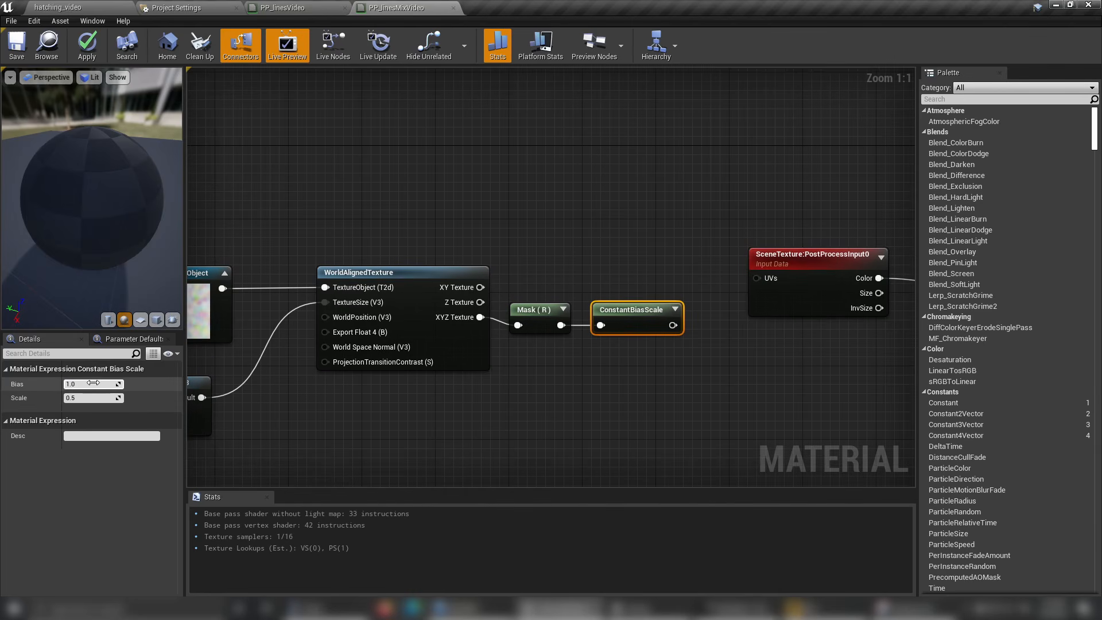
pyautogui.moveTo(374, 422); pyautogui.dragTo(413, 414, button='right')
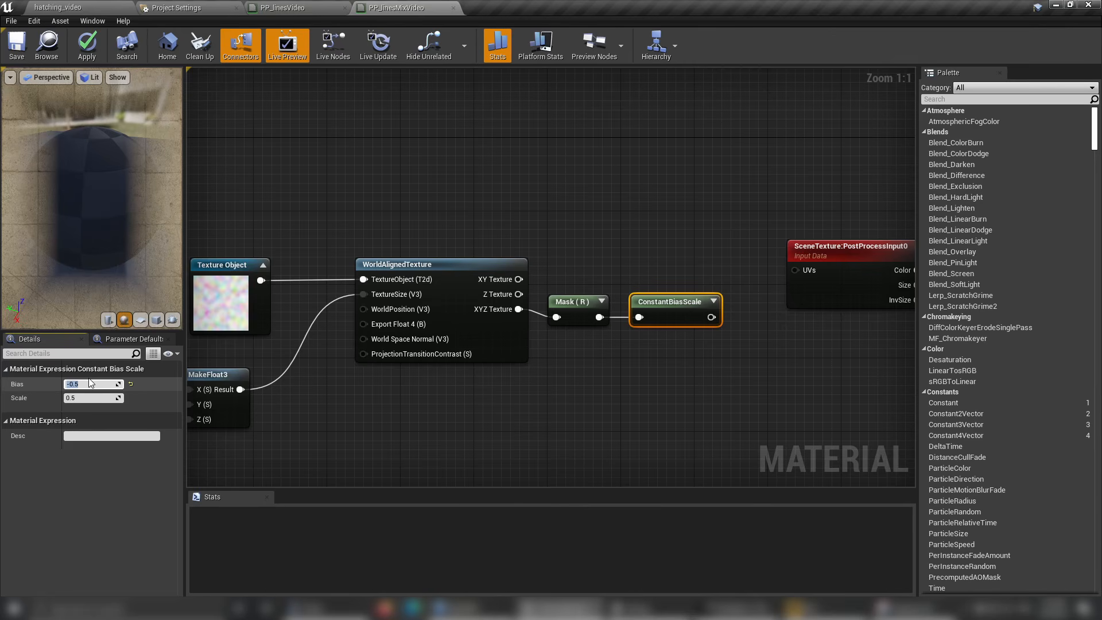
pyautogui.write('-0.5')
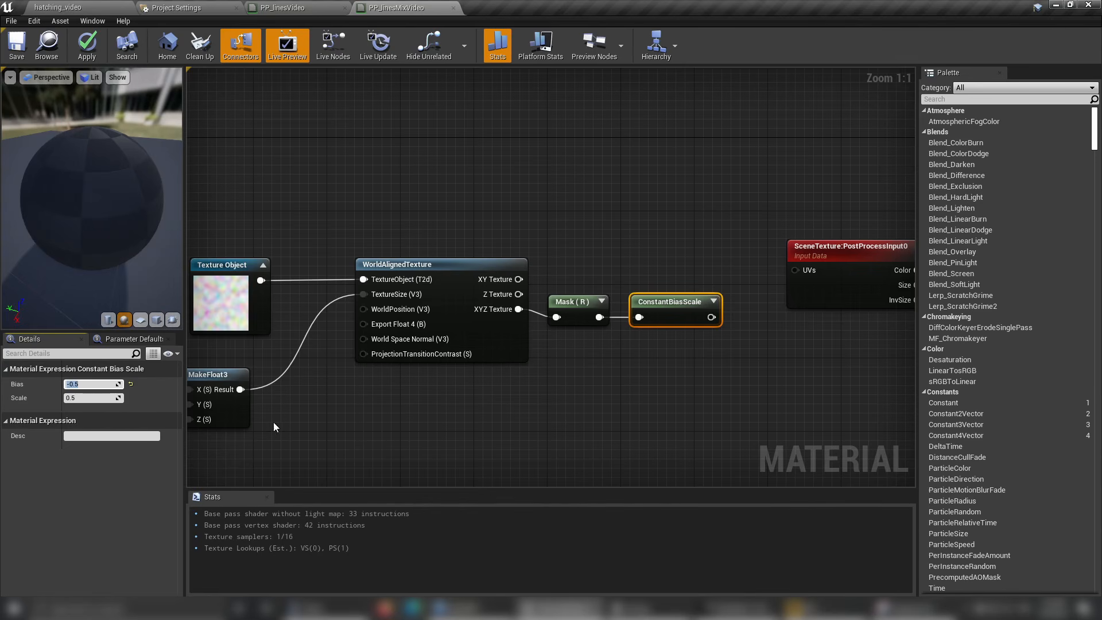
pyautogui.click(105, 398)
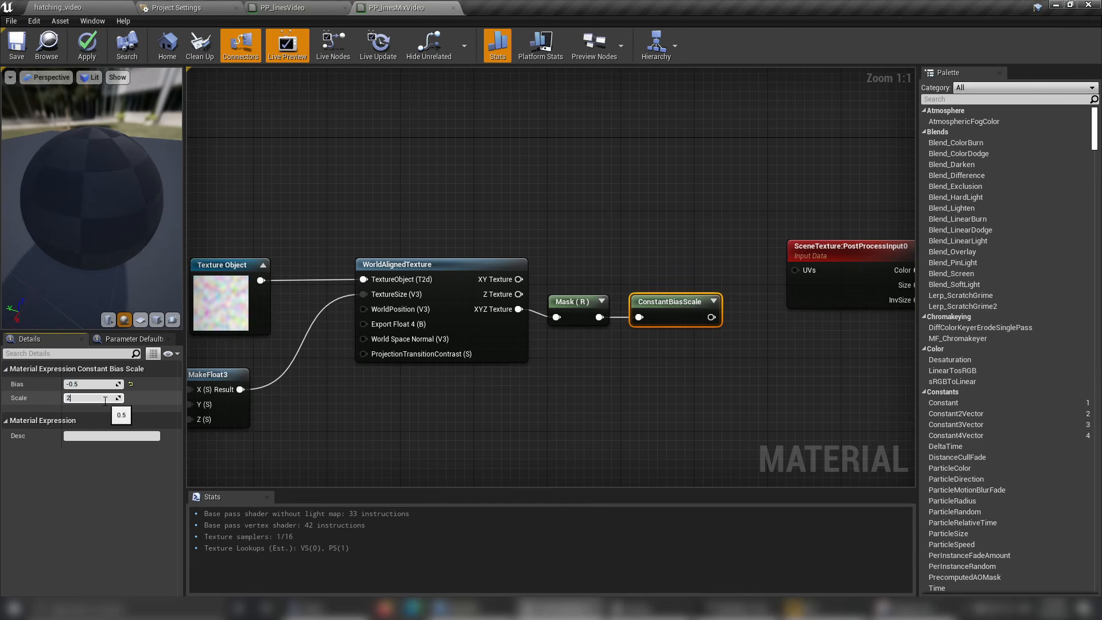
pyautogui.press('Return')
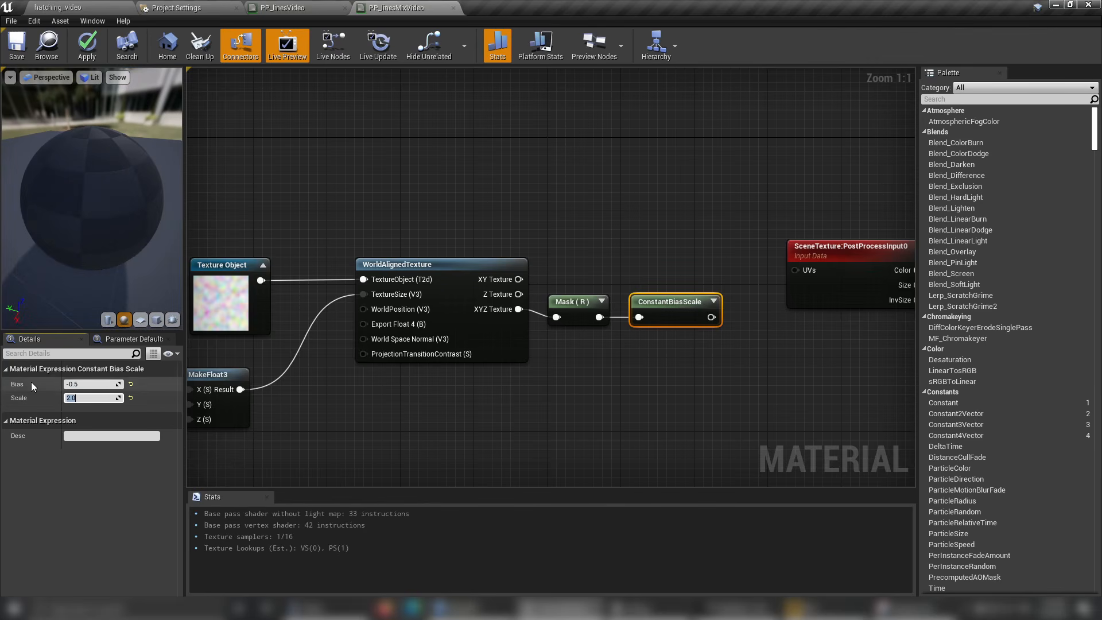
pyautogui.click(675, 307)
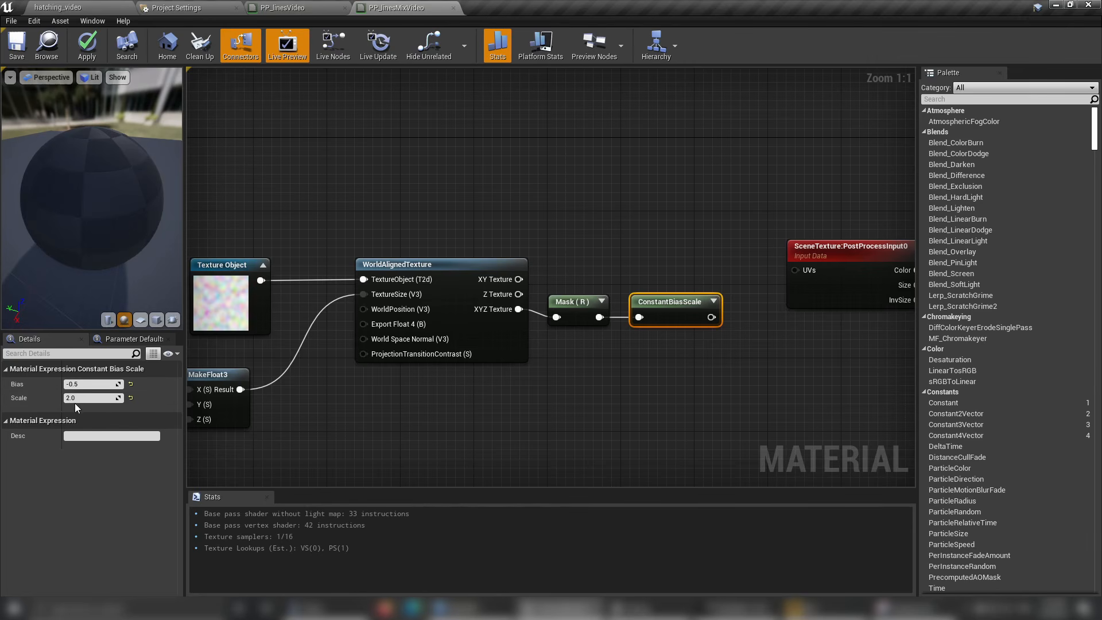
# Move the whole group of noise nodes, including Mask and ConstantBiasScale, further away from the SceneTexture node.
pyautogui.scroll(-2, 447, 412)
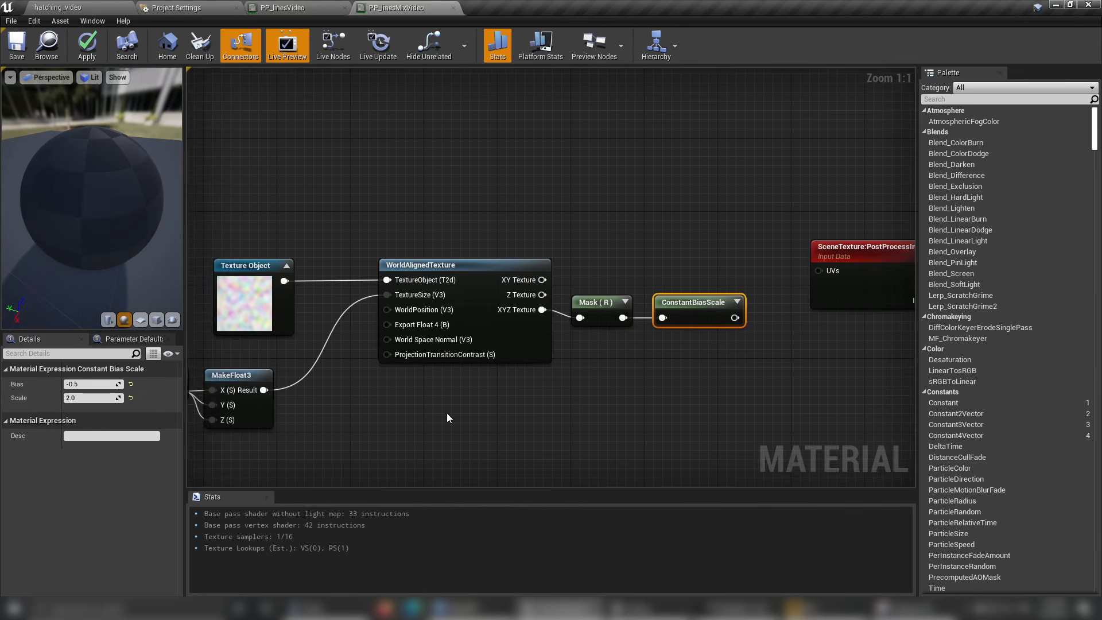
pyautogui.moveTo(224, 233); pyautogui.dragTo(669, 427)
pyautogui.moveTo(629, 325); pyautogui.dragTo(533, 325)
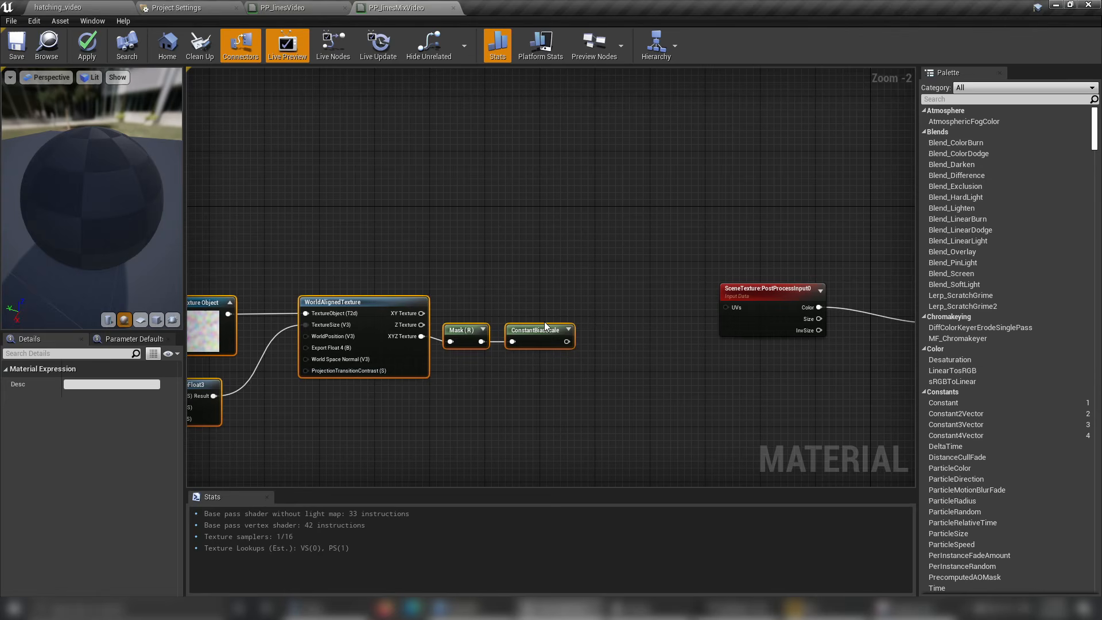
pyautogui.click(631, 383)
# Add a TexCoord node above the Mask and ConstantBiasScale nodes.
pyautogui.rightClick(489, 252)
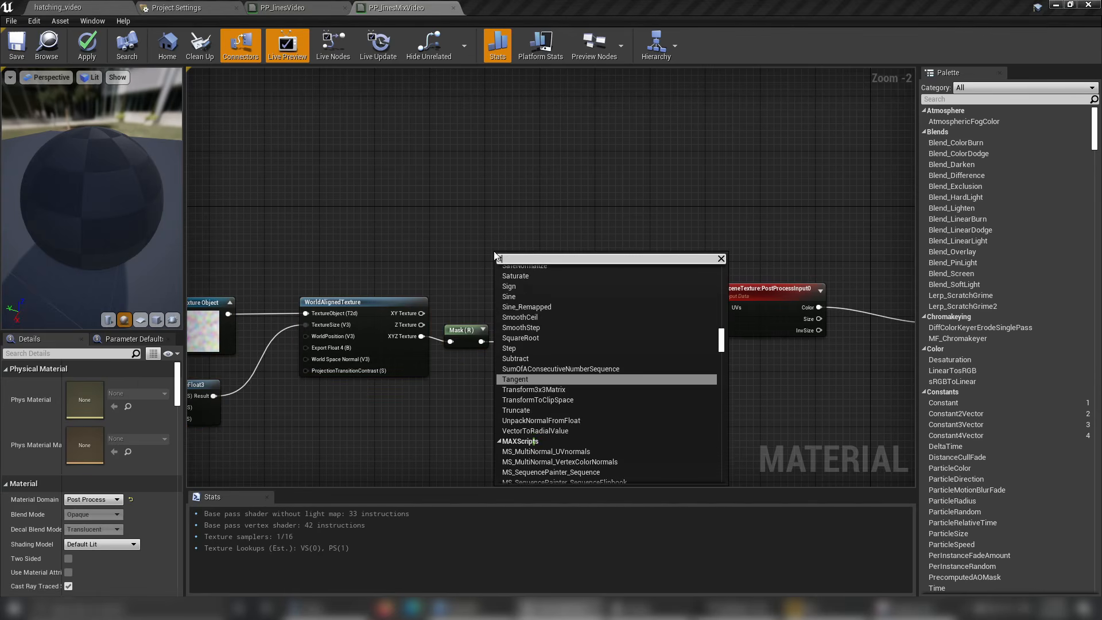
pyautogui.write('texc')
pyautogui.click(521, 280)
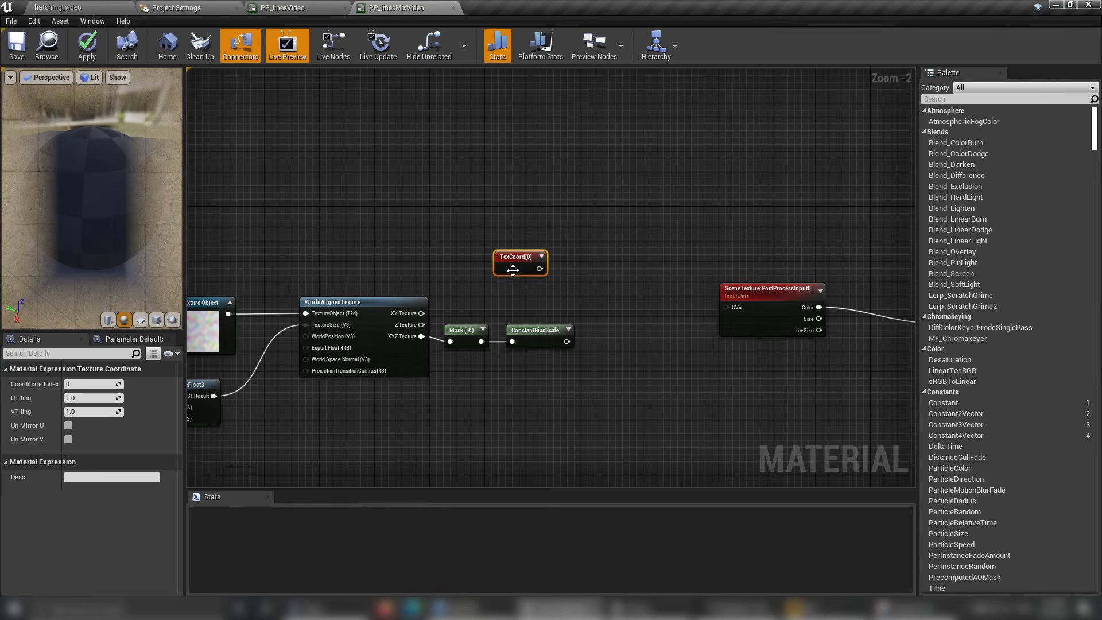
# Combine TexCoord (A) and ConstantBiasScale (B) in an Add node and connect its output to SceneTexture's UVs input.
pyautogui.moveTo(510, 266); pyautogui.dragTo(596, 312)
pyautogui.scroll(2, 608, 306)
pyautogui.write('add')
pyautogui.press('Return')
pyautogui.moveTo(553, 355); pyautogui.dragTo(611, 351)
pyautogui.moveTo(611, 351); pyautogui.dragTo(612, 351)
pyautogui.moveTo(585, 294); pyautogui.dragTo(718, 288)
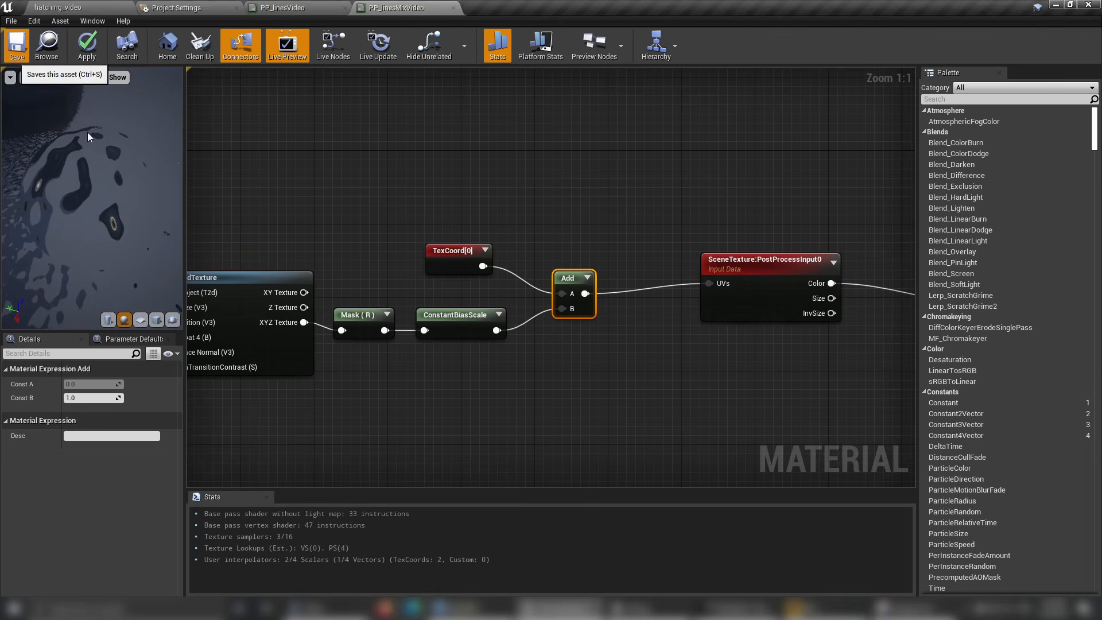
# Save the material and examine how strongly the noise distorts the lines in the level viewport.
pyautogui.click(17, 45)
pyautogui.click(74, 8)
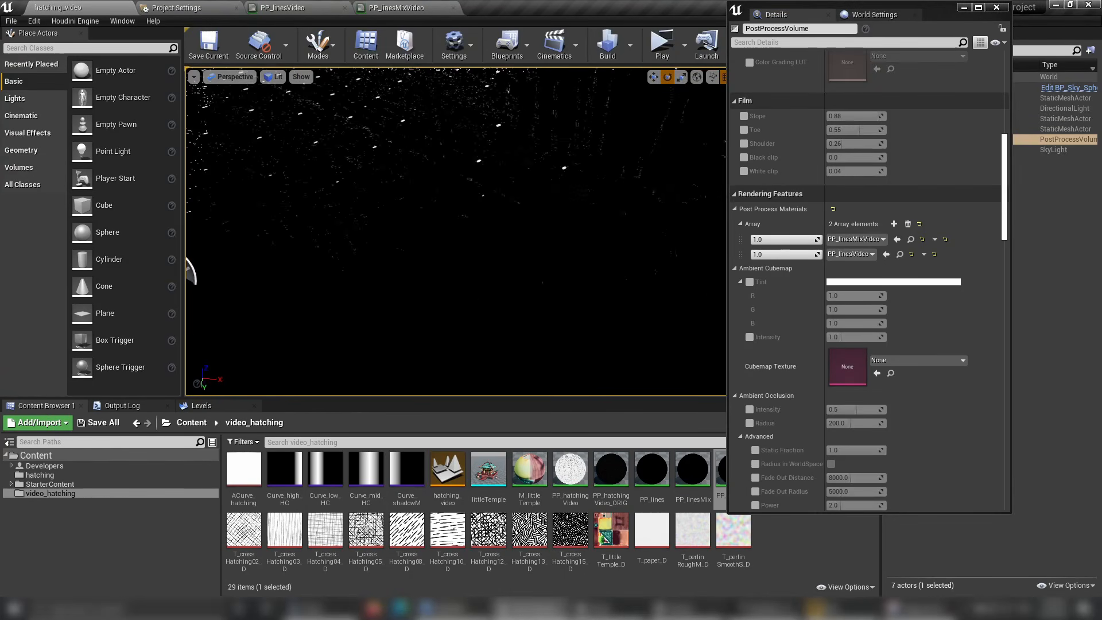
pyautogui.moveTo(456, 231); pyautogui.dragTo(486, 241, button='right')
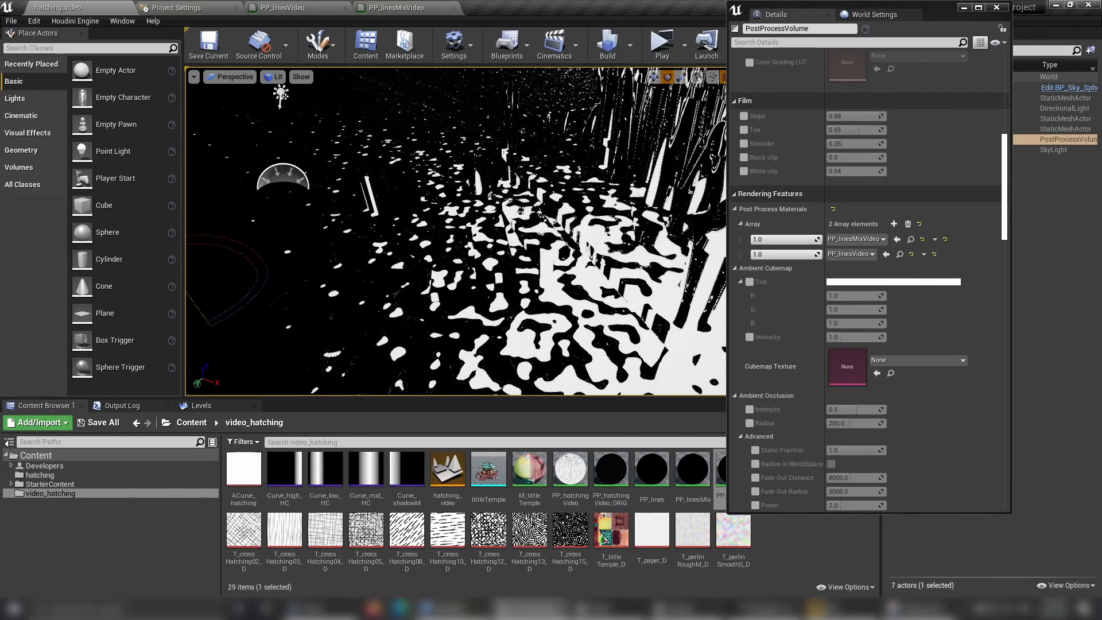
# Return to PP_linesMixVideo and add a Multiply node from ConstantBiasScale's output, placed just below the Add node.
pyautogui.click(399, 8)
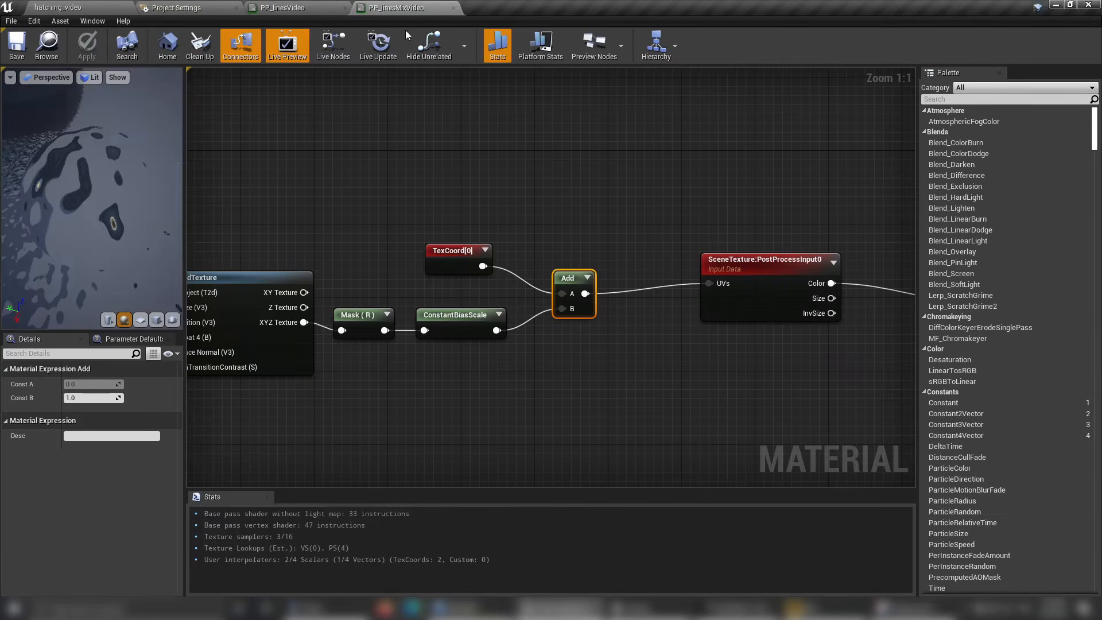
pyautogui.scroll(-2, 574, 344)
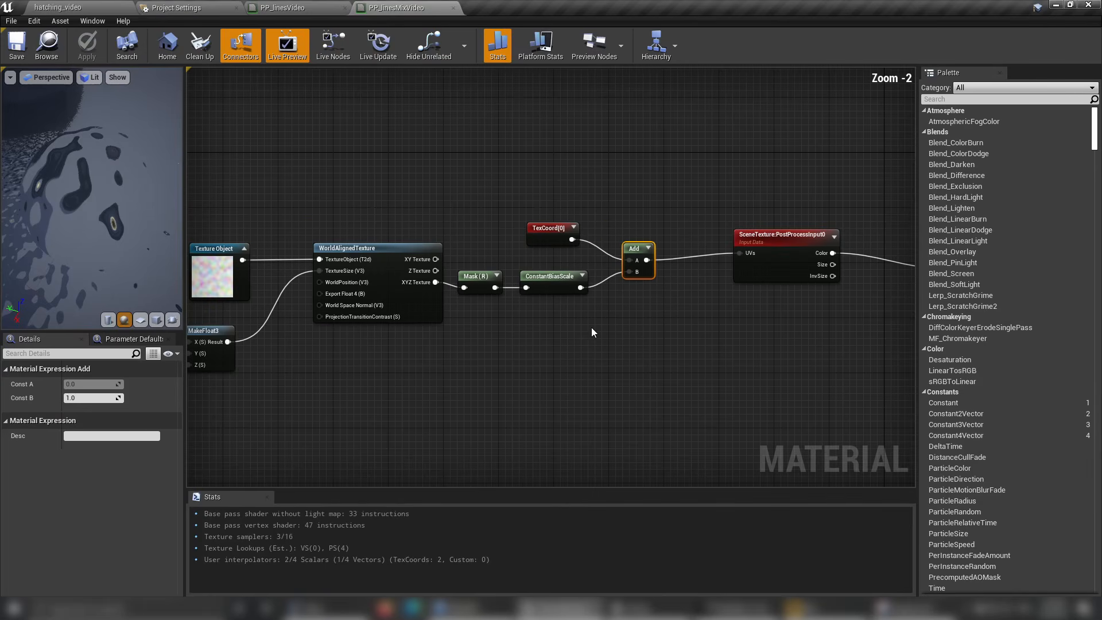
pyautogui.moveTo(581, 288); pyautogui.dragTo(624, 344)
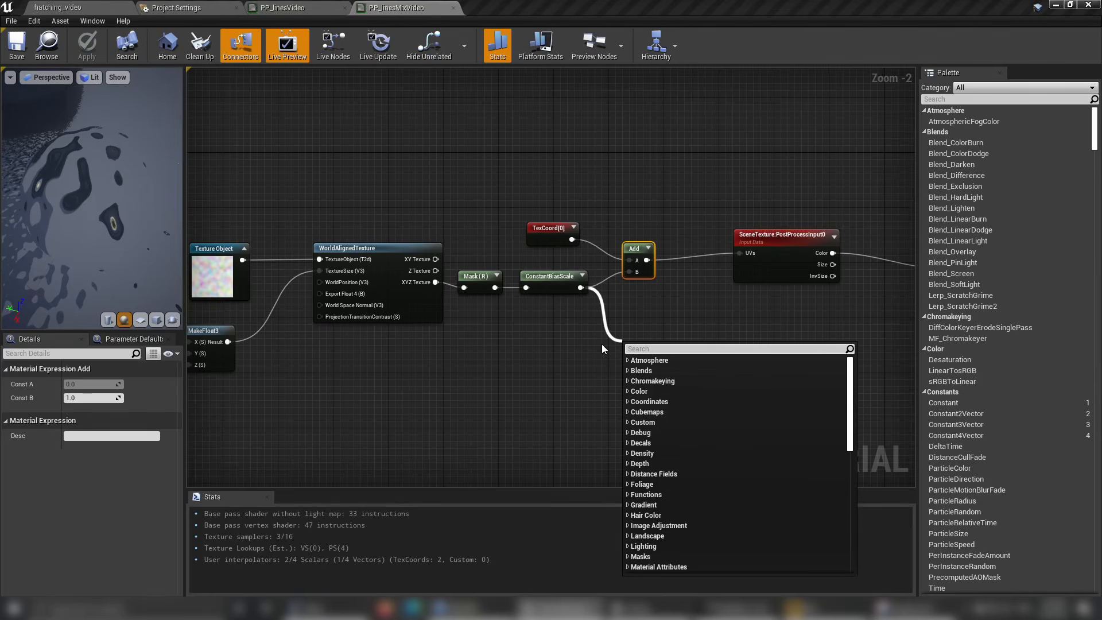
pyautogui.write('multiply')
pyautogui.press('Return')
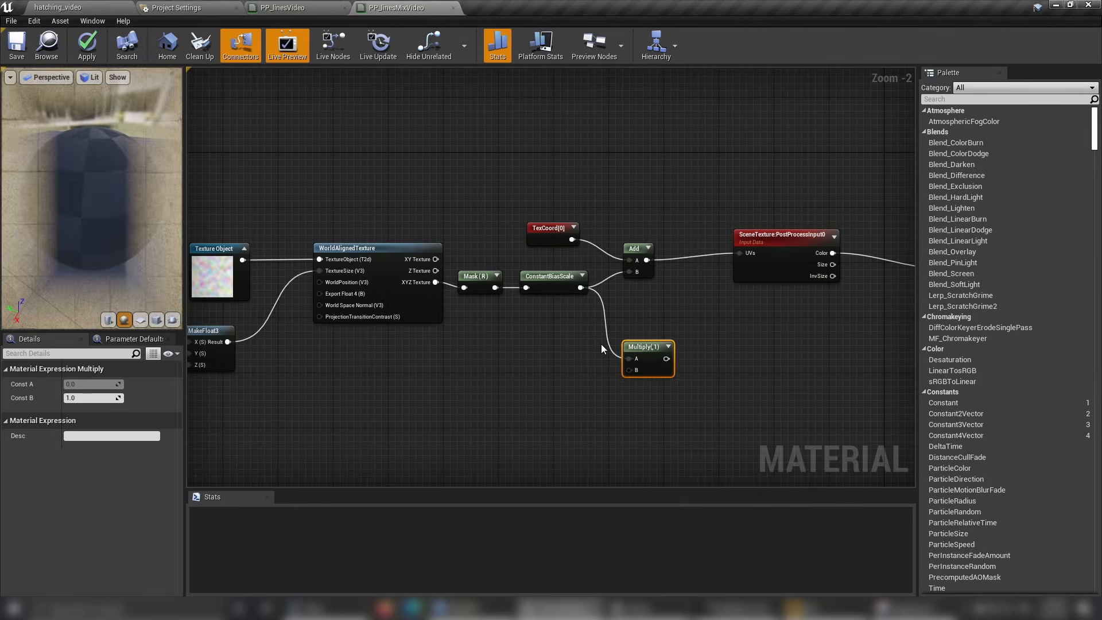
pyautogui.scroll(2, 543, 299)
pyautogui.moveTo(725, 303); pyautogui.dragTo(698, 311, button='right')
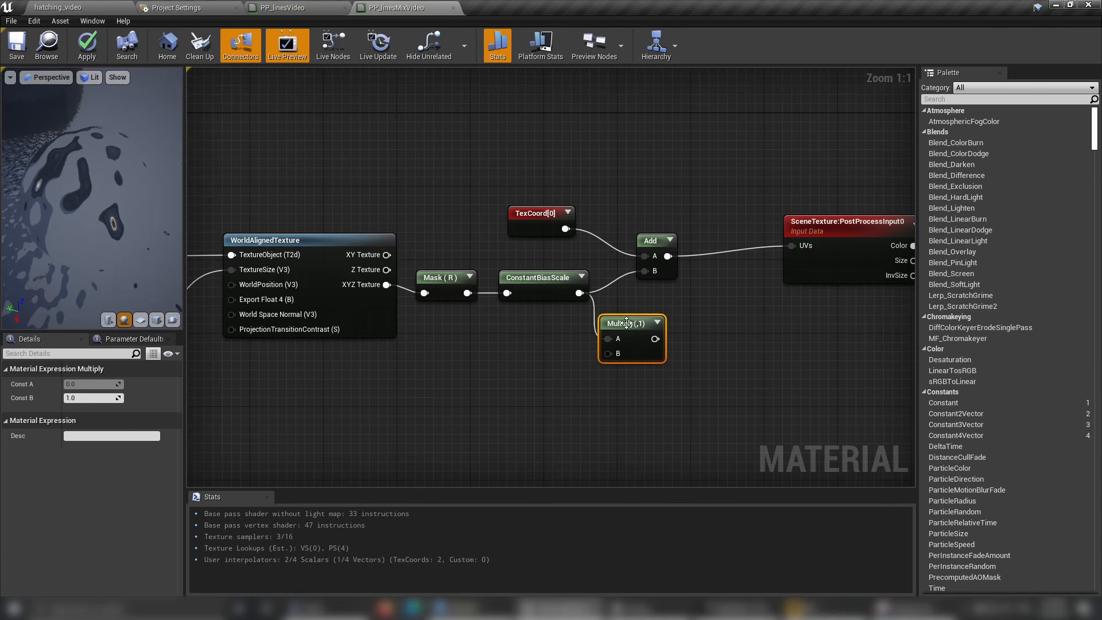
# Set Multiply's Const B to 0.01, route its output into the Add node's B input and save the material.
pyautogui.click(96, 398)
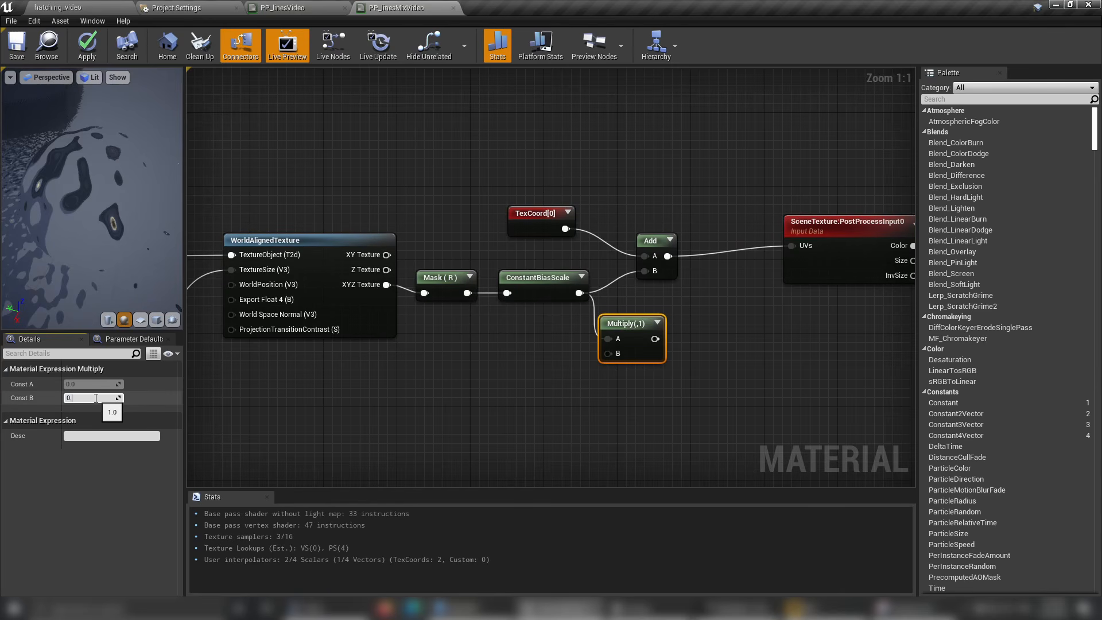
pyautogui.press('Return')
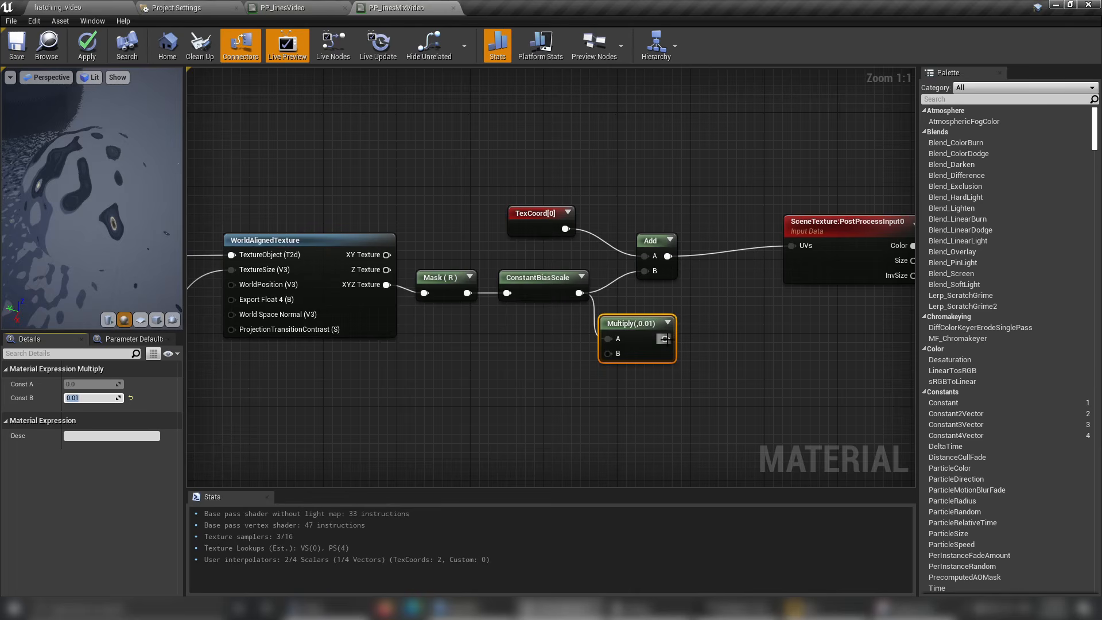
pyautogui.moveTo(666, 339); pyautogui.dragTo(686, 240)
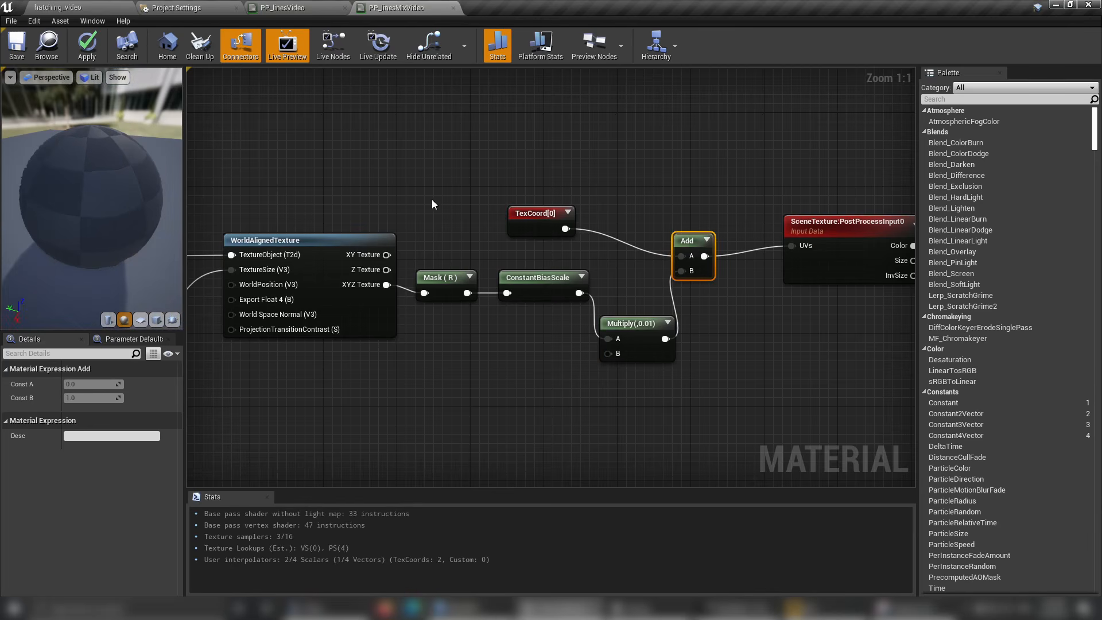
pyautogui.click(16, 45)
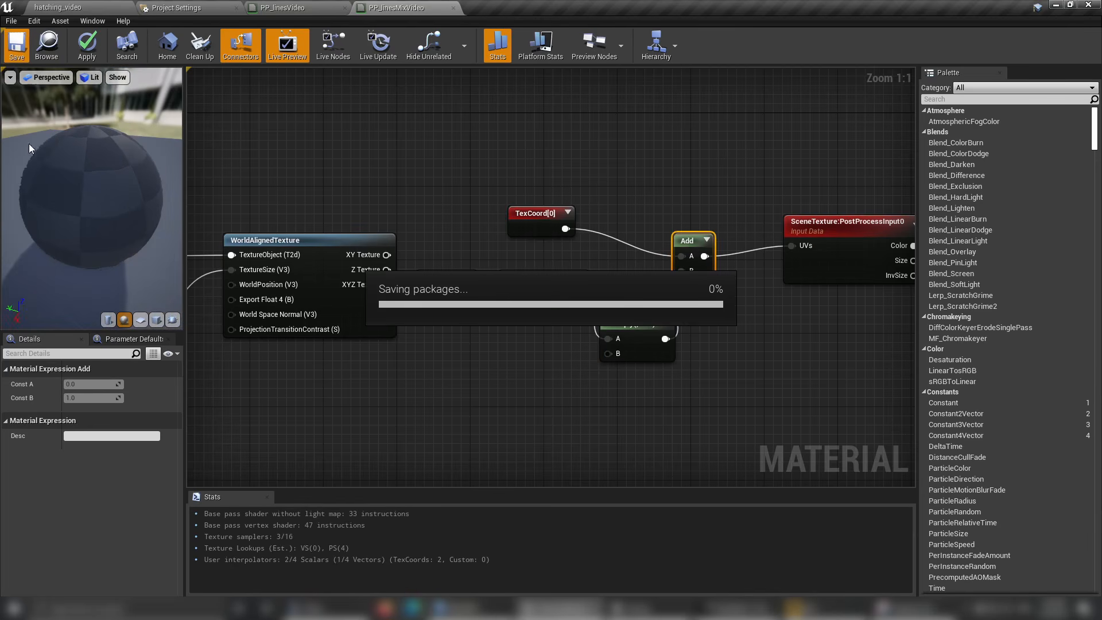
# Zoom out the material preview and nudge the Multiply node slightly upward, closer to the Add node.
pyautogui.scroll(-5, 60, 178)
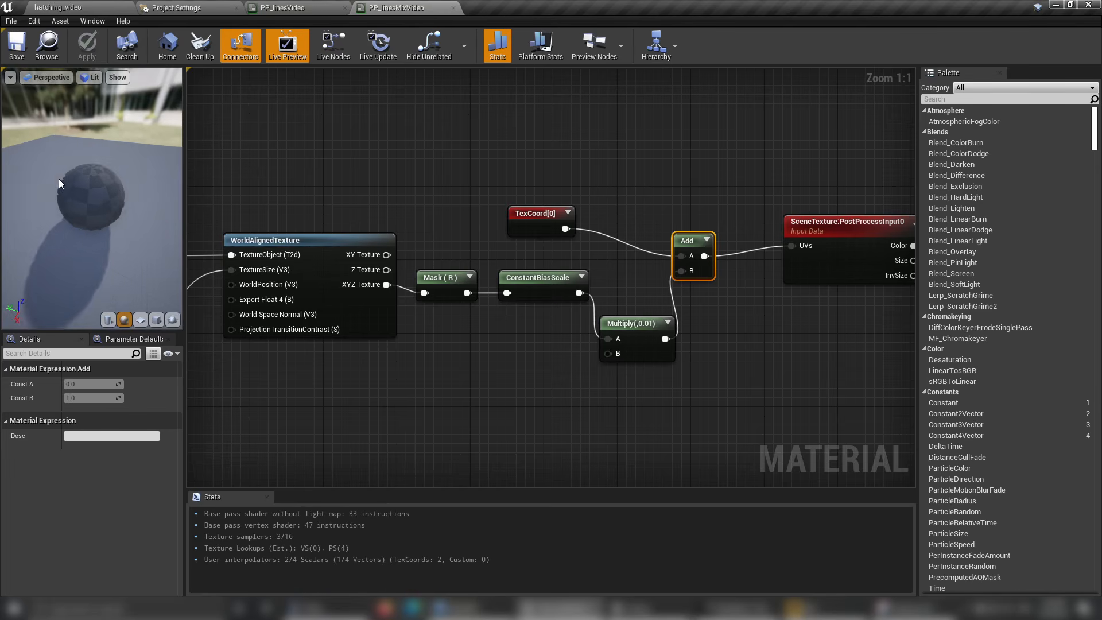
pyautogui.moveTo(59, 178)
pyautogui.mouseDown()
pyautogui.moveTo(58, 205)
pyautogui.moveTo(58, 178)
pyautogui.mouseUp()
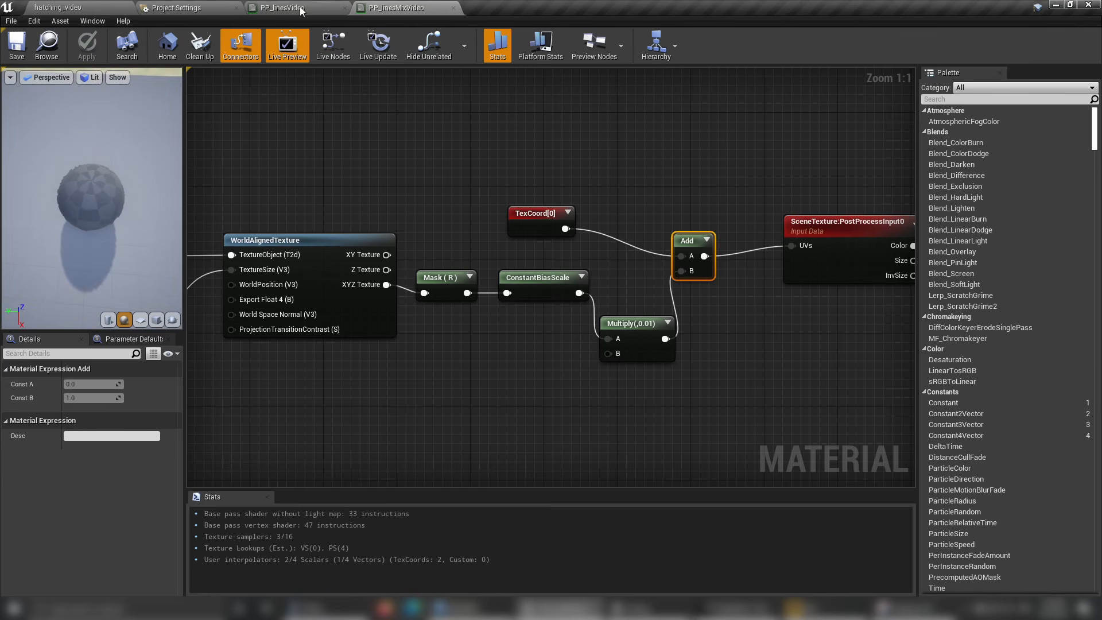
pyautogui.moveTo(620, 323); pyautogui.dragTo(620, 314)
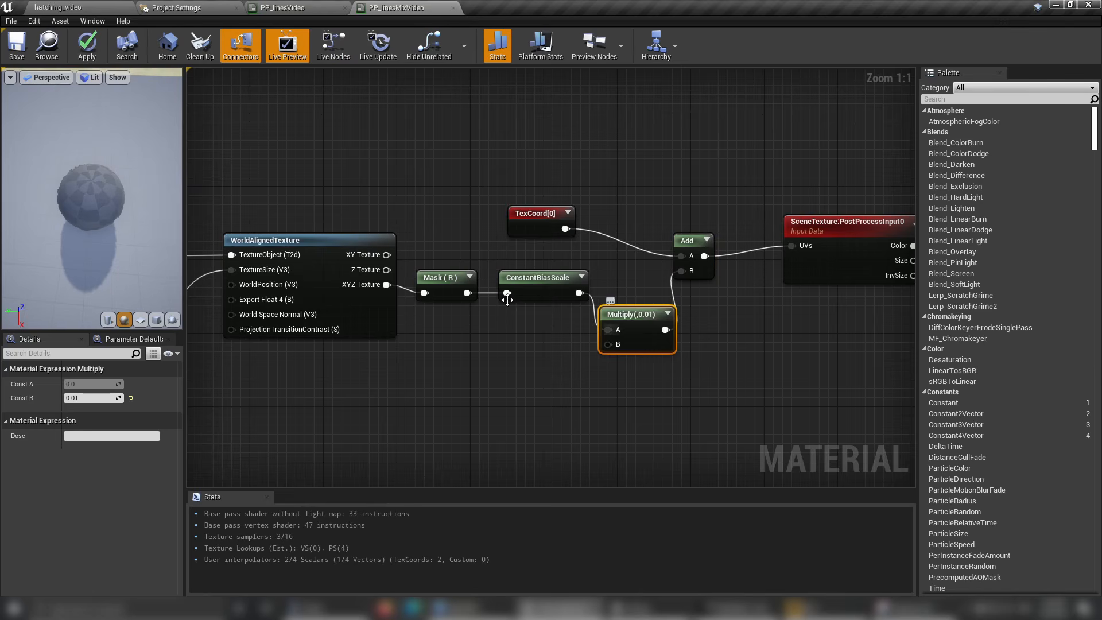
# Return to the level and inspect the distorted temple edge lines from several viewing angles.
pyautogui.click(281, 8)
pyautogui.click(96, 7)
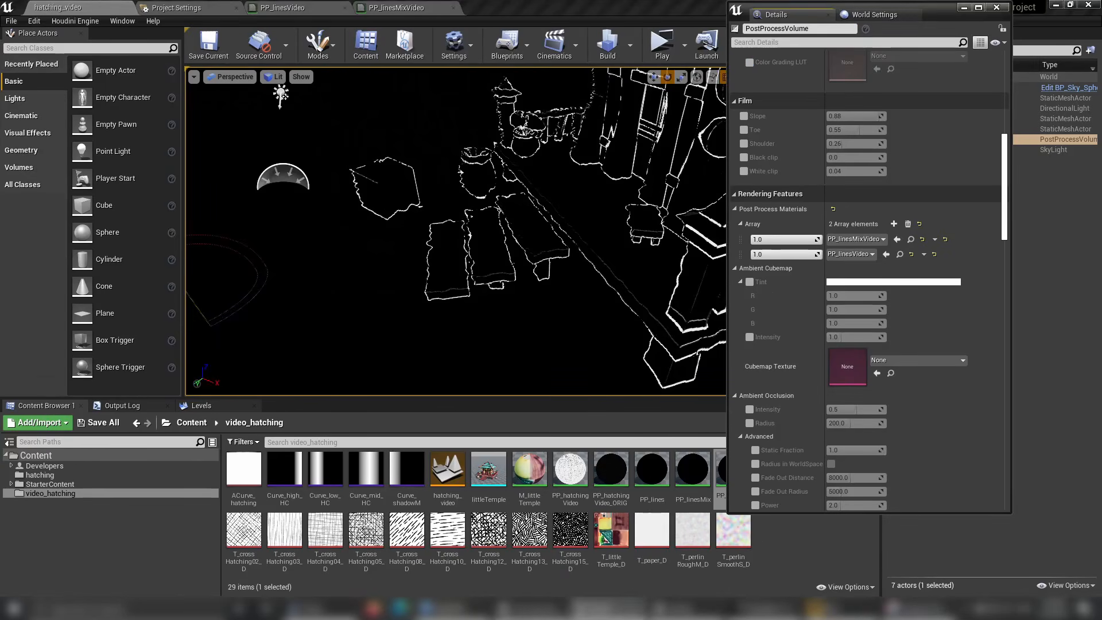
pyautogui.moveTo(467, 265)
pyautogui.mouseDown(button='right')
pyautogui.moveTo(493, 252)
pyautogui.moveTo(587, 252)
pyautogui.moveTo(574, 247)
pyautogui.mouseUp(button='right')
pyautogui.keyDown('alt'); pyautogui.moveTo(494, 247); pyautogui.dragTo(425, 264); pyautogui.keyUp('alt')
pyautogui.moveTo(451, 283); pyautogui.dragTo(418, 248, button='right')
pyautogui.moveTo(528, 299); pyautogui.dragTo(526, 296, button='right')
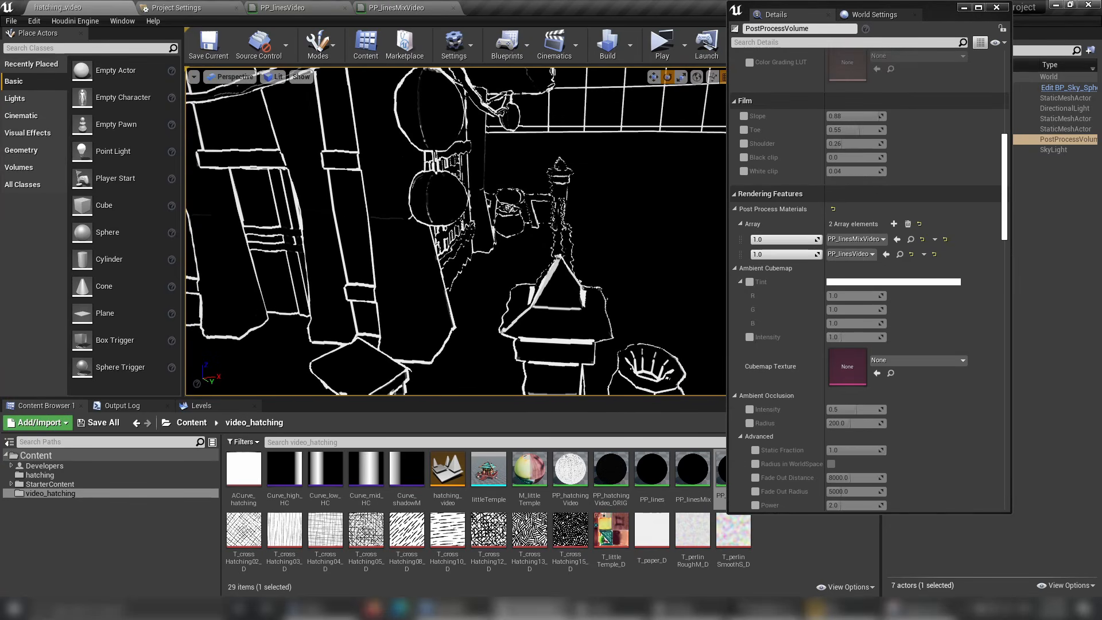
pyautogui.moveTo(454, 229); pyautogui.dragTo(428, 252, button='right')
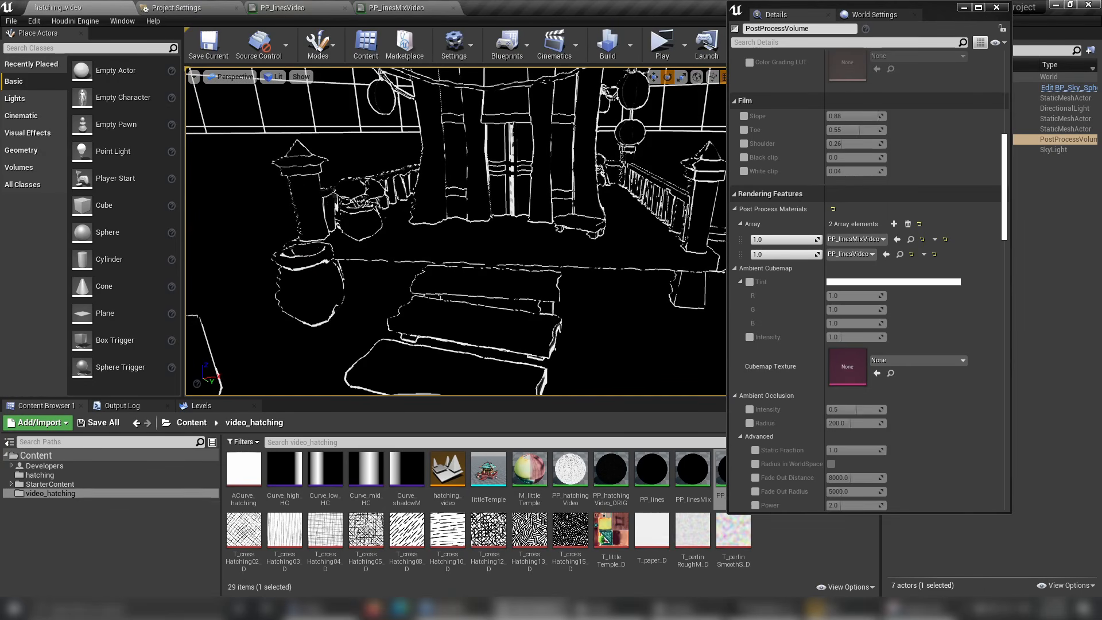
# Review the noise node chain in PP_linesMixVideo and minimise the PostProcessVolume's floating Details window in the level.
pyautogui.click(392, 9)
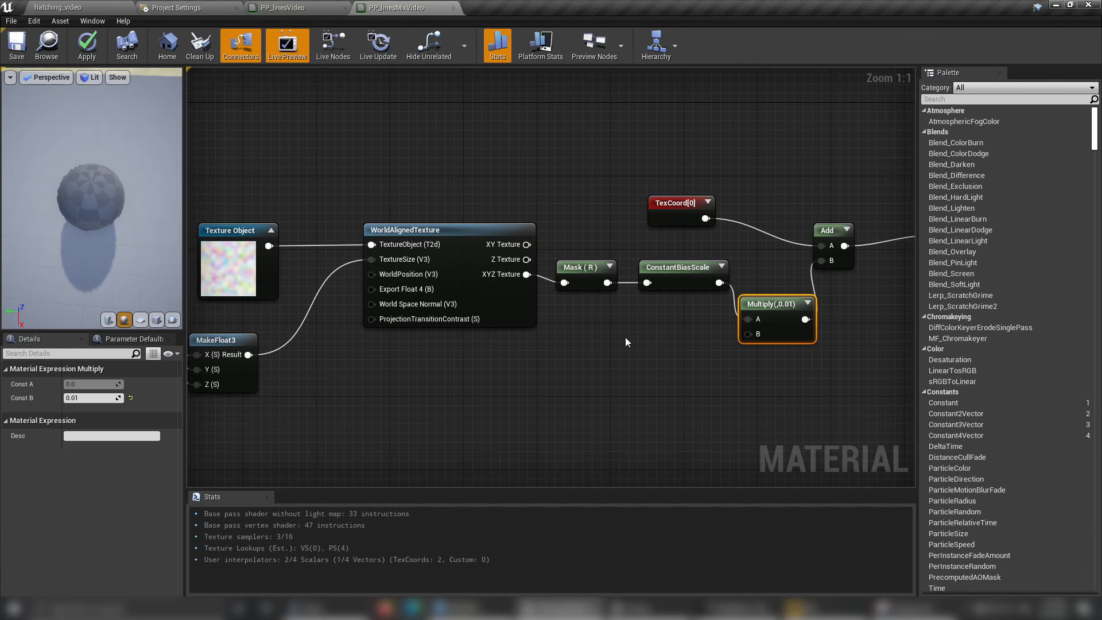
pyautogui.moveTo(782, 354); pyautogui.dragTo(536, 337, button='right')
pyautogui.moveTo(731, 324); pyautogui.dragTo(595, 351, button='right')
pyautogui.scroll(-3, 522, 319)
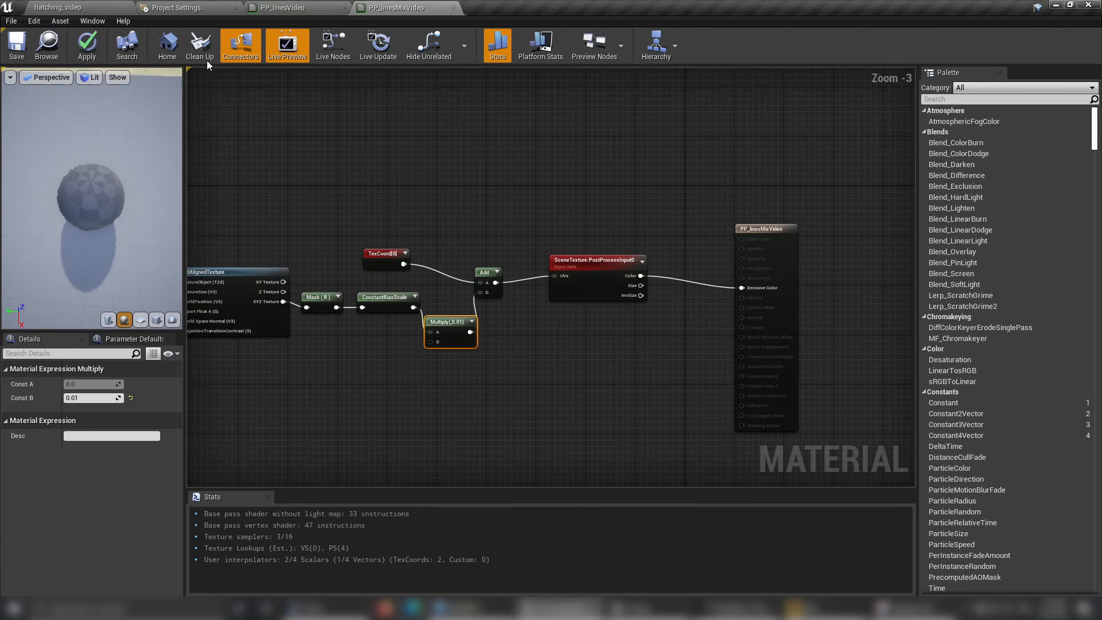
pyautogui.click(74, 9)
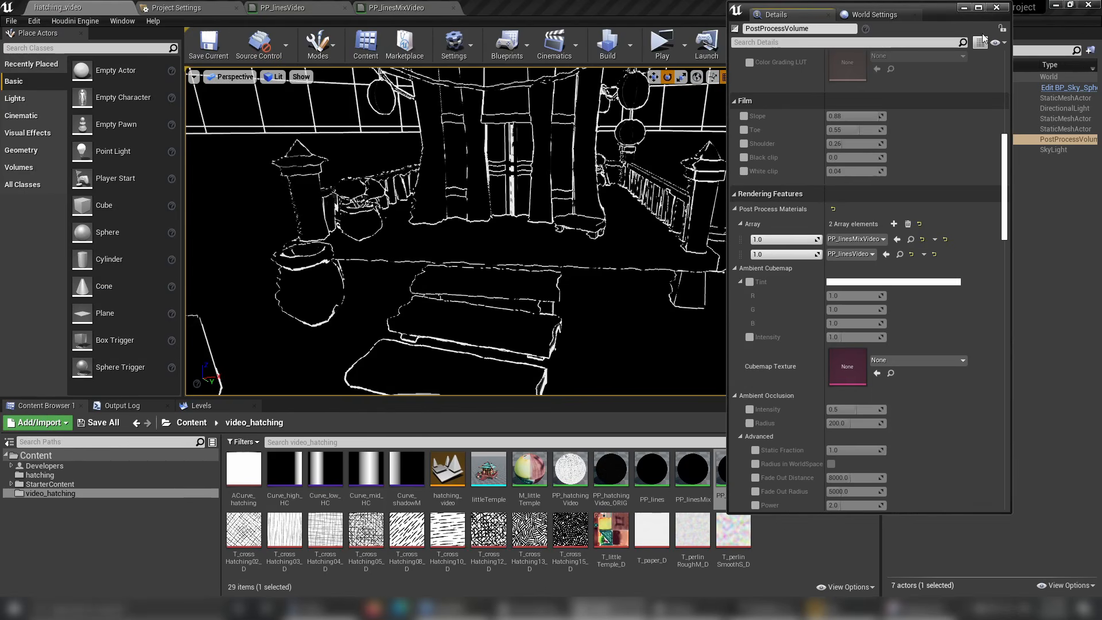
pyautogui.click(962, 7)
# Select PP_linesVideo's output node and filter its details by "pro" to check the material's Blendable Priority.
pyautogui.click(298, 8)
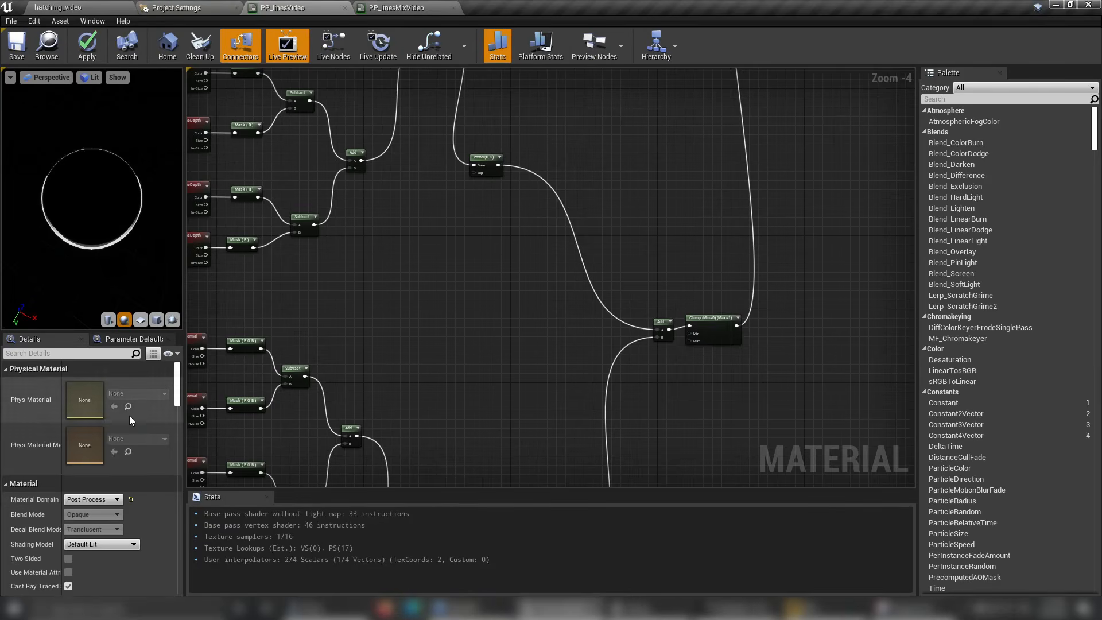
pyautogui.click(77, 354)
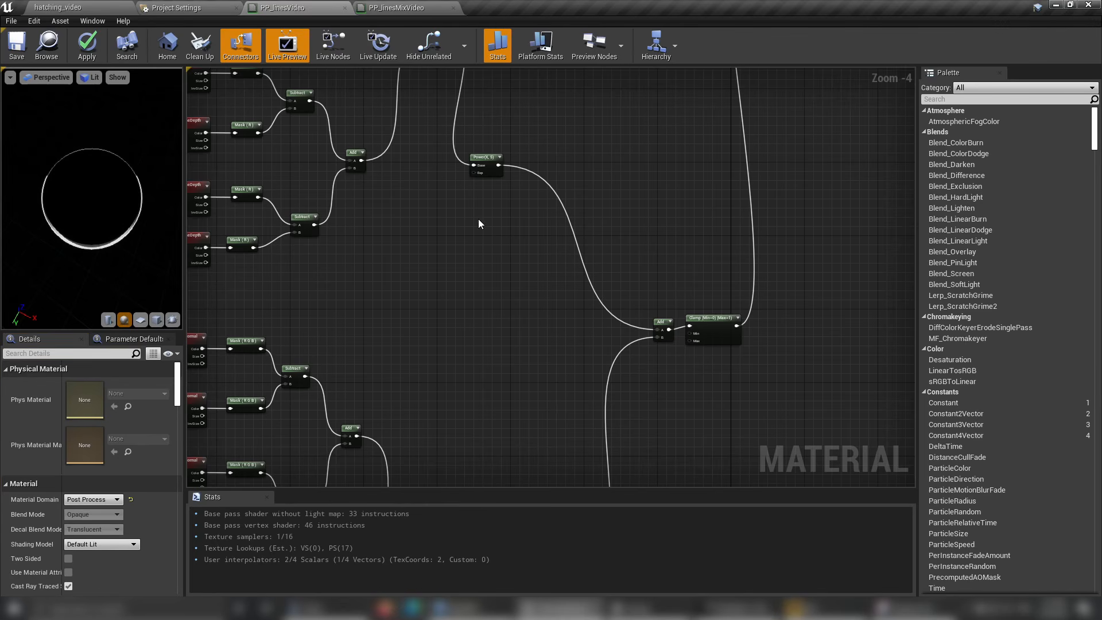
pyautogui.scroll(-8, 478, 220)
pyautogui.scroll(4, 546, 263)
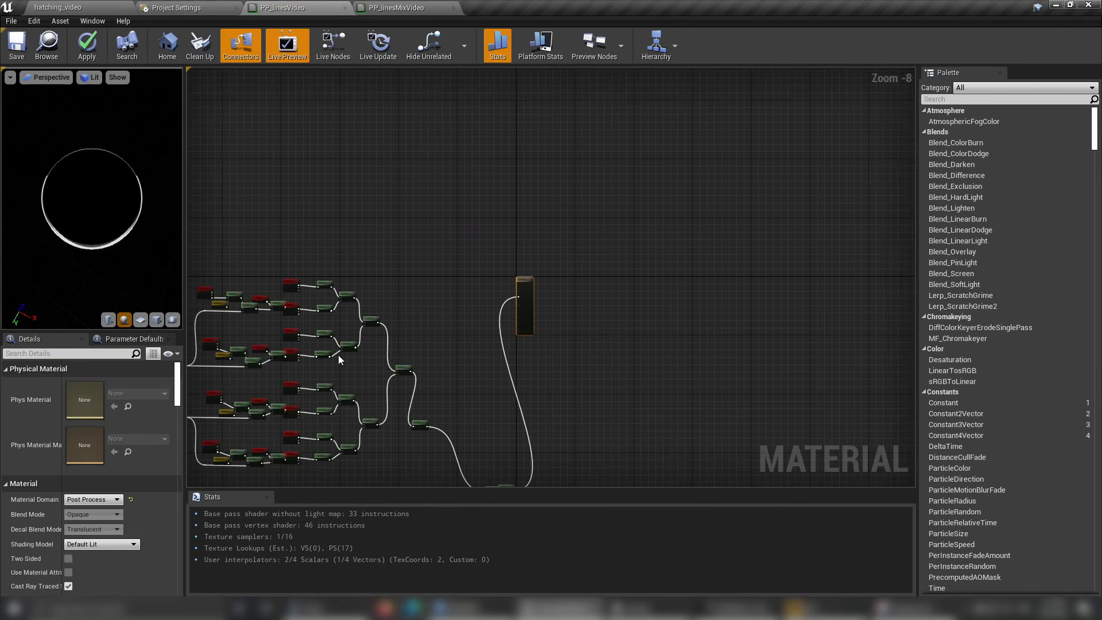
pyautogui.click(524, 280)
pyautogui.scroll(5, 527, 281)
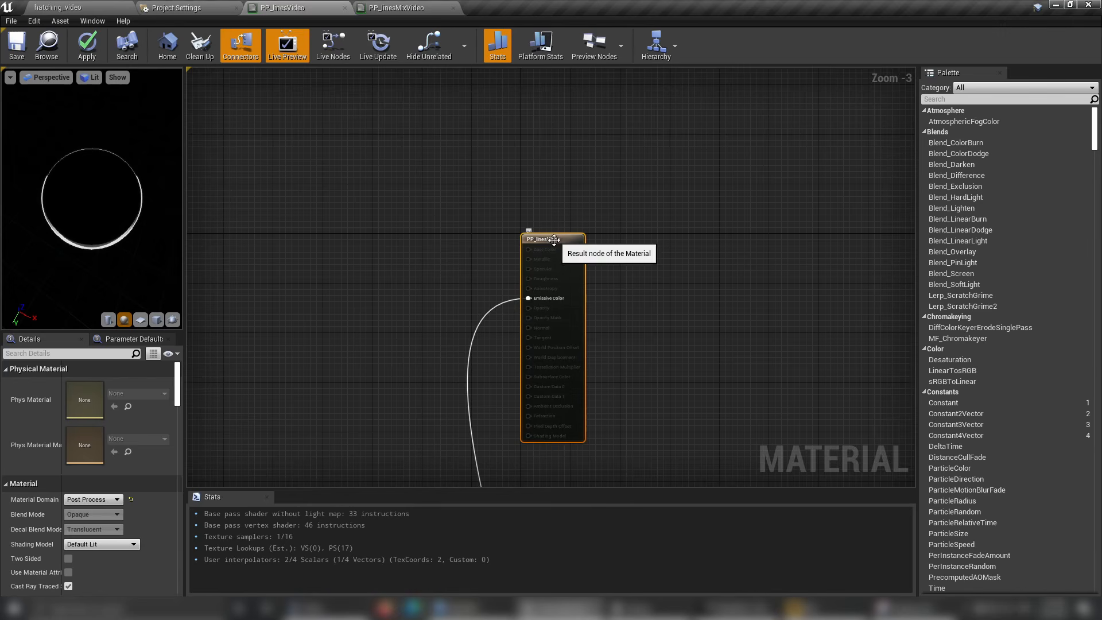
pyautogui.click(88, 353)
pyautogui.write('pro')
pyautogui.click(107, 505)
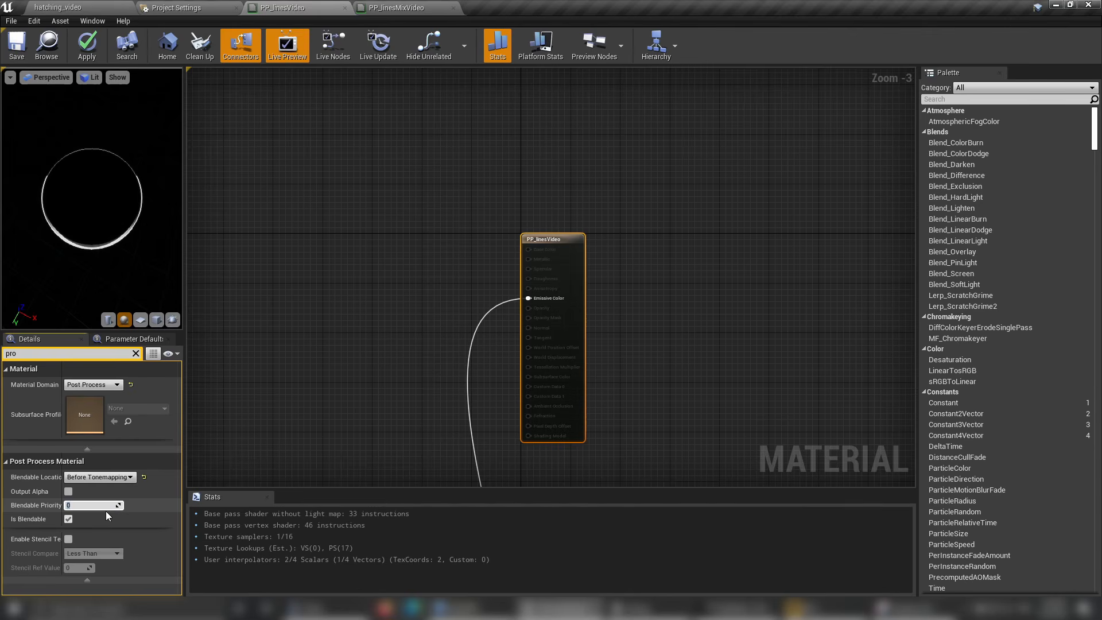
# Set PP_linesMixVideo's Blendable Priority to 1 on its output node and save the material.
pyautogui.click(419, 10)
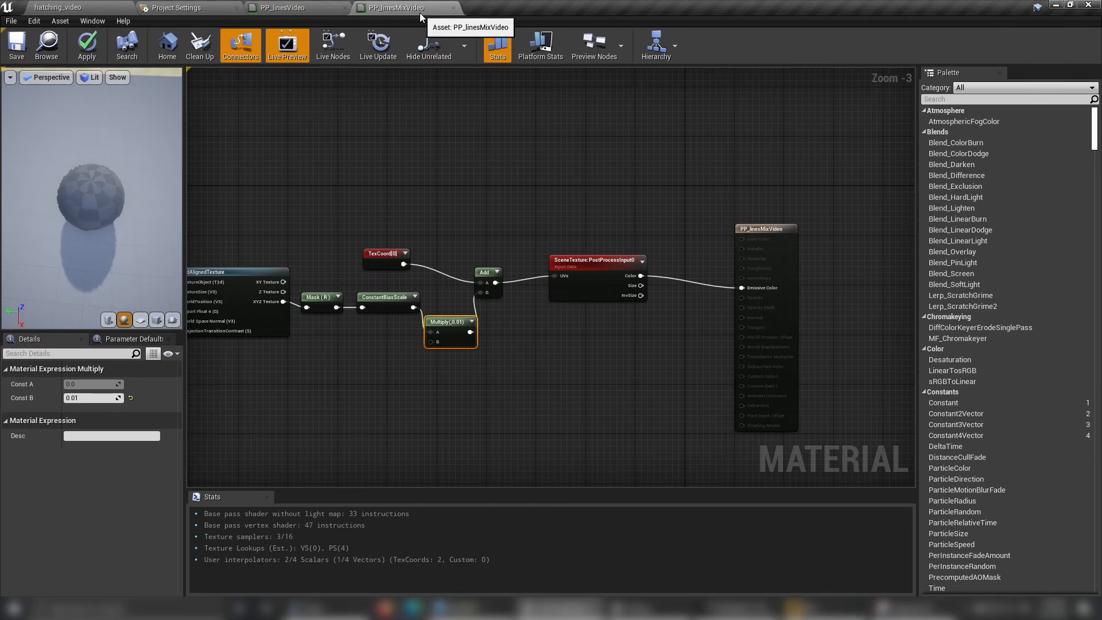
pyautogui.click(762, 243)
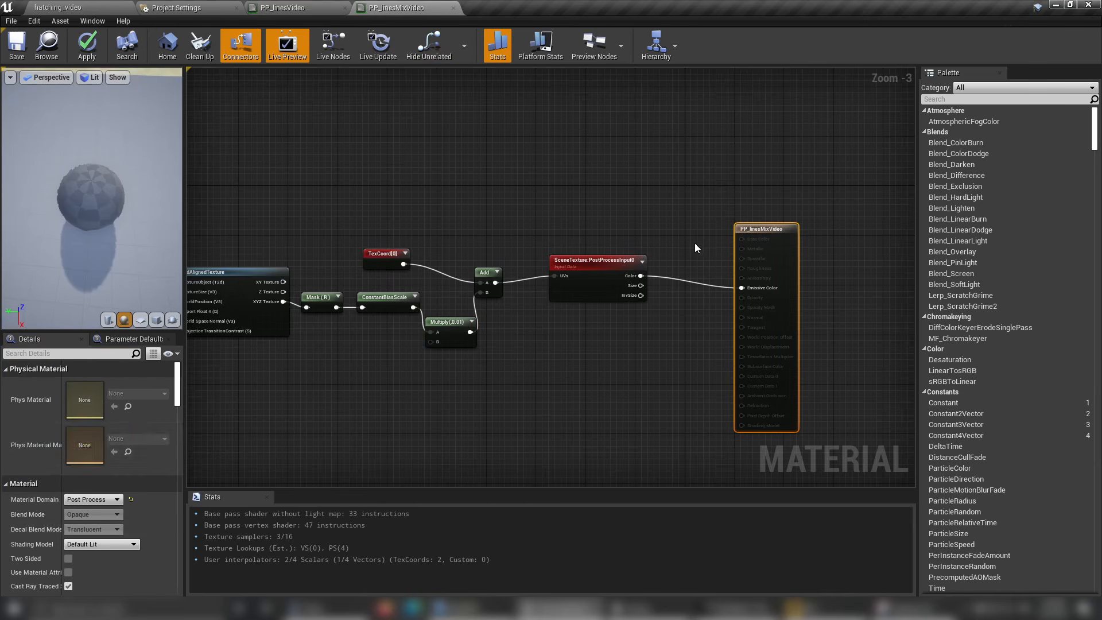
pyautogui.click(66, 353)
pyautogui.write('pri')
pyautogui.click(87, 443)
pyautogui.write('1')
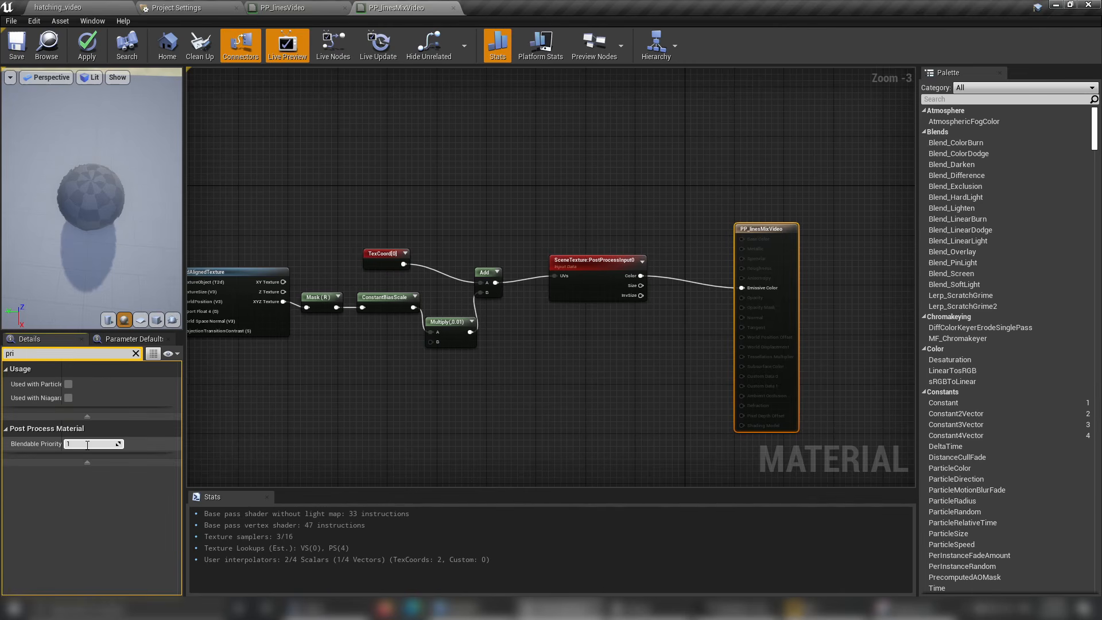
pyautogui.press('Return')
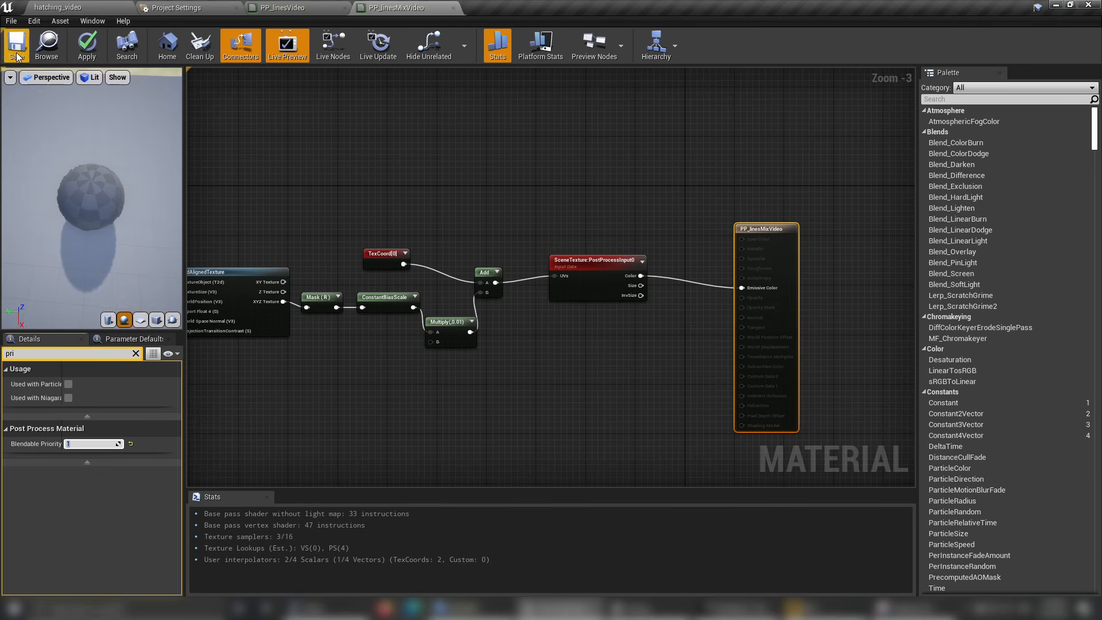
pyautogui.click(15, 50)
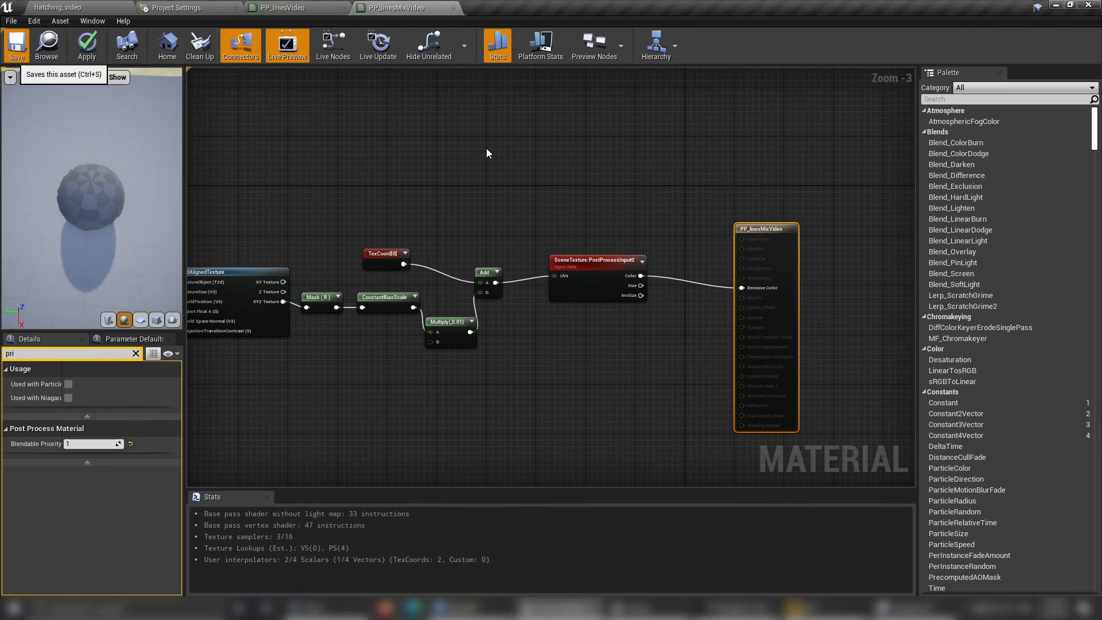
# Examine the noise-distorted lines around the temple at close and far distances in the level viewport.
pyautogui.click(99, 7)
pyautogui.keyDown('alt'); pyautogui.moveTo(531, 229); pyautogui.dragTo(468, 258); pyautogui.keyUp('alt')
pyautogui.moveTo(468, 258); pyautogui.dragTo(480, 224, button='right')
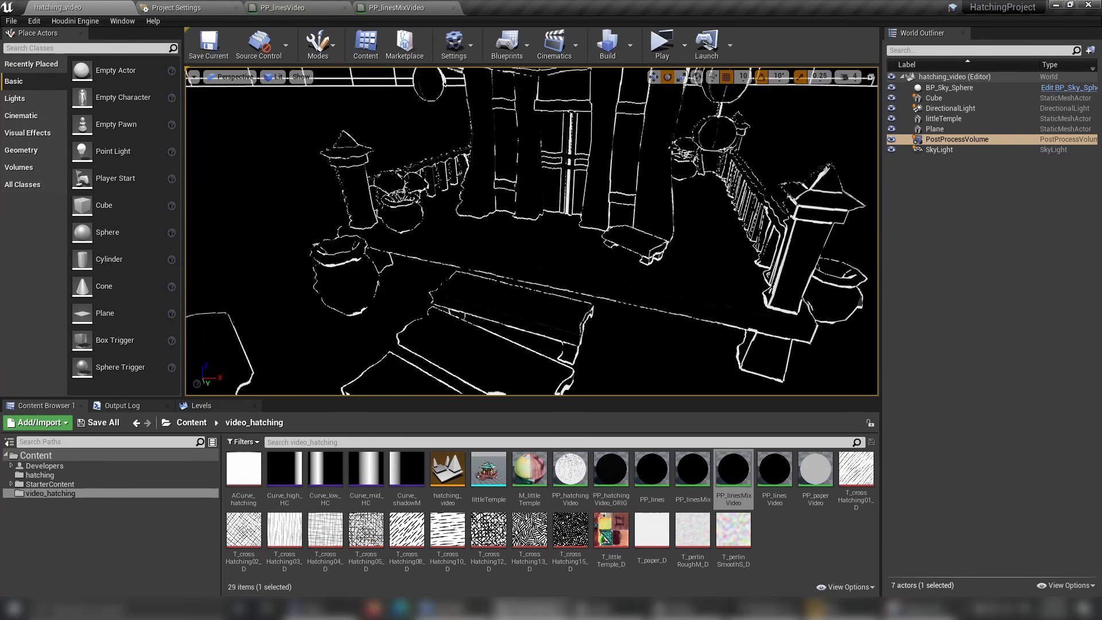
pyautogui.keyDown('alt'); pyautogui.moveTo(479, 223); pyautogui.dragTo(408, 235); pyautogui.keyUp('alt')
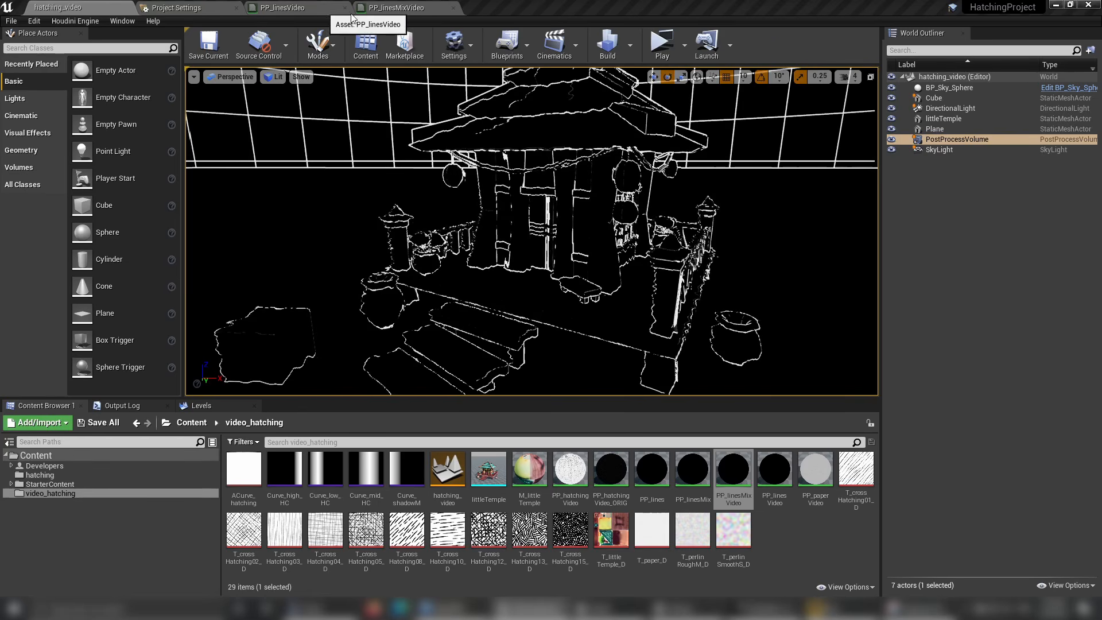
# In PP_linesVideo, add an If node below RemapValueRange and connect RemapValueRange's Result to its A input.
pyautogui.click(319, 9)
pyautogui.scroll(-7, 519, 302)
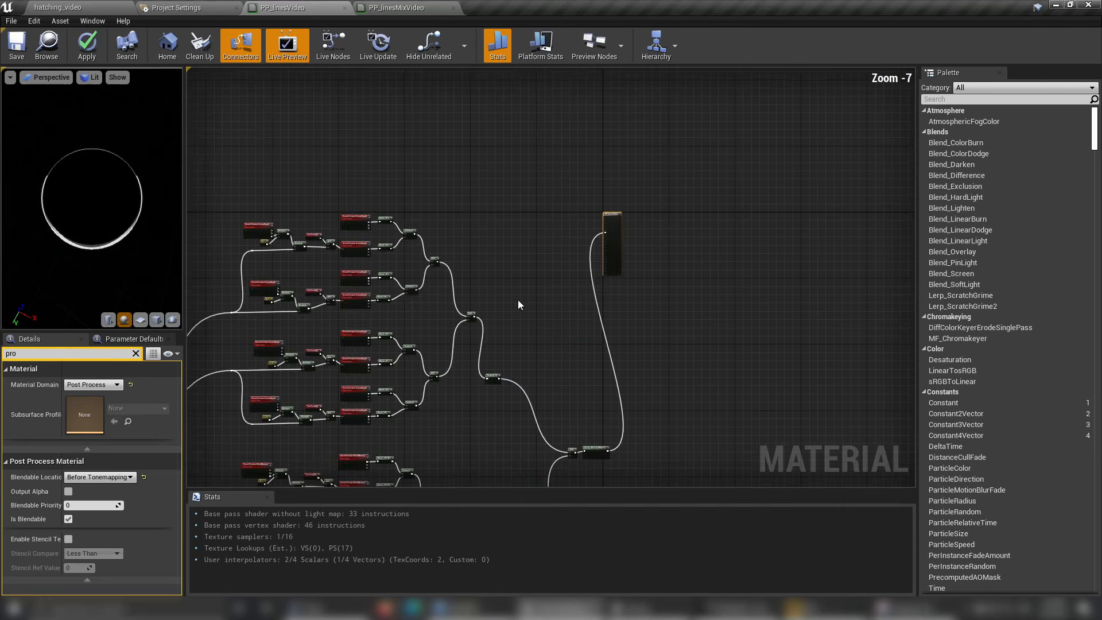
pyautogui.moveTo(519, 302); pyautogui.dragTo(737, 198, button='right')
pyautogui.scroll(4, 343, 360)
pyautogui.moveTo(344, 360); pyautogui.dragTo(354, 324, button='right')
pyautogui.rightClick(425, 311)
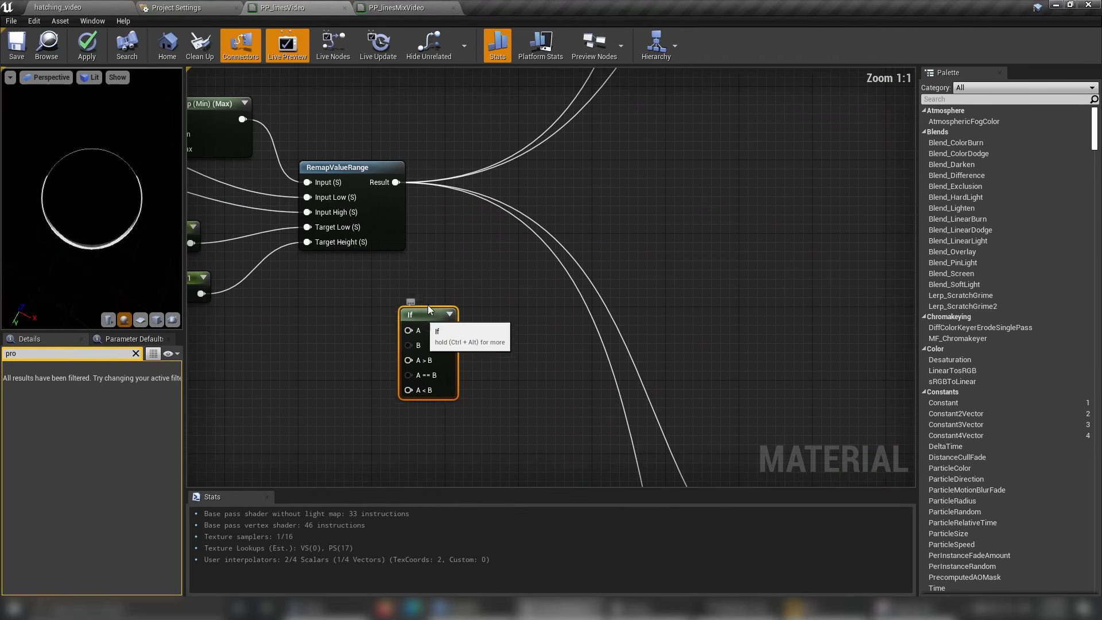
pyautogui.moveTo(424, 315); pyautogui.dragTo(442, 242)
pyautogui.scroll(-4, 517, 243)
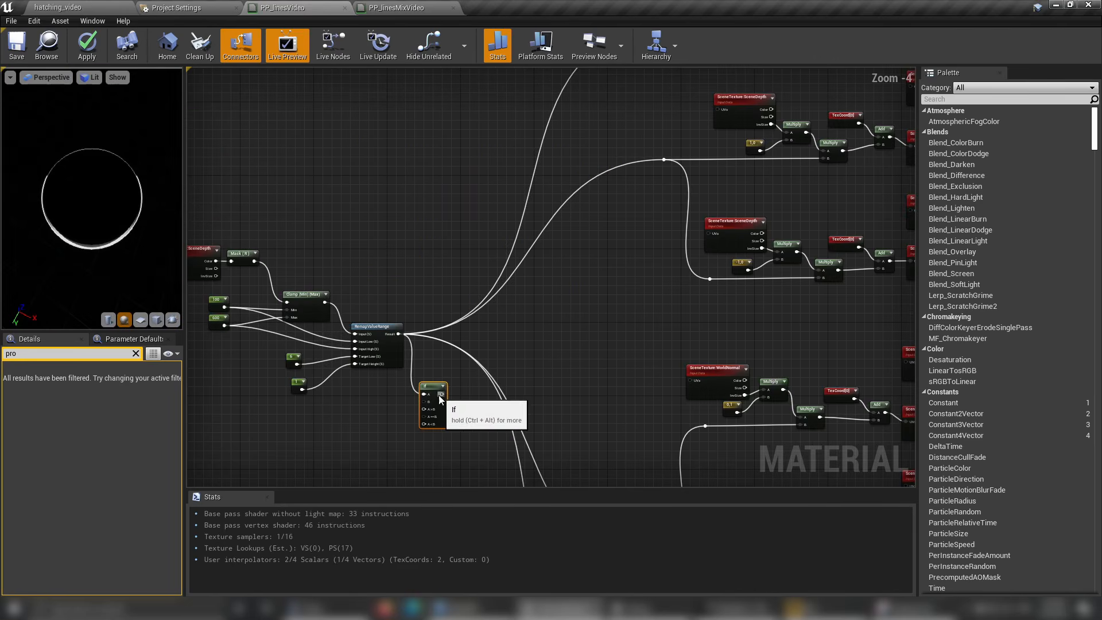
# Connect the If node's output to all four edge-detection branches in place of RemapValueRange's direct connections.
pyautogui.moveTo(442, 393); pyautogui.dragTo(663, 283)
pyautogui.moveTo(620, 347); pyautogui.dragTo(618, 69, button='right')
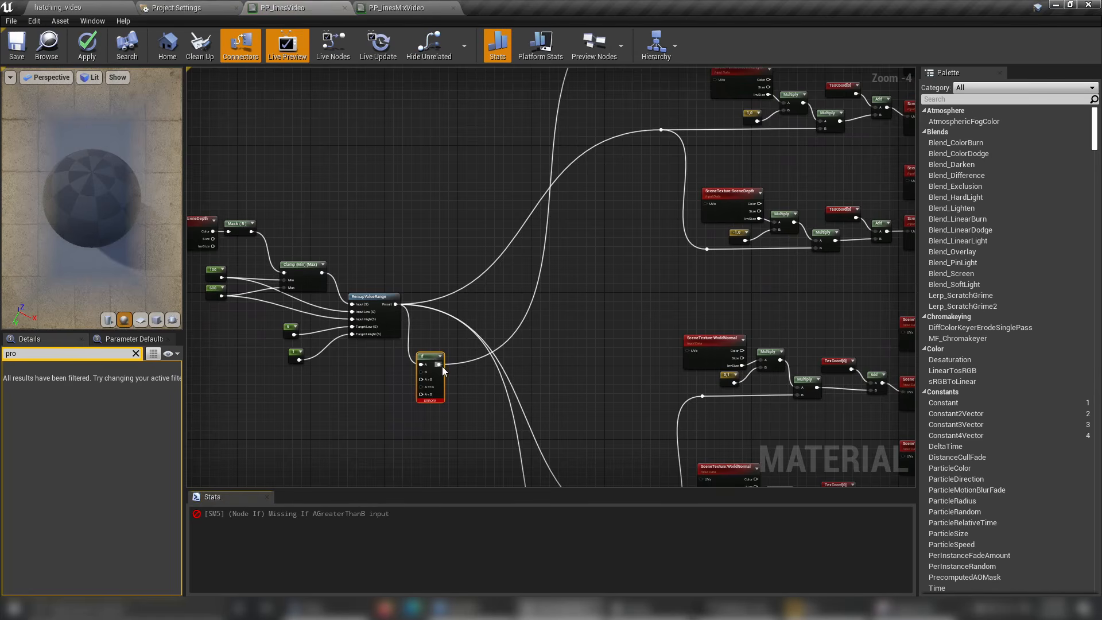
pyautogui.moveTo(439, 365); pyautogui.dragTo(662, 129)
pyautogui.moveTo(491, 379); pyautogui.dragTo(466, 271, button='right')
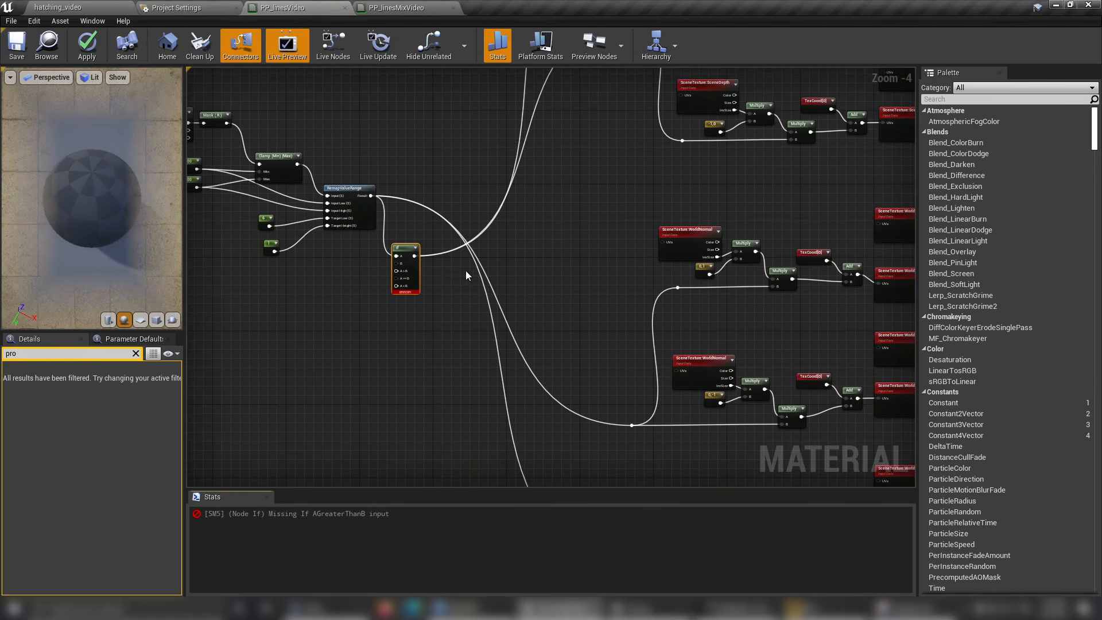
pyautogui.moveTo(414, 256); pyautogui.dragTo(632, 426)
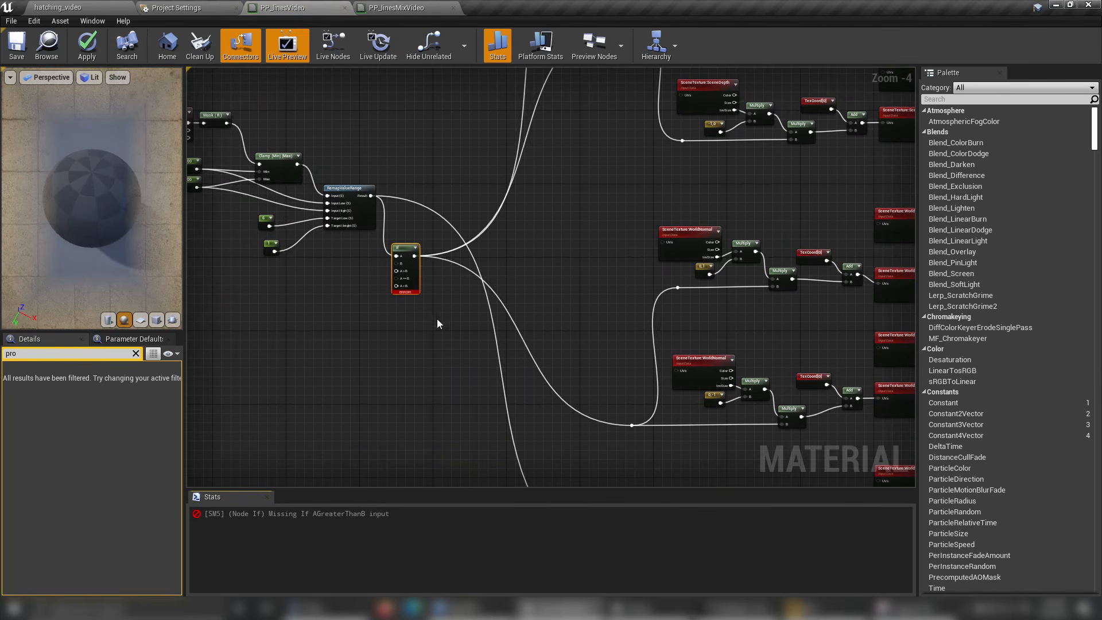
pyautogui.moveTo(438, 323); pyautogui.dragTo(431, 246, button='right')
pyautogui.moveTo(631, 498); pyautogui.dragTo(627, 334)
pyautogui.scroll(3, 433, 239)
pyautogui.scroll(1, 537, 273)
pyautogui.moveTo(538, 272); pyautogui.dragTo(617, 356, button='right')
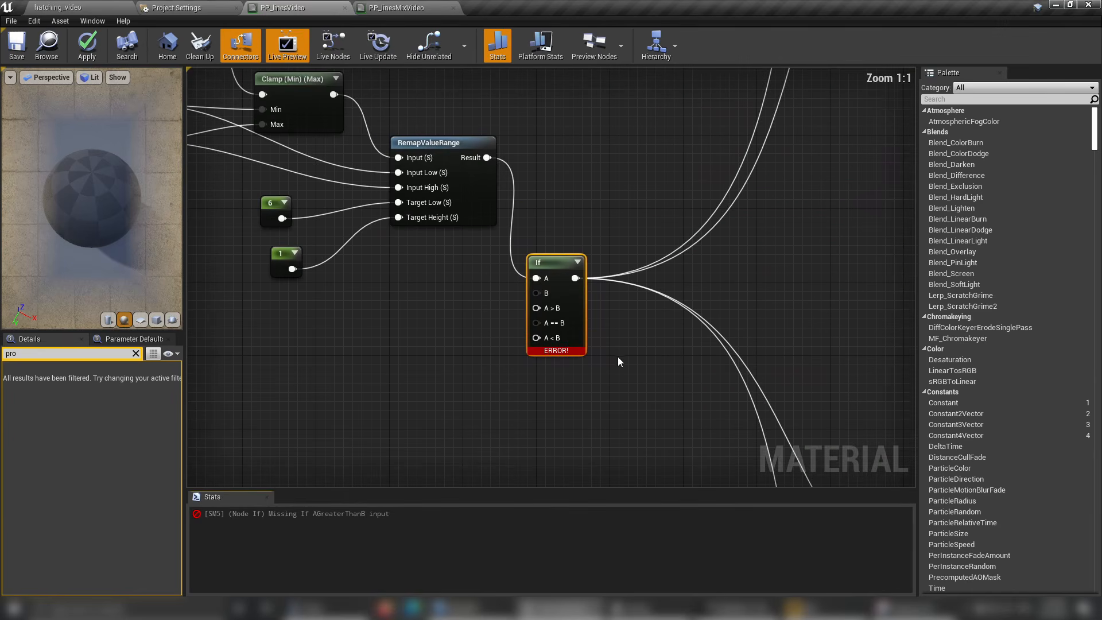
# Move the If node up beside RemapValueRange's Result output.
pyautogui.moveTo(398, 291); pyautogui.dragTo(446, 343, button='right')
pyautogui.moveTo(401, 375); pyautogui.dragTo(465, 373, button='right')
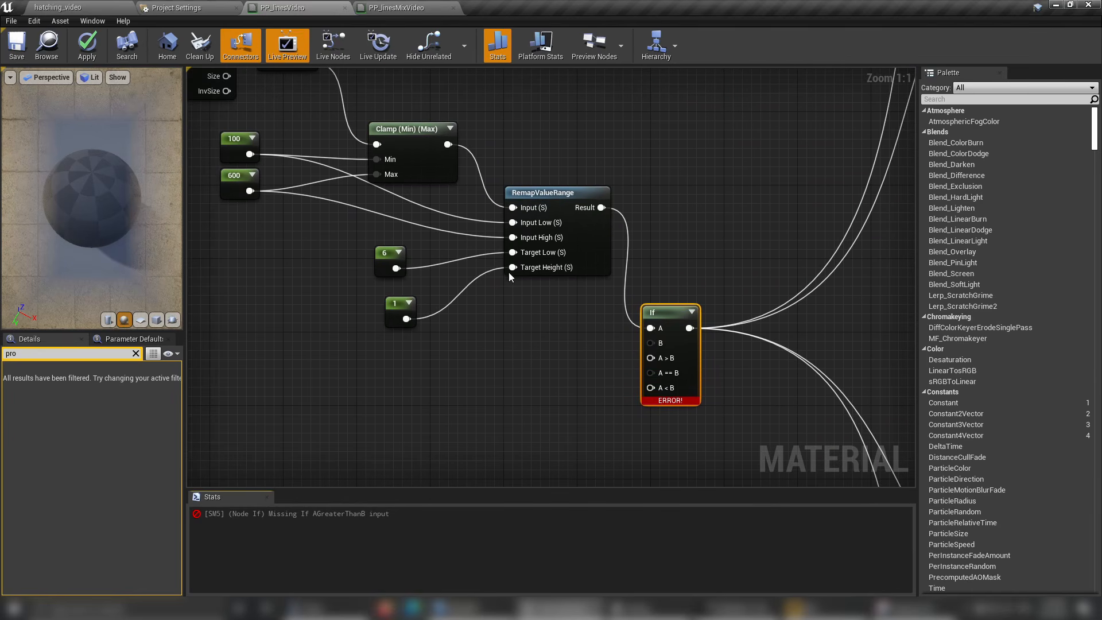
pyautogui.moveTo(483, 288); pyautogui.dragTo(497, 359, button='right')
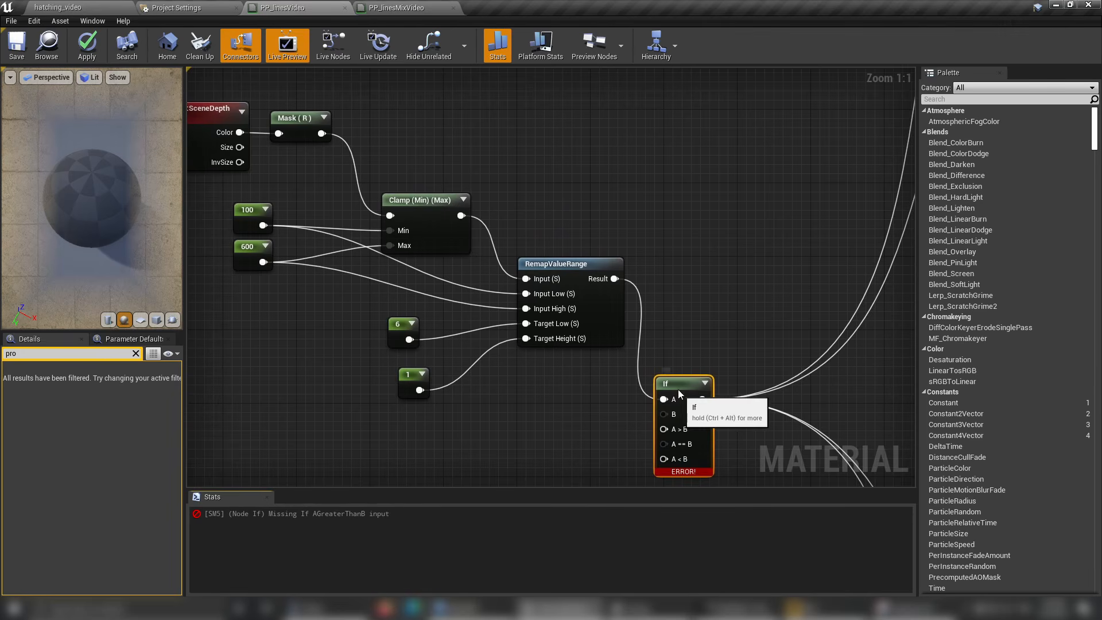
pyautogui.moveTo(678, 389); pyautogui.dragTo(702, 266)
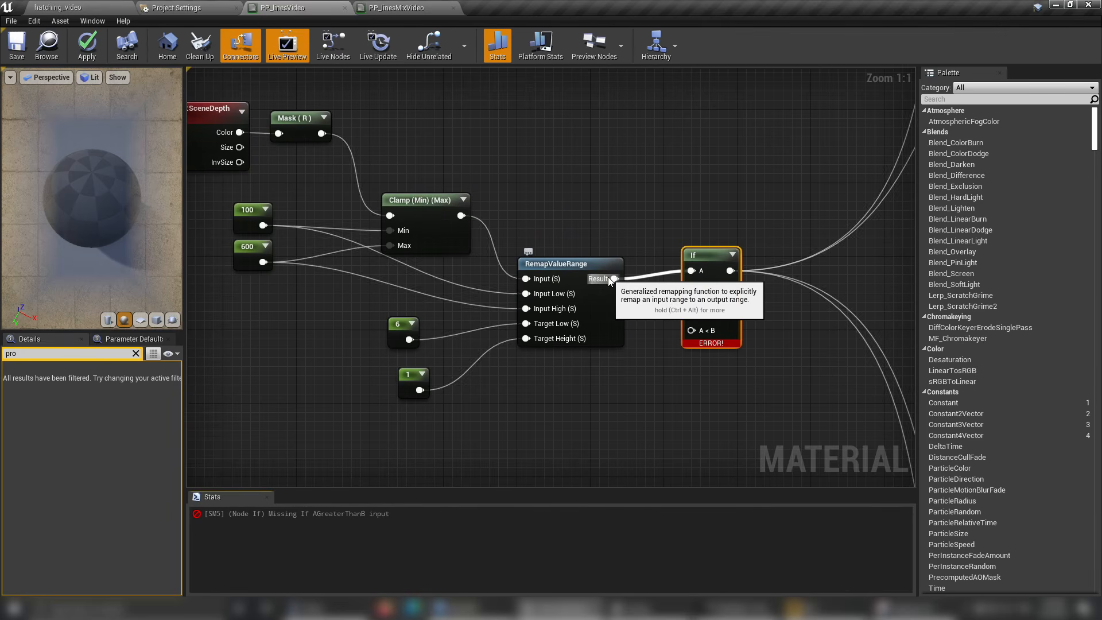
# Connect the SceneDepth Mask (R) output to the If node's A input, replacing the RemapValueRange connection.
pyautogui.moveTo(492, 157); pyautogui.dragTo(539, 221, button='right')
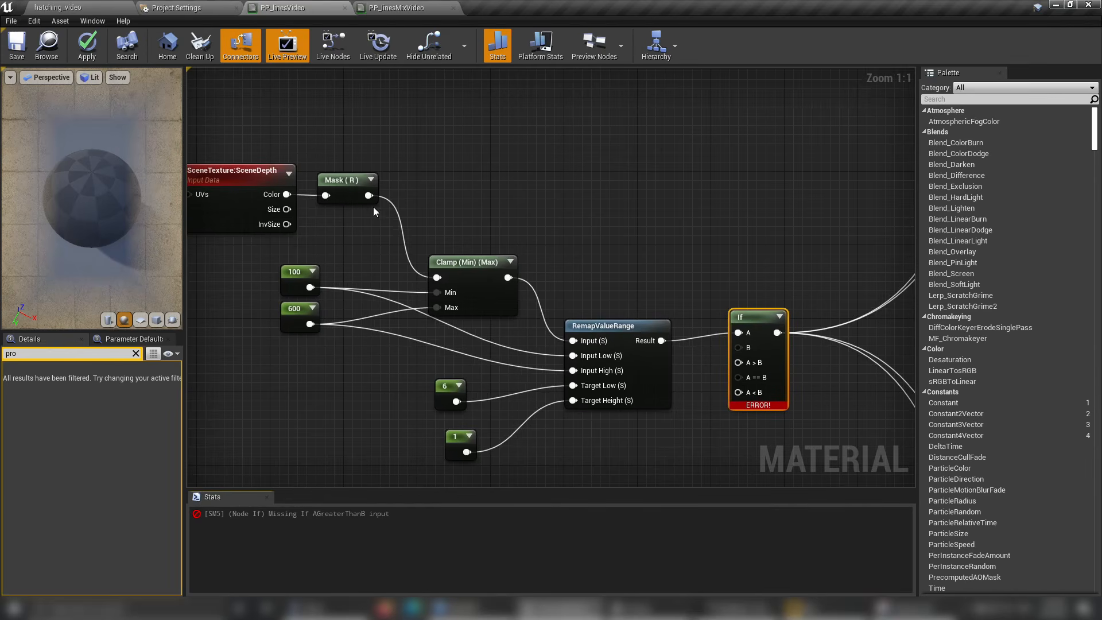
pyautogui.moveTo(369, 195); pyautogui.dragTo(739, 333)
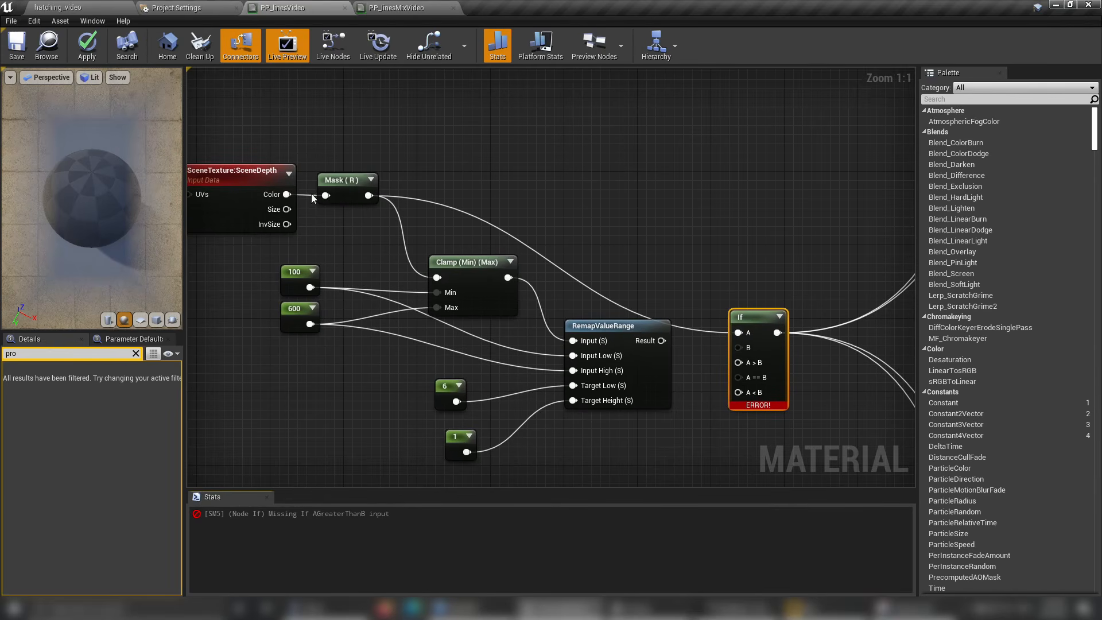
pyautogui.moveTo(649, 200); pyautogui.dragTo(609, 190, button='right')
pyautogui.moveTo(356, 204); pyautogui.dragTo(535, 223, button='right')
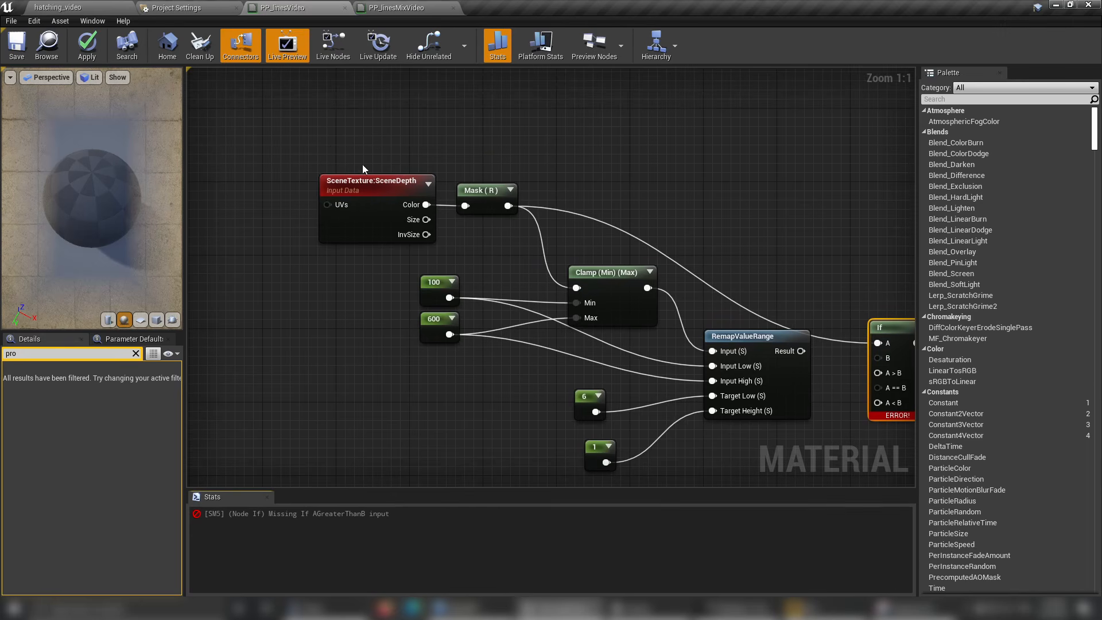
pyautogui.moveTo(658, 213); pyautogui.dragTo(514, 189, button='right')
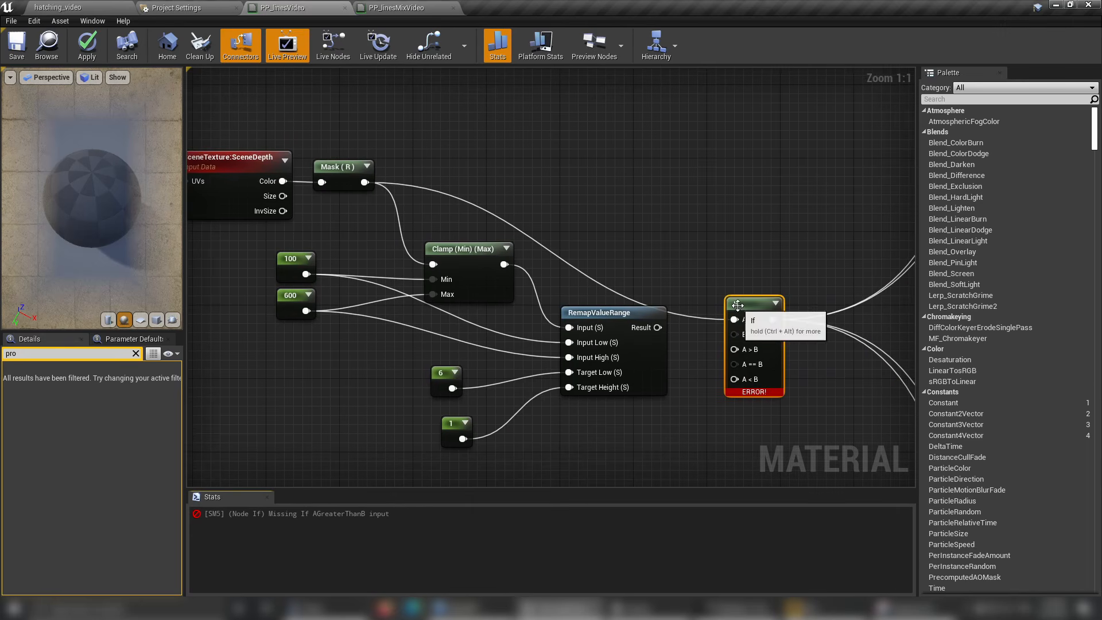
# Move the If node slightly up, add a constant of 8000 beside it and connect it to the B input.
pyautogui.moveTo(741, 308); pyautogui.dragTo(760, 253)
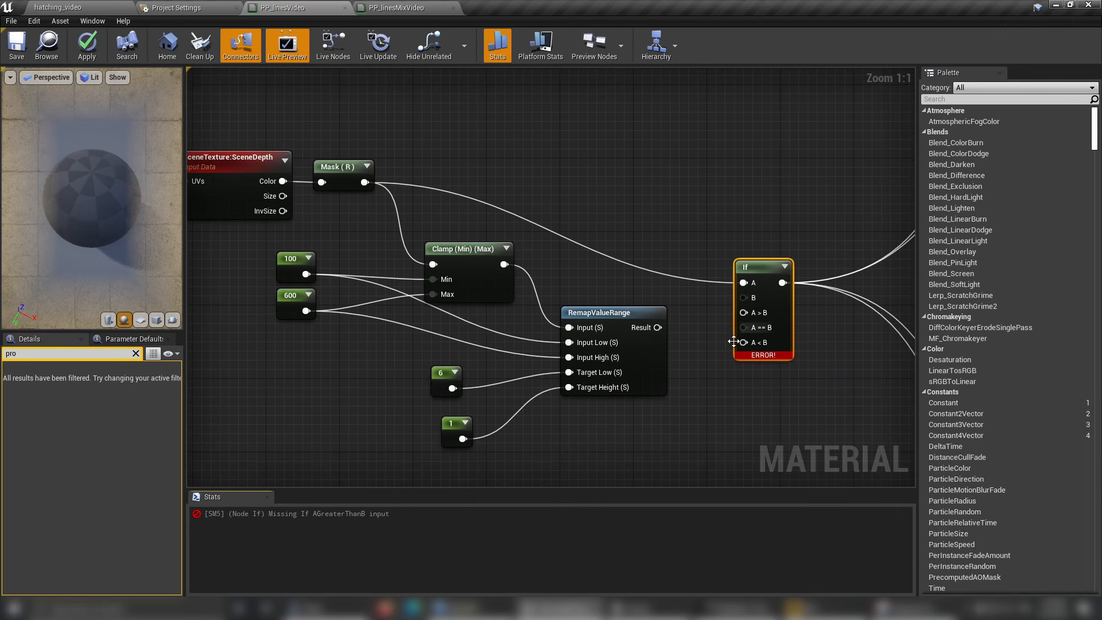
pyautogui.moveTo(695, 313); pyautogui.dragTo(650, 289, button='right')
pyautogui.click(637, 267)
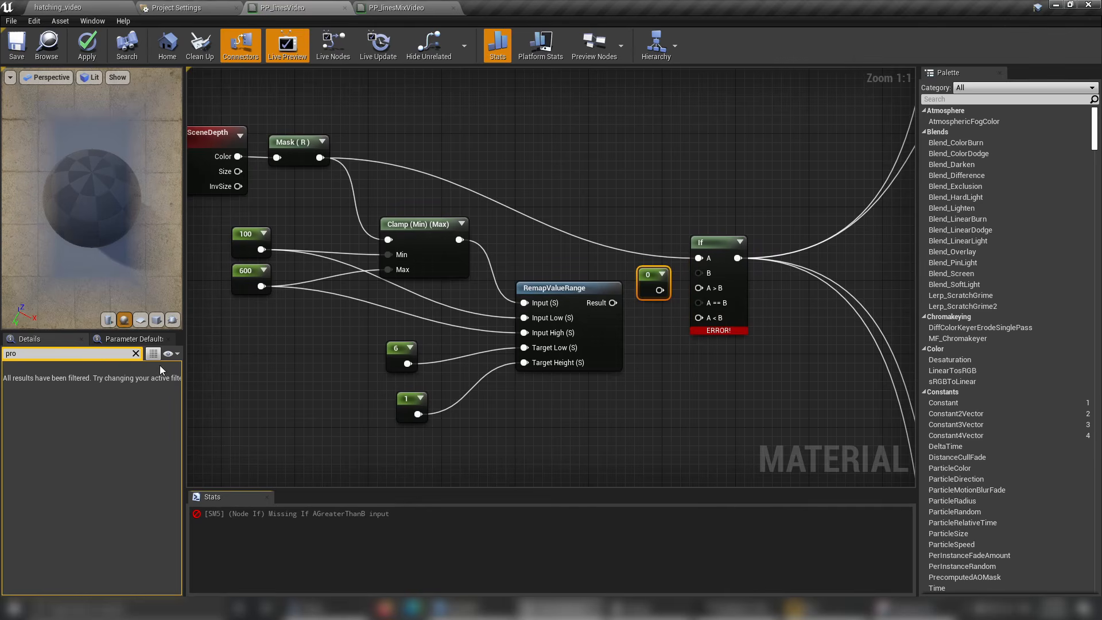
pyautogui.click(136, 353)
pyautogui.click(92, 384)
pyautogui.write('8000')
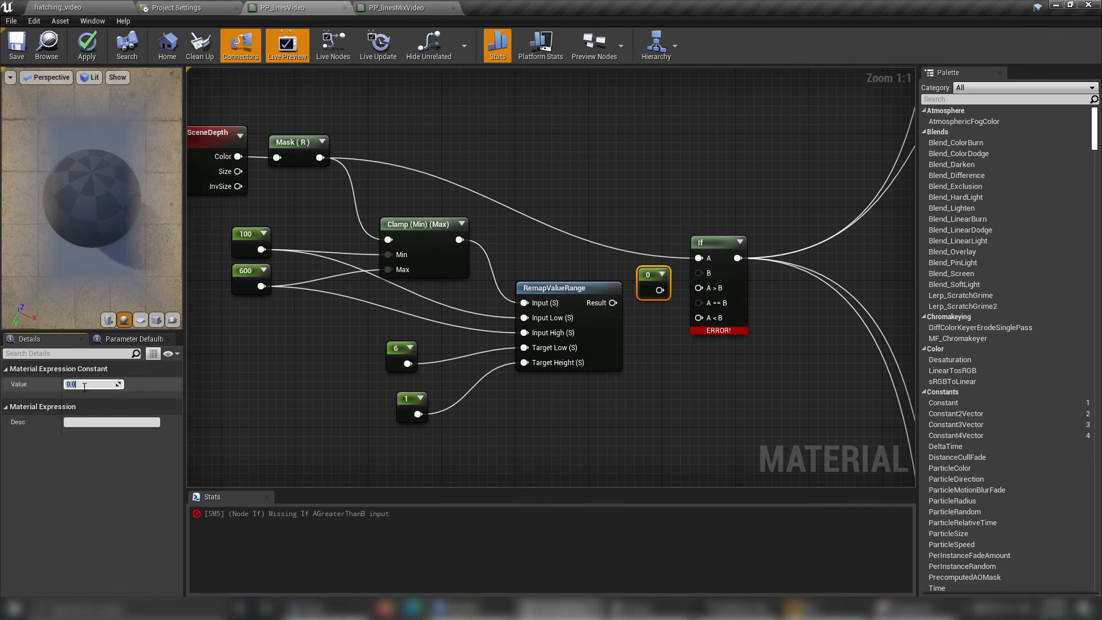
pyautogui.press('Return')
pyautogui.moveTo(671, 290); pyautogui.dragTo(645, 278)
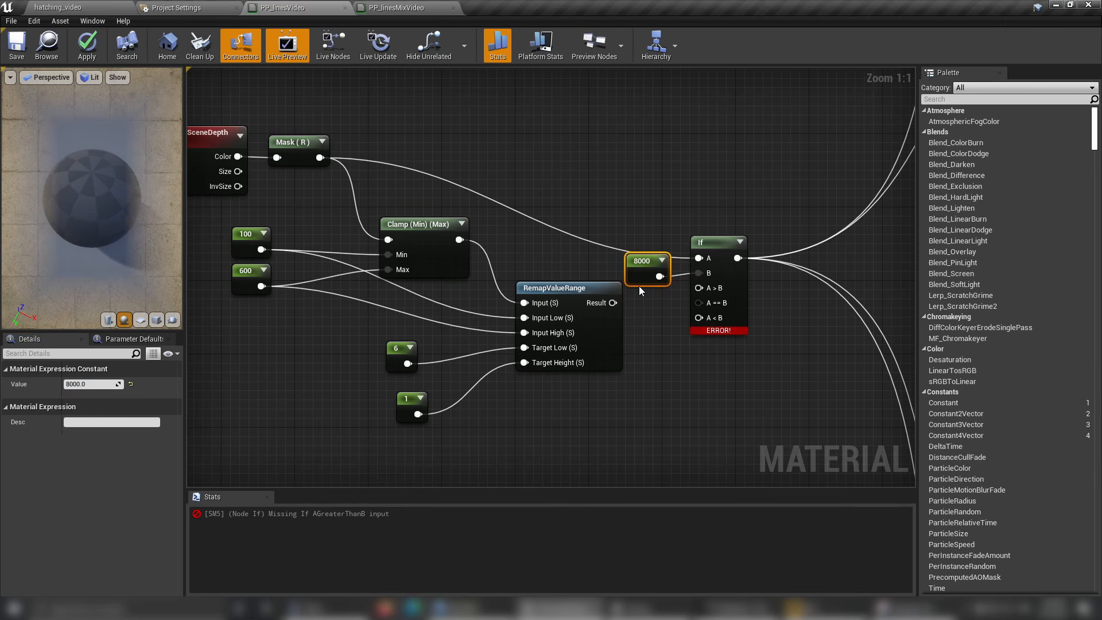
pyautogui.moveTo(658, 410); pyautogui.dragTo(641, 400, button='right')
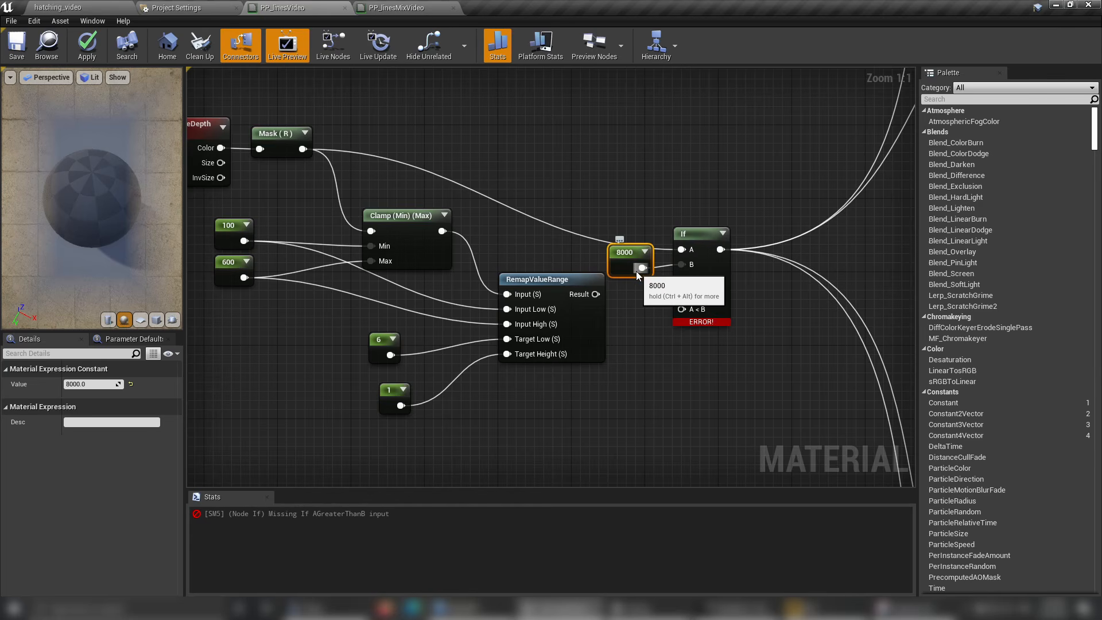
# Add a constant of 0 below the 8000 constant and connect it to the If node's A > B input.
pyautogui.press('1')
pyautogui.click(639, 292)
pyautogui.moveTo(641, 295)
pyautogui.mouseDown()
pyautogui.moveTo(625, 288)
pyautogui.moveTo(644, 309)
pyautogui.moveTo(681, 279)
pyautogui.moveTo(634, 294)
pyautogui.mouseUp()
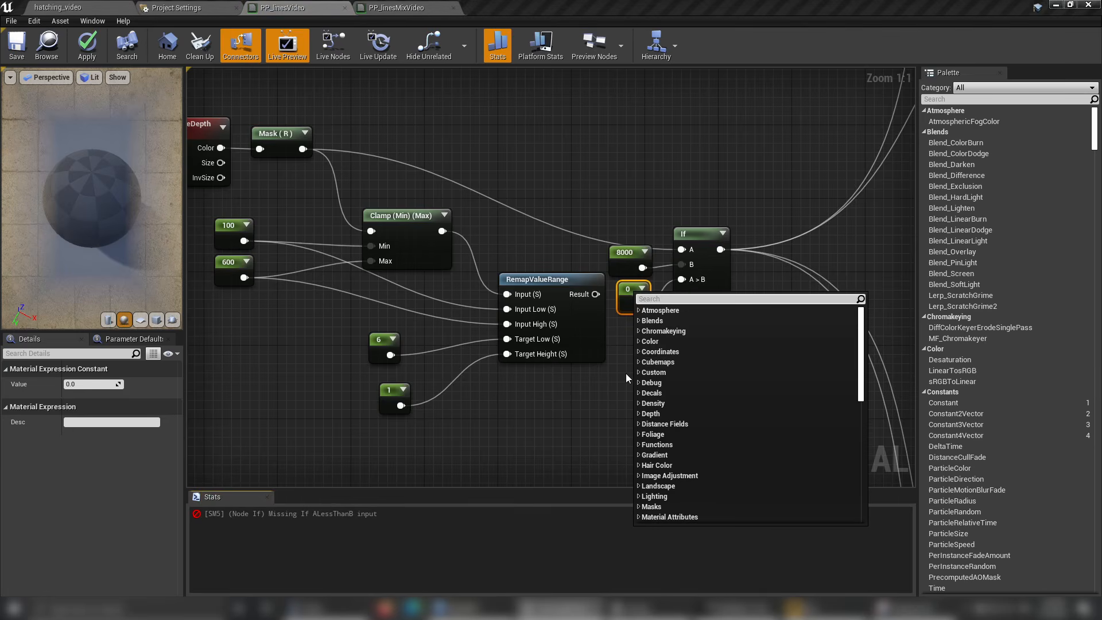
pyautogui.click(576, 415)
pyautogui.moveTo(580, 391); pyautogui.dragTo(591, 399, button='right')
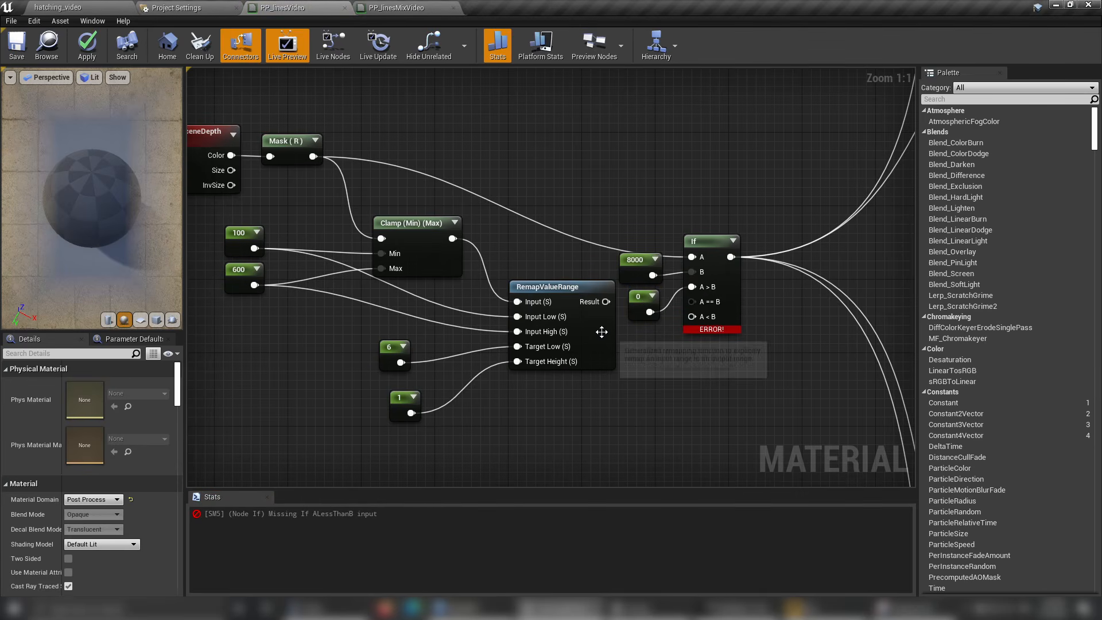
# Connect RemapValueRange's Result to the If node's A < B input and space the 8000 and 0 constants away from the If node.
pyautogui.moveTo(608, 309); pyautogui.dragTo(692, 316)
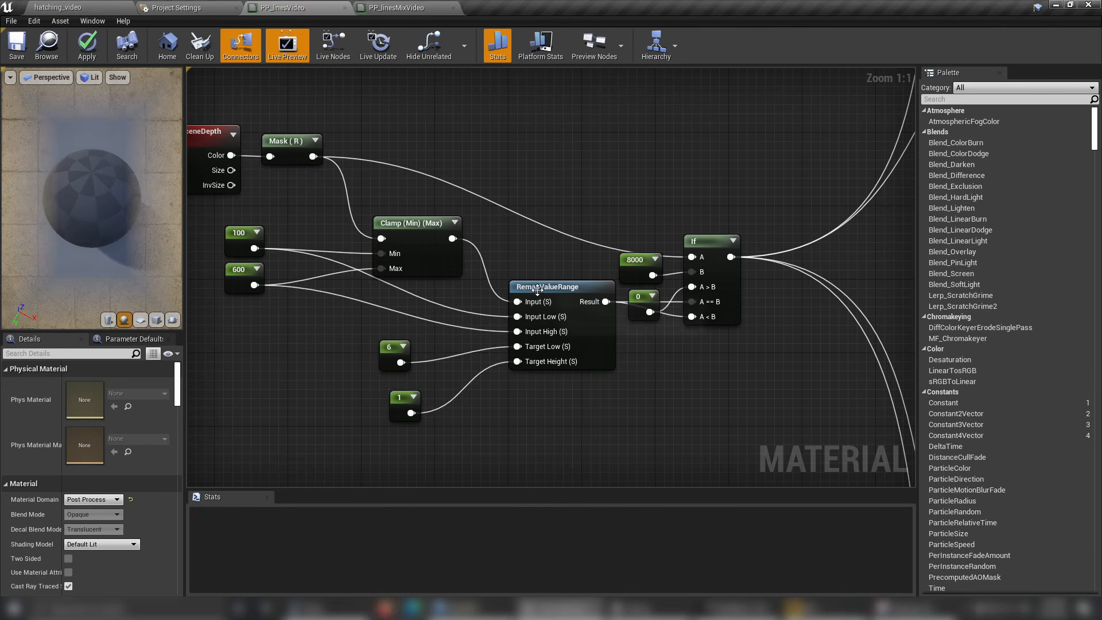
pyautogui.moveTo(537, 290); pyautogui.dragTo(537, 317)
pyautogui.moveTo(360, 424); pyautogui.dragTo(359, 396, button='right')
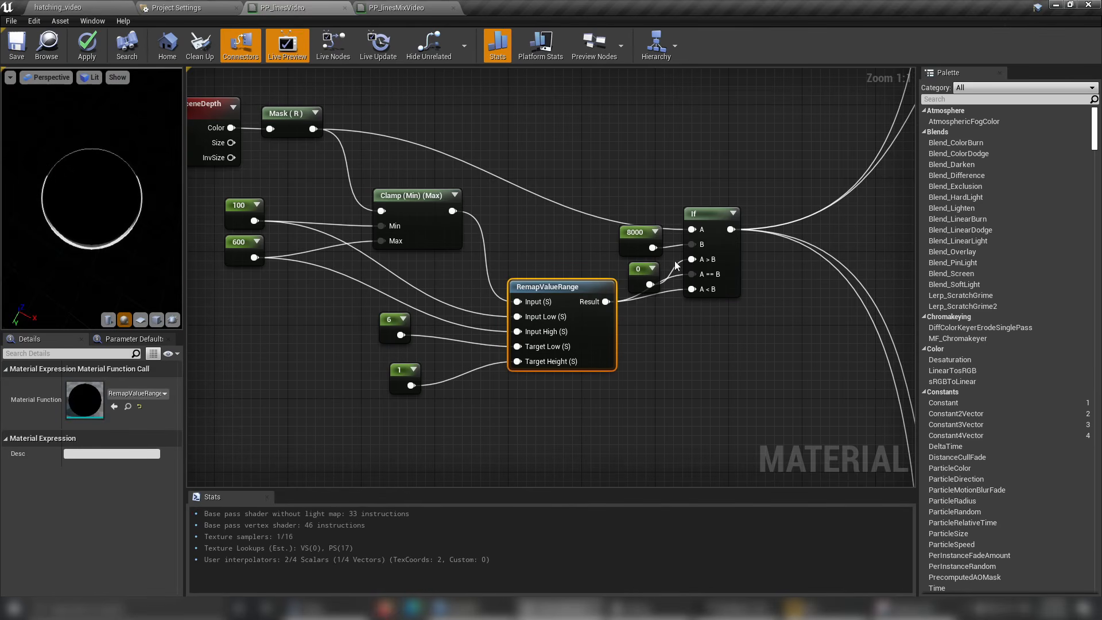
pyautogui.moveTo(597, 239); pyautogui.dragTo(581, 260)
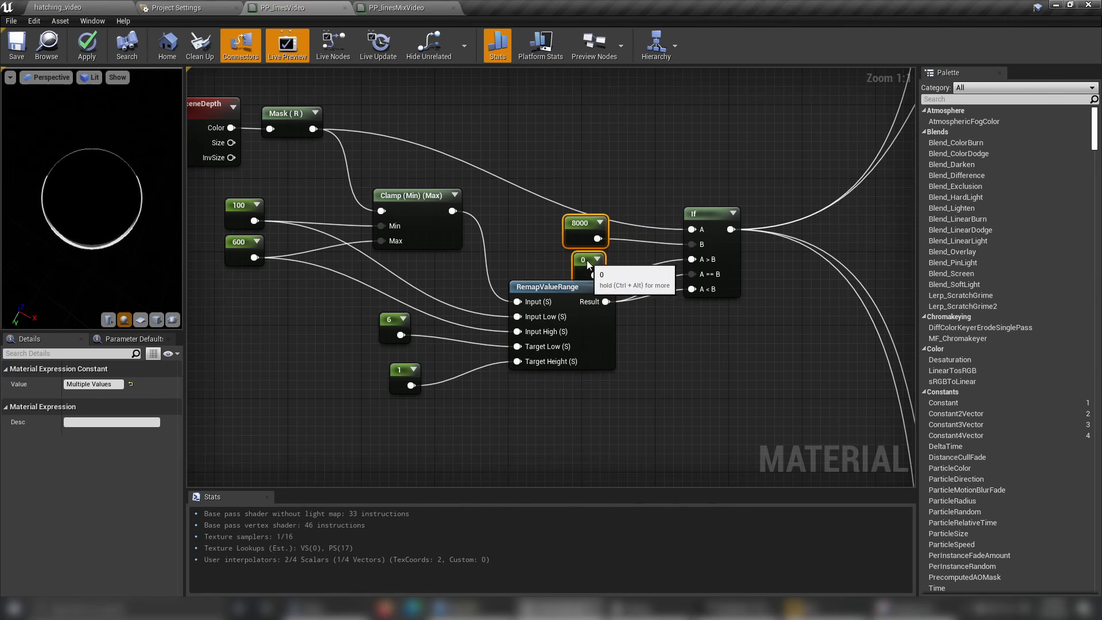
# Save the PP_linesVideo material and check the outline on the preview sphere.
pyautogui.click(696, 154)
pyautogui.moveTo(697, 155); pyautogui.dragTo(541, 185, button='right')
pyautogui.scroll(-4, 541, 185)
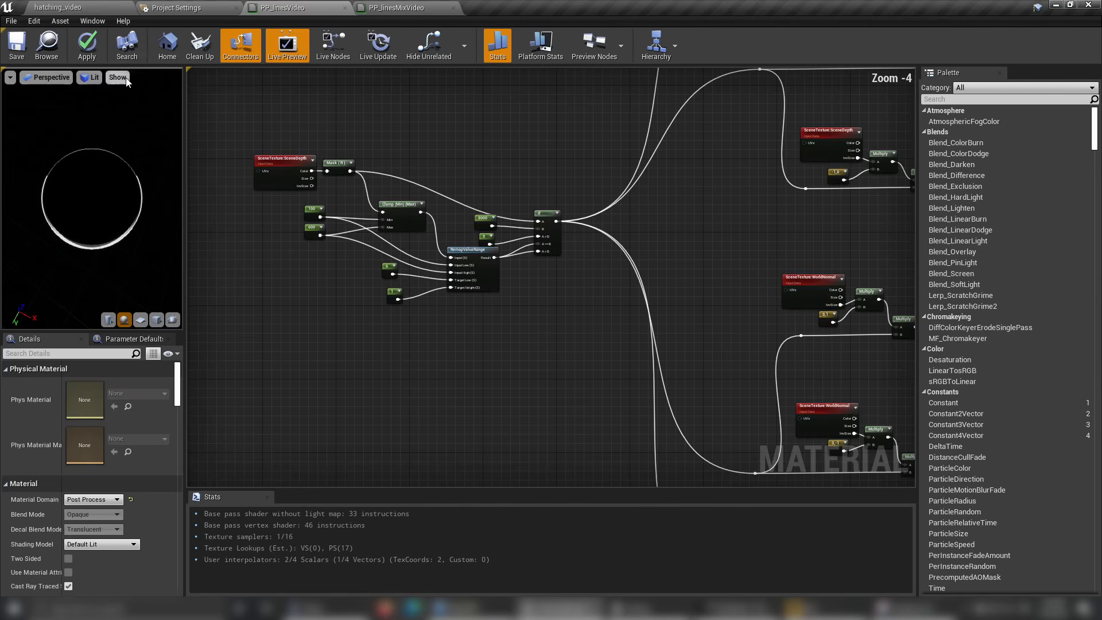
pyautogui.click(26, 54)
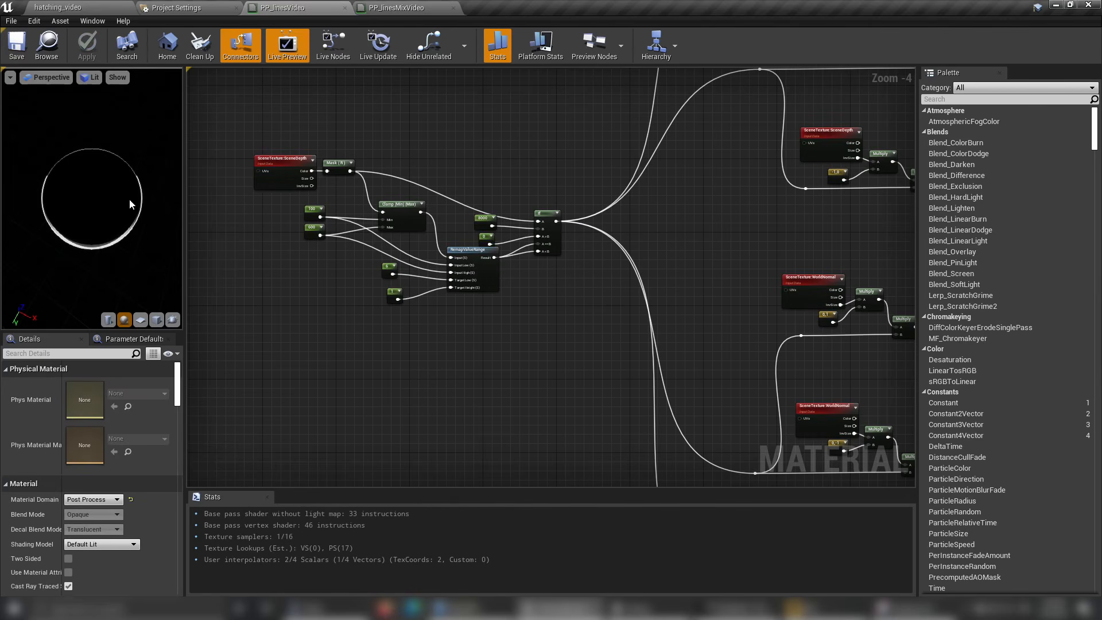
pyautogui.moveTo(129, 200); pyautogui.dragTo(172, 175)
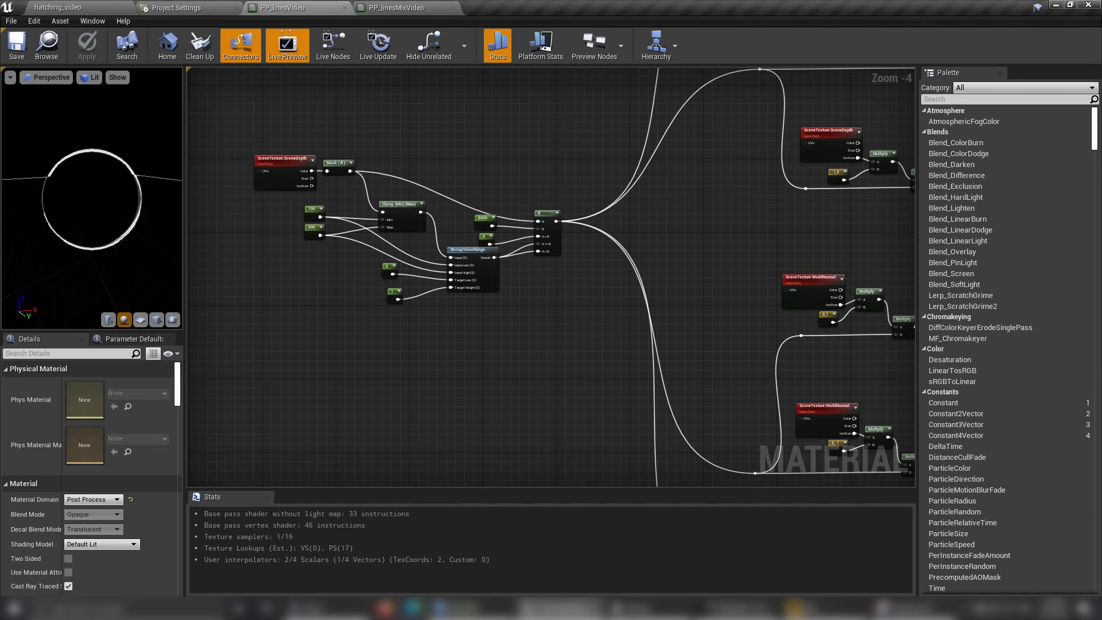
# Switch to the hatching_video level and inspect the temple's line thickness from near and far.
pyautogui.click(54, 7)
pyautogui.moveTo(394, 250)
pyautogui.keyDown('alt'); pyautogui.mouseDown()
pyautogui.moveTo(402, 218)
pyautogui.moveTo(379, 230)
pyautogui.moveTo(394, 250)
pyautogui.mouseUp(); pyautogui.keyUp('alt')
pyautogui.press('d')
pyautogui.moveTo(394, 251); pyautogui.dragTo(480, 248, button='right')
pyautogui.press('s')
pyautogui.press('w')
pyautogui.press('a')
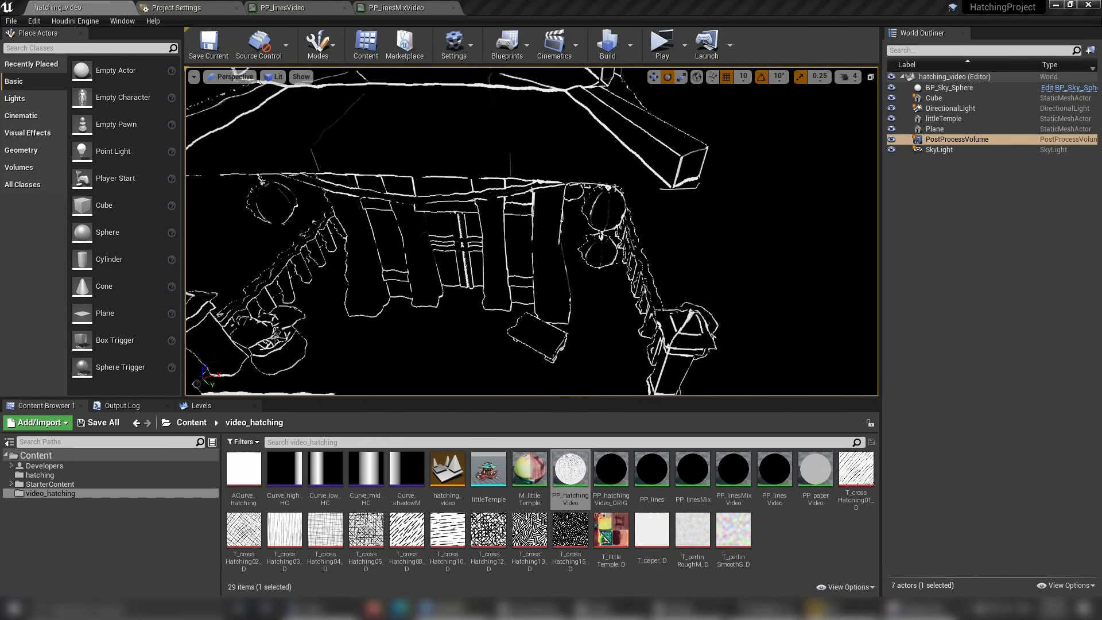
pyautogui.moveTo(531, 232); pyautogui.dragTo(526, 275, button='right')
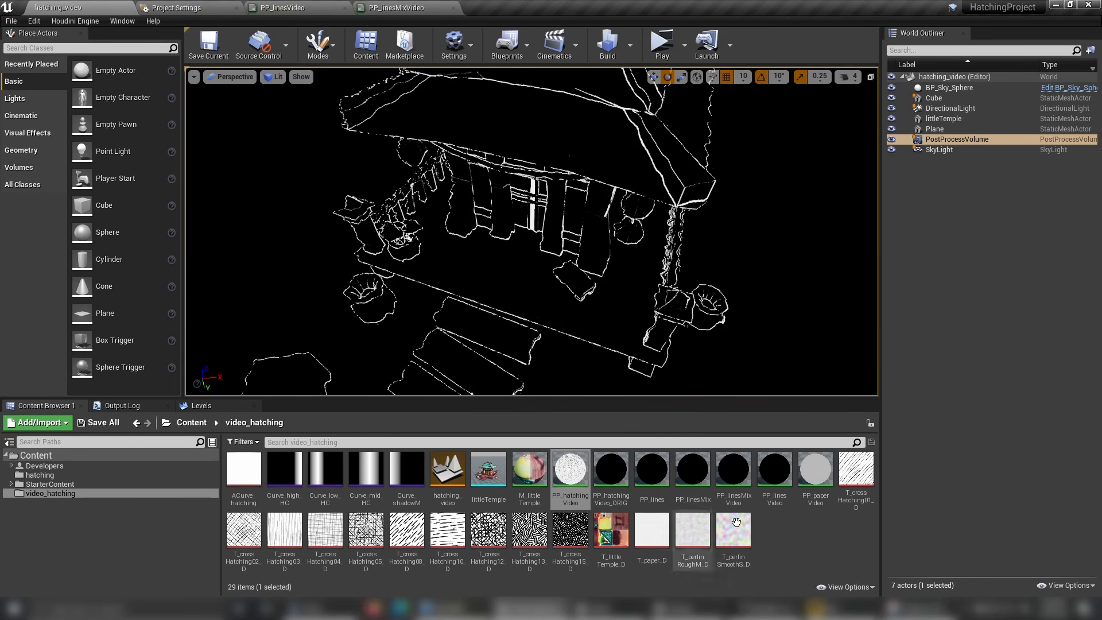
# Open the PP_hatchingVideo_ORIG material and examine the nodes feeding its final Lerp.
pyautogui.doubleClick(626, 482)
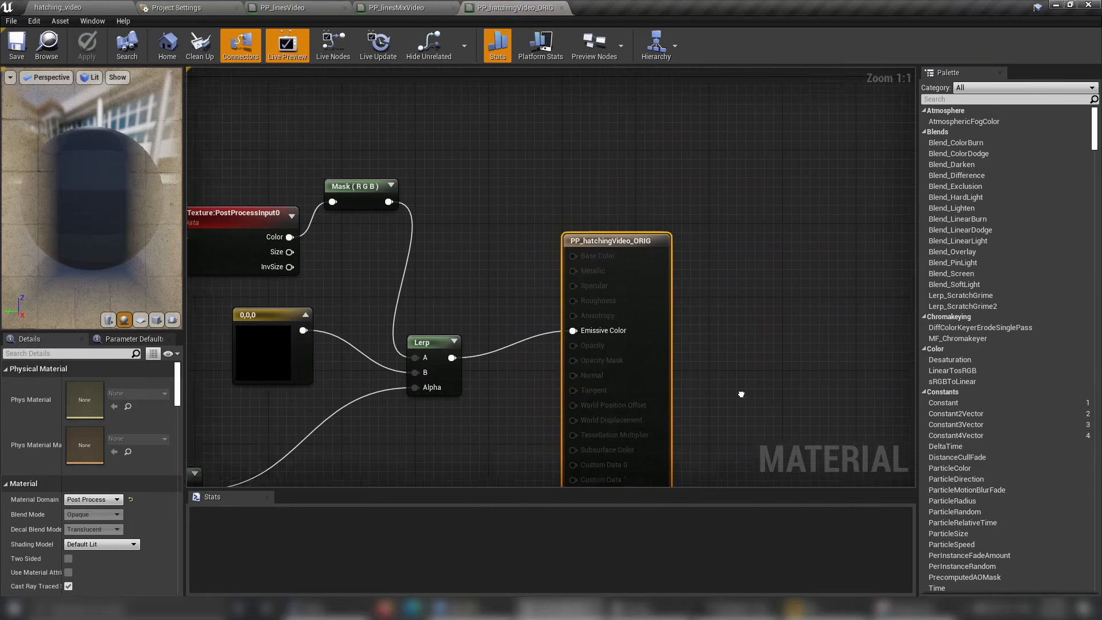
pyautogui.scroll(-1, 540, 381)
pyautogui.moveTo(541, 382); pyautogui.dragTo(655, 394, button='right')
pyautogui.moveTo(477, 178); pyautogui.dragTo(459, 139)
pyautogui.moveTo(575, 205); pyautogui.dragTo(577, 206)
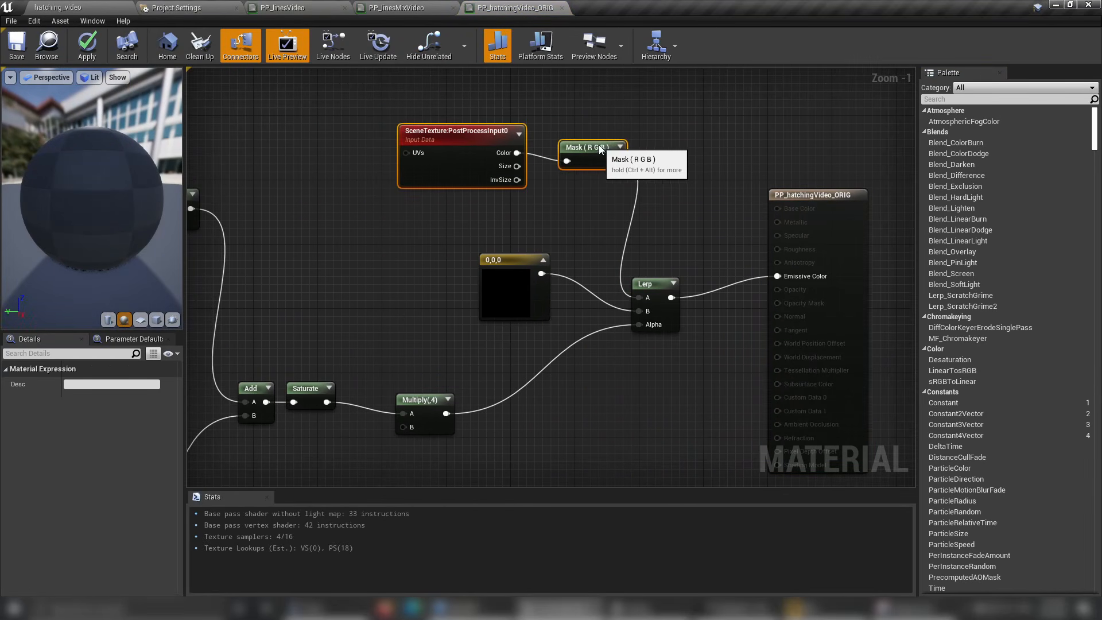
# Try to rearrange the PostProcessInput0, Mask (RGB) and 0,0,0 constant nodes around the final Lerp.
pyautogui.moveTo(601, 146); pyautogui.dragTo(545, 170)
pyautogui.click(627, 164)
pyautogui.click(507, 316)
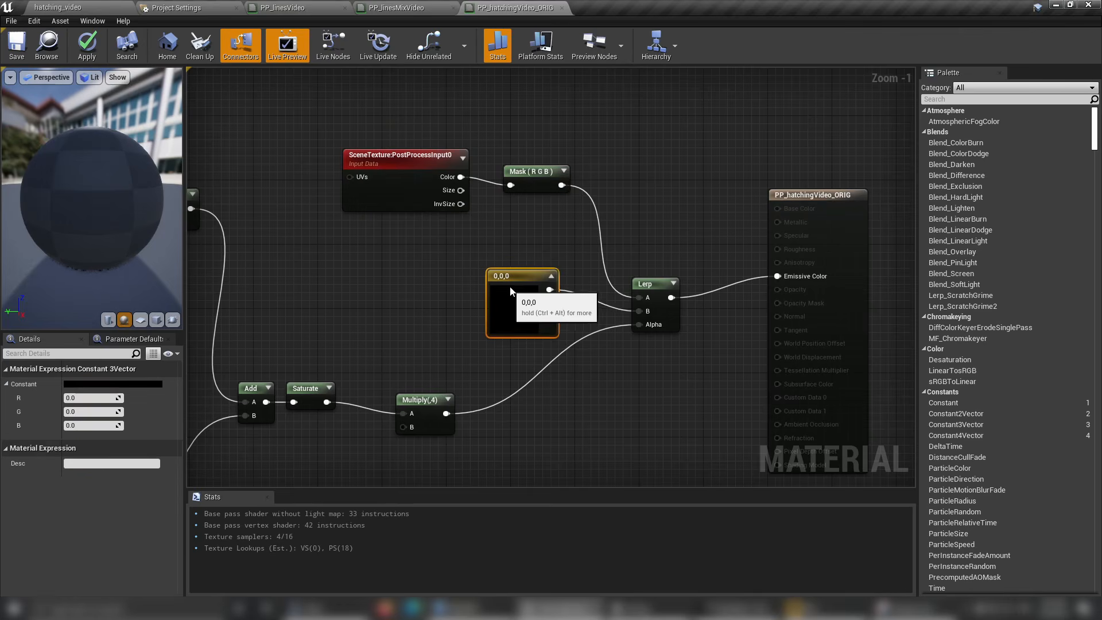
pyautogui.moveTo(462, 256); pyautogui.dragTo(528, 274, button='right')
pyautogui.moveTo(406, 151); pyautogui.dragTo(567, 225)
pyautogui.moveTo(664, 246); pyautogui.dragTo(664, 249)
pyautogui.moveTo(642, 266); pyautogui.dragTo(624, 228, button='right')
pyautogui.moveTo(597, 275); pyautogui.dragTo(605, 276)
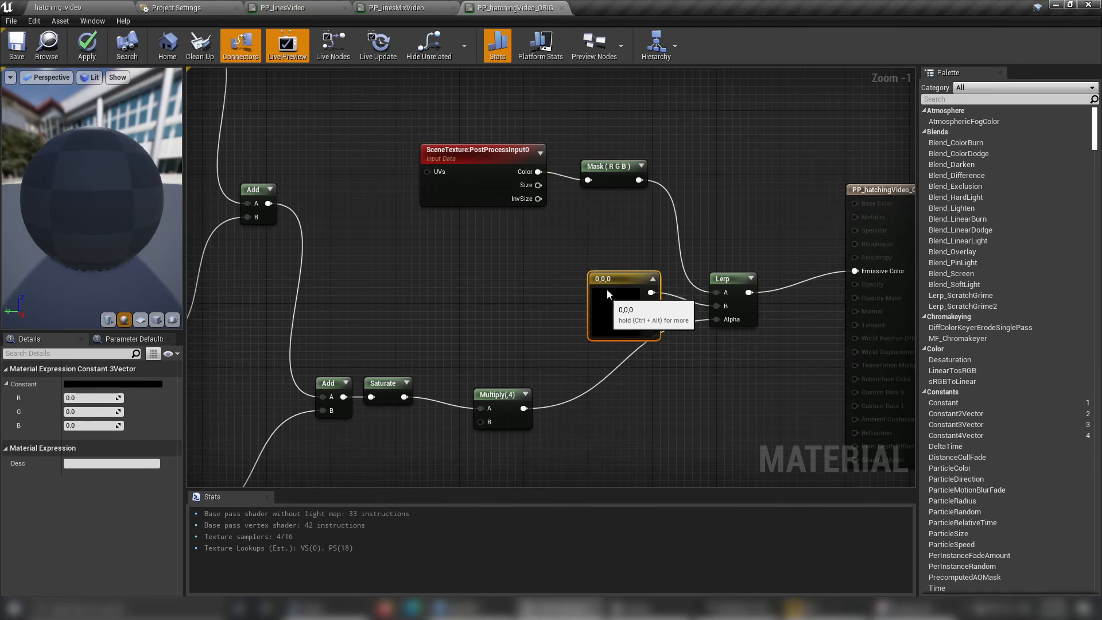
pyautogui.moveTo(427, 390); pyautogui.dragTo(444, 364, button='right')
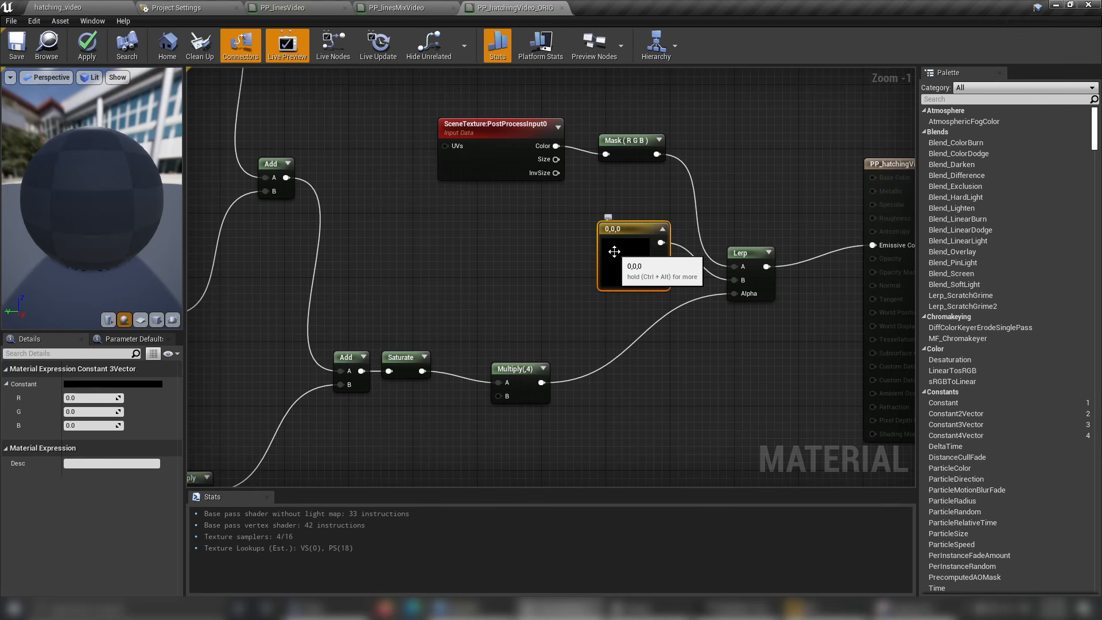
pyautogui.moveTo(479, 219); pyautogui.dragTo(599, 240, button='right')
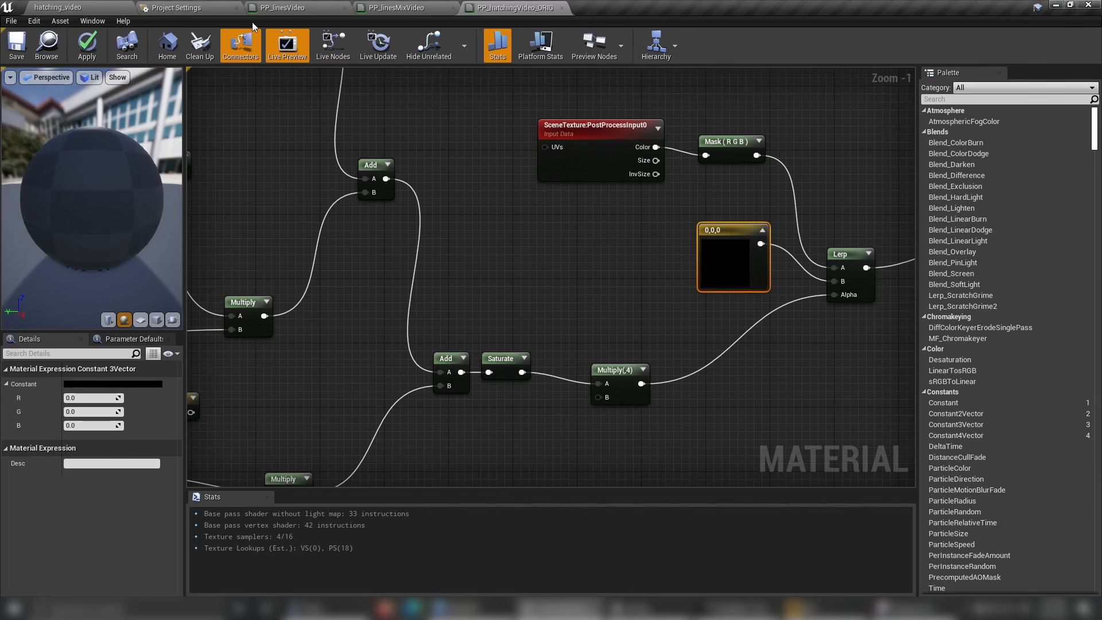
# Close PP_hatchingVideo_ORIG without applying its changes and open the PP_hatchingVideo material.
pyautogui.click(562, 7)
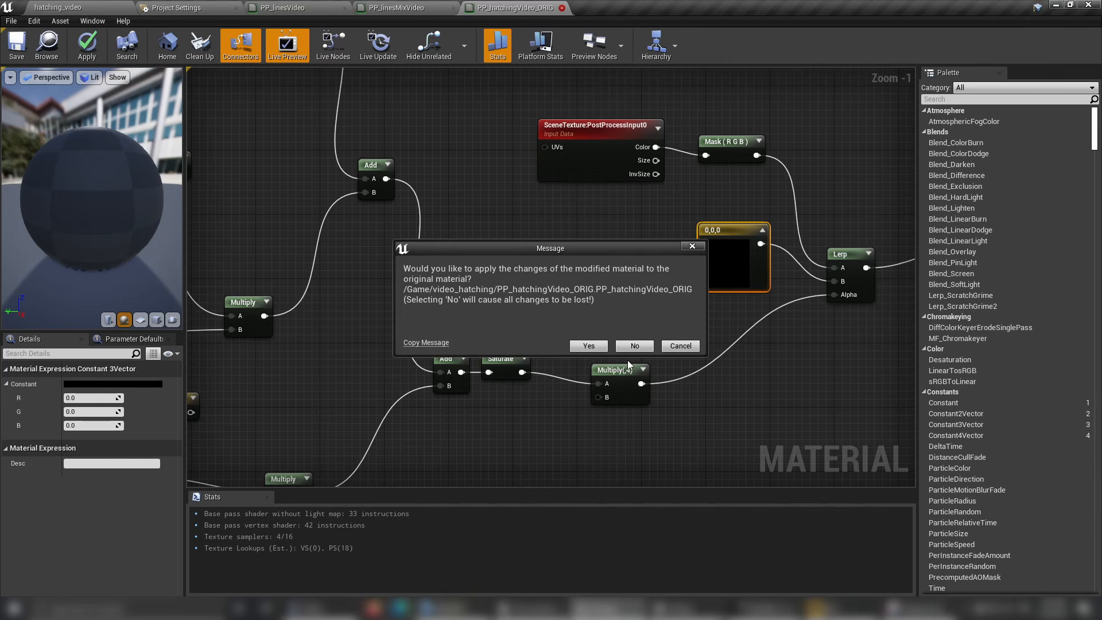
pyautogui.click(634, 346)
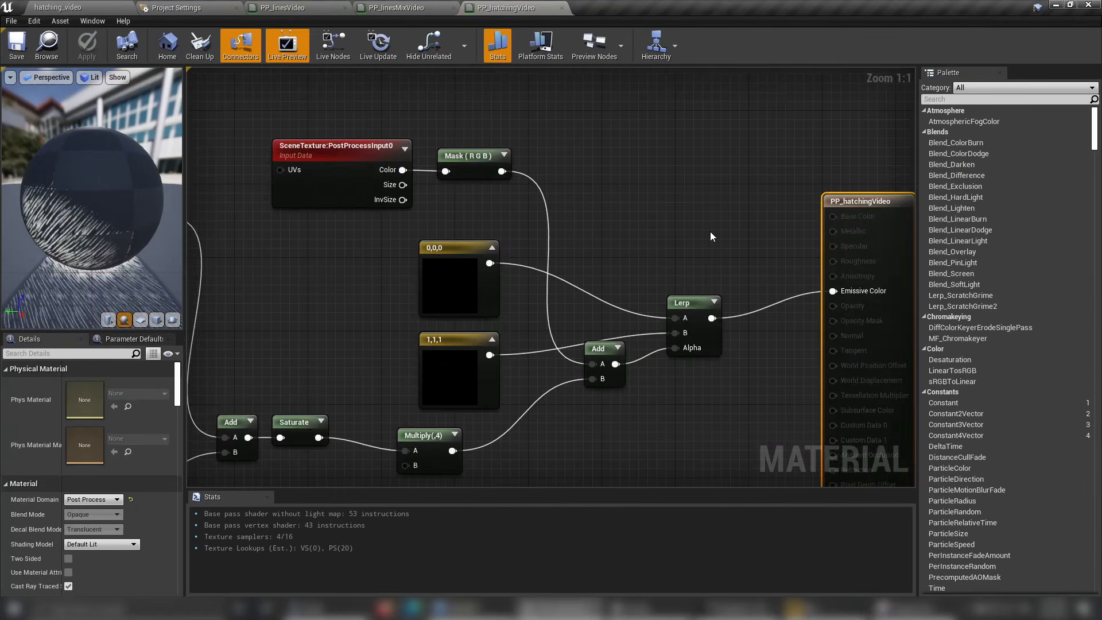
pyautogui.scroll(-2, 711, 232)
pyautogui.moveTo(637, 415); pyautogui.dragTo(711, 424, button='right')
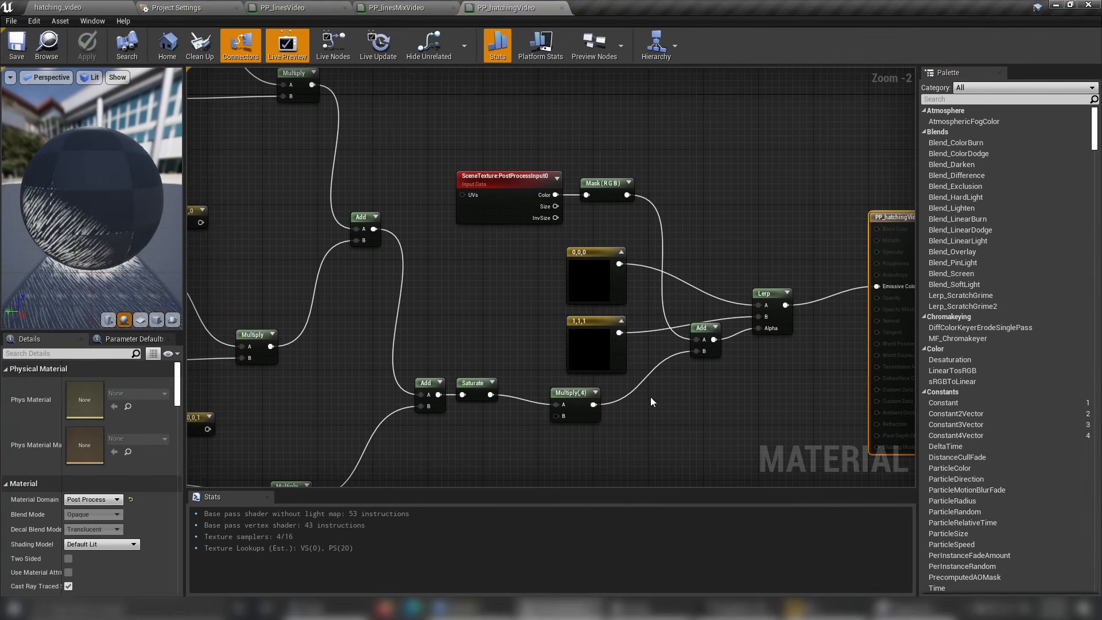
# Move the 0,0,0 and 1,1,1 color constants together to the free area above the final Lerp node.
pyautogui.moveTo(494, 255); pyautogui.dragTo(632, 384)
pyautogui.scroll(-3, 774, 284)
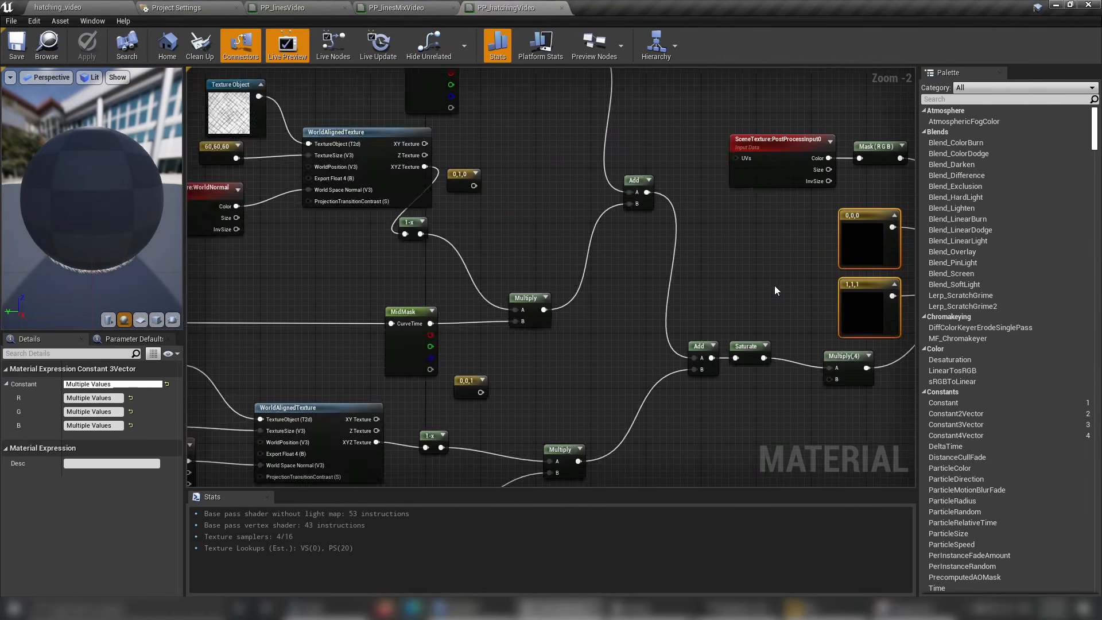
pyautogui.moveTo(720, 286); pyautogui.dragTo(491, 285, button='right')
pyautogui.scroll(3, 491, 285)
pyautogui.moveTo(532, 256); pyautogui.dragTo(517, 309, button='right')
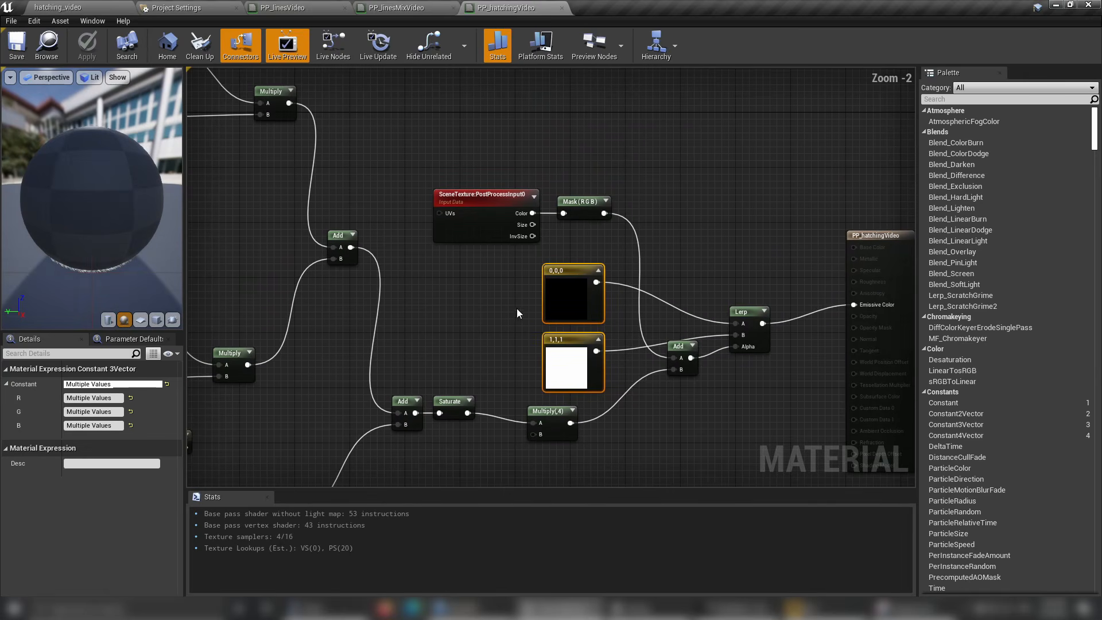
pyautogui.moveTo(568, 347); pyautogui.dragTo(654, 186)
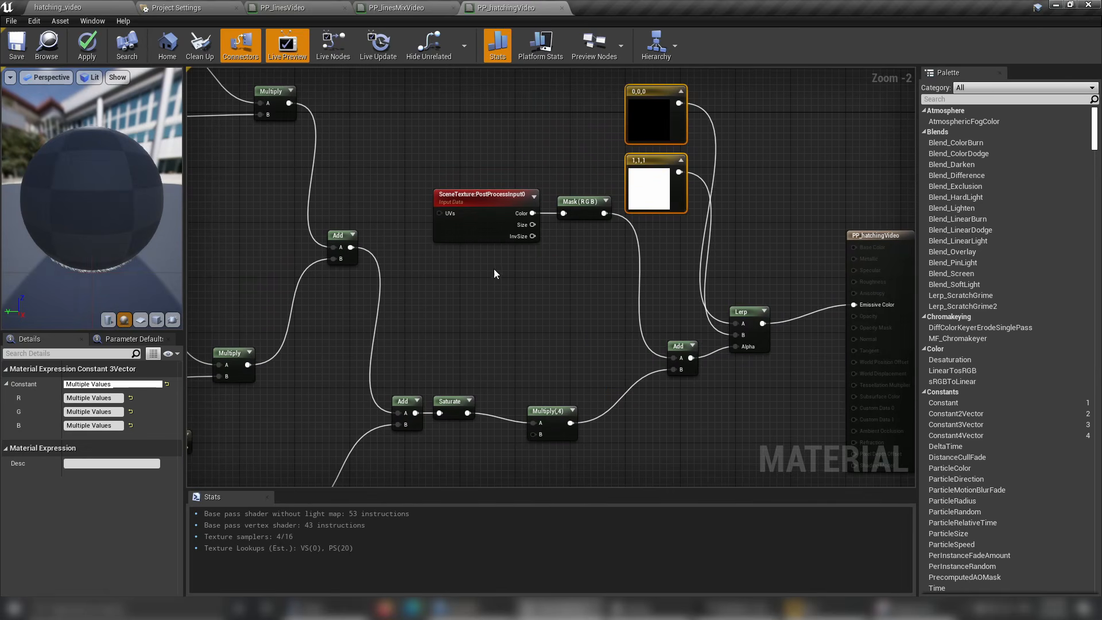
# Move the final Lerp node slightly toward the material output and lower the 1,1,1 constant away from the 0,0,0 constant.
pyautogui.moveTo(469, 284); pyautogui.dragTo(519, 279, button='right')
pyautogui.scroll(-3, 666, 280)
pyautogui.moveTo(488, 166); pyautogui.dragTo(635, 269)
pyautogui.scroll(3, 633, 269)
pyautogui.moveTo(590, 209); pyautogui.dragTo(576, 229)
pyautogui.click(657, 227)
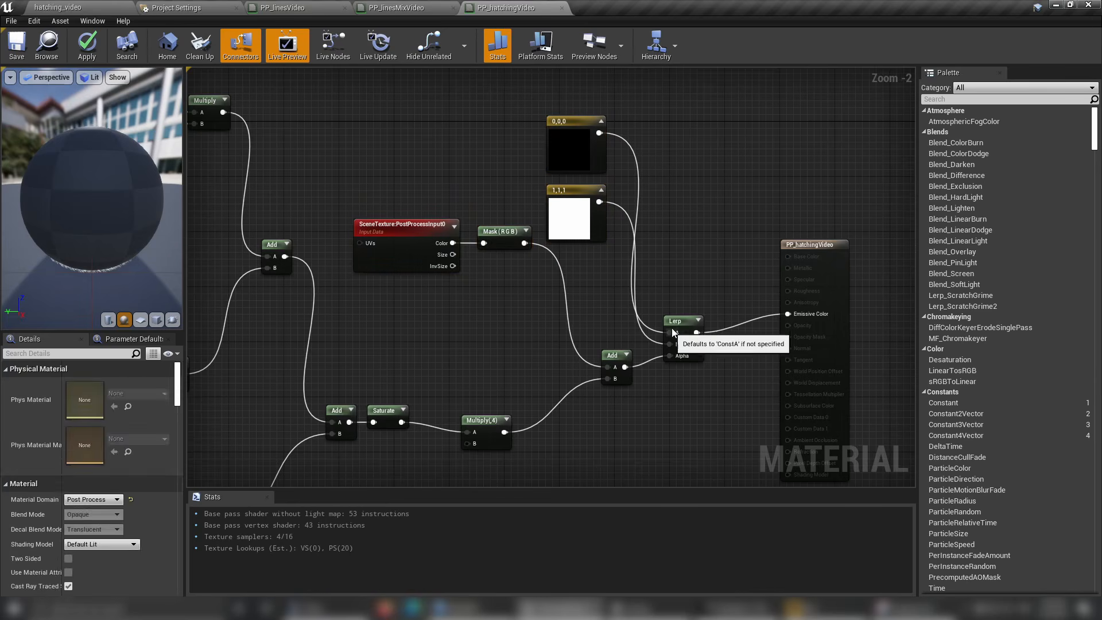
pyautogui.moveTo(681, 327); pyautogui.dragTo(694, 340)
pyautogui.click(588, 265)
pyautogui.moveTo(579, 192); pyautogui.dragTo(578, 220)
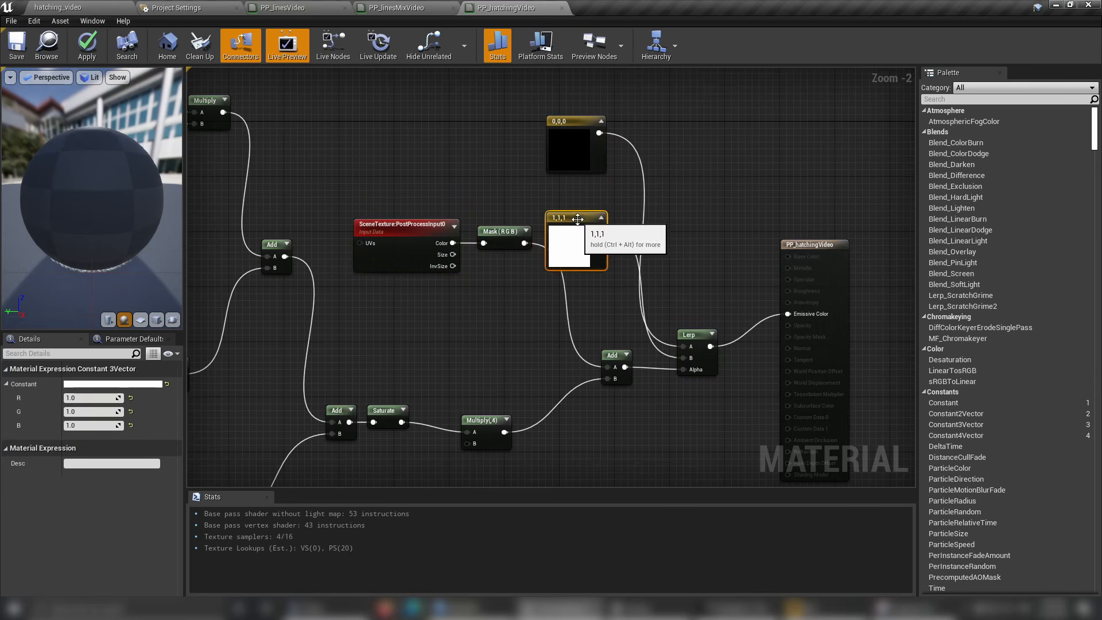
# Move the middle hatching layer's WorldAlignedTexture and its input nodes farther from their 1-x node.
pyautogui.moveTo(440, 303); pyautogui.dragTo(742, 268, button='right')
pyautogui.moveTo(482, 292); pyautogui.dragTo(528, 340, button='right')
pyautogui.scroll(-1, 473, 281)
pyautogui.moveTo(359, 194); pyautogui.dragTo(643, 325)
pyautogui.moveTo(575, 238); pyautogui.dragTo(501, 256)
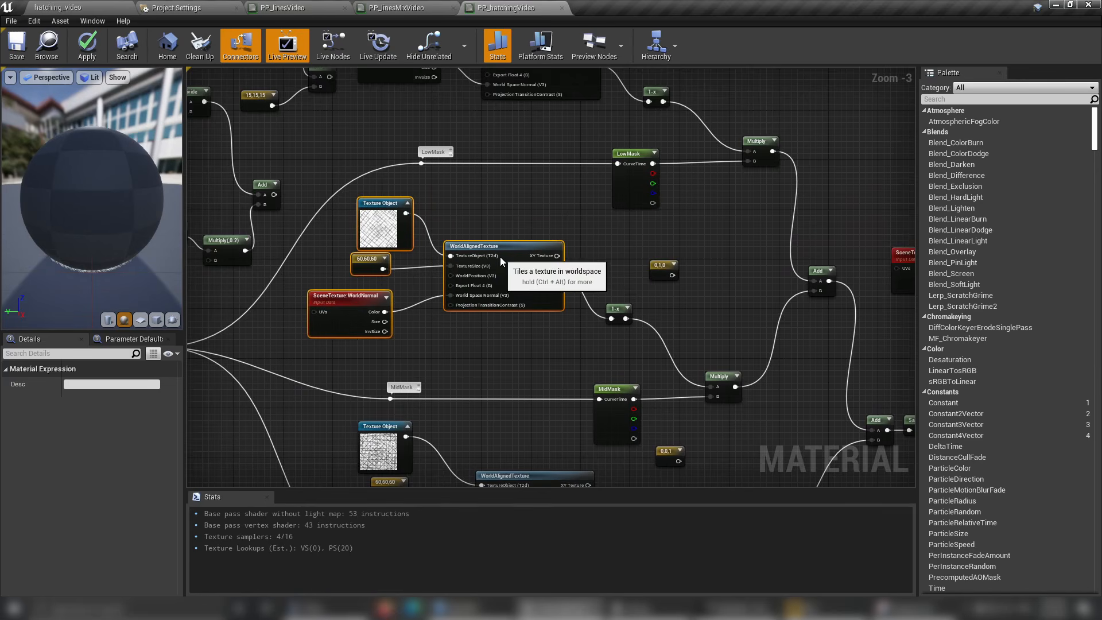
# Examine the LowMask and MidMask hatching texture branches and how they are added together.
pyautogui.moveTo(530, 226); pyautogui.dragTo(560, 342, button='right')
pyautogui.moveTo(435, 224); pyautogui.dragTo(404, 322, button='right')
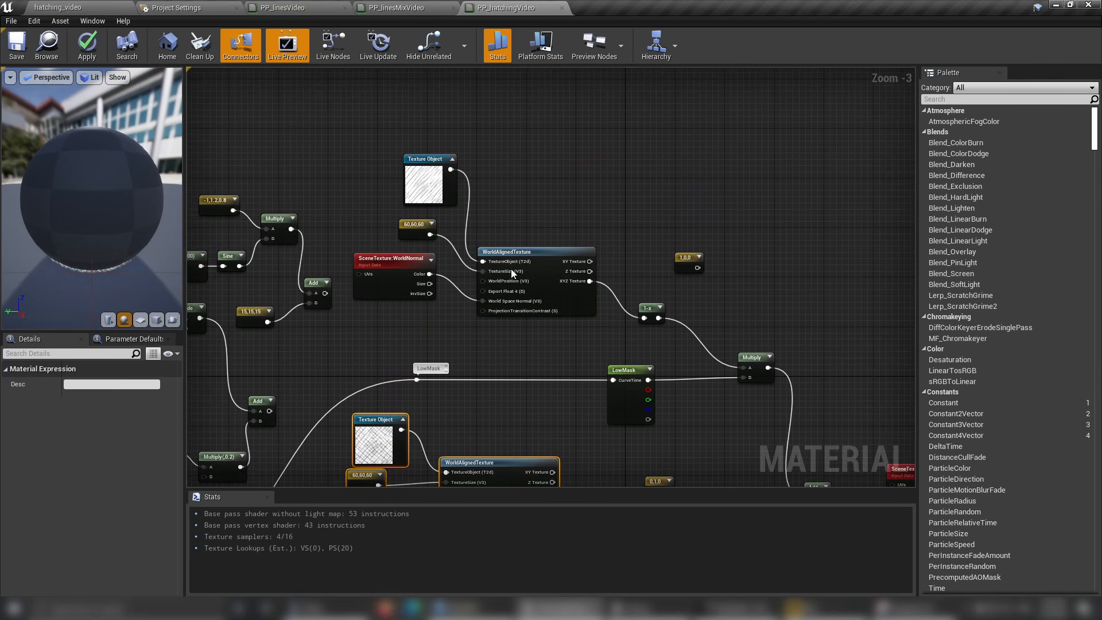
pyautogui.moveTo(491, 333)
pyautogui.mouseDown(button='right')
pyautogui.moveTo(568, 274)
pyautogui.moveTo(662, 239)
pyautogui.mouseUp(button='right')
pyautogui.moveTo(519, 240); pyautogui.dragTo(533, 265, button='right')
pyautogui.moveTo(605, 285); pyautogui.dragTo(457, 198, button='right')
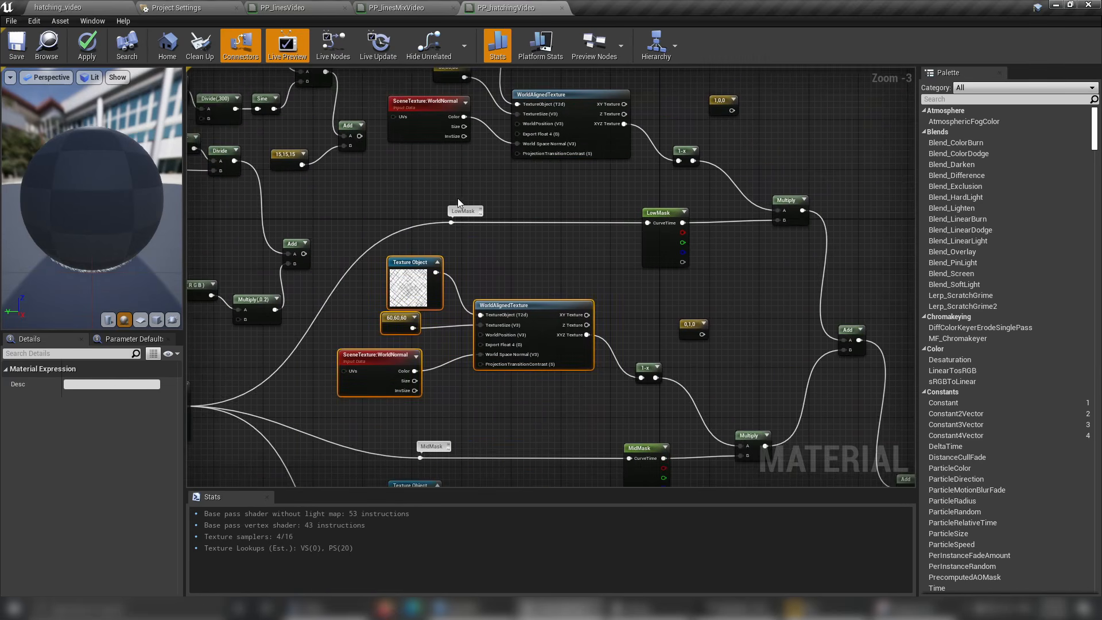
pyautogui.scroll(-3, 458, 198)
pyautogui.moveTo(579, 299); pyautogui.dragTo(587, 298, button='right')
pyautogui.scroll(6, 640, 276)
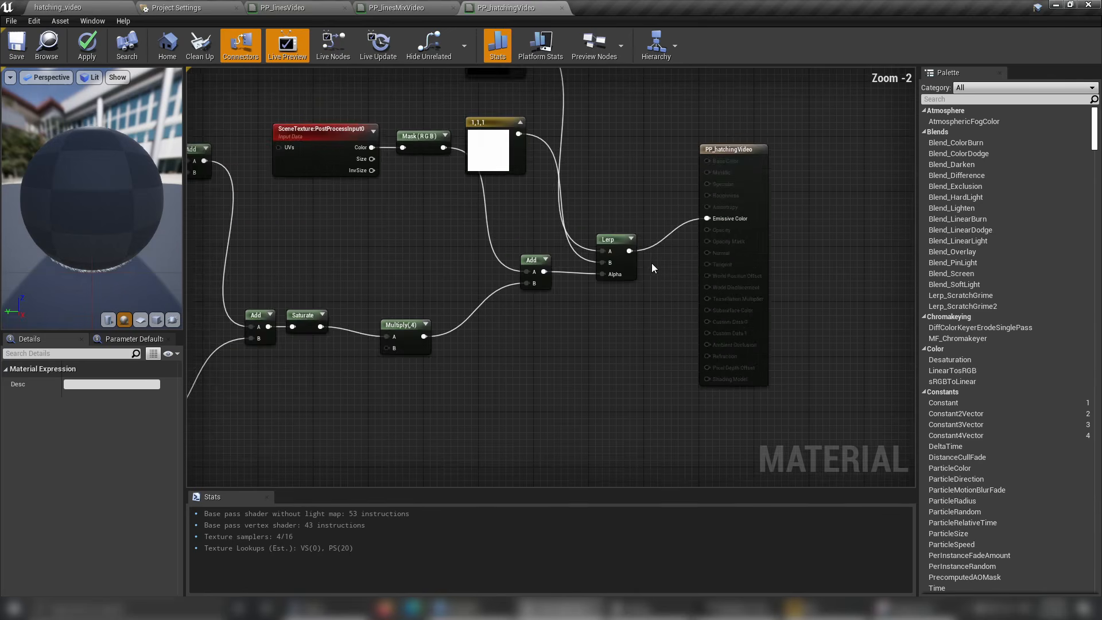
pyautogui.moveTo(520, 237); pyautogui.dragTo(587, 350, button='right')
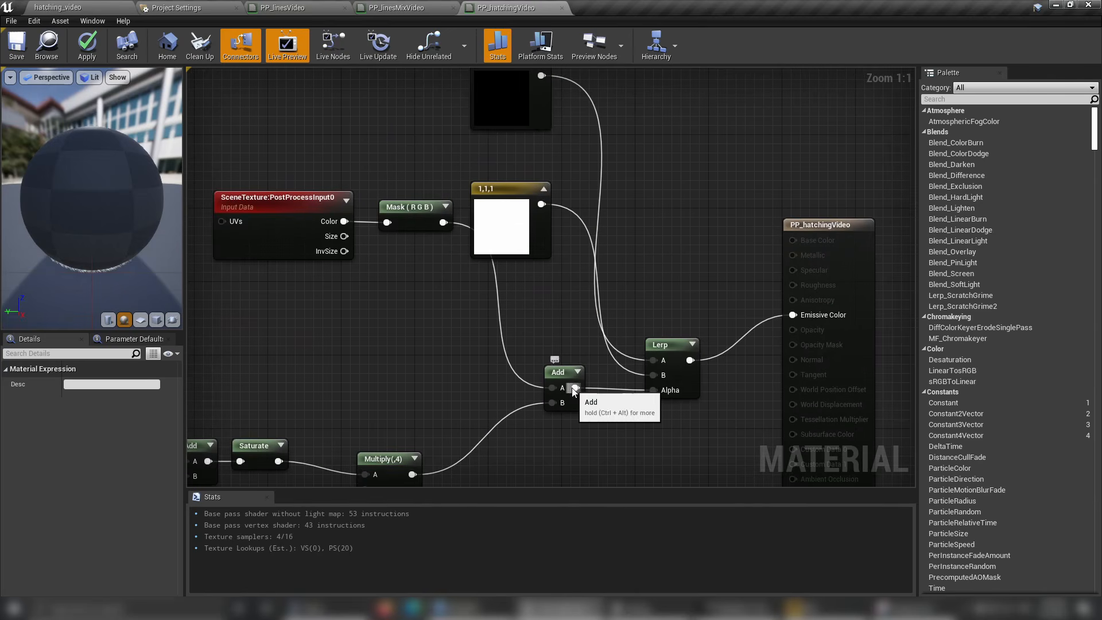
pyautogui.moveTo(576, 388); pyautogui.dragTo(574, 320)
pyautogui.click(545, 286)
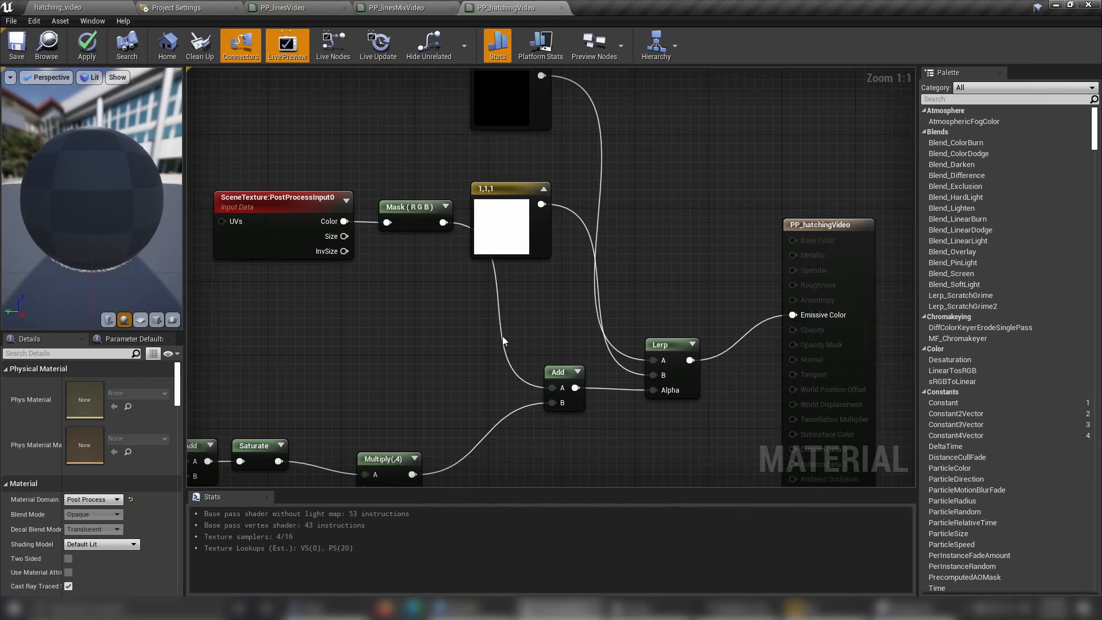
# Connect the hatching Multiply(,4) output directly to Emissive Color, save the material and return to the hatching_video level.
pyautogui.moveTo(491, 352); pyautogui.dragTo(573, 230, button='right')
pyautogui.moveTo(494, 354); pyautogui.dragTo(875, 194)
pyautogui.scroll(-1, 561, 305)
pyautogui.scroll(-2, 561, 304)
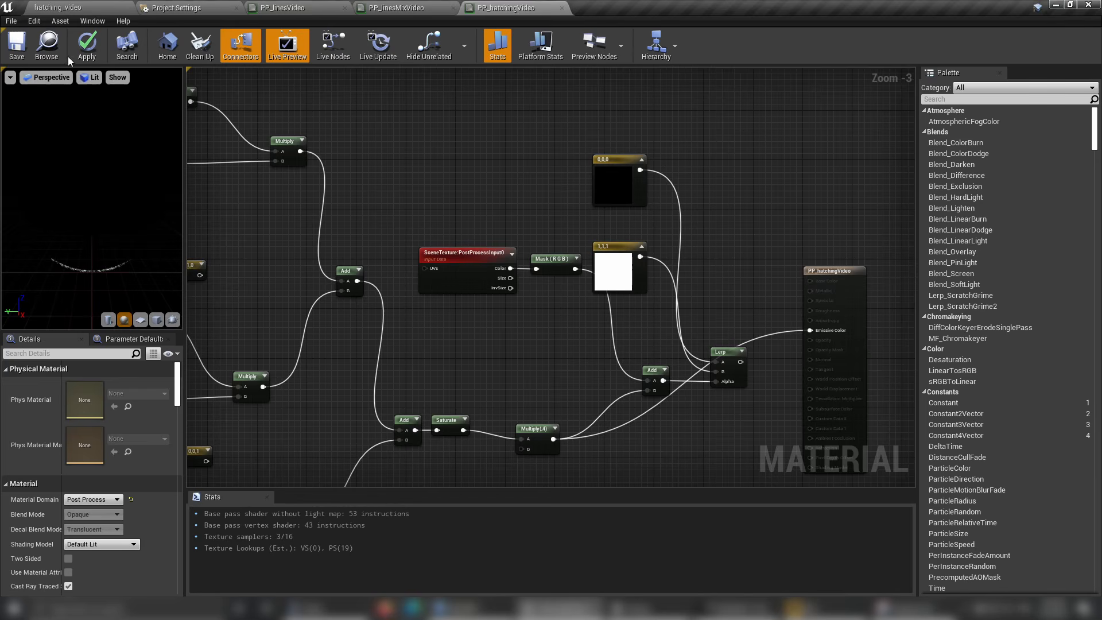
pyautogui.click(17, 46)
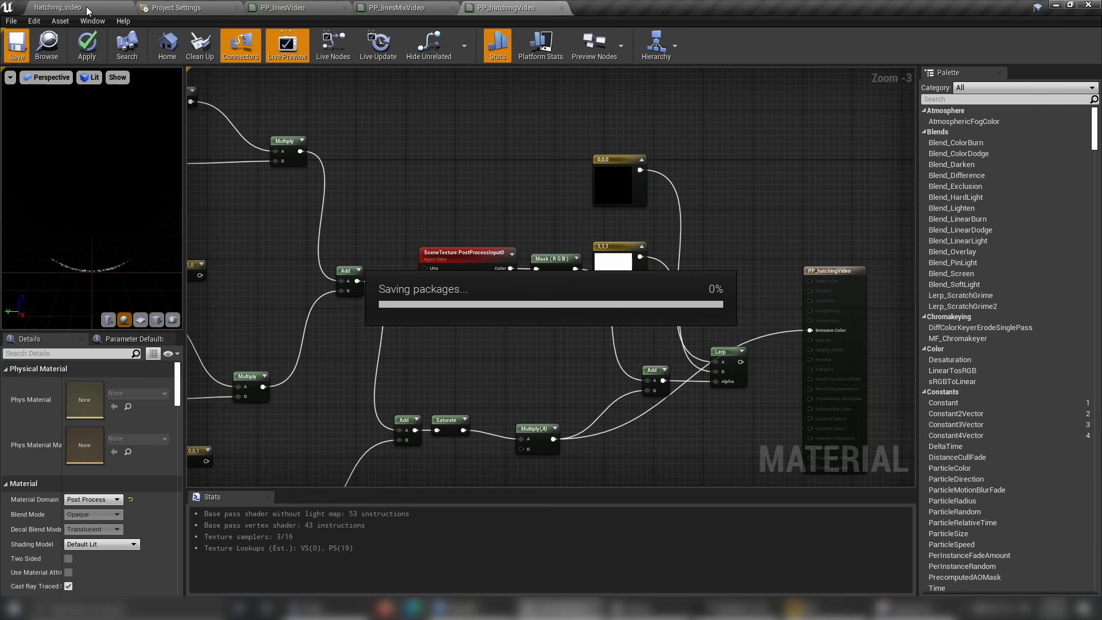
pyautogui.click(87, 11)
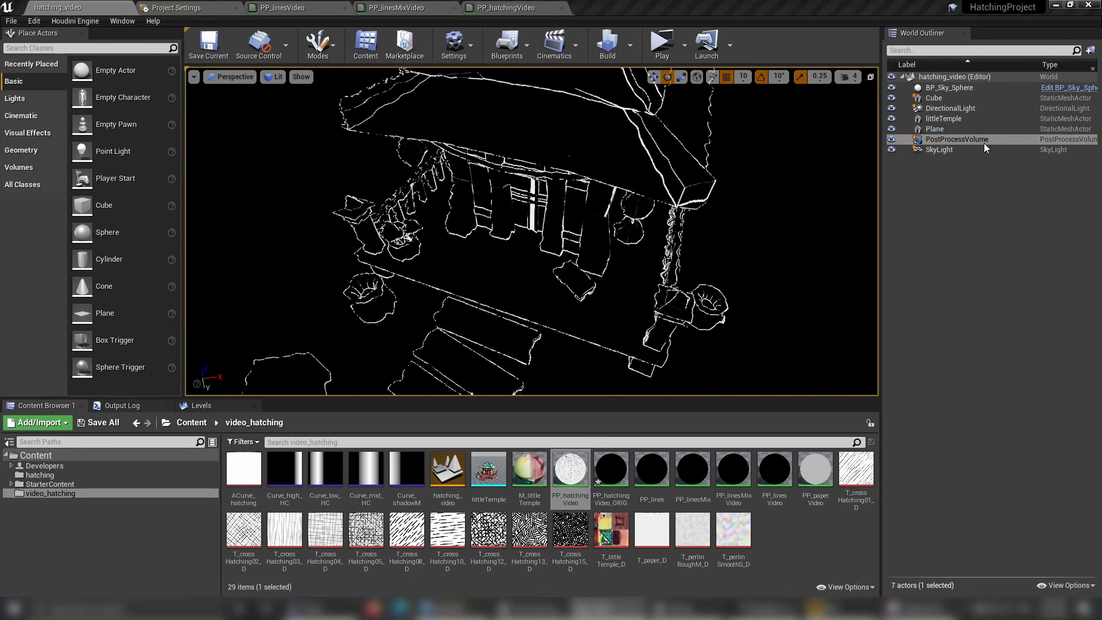
# Find the Blendable Priority setting in the PP_hatchingVideo material's details and set it to 2.
pyautogui.click(396, 7)
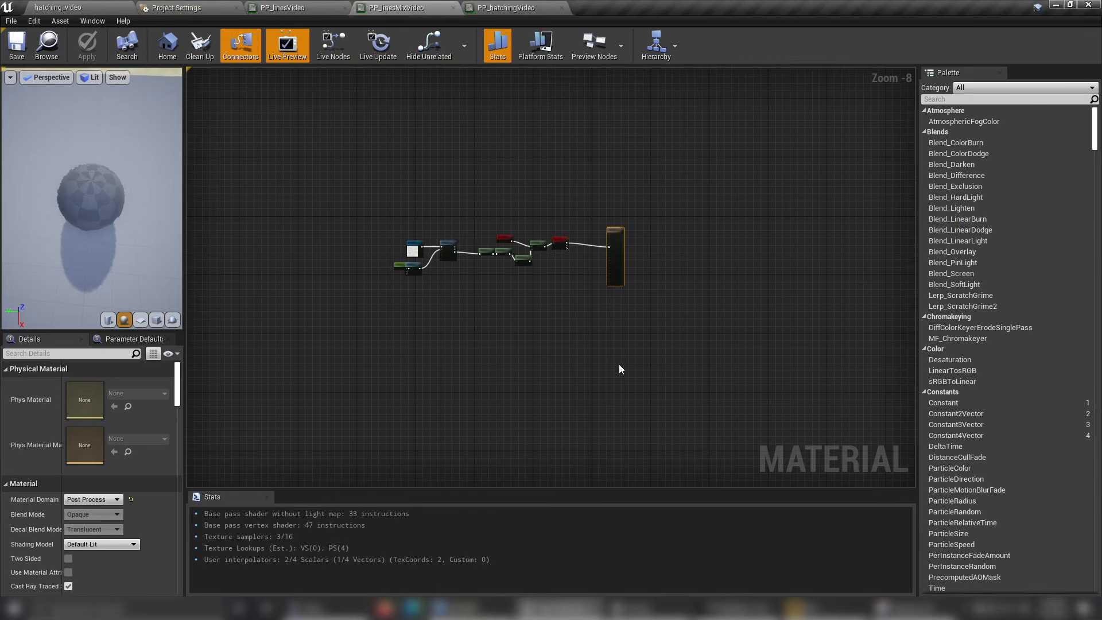
pyautogui.click(507, 8)
pyautogui.click(834, 271)
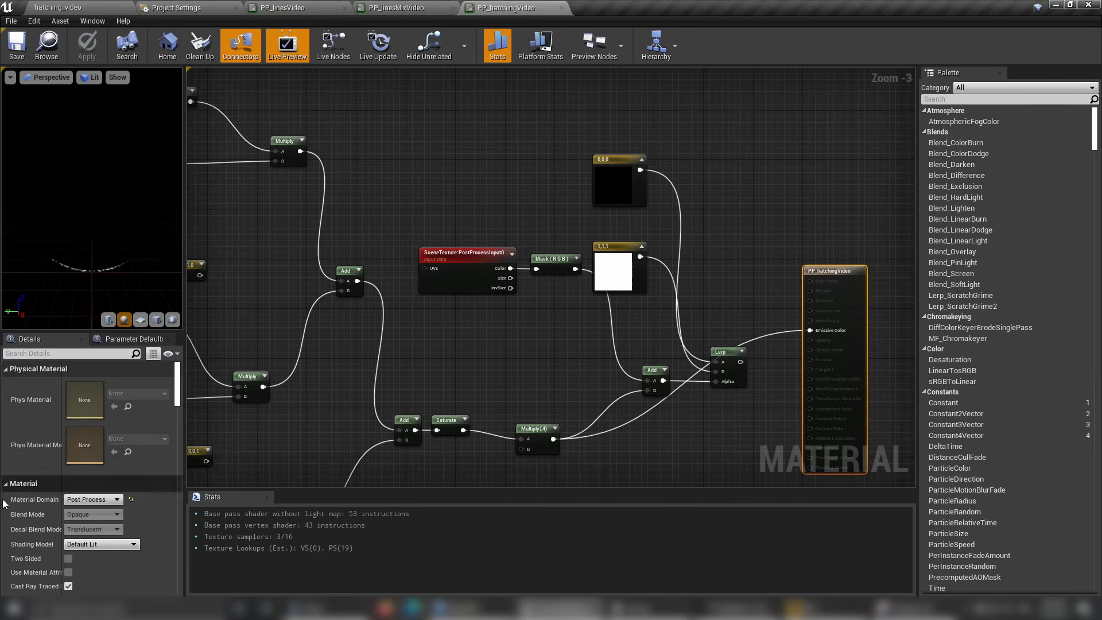
pyautogui.scroll(-3, 142, 497)
pyautogui.scroll(-5, 144, 496)
pyautogui.click(51, 356)
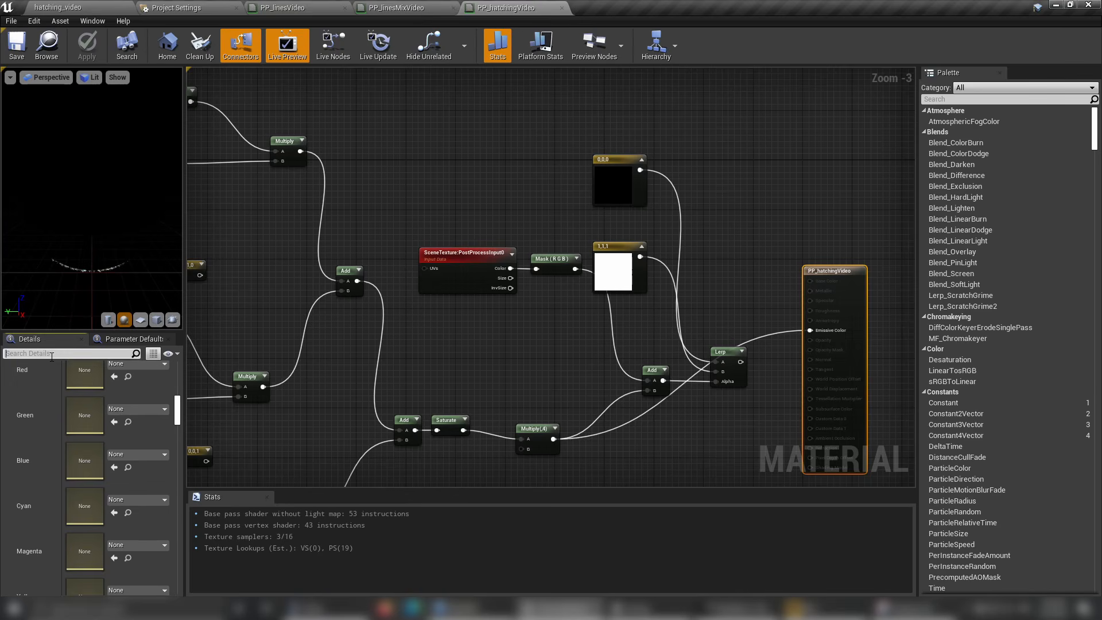
pyautogui.write('pri')
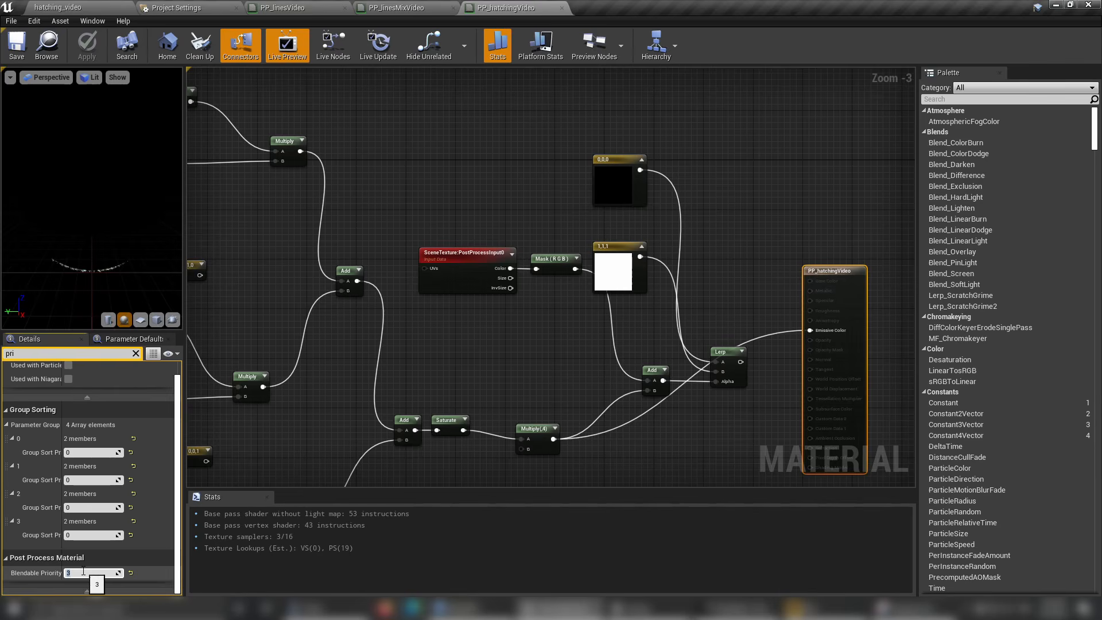
# Add PP_hatchingVideo to the PostProcessVolume's Post Process Materials array in the level and make it the first element.
pyautogui.click(58, 7)
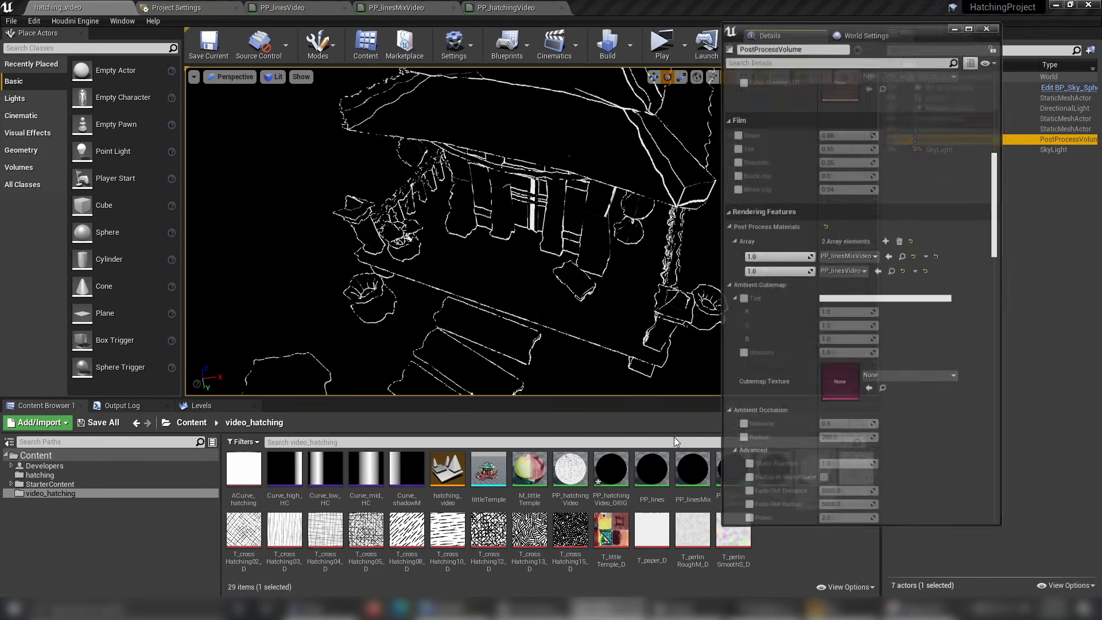
pyautogui.click(894, 224)
pyautogui.click(838, 268)
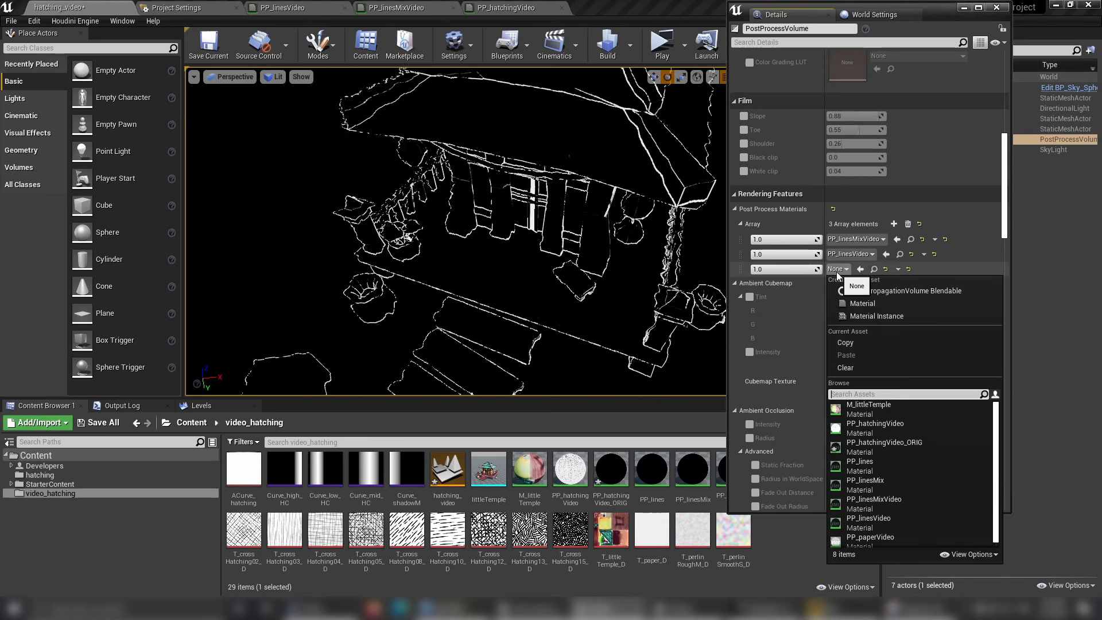
pyautogui.click(896, 394)
pyautogui.write('hat')
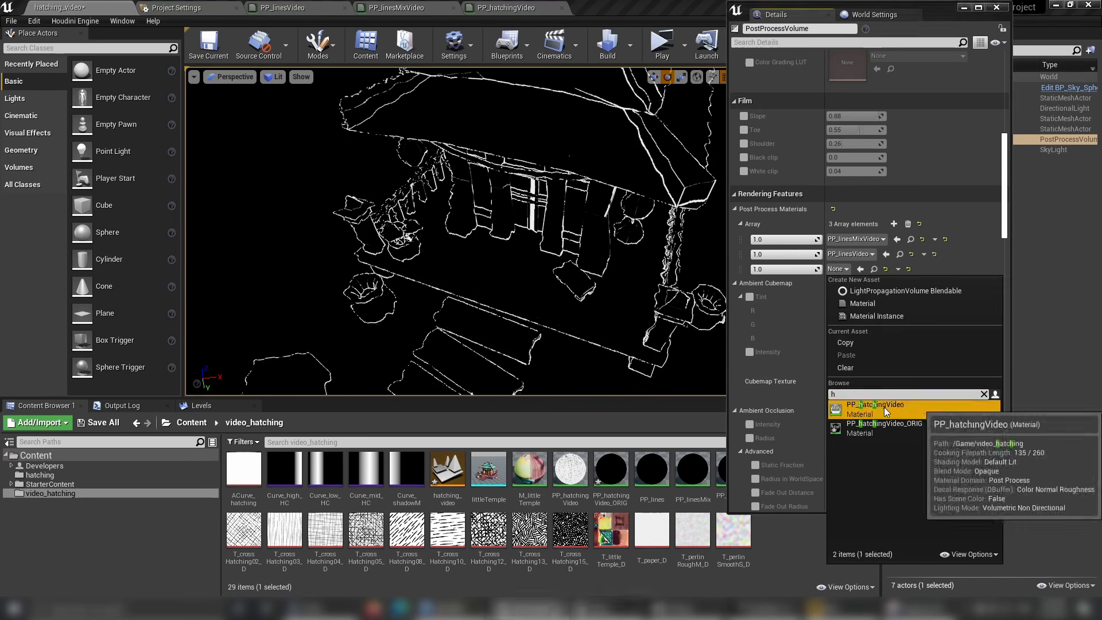
pyautogui.click(888, 407)
pyautogui.click(894, 224)
pyautogui.moveTo(741, 268); pyautogui.dragTo(744, 240)
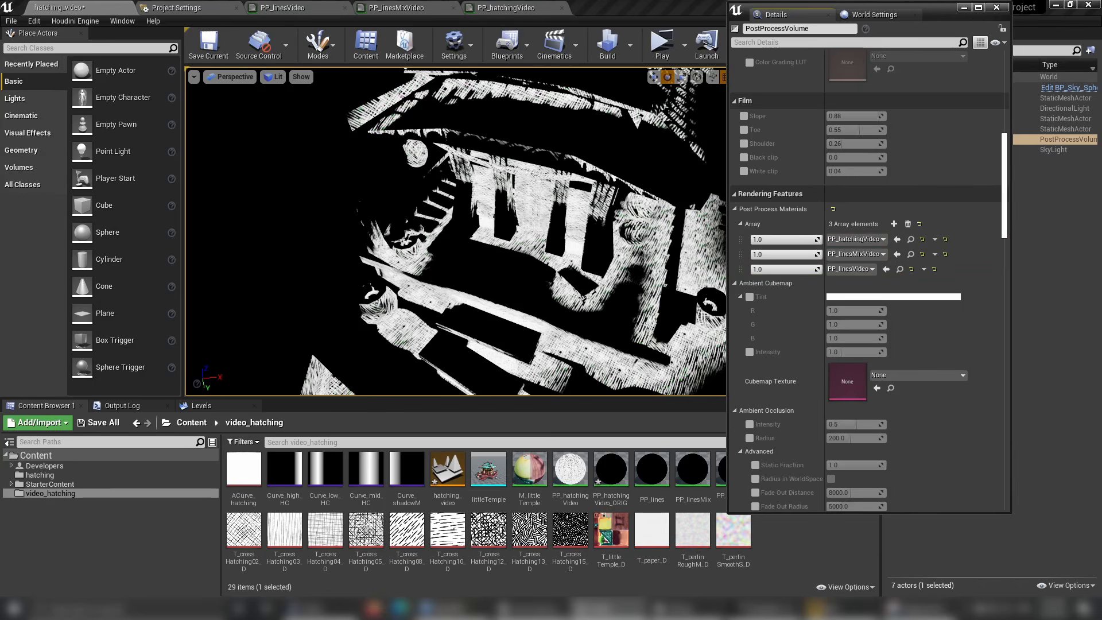
# Examine the hatching on the temple, its steps and the cube from several angles in the level.
pyautogui.scroll(-5, 534, 230)
pyautogui.keyDown('alt'); pyautogui.moveTo(534, 229); pyautogui.dragTo(559, 195); pyautogui.keyUp('alt')
pyautogui.keyDown('alt'); pyautogui.moveTo(534, 230); pyautogui.dragTo(597, 287); pyautogui.keyUp('alt')
pyautogui.scroll(3, 631, 301)
pyautogui.keyDown('alt'); pyautogui.moveTo(678, 301); pyautogui.dragTo(623, 290); pyautogui.keyUp('alt')
pyautogui.moveTo(482, 242)
pyautogui.mouseDown(button='right')
pyautogui.moveTo(419, 293)
pyautogui.moveTo(401, 282)
pyautogui.moveTo(416, 287)
pyautogui.moveTo(477, 247)
pyautogui.moveTo(565, 244)
pyautogui.moveTo(492, 259)
pyautogui.mouseUp(button='right')
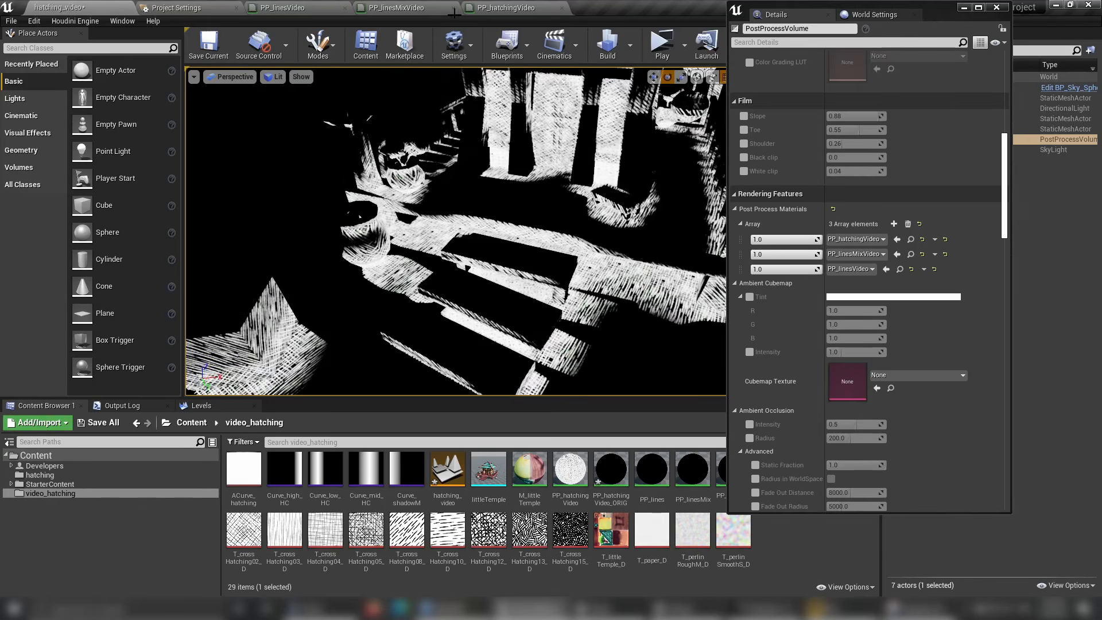
# In PP_hatchingVideo, move SceneTexture and Mask nearer to Multiply(,4), level Multiply with Saturate, and move the combining Add away from the Lerp.
pyautogui.click(505, 7)
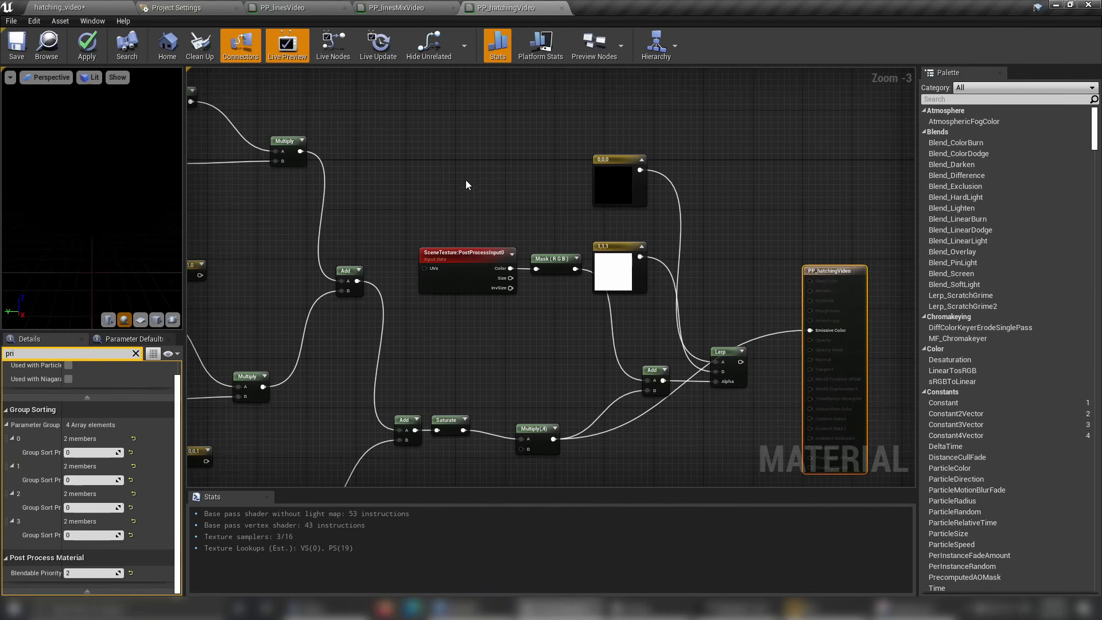
pyautogui.moveTo(468, 187); pyautogui.dragTo(369, 134, button='right')
pyautogui.moveTo(392, 237); pyautogui.dragTo(426, 242)
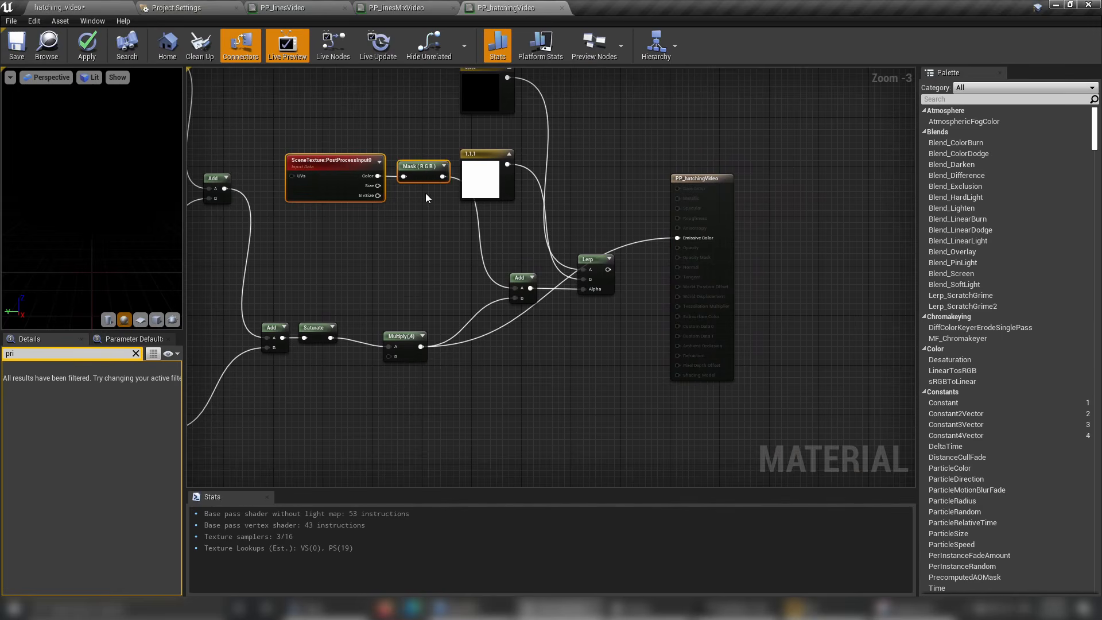
pyautogui.moveTo(413, 167); pyautogui.dragTo(411, 229)
pyautogui.scroll(3, 411, 229)
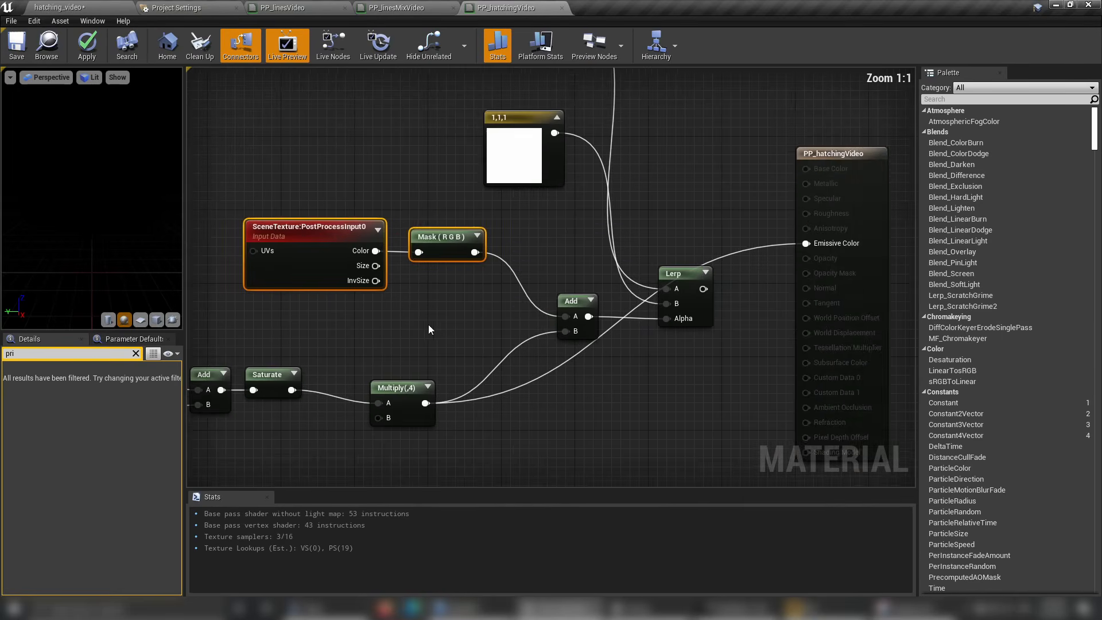
pyautogui.click(482, 339)
pyautogui.moveTo(428, 325); pyautogui.dragTo(469, 273, button='right')
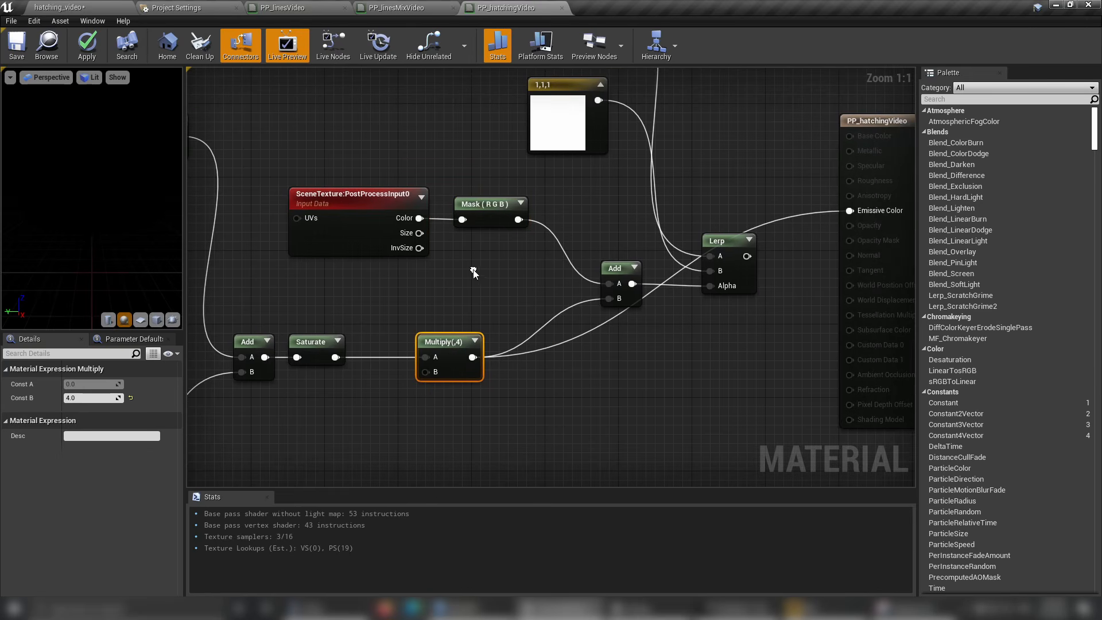
pyautogui.moveTo(626, 277); pyautogui.dragTo(573, 277)
# Connect the combining Add output to Emissive Color, save the material and view the combined lines and hatching in the level.
pyautogui.rightClick(587, 285)
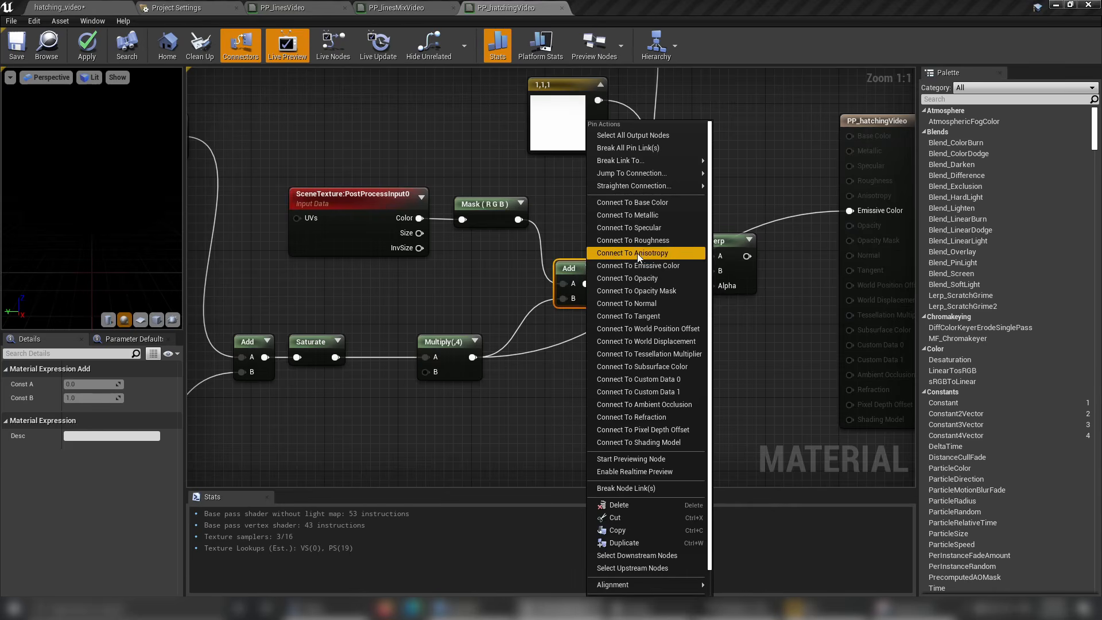
pyautogui.click(619, 268)
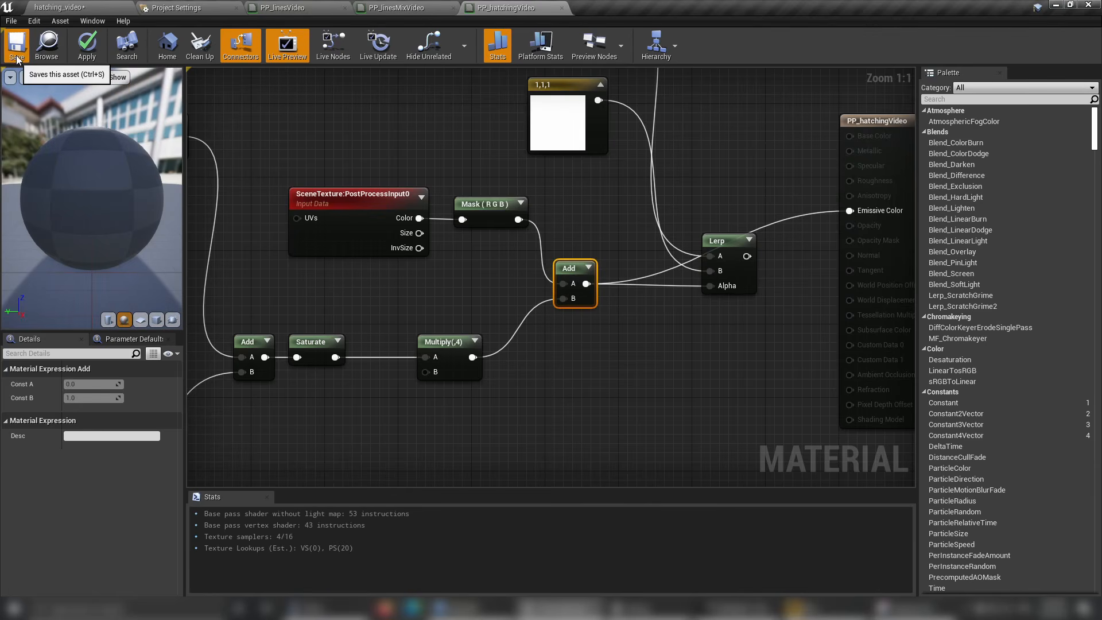
pyautogui.hotkey('ctrl', 's')
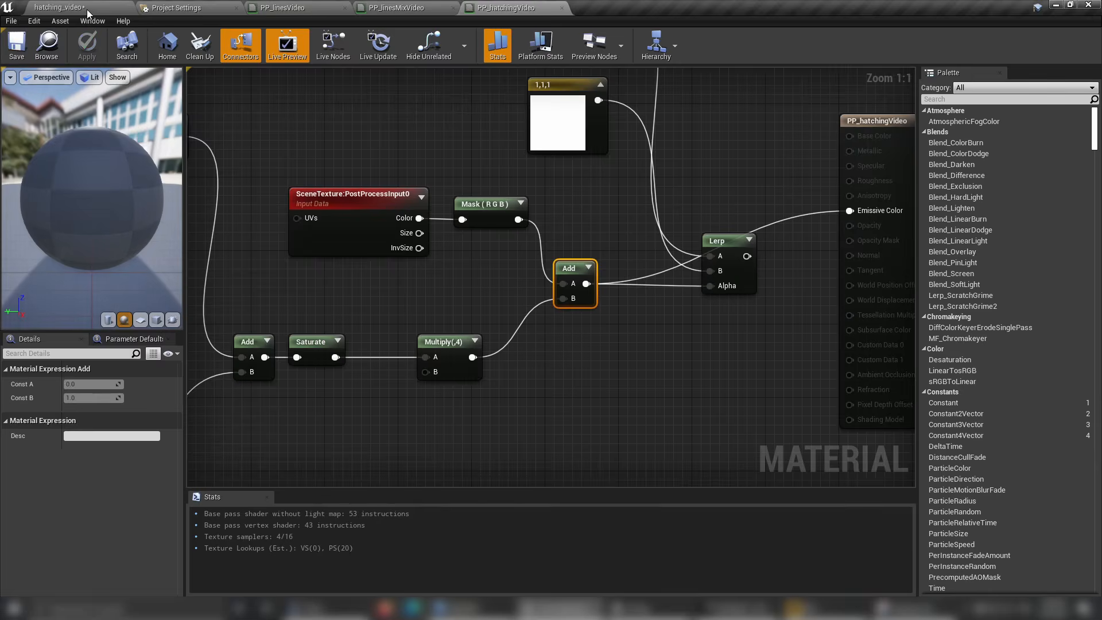
pyautogui.click(87, 9)
pyautogui.keyDown('alt'); pyautogui.moveTo(352, 260); pyautogui.dragTo(454, 283); pyautogui.keyUp('alt')
pyautogui.keyDown('alt'); pyautogui.moveTo(614, 213); pyautogui.dragTo(573, 255); pyautogui.keyUp('alt')
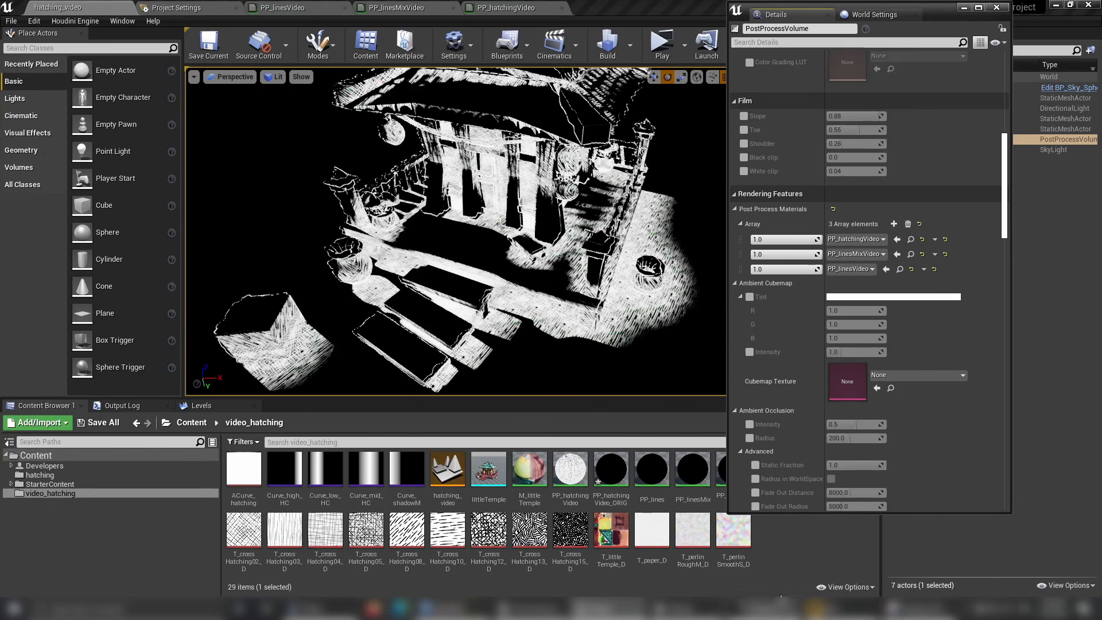
# Clear the PostProcessVolume details window from the level view and open the PP_paperVideo material.
pyautogui.click(812, 576)
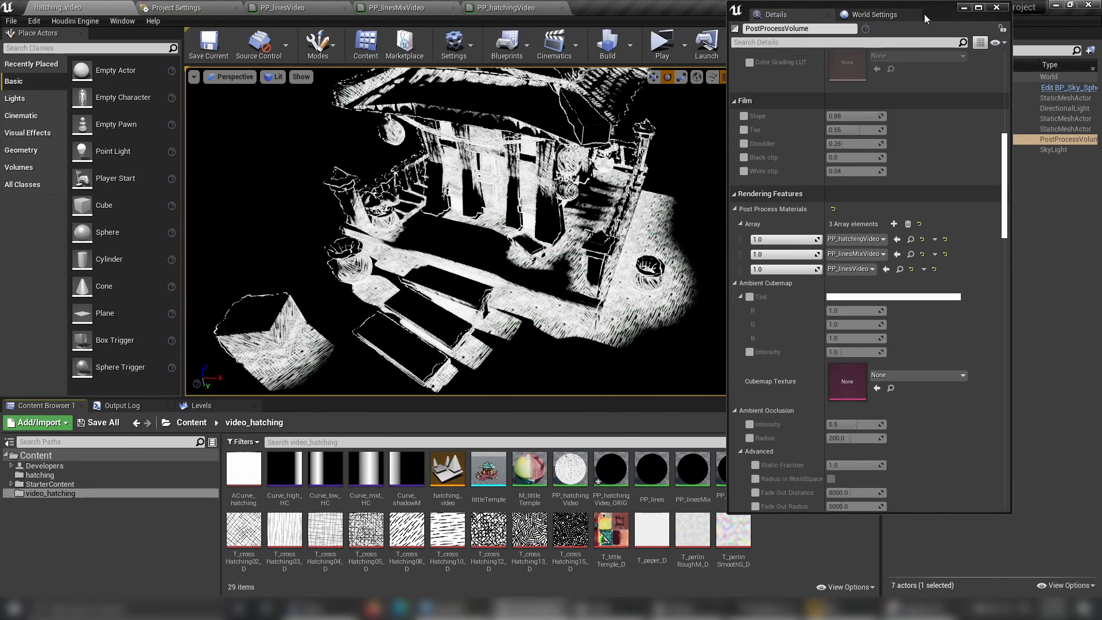
pyautogui.moveTo(926, 16); pyautogui.dragTo(1101, 68)
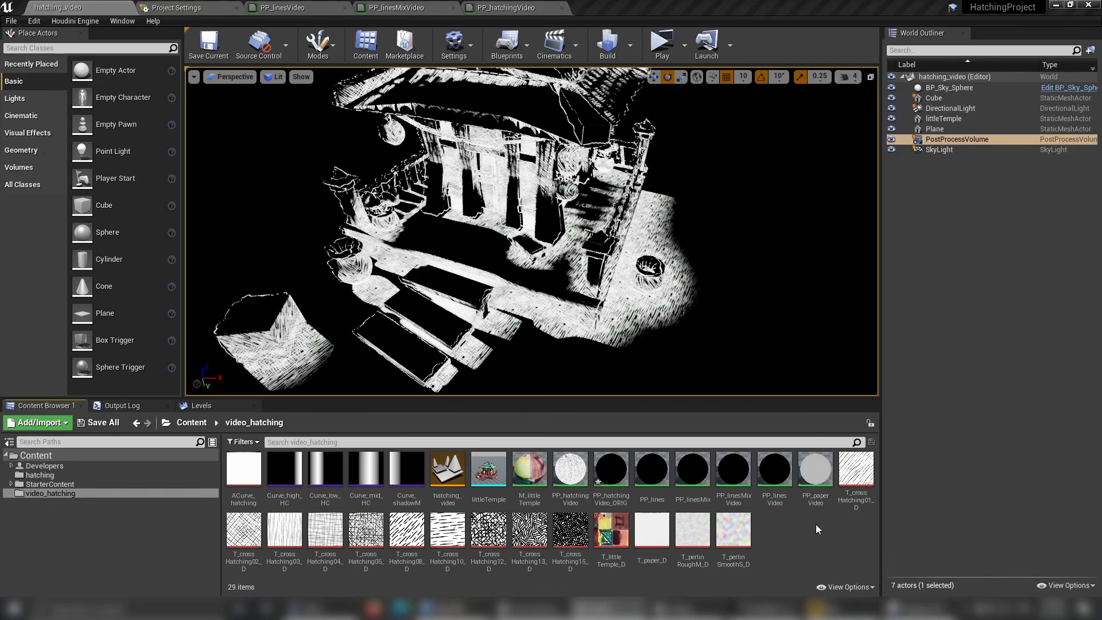
pyautogui.moveTo(809, 467)
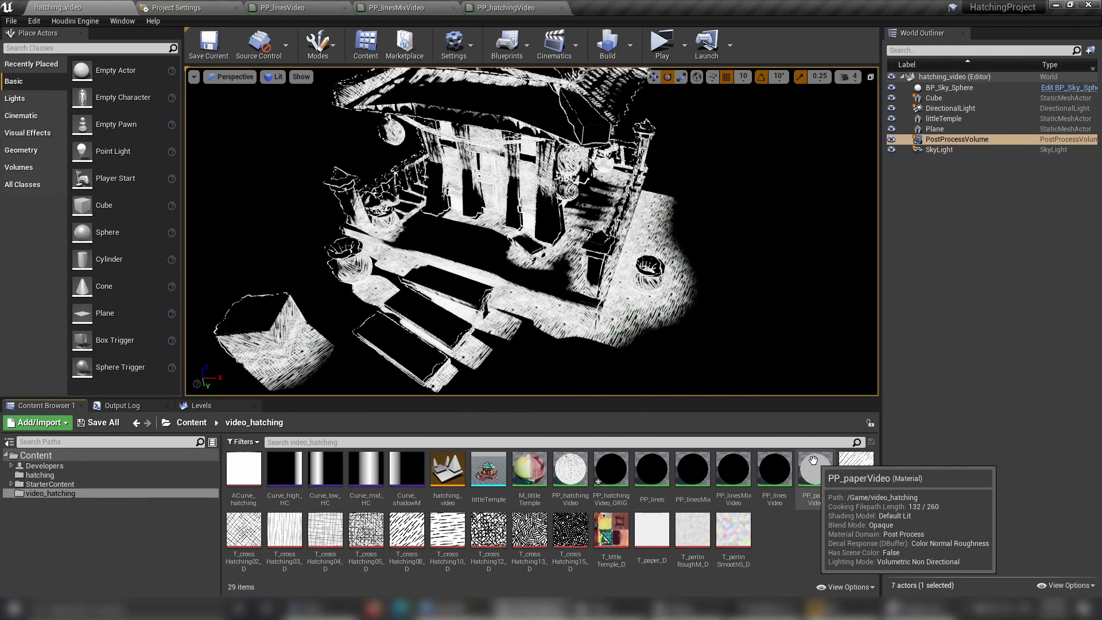
pyautogui.doubleClick(809, 467)
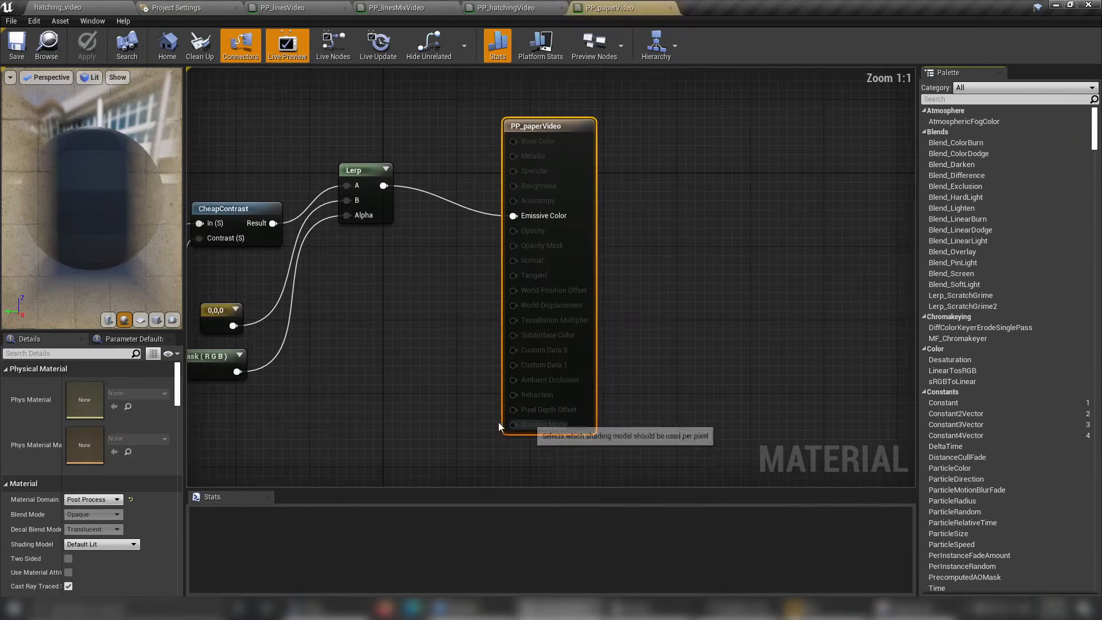
# Move the paper texture chain, CheapContrast with its 0.1 constant and the 0,0,0 color upward together, away from the SceneTexture node.
pyautogui.moveTo(701, 350); pyautogui.dragTo(804, 353, button='right')
pyautogui.moveTo(647, 399); pyautogui.dragTo(717, 488, button='right')
pyautogui.moveTo(282, 192); pyautogui.dragTo(442, 343)
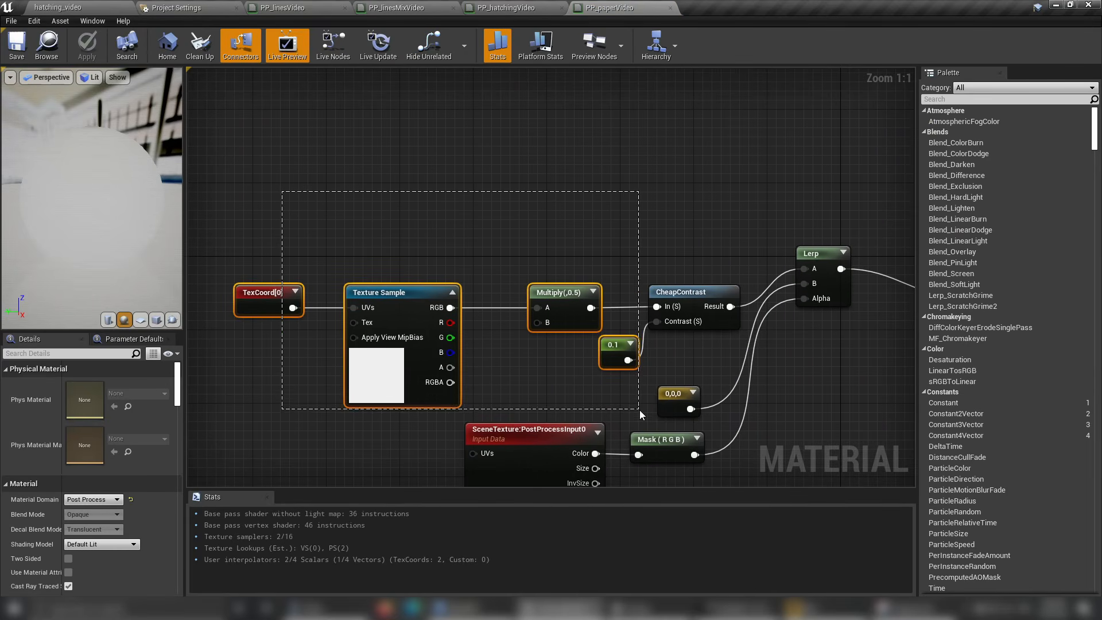
pyautogui.moveTo(684, 391); pyautogui.dragTo(684, 391)
pyautogui.moveTo(679, 298); pyautogui.dragTo(643, 162)
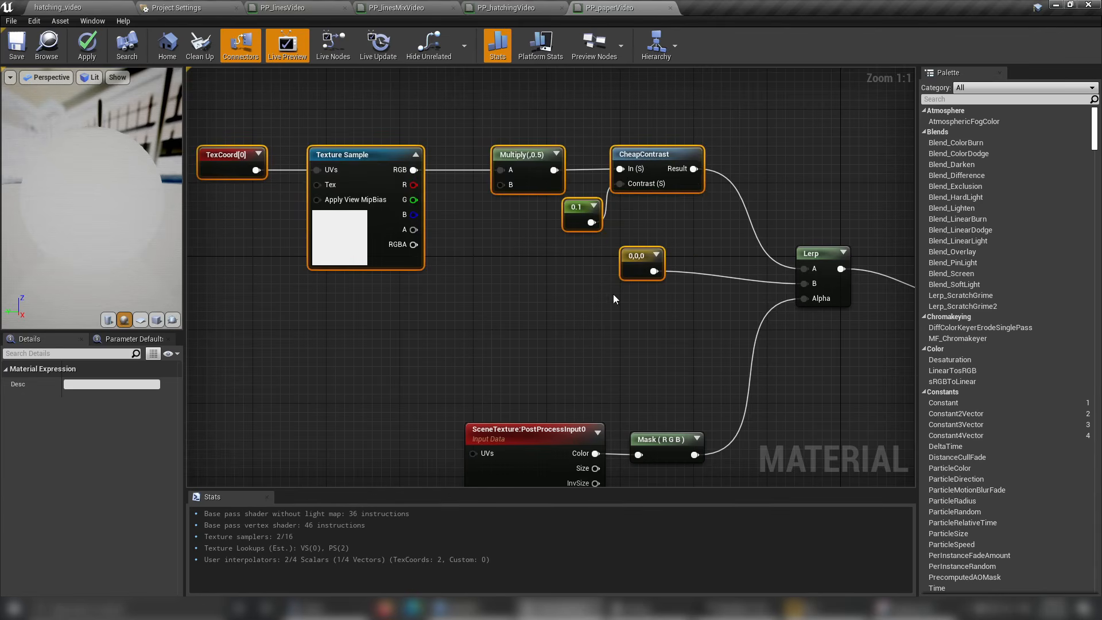
# Move the SceneTexture:PostProcessInput0 and Mask (R G B) nodes up together, closer to the Lerp's Alpha input.
pyautogui.click(615, 401)
pyautogui.moveTo(615, 404); pyautogui.dragTo(618, 356, button='right')
pyautogui.moveTo(517, 325); pyautogui.dragTo(654, 451)
pyautogui.moveTo(648, 391); pyautogui.dragTo(639, 299)
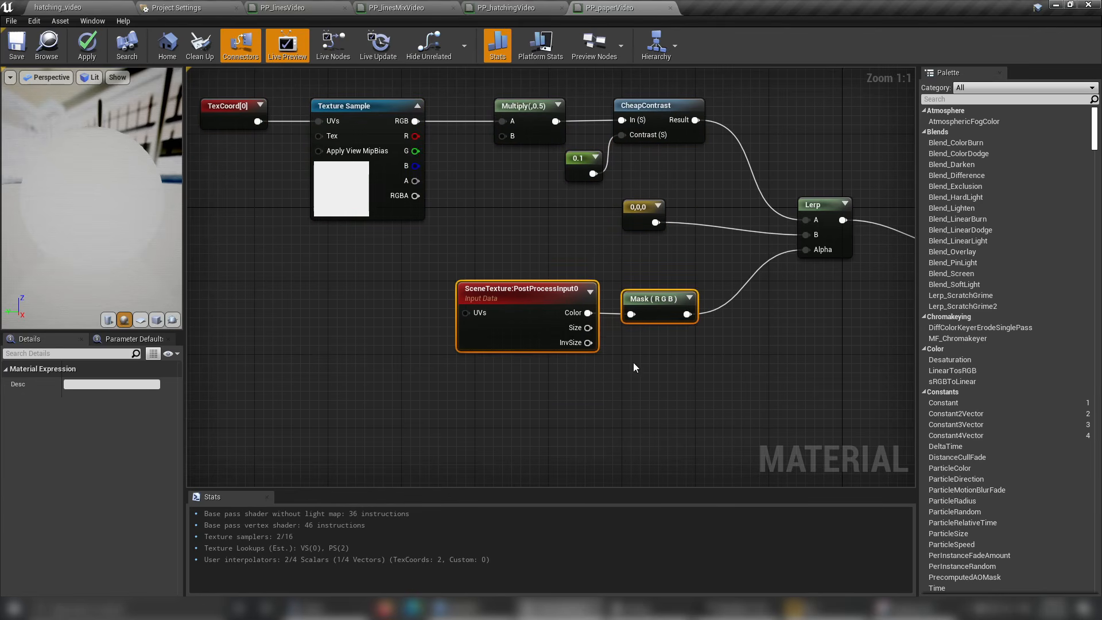
pyautogui.moveTo(633, 363); pyautogui.dragTo(539, 404, button='right')
pyautogui.click(539, 405)
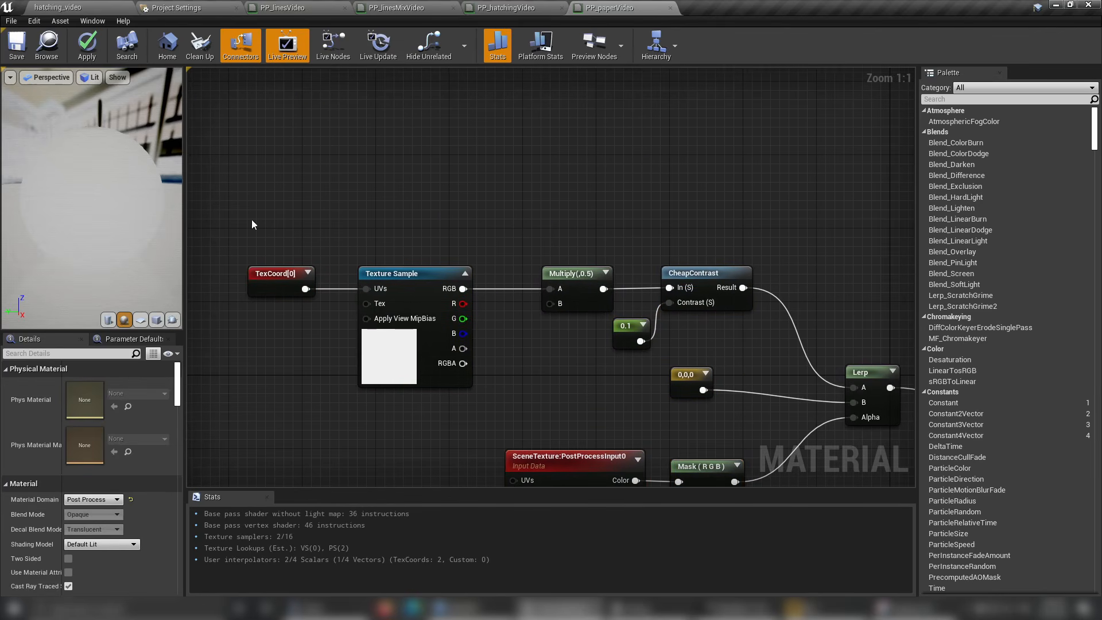
# Move the TexCoord, paper Texture Sample and Multiply(,0.5) nodes up into a compact row above the rest of the graph.
pyautogui.moveTo(518, 322); pyautogui.dragTo(518, 332, button='right')
pyautogui.moveTo(267, 310); pyautogui.dragTo(268, 202)
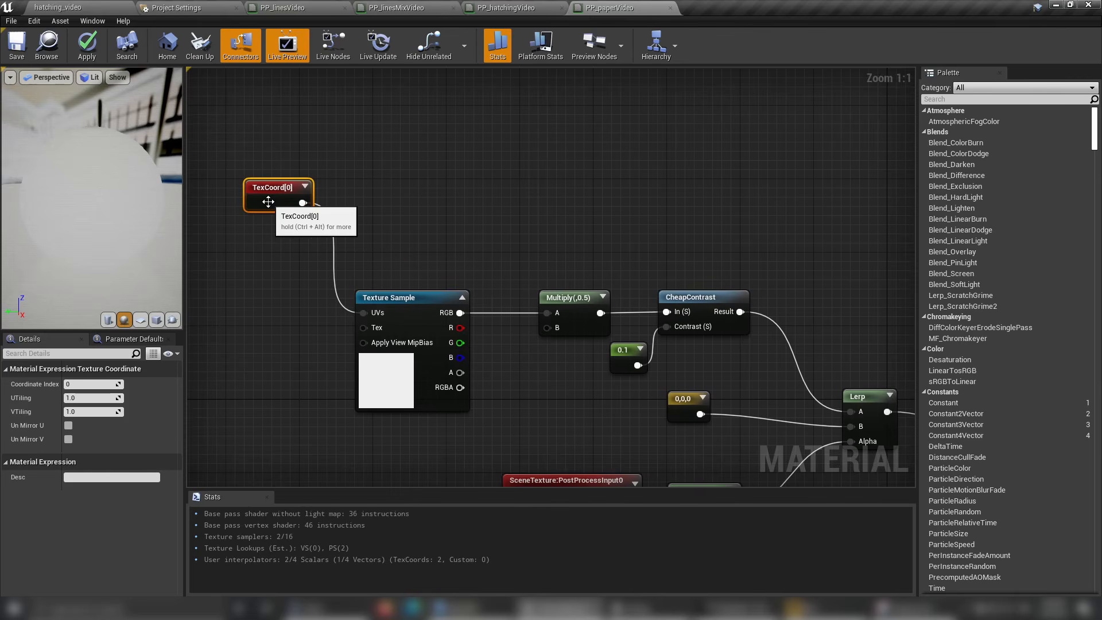
pyautogui.moveTo(422, 299); pyautogui.dragTo(394, 188)
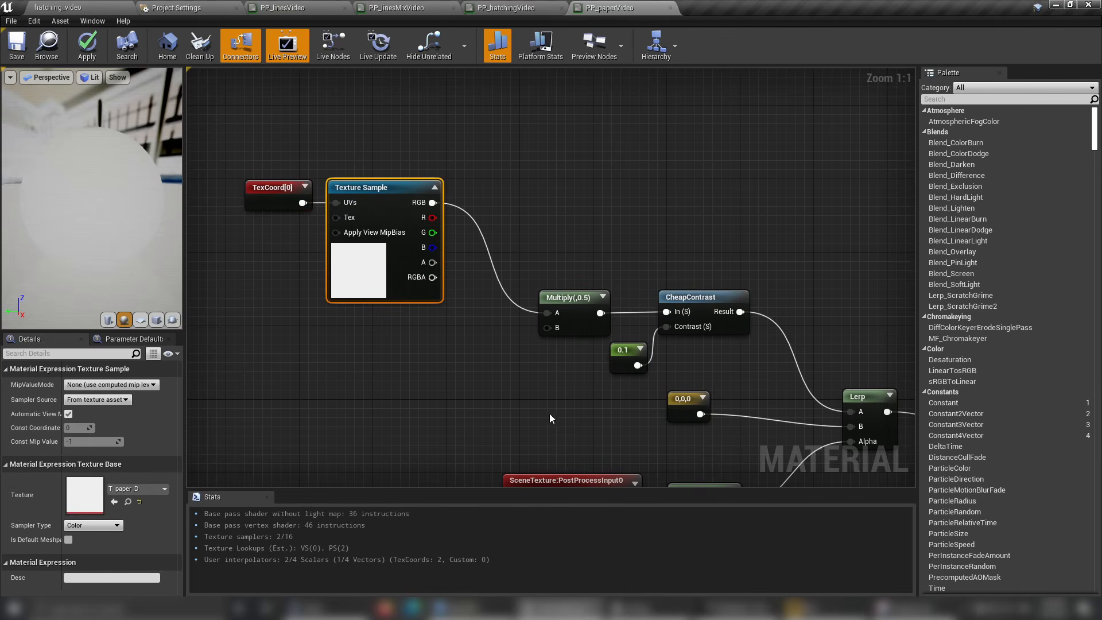
pyautogui.moveTo(550, 414); pyautogui.dragTo(532, 411, button='right')
pyautogui.moveTo(555, 295); pyautogui.dragTo(491, 185)
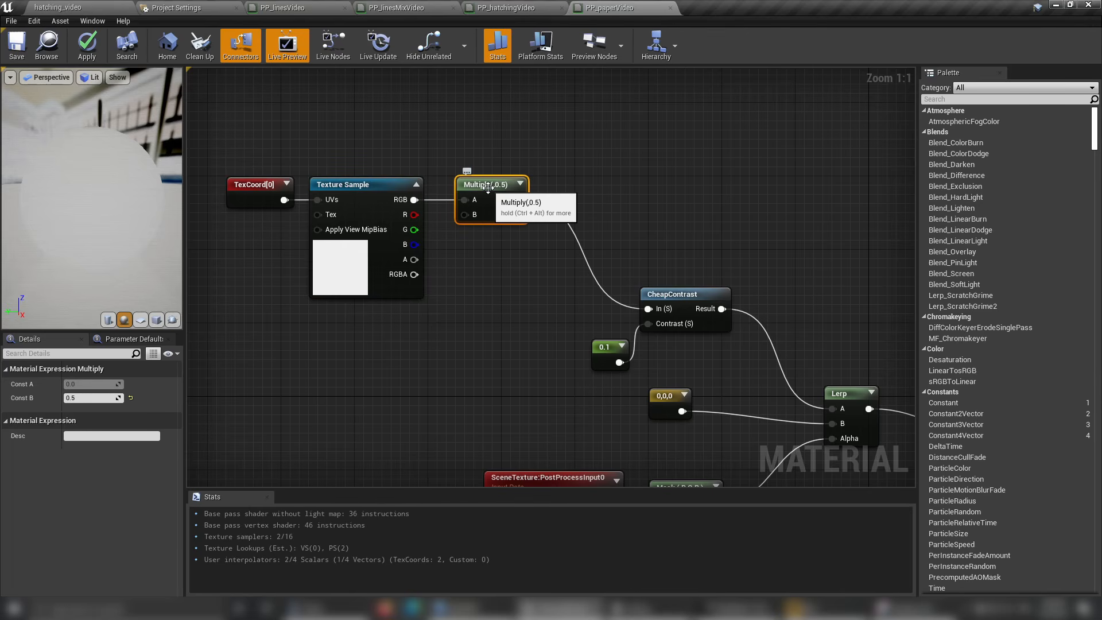
# Move CheapContrast and its 0.1 constant together, up next to the Multiply(,0.5) node.
pyautogui.moveTo(527, 285); pyautogui.dragTo(413, 270, button='right')
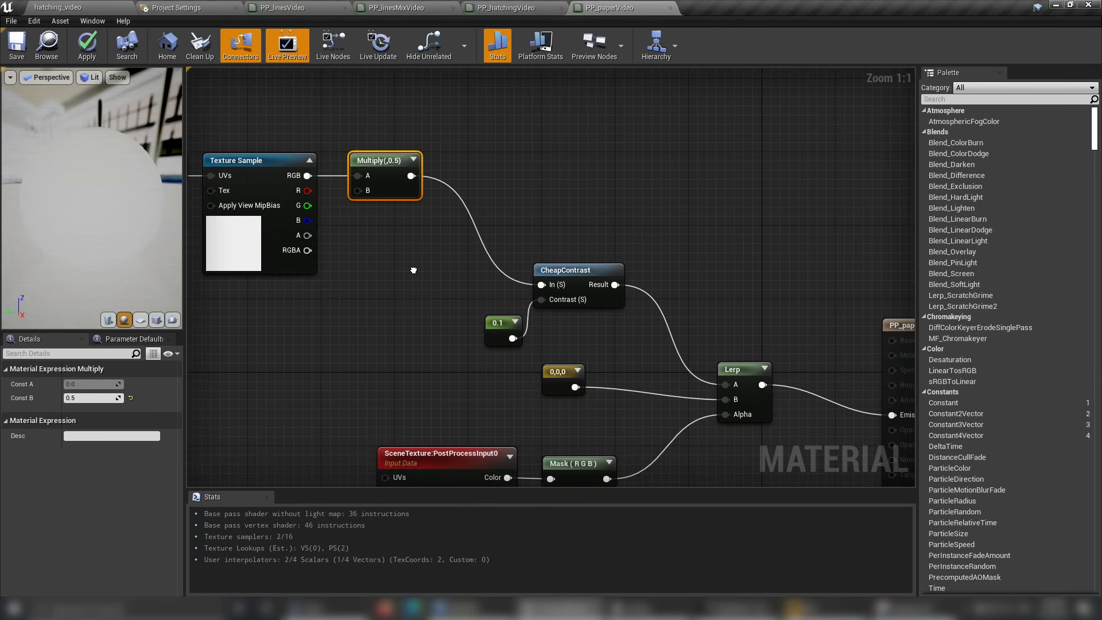
pyautogui.moveTo(553, 316); pyautogui.dragTo(553, 317)
pyautogui.moveTo(594, 275); pyautogui.dragTo(509, 194)
pyautogui.moveTo(526, 270); pyautogui.dragTo(537, 191, button='right')
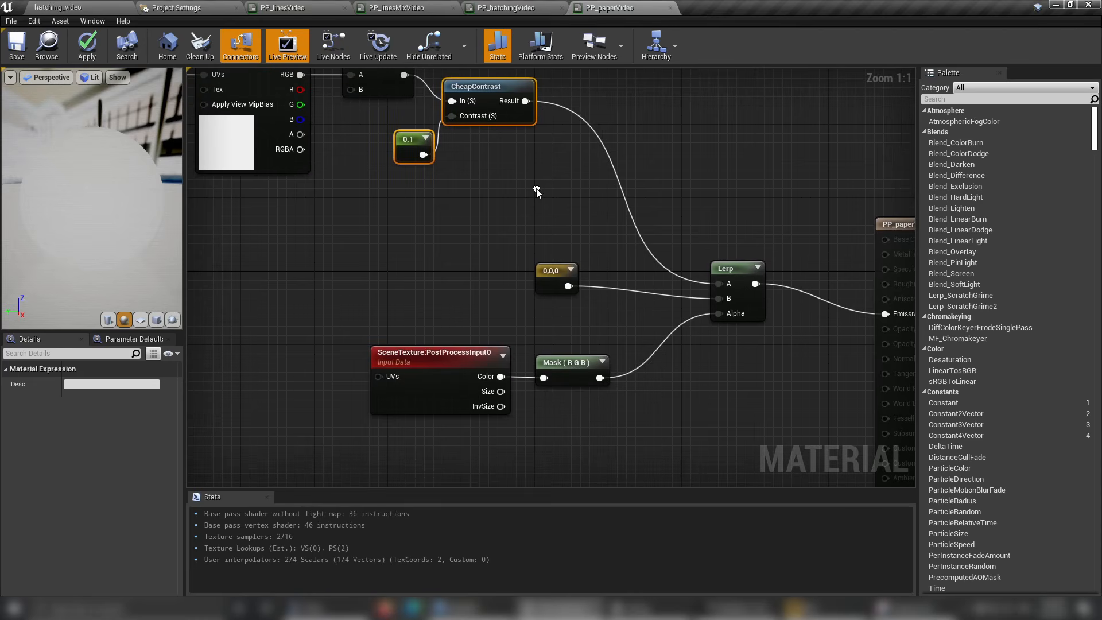
# Inspect the SceneTexture:PostProcessInput0 node and the 0,0,0 color constant that feed the Lerp.
pyautogui.click(580, 429)
pyautogui.click(459, 376)
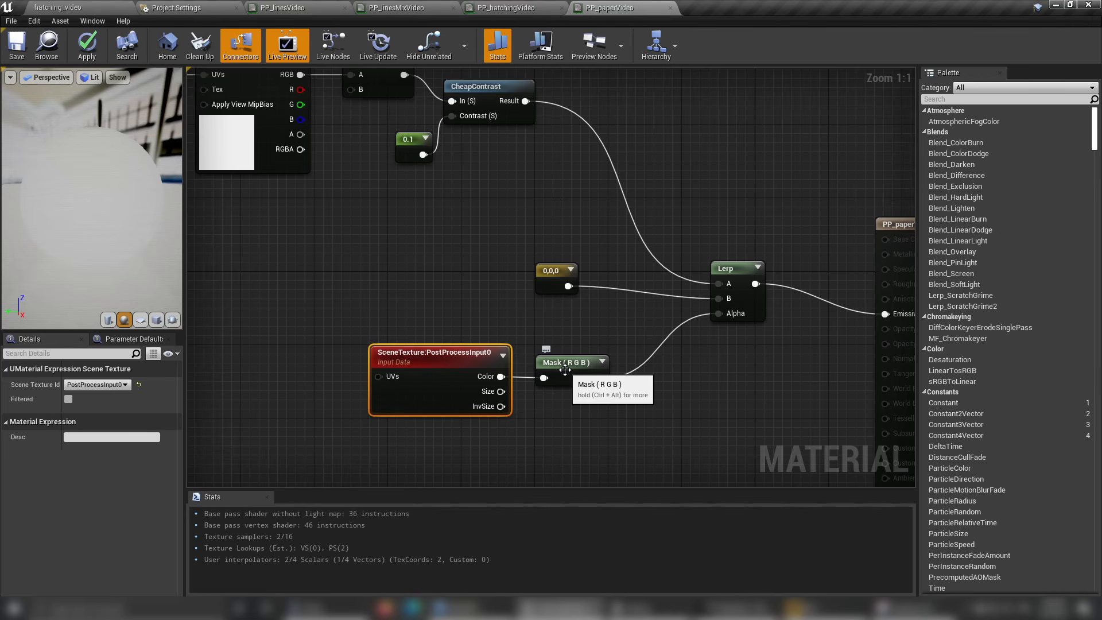
pyautogui.moveTo(585, 222); pyautogui.dragTo(592, 266, button='right')
pyautogui.click(556, 327)
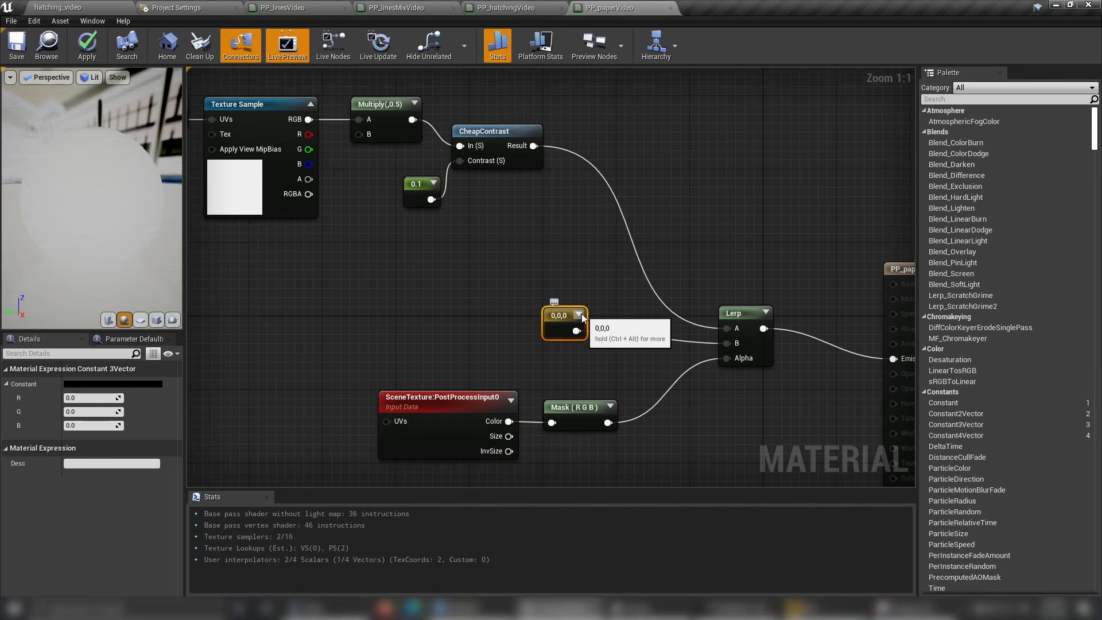
# Inspect the 0,0,0 color constant and the material settings of the PP_paperVideo output node.
pyautogui.click(579, 315)
pyautogui.click(616, 315)
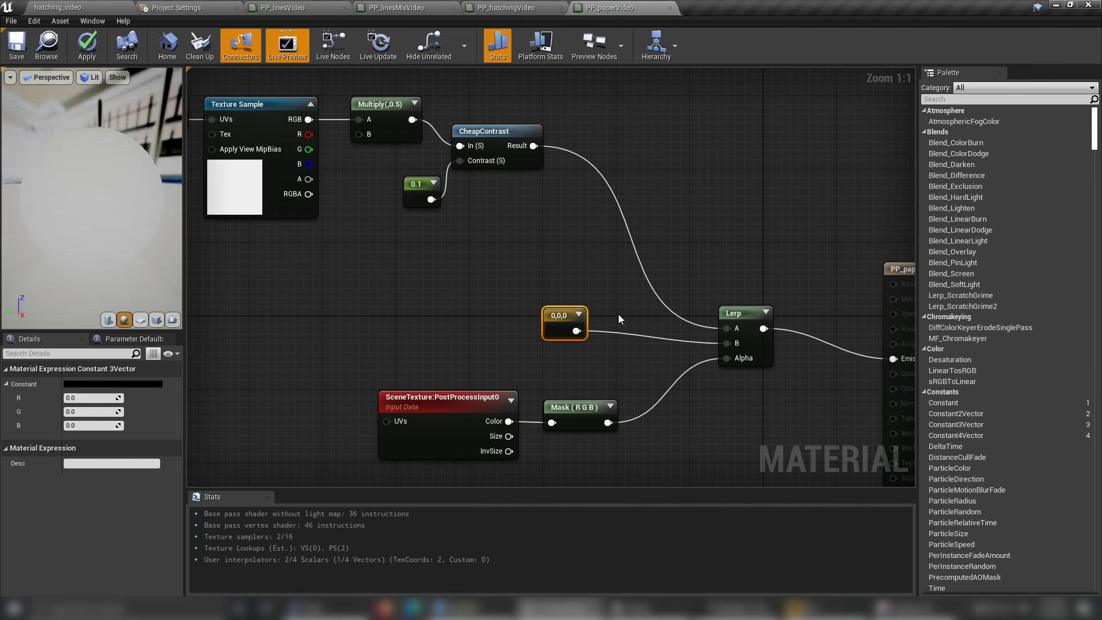
pyautogui.scroll(-2, 785, 332)
pyautogui.click(888, 293)
pyautogui.scroll(-5, 152, 462)
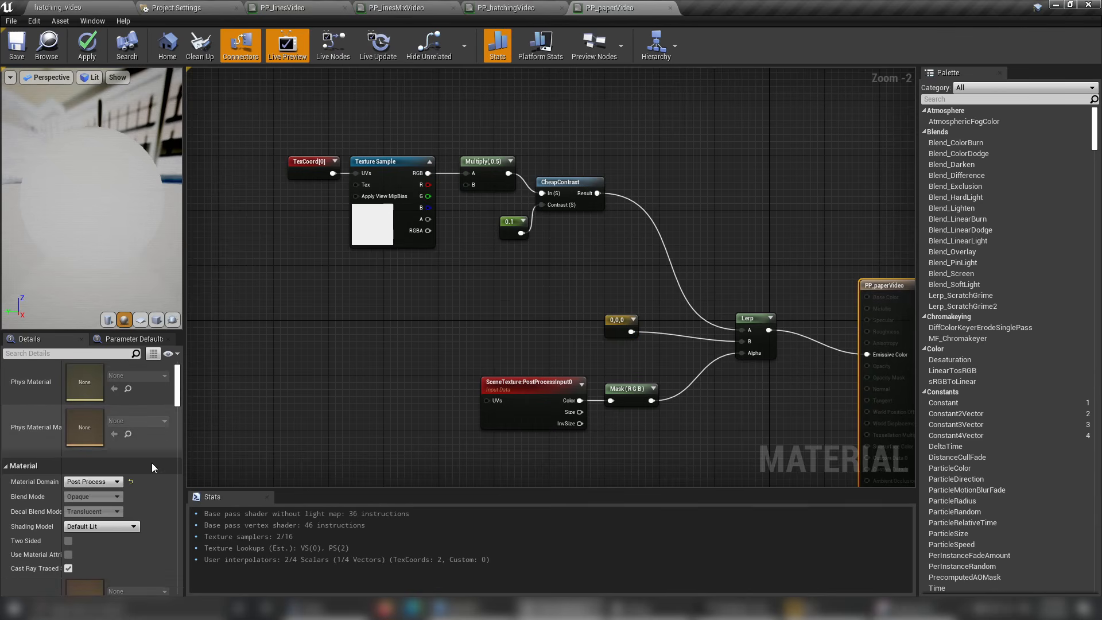
# Add PP_paperVideo as an asset reference to the PostProcessVolume's Post Process Materials and move it to the first place in the array.
pyautogui.click(72, 7)
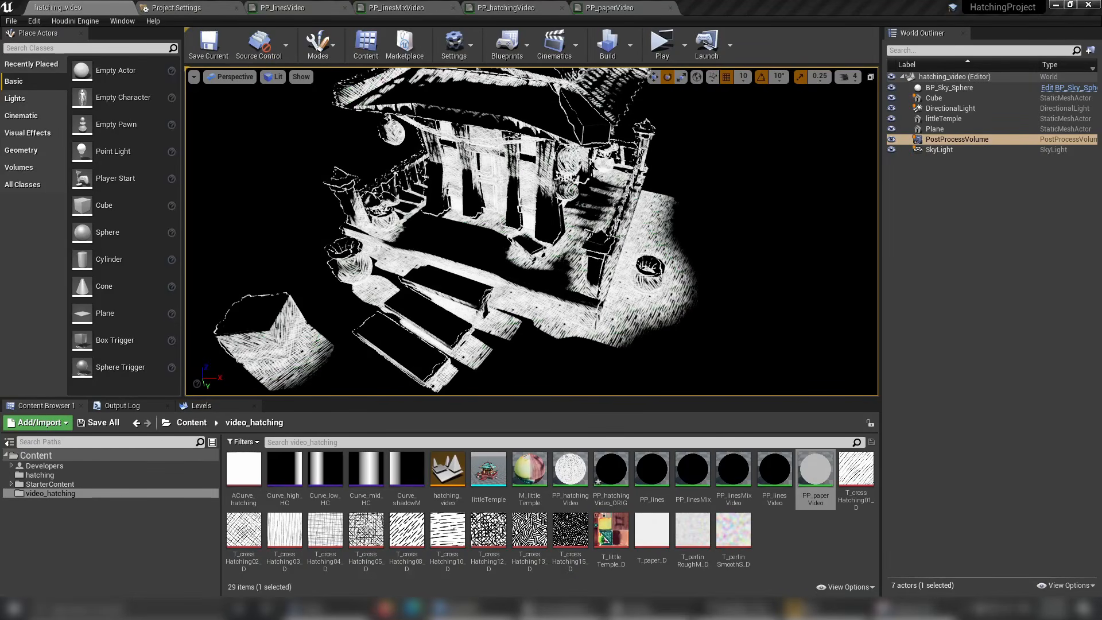
pyautogui.moveTo(1101, 46); pyautogui.dragTo(832, 49)
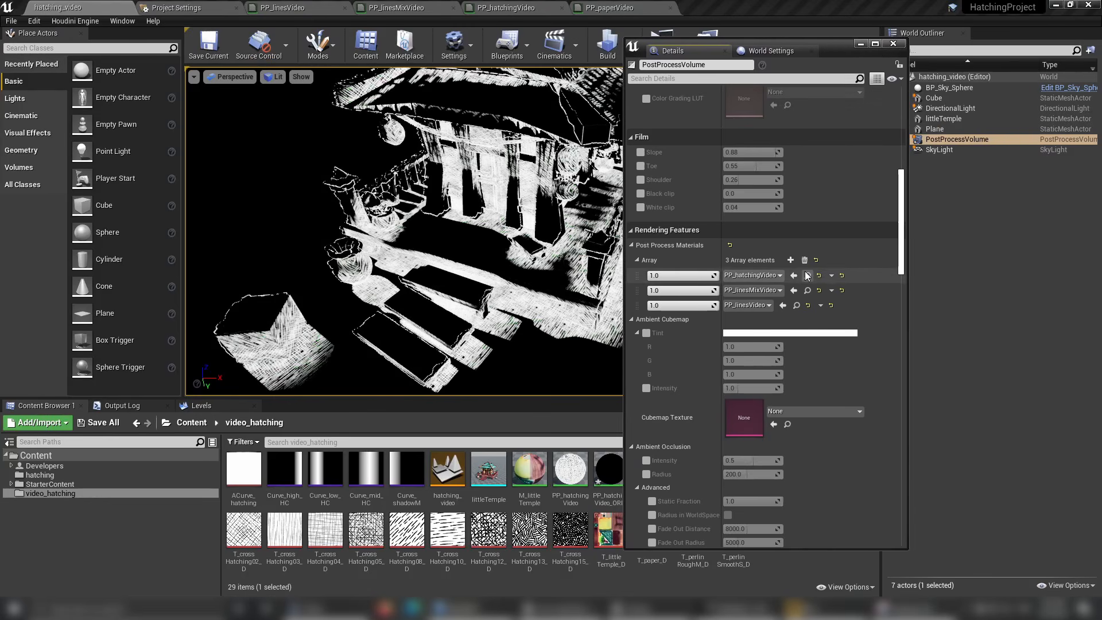
pyautogui.click(790, 260)
pyautogui.click(747, 322)
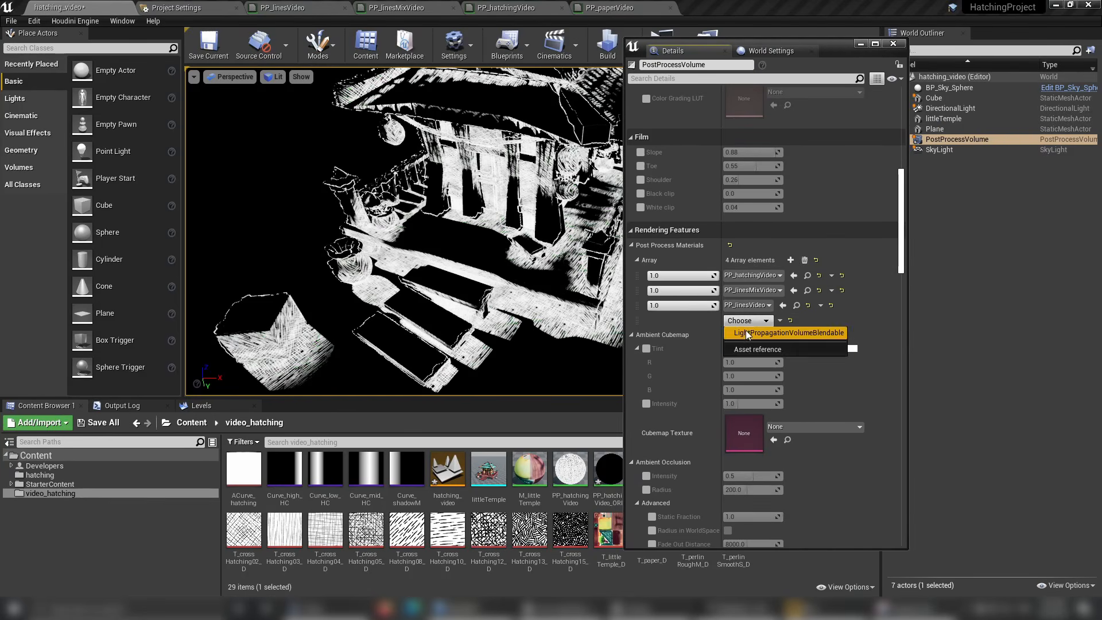
pyautogui.click(746, 349)
pyautogui.click(744, 320)
pyautogui.click(798, 171)
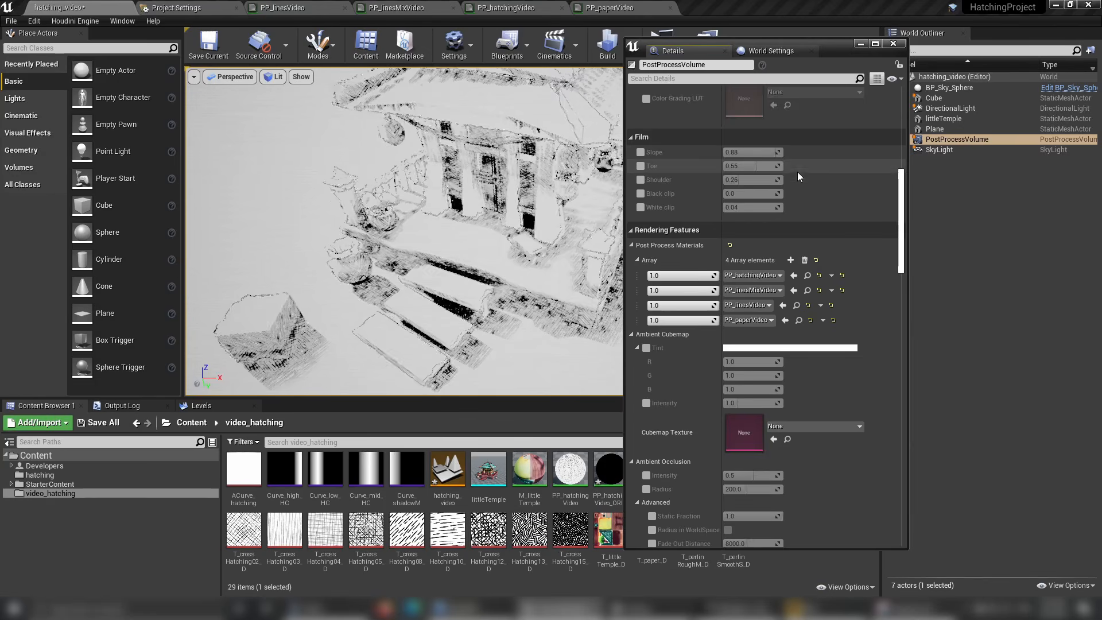
pyautogui.moveTo(637, 321); pyautogui.dragTo(636, 270)
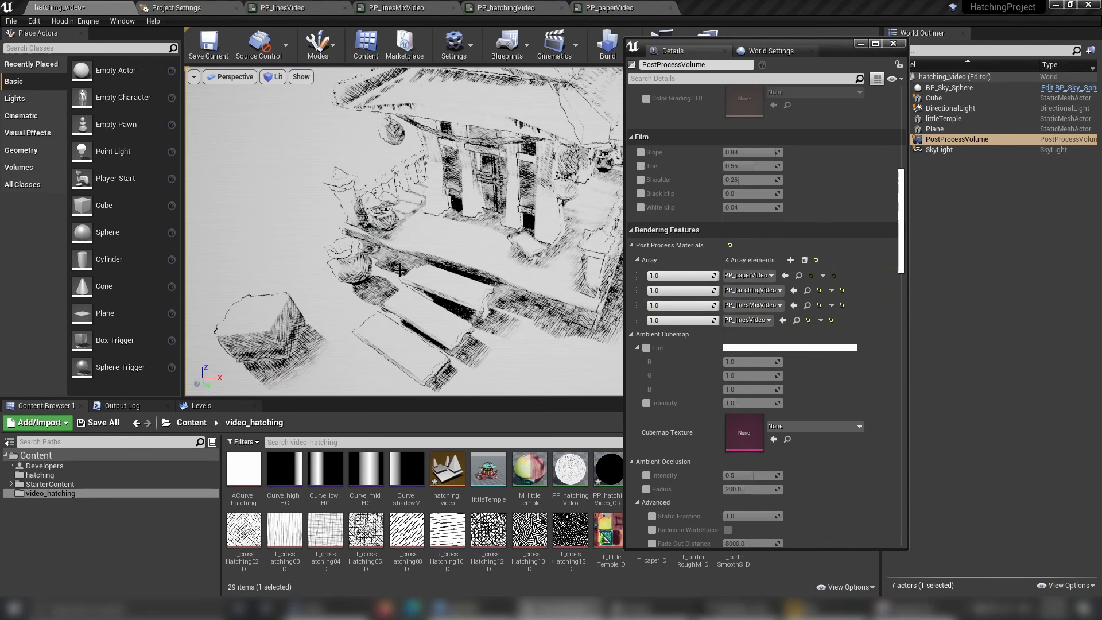
pyautogui.click(862, 46)
# Examine the hand-drawn lines and hatching on the temple steps, columns and pots up close in the level view.
pyautogui.keyDown('alt'); pyautogui.moveTo(505, 263); pyautogui.dragTo(551, 238); pyautogui.keyUp('alt')
pyautogui.scroll(2, 505, 264)
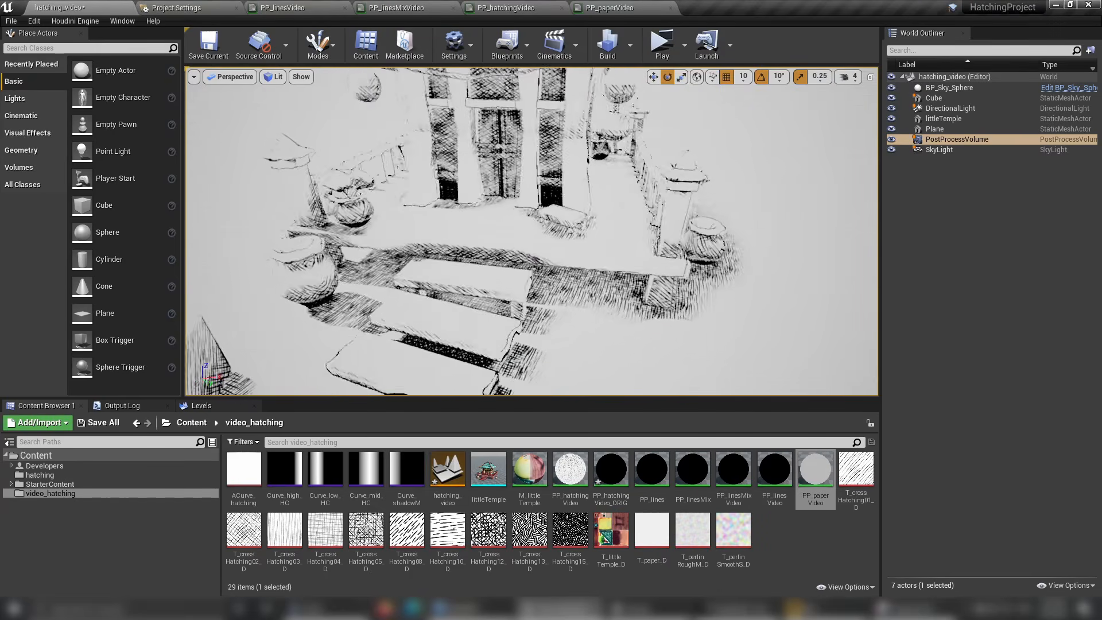
pyautogui.keyDown('alt'); pyautogui.moveTo(358, 263); pyautogui.dragTo(436, 270); pyautogui.keyUp('alt')
pyautogui.scroll(4, 357, 263)
pyautogui.keyDown('alt'); pyautogui.moveTo(358, 262); pyautogui.dragTo(451, 270); pyautogui.keyUp('alt')
pyautogui.scroll(4, 357, 263)
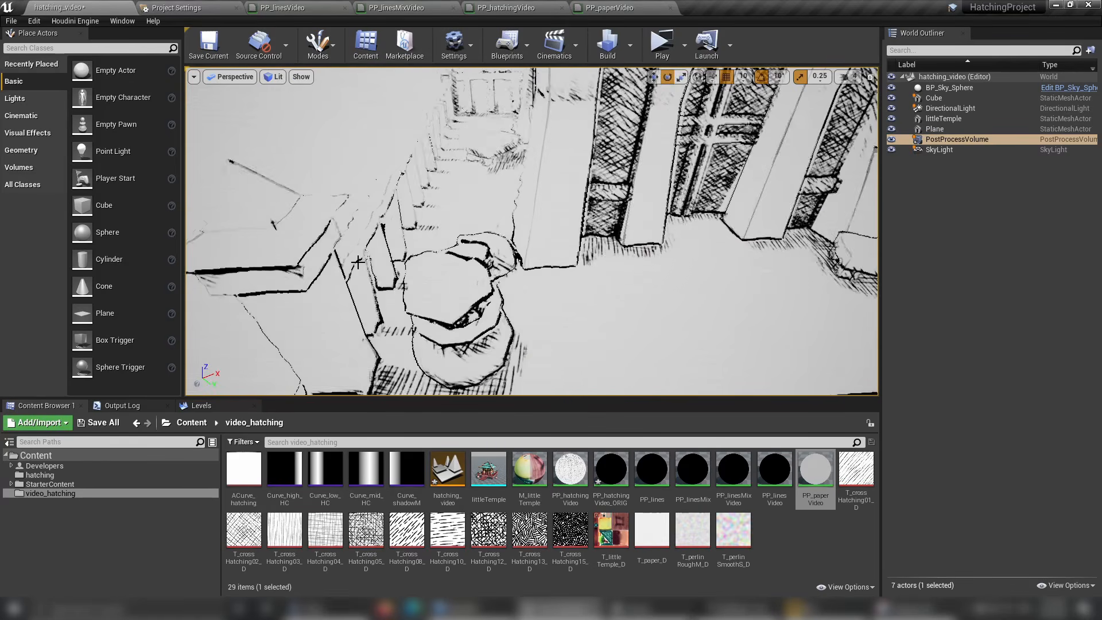
pyautogui.scroll(-4, 362, 259)
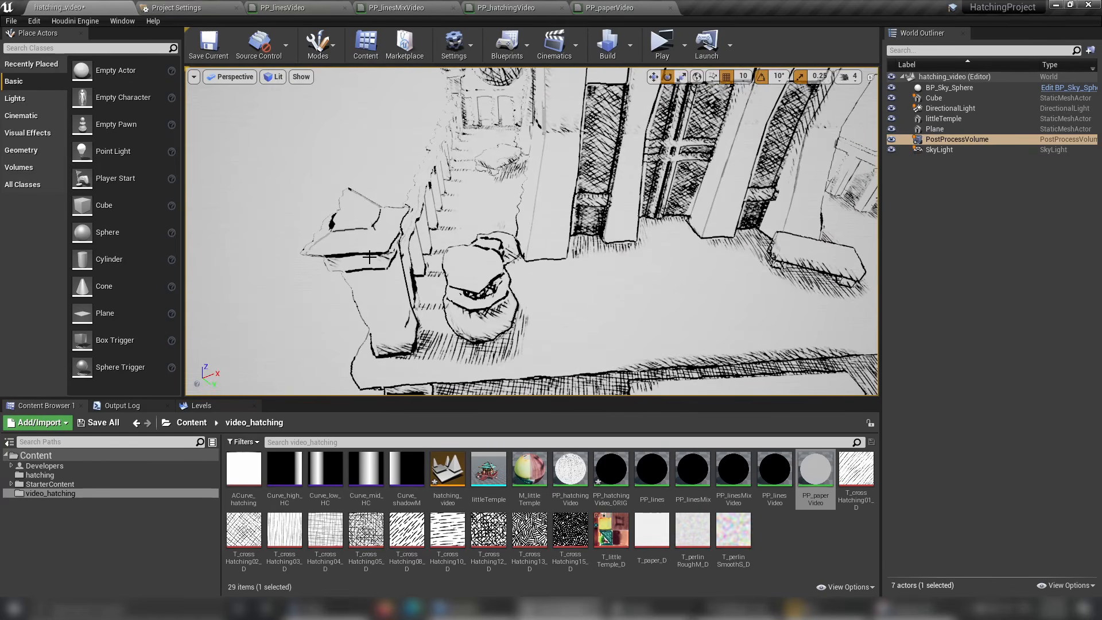
# In PP_linesVideo, reposition the constant 6 that feeds RemapValueRange's Target Low slightly lower, closer to the constant 1.
pyautogui.click(306, 11)
pyautogui.moveTo(477, 404); pyautogui.dragTo(633, 410, button='right')
pyautogui.scroll(3, 534, 291)
pyautogui.moveTo(457, 251); pyautogui.dragTo(362, 277, button='right')
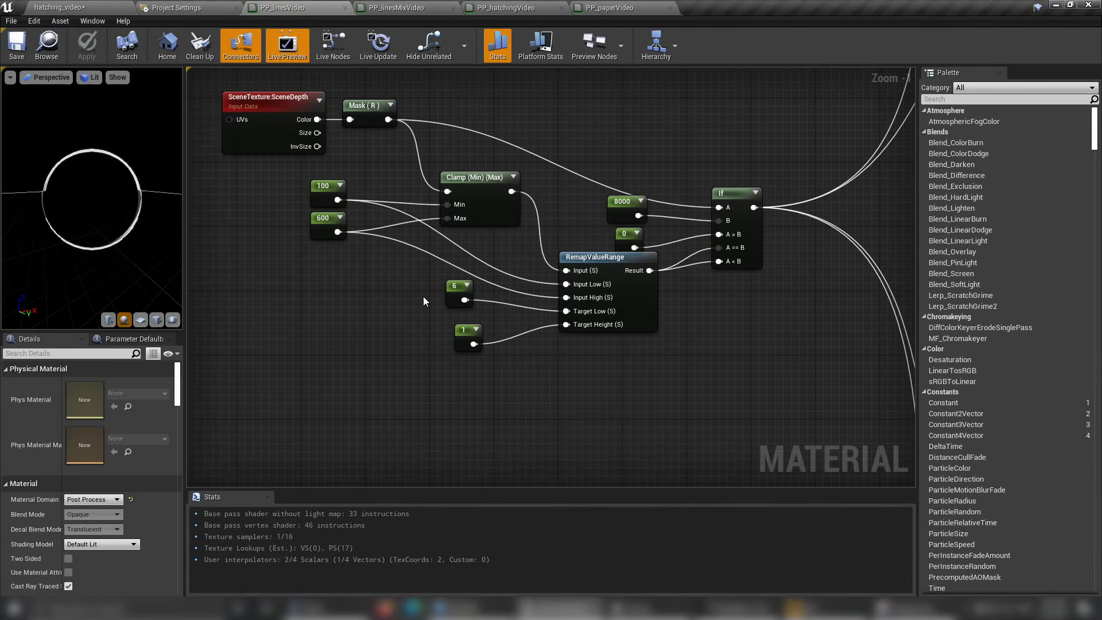
pyautogui.click(451, 287)
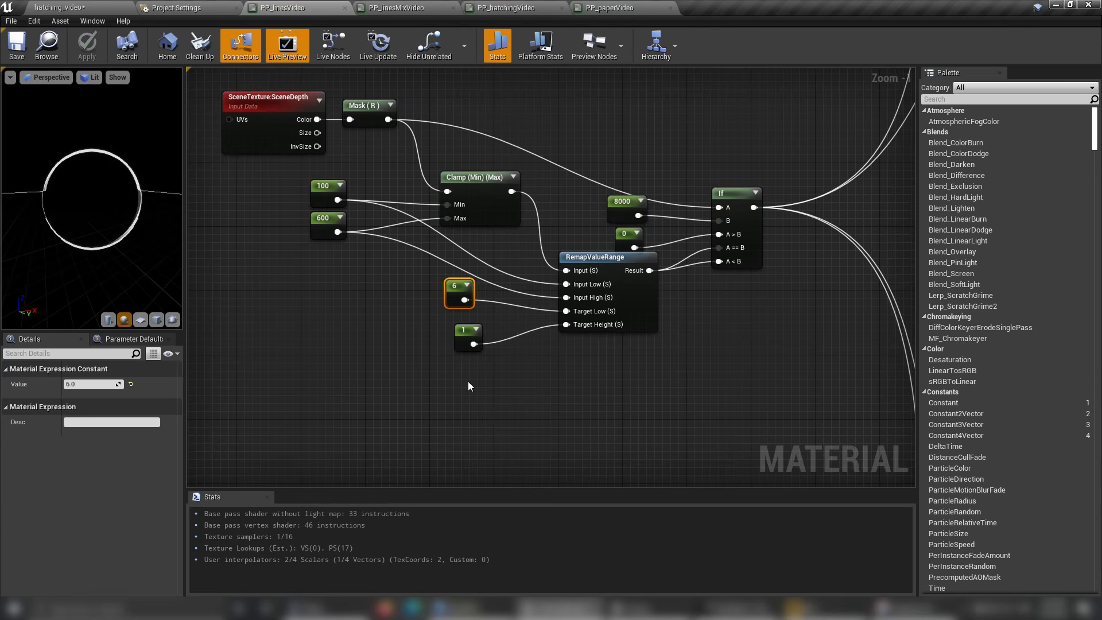
pyautogui.click(432, 303)
pyautogui.click(449, 296)
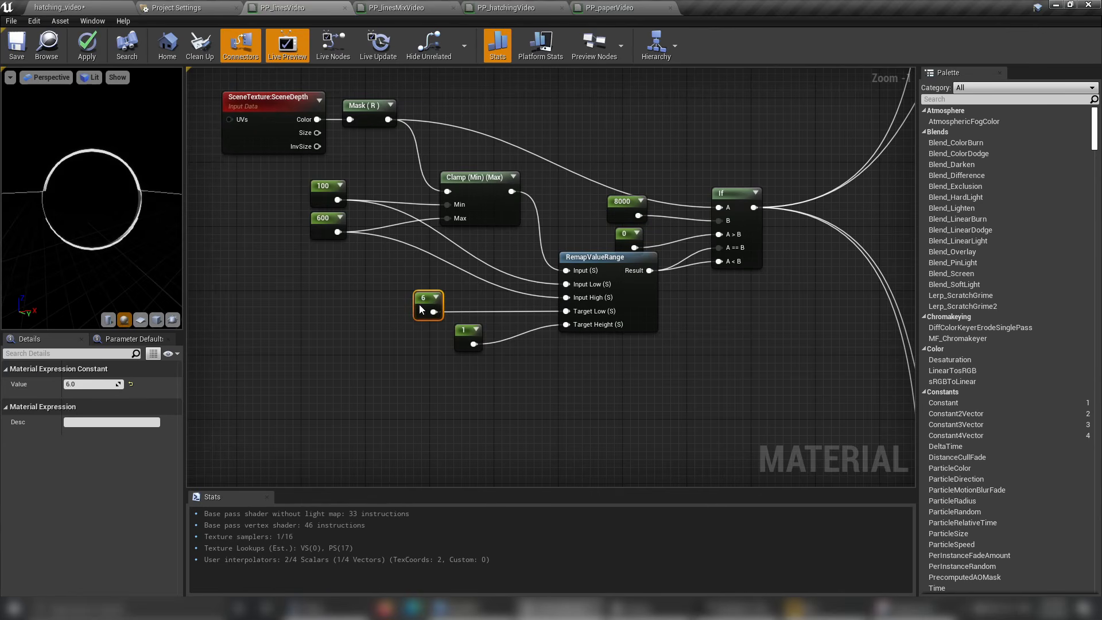
pyautogui.moveTo(420, 309); pyautogui.dragTo(444, 309)
# Move the 100 and 600 constants that feed the Clamp slightly down, with more space between them.
pyautogui.moveTo(333, 230); pyautogui.dragTo(322, 251)
pyautogui.click(304, 272)
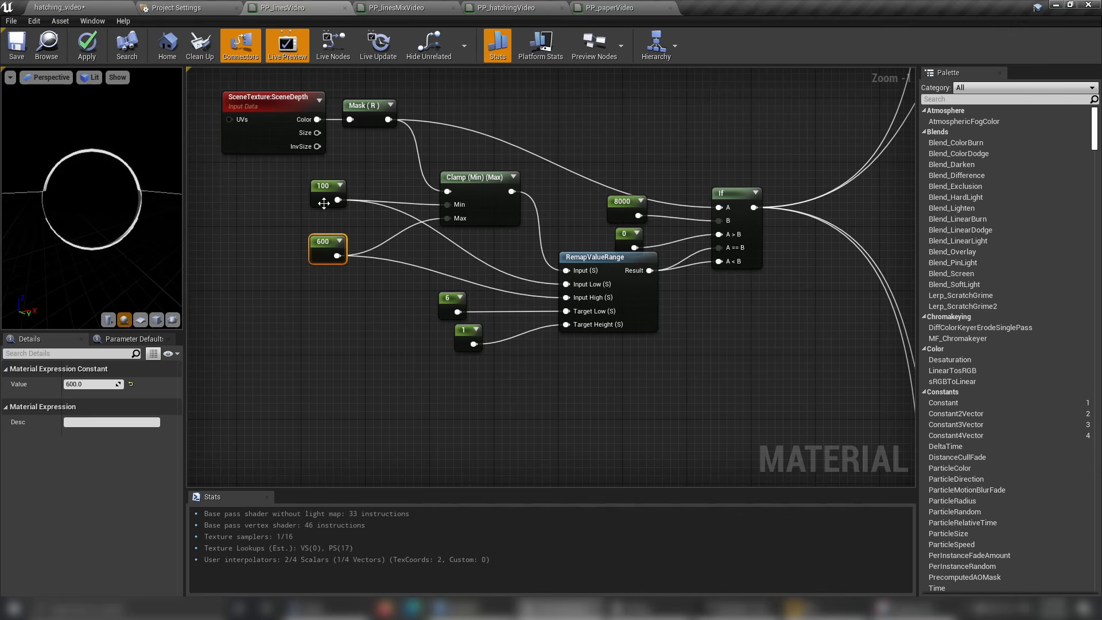
pyautogui.moveTo(321, 196); pyautogui.dragTo(320, 202)
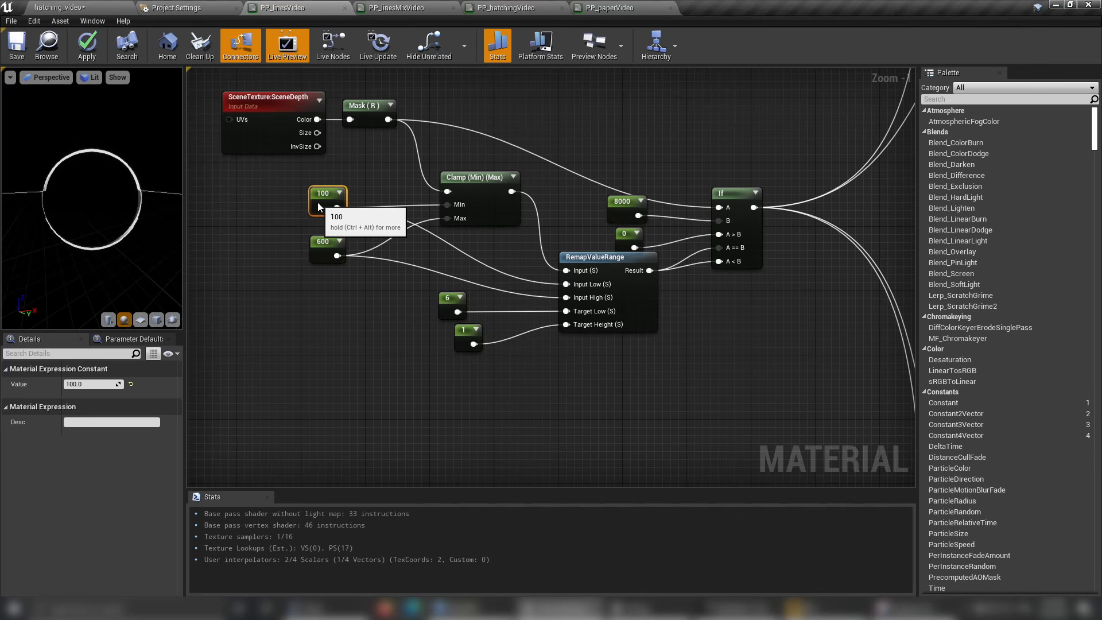
pyautogui.click(323, 248)
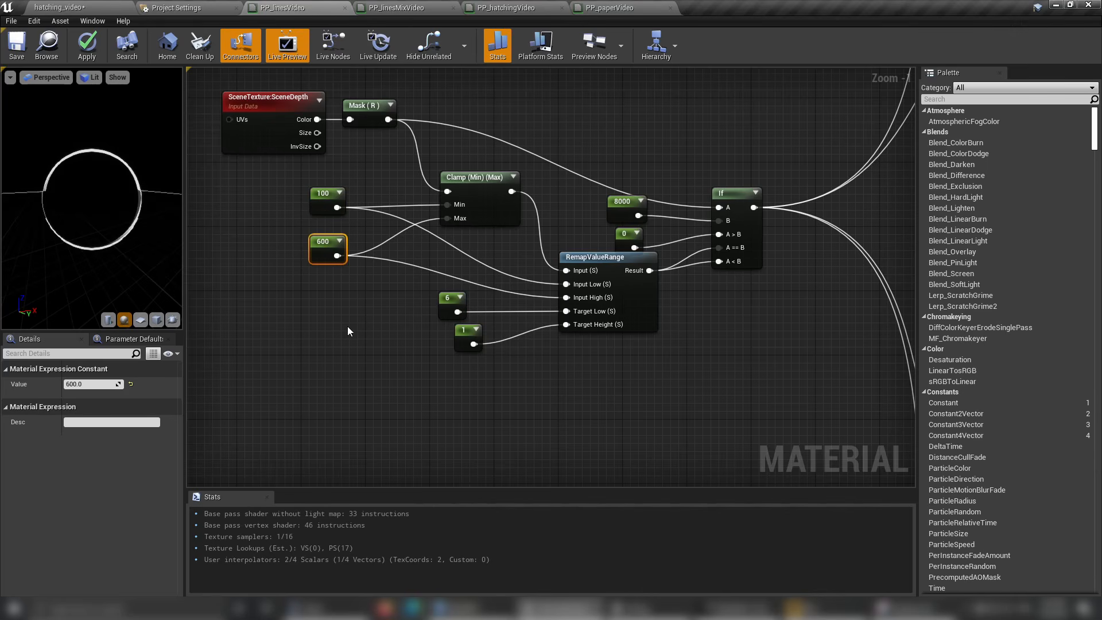
pyautogui.moveTo(742, 390); pyautogui.dragTo(492, 215, button='right')
pyautogui.scroll(-5, 530, 327)
# In PP_linesMixVideo, set Const B of the Multiply after ConstantBiasScale to 0.02.
pyautogui.click(407, 9)
pyautogui.moveTo(446, 315); pyautogui.dragTo(525, 296, button='right')
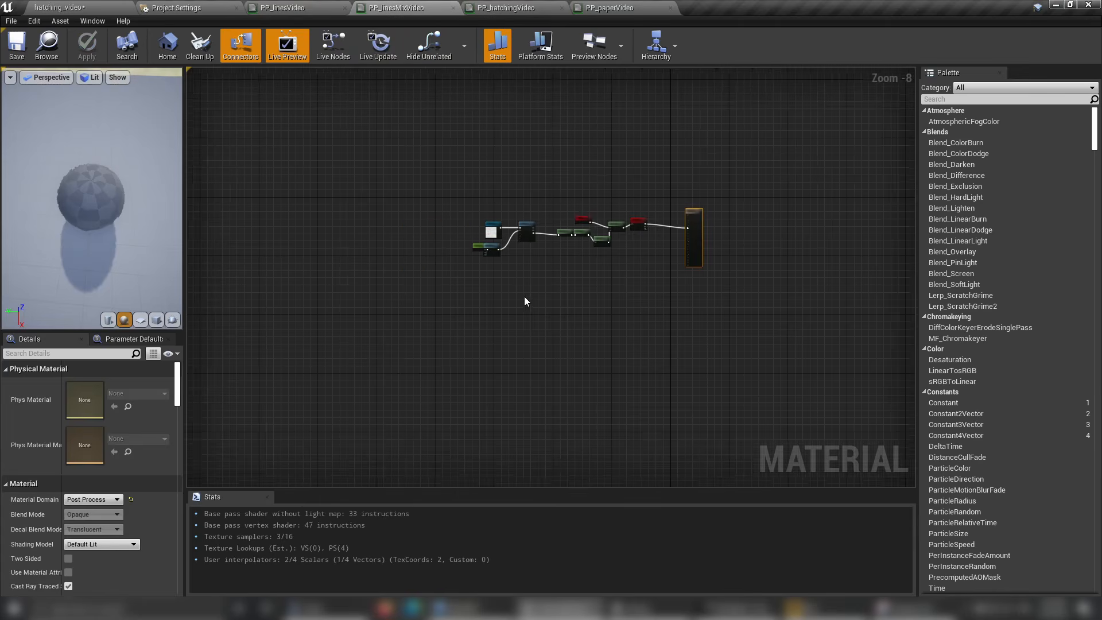
pyautogui.scroll(6, 525, 301)
pyautogui.moveTo(534, 187); pyautogui.dragTo(492, 381, button='right')
pyautogui.click(758, 278)
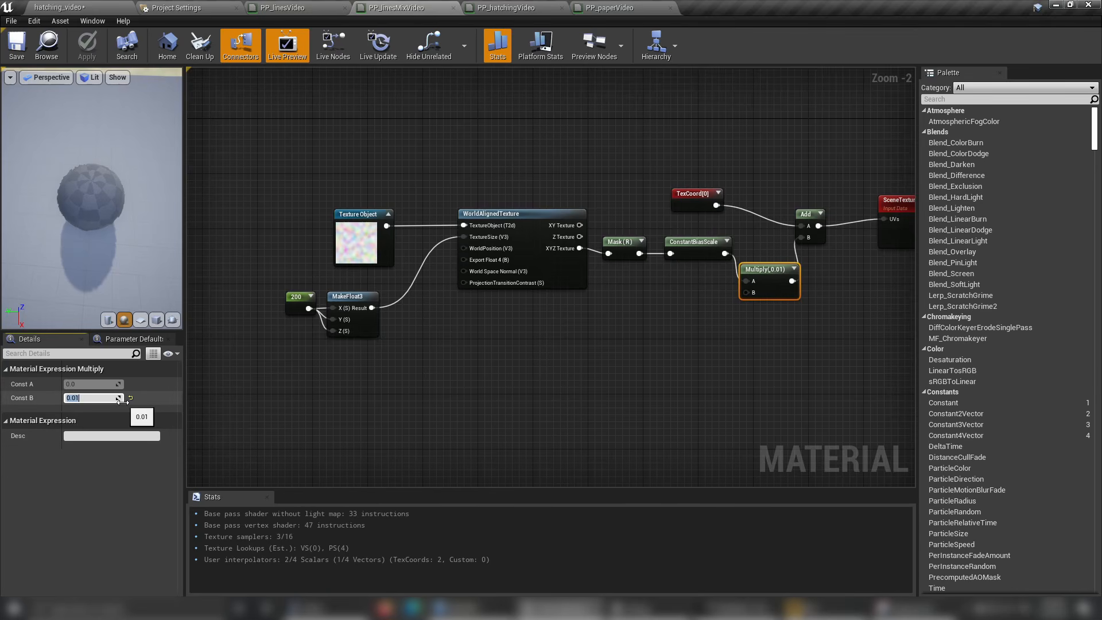
pyautogui.press('Return')
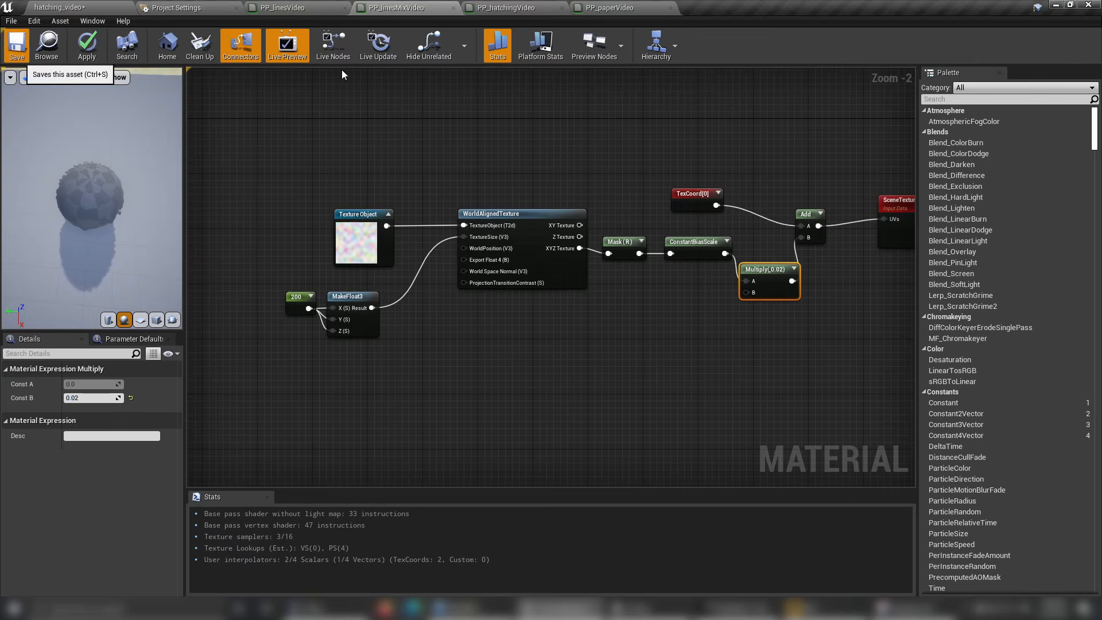
# Return to the hatching_video level and examine the line distortion around the temple from near and far.
pyautogui.click(58, 8)
pyautogui.moveTo(601, 290)
pyautogui.mouseDown(button='right')
pyautogui.moveTo(585, 229)
pyautogui.moveTo(600, 290)
pyautogui.moveTo(643, 345)
pyautogui.moveTo(594, 267)
pyautogui.moveTo(602, 282)
pyautogui.moveTo(588, 275)
pyautogui.mouseUp(button='right')
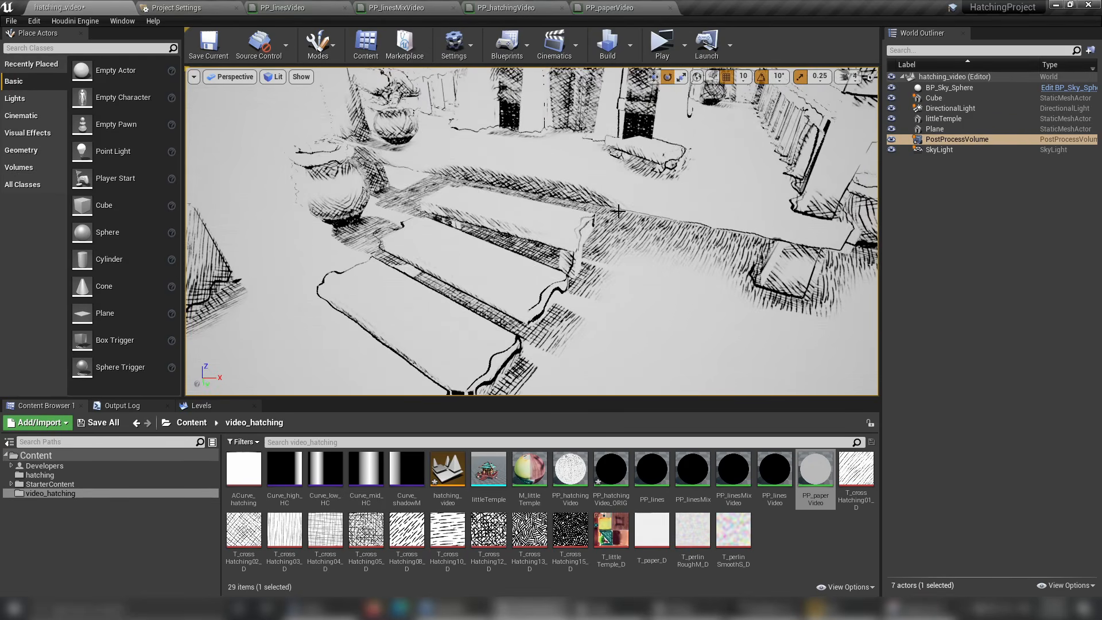
pyautogui.moveTo(622, 228); pyautogui.dragTo(617, 249, button='right')
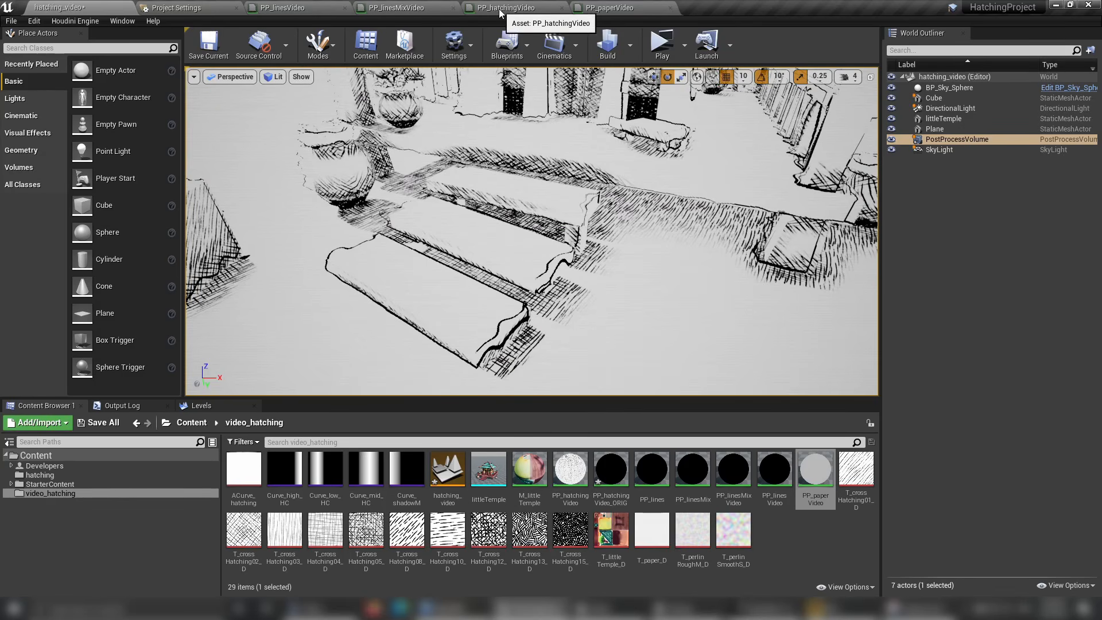
pyautogui.moveTo(486, 149)
pyautogui.mouseDown(button='right')
pyautogui.moveTo(484, 127)
pyautogui.moveTo(501, 137)
pyautogui.moveTo(470, 141)
pyautogui.moveTo(485, 132)
pyautogui.mouseUp(button='right')
pyautogui.scroll(4, 550, 204)
pyautogui.scroll(-10, 550, 204)
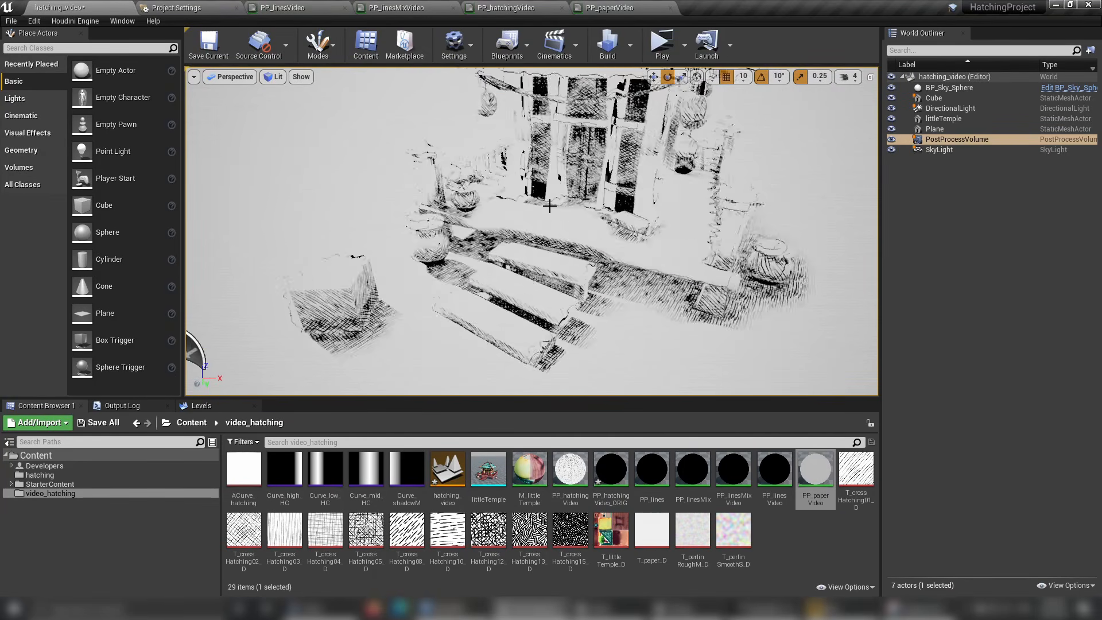
pyautogui.keyDown('alt'); pyautogui.moveTo(551, 204); pyautogui.dragTo(419, 161); pyautogui.keyUp('alt')
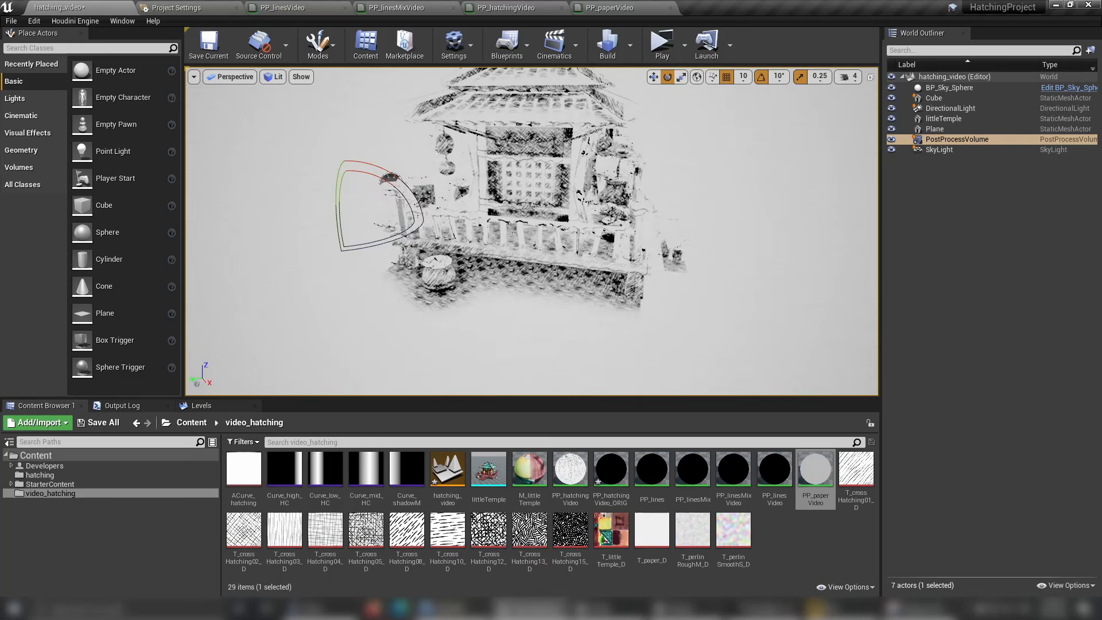
pyautogui.keyDown('alt'); pyautogui.moveTo(633, 214); pyautogui.dragTo(694, 393); pyautogui.keyUp('alt')
pyautogui.scroll(5, 634, 235)
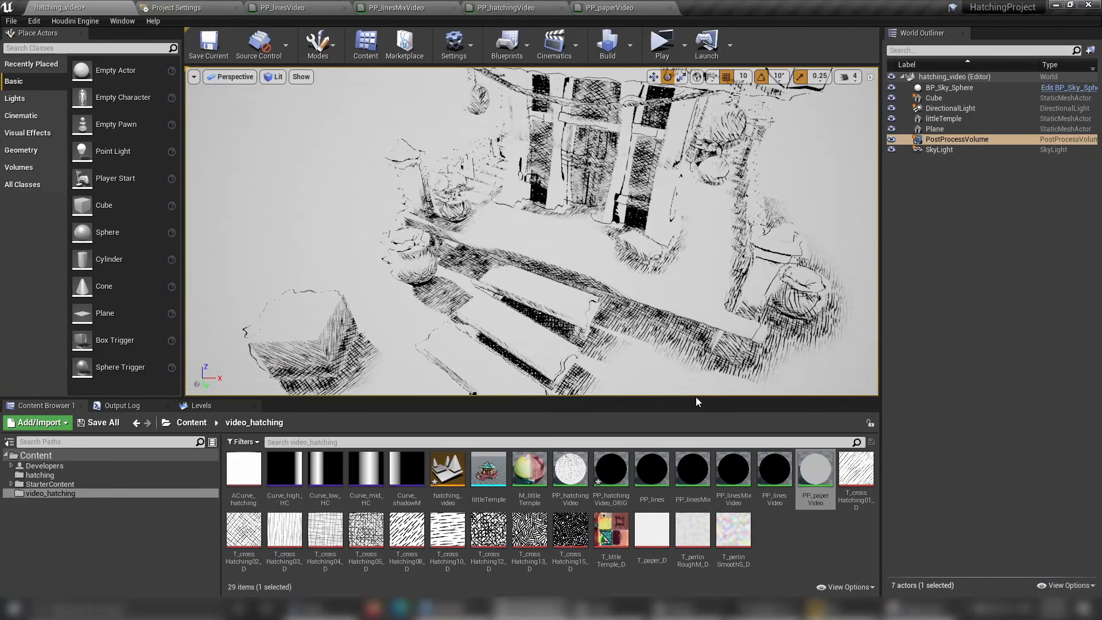